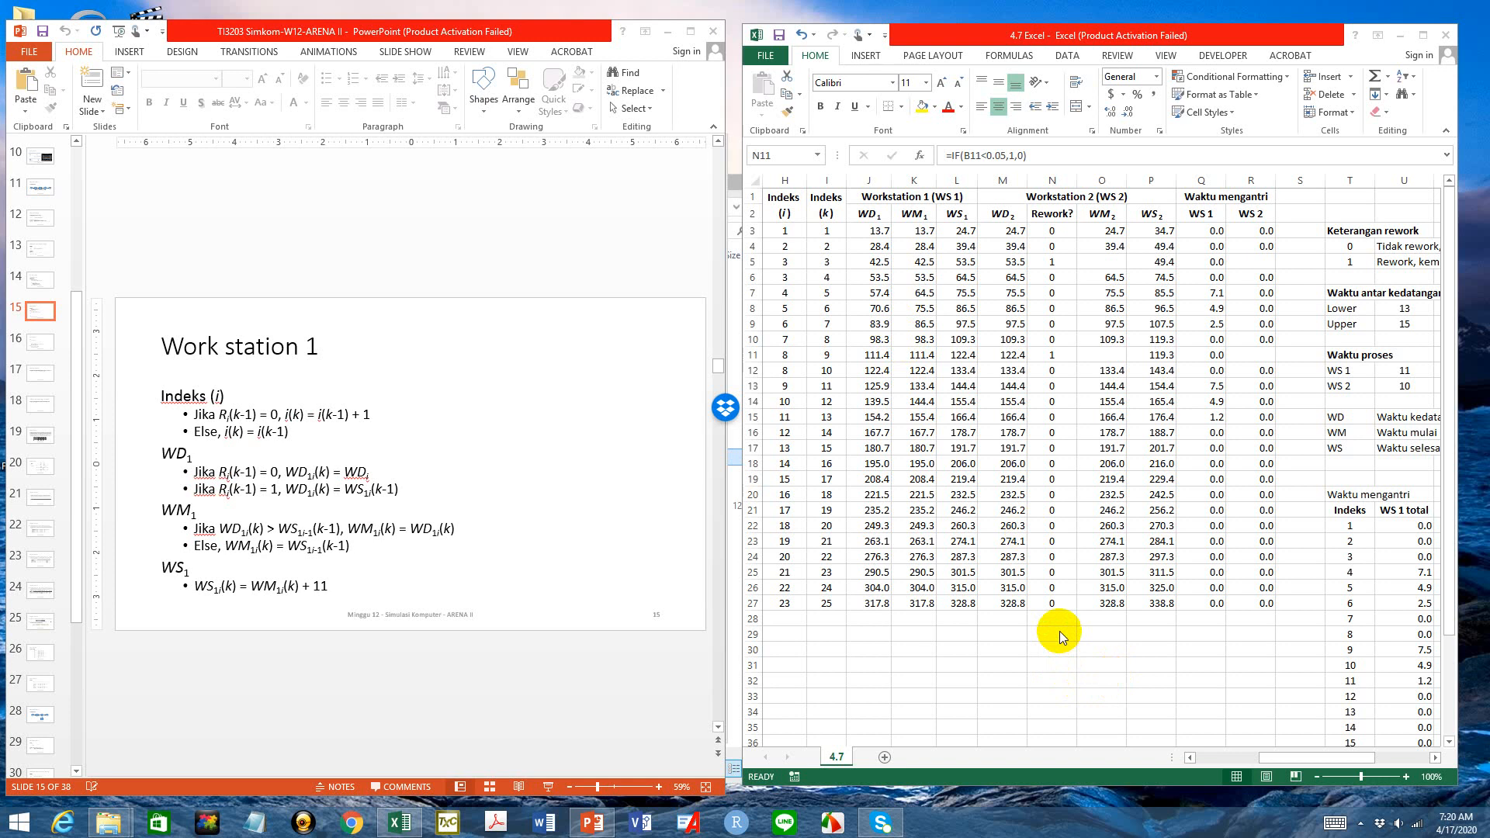
Add a new worksheet after the 4.7 sheet and name it Coba
{"action": "left_click", "coordinate": [1059, 631]}
{"action": "left_click", "coordinate": [1055, 634]}
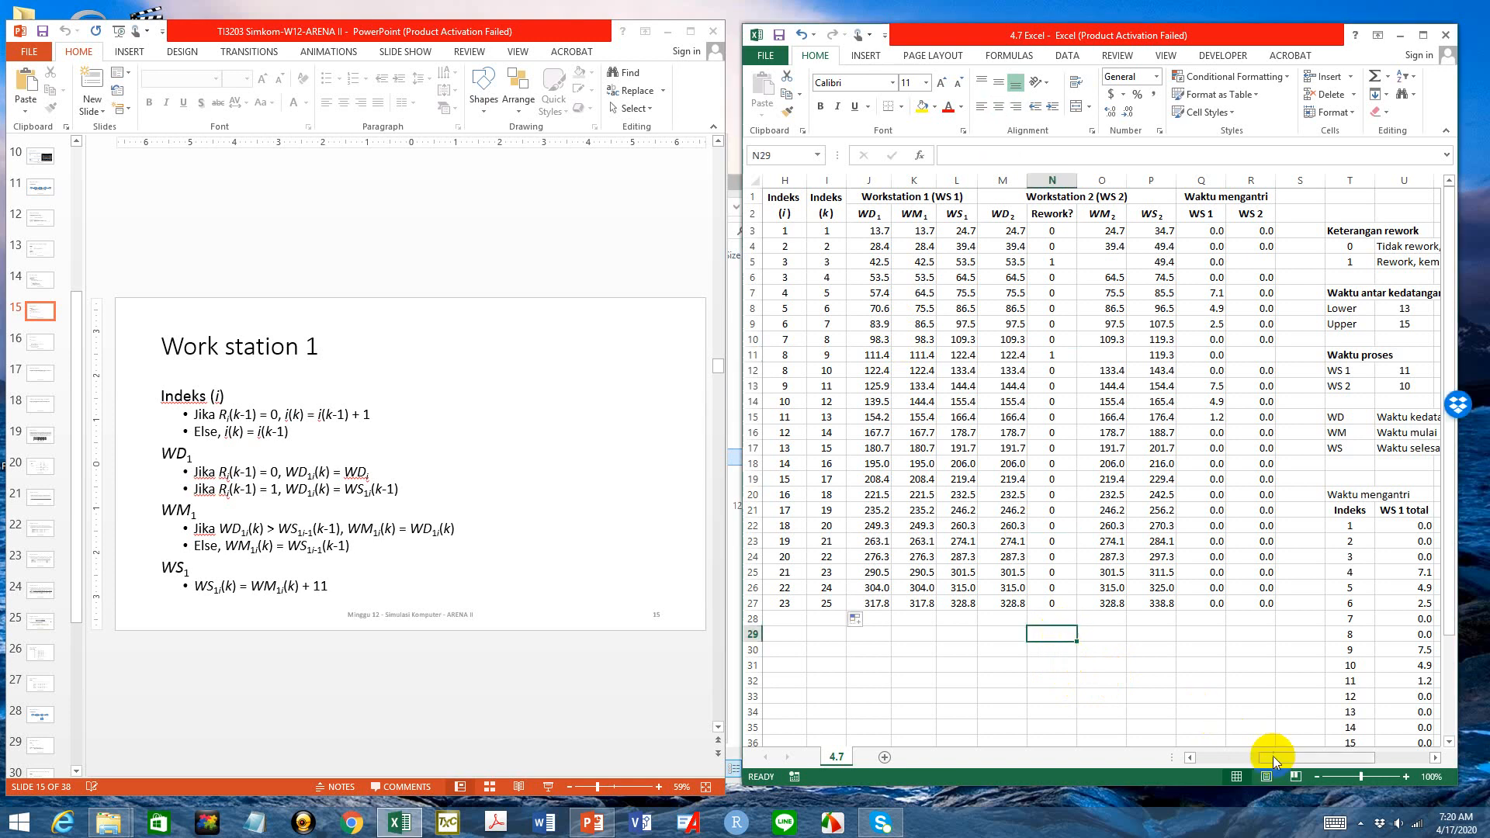
{"action": "left_click_drag", "start_coordinate": [1277, 763], "coordinate": [1171, 741]}
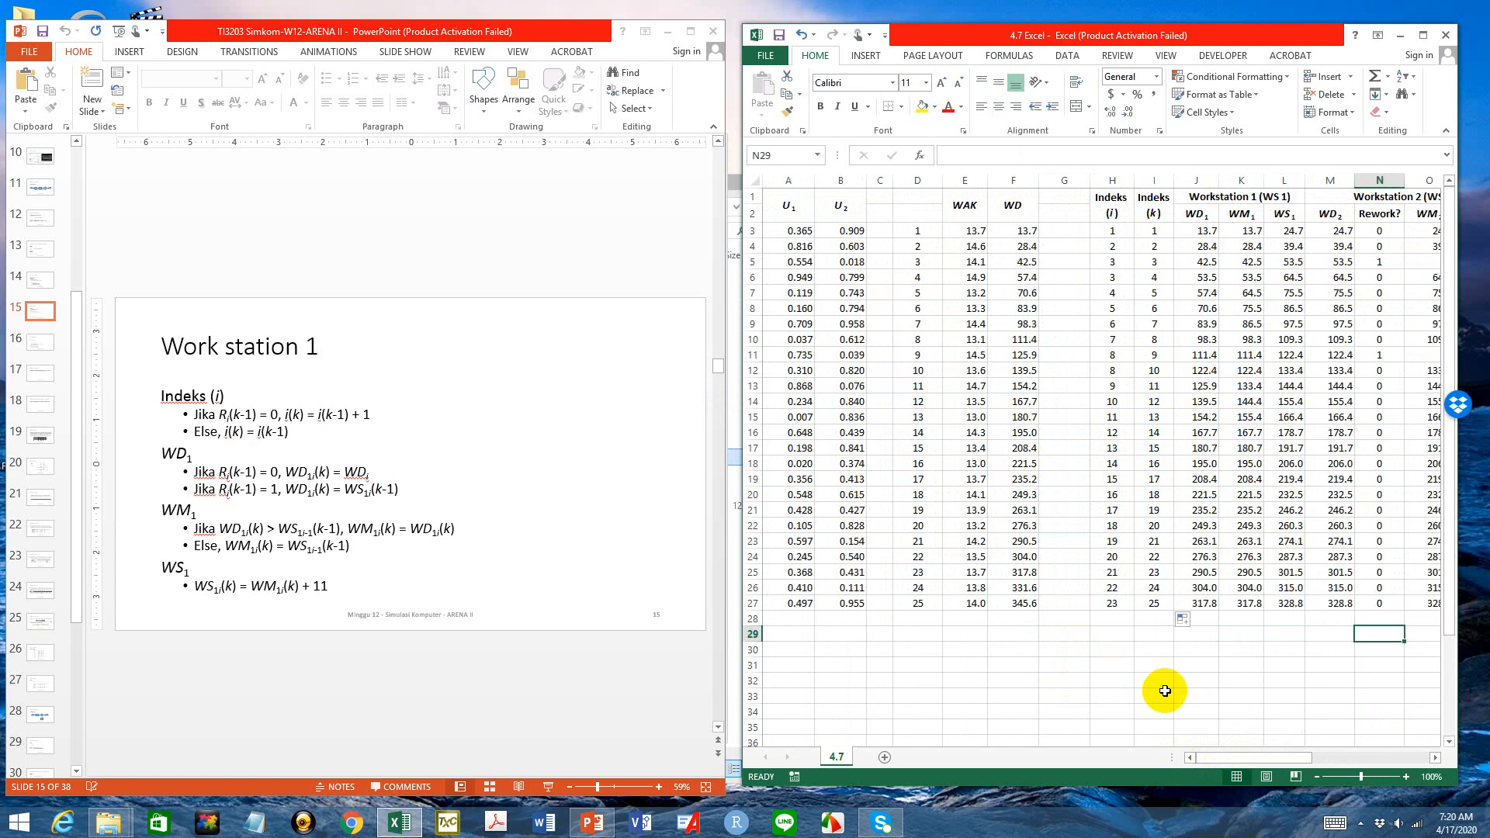
{"action": "left_click", "coordinate": [882, 757]}
{"action": "double_click", "coordinate": [878, 757]}
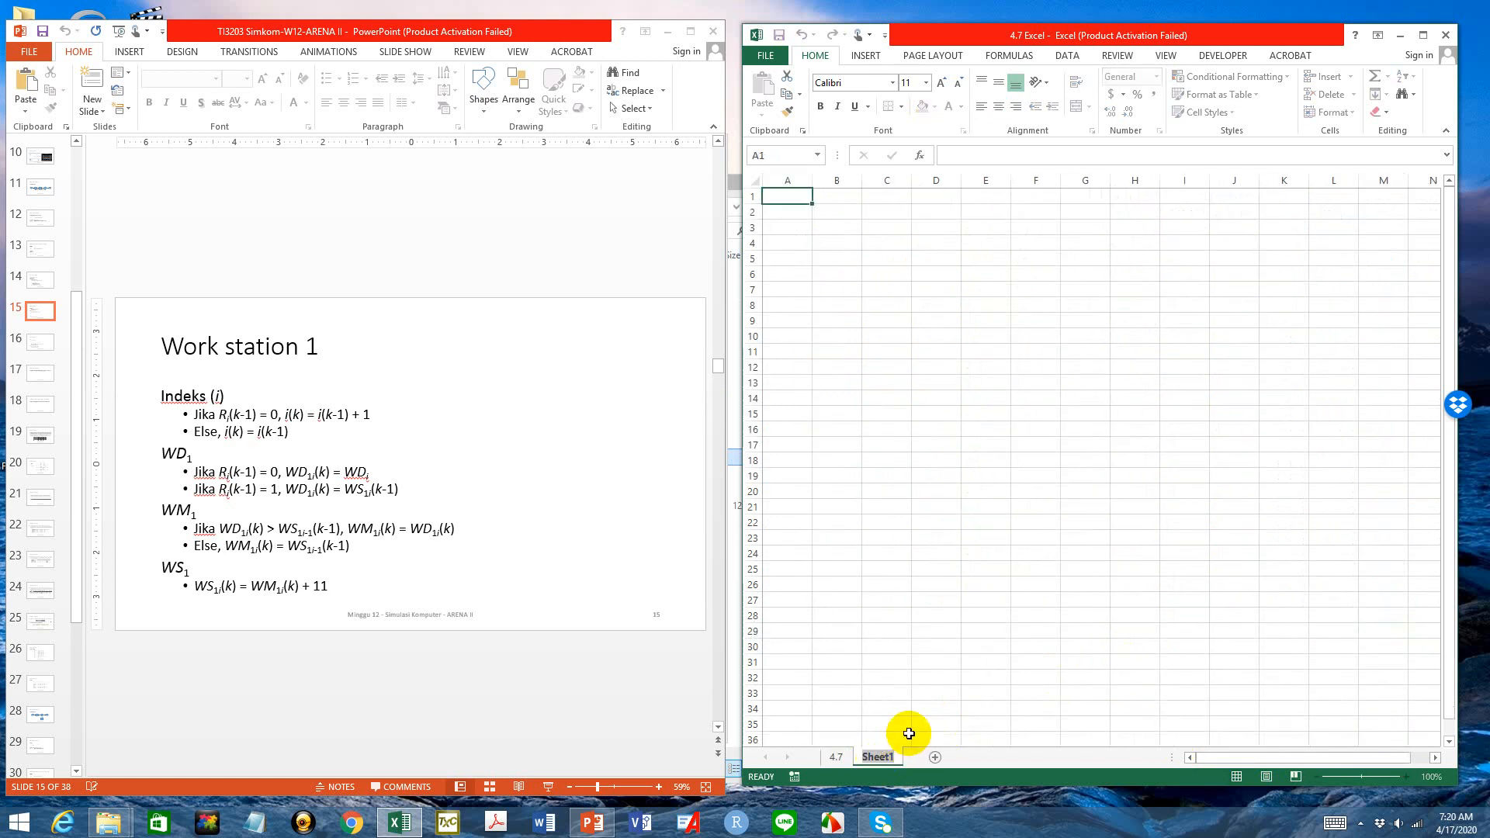
{"action": "type", "text": "Coba"}
{"action": "key", "text": "Return"}
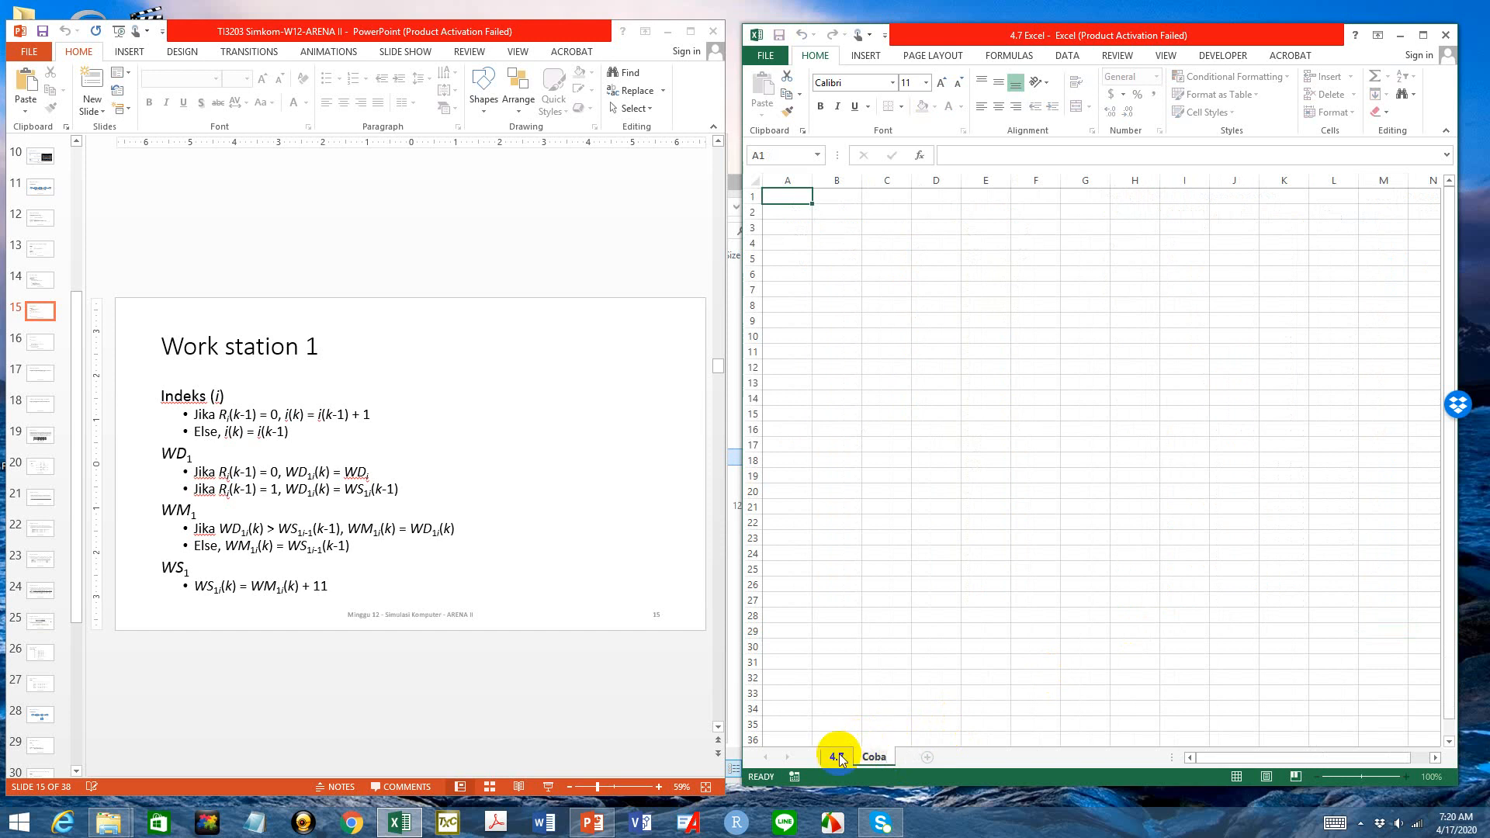
{"action": "left_click", "coordinate": [887, 707]}
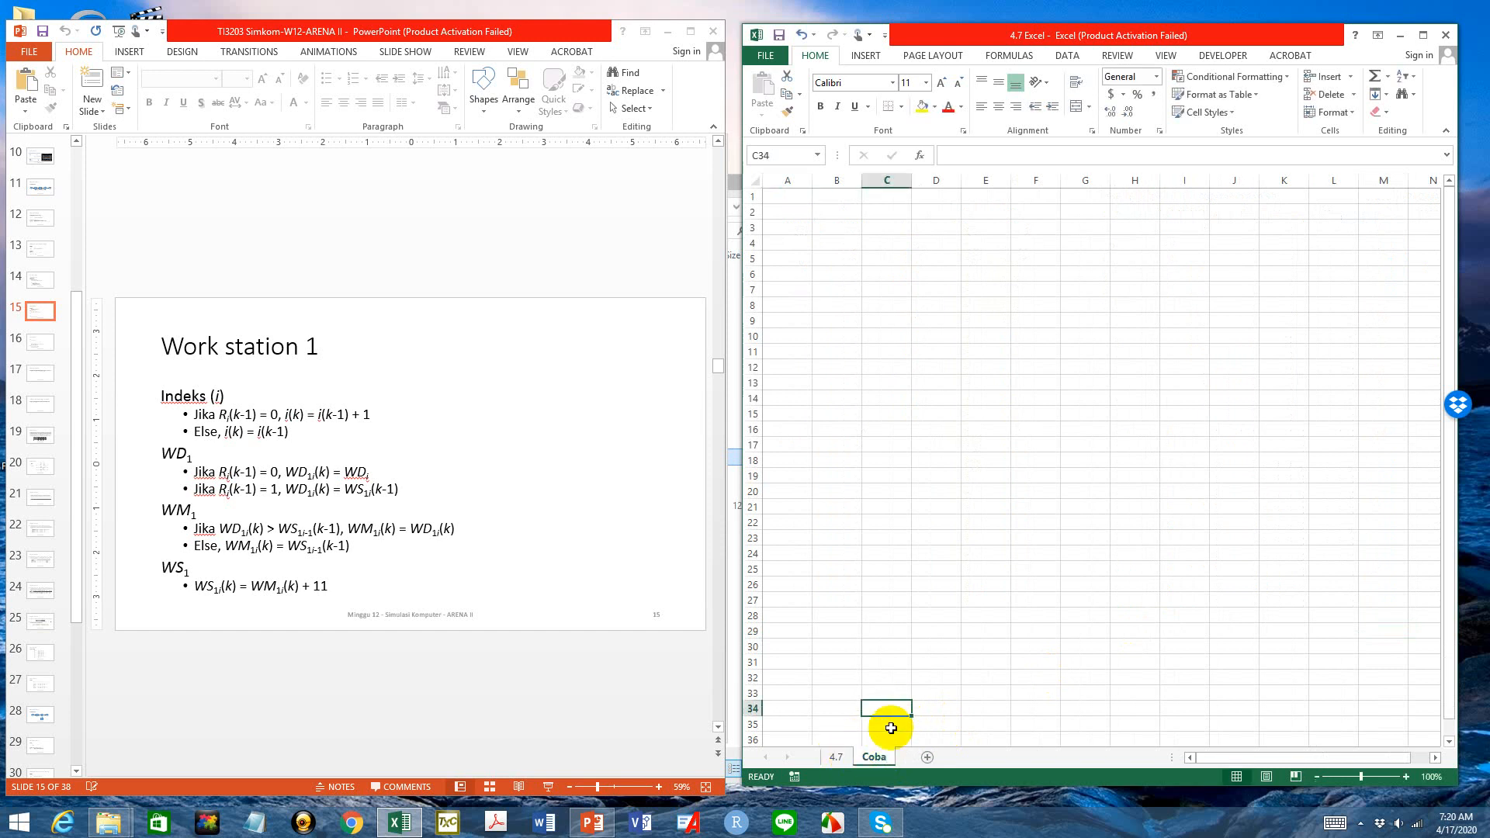
Copy the entire contents of the 4.7 sheet into the Coba sheet, starting at cell A1
{"action": "left_click", "coordinate": [838, 759]}
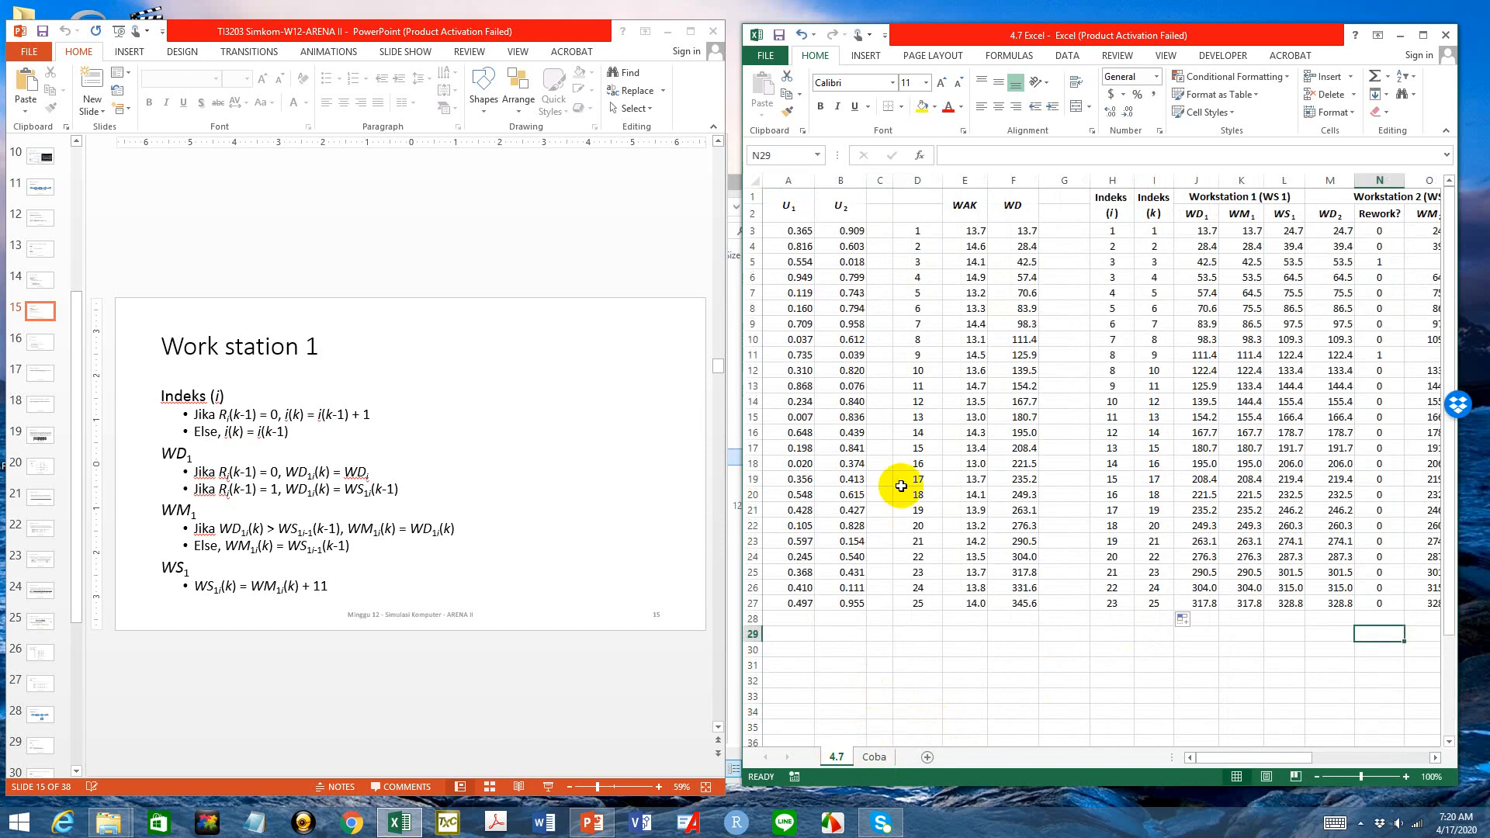
{"action": "key", "text": "ctrl+a"}
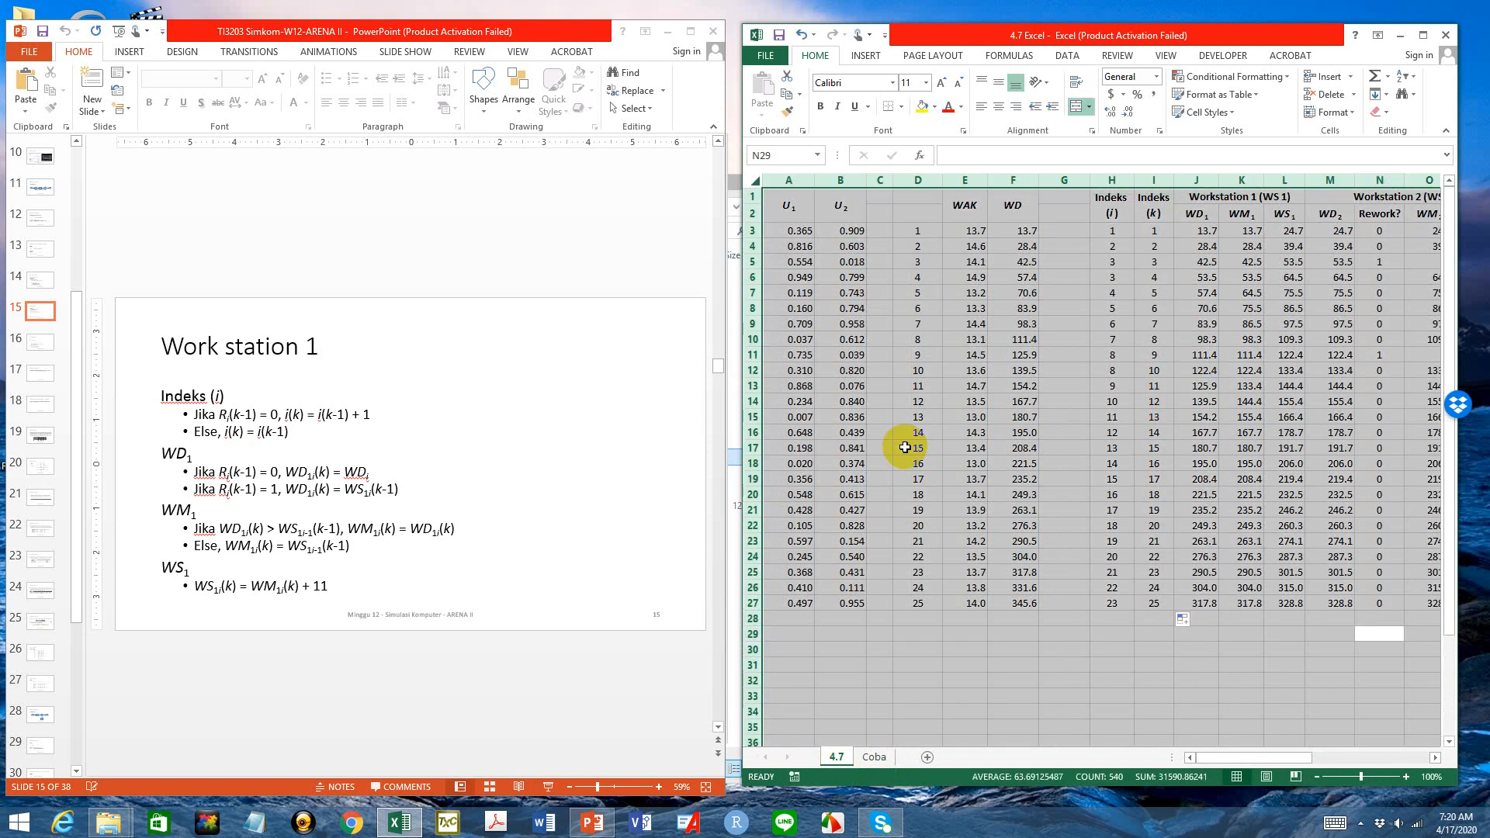
{"action": "key", "text": "ctrl+c"}
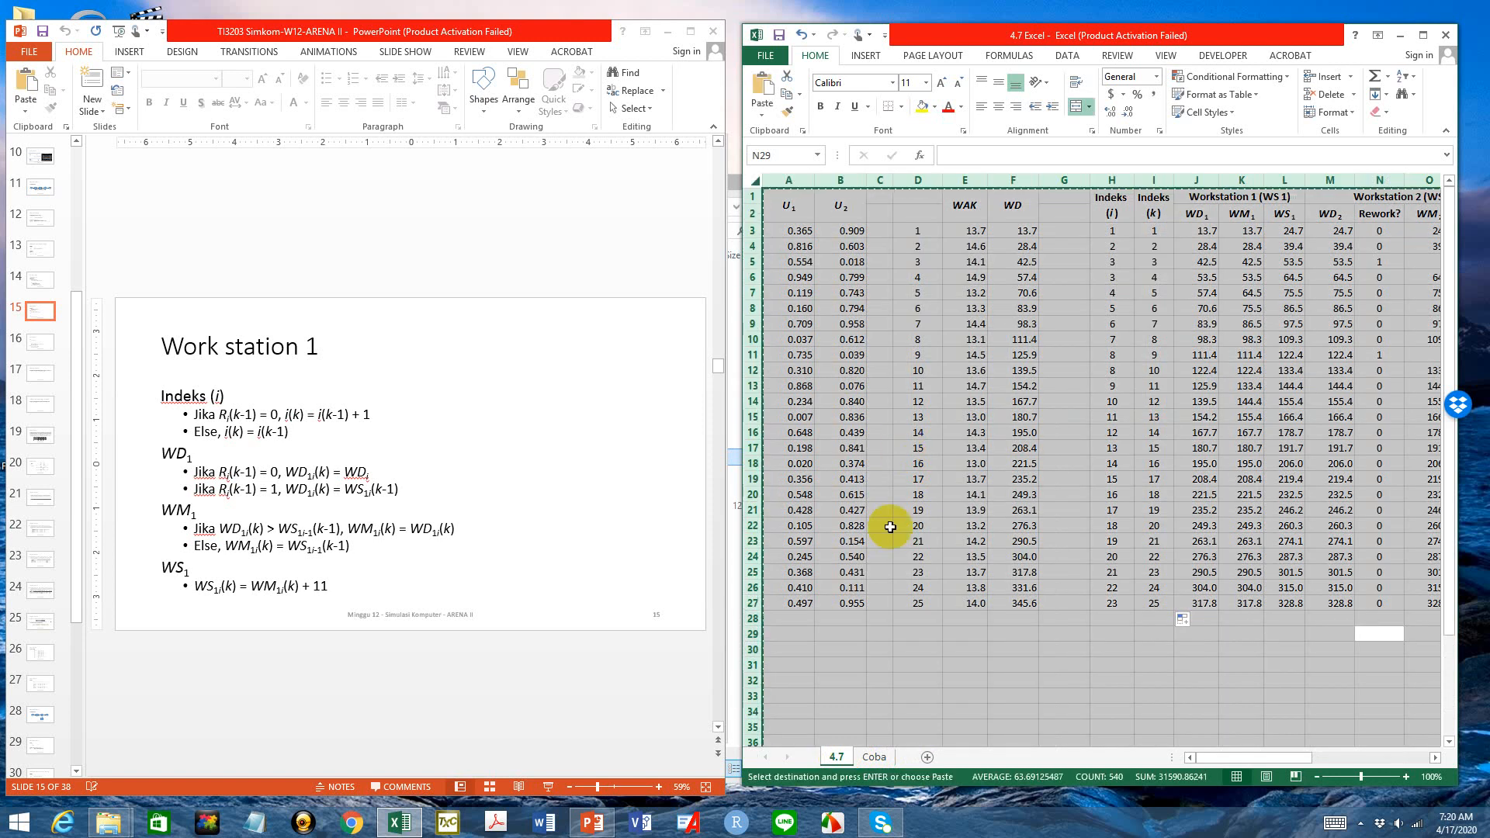
{"action": "left_click", "coordinate": [874, 757]}
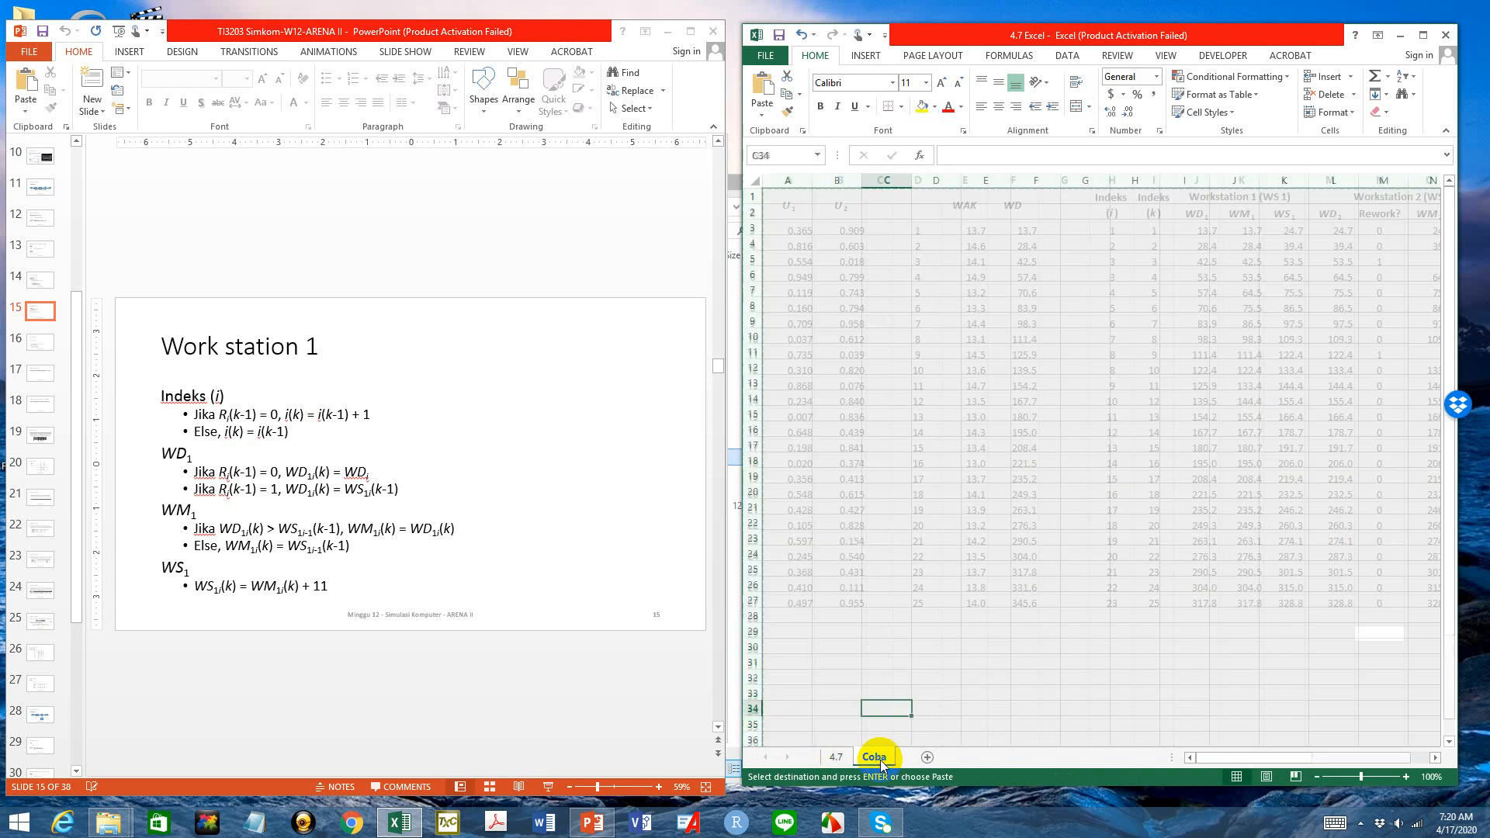
{"action": "left_click", "coordinate": [797, 201]}
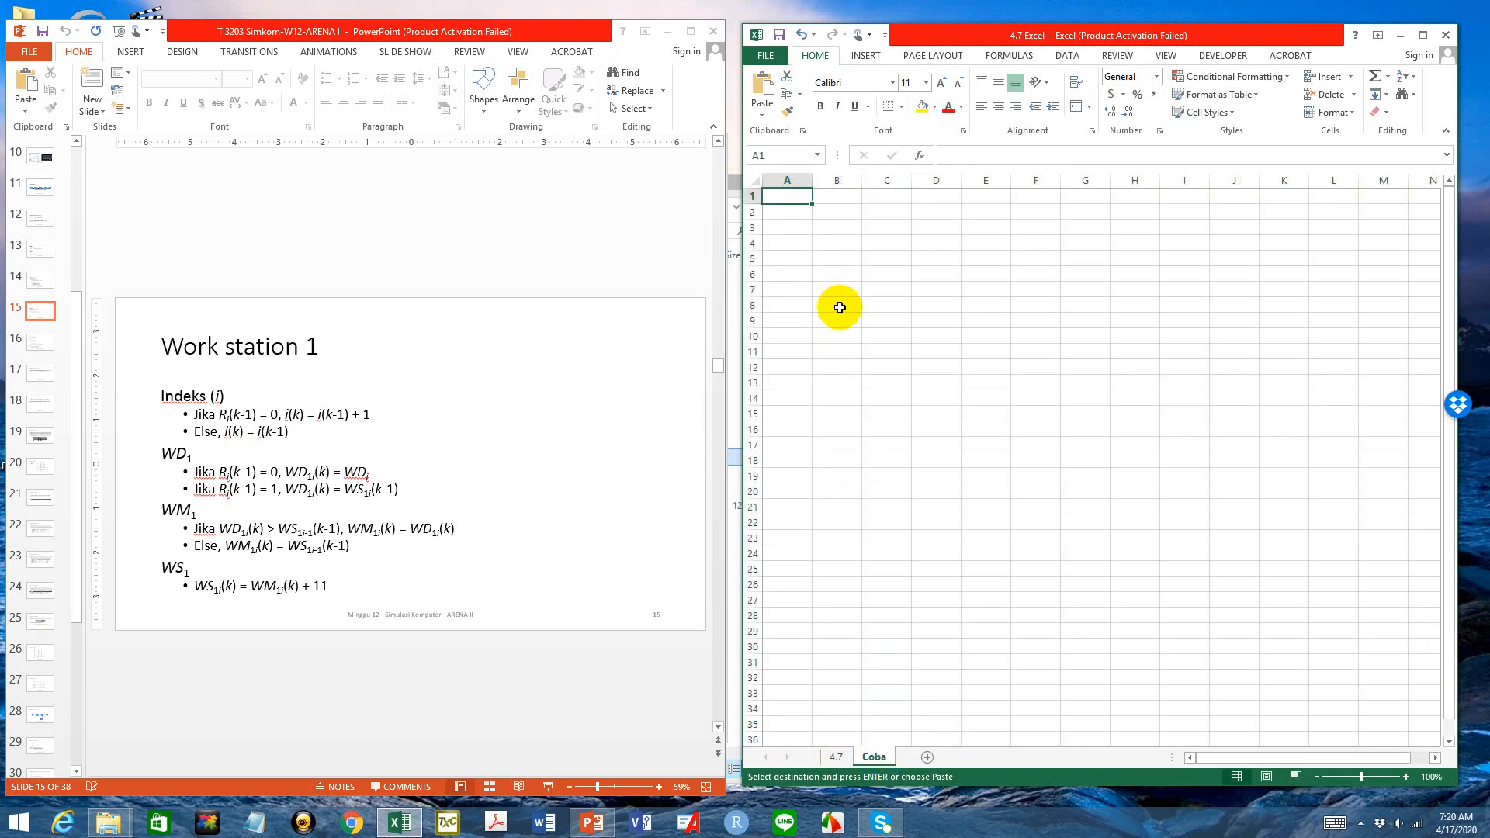
{"action": "key", "text": "ctrl+v"}
{"action": "left_click", "coordinate": [1022, 666]}
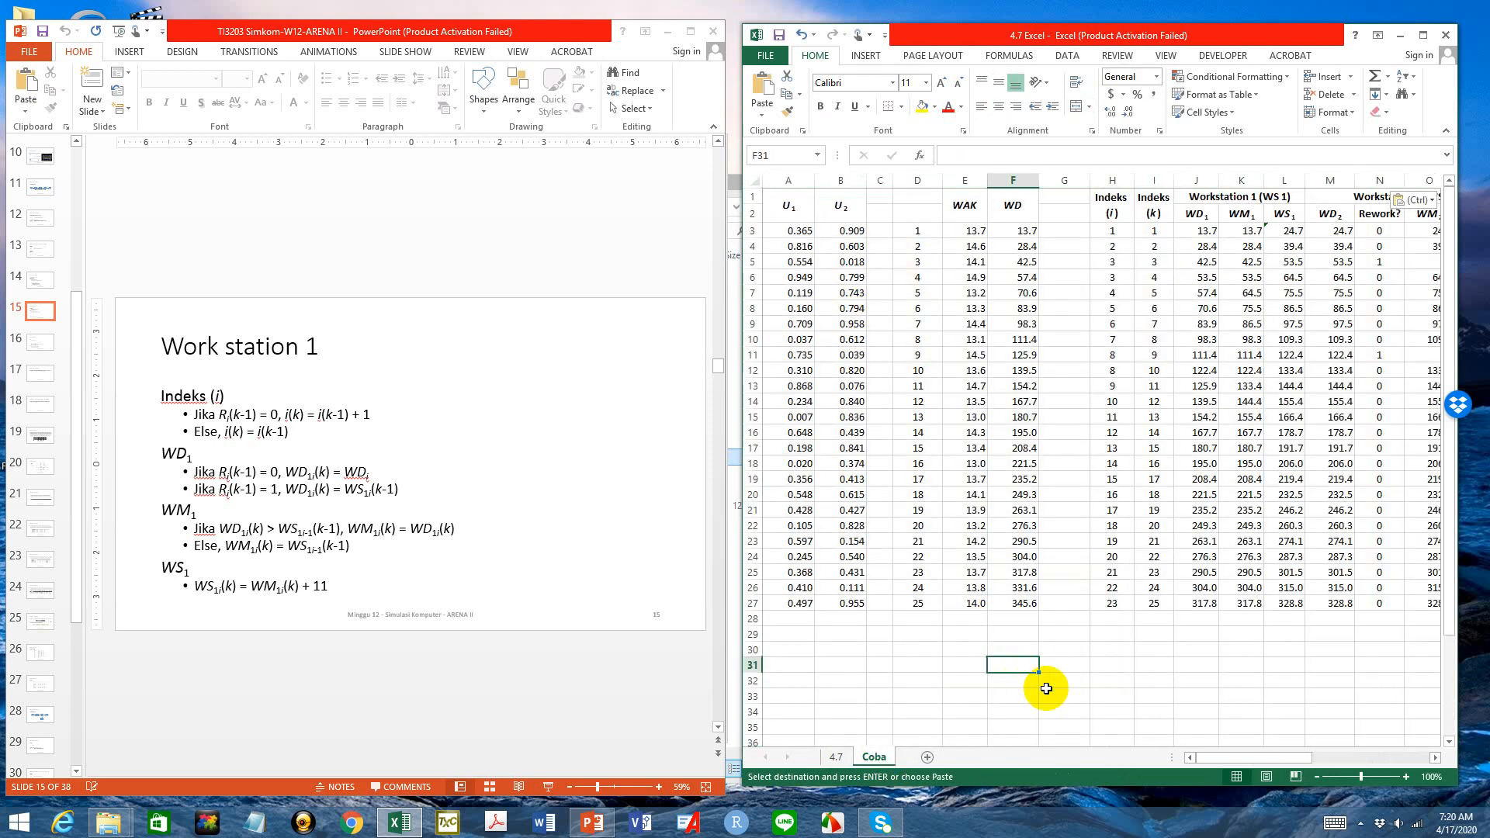
Delete the two Waktu mengantri columns, Q and R, from the Coba sheet
{"action": "left_click_drag", "start_coordinate": [1214, 764], "coordinate": [1314, 756]}
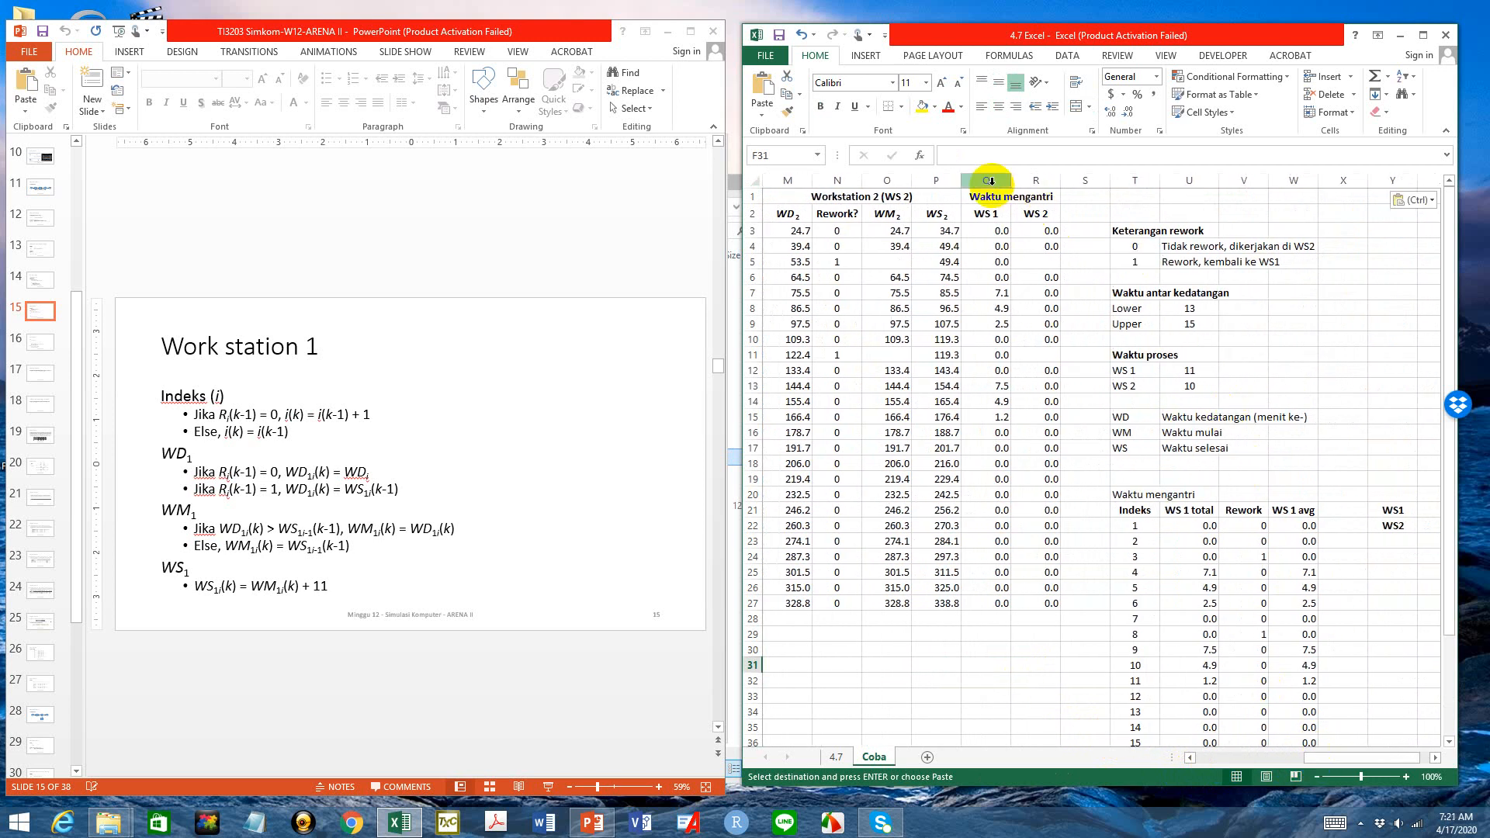
{"action": "left_click_drag", "start_coordinate": [991, 181], "coordinate": [1035, 181]}
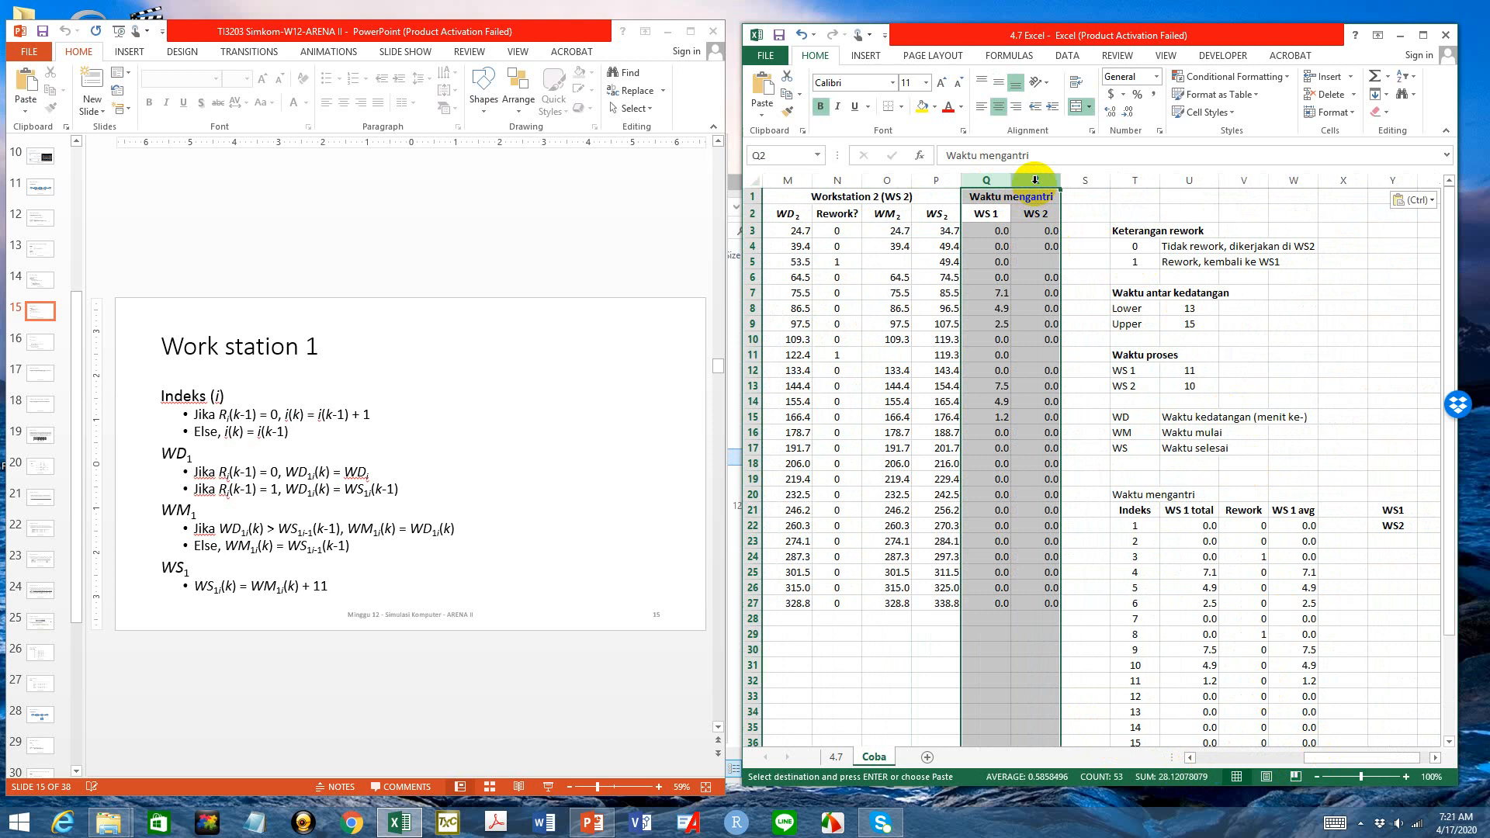
{"action": "right_click", "coordinate": [1035, 180]}
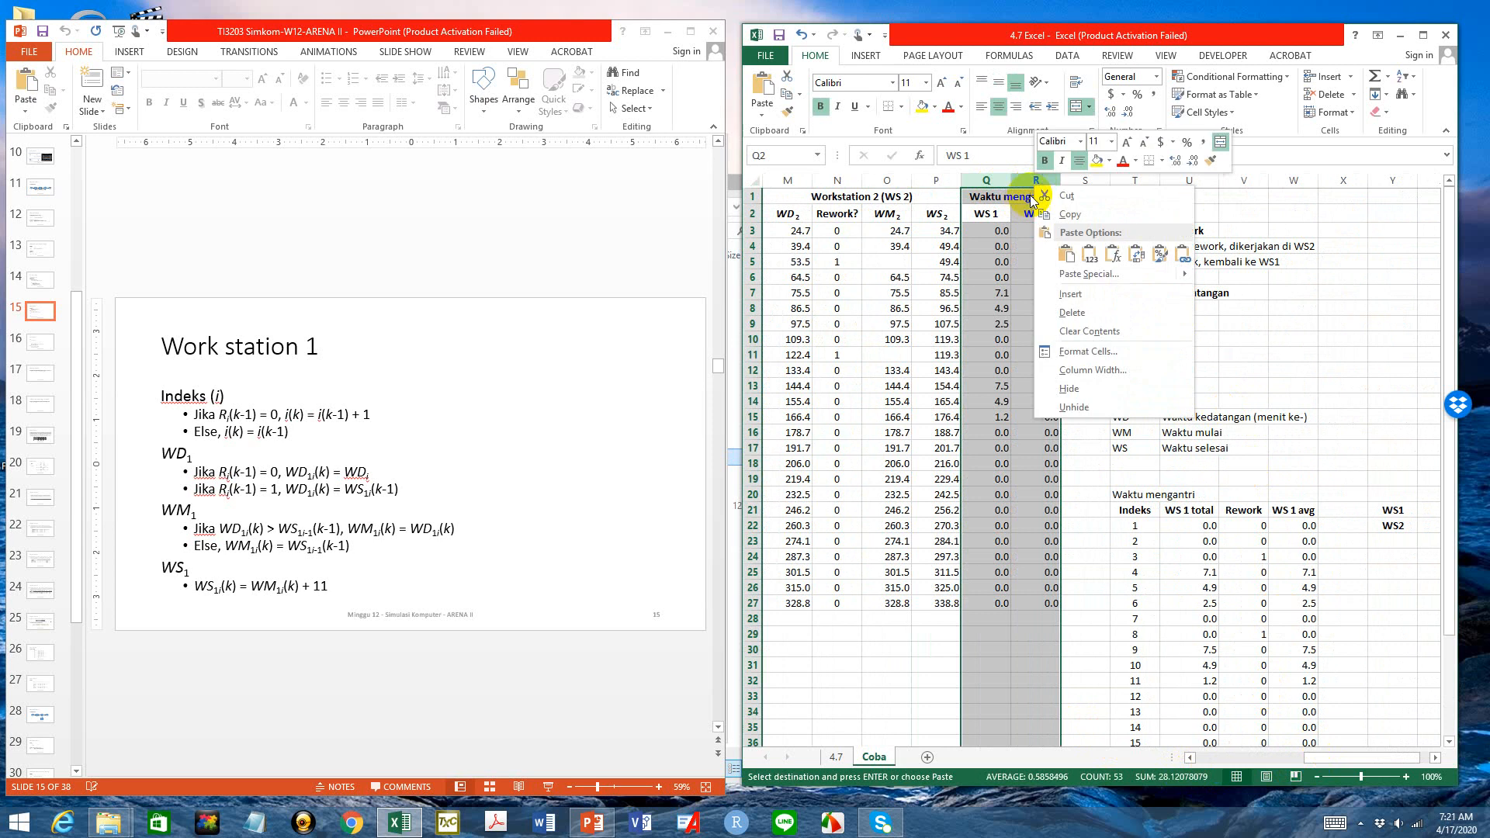
{"action": "left_click", "coordinate": [1087, 314]}
{"action": "left_click", "coordinate": [1122, 569]}
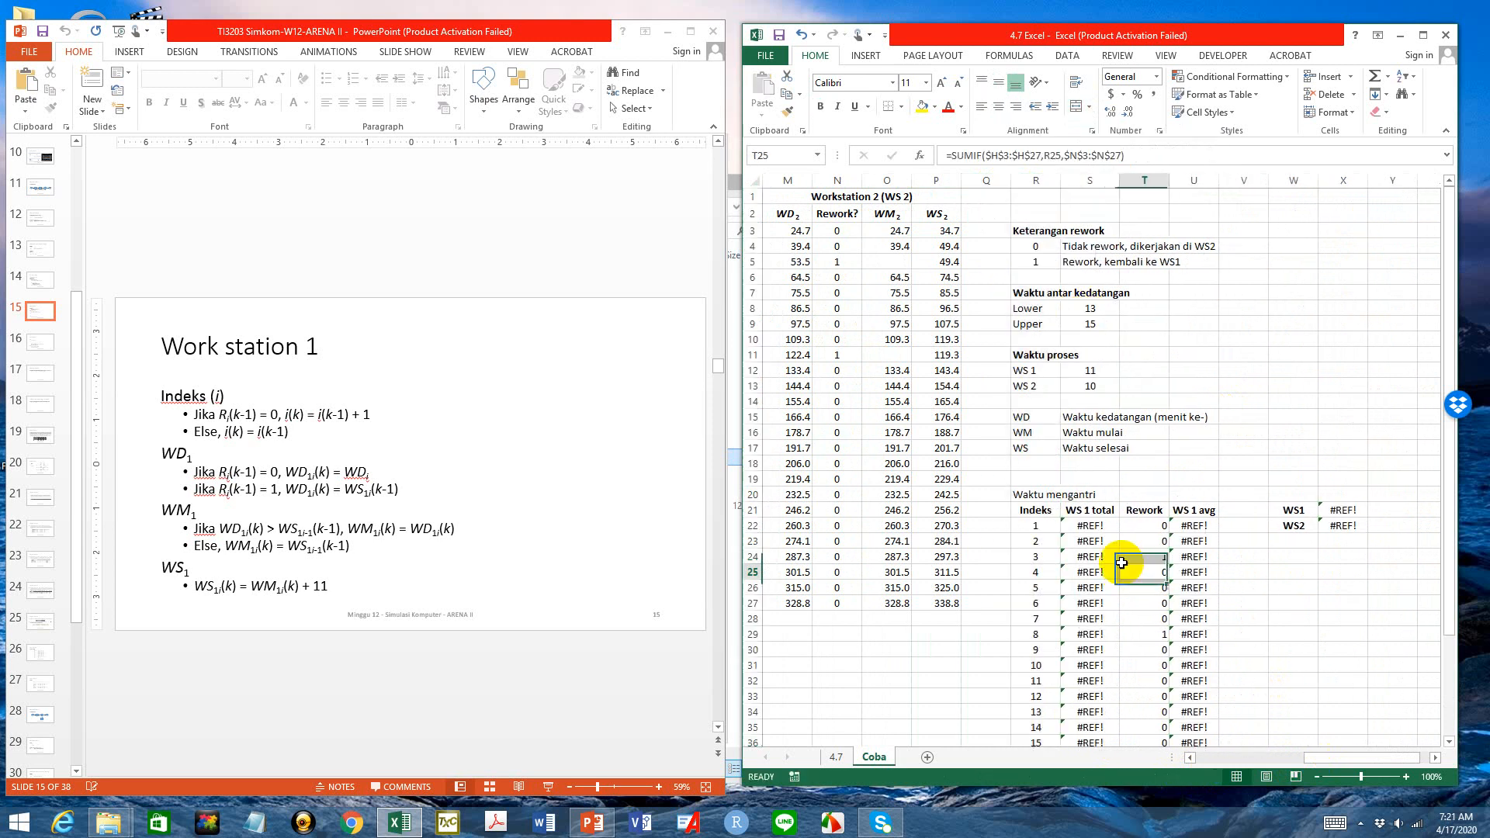
Clear the Waktu mengantri summary table in R20:X44, including the WS1 and WS2 results beside it
{"action": "left_click_drag", "start_coordinate": [1024, 499], "coordinate": [1356, 726]}
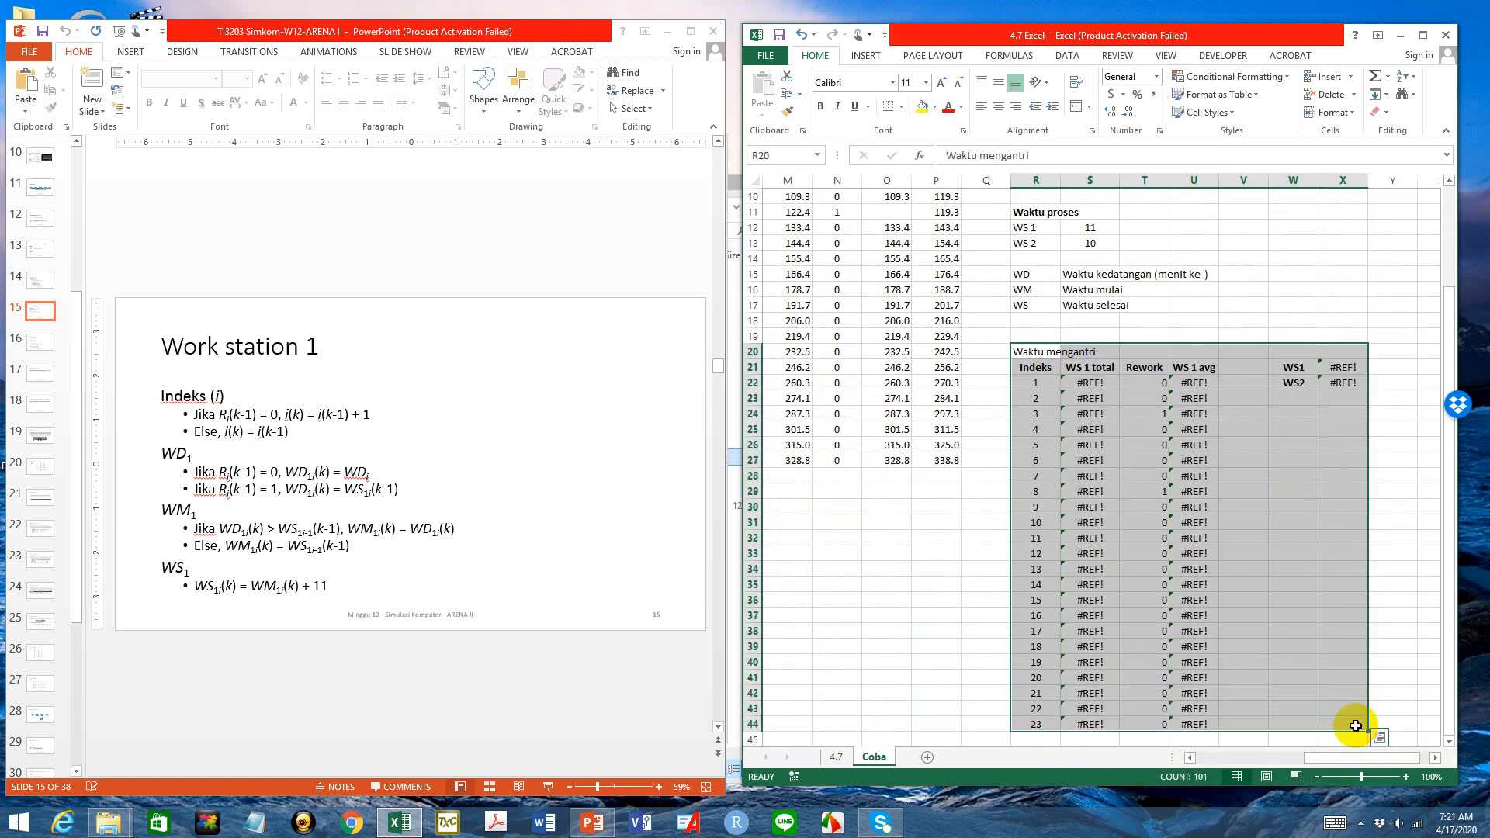
{"action": "key", "text": "Delete"}
{"action": "scroll", "coordinate": [1185, 426], "scroll_direction": "up", "scroll_amount": 3}
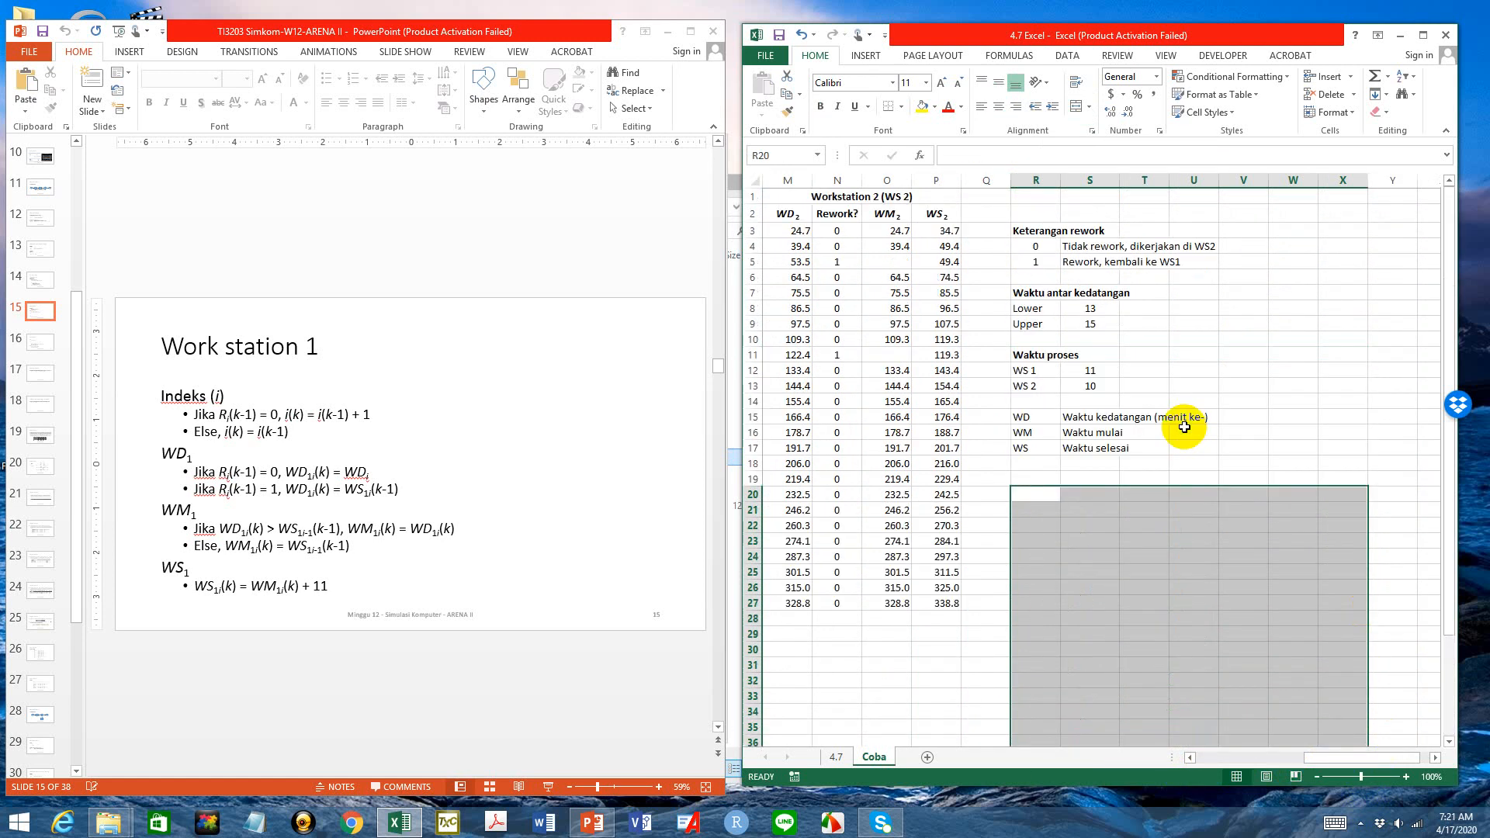
{"action": "left_click", "coordinate": [1280, 401]}
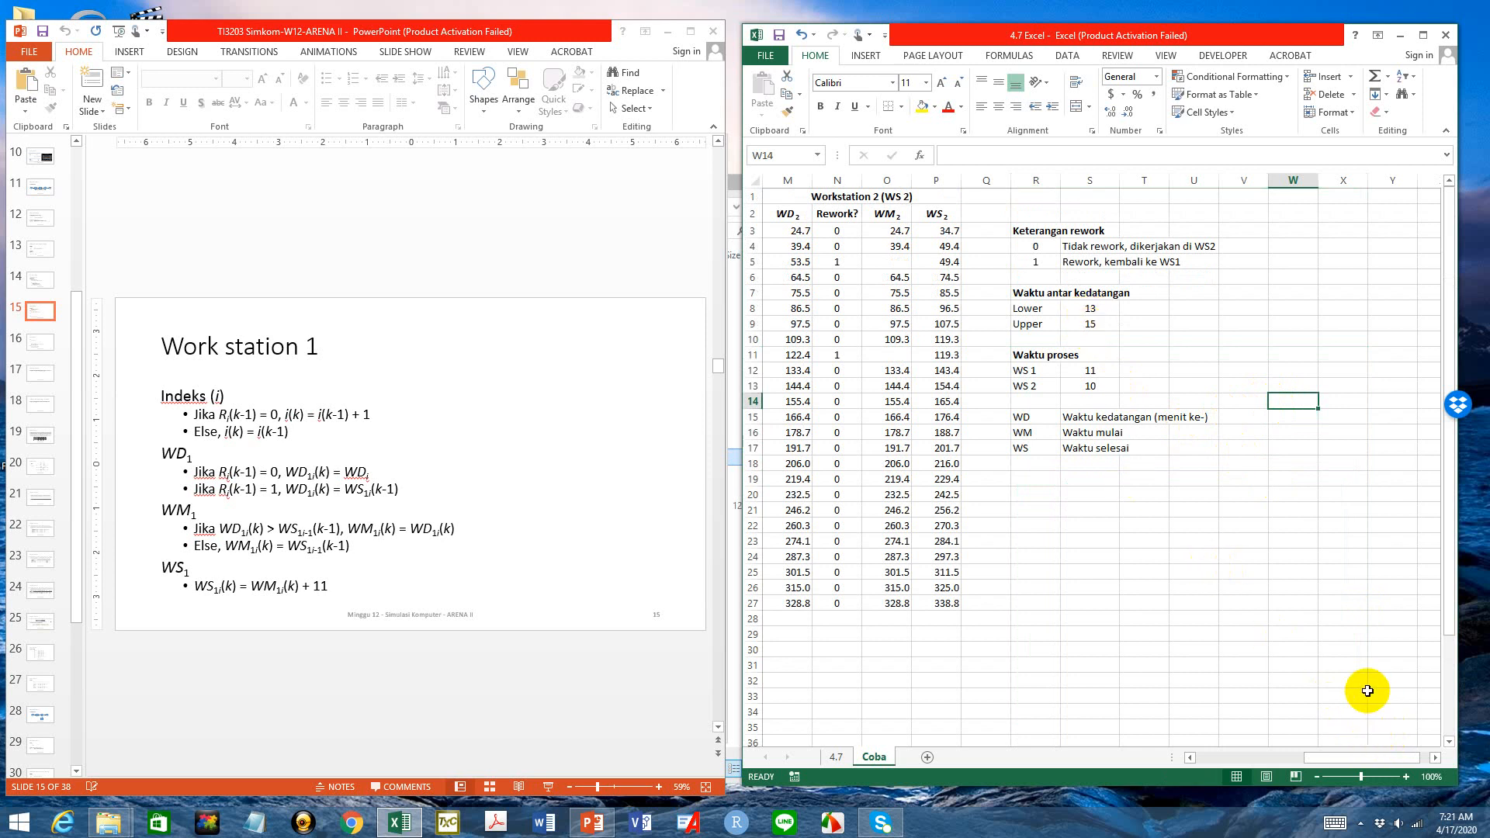
Clear the index, Workstation 1 and Workstation 2 data in H3:P27 of the Coba sheet, keeping the headers
{"action": "left_click_drag", "start_coordinate": [1364, 759], "coordinate": [1292, 764]}
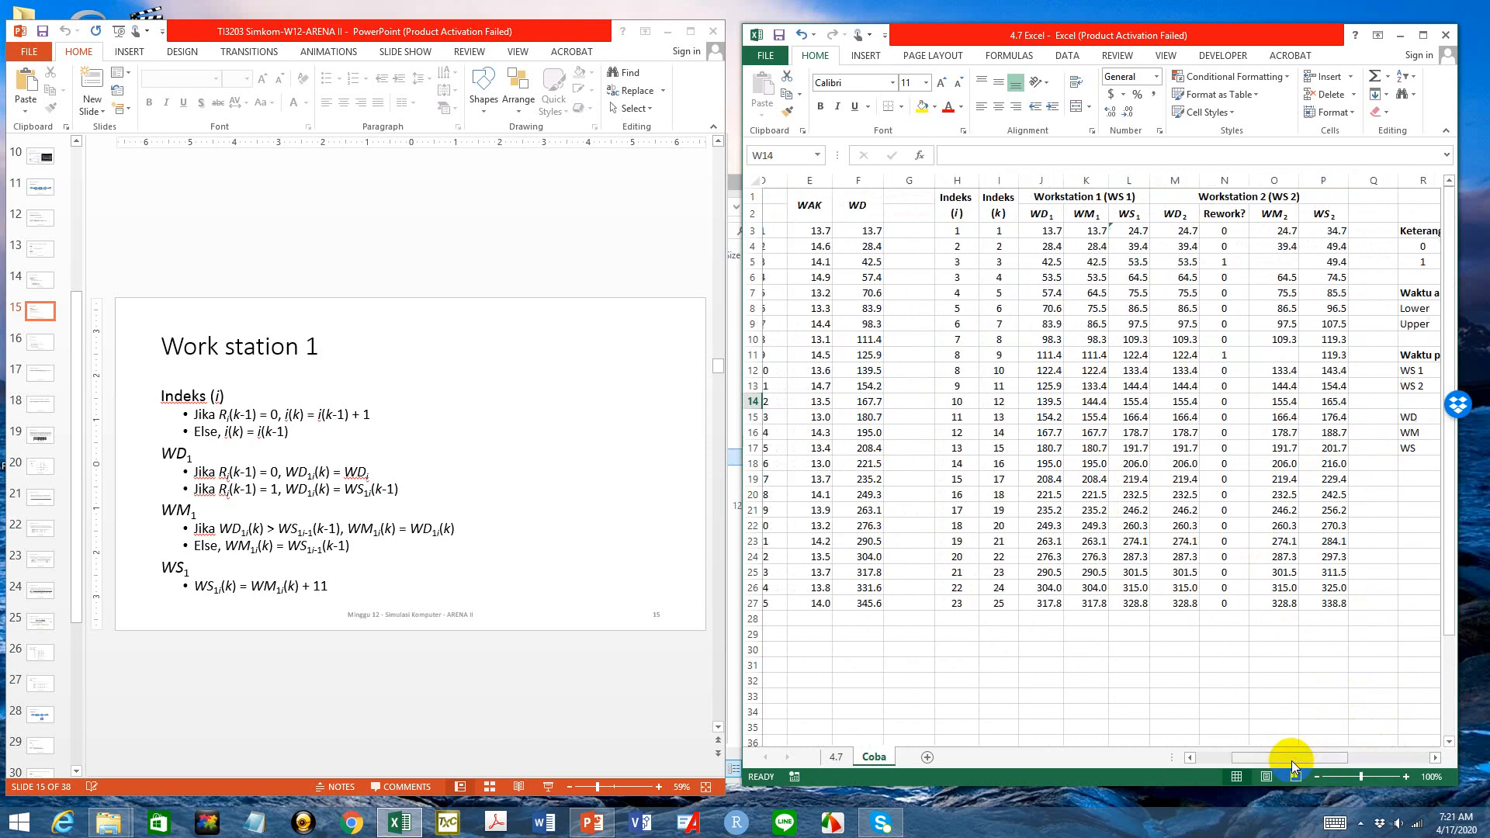
{"action": "left_click", "coordinate": [1108, 230]}
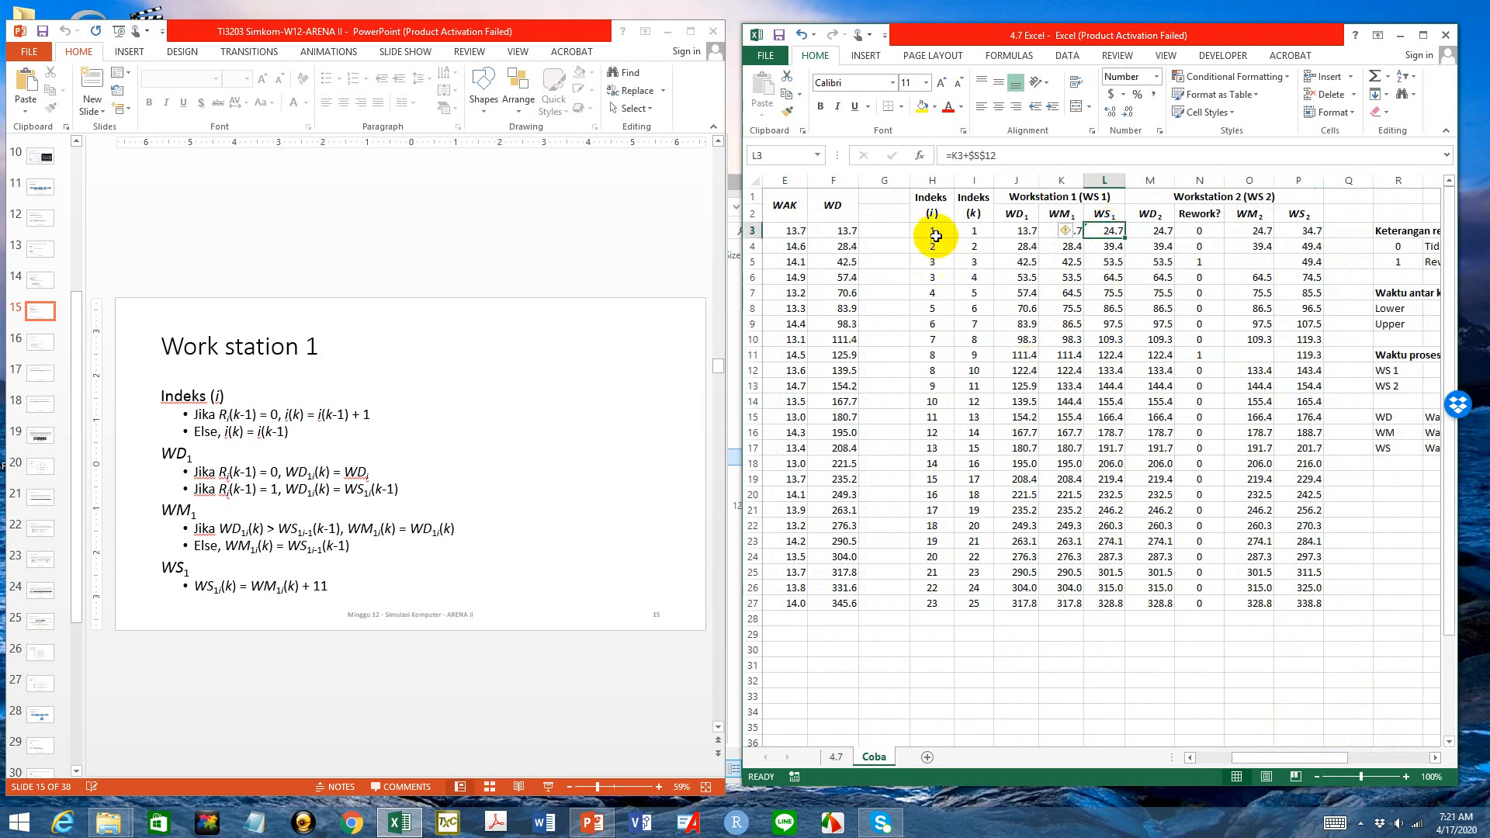
{"action": "mouse_move", "coordinate": [935, 236]}
{"action": "left_mouse_down"}
{"action": "mouse_move", "coordinate": [941, 261]}
{"action": "mouse_move", "coordinate": [1293, 514]}
{"action": "mouse_move", "coordinate": [1301, 597]}
{"action": "left_mouse_up"}
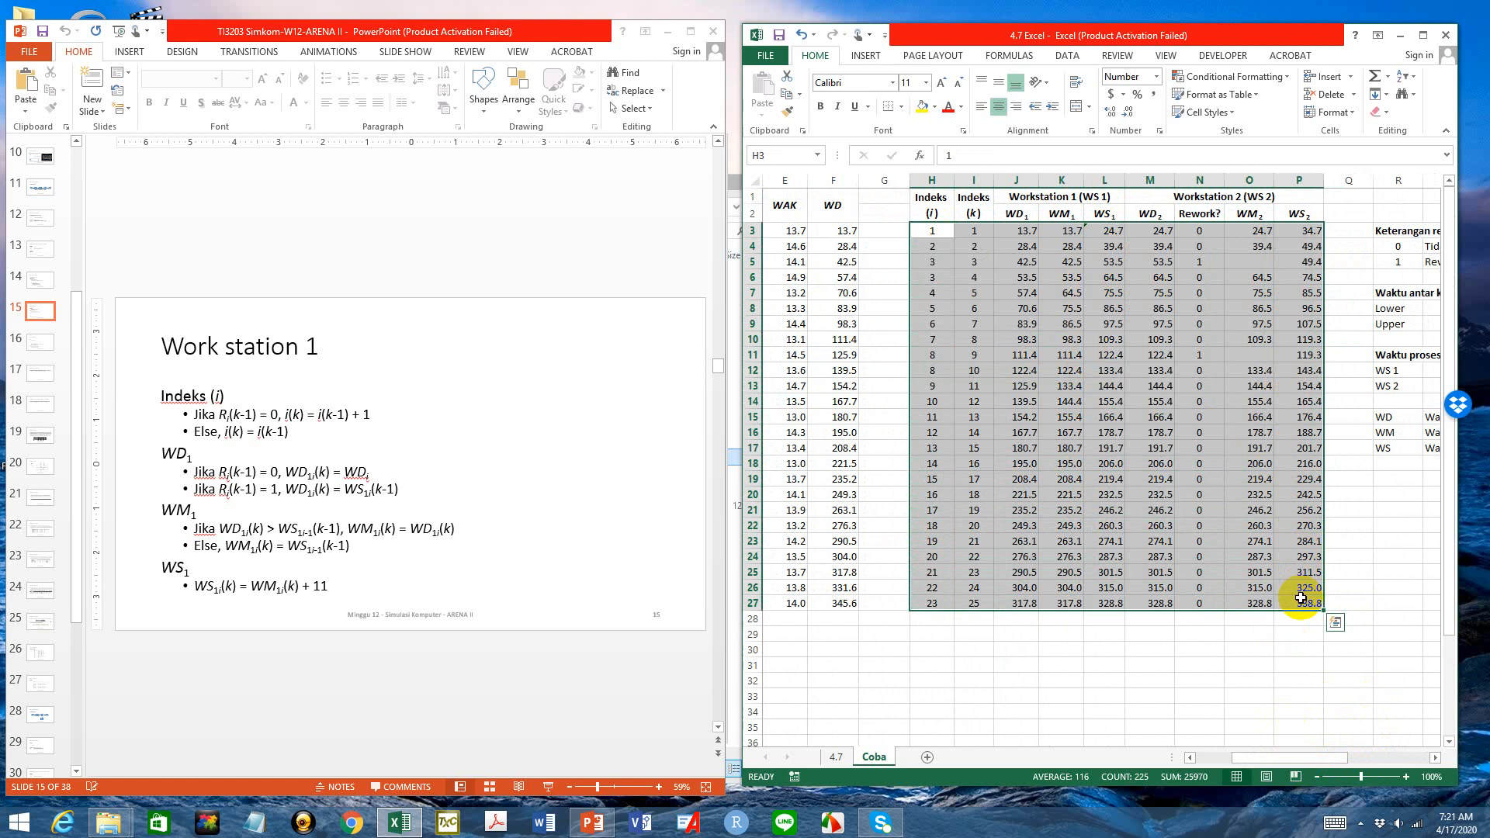
{"action": "key", "text": "Delete"}
{"action": "left_click", "coordinate": [980, 371]}
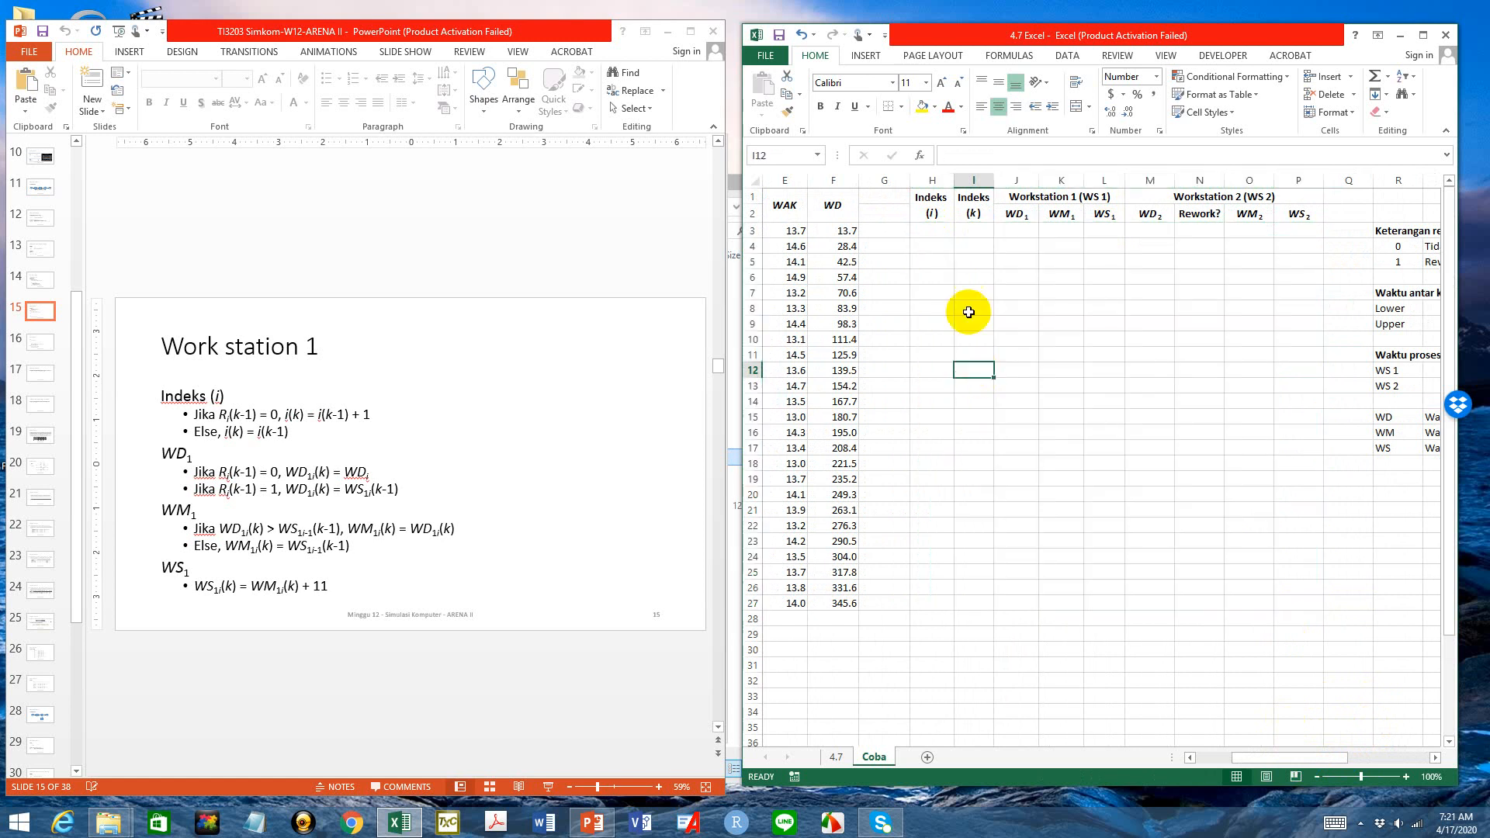
Move the Indeks (k) column in front of the Indeks (i) column in the Coba sheet
{"action": "left_click", "coordinate": [935, 232]}
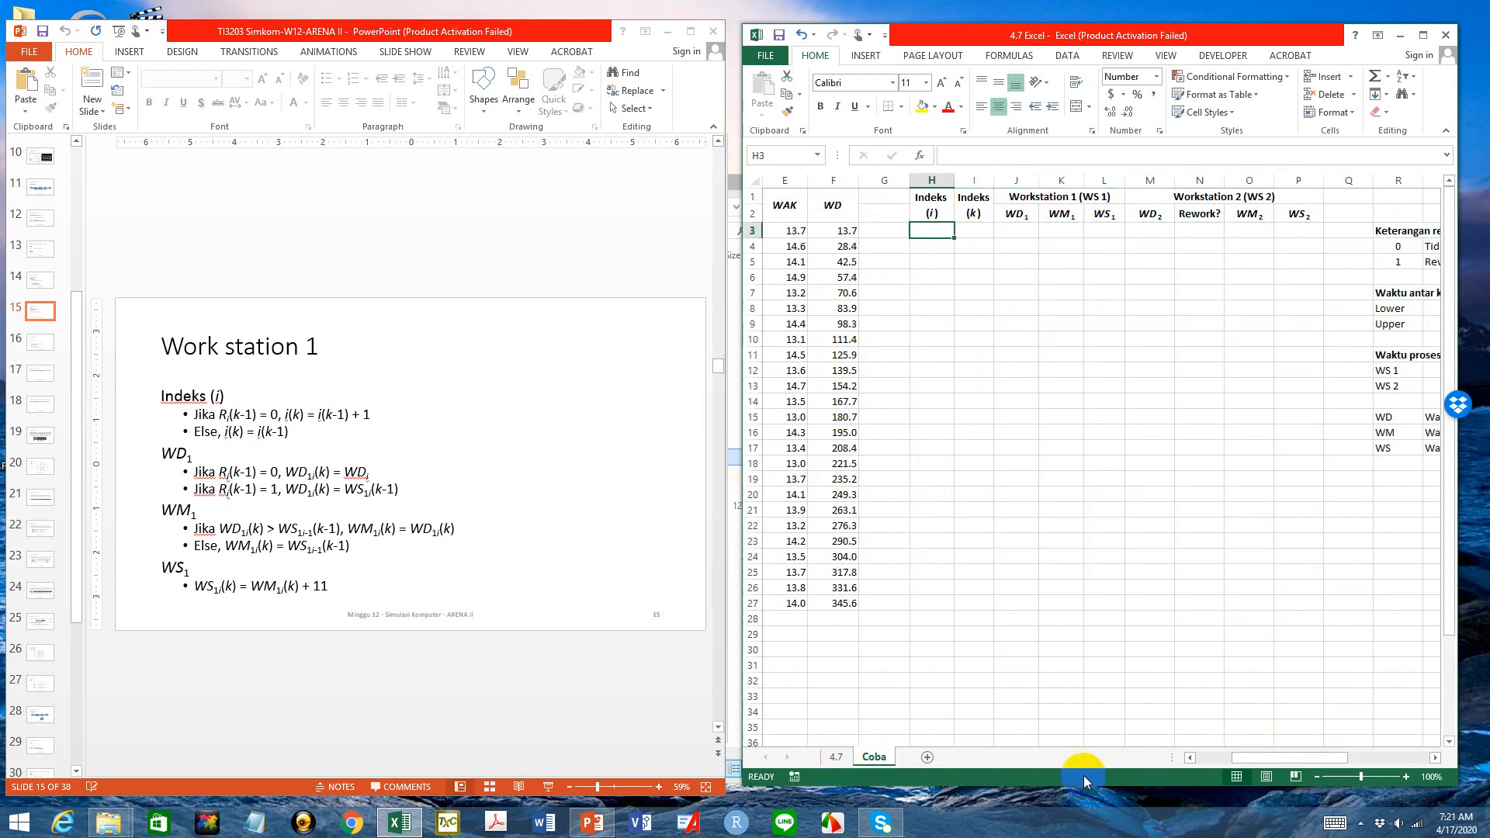
{"action": "left_click_drag", "start_coordinate": [1255, 762], "coordinate": [1199, 760]}
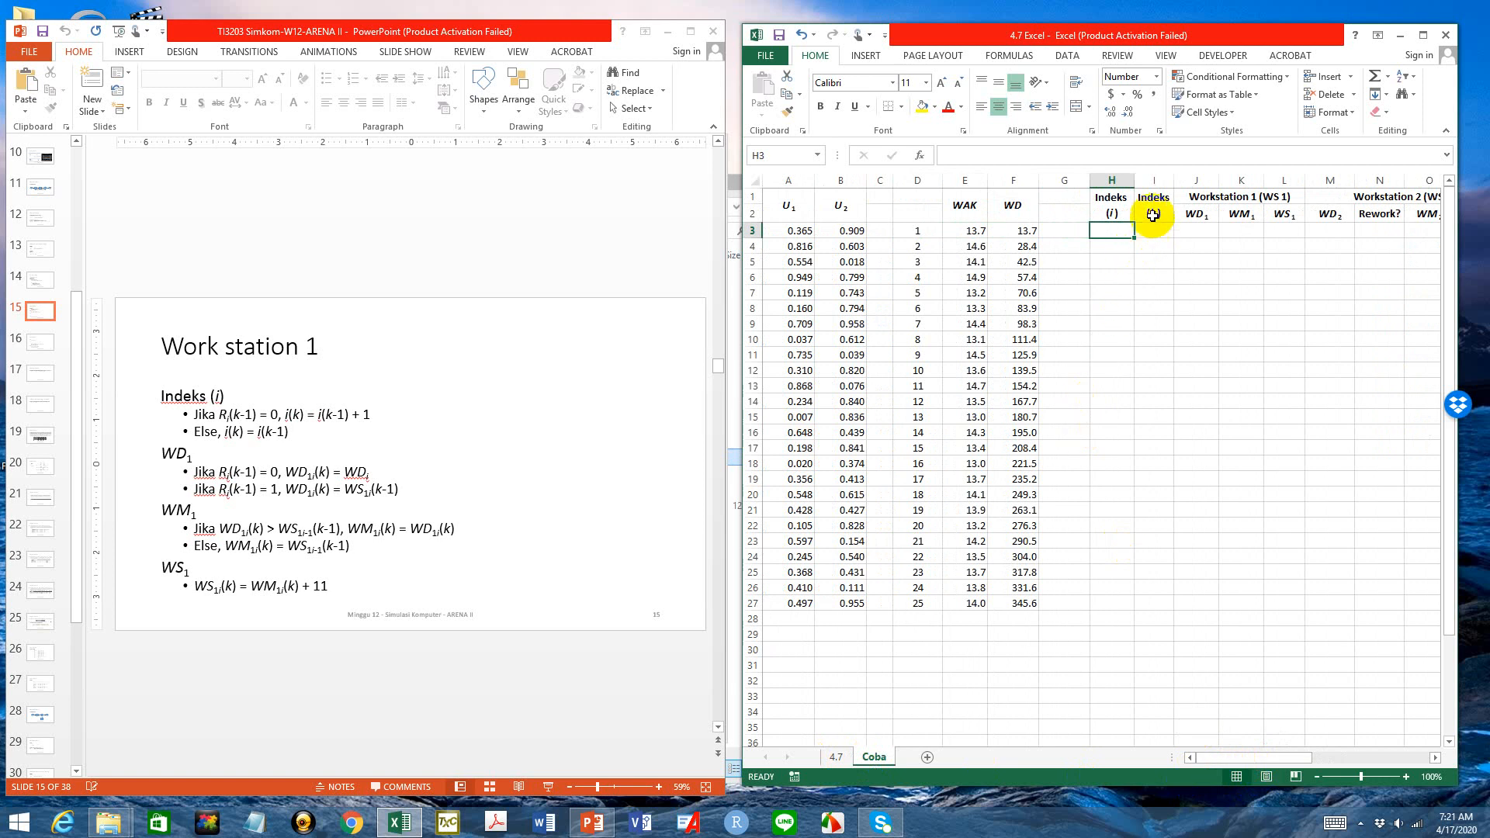
{"action": "left_click", "coordinate": [1152, 183]}
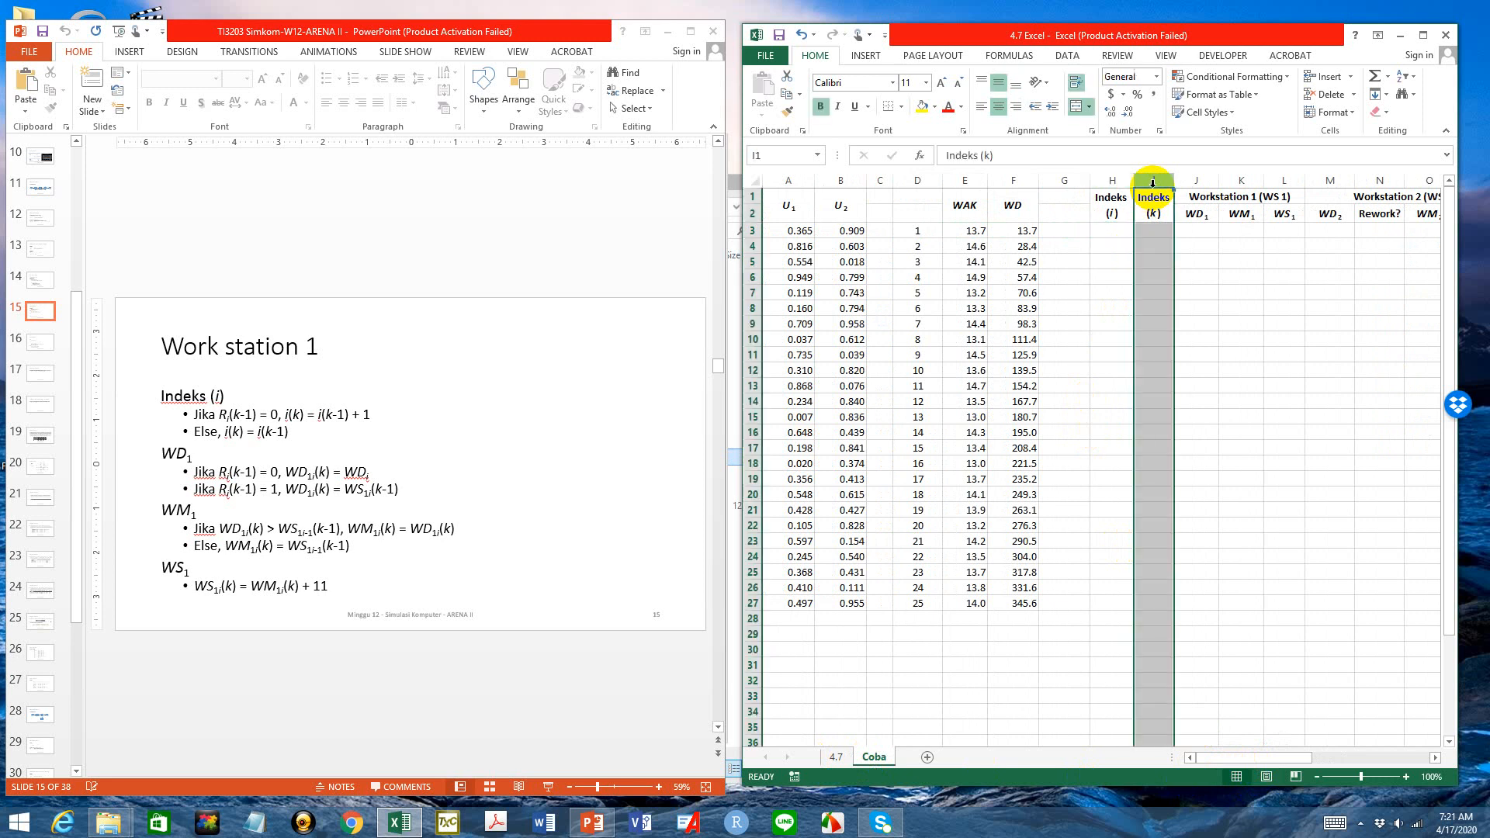
{"action": "key", "text": "ctrl+x"}
{"action": "left_click", "coordinate": [1118, 184]}
{"action": "right_click", "coordinate": [1122, 186]}
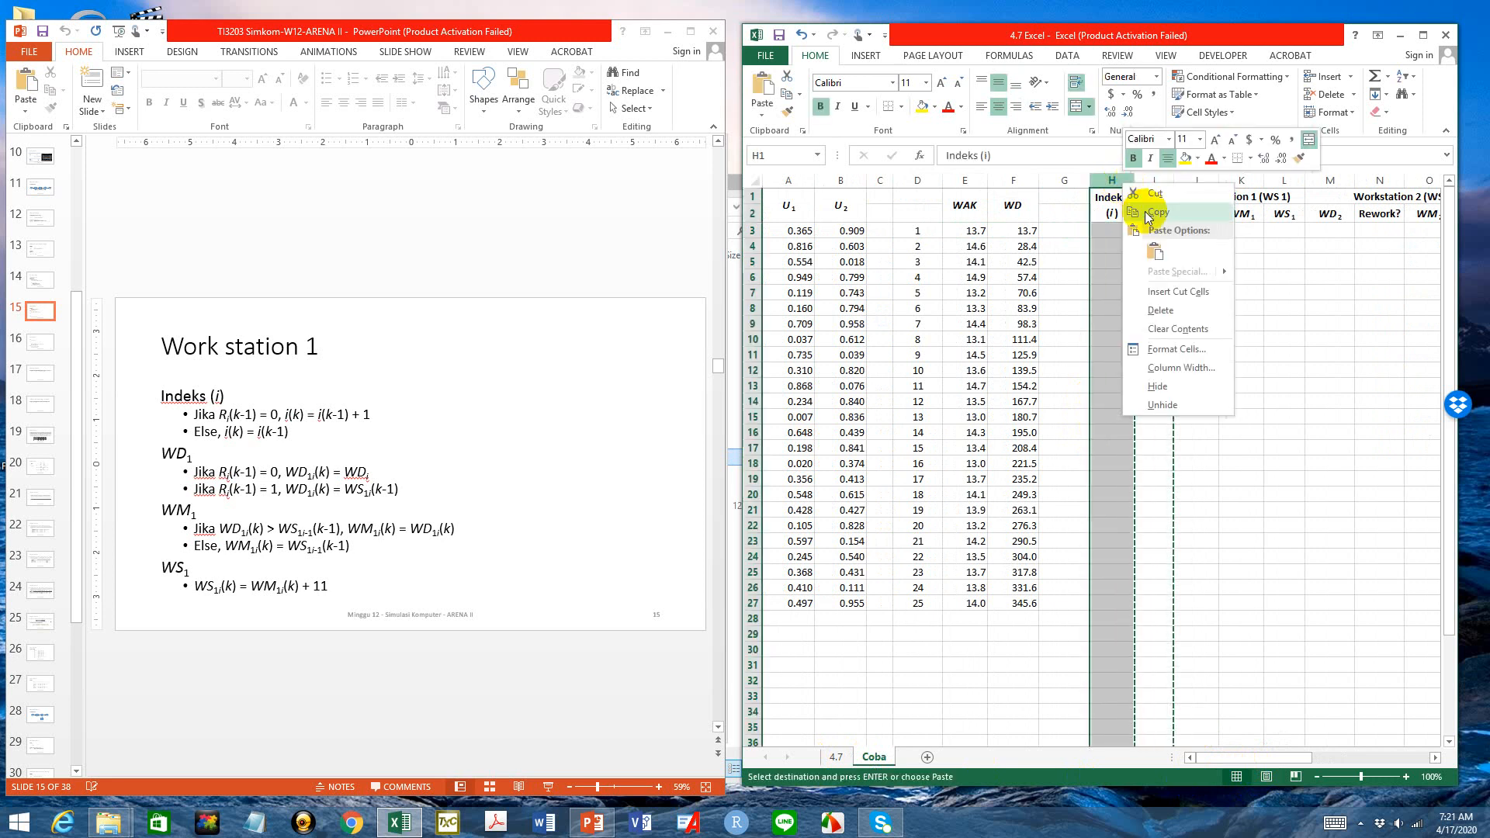
{"action": "left_click", "coordinate": [1180, 292]}
{"action": "left_click", "coordinate": [1226, 306]}
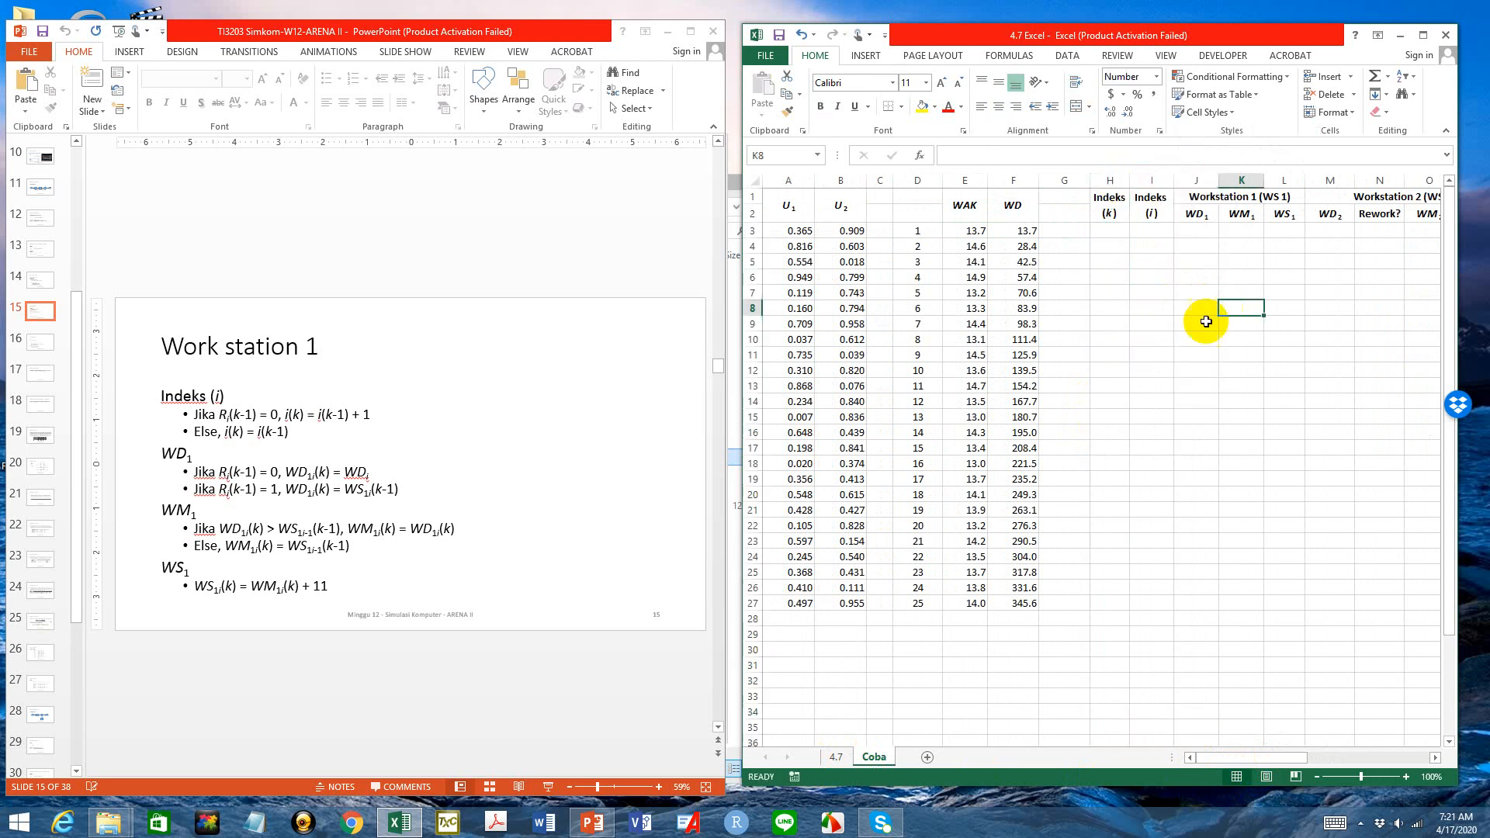
In the 4.7 sheet, move the Indeks (k) column with its data in front of the Indeks (i) column
{"action": "left_click", "coordinate": [836, 754]}
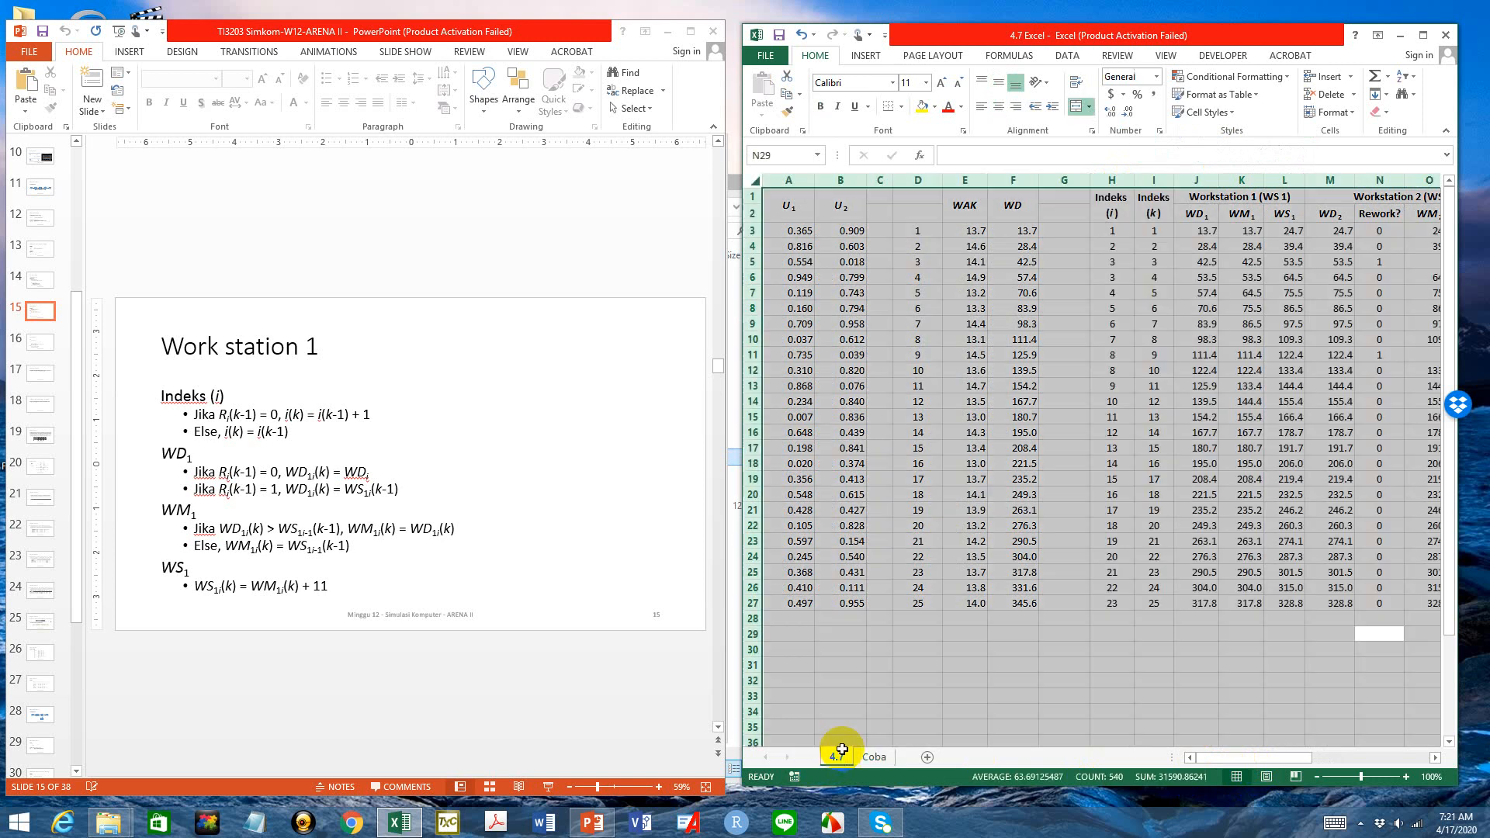
{"action": "left_click", "coordinate": [1153, 181]}
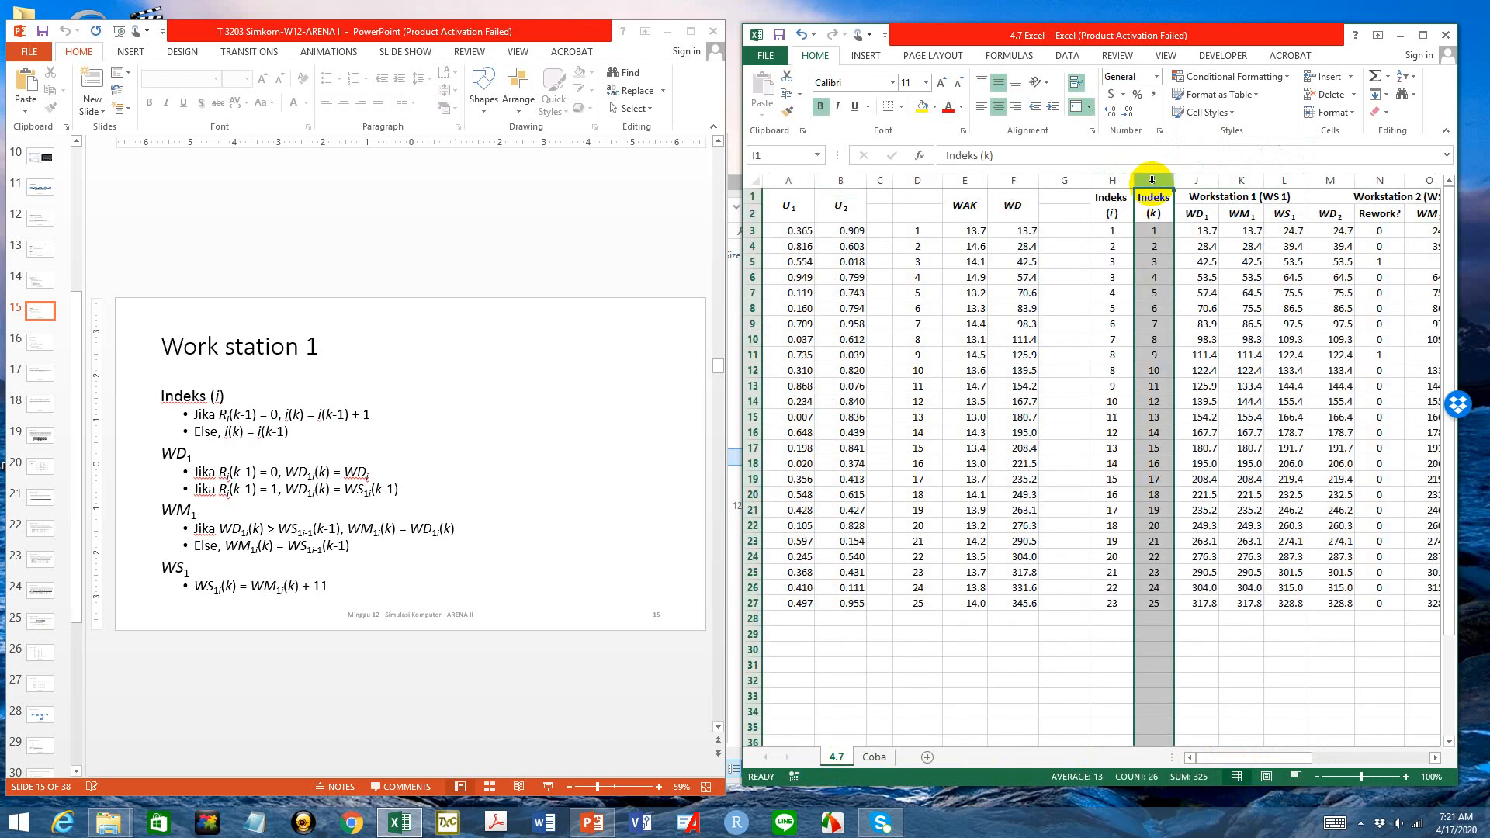
{"action": "right_click", "coordinate": [1154, 185]}
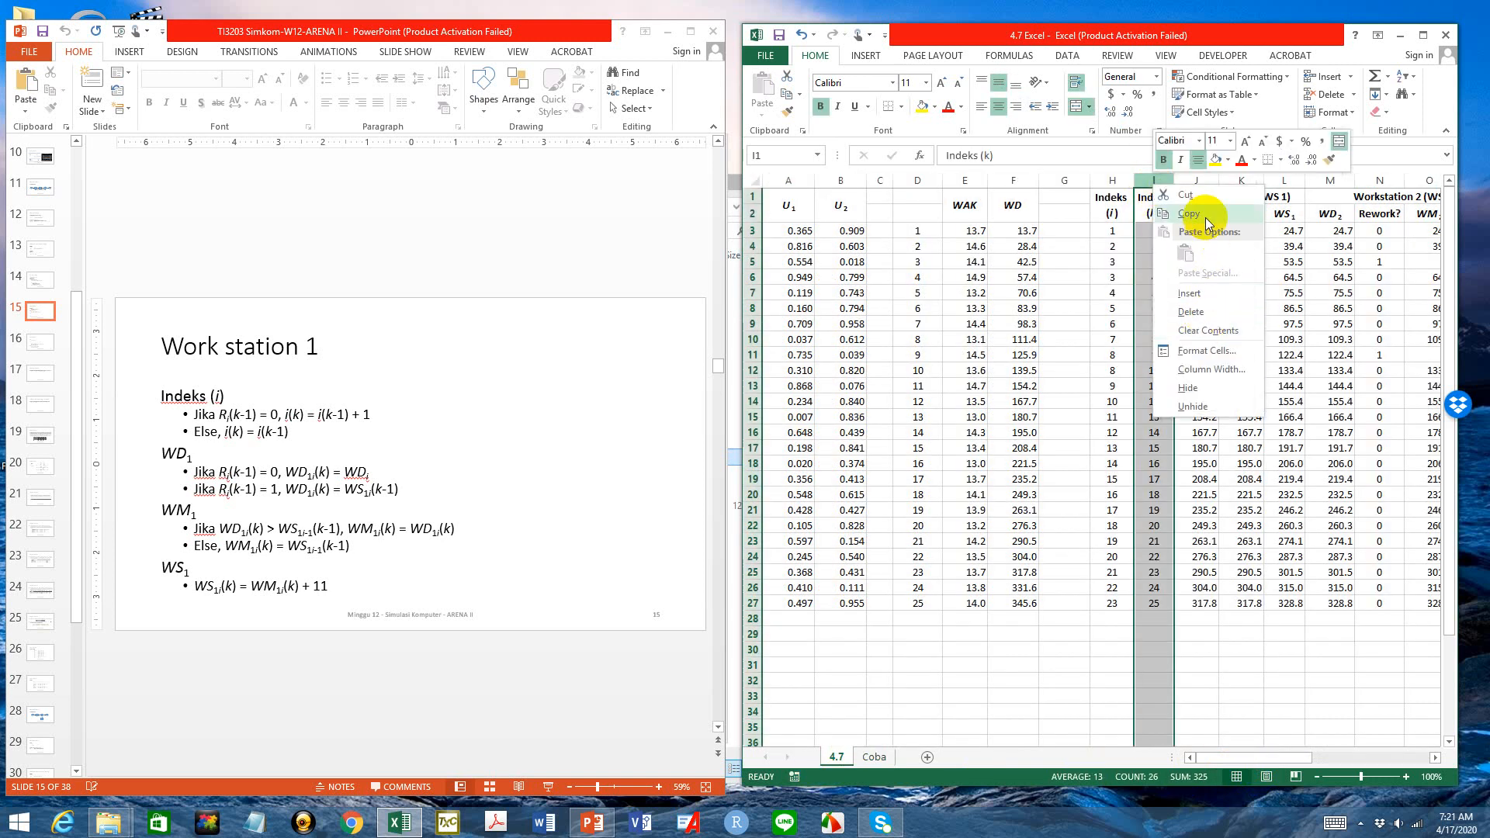
{"action": "left_click", "coordinate": [1204, 198]}
{"action": "left_click", "coordinate": [1114, 181]}
{"action": "right_click", "coordinate": [1118, 181]}
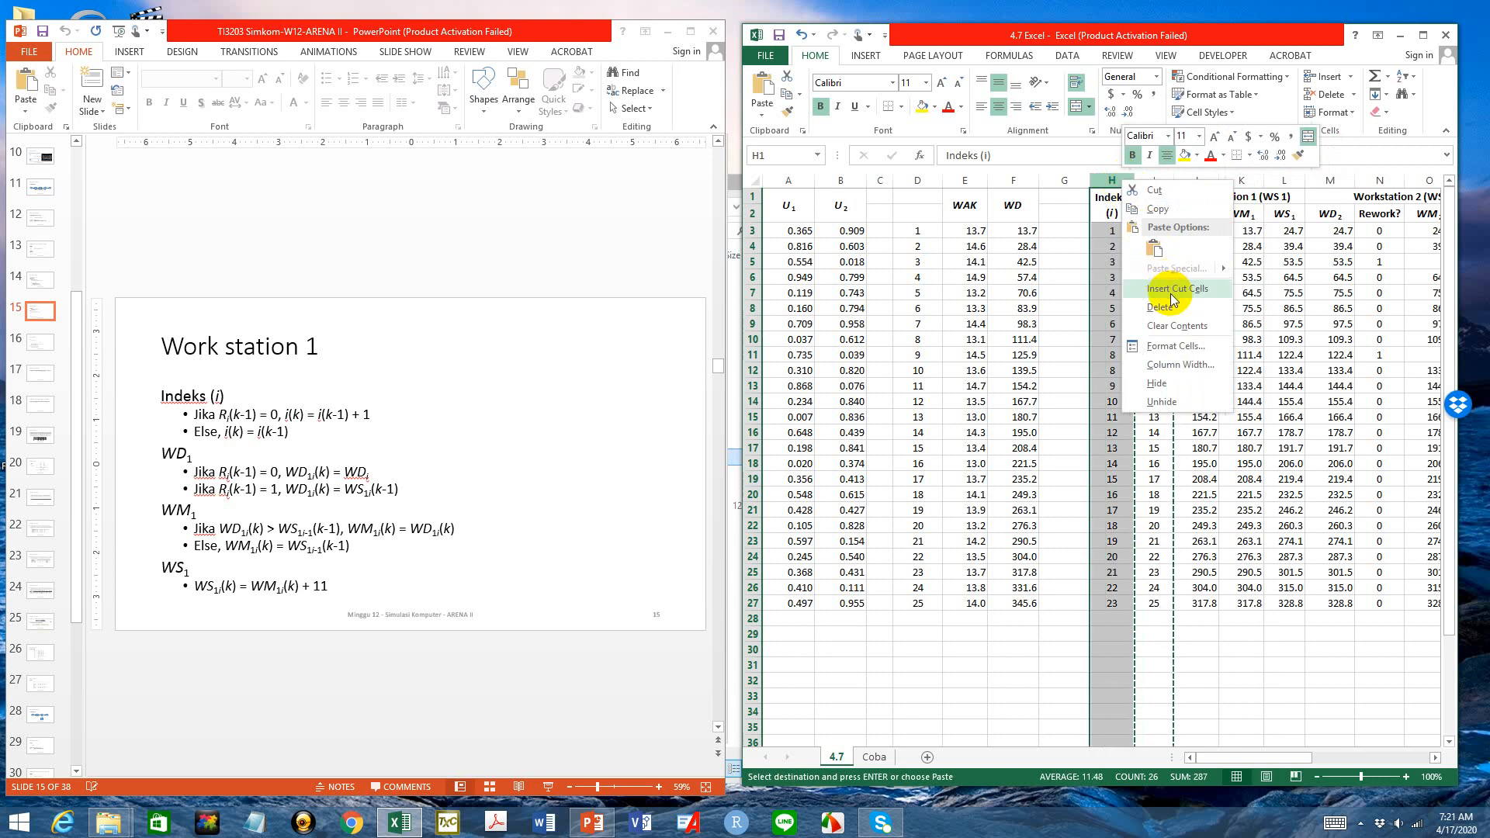
{"action": "left_click", "coordinate": [1174, 293]}
{"action": "left_click", "coordinate": [1151, 326]}
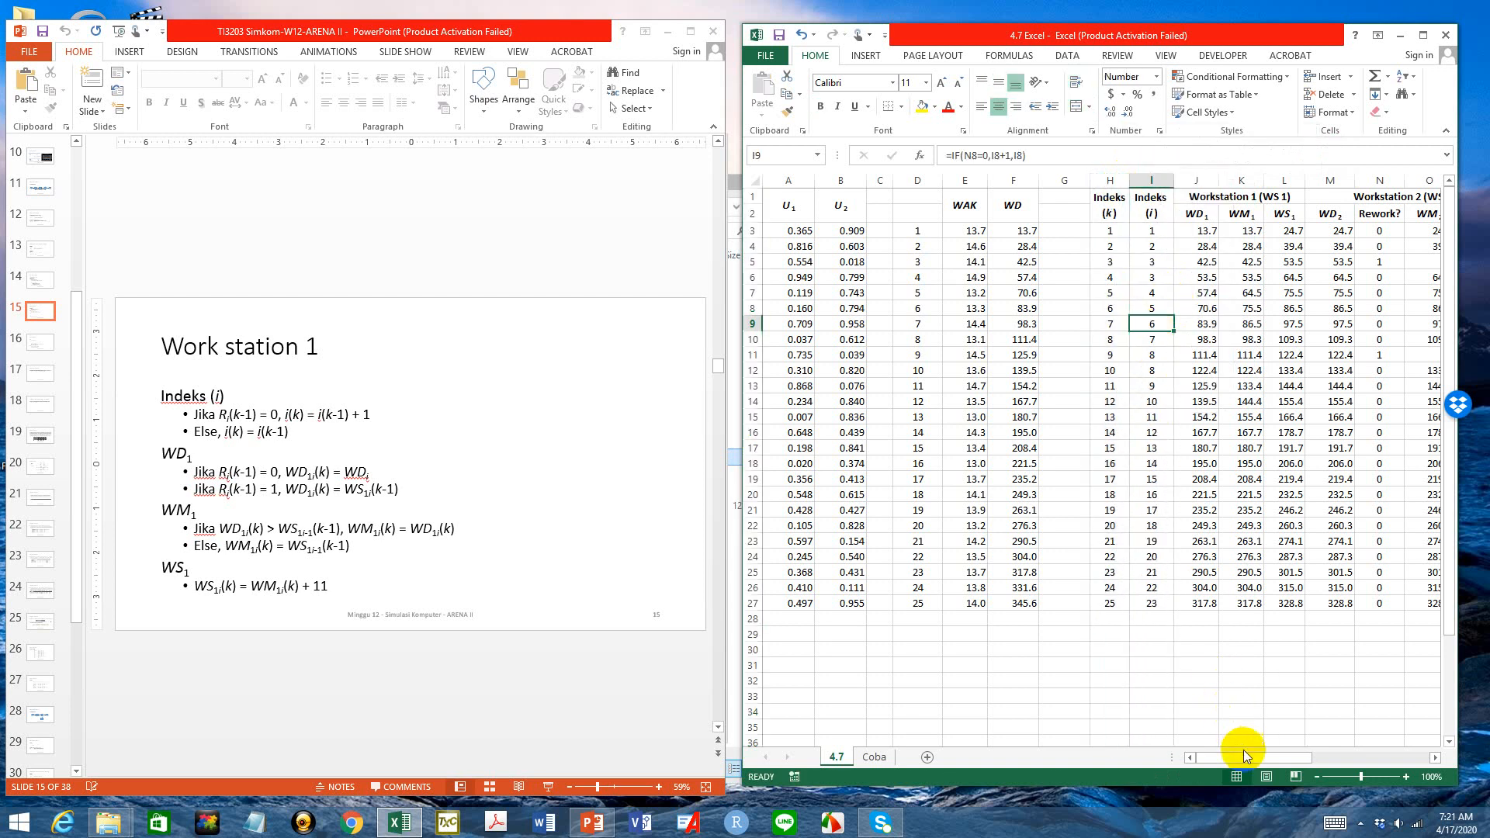
In the Coba sheet, enter 1 as the first Indeks (k) in H3 and the first Indeks (i) in I3
{"action": "left_click", "coordinate": [874, 757]}
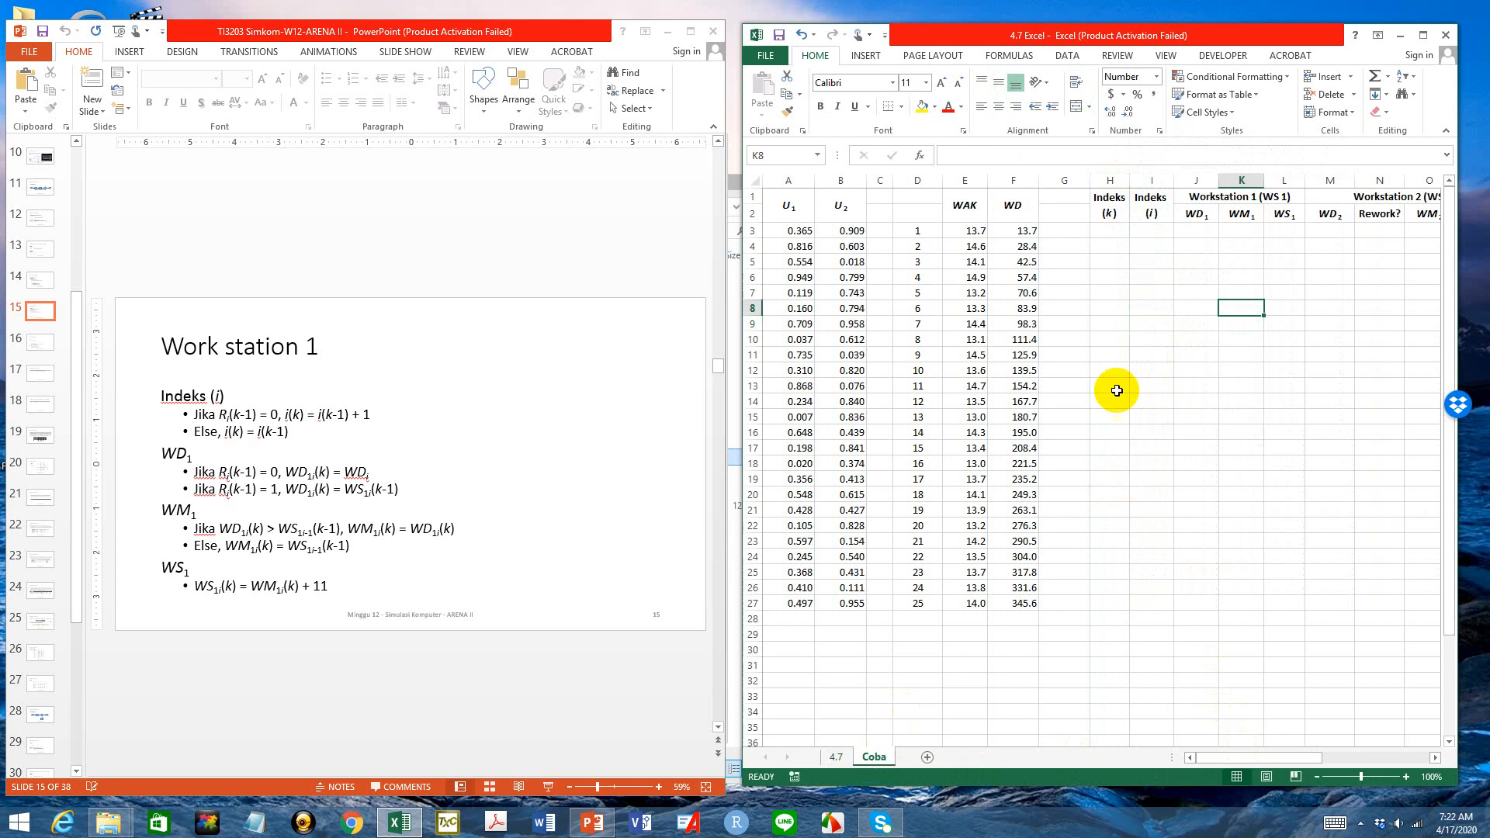
{"action": "left_click", "coordinate": [1111, 231]}
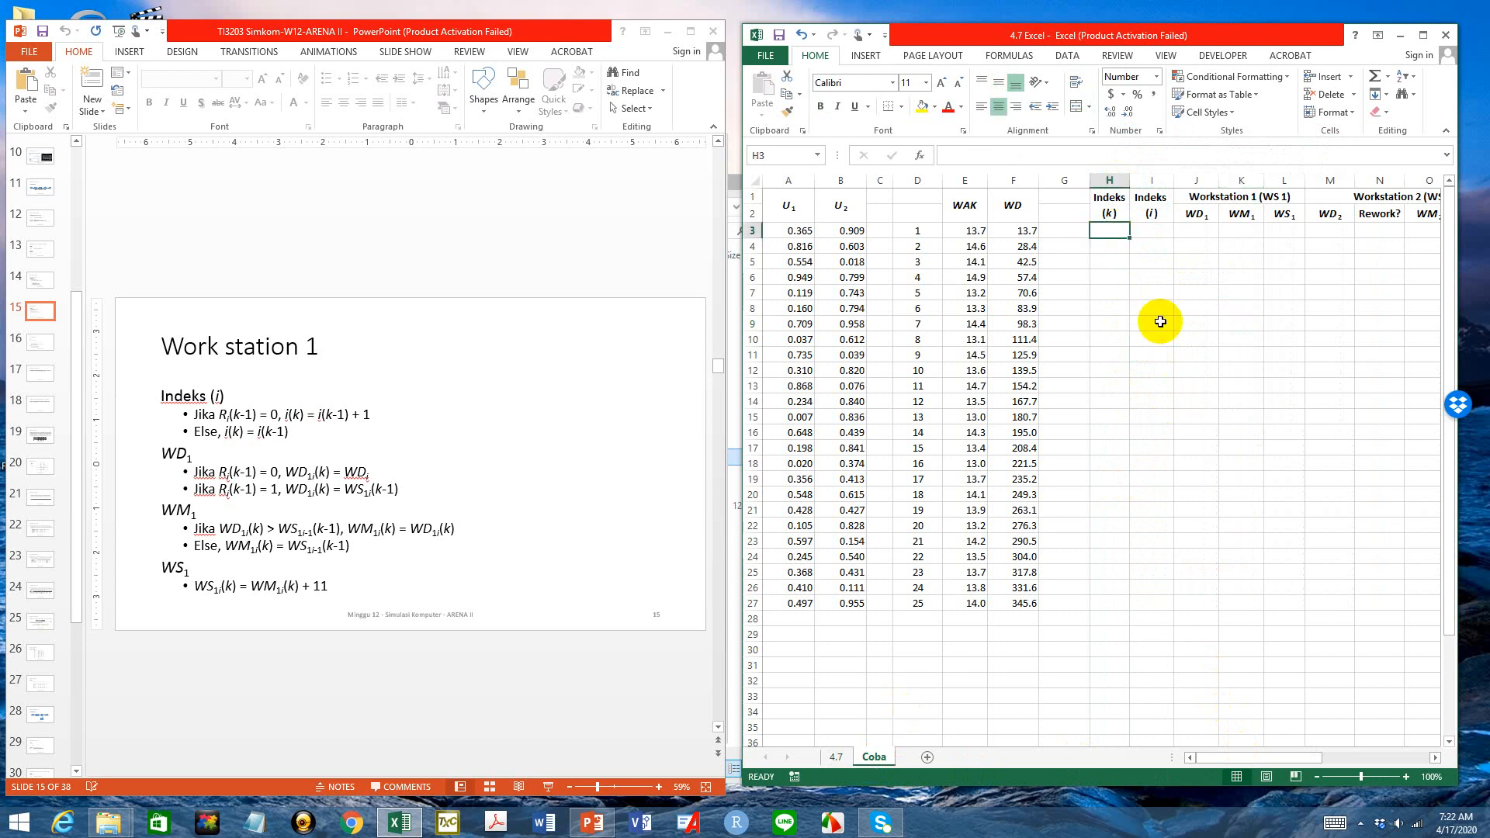
{"action": "type", "text": "1"}
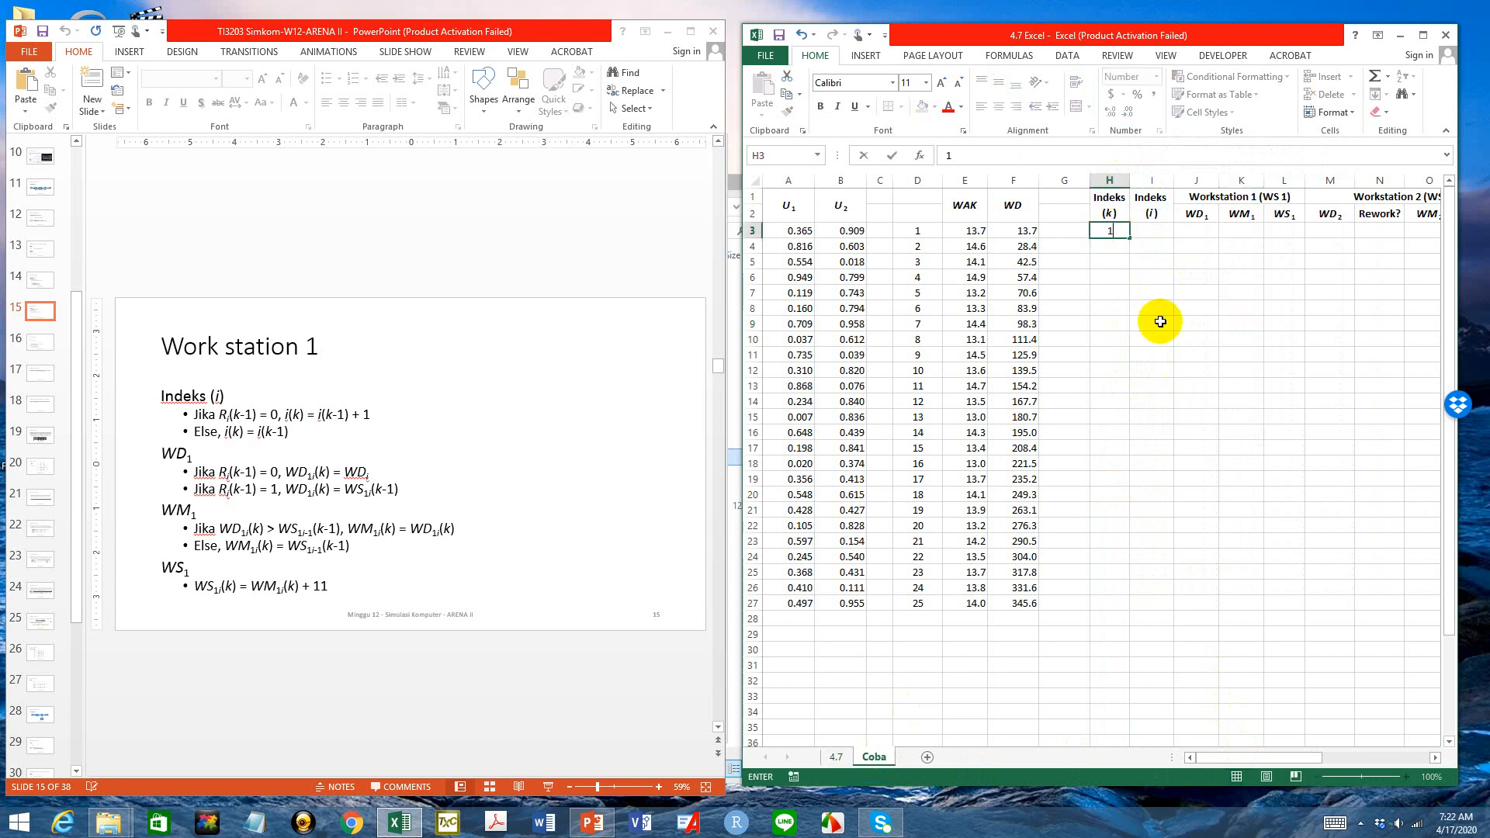
{"action": "key", "text": "Tab"}
{"action": "type", "text": "1"}
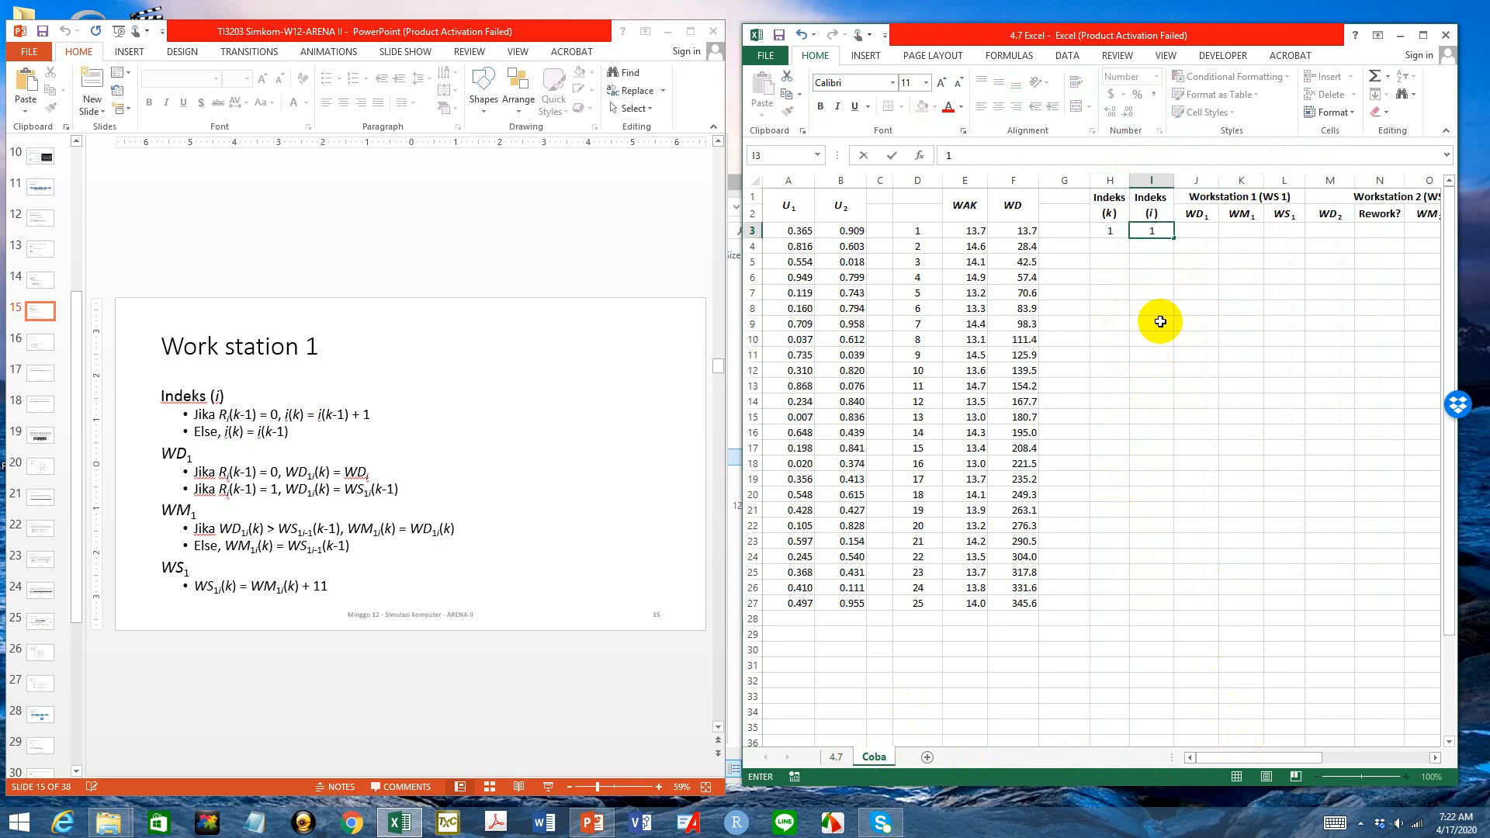
{"action": "key", "text": "Tab"}
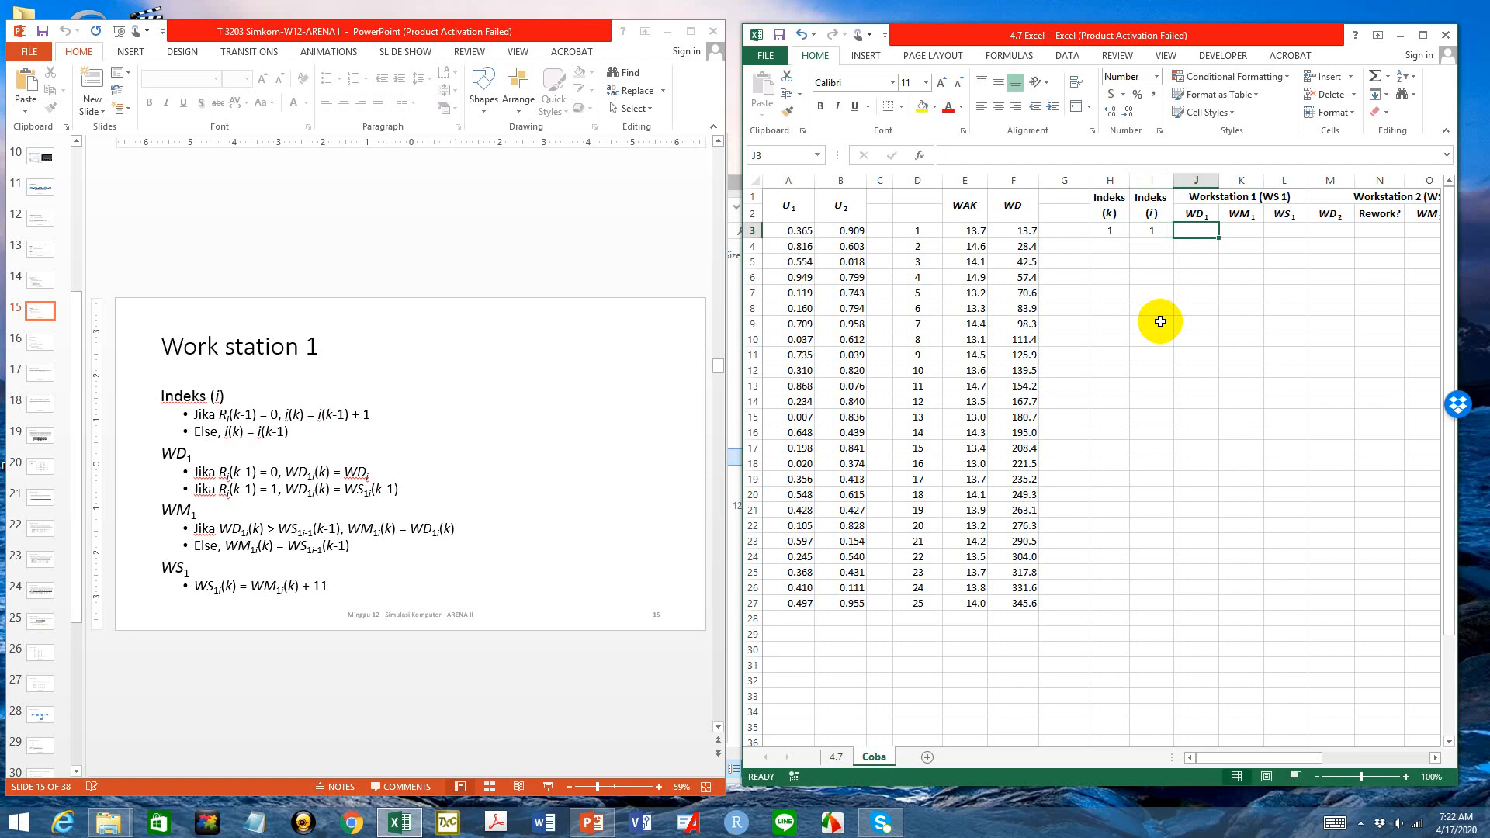
Set the first Workstation 1 arrival (WD1) in J3 and start time (WM1) in K3 to reference the first WAK value, =E3
{"action": "type", "text": "="}
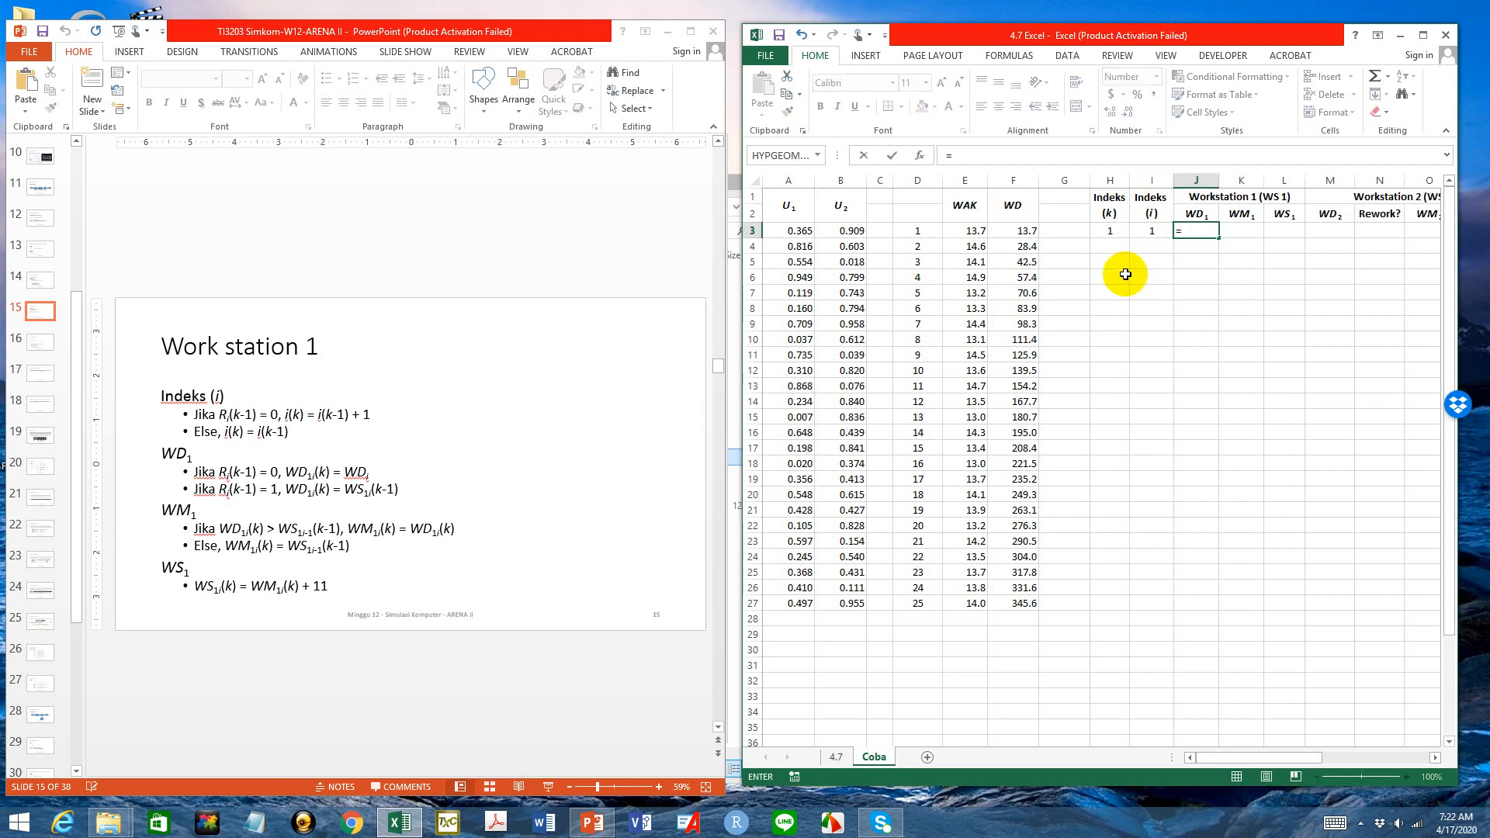
{"action": "left_click", "coordinate": [969, 230]}
{"action": "key", "text": "Return"}
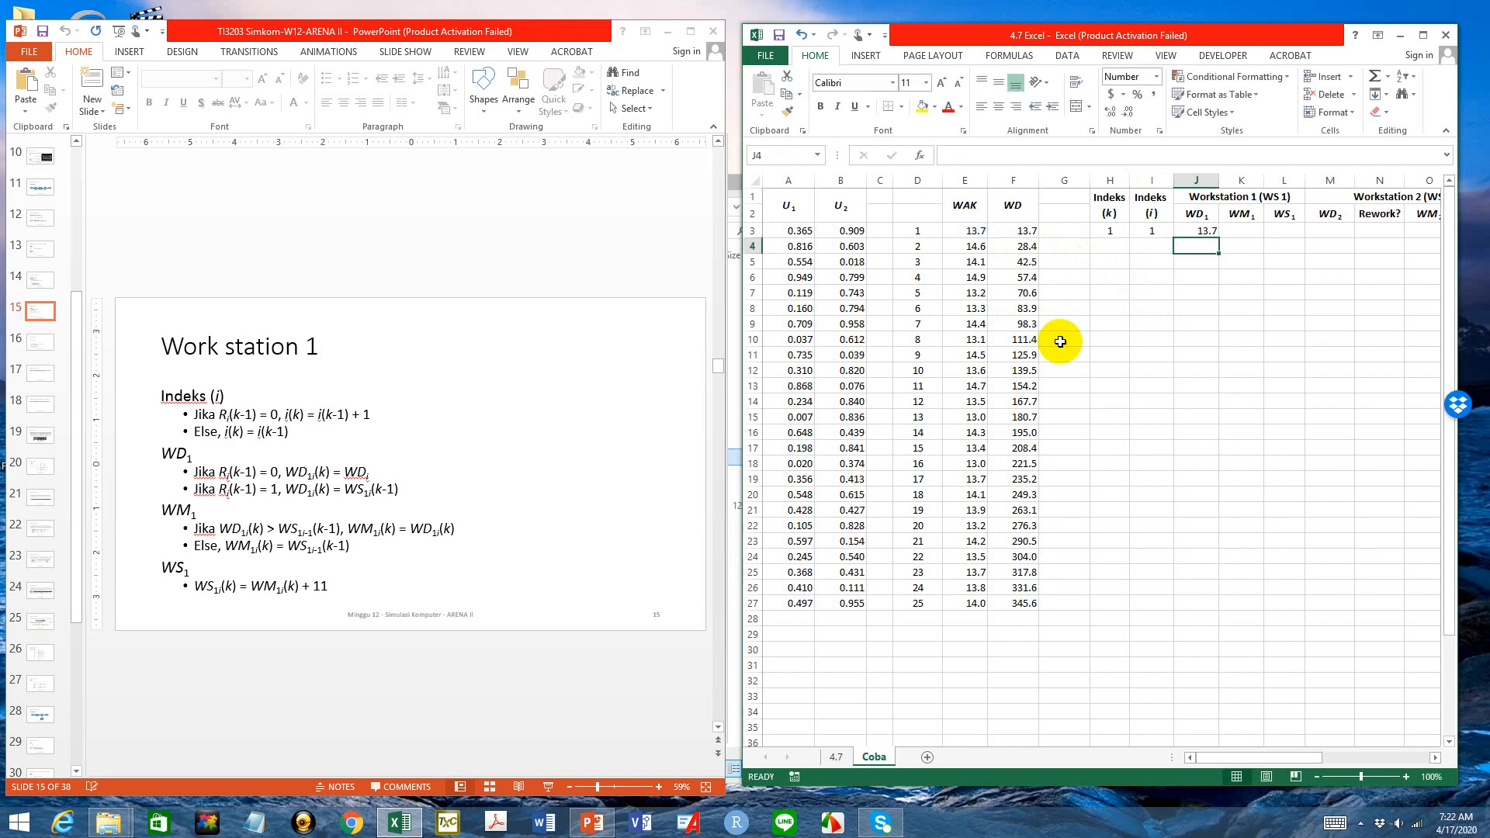
{"action": "key", "text": "Up"}
{"action": "key", "text": "Right"}
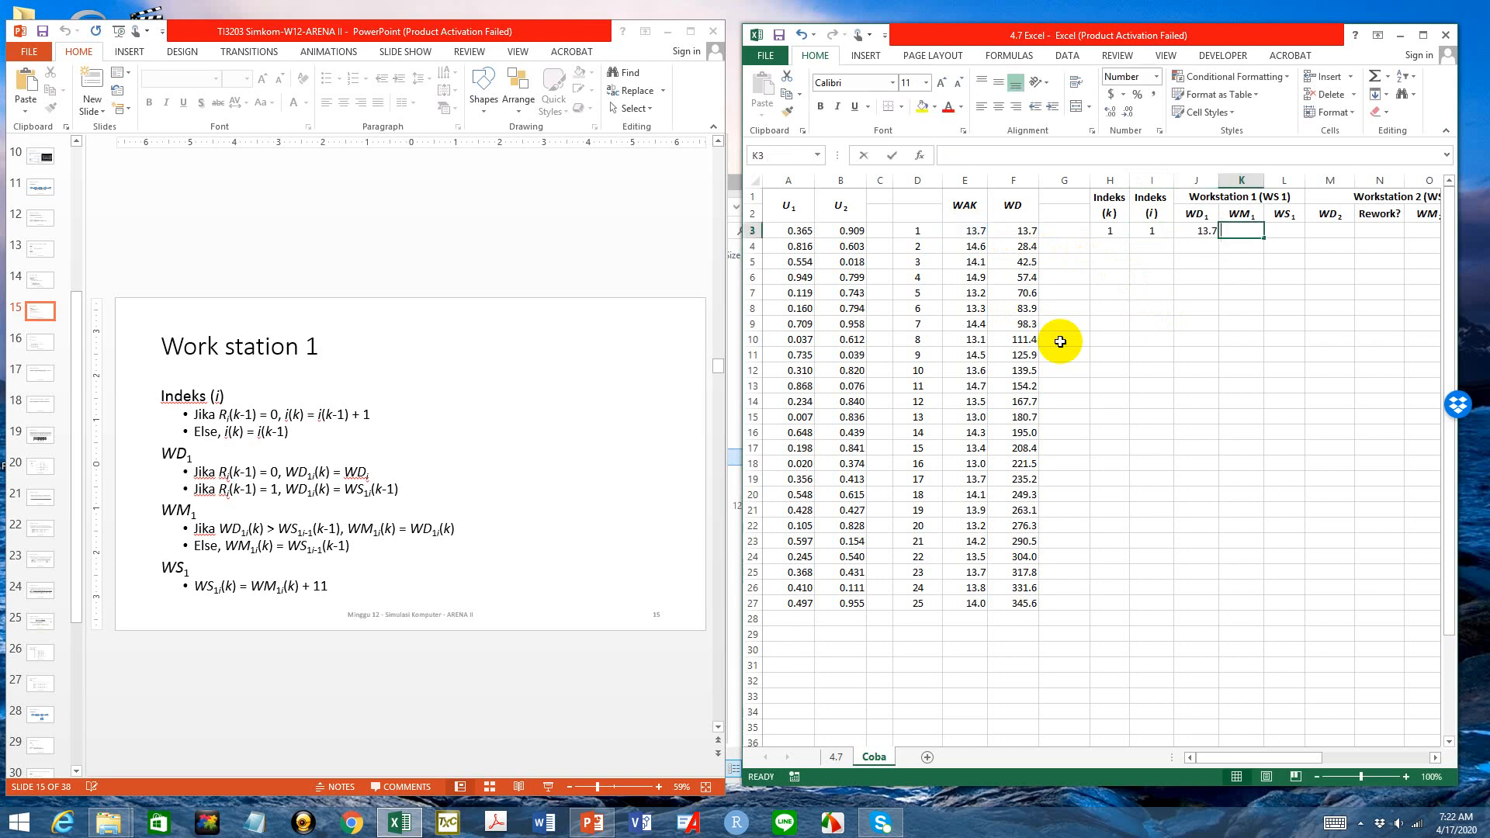
{"action": "type", "text": "="}
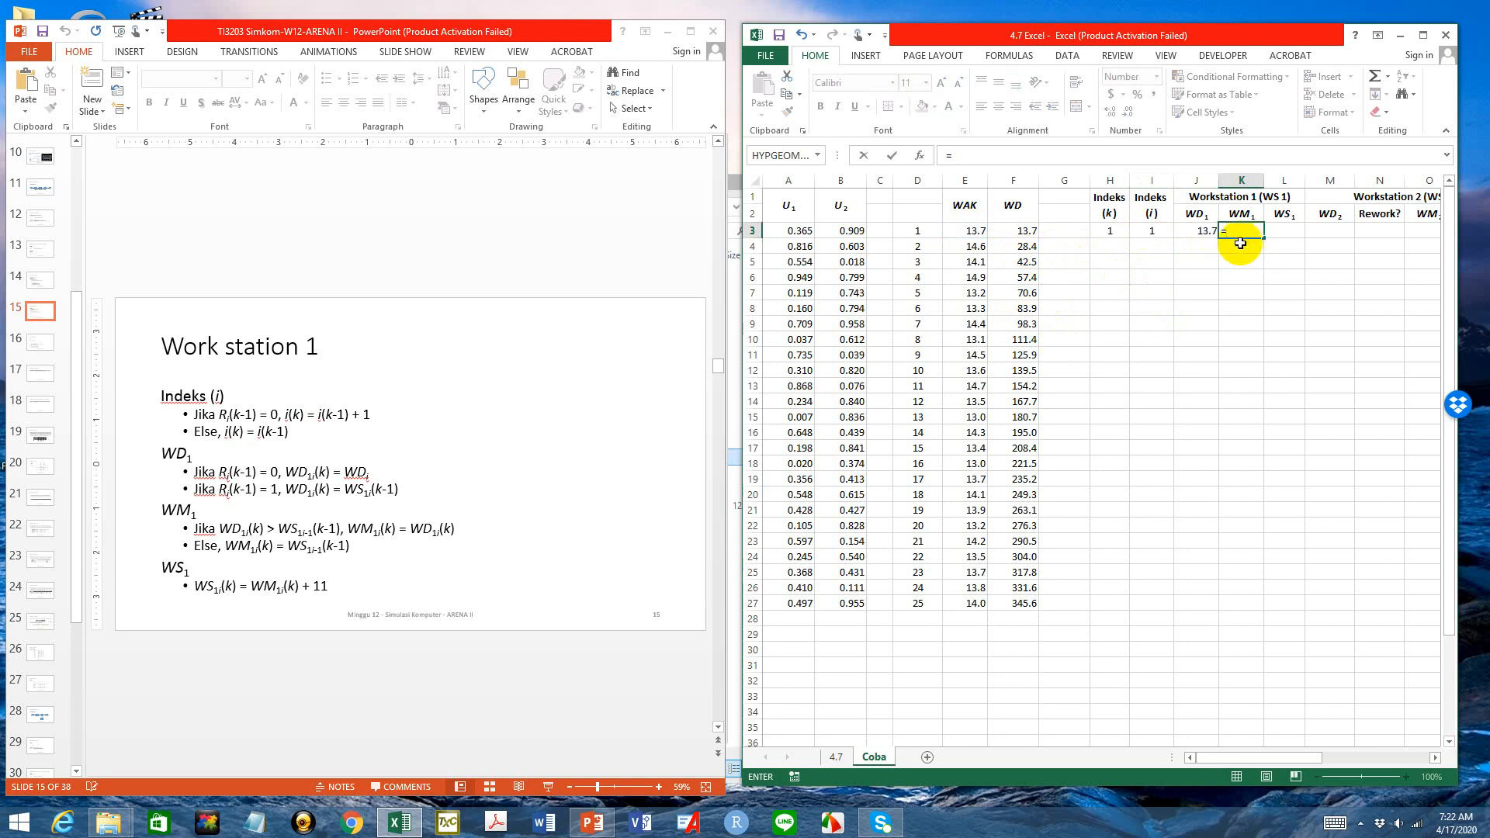
{"action": "left_click", "coordinate": [971, 231]}
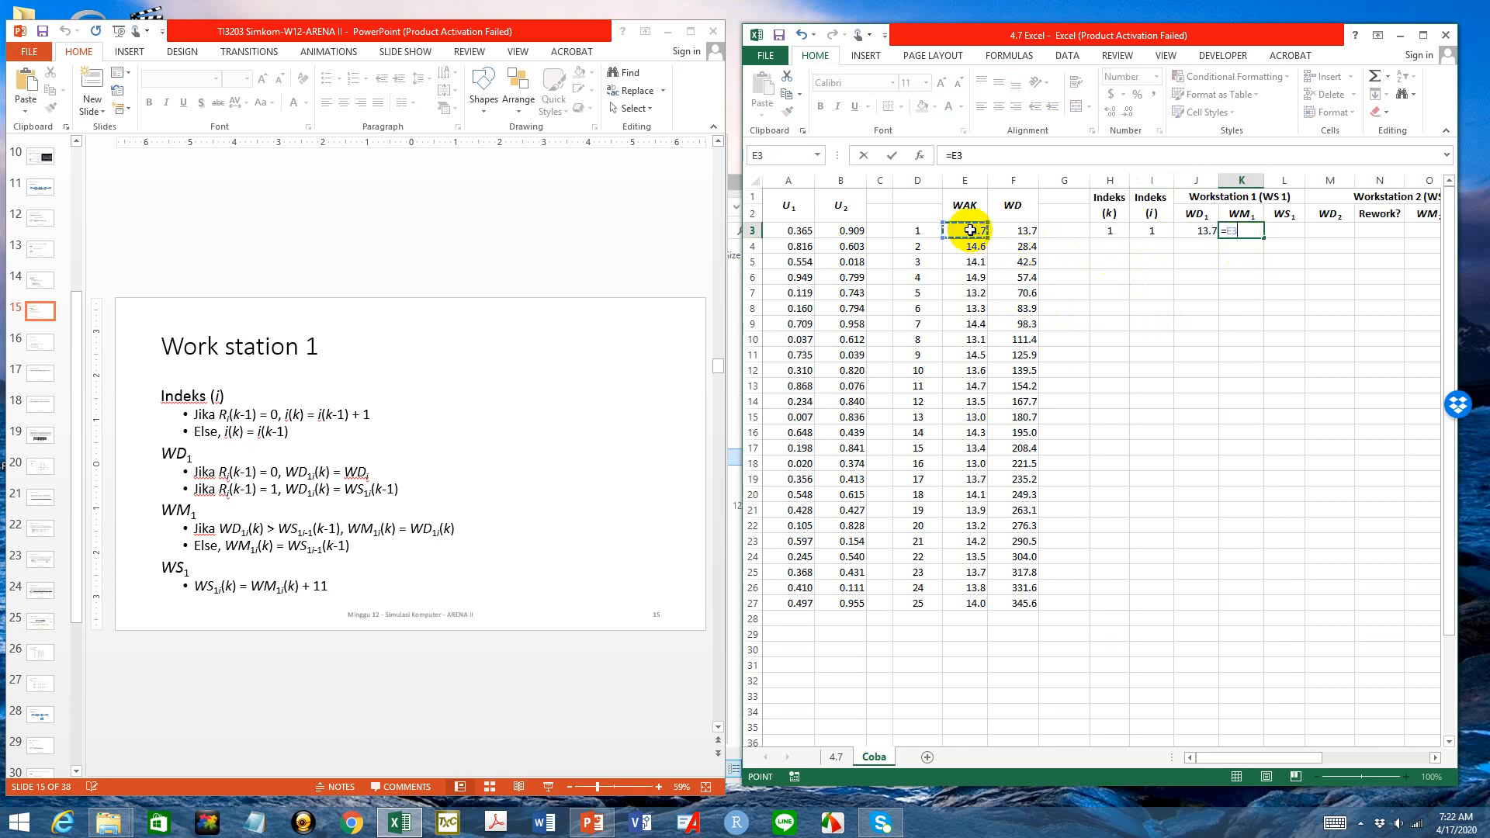
{"action": "key", "text": "Return"}
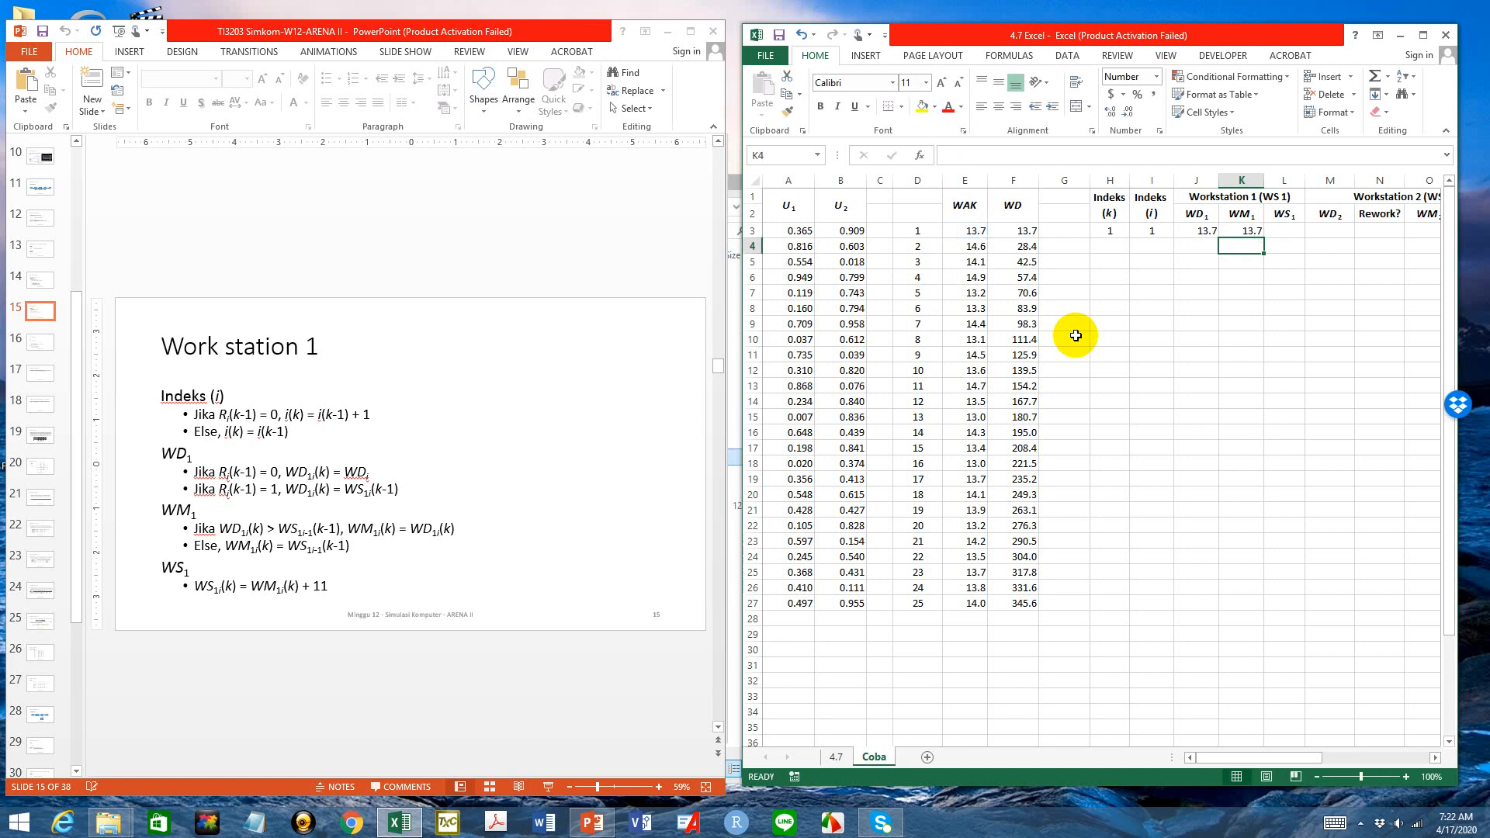
Calculate the first WS1 finish time in L3 as K3 plus the WS 1 process time in the Waktu proses table
{"action": "left_click", "coordinate": [1289, 231]}
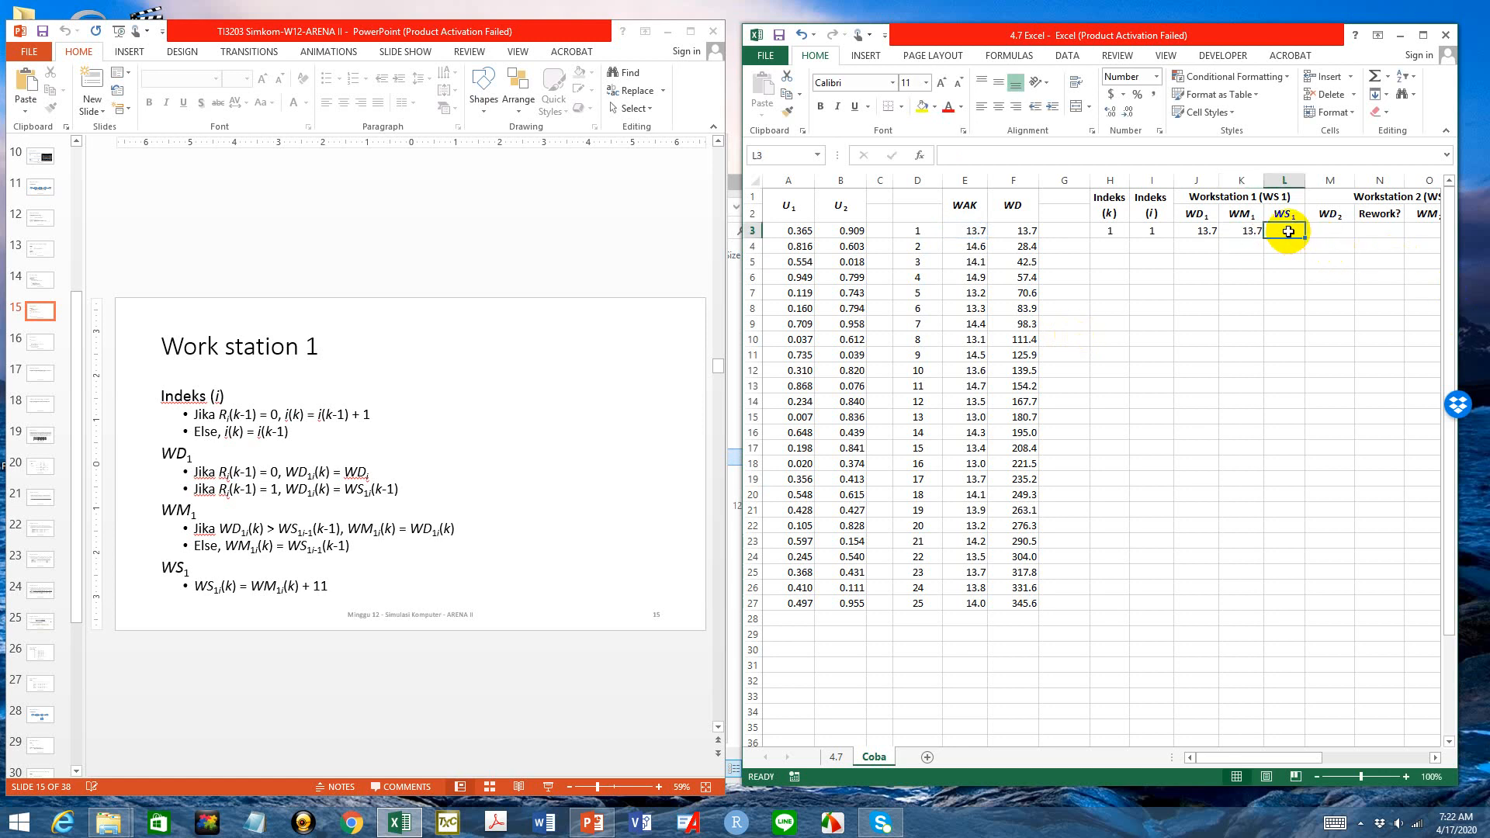
{"action": "type", "text": "="}
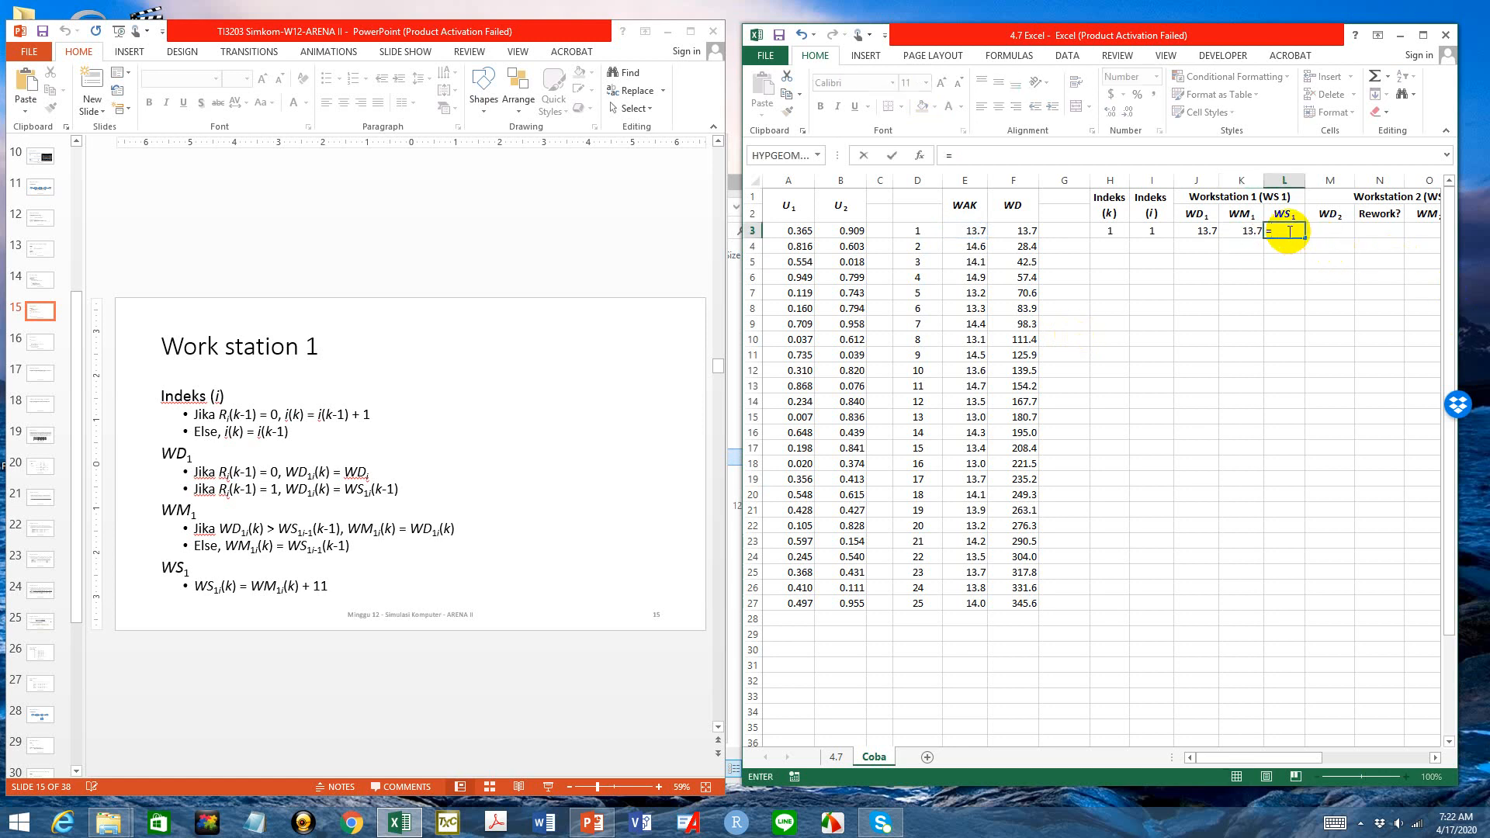
{"action": "left_click", "coordinate": [1245, 232]}
{"action": "type", "text": "+"}
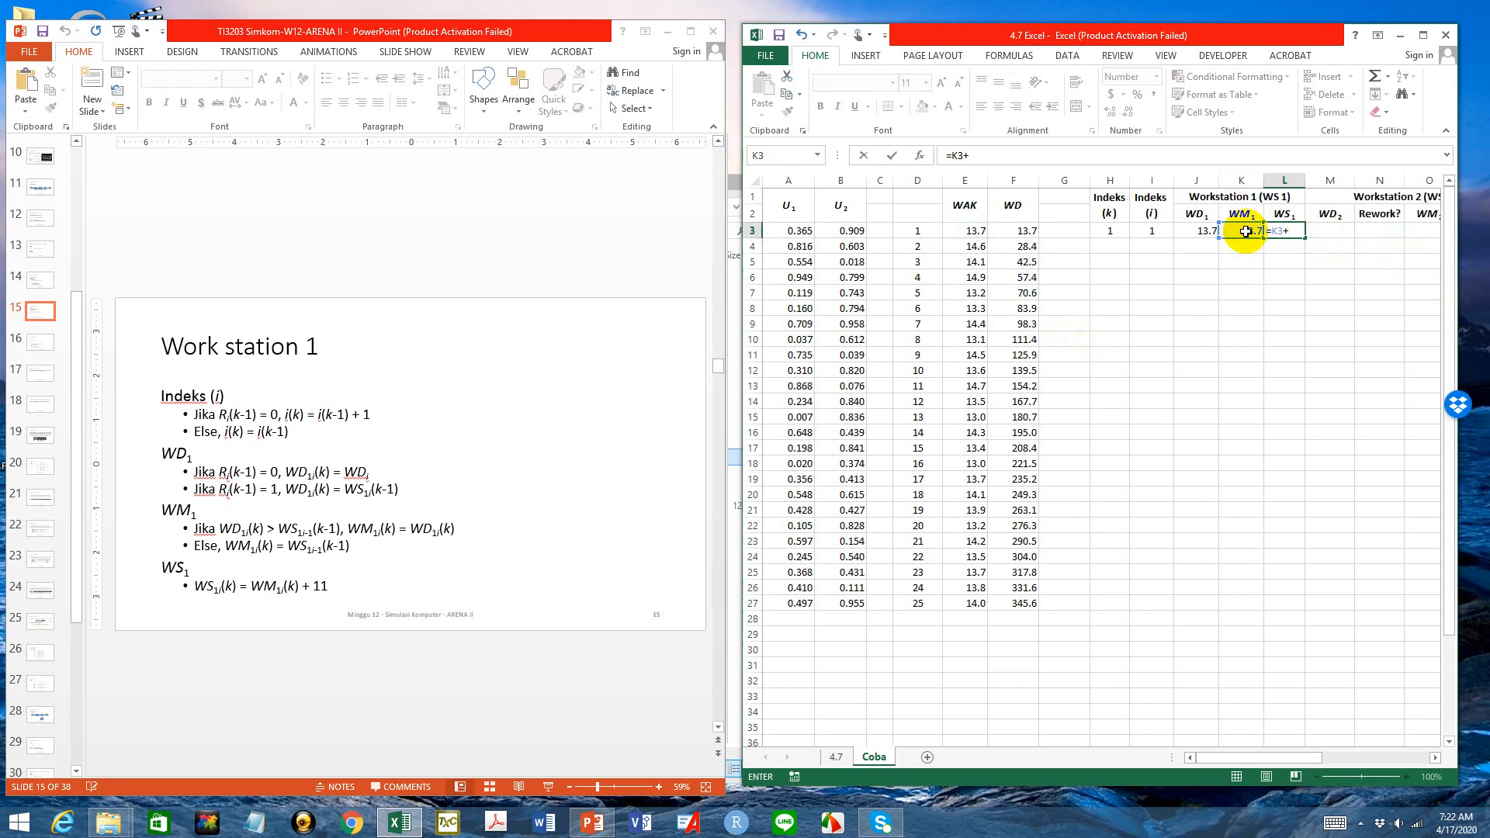
{"action": "left_click_drag", "start_coordinate": [1306, 759], "coordinate": [1394, 777]}
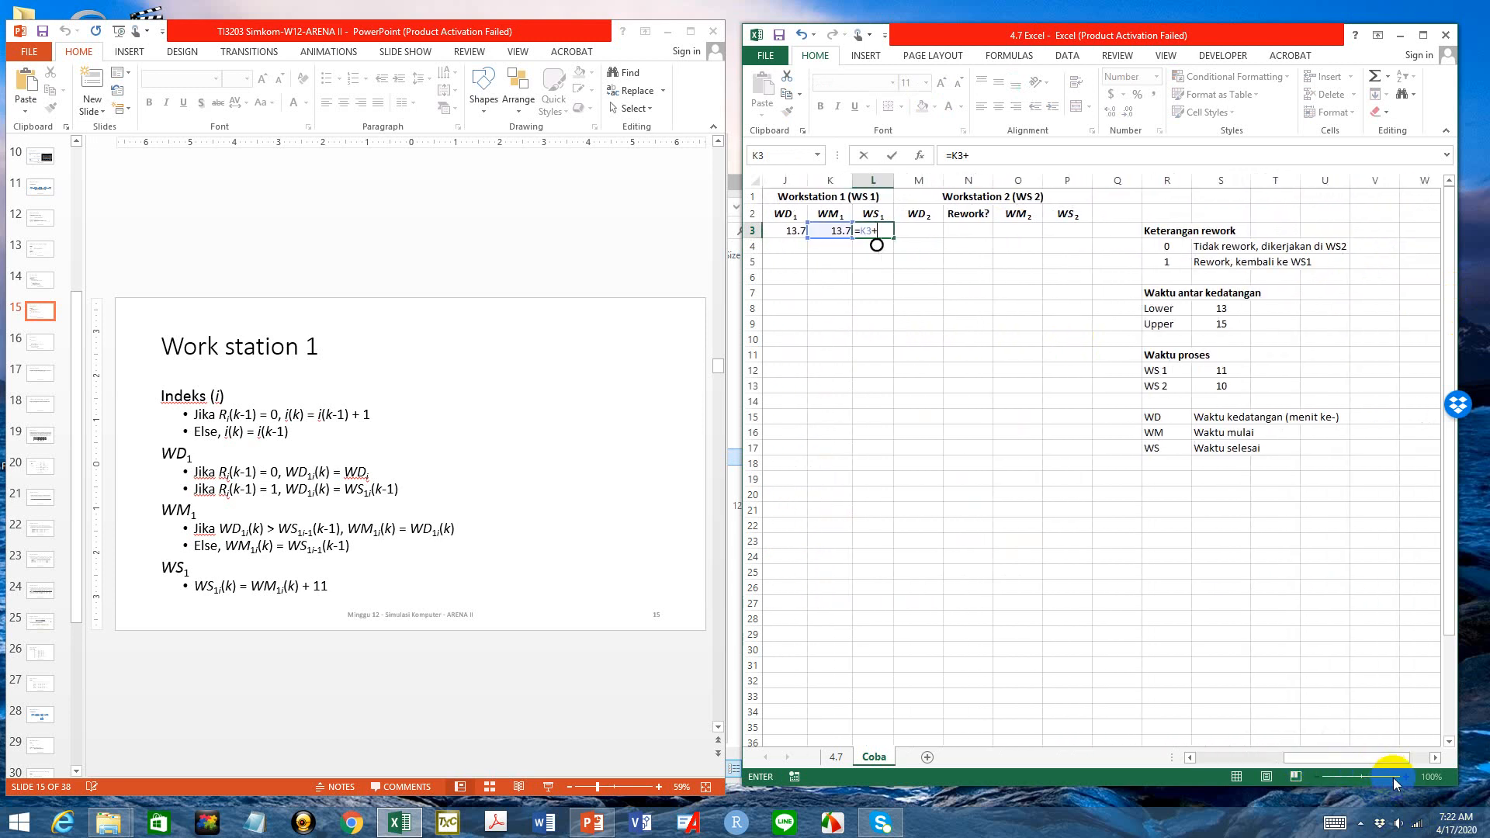
{"action": "left_click", "coordinate": [1224, 371]}
{"action": "key", "text": "Return"}
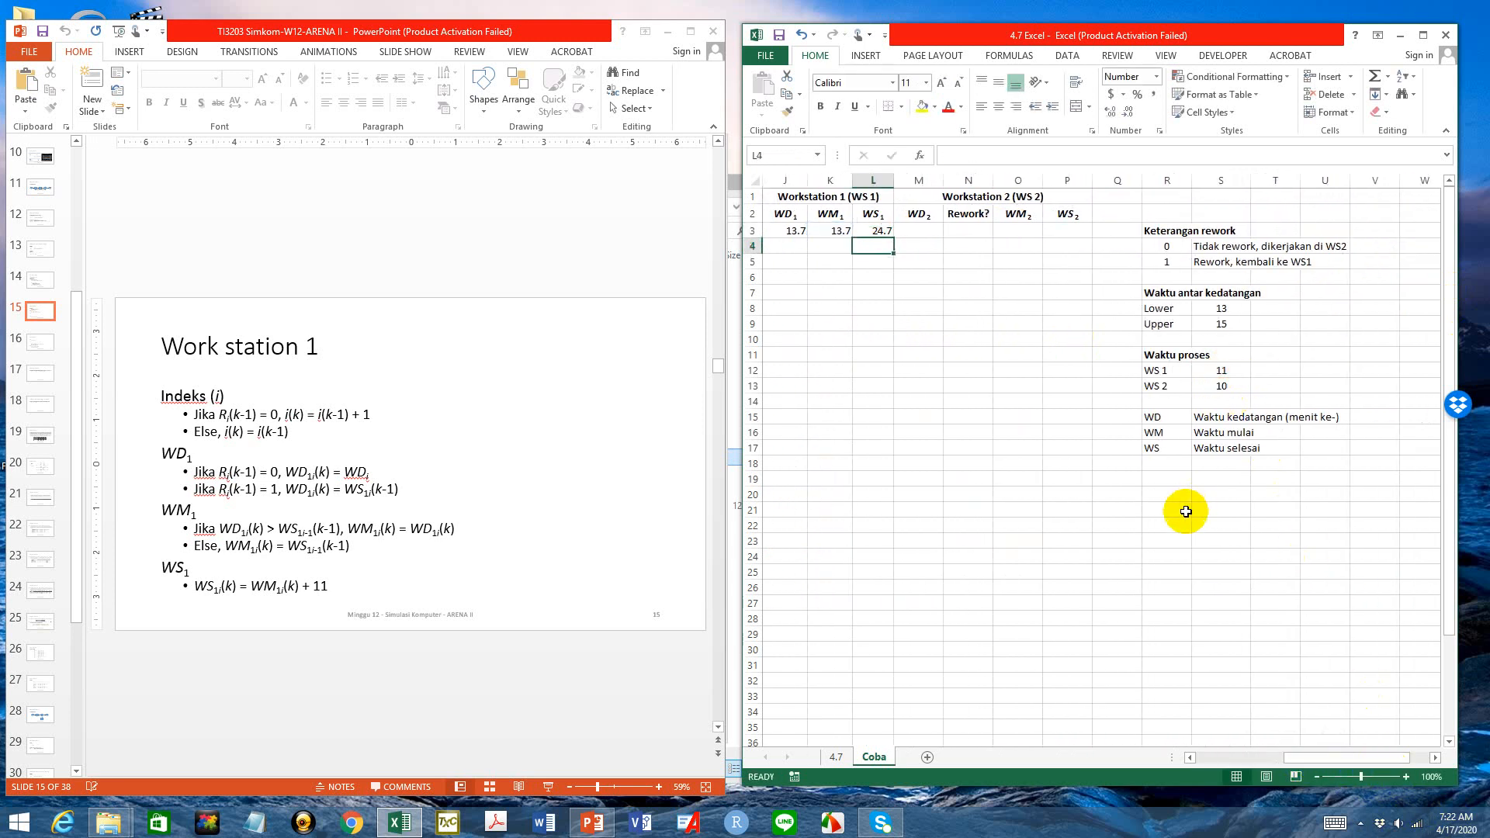
Set the first Workstation 2 arrival (WD2) in M3 equal to the Workstation 1 finish time, =L3
{"action": "left_click_drag", "start_coordinate": [1298, 757], "coordinate": [1213, 741]}
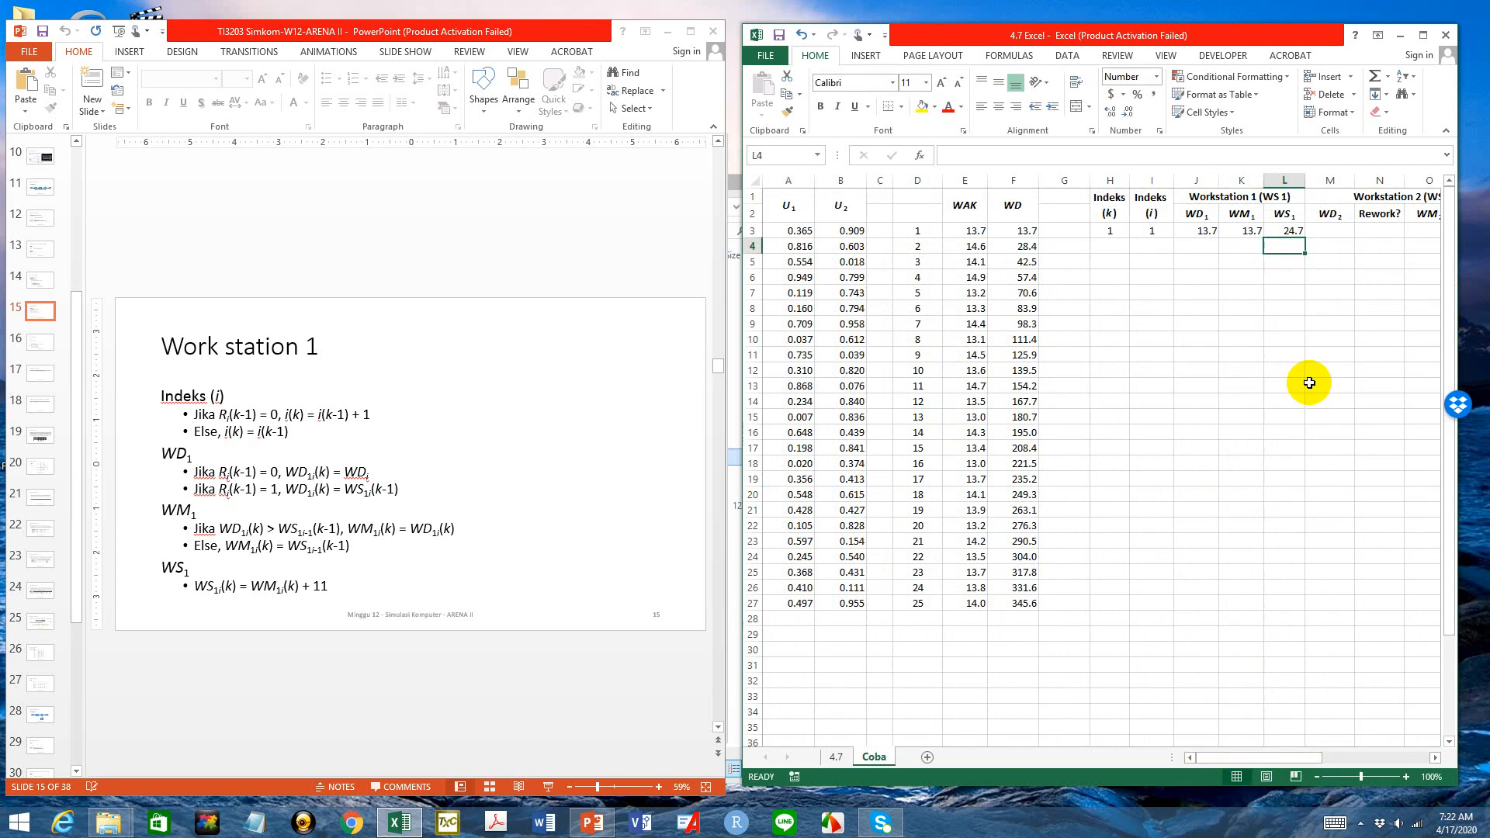
{"action": "left_click", "coordinate": [1337, 234]}
{"action": "type", "text": "="}
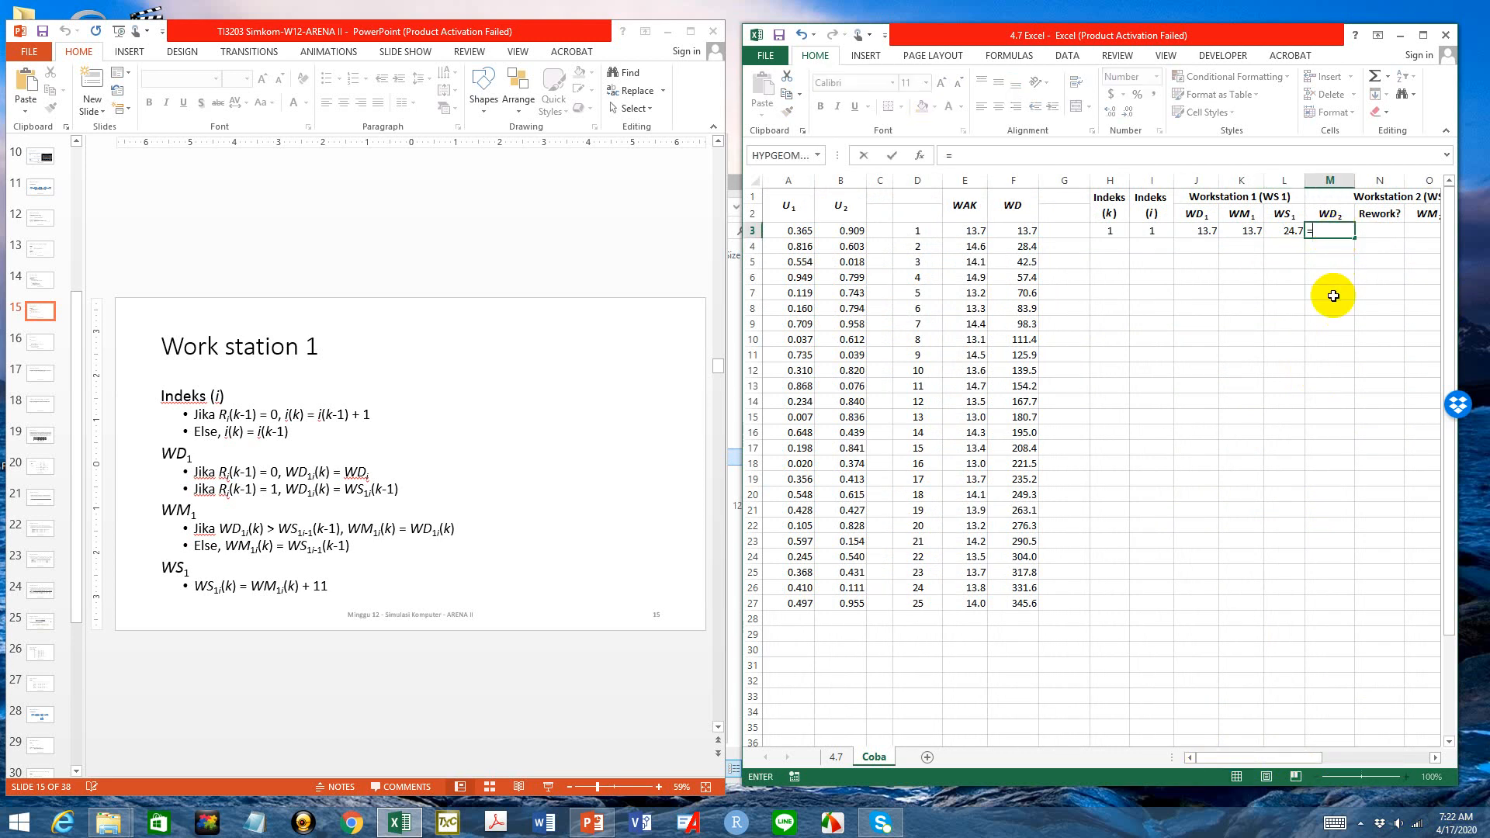
{"action": "left_click", "coordinate": [1288, 232]}
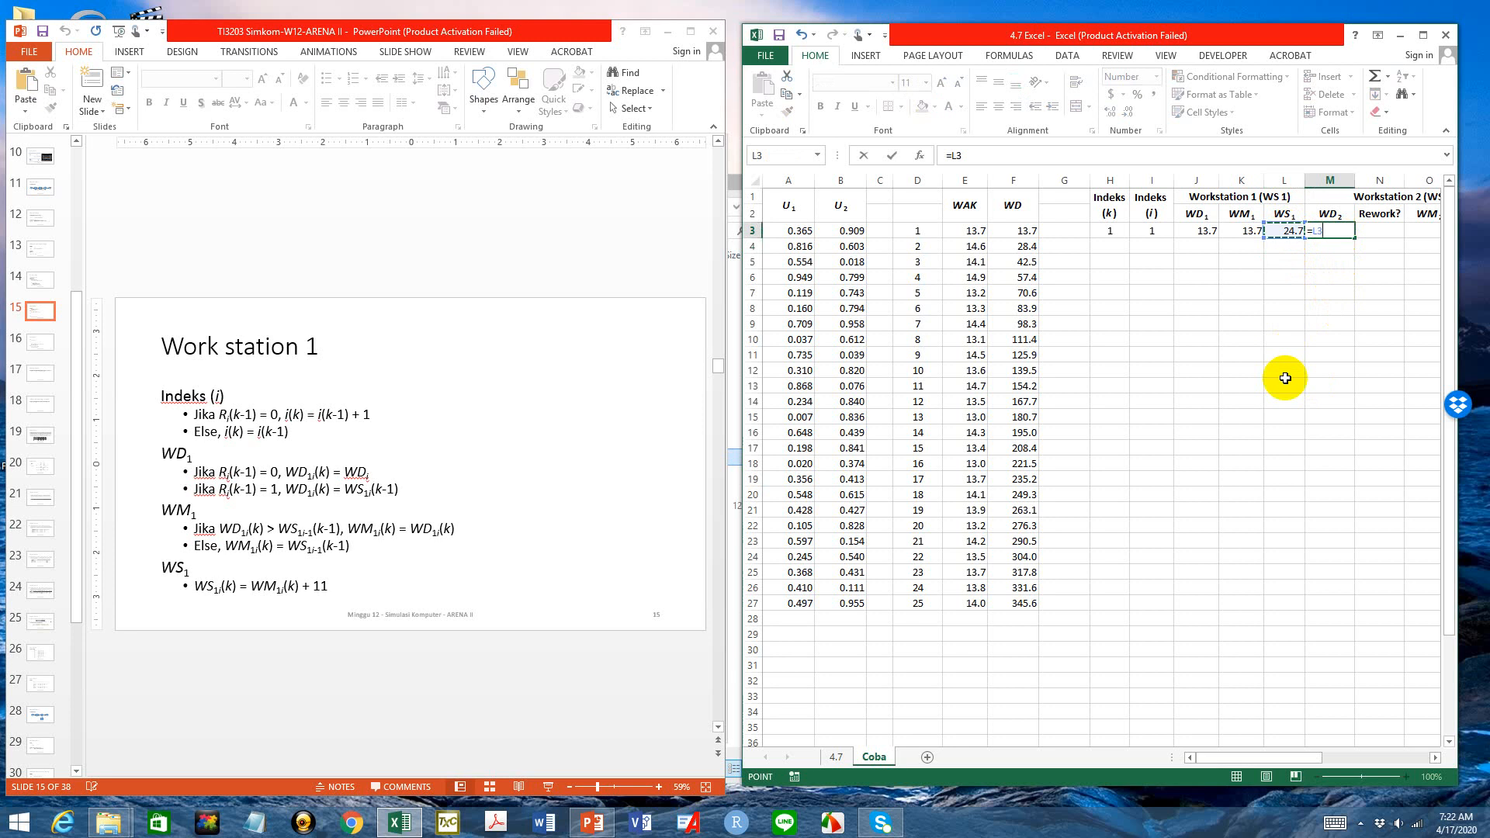
{"action": "key", "text": "Return"}
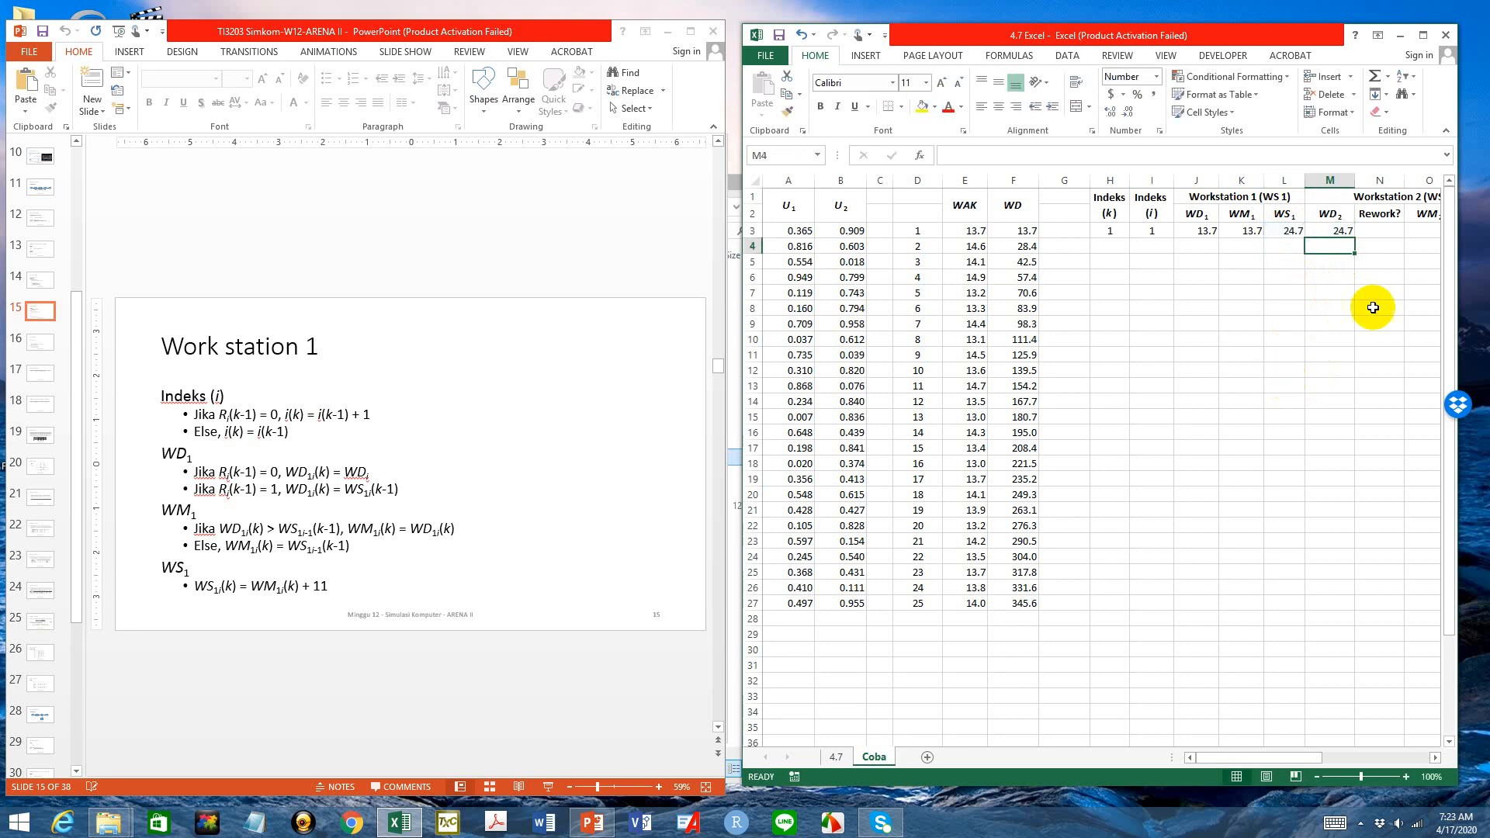
{"action": "left_click", "coordinate": [1375, 232]}
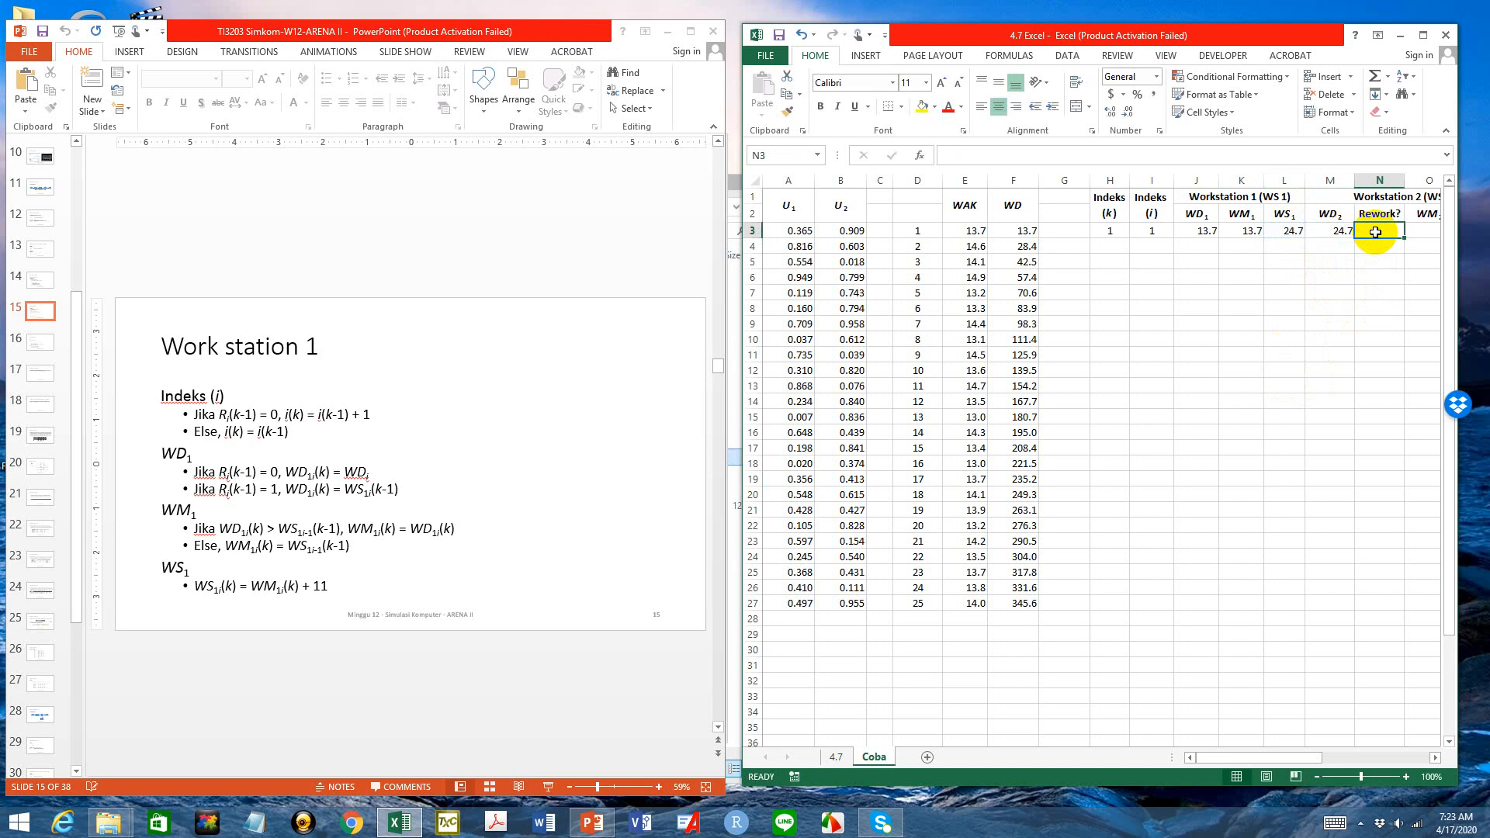
{"action": "type", "text": "="}
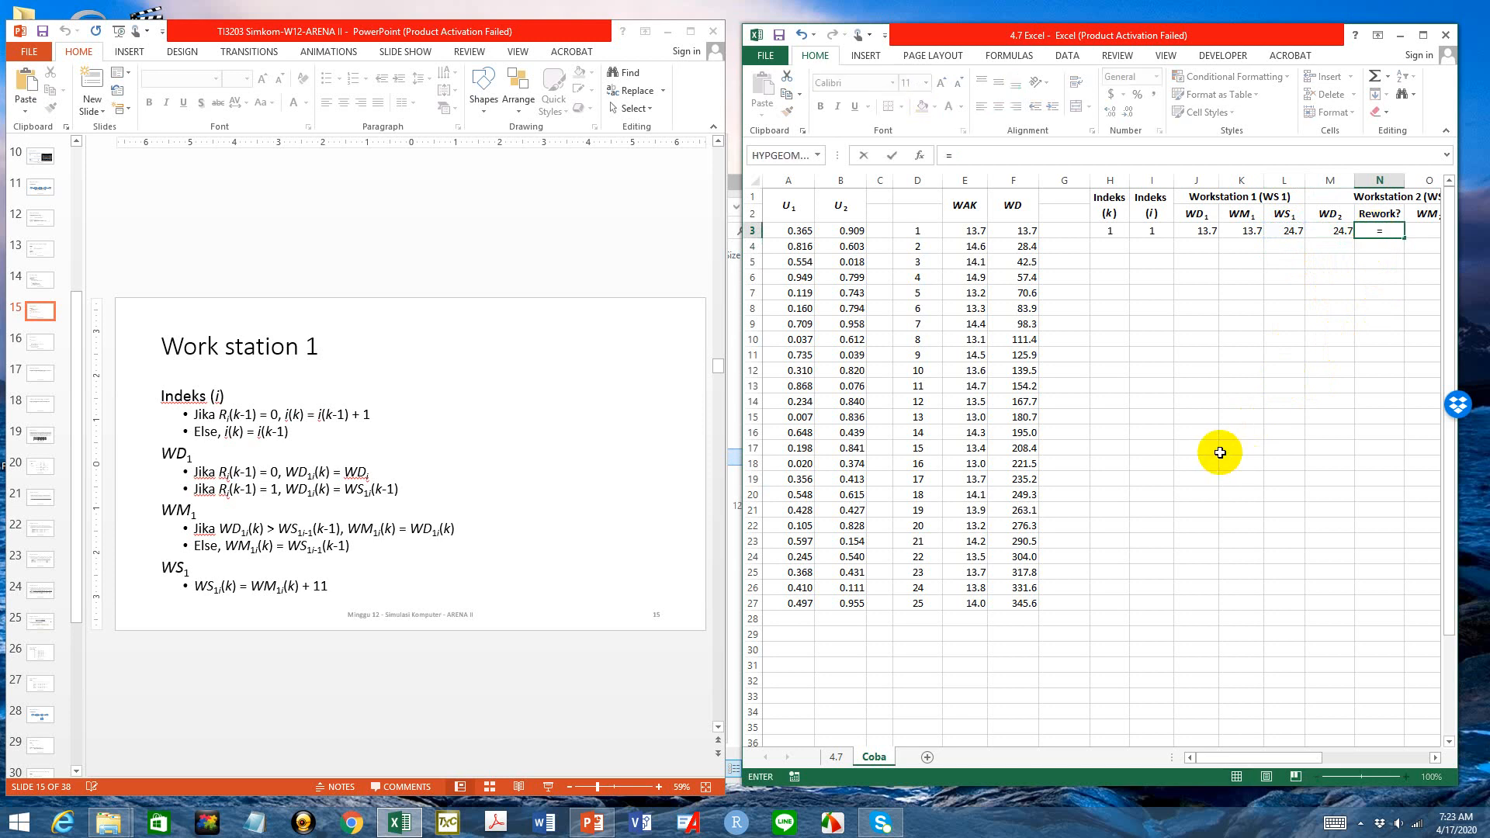
{"action": "type", "text": "IF("}
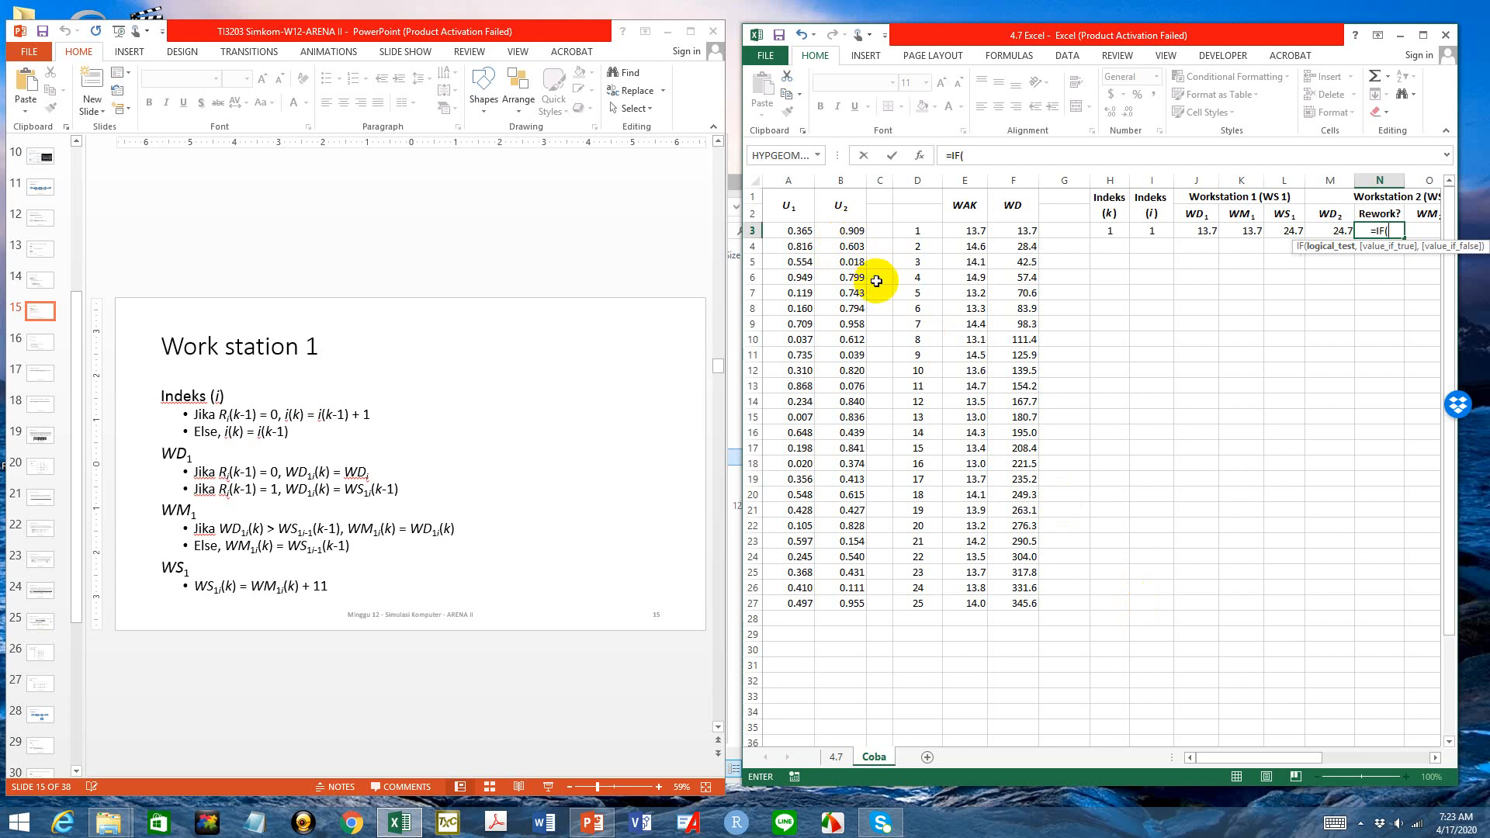
{"action": "key", "text": "Escape"}
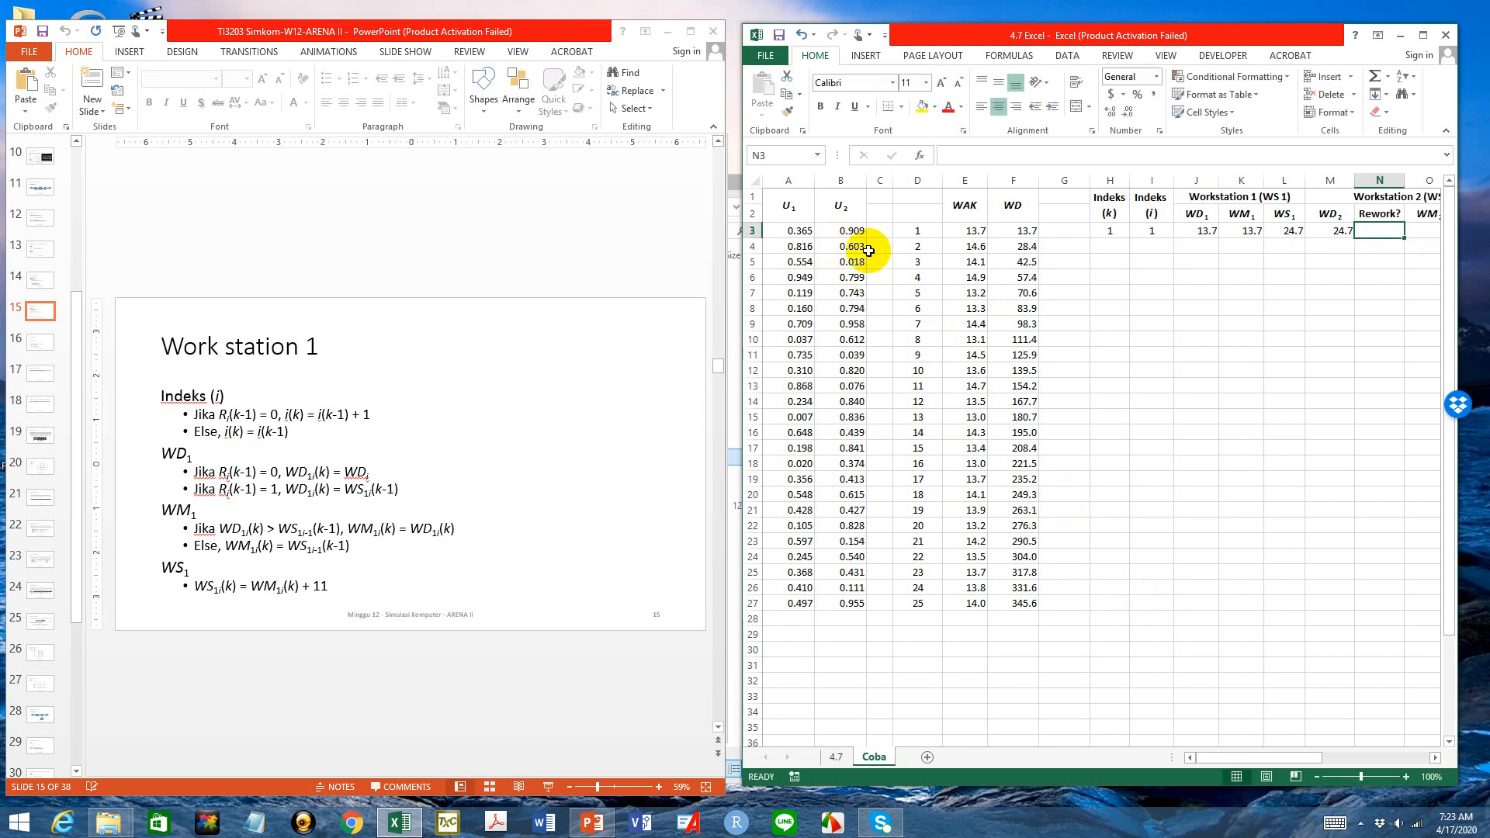
Insert a column before U1 in the Coba sheet and copy the 1–25 numbering from E3:E27 into it, starting at A3
{"action": "right_click", "coordinate": [787, 180]}
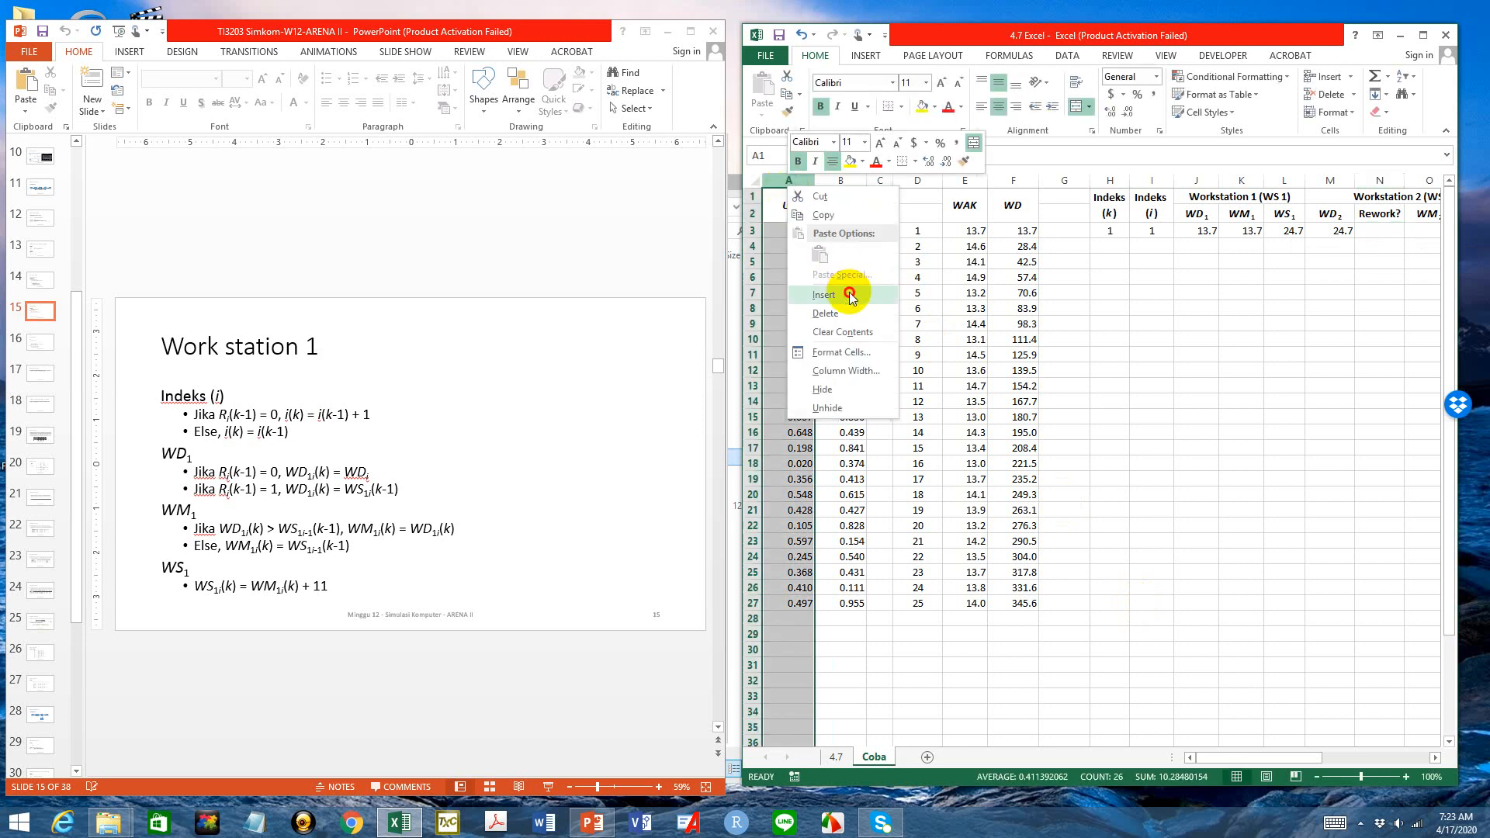
{"action": "left_click", "coordinate": [851, 292]}
{"action": "left_click", "coordinate": [790, 230]}
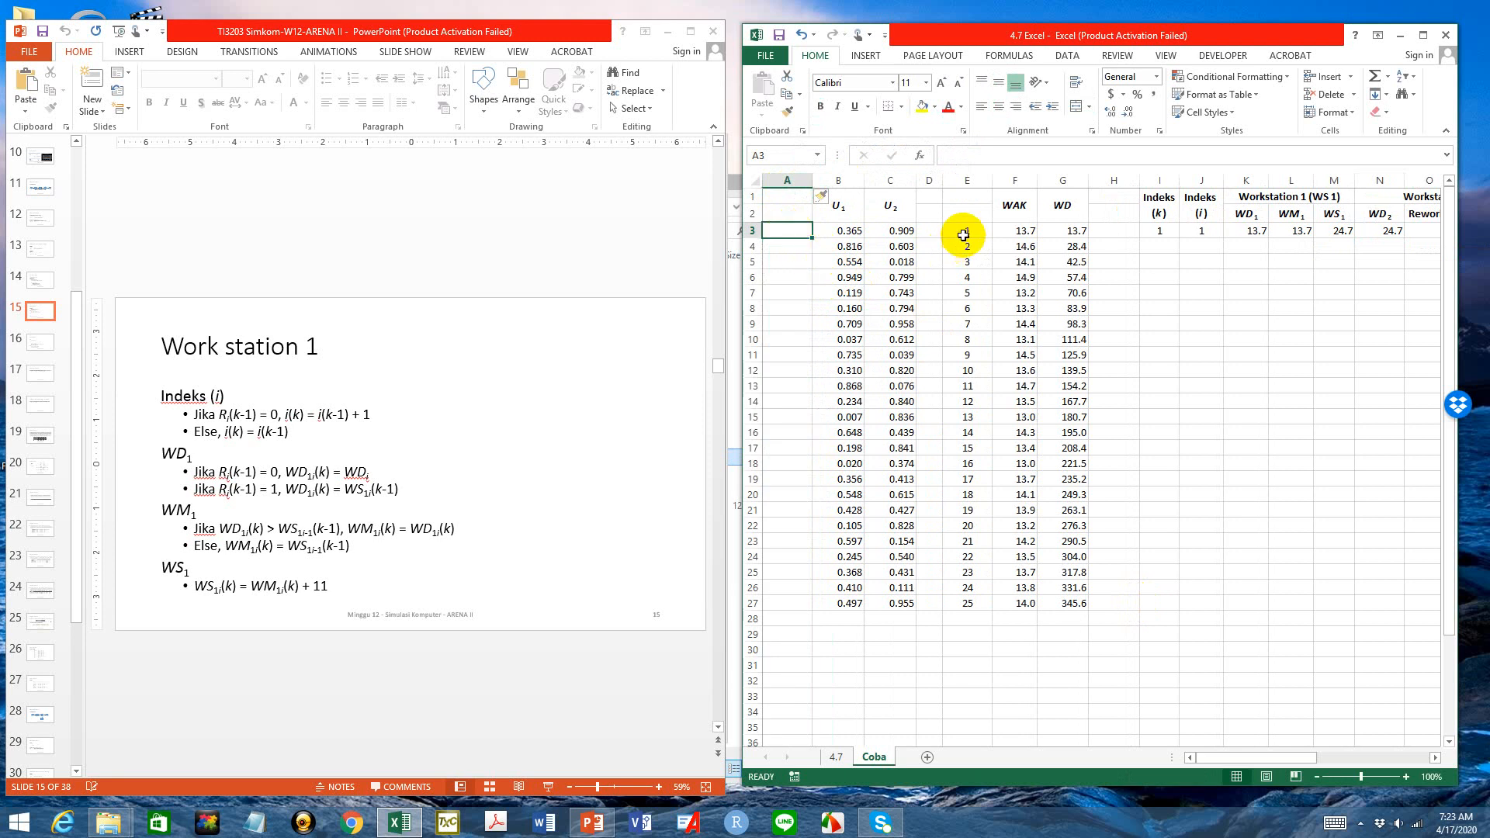
{"action": "left_click_drag", "start_coordinate": [962, 230], "coordinate": [980, 599]}
{"action": "key", "text": "ctrl+c"}
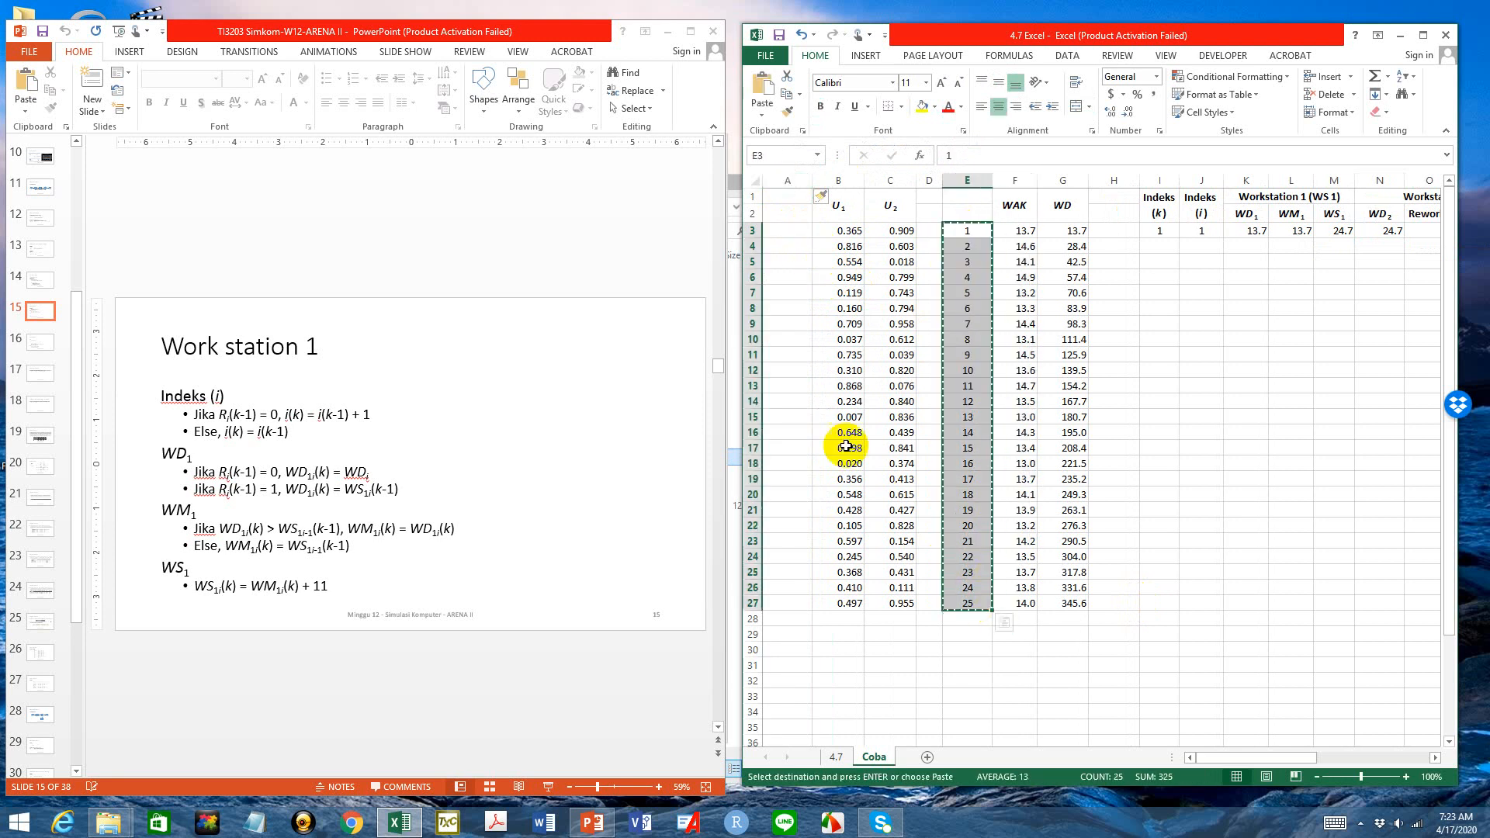
{"action": "left_click", "coordinate": [799, 235]}
{"action": "key", "text": "ctrl+v"}
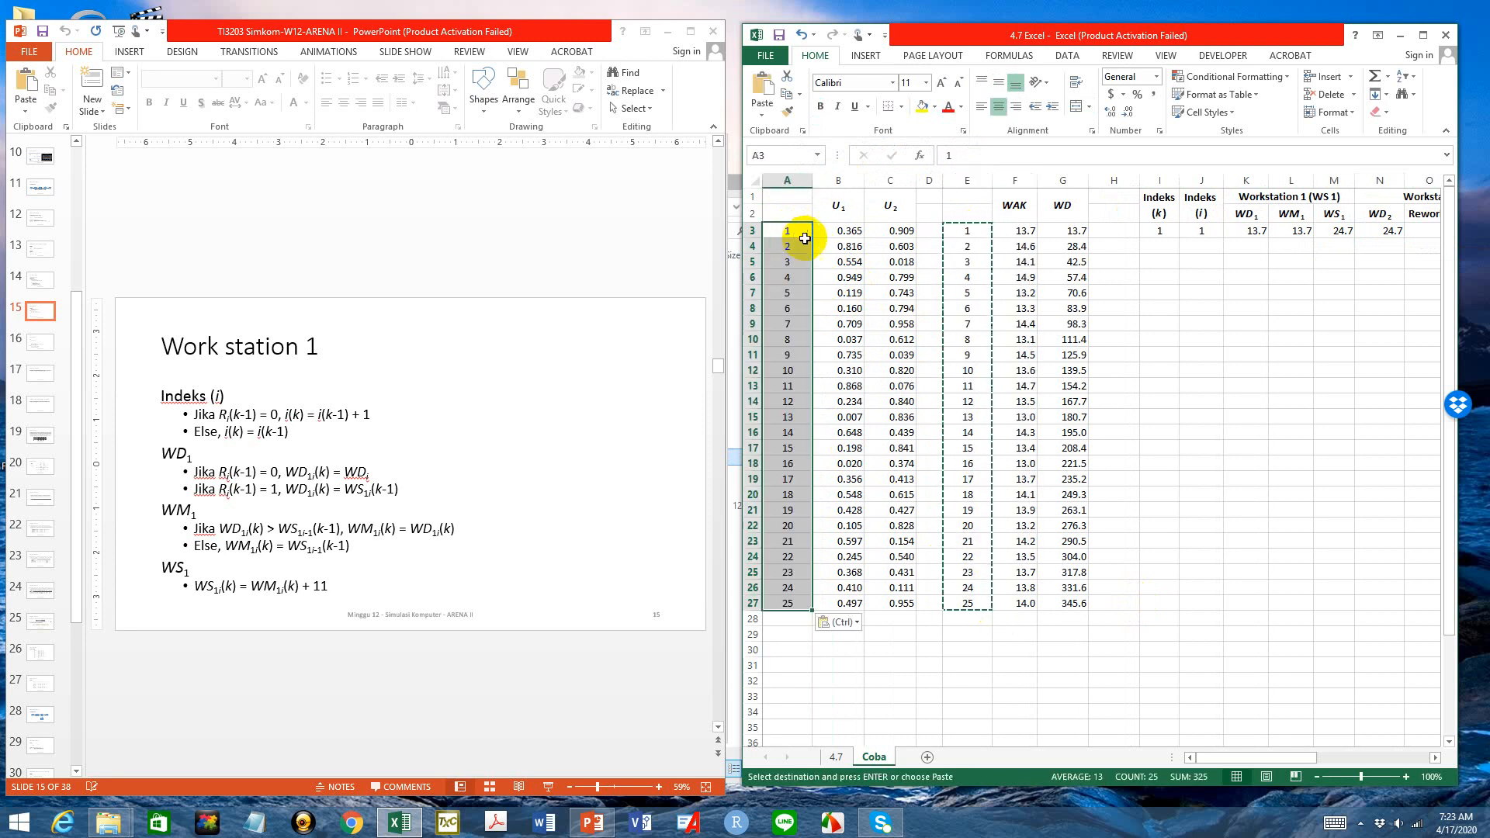
{"action": "left_click", "coordinate": [1201, 323]}
In the 4.7 sheet, insert a column before U1 and enter 1 and 2 in A3 and A4
{"action": "left_click", "coordinate": [838, 756]}
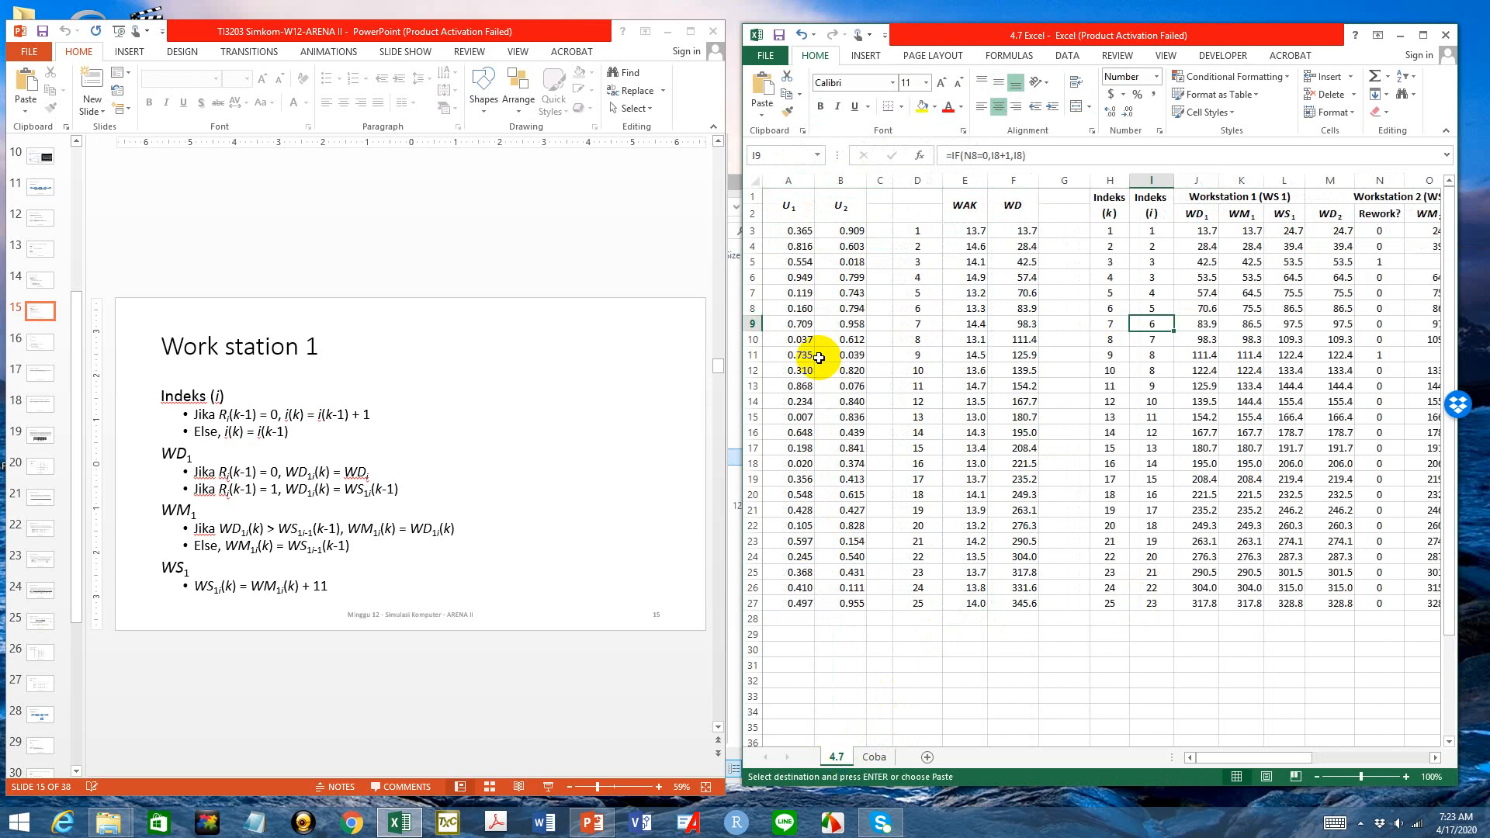
{"action": "right_click", "coordinate": [806, 183]}
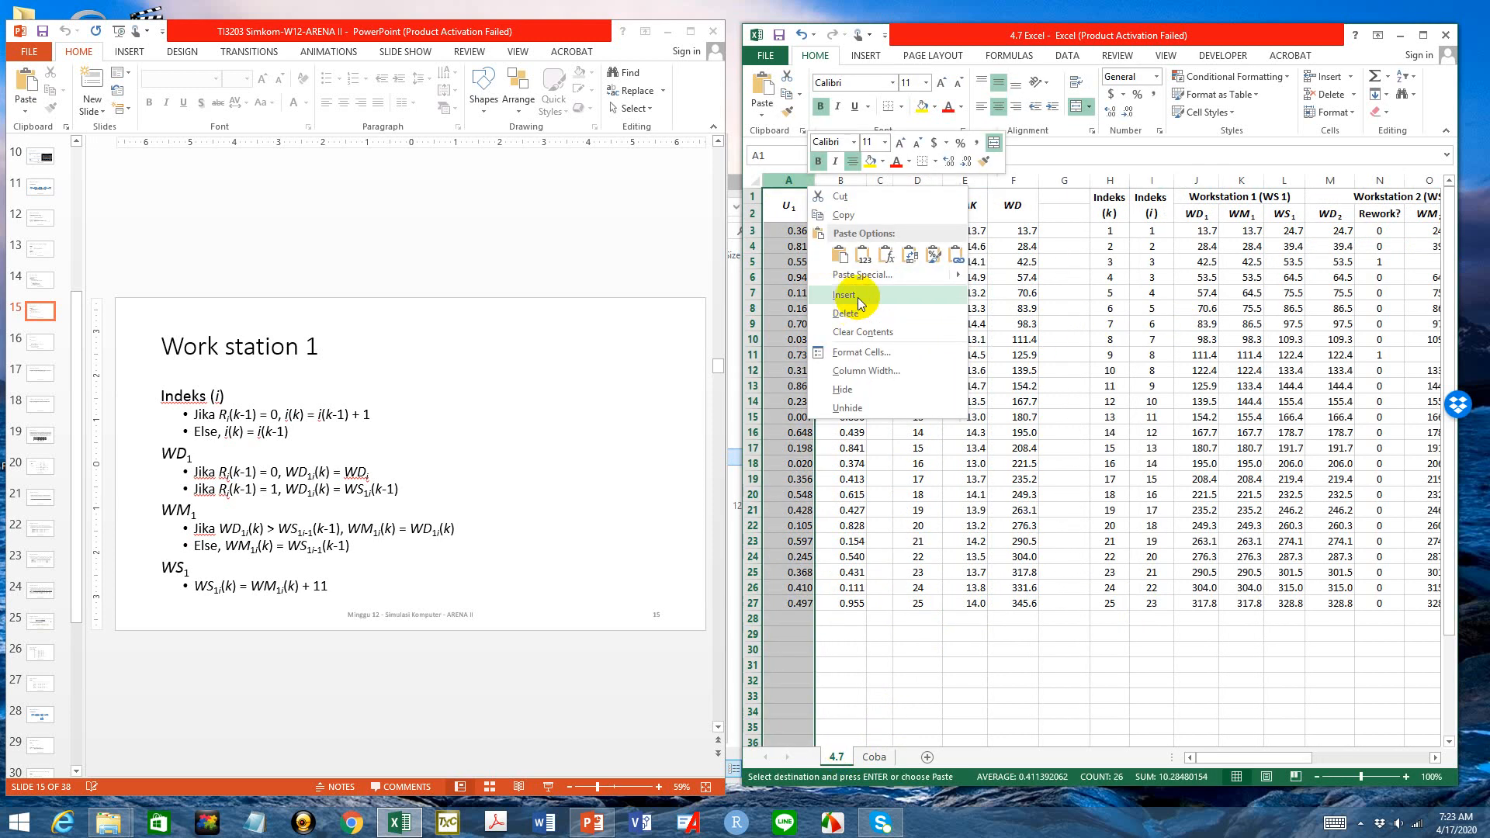
{"action": "left_click", "coordinate": [850, 295]}
{"action": "left_click", "coordinate": [796, 232]}
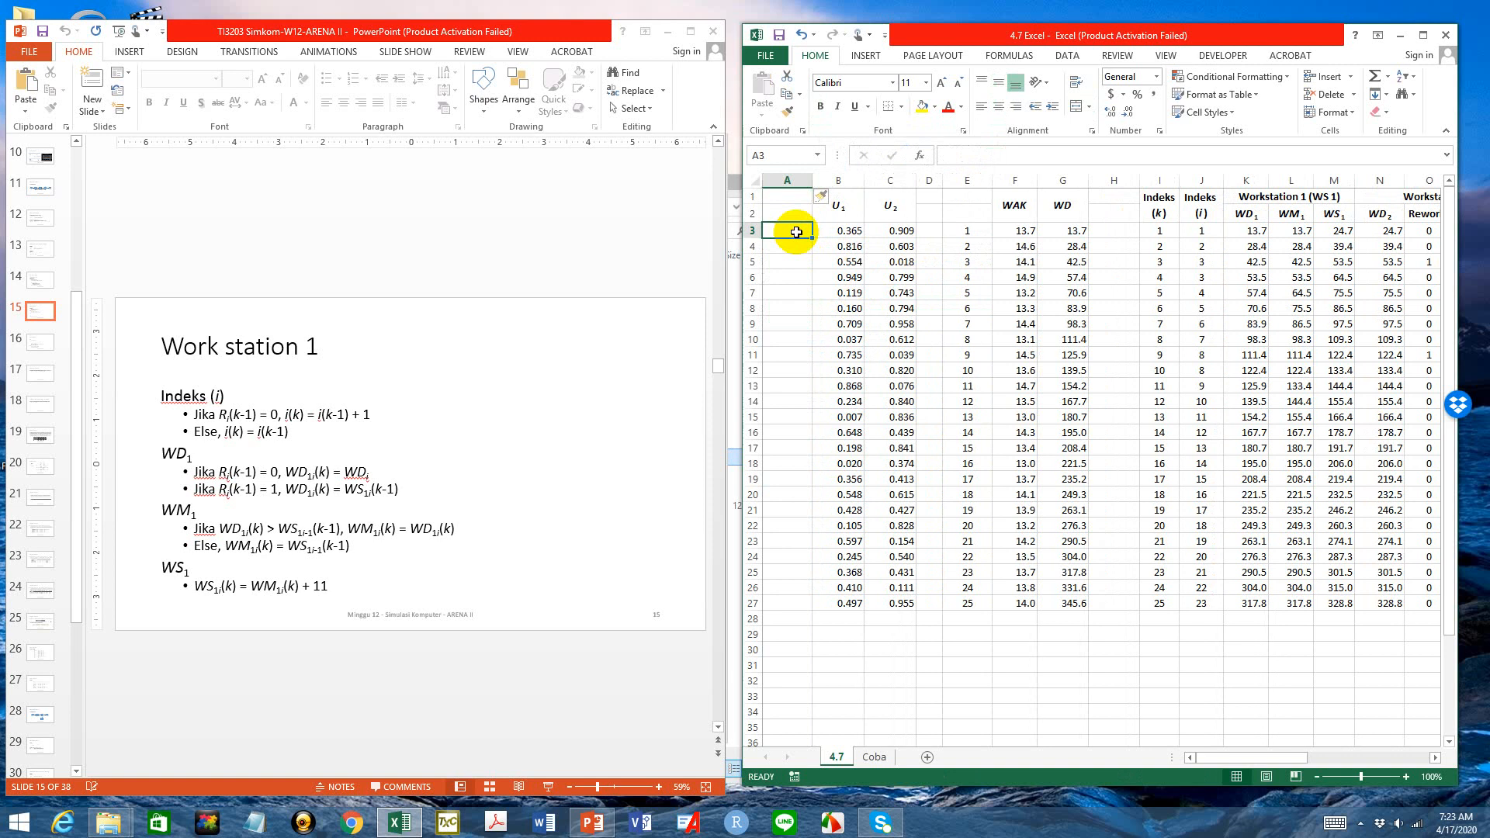
{"action": "type", "text": "1"}
{"action": "key", "text": "Return"}
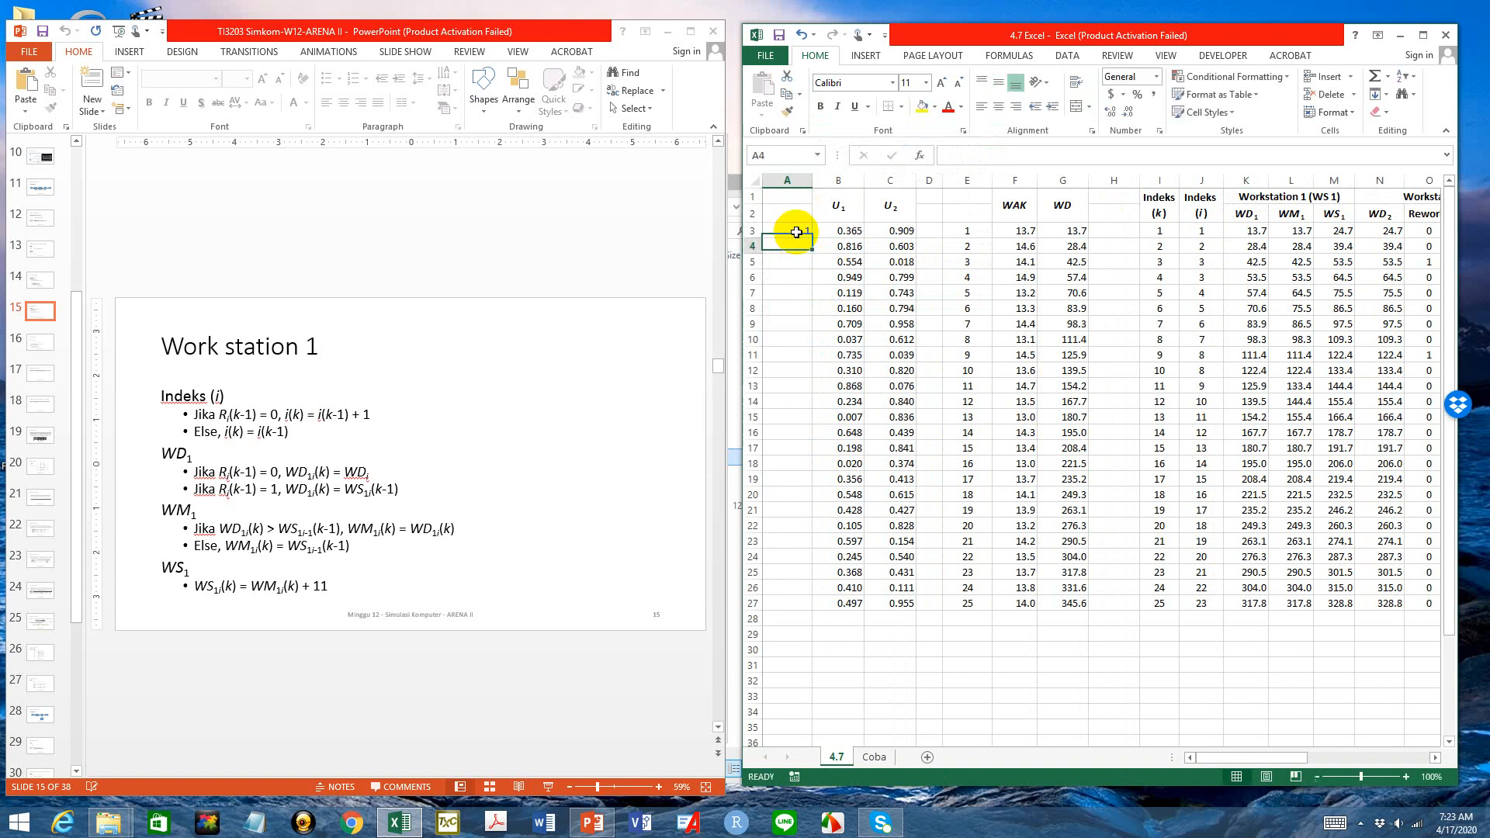
{"action": "type", "text": "2"}
{"action": "key", "text": "Return"}
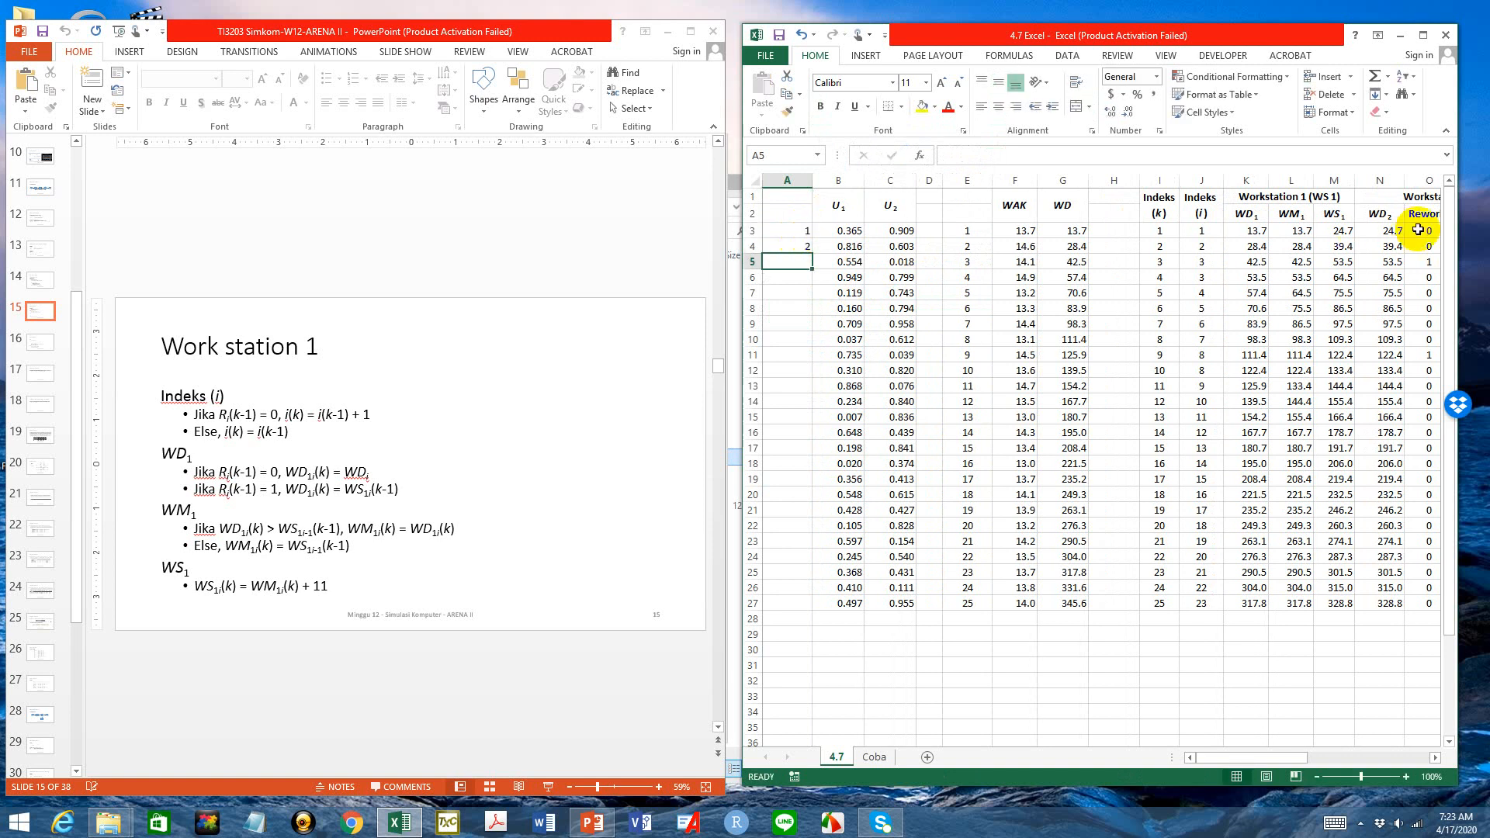
Examine the formula of the first Rework? cell, O3, in the 4.7 sheet
{"action": "left_click", "coordinate": [1419, 230]}
{"action": "left_click", "coordinate": [1049, 153]}
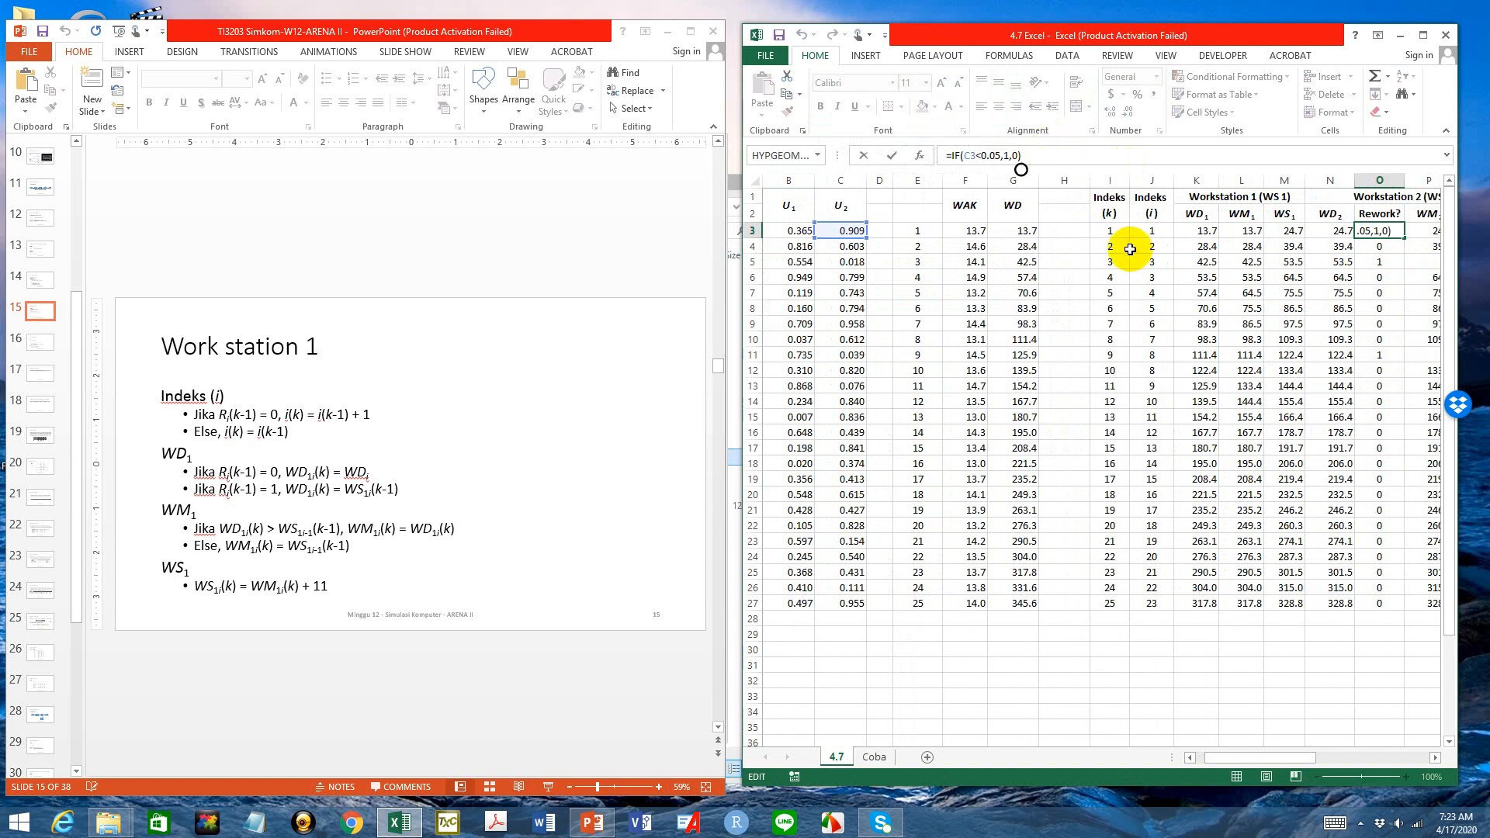
{"action": "key", "text": "Escape"}
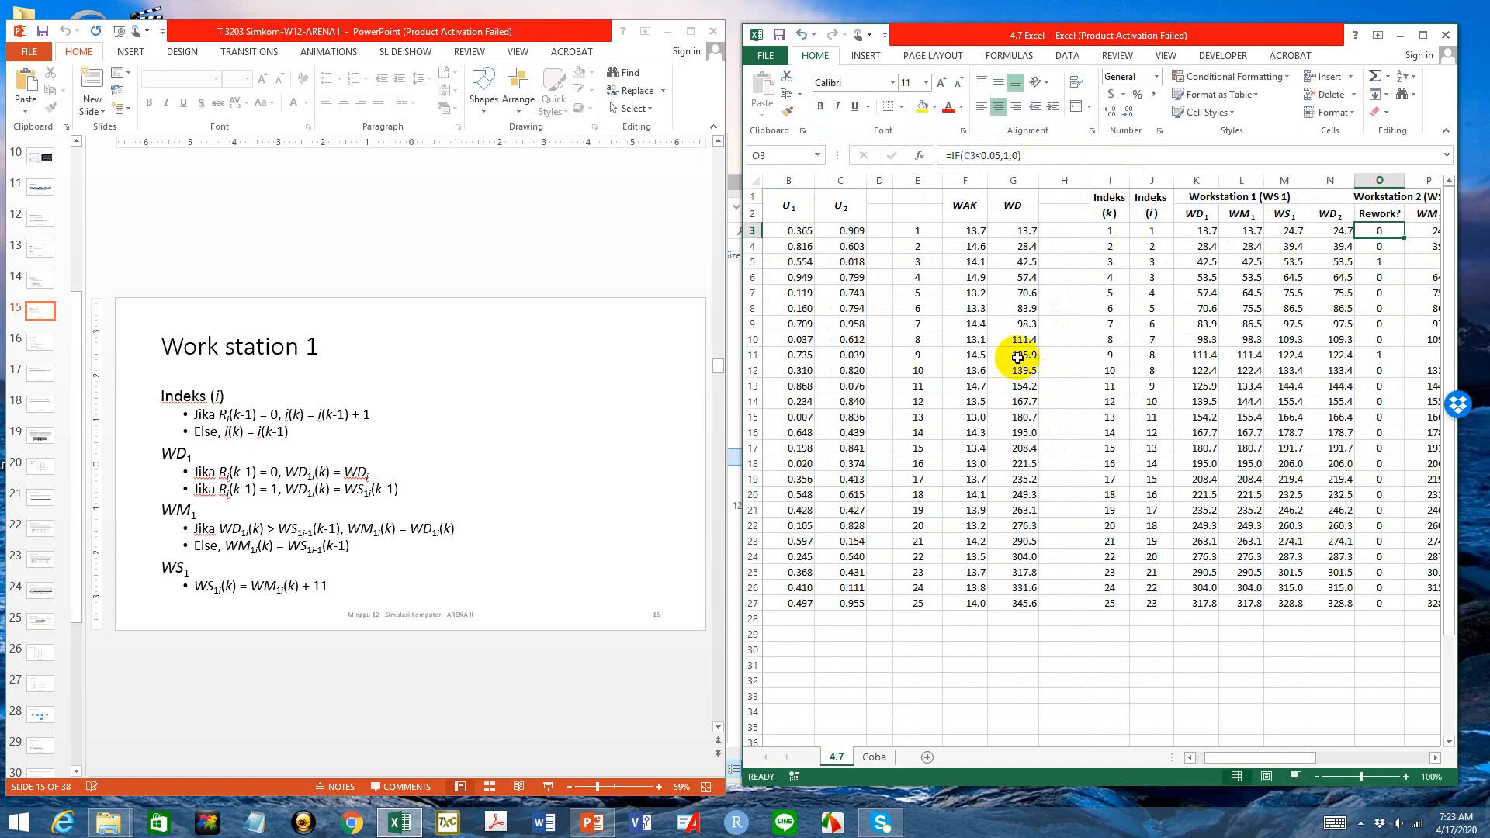
Extend the numbering in column A of the 4.7 sheet from 1 and 2 down to 25 in A27
{"action": "left_click_drag", "start_coordinate": [1234, 761], "coordinate": [1208, 761]}
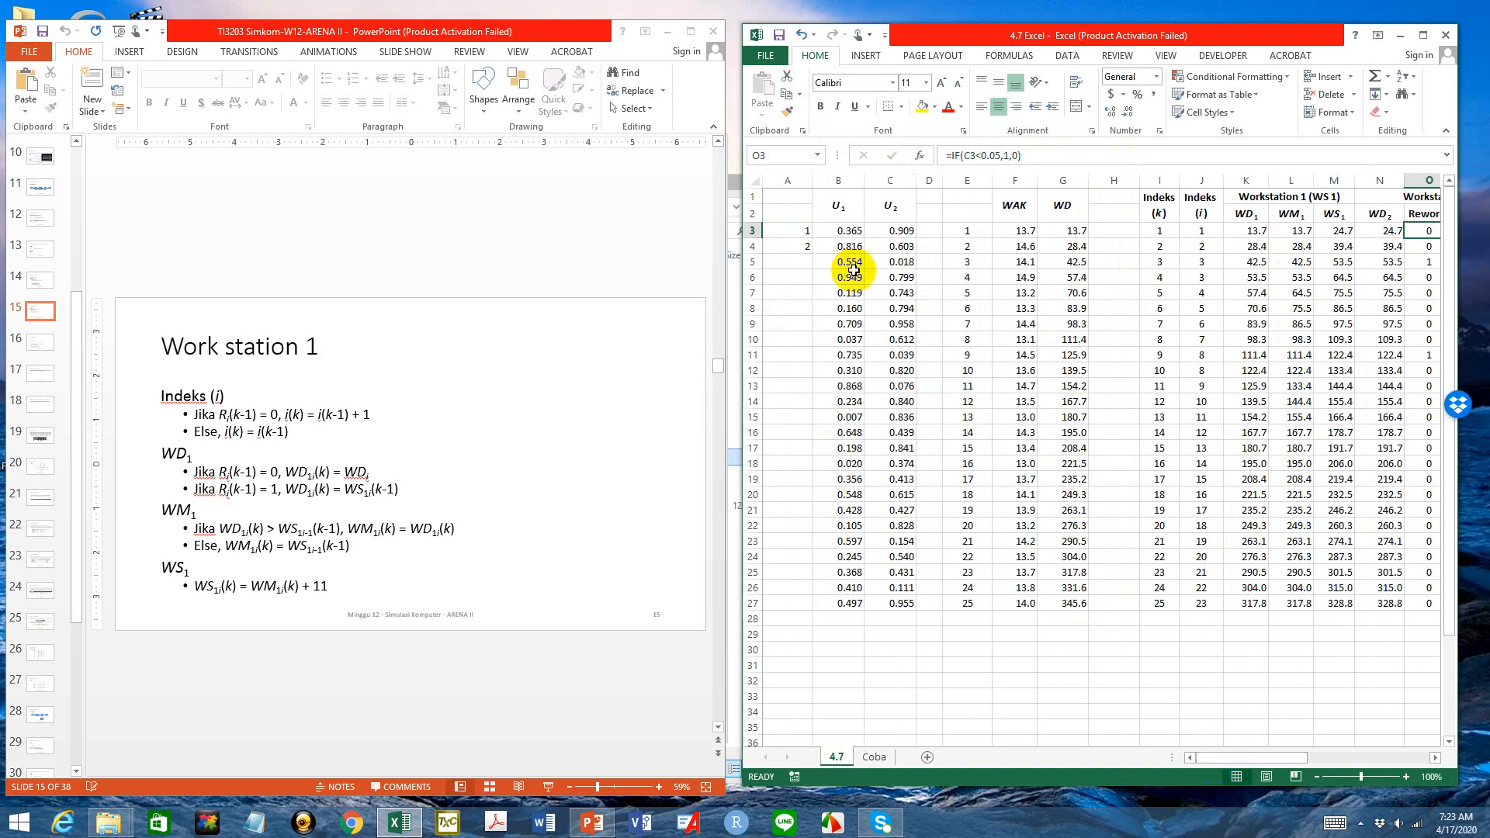
{"action": "left_click_drag", "start_coordinate": [795, 230], "coordinate": [798, 245]}
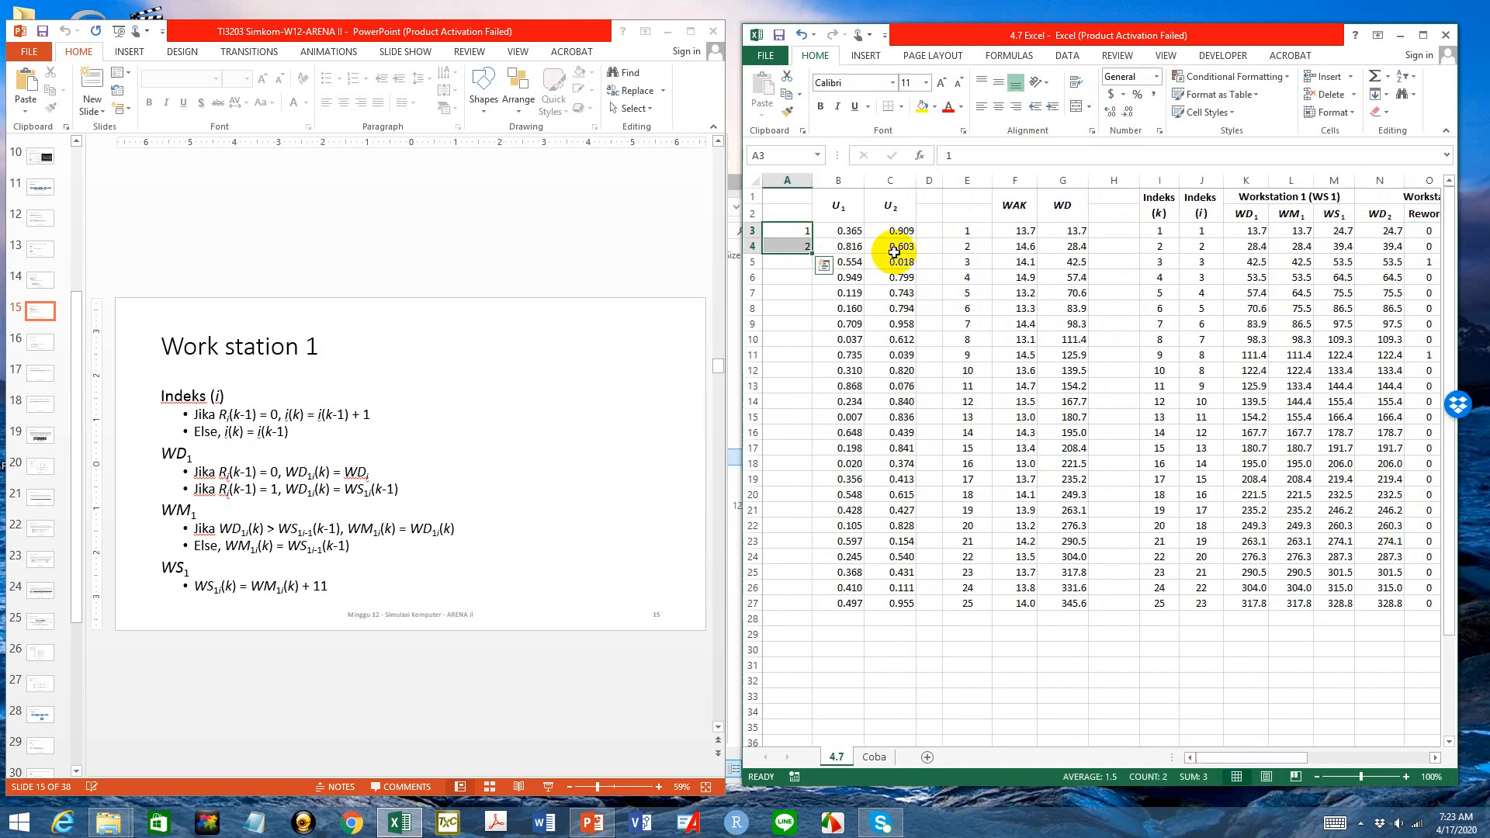
{"action": "double_click", "coordinate": [810, 253]}
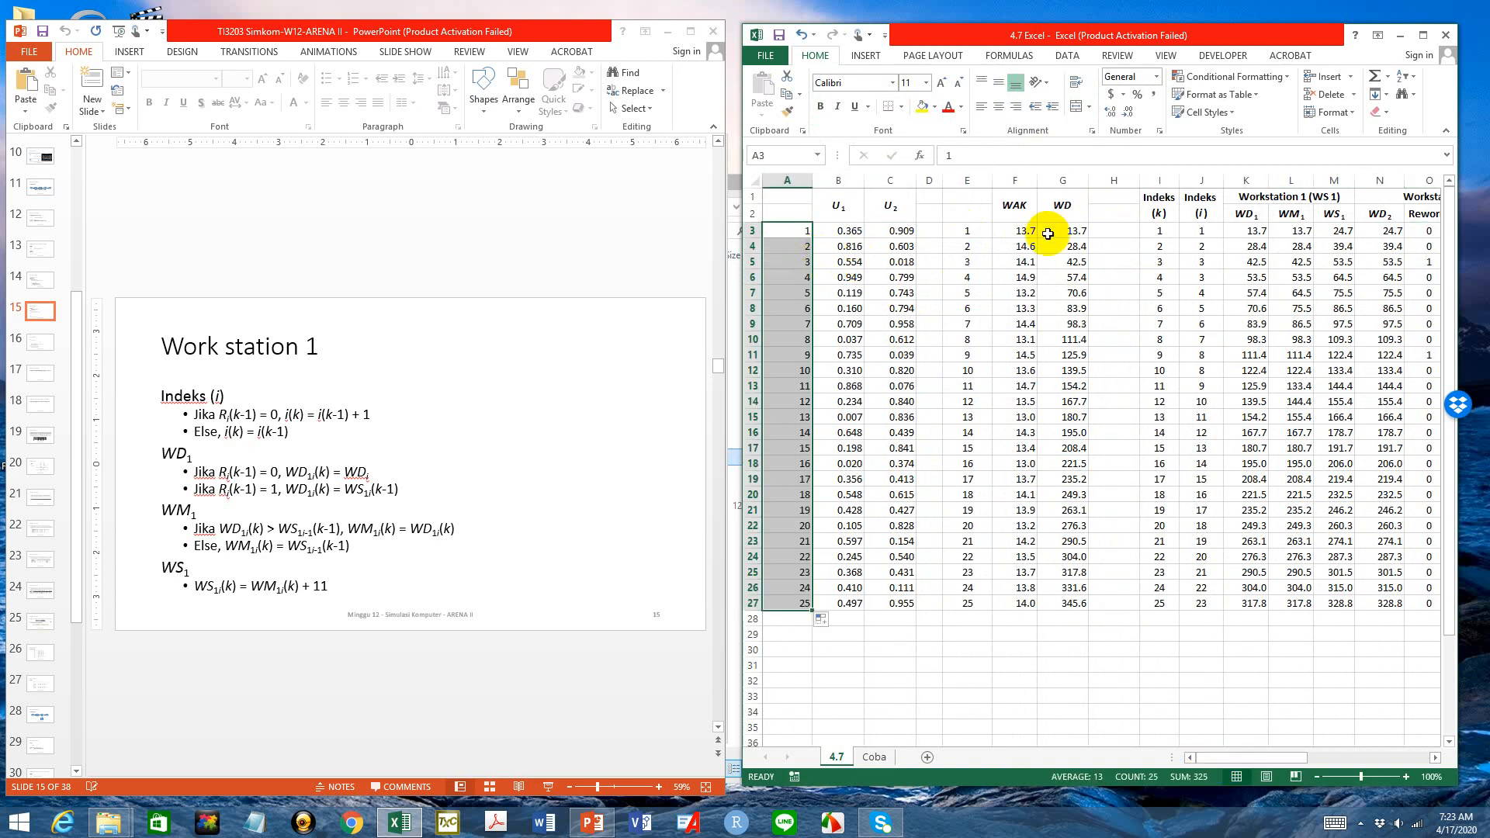
{"action": "left_click", "coordinate": [973, 637]}
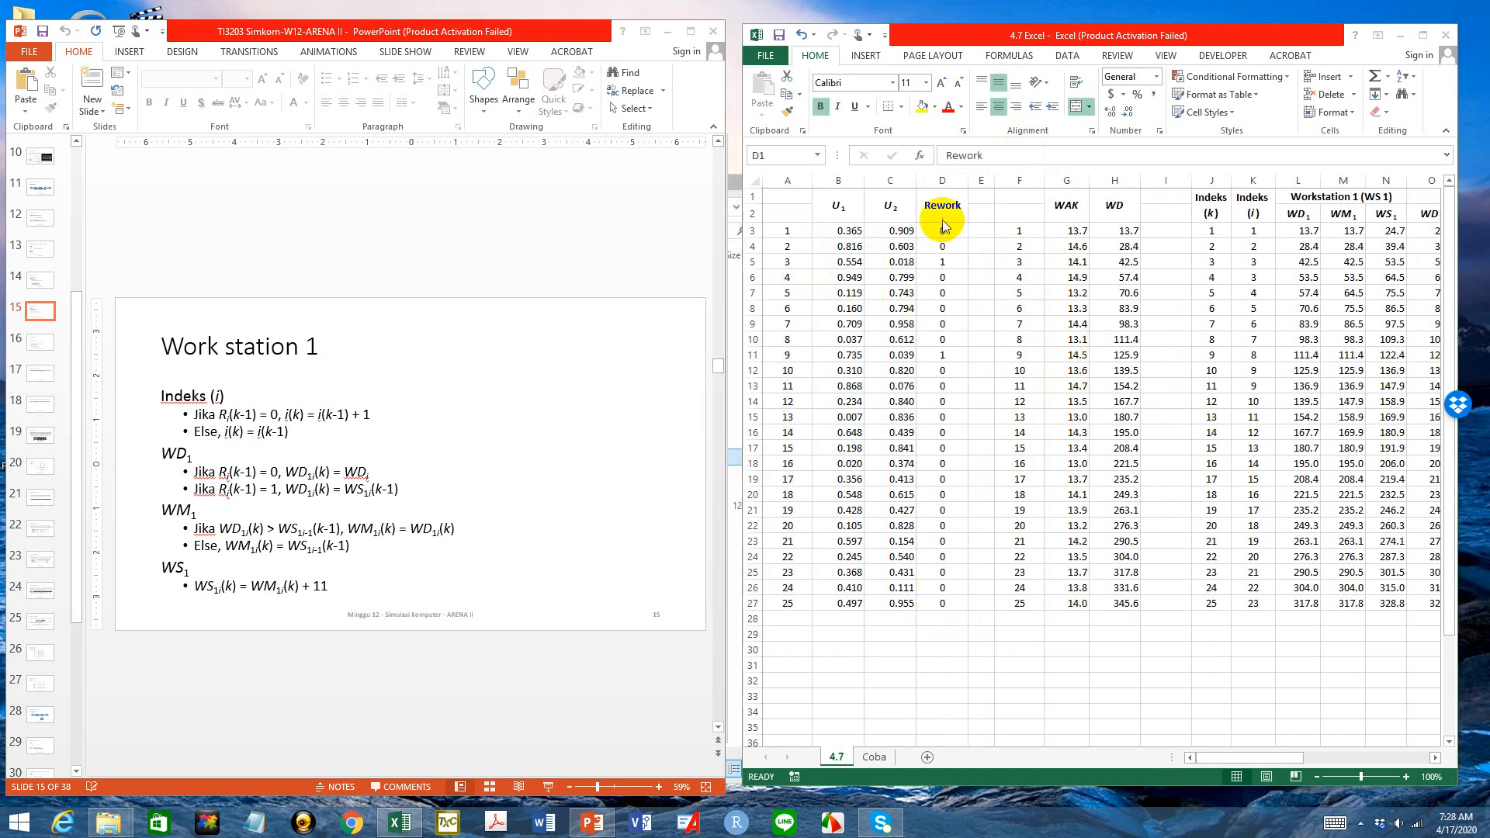
Examine the Rework column formulas in the 4.7 sheet against their U2 values in rows 3, 4, 5 and 11
{"action": "left_click", "coordinate": [942, 208]}
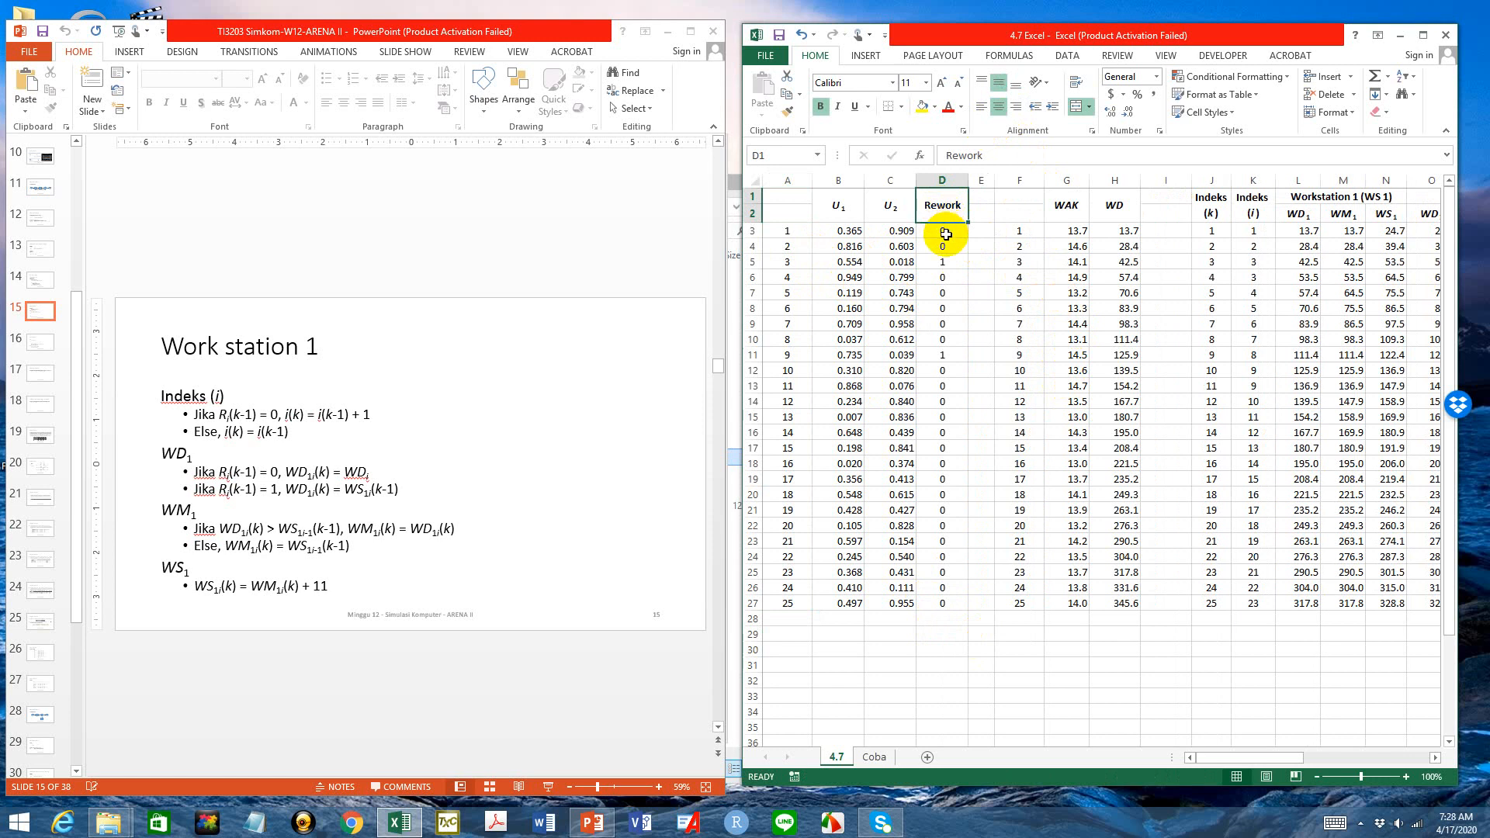
{"action": "left_click", "coordinate": [943, 231]}
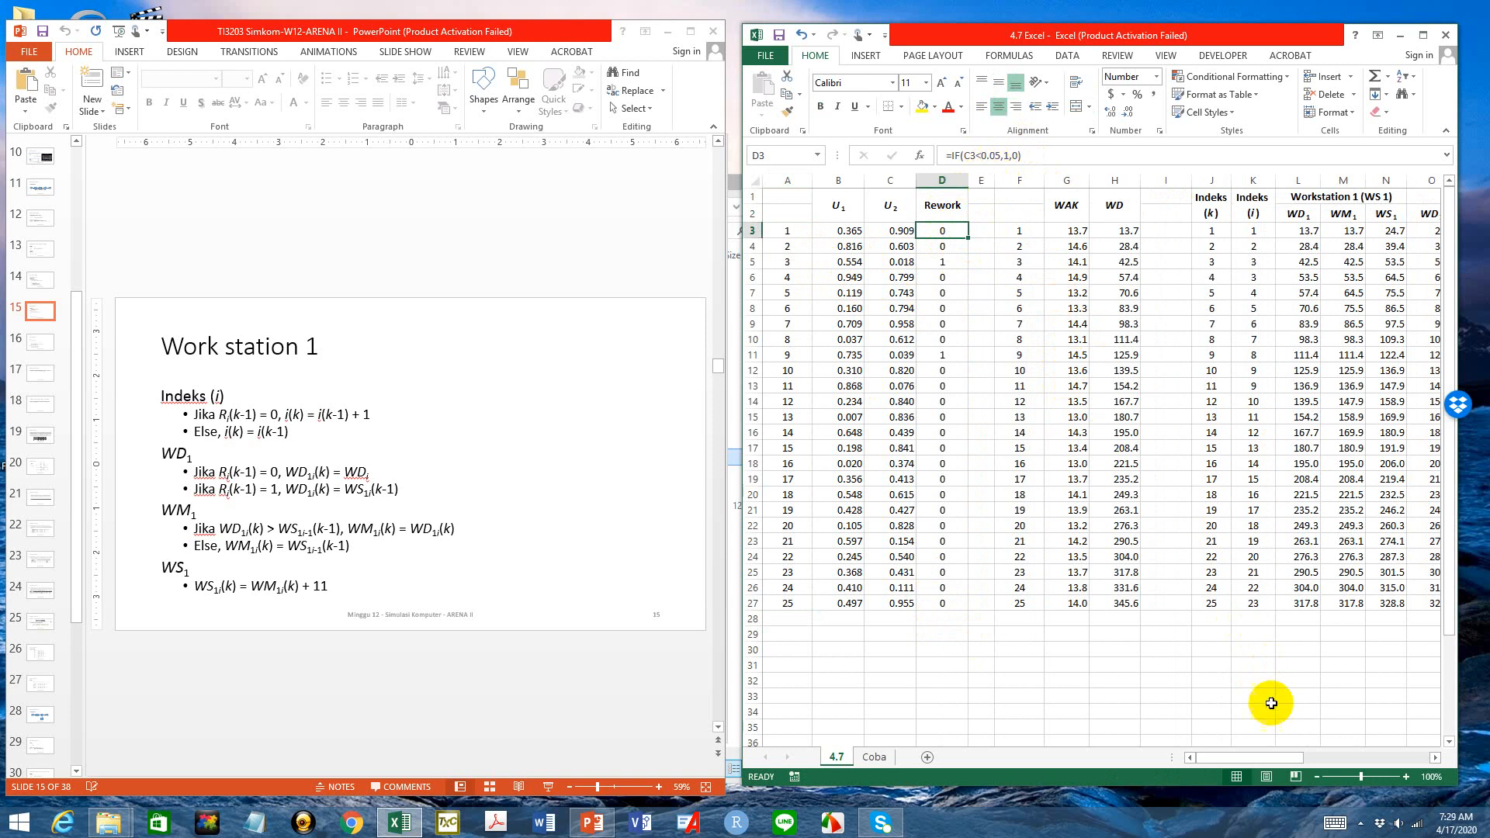
{"action": "left_click_drag", "start_coordinate": [1260, 756], "coordinate": [1385, 769]}
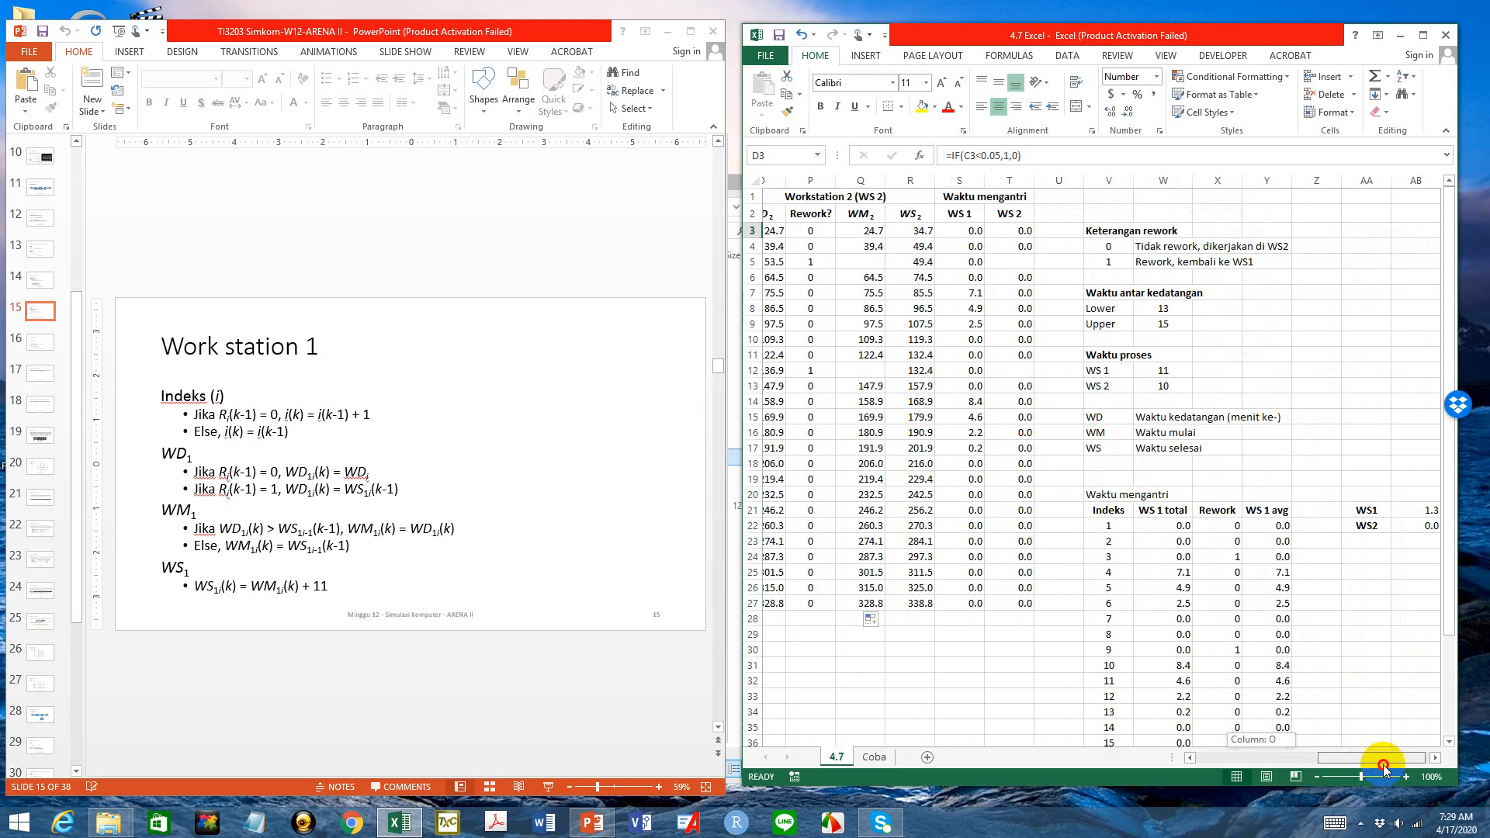
{"action": "left_click_drag", "start_coordinate": [1385, 764], "coordinate": [1256, 766]}
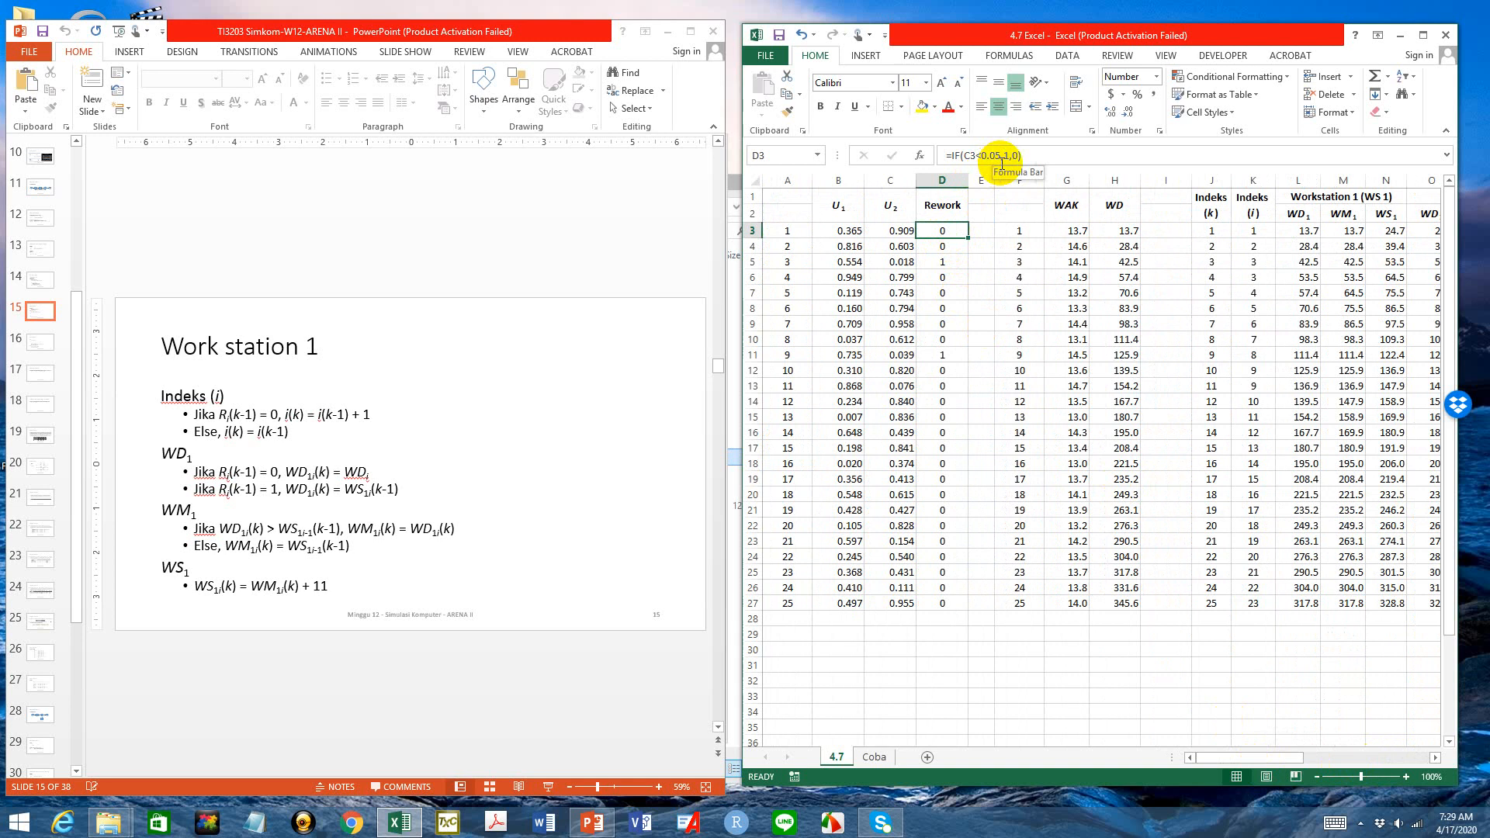
{"action": "left_click", "coordinate": [903, 231]}
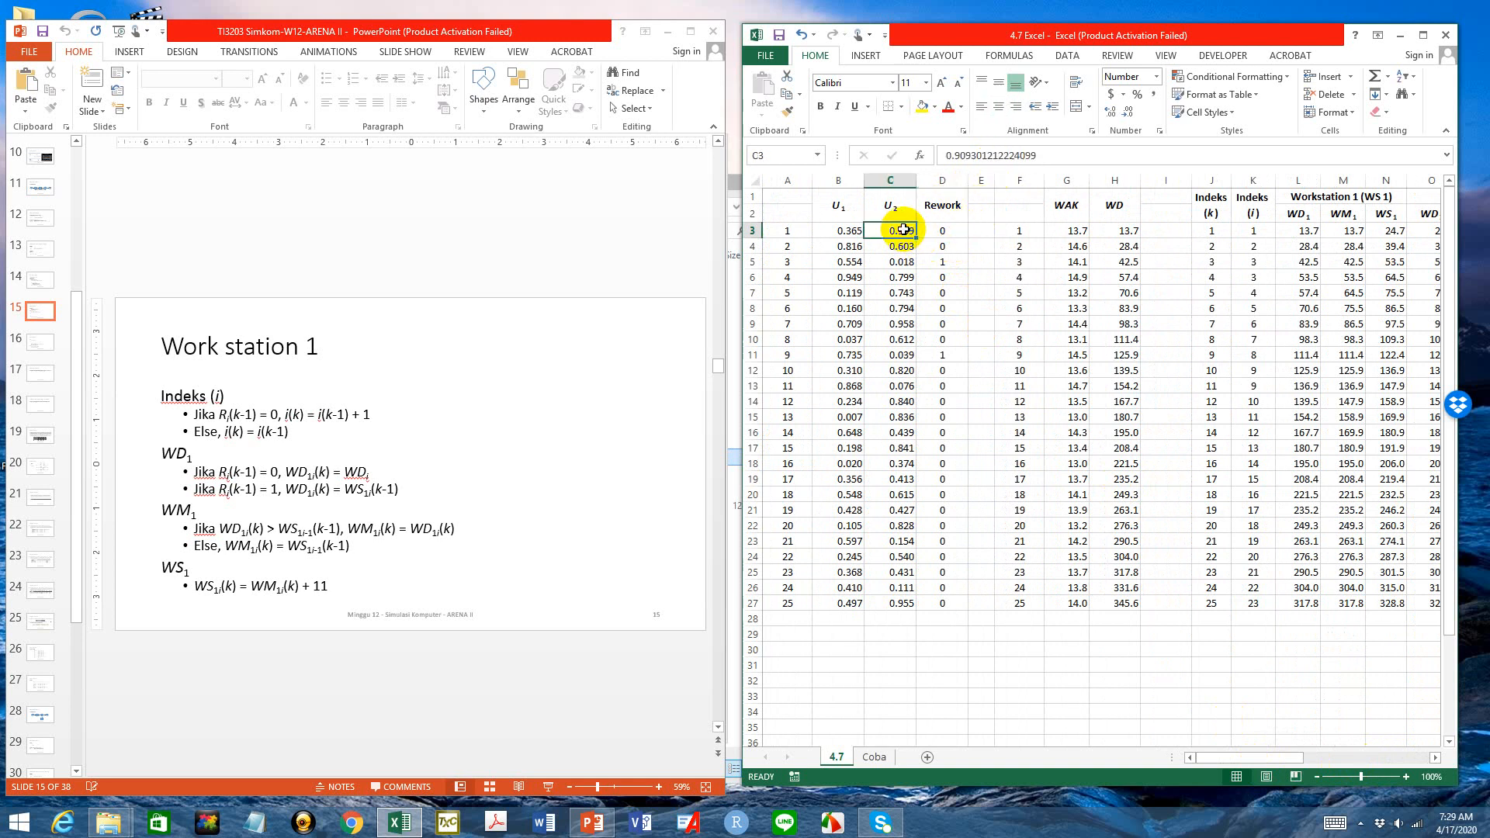
{"action": "left_click", "coordinate": [938, 232]}
{"action": "left_click", "coordinate": [898, 247]}
{"action": "left_click", "coordinate": [941, 247]}
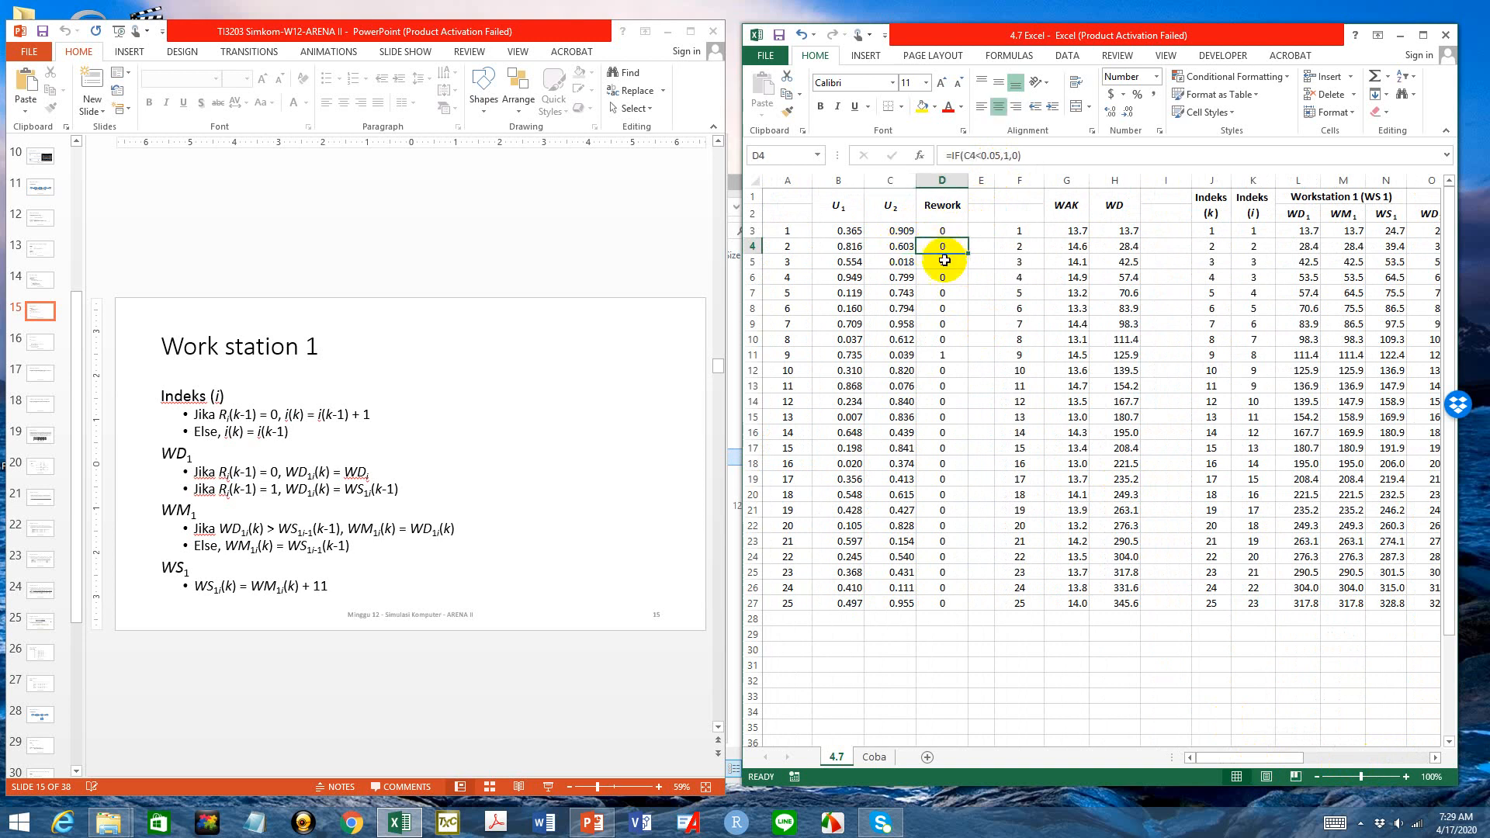
{"action": "left_click", "coordinate": [902, 261]}
{"action": "left_click", "coordinate": [941, 261]}
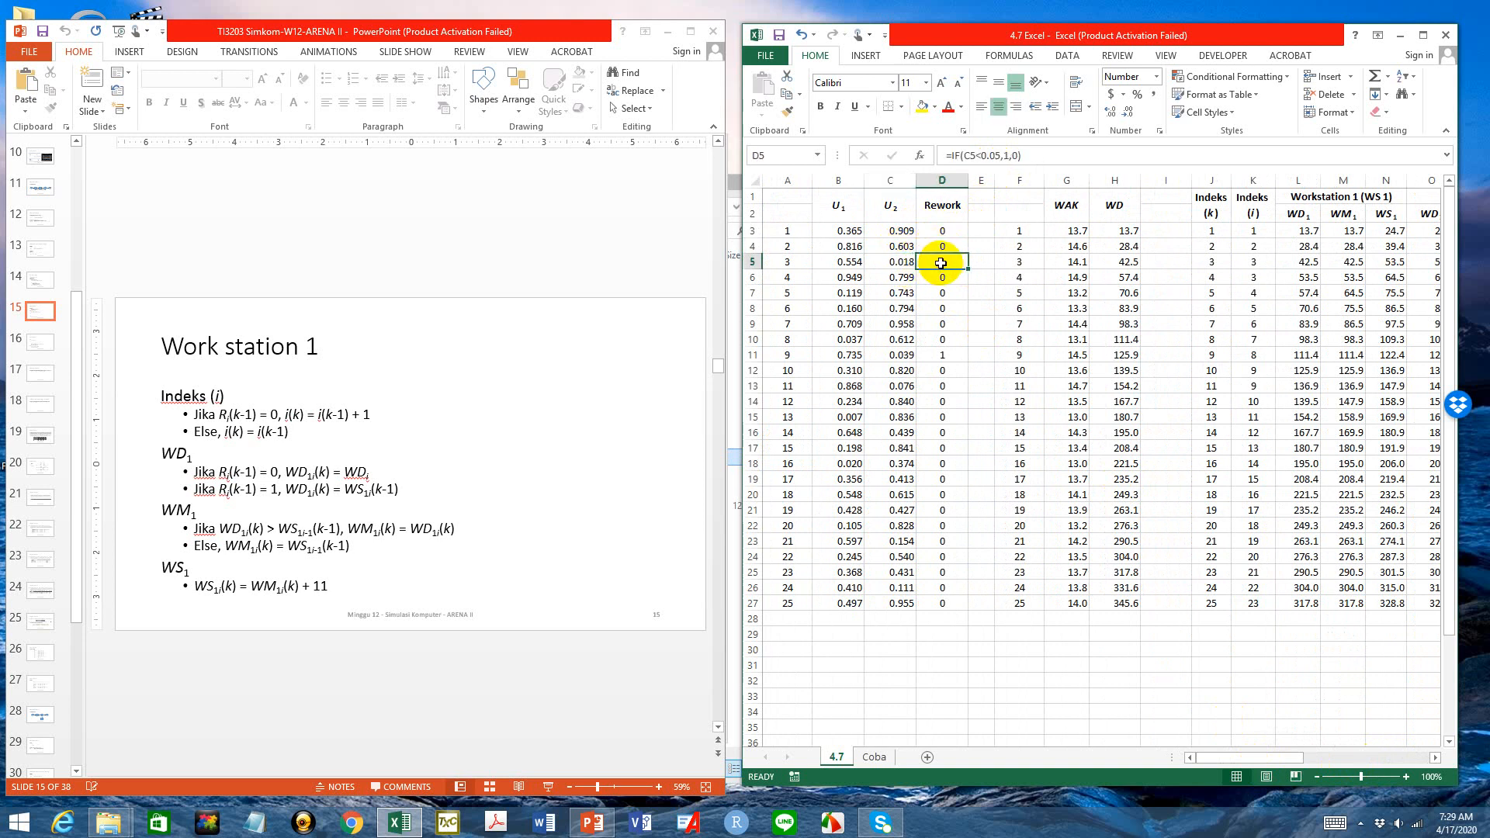
{"action": "left_click", "coordinate": [902, 355]}
{"action": "left_click", "coordinate": [936, 356]}
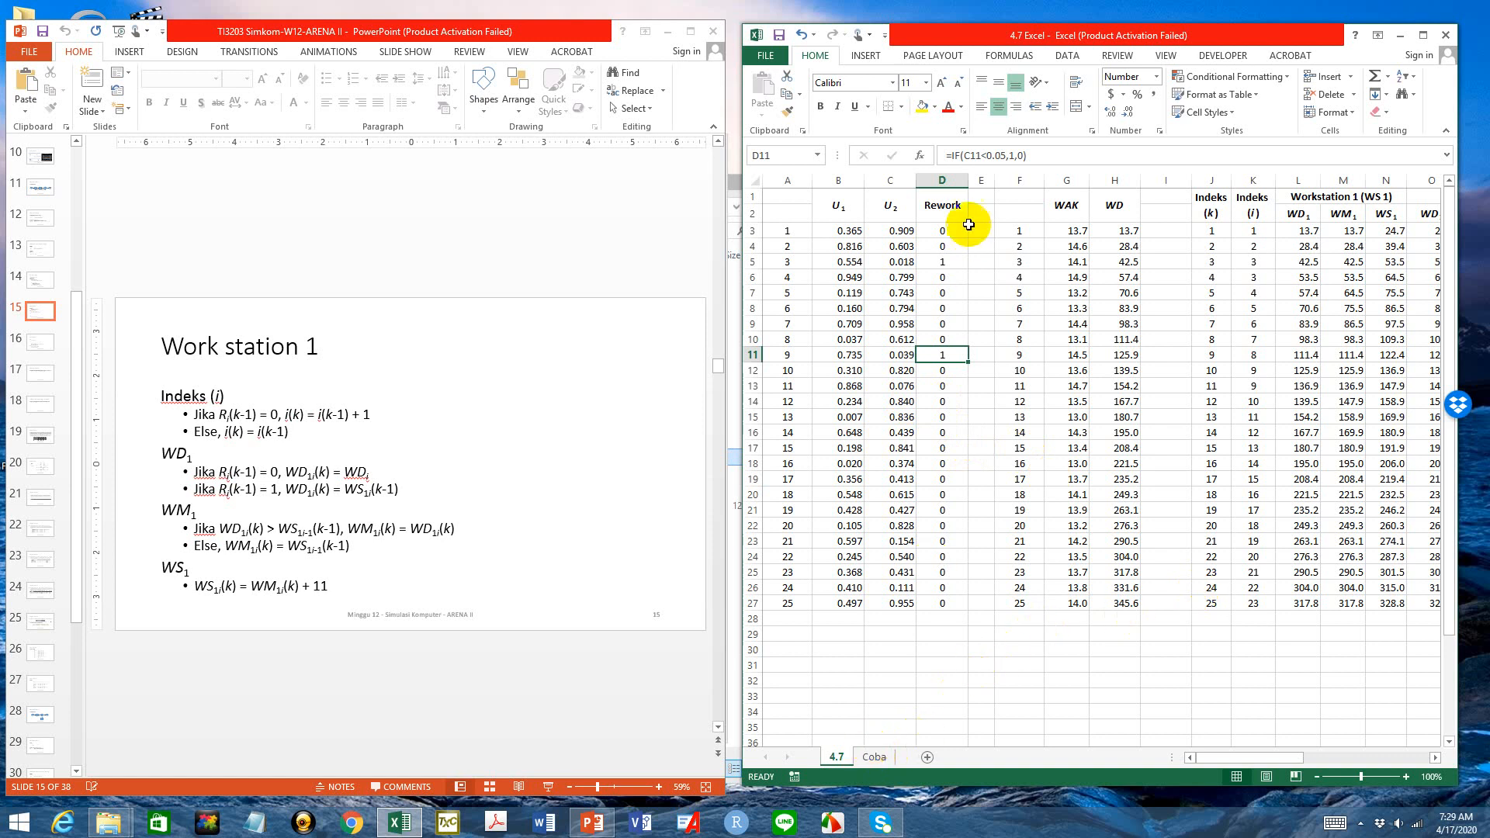
Copy the Rework column D from the 4.7 sheet and insert it before column D in the Coba sheet
{"action": "left_click", "coordinate": [937, 178]}
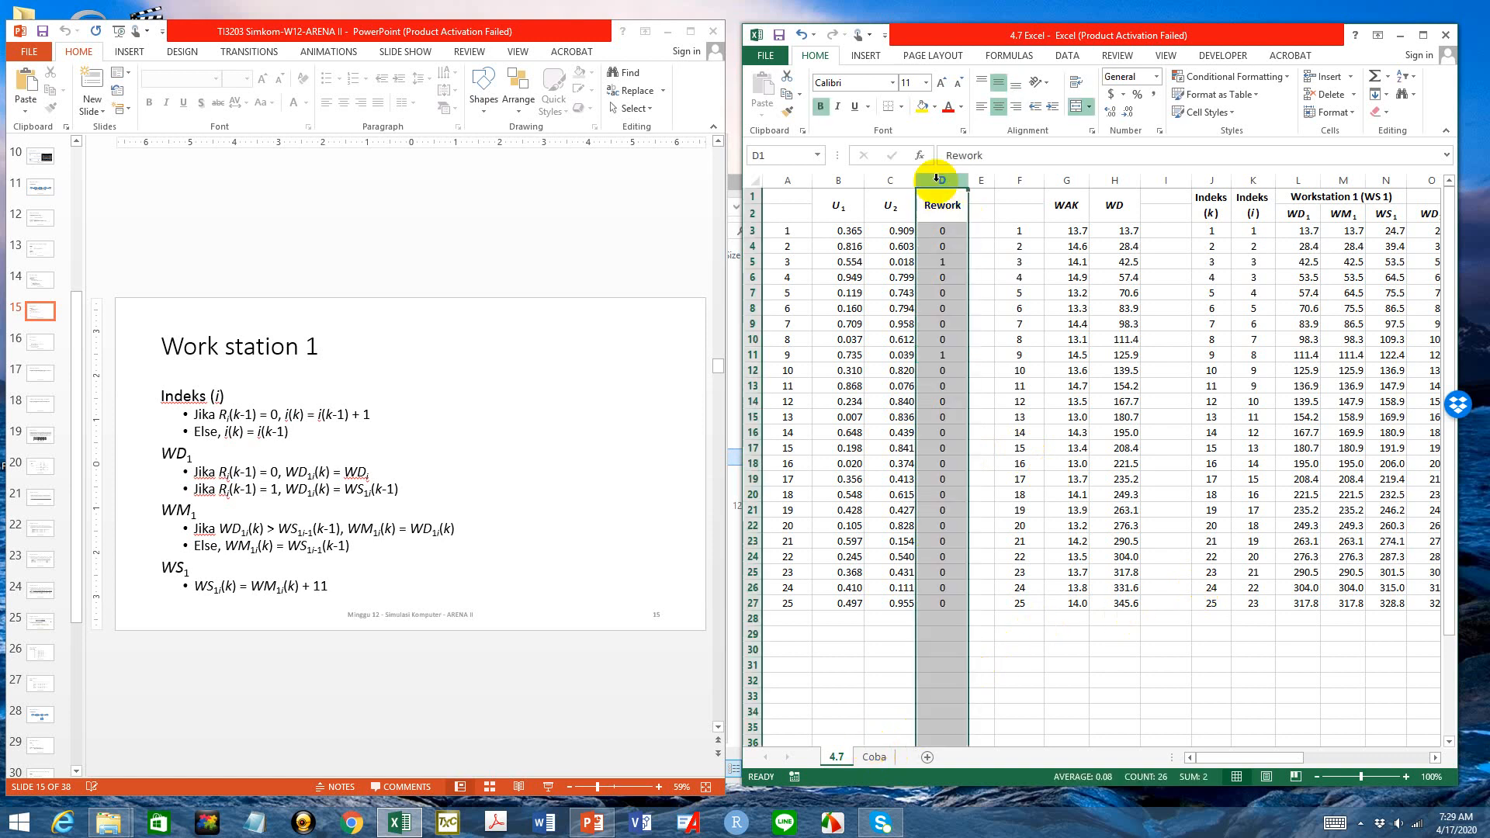
{"action": "key", "text": "ctrl+c"}
{"action": "left_click", "coordinate": [873, 756]}
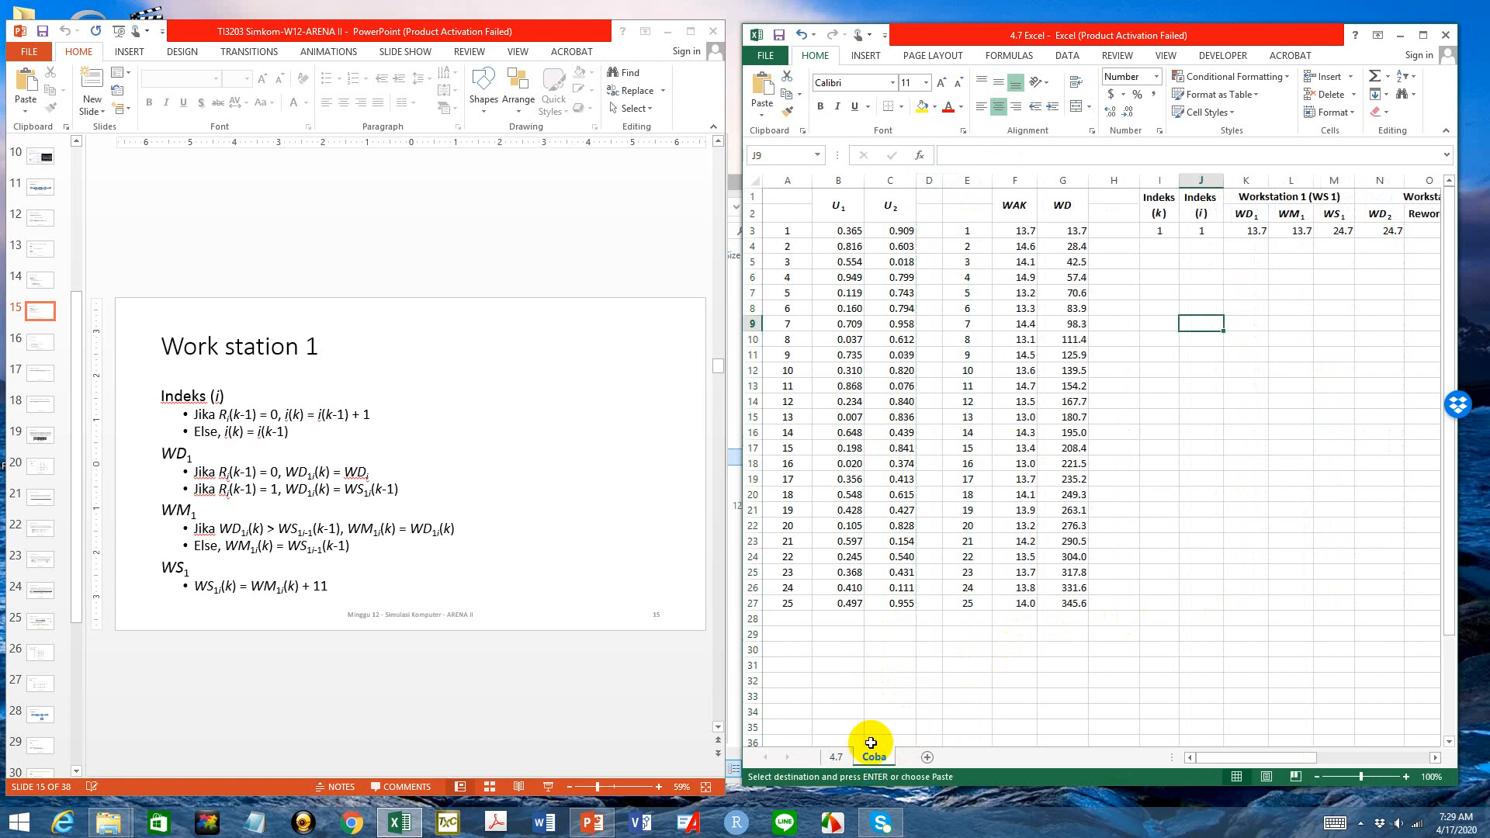
{"action": "right_click", "coordinate": [930, 181]}
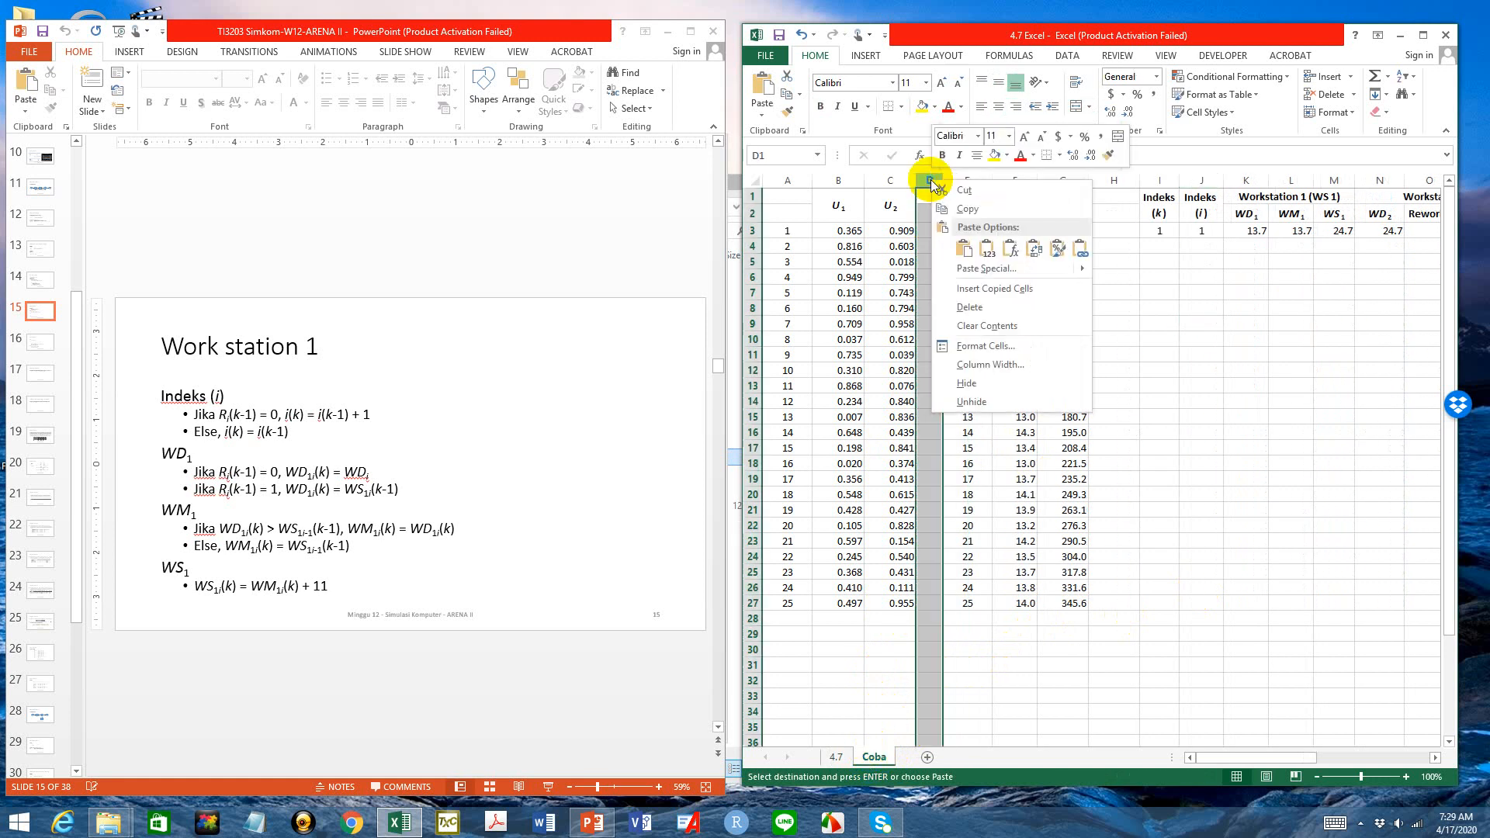
{"action": "left_click", "coordinate": [983, 289]}
{"action": "left_click", "coordinate": [1253, 339]}
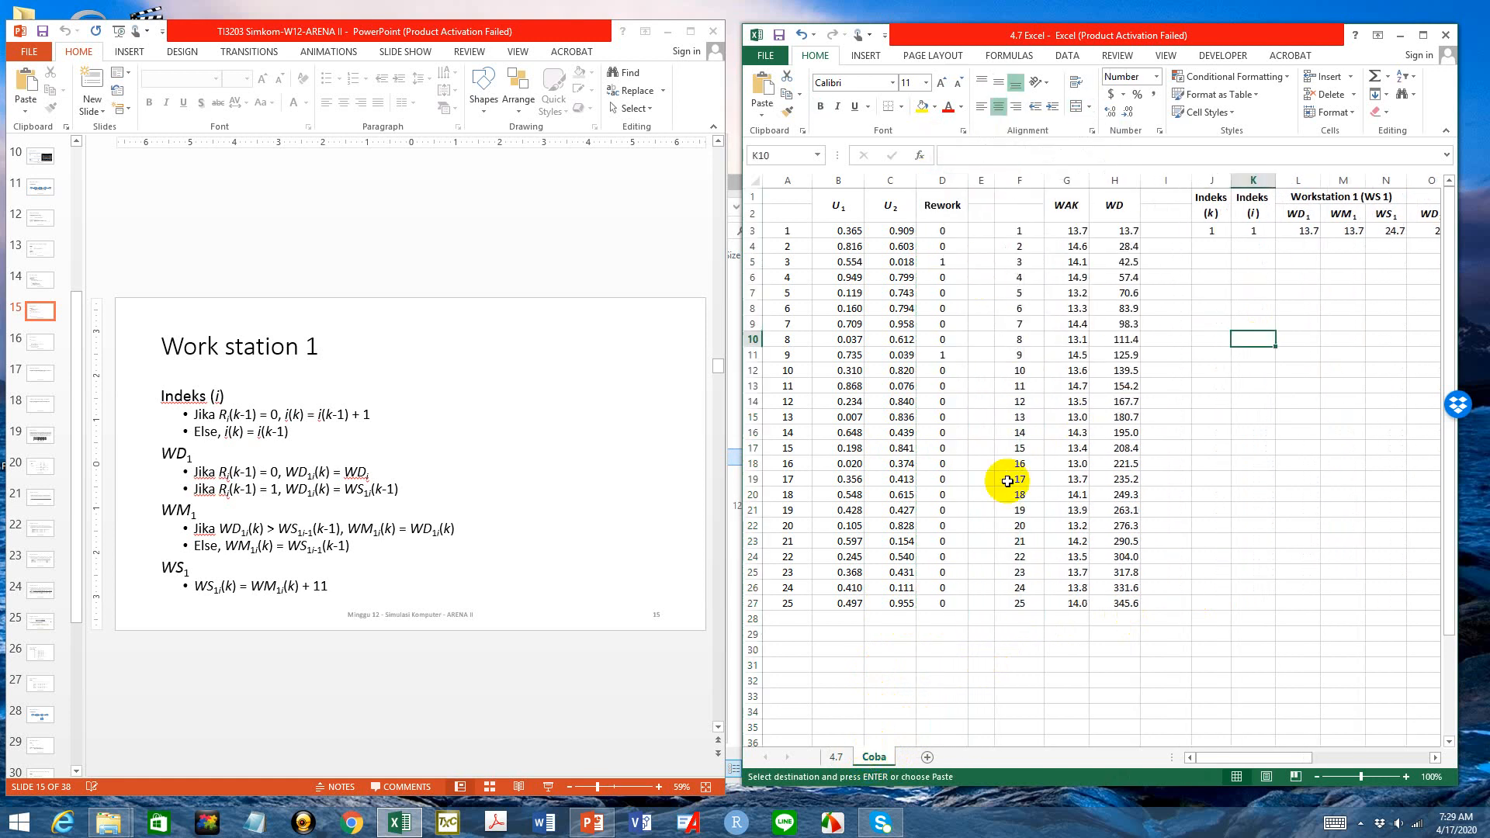
{"action": "left_click", "coordinate": [834, 757]}
{"action": "left_click", "coordinate": [1003, 633]}
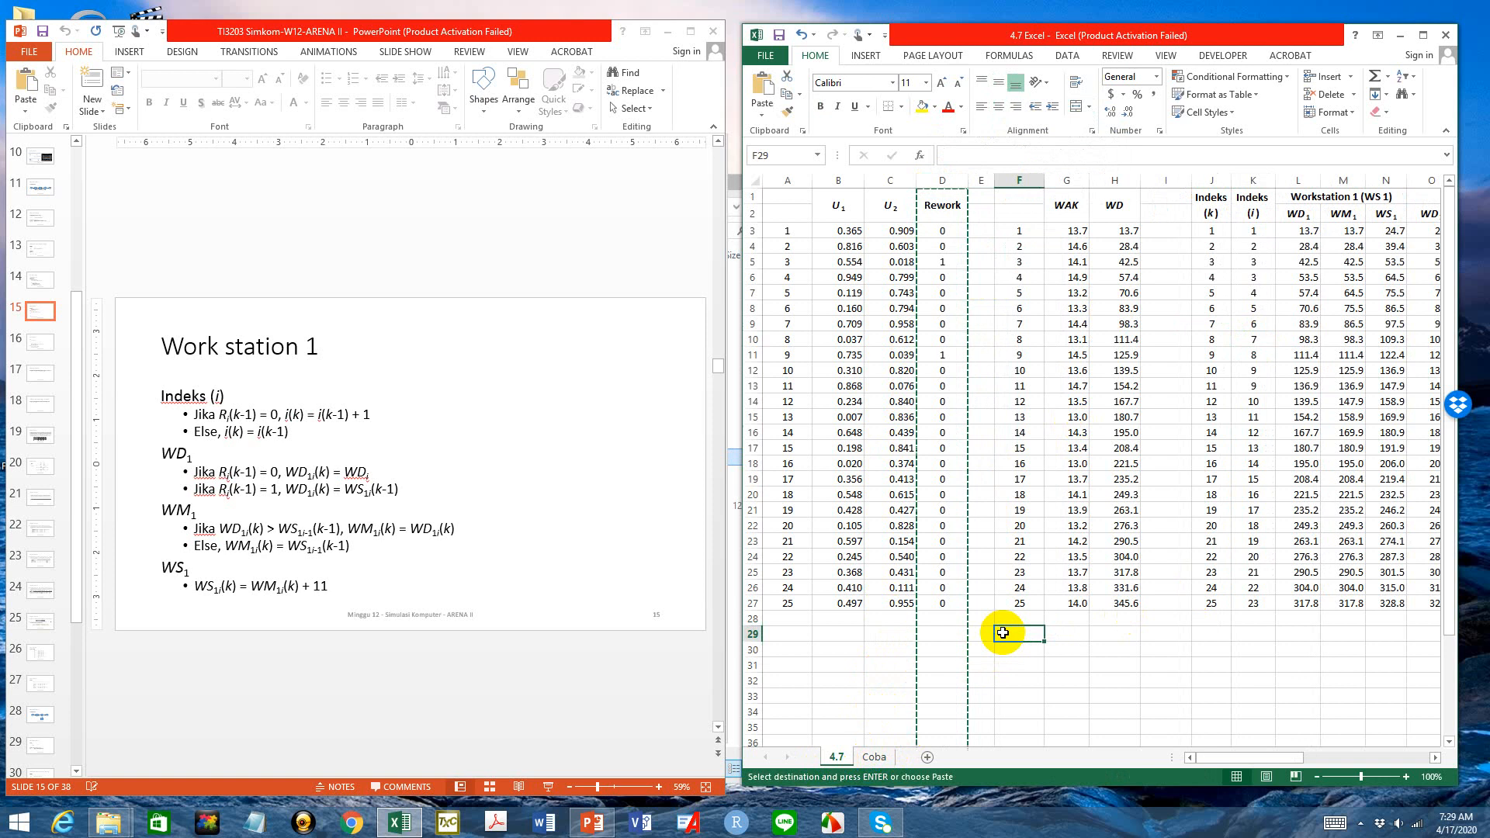
{"action": "key", "text": "Escape"}
{"action": "left_click", "coordinate": [874, 754]}
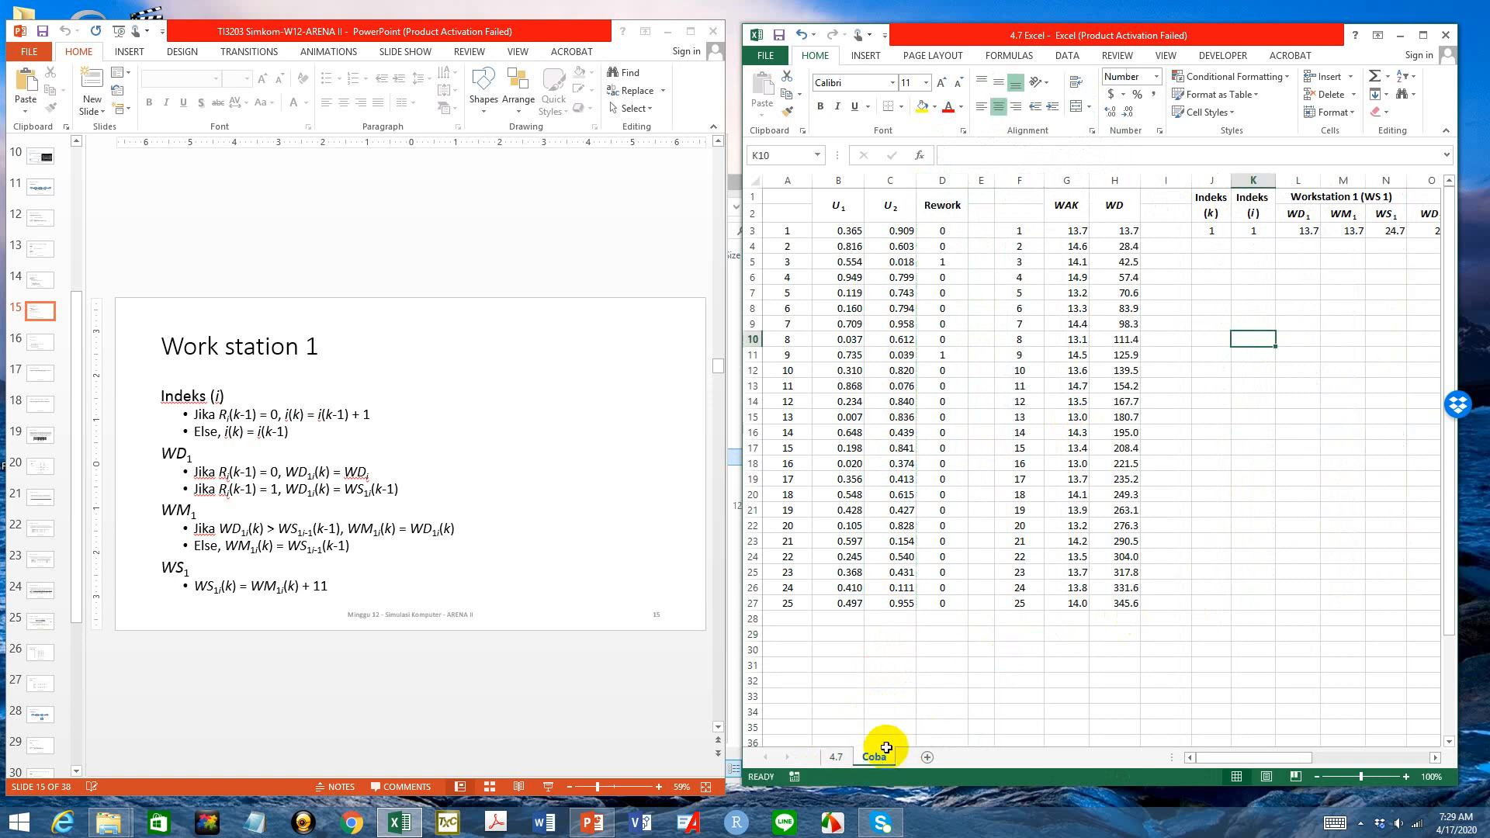
Maximize the workbook window and check the first simulation and part index cells, J3 and K3, in the Coba sheet
{"action": "mouse_move", "coordinate": [1209, 757]}
{"action": "left_mouse_down"}
{"action": "mouse_move", "coordinate": [1253, 762]}
{"action": "mouse_move", "coordinate": [1200, 763]}
{"action": "left_mouse_up"}
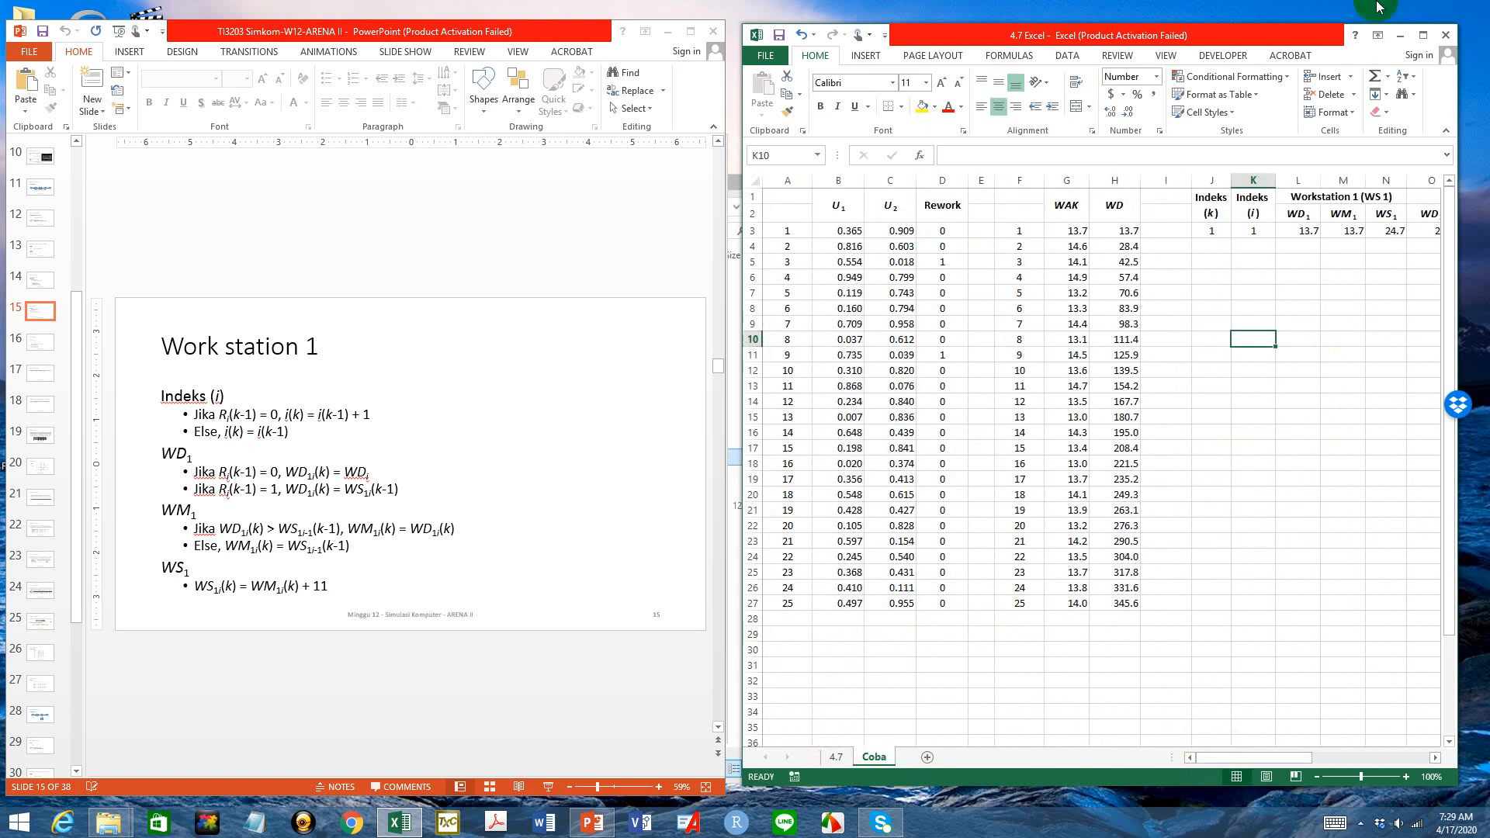
{"action": "left_click", "coordinate": [1423, 35]}
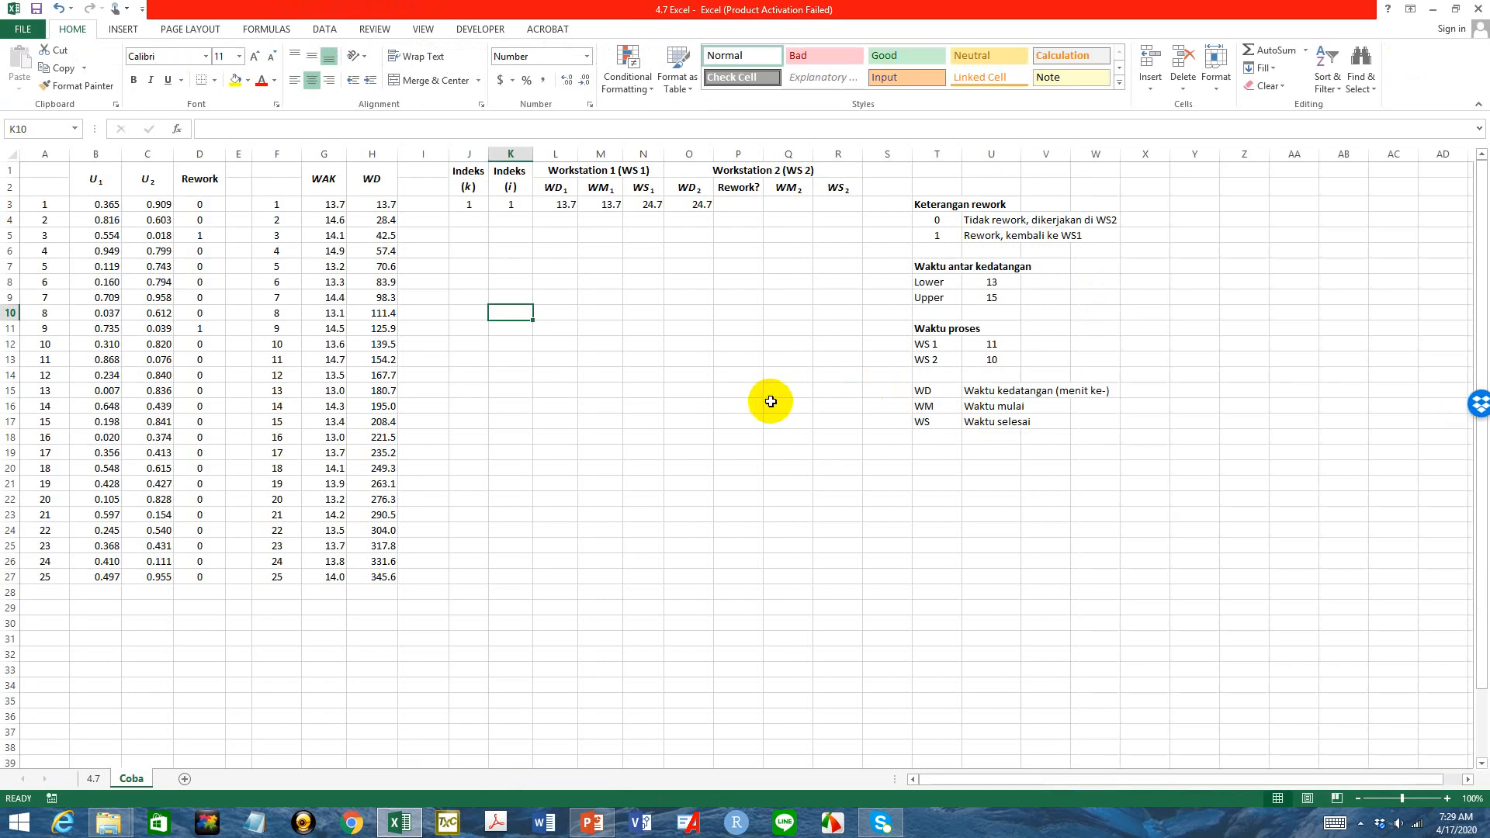
{"action": "left_click", "coordinate": [470, 206]}
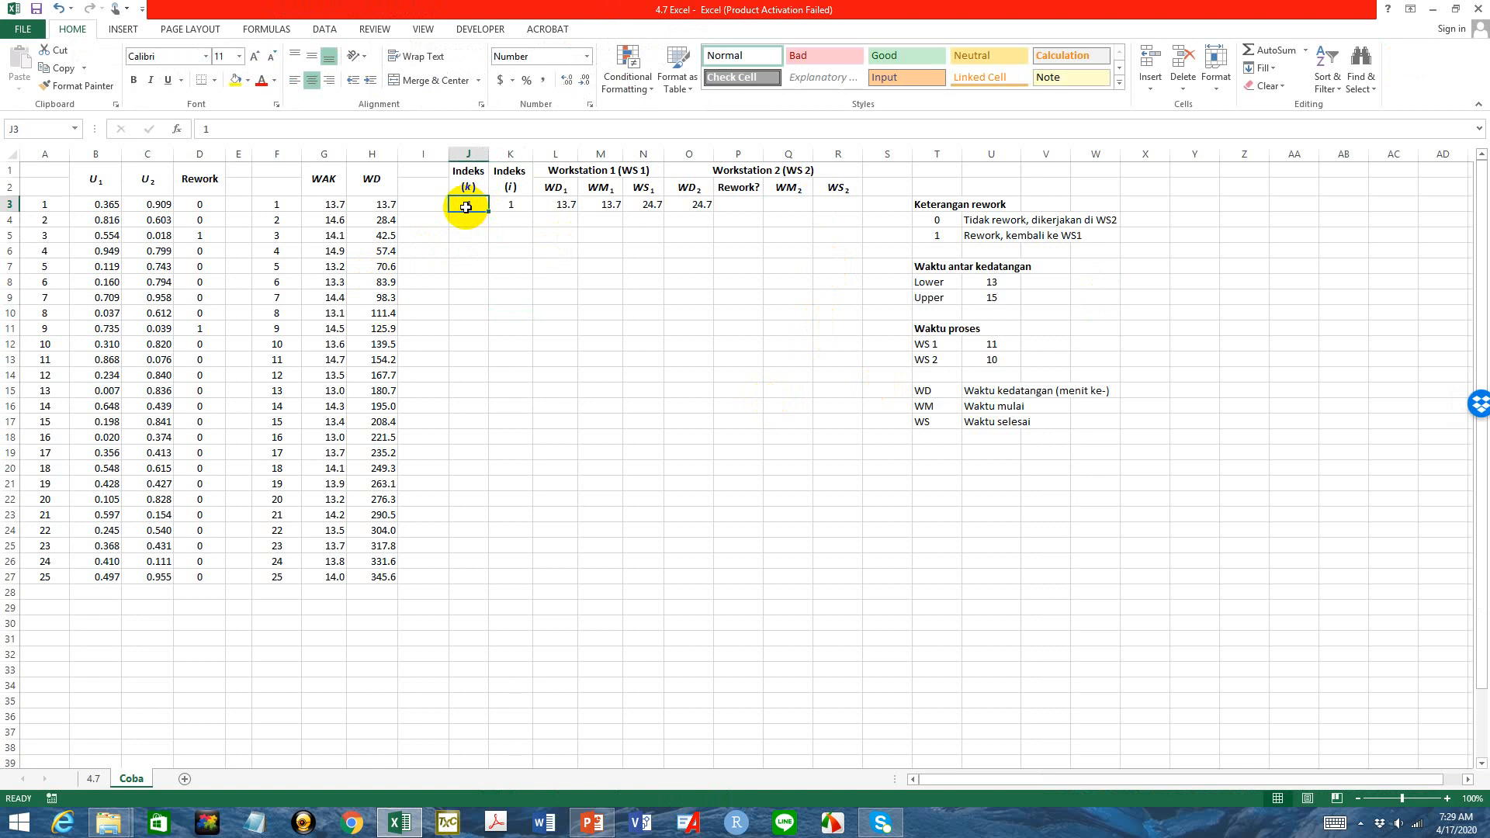
{"action": "left_click", "coordinate": [502, 207]}
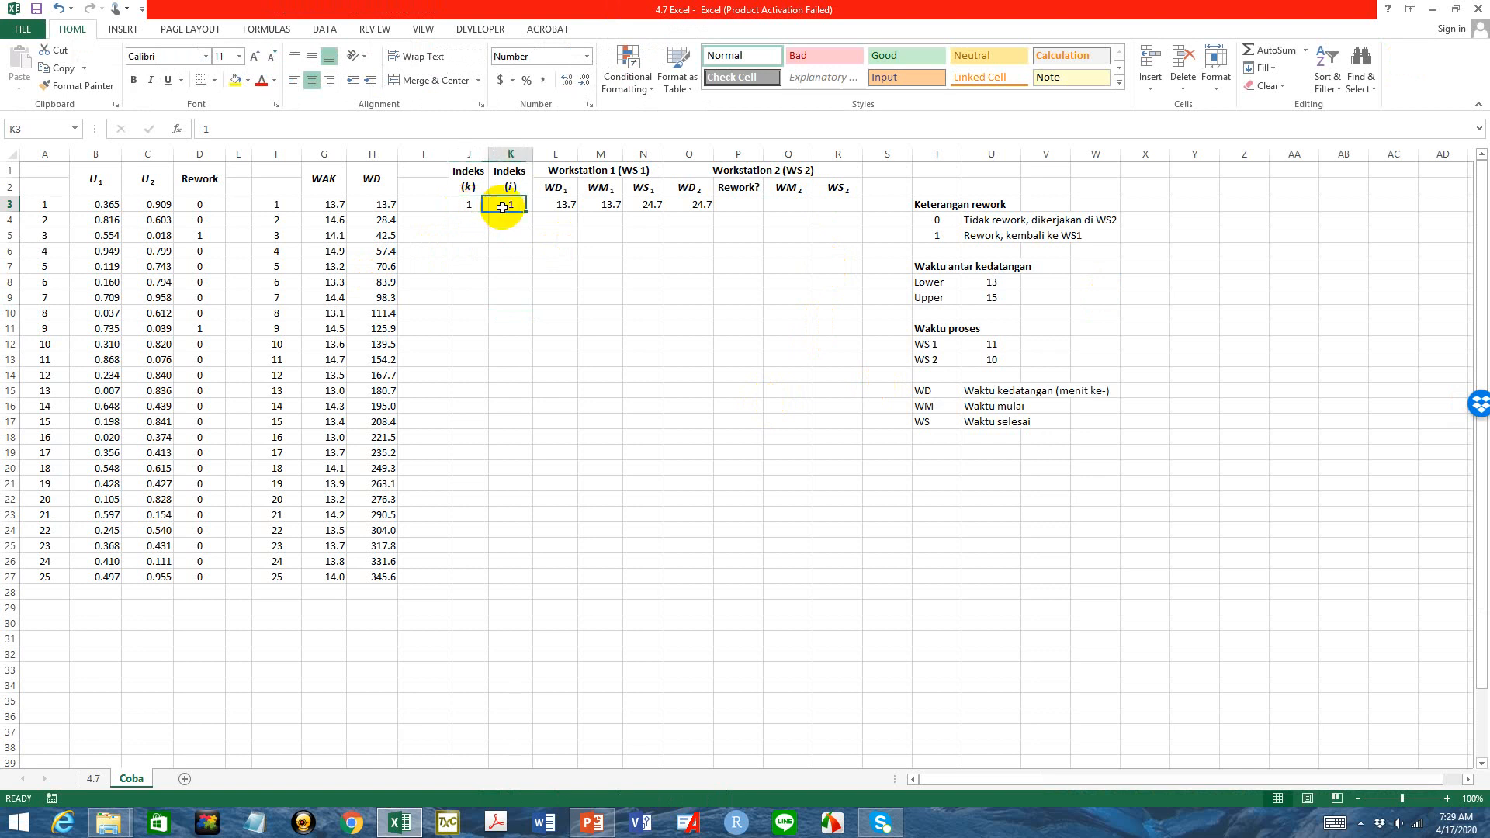
In the 4.7 sheet, change the header in J1 to "Indeks part (k)" and widen column J to fit it
{"action": "left_click", "coordinate": [95, 779]}
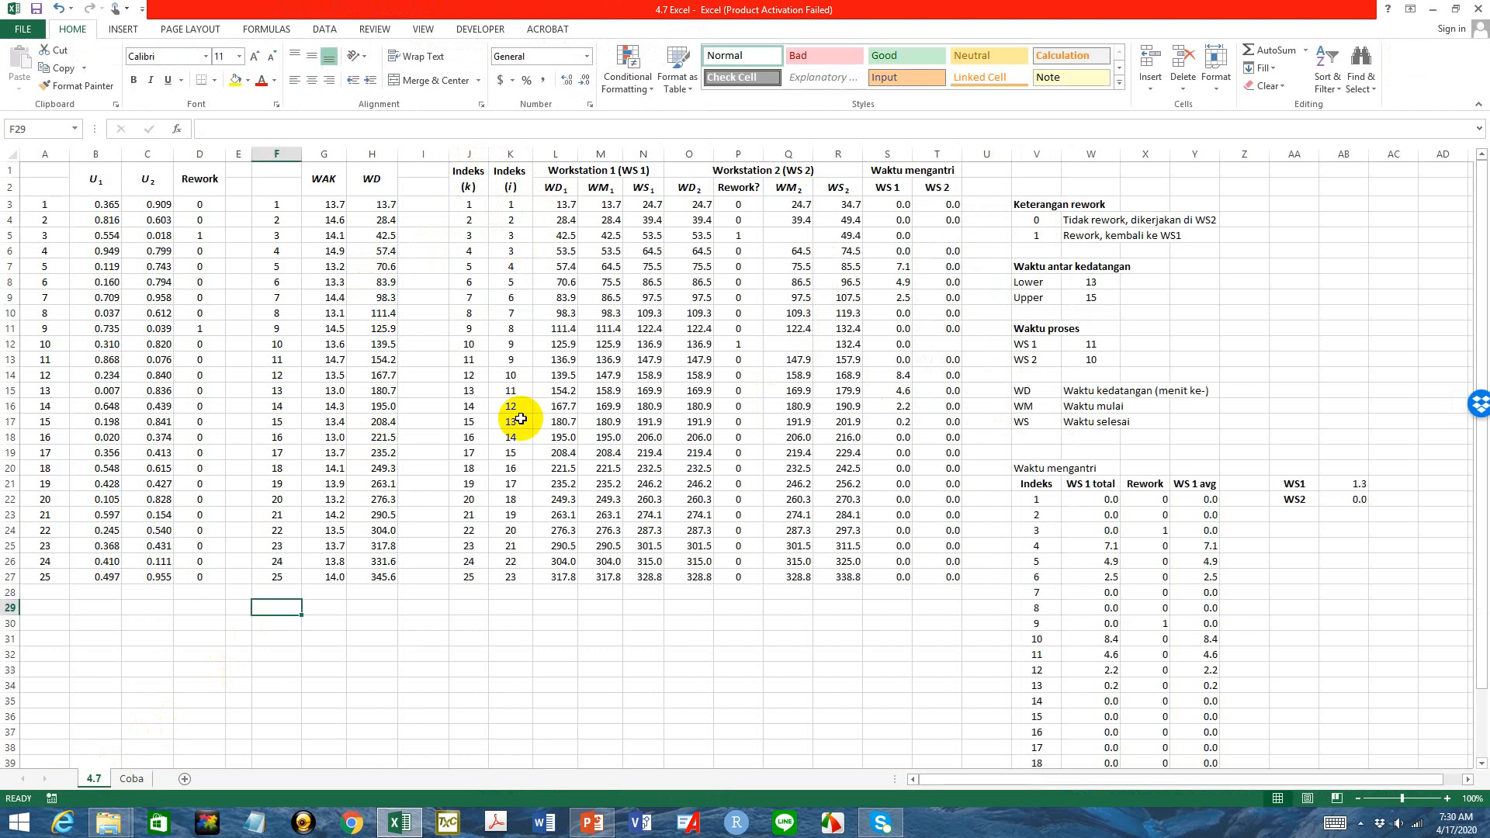
{"action": "left_click", "coordinate": [481, 171]}
{"action": "double_click", "coordinate": [481, 170]}
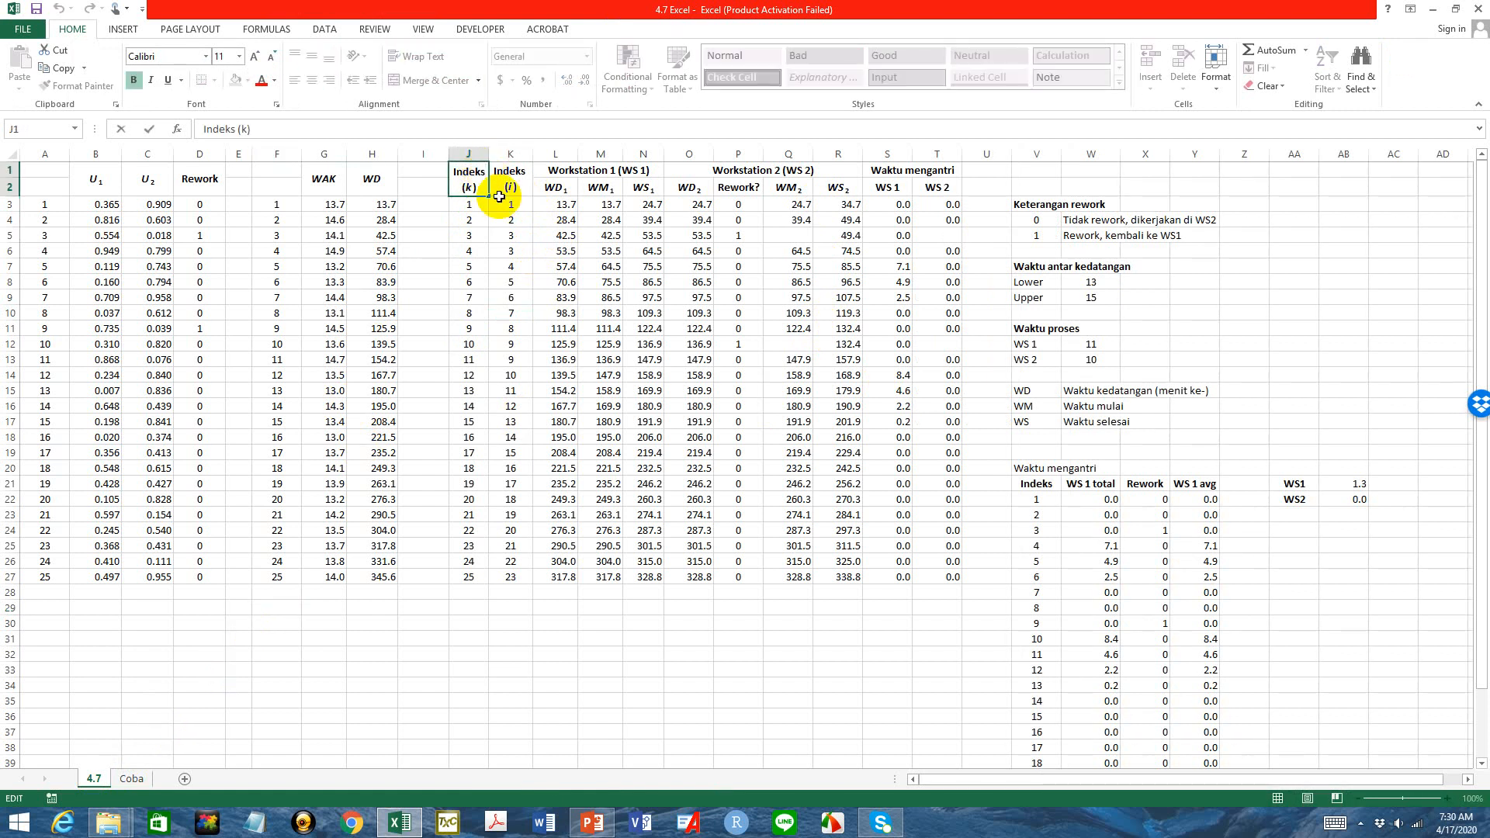
{"action": "type", "text": "part"}
{"action": "key", "text": "Return"}
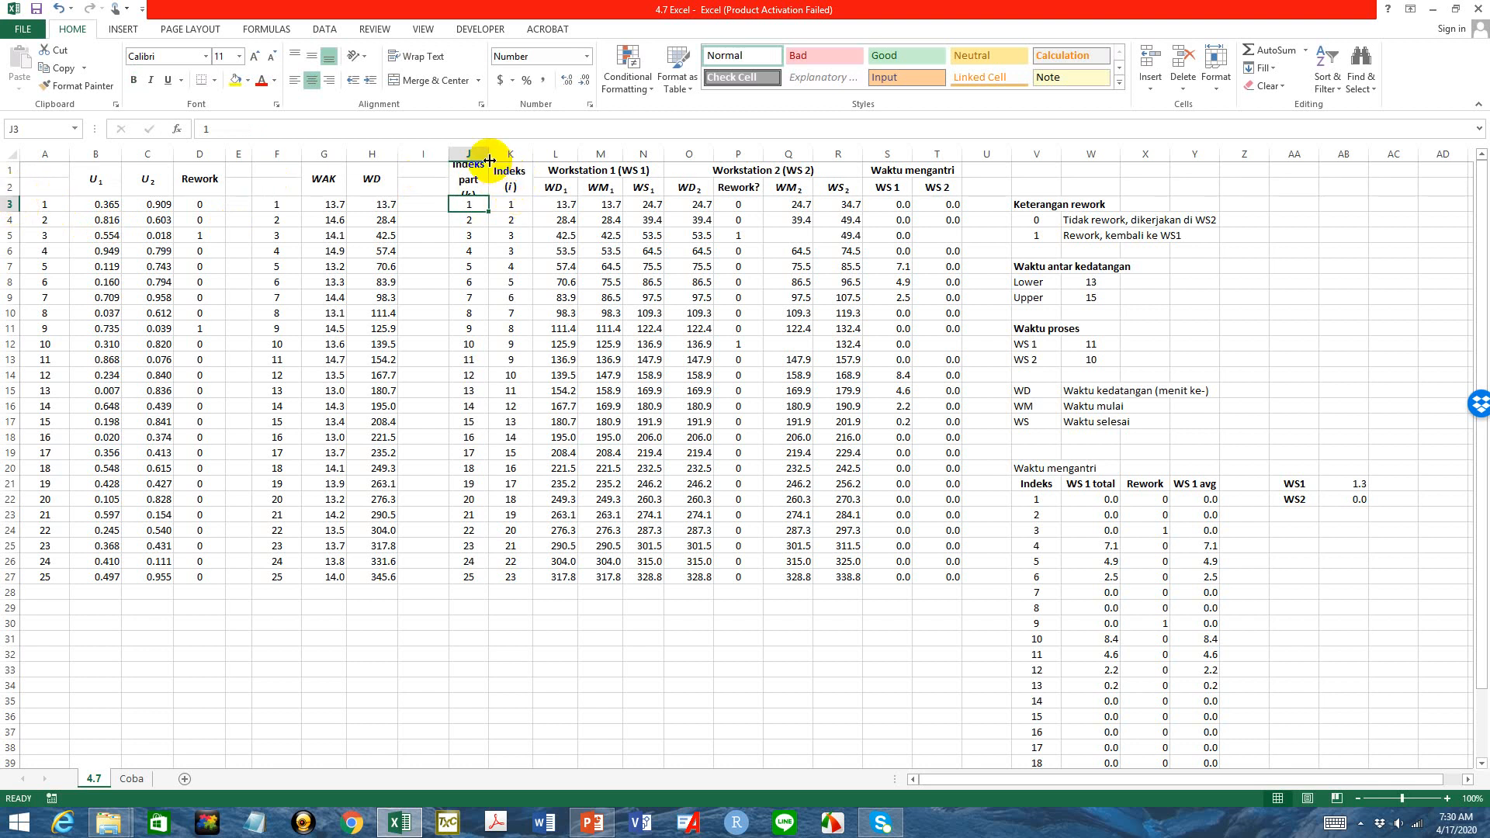
{"action": "left_click_drag", "start_coordinate": [489, 155], "coordinate": [501, 158]}
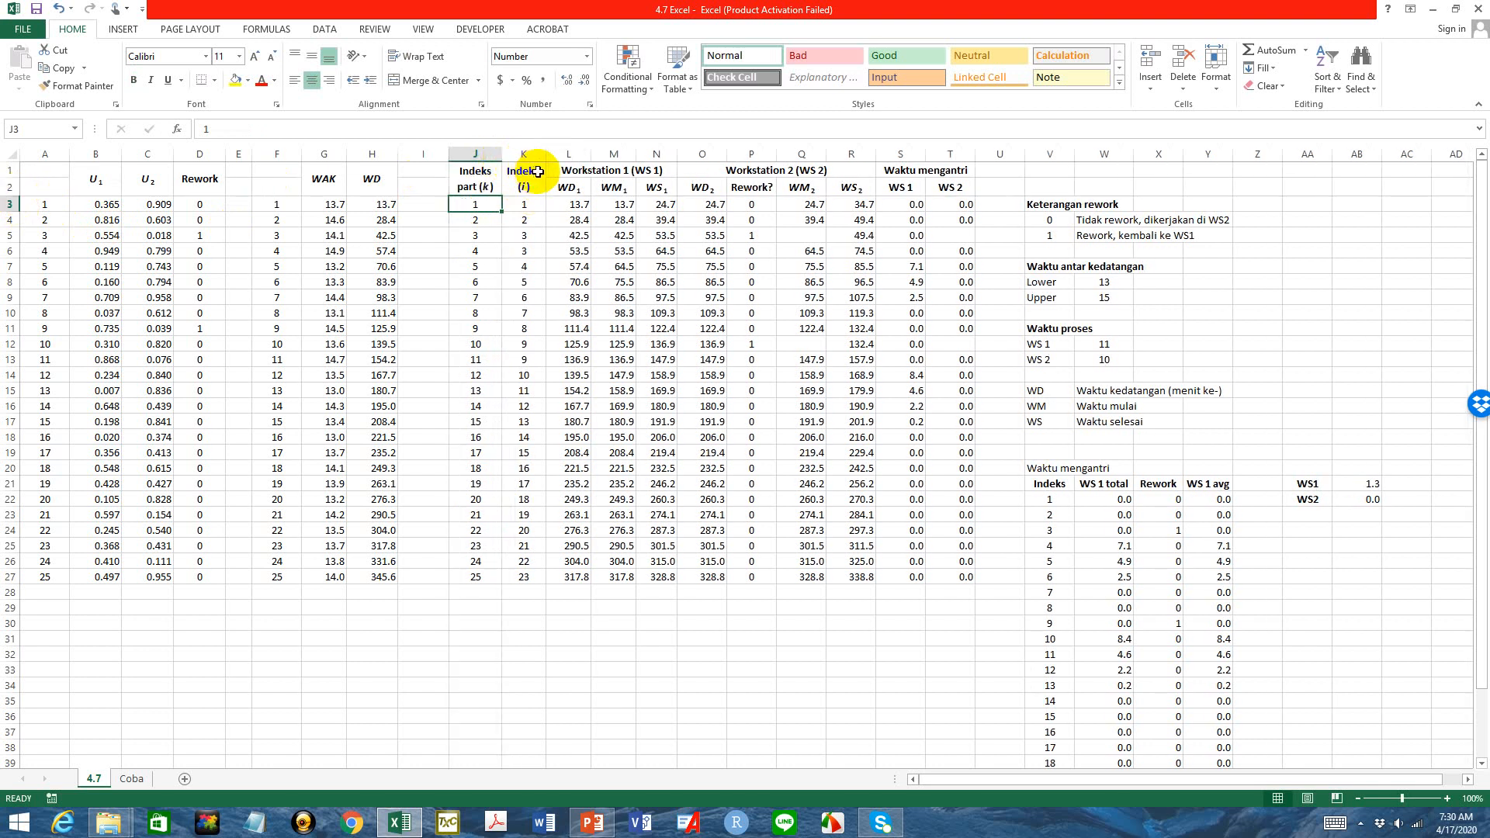
Replace "part" with "sim." in the J1 header so that it reads "Indeks sim. (k)"
{"action": "left_click", "coordinate": [467, 182]}
{"action": "double_click", "coordinate": [468, 180]}
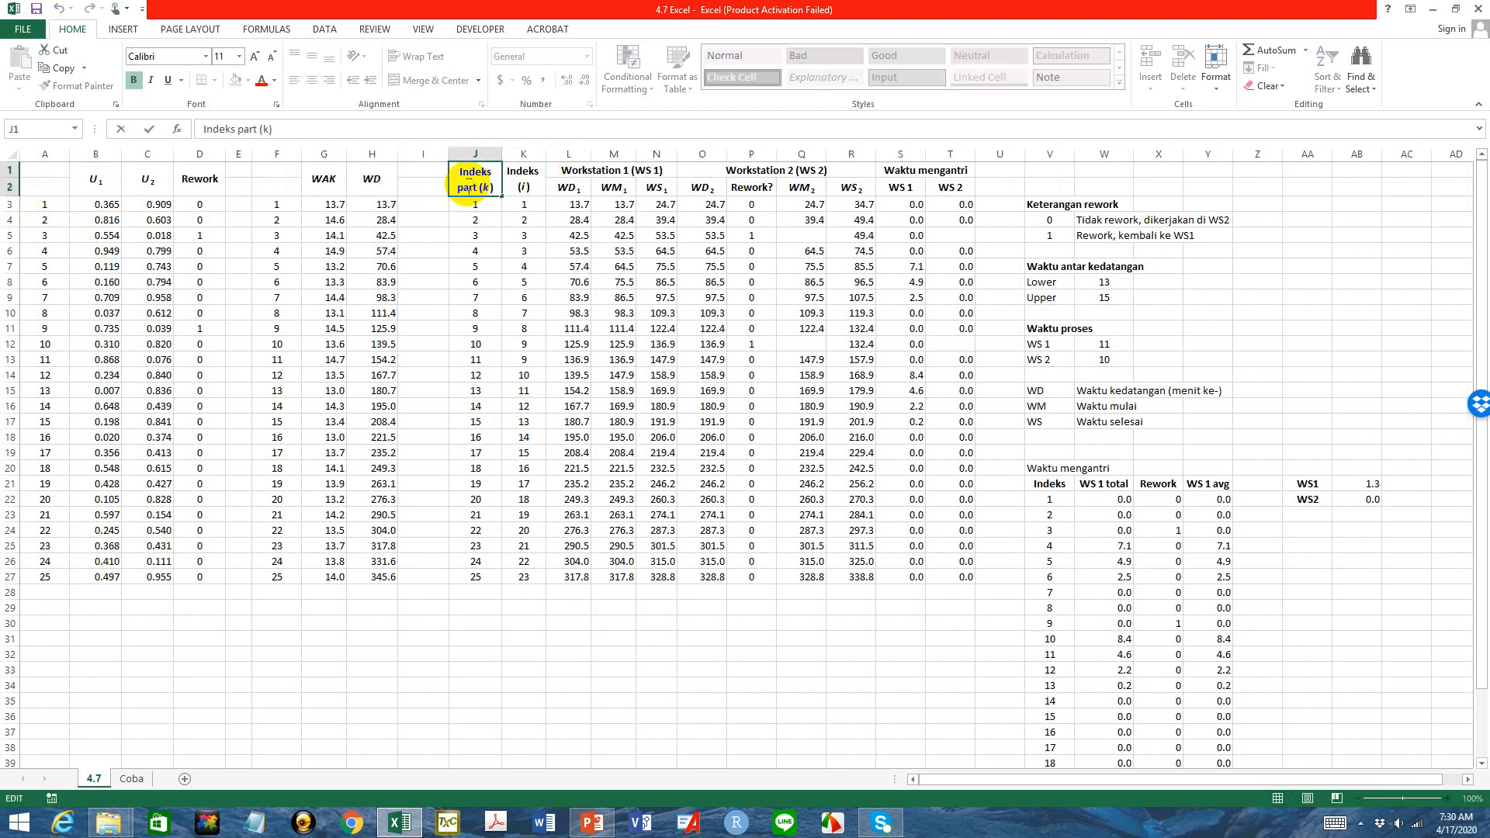
{"action": "double_click", "coordinate": [469, 184]}
{"action": "type", "text": "sim."}
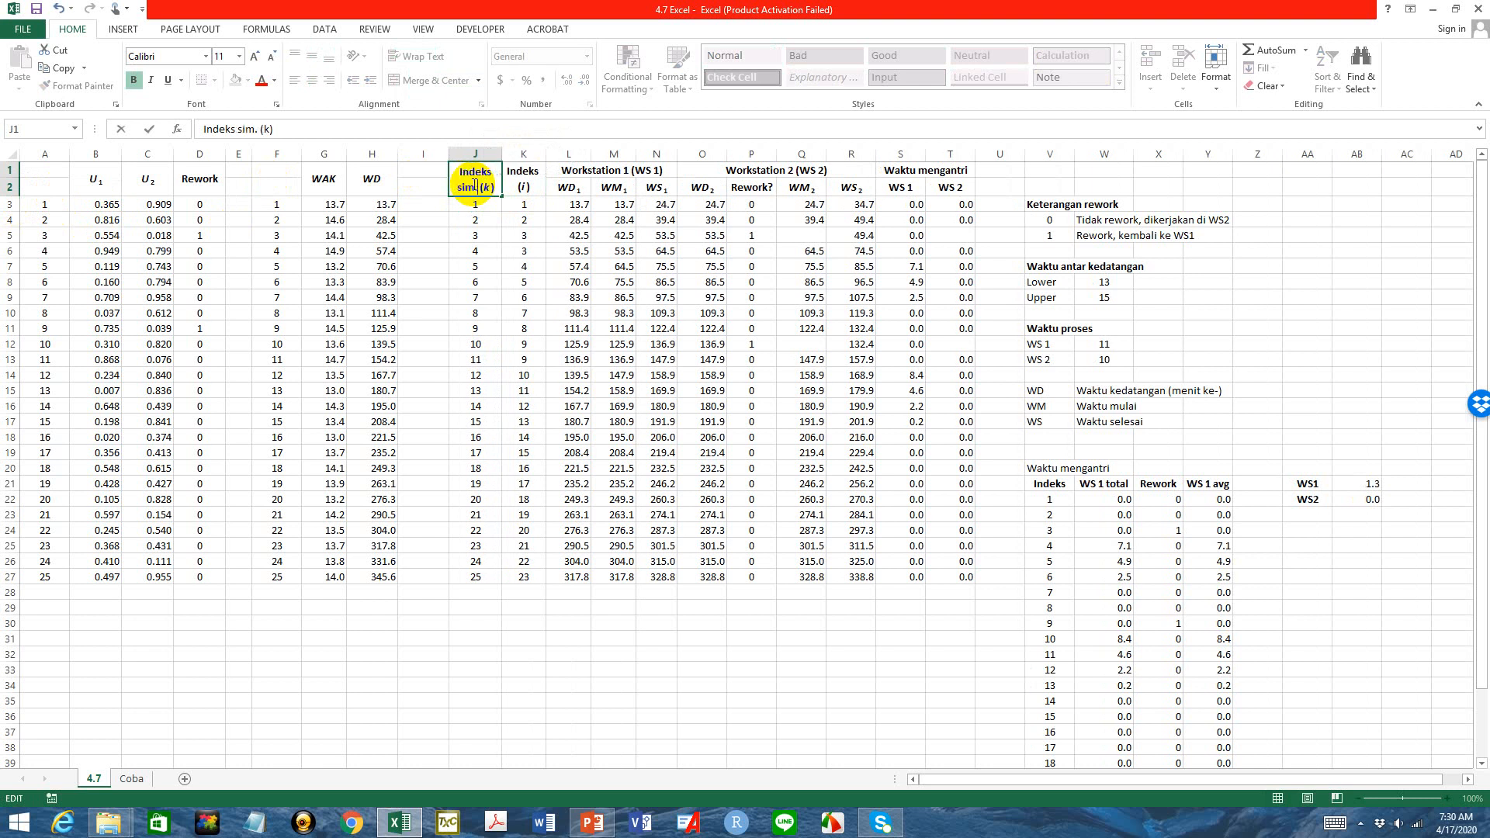
{"action": "key", "text": "Return"}
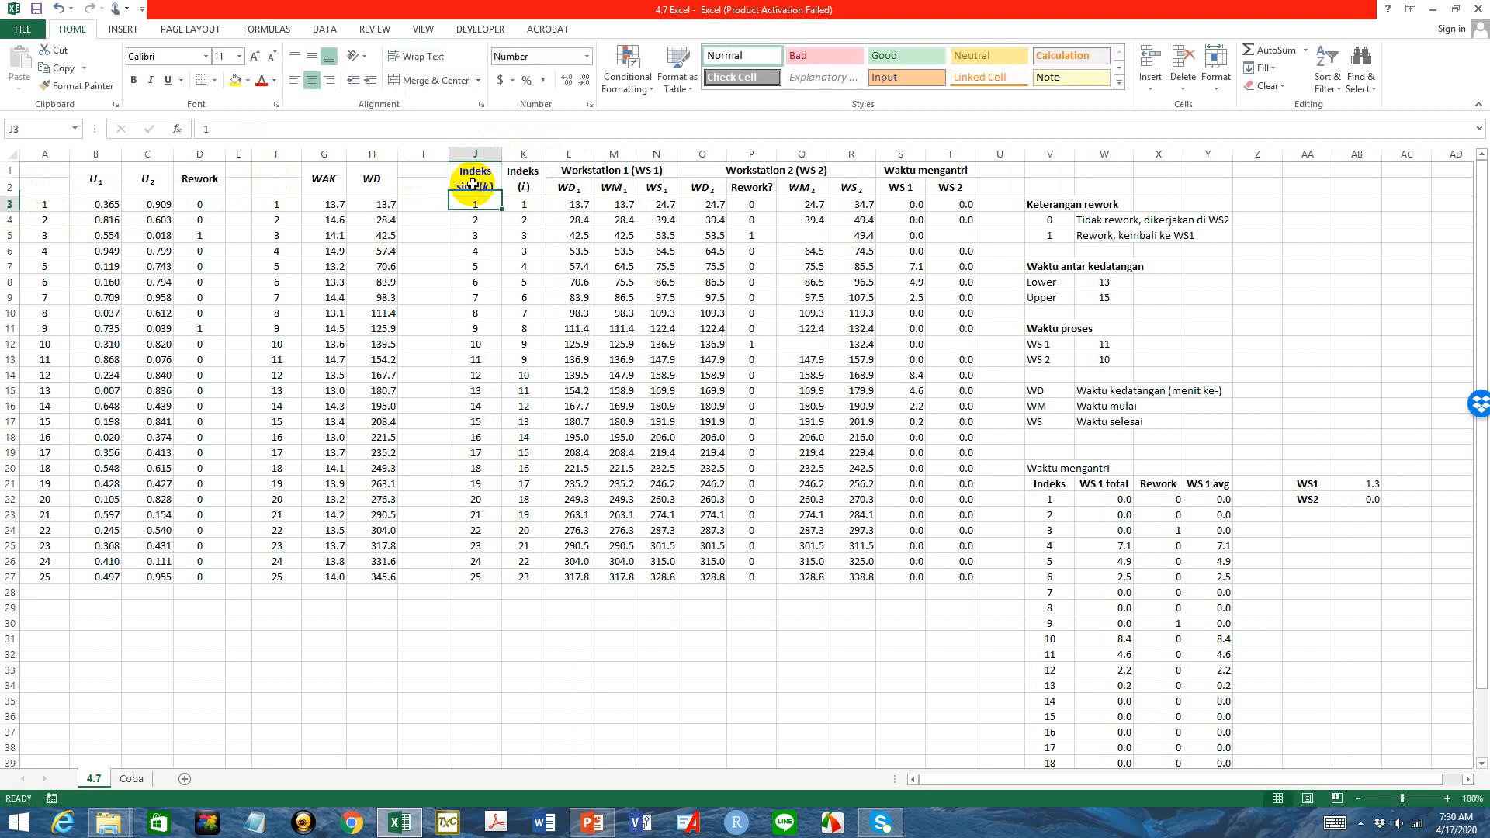
Change the header in K1 to "Indeks part (i)" and widen column K slightly
{"action": "double_click", "coordinate": [543, 177]}
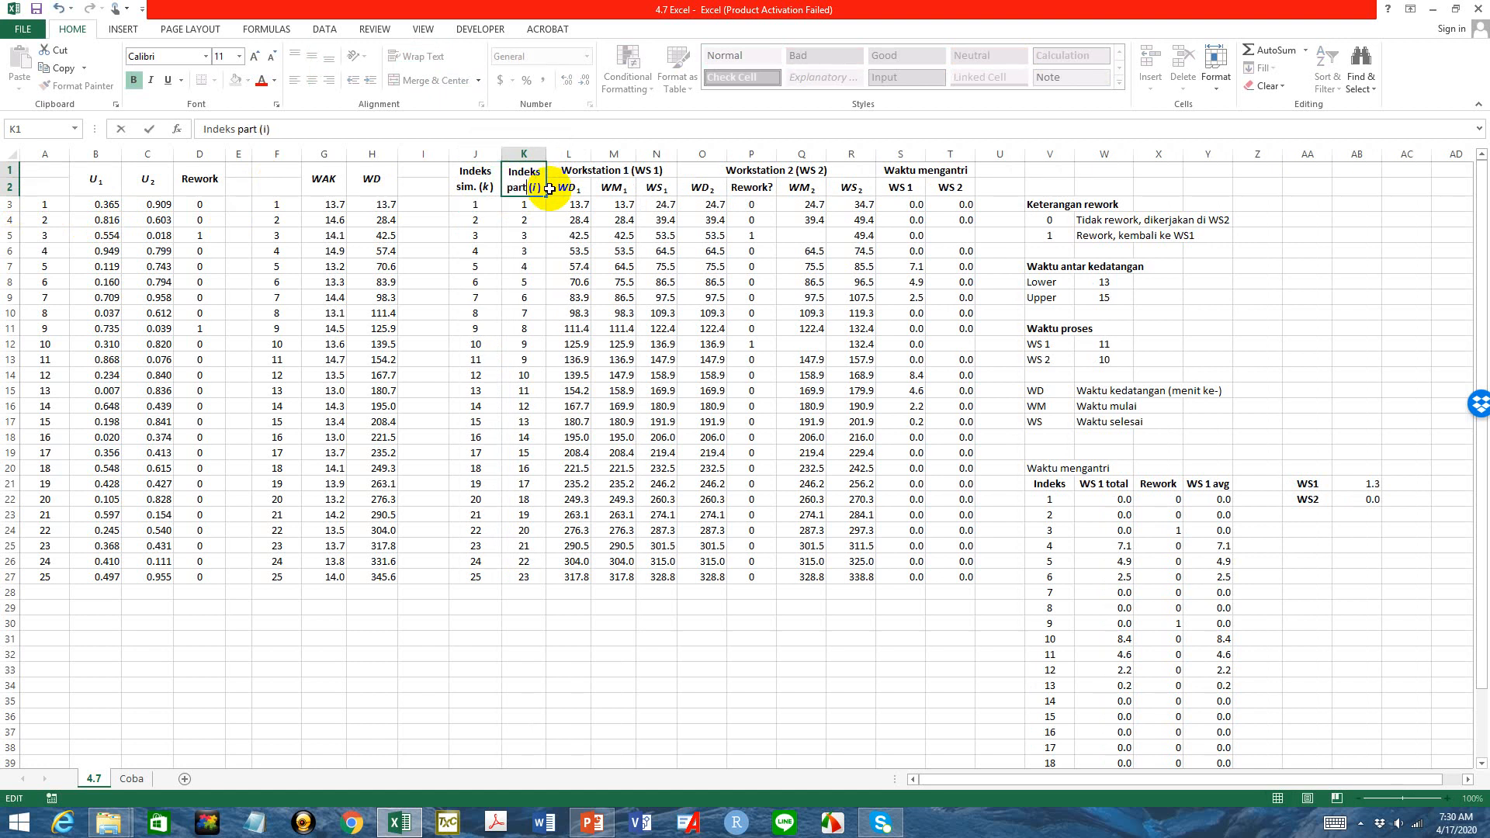
{"action": "key", "text": "Return"}
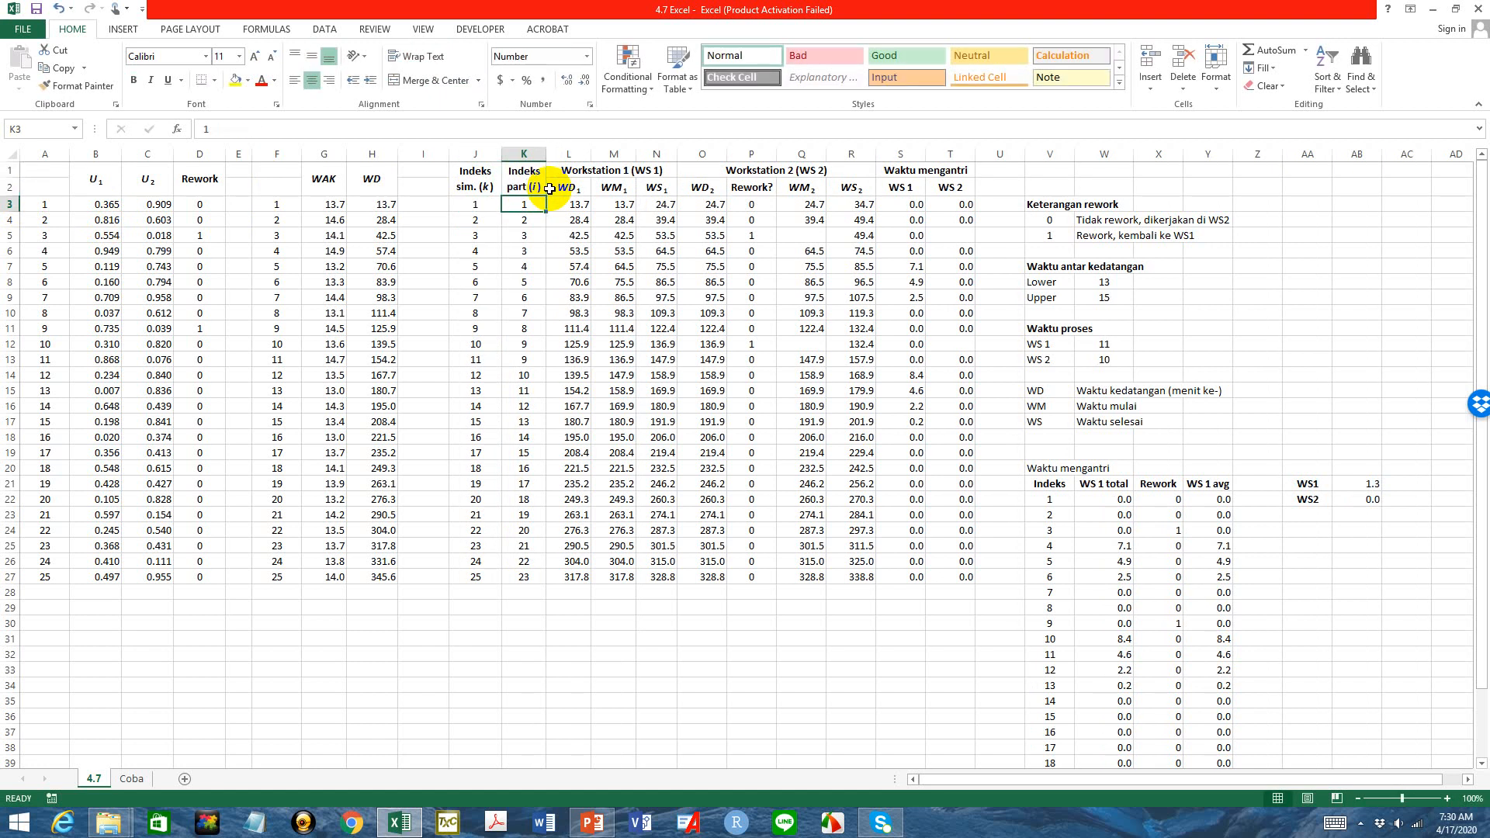
{"action": "left_click_drag", "start_coordinate": [543, 157], "coordinate": [512, 190]}
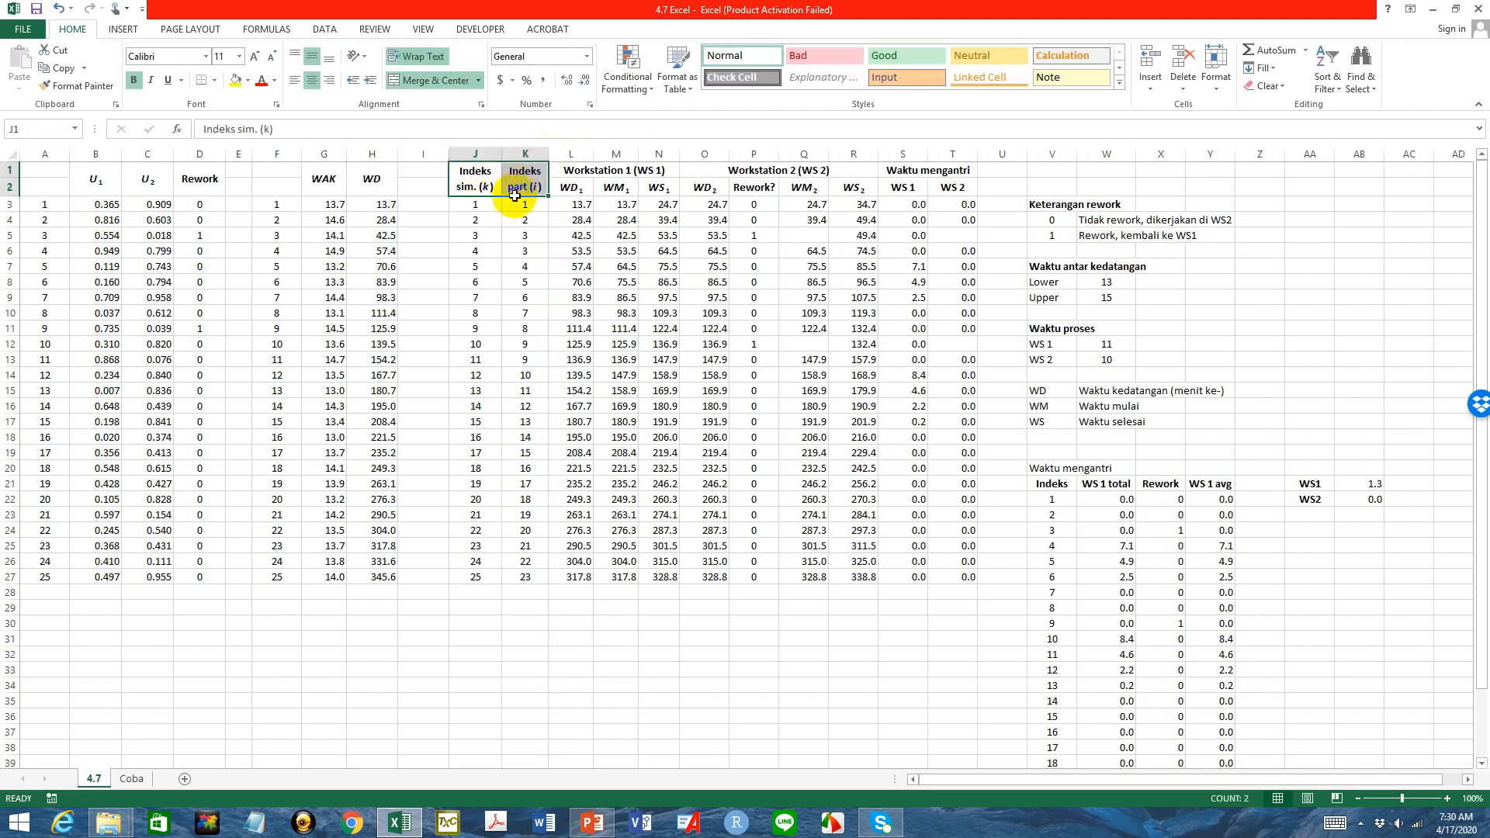
Copy the two index headers J1:K1 over the matching headers in the Coba sheet and widen column J there to fit
{"action": "key", "text": "ctrl+c"}
{"action": "left_click", "coordinate": [131, 778]}
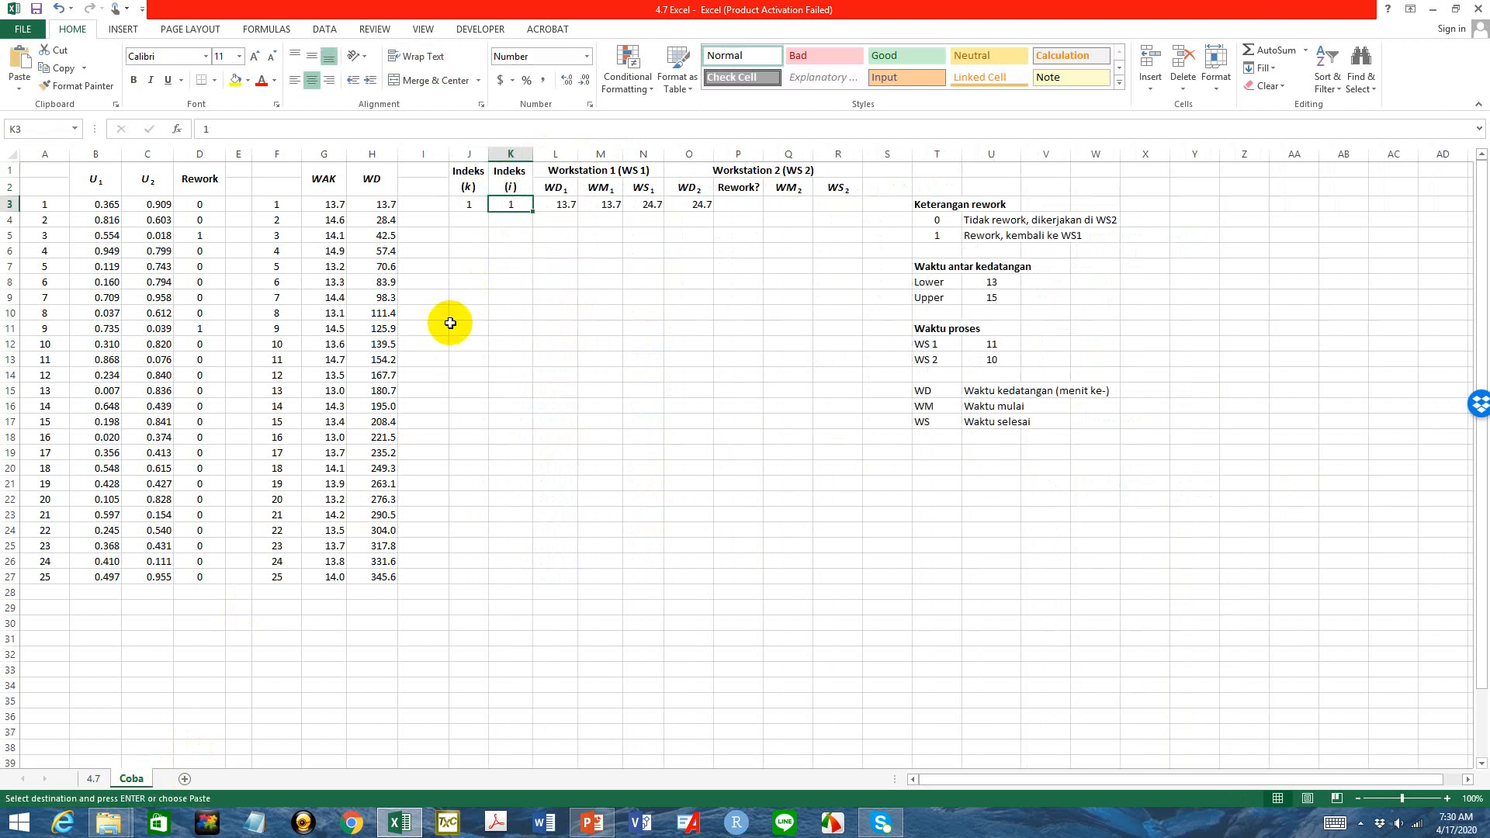
{"action": "left_click", "coordinate": [468, 184]}
{"action": "key", "text": "ctrl+v"}
{"action": "left_click", "coordinate": [541, 249]}
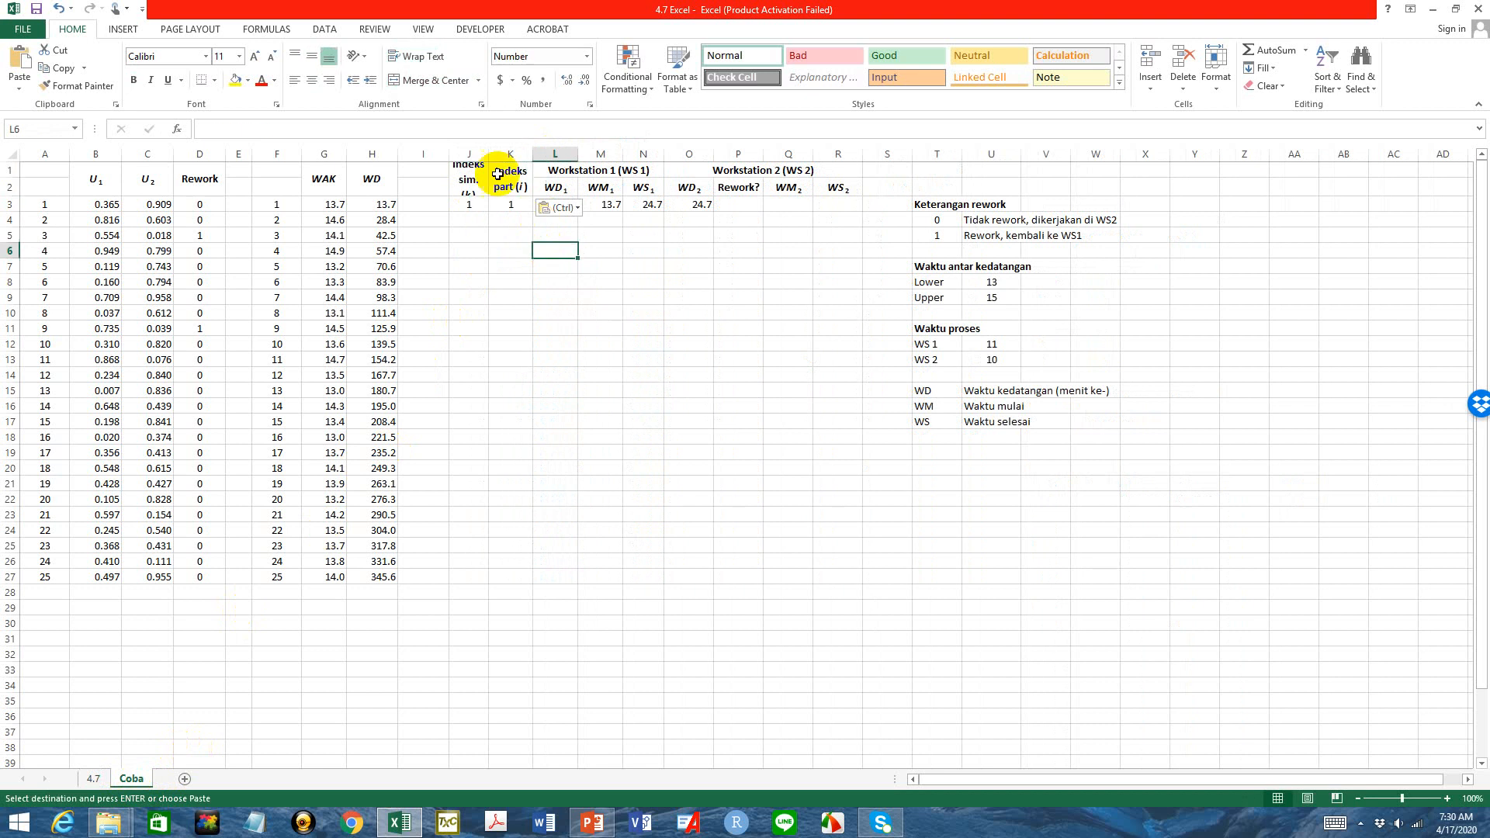
{"action": "left_click_drag", "start_coordinate": [489, 154], "coordinate": [498, 155]}
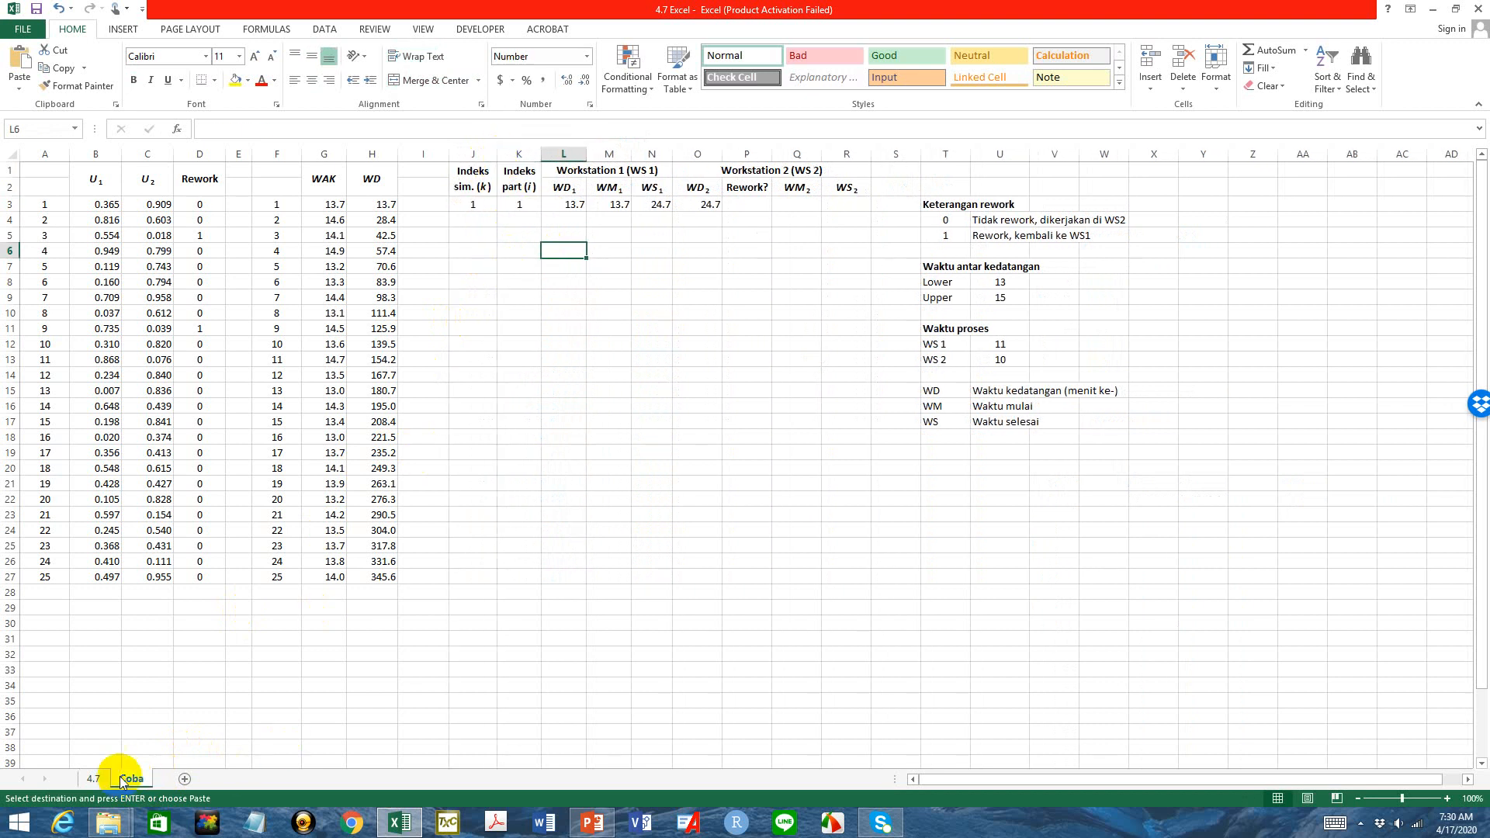
Check the index columns in the 4.7 sheet, then return to the Coba sheet and cancel the pending copy
{"action": "left_click", "coordinate": [93, 778]}
{"action": "left_click", "coordinate": [524, 612]}
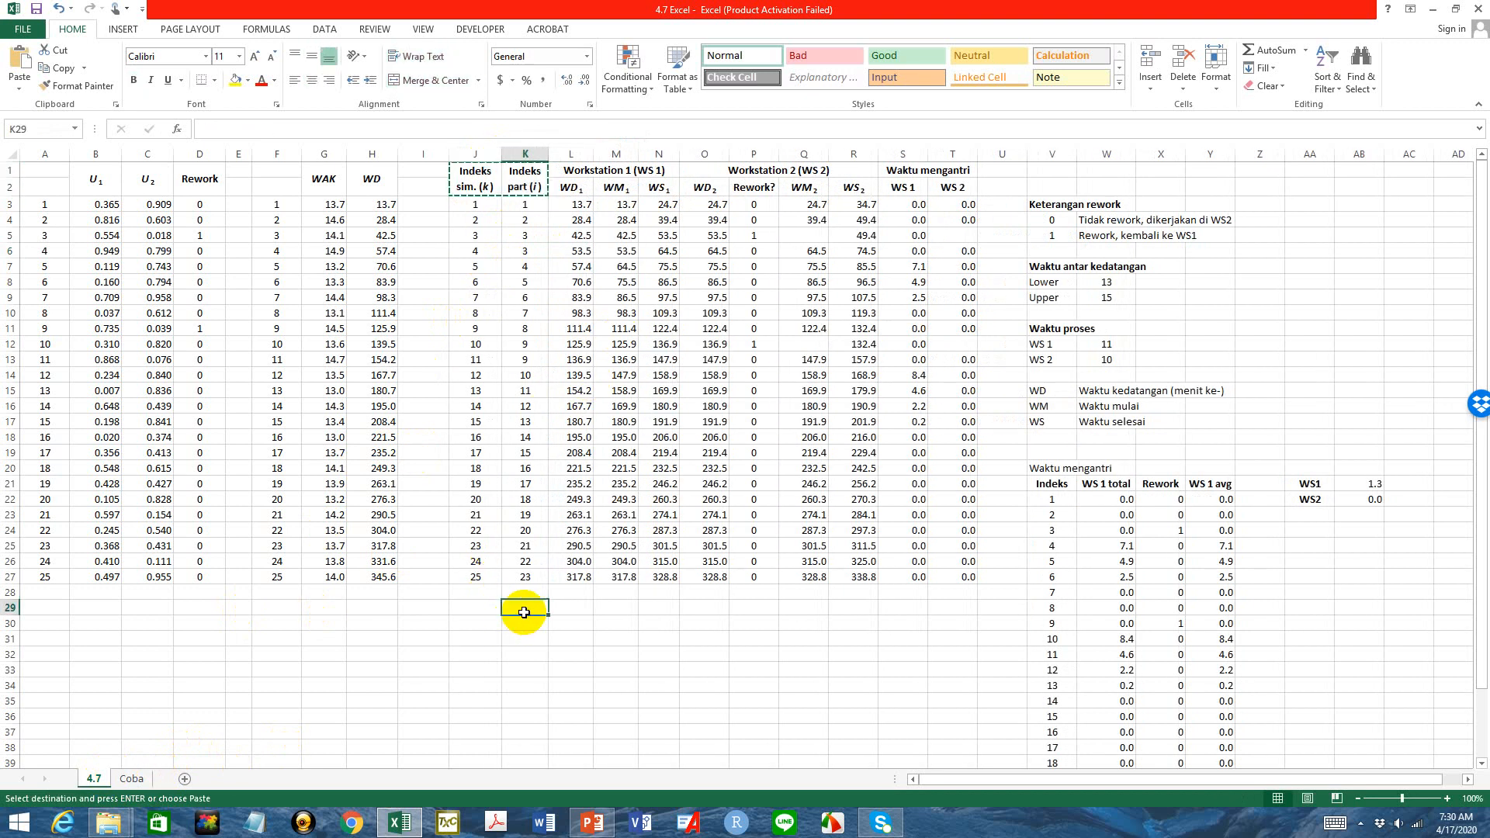
{"action": "left_click", "coordinate": [132, 779]}
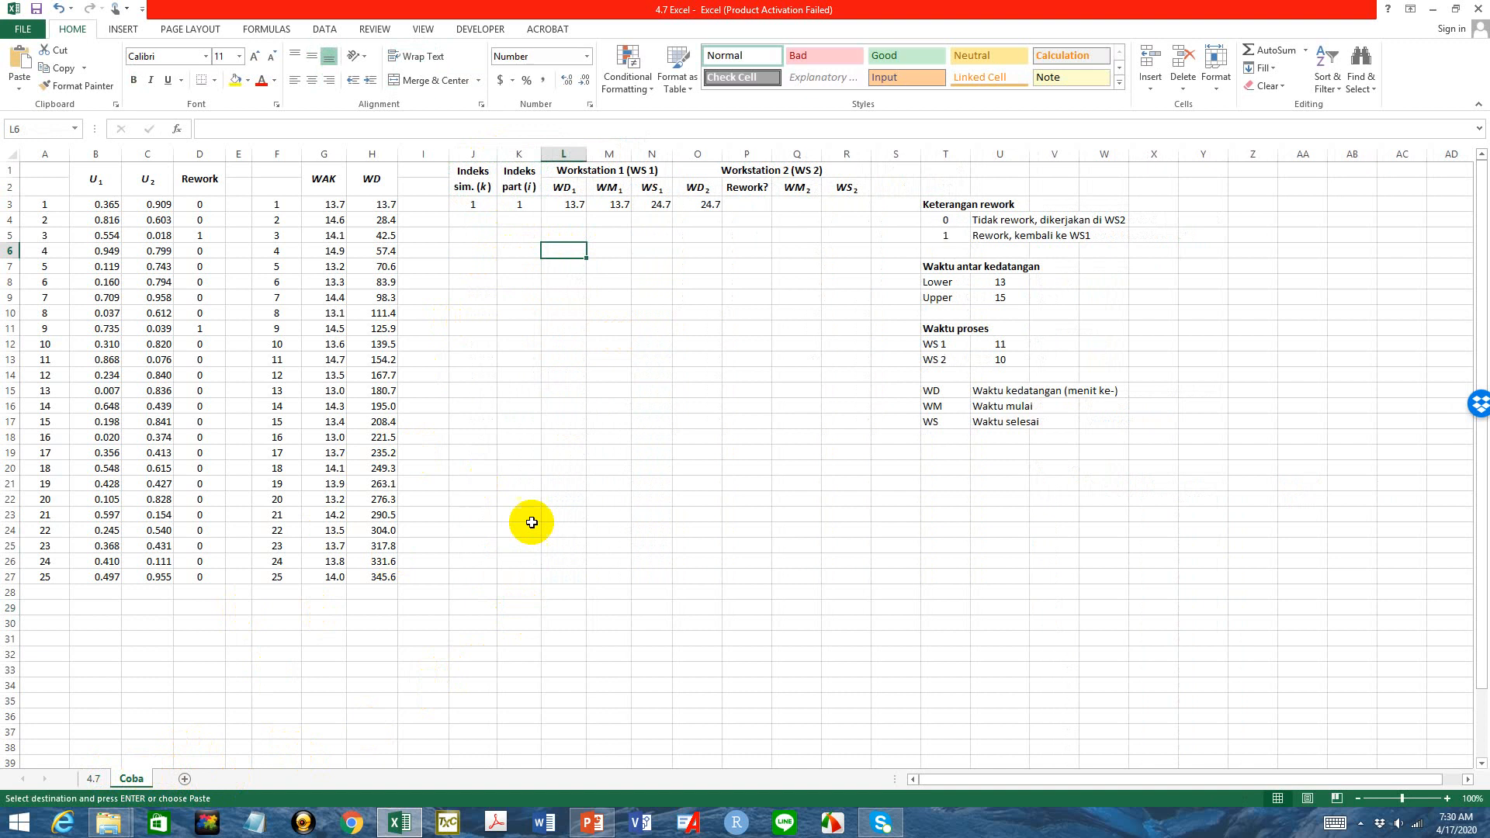
{"action": "key", "text": "Escape"}
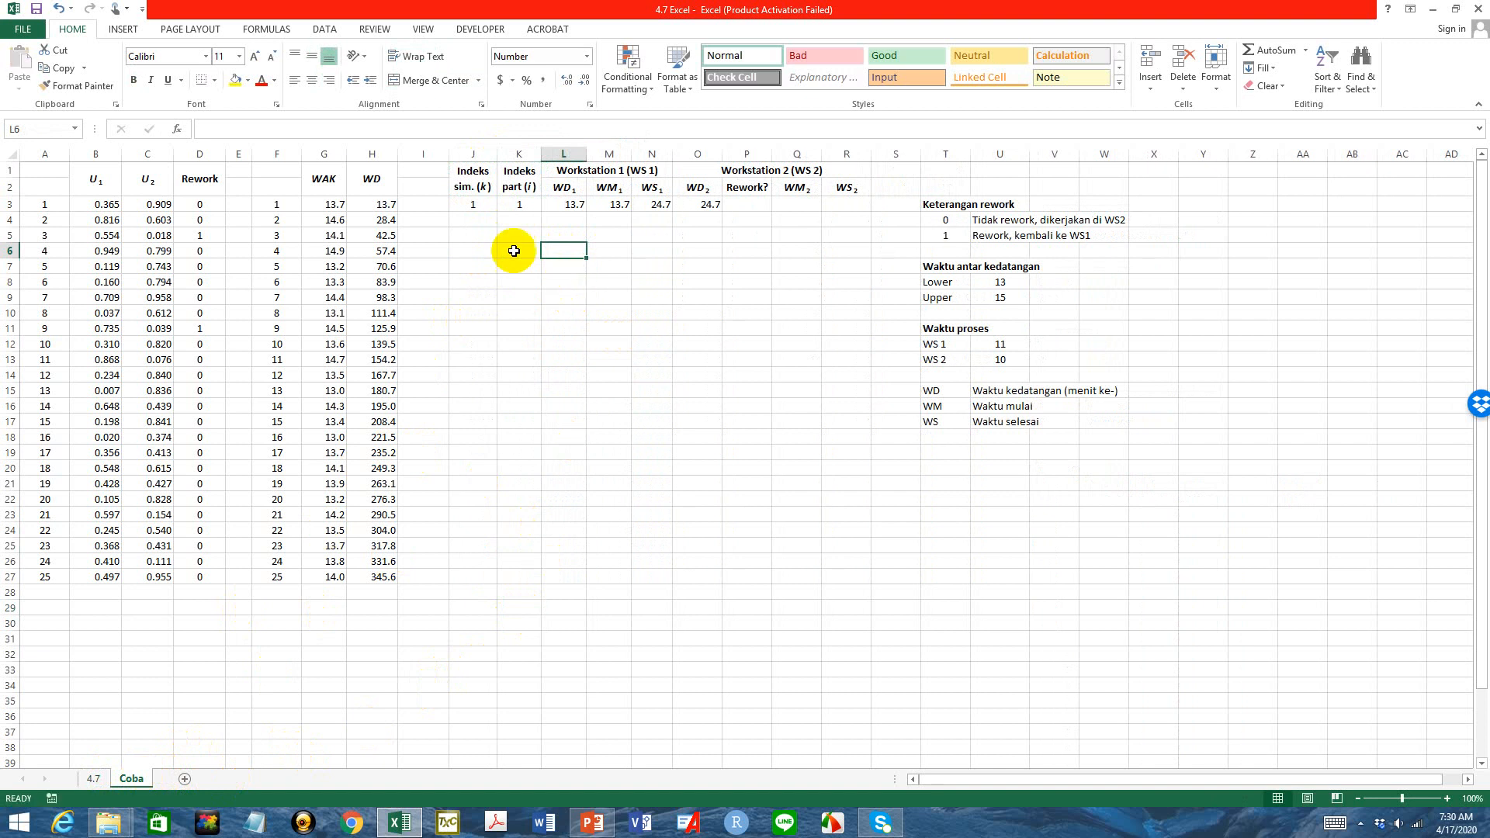
Review row 3 of the Coba simulation table, checking both indices, the Workstation 1 time formulas, WD2 and the Rework? cell
{"action": "left_click", "coordinate": [492, 205]}
{"action": "left_click", "coordinate": [528, 204]}
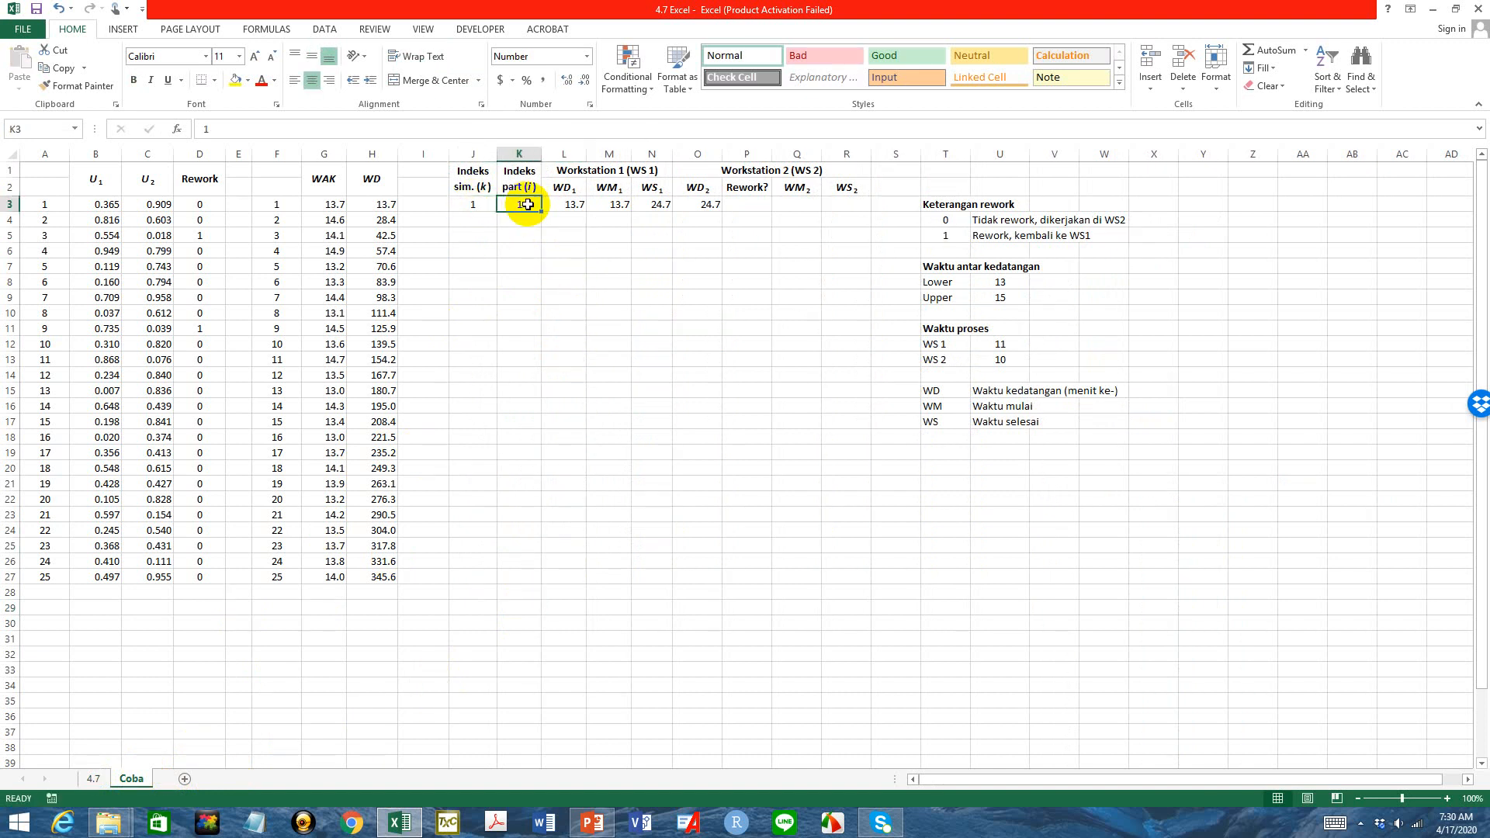
{"action": "left_click", "coordinate": [572, 205]}
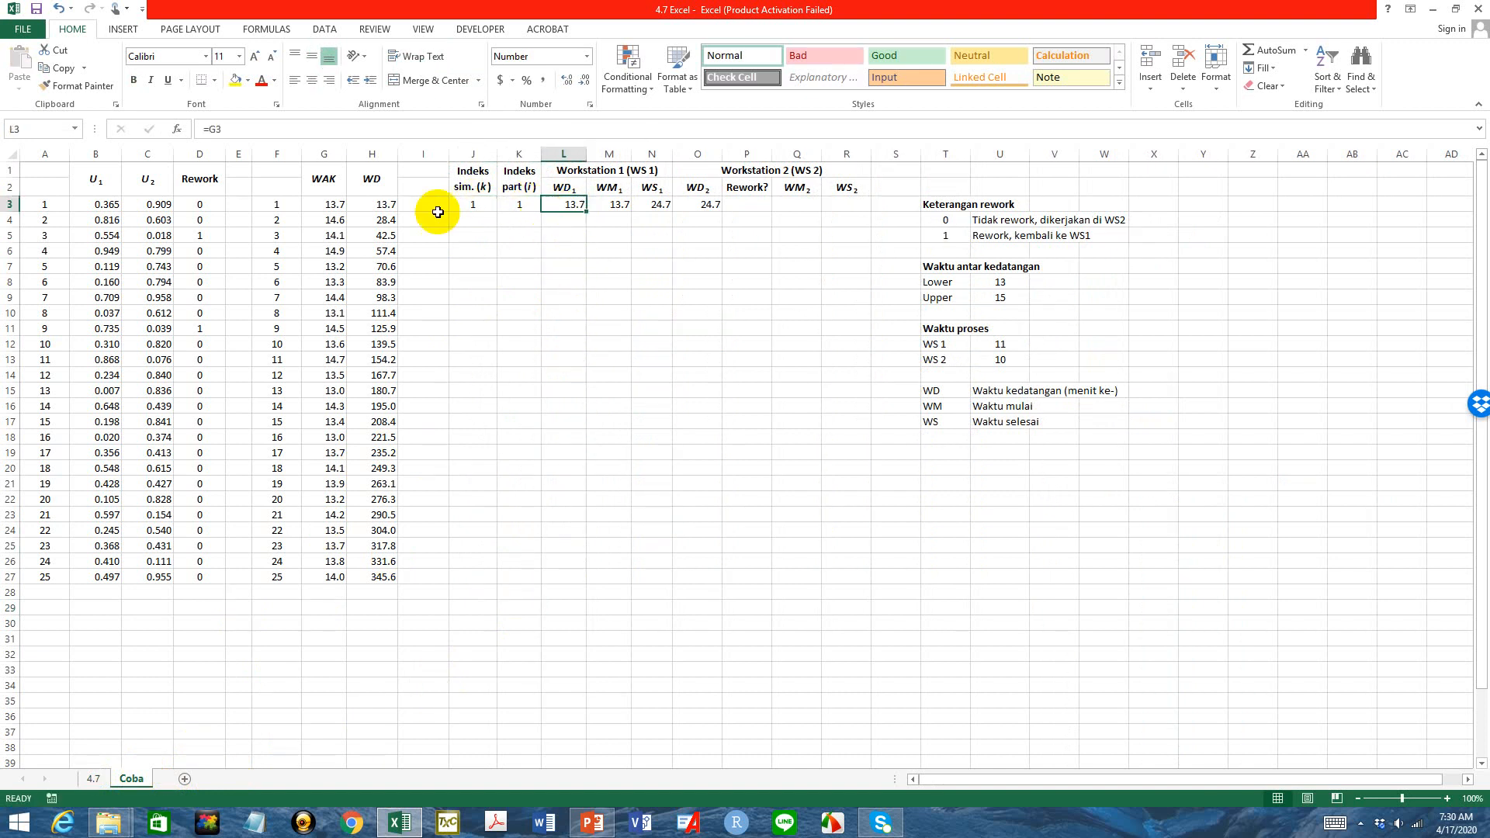
{"action": "left_click", "coordinate": [383, 207]}
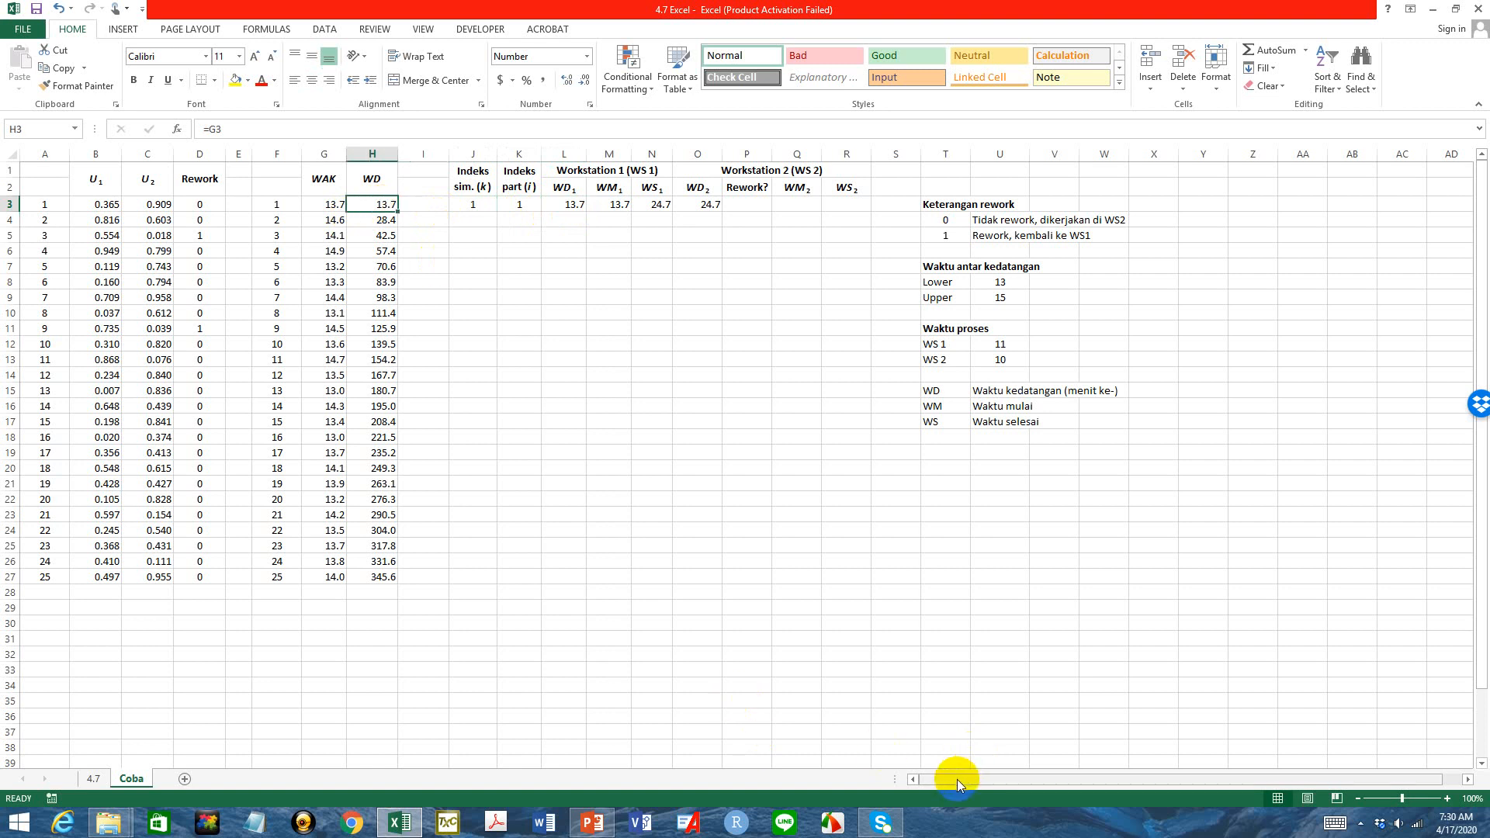
{"action": "left_click", "coordinate": [623, 207]}
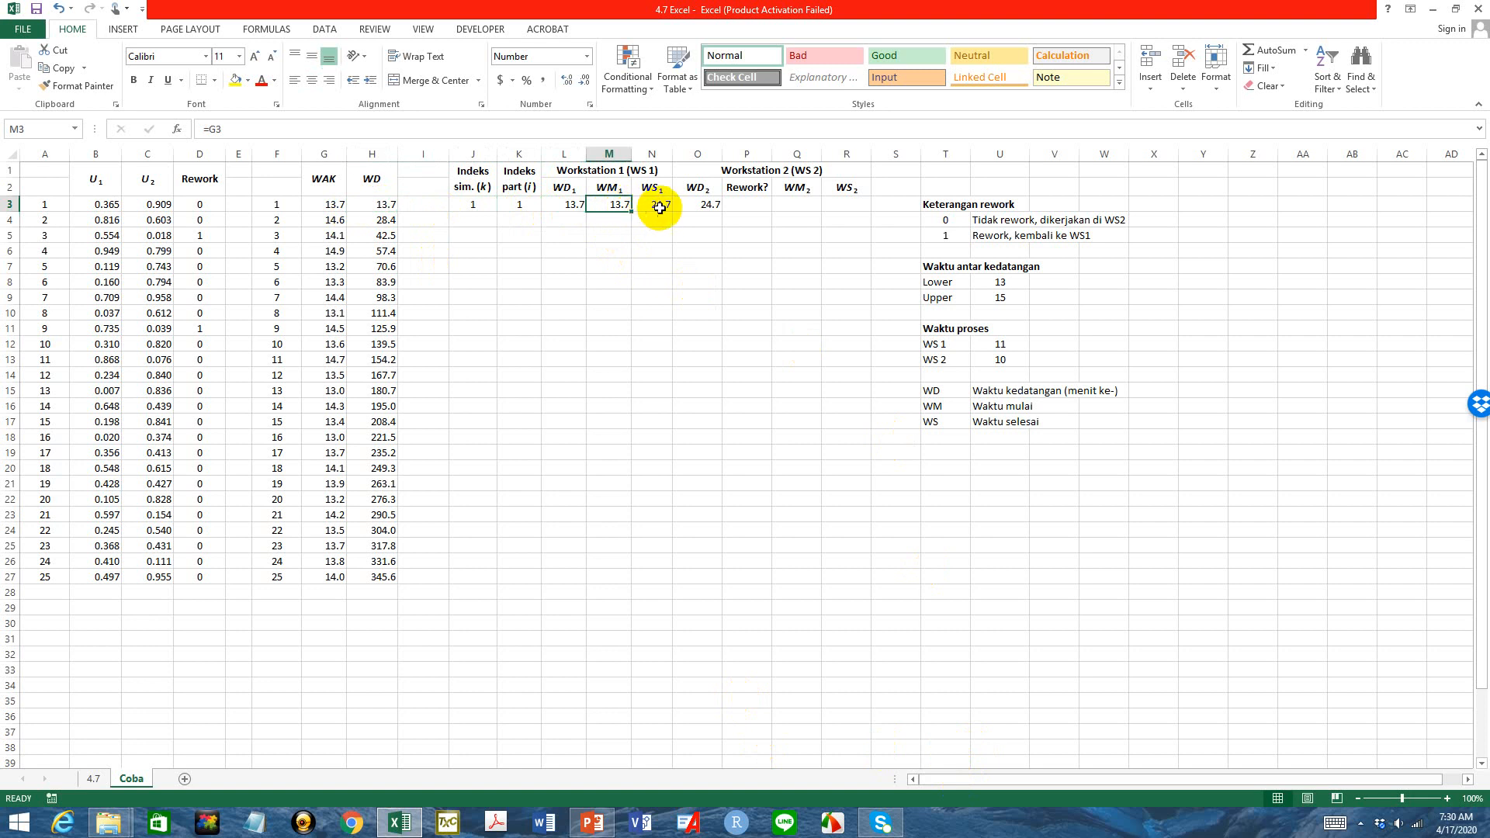
{"action": "left_click", "coordinate": [660, 207]}
{"action": "type", "text": "="}
{"action": "key", "text": "Left"}
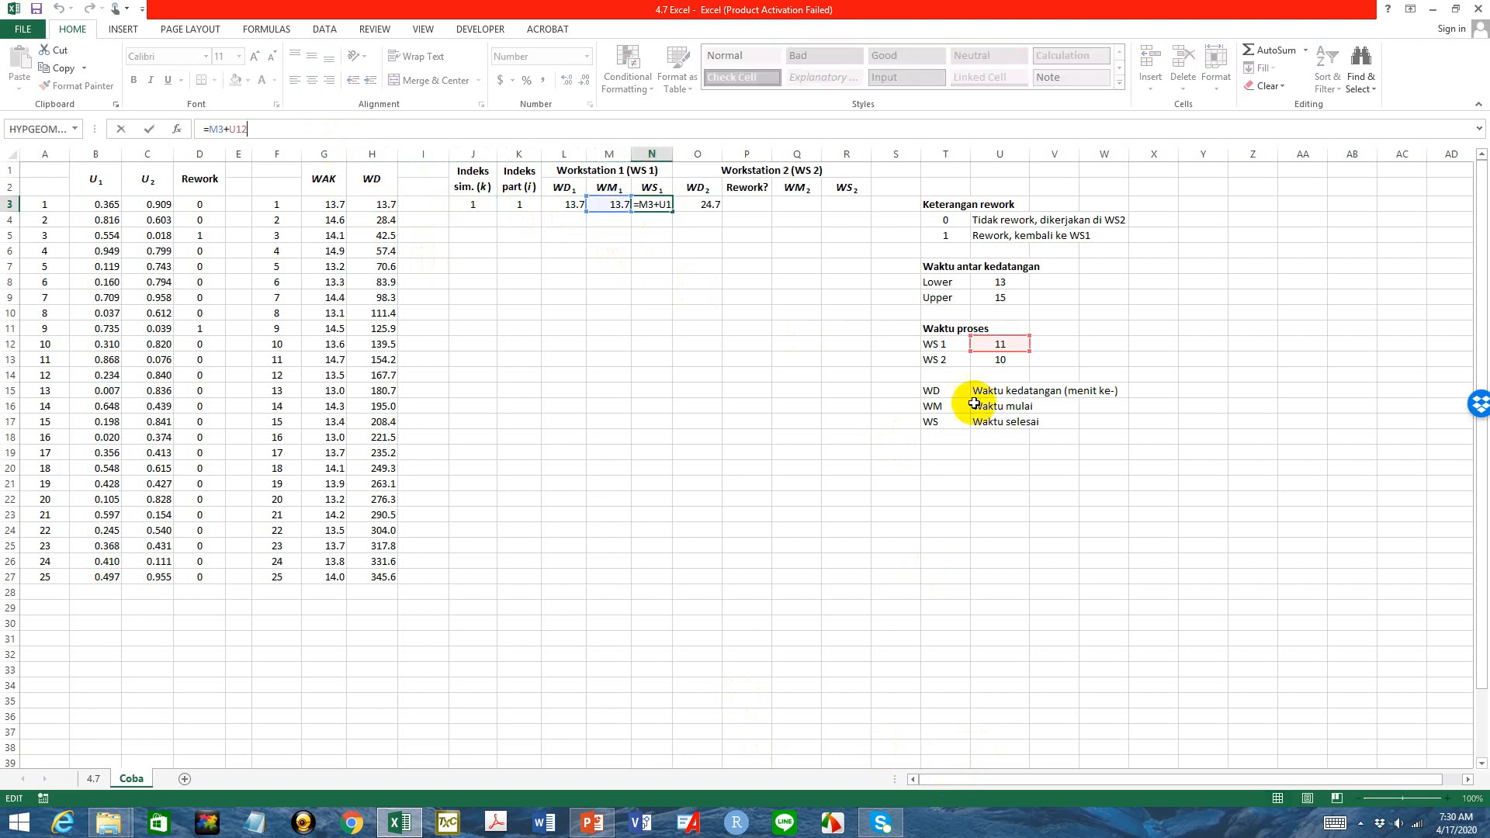
{"action": "type", "text": "+"}
{"action": "left_click", "coordinate": [1002, 346]}
{"action": "key", "text": "Return"}
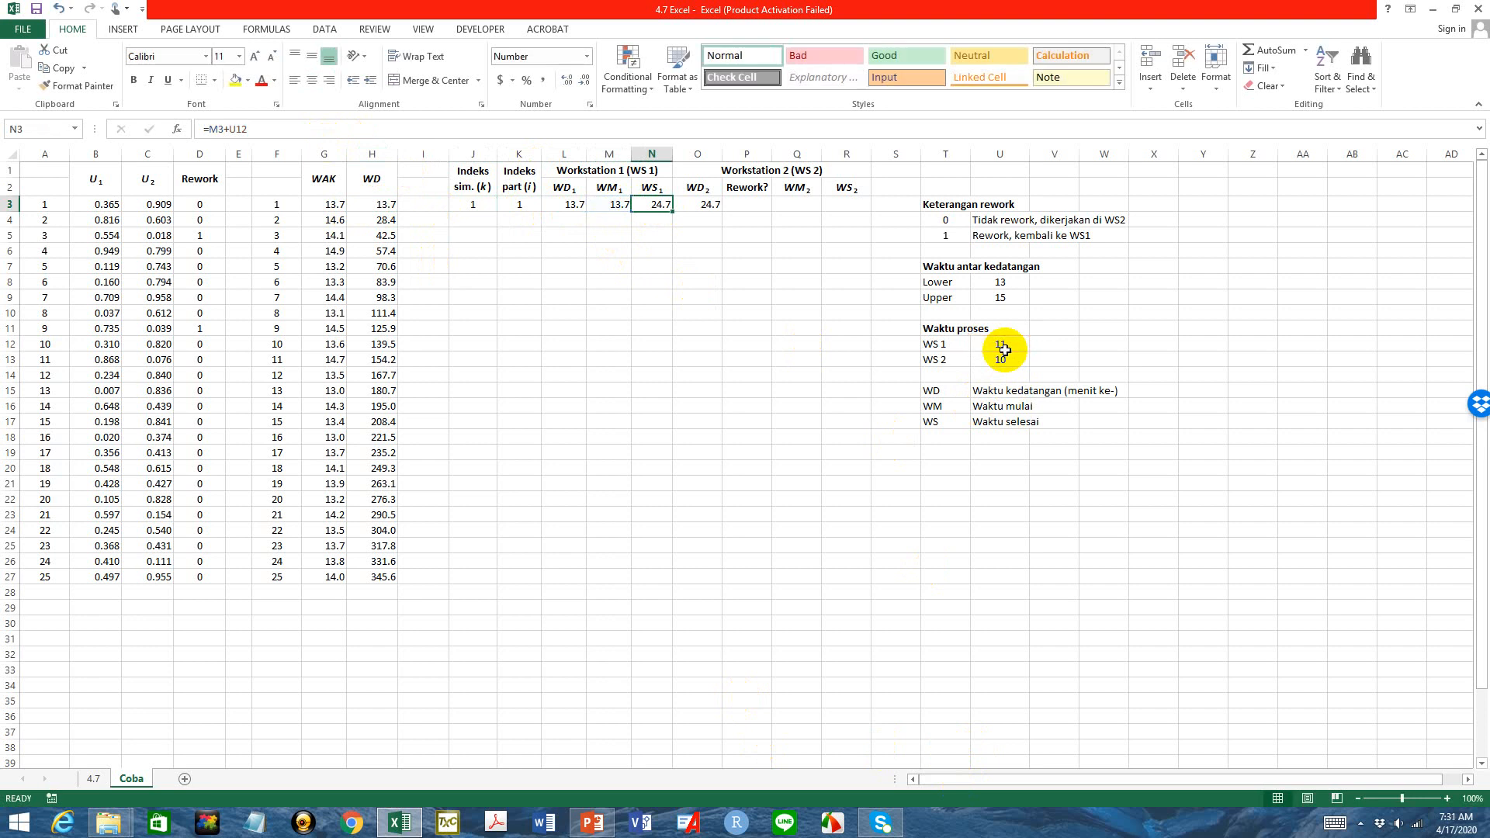
{"action": "left_click", "coordinate": [703, 206]}
{"action": "left_click", "coordinate": [741, 203]}
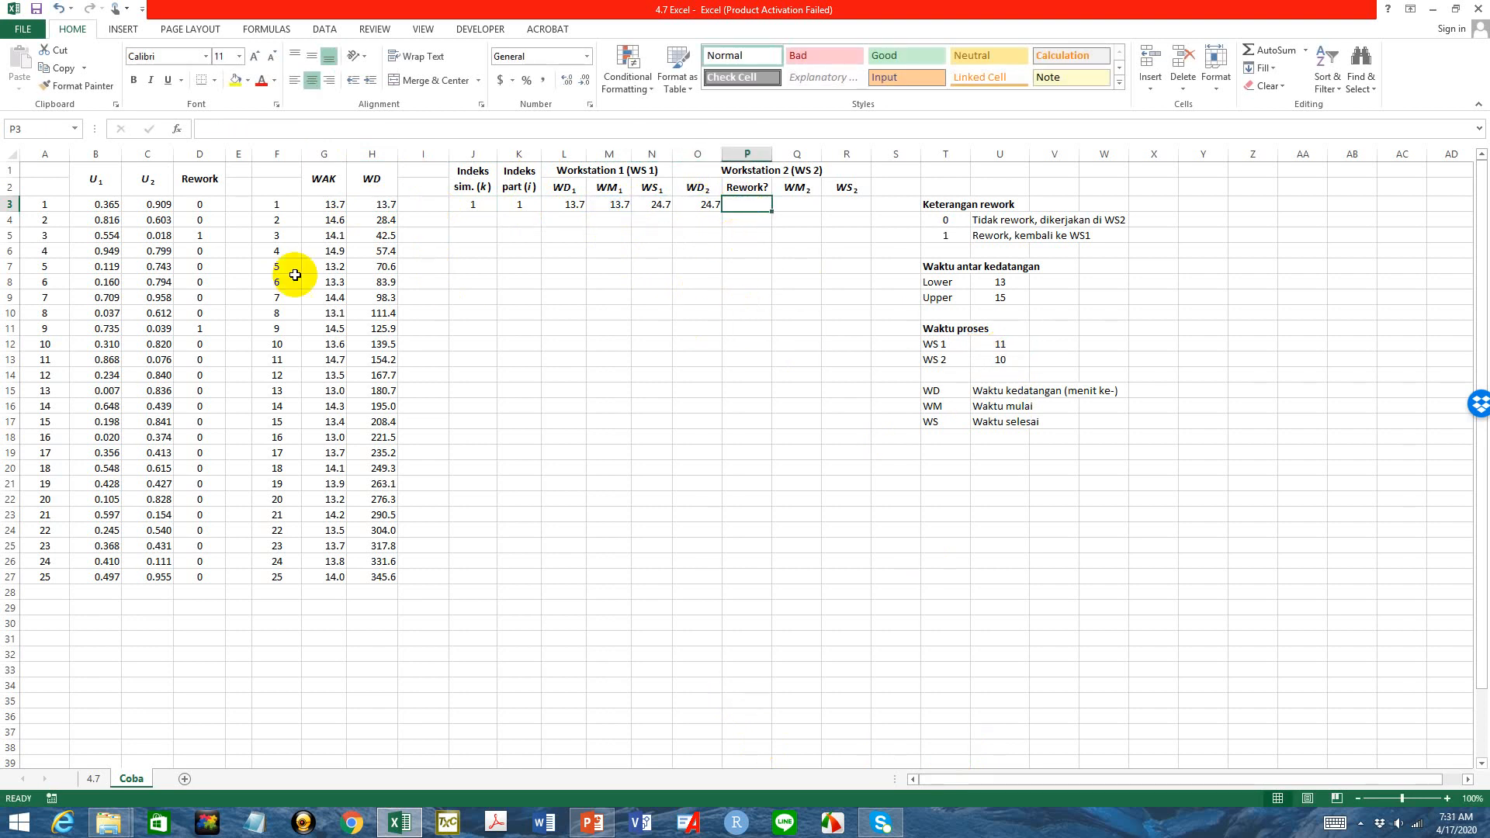
{"action": "left_click", "coordinate": [518, 205]}
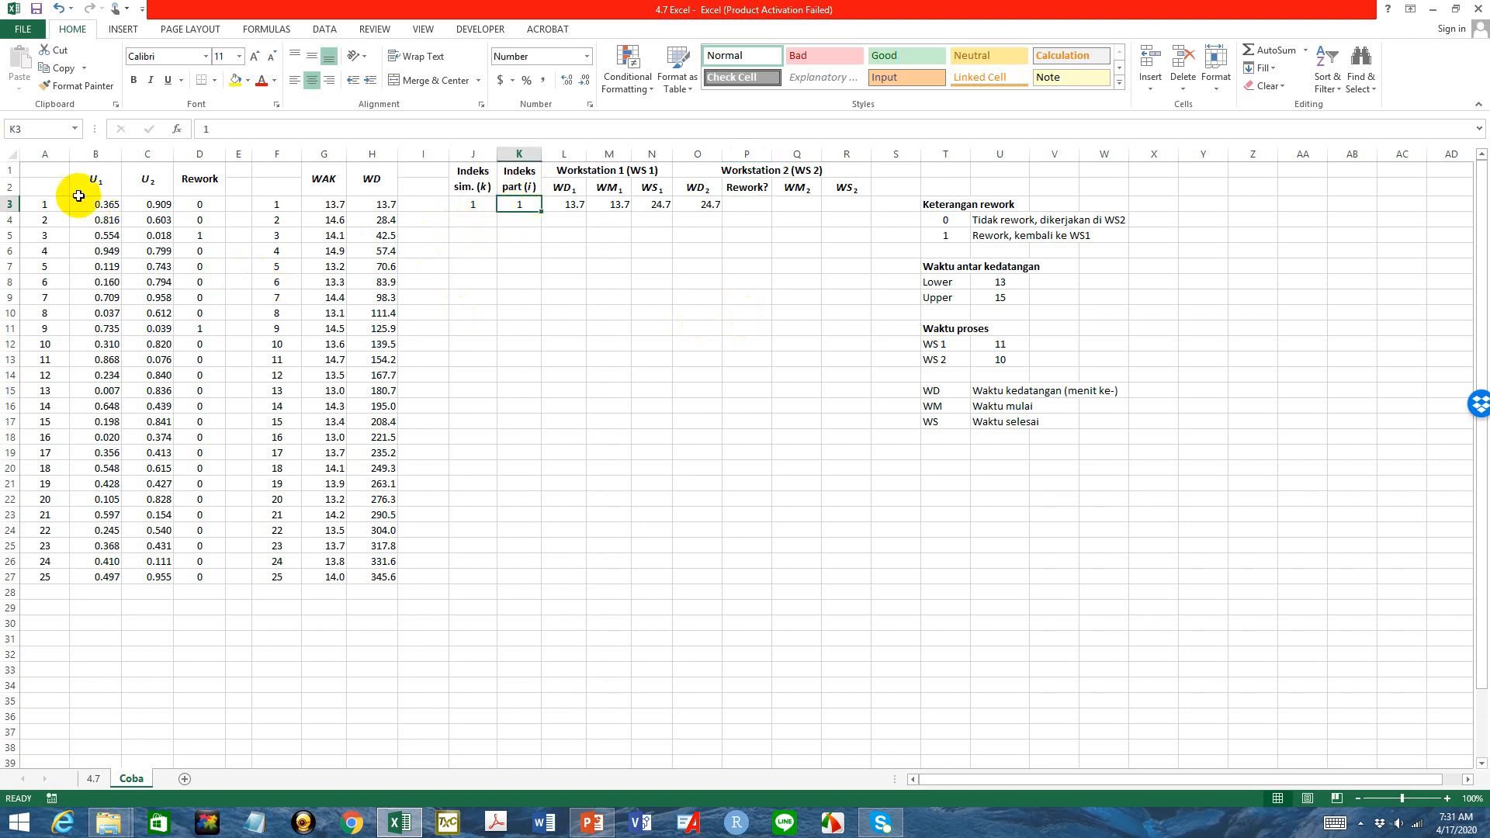
Copy the "Indeks part (i)" header from K1 over columns A and F, and end the copy
{"action": "left_click", "coordinate": [508, 175]}
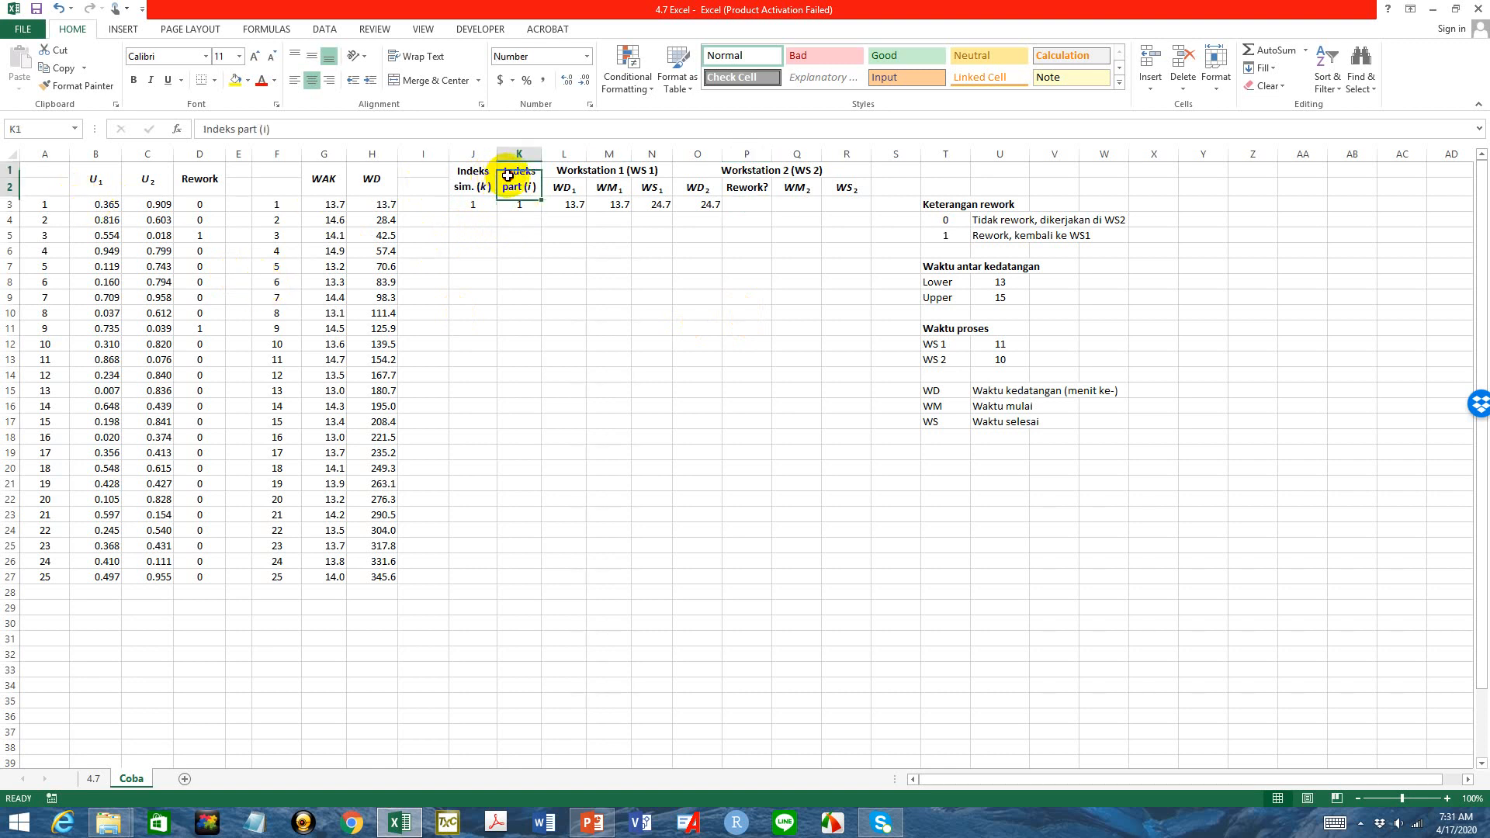
{"action": "key", "text": "ctrl+c"}
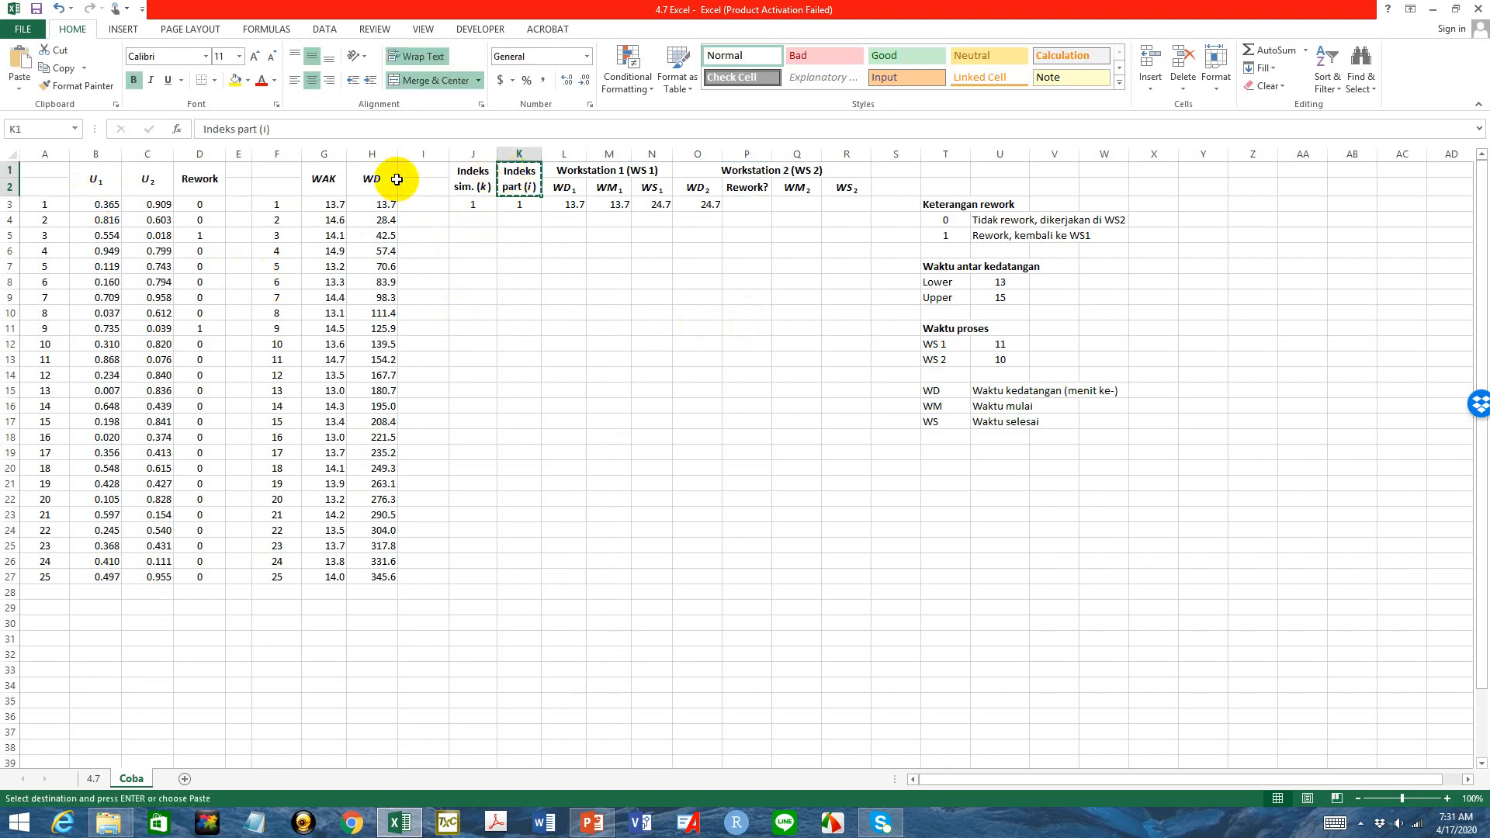
{"action": "left_click", "coordinate": [56, 170]}
{"action": "key", "text": "ctrl+v"}
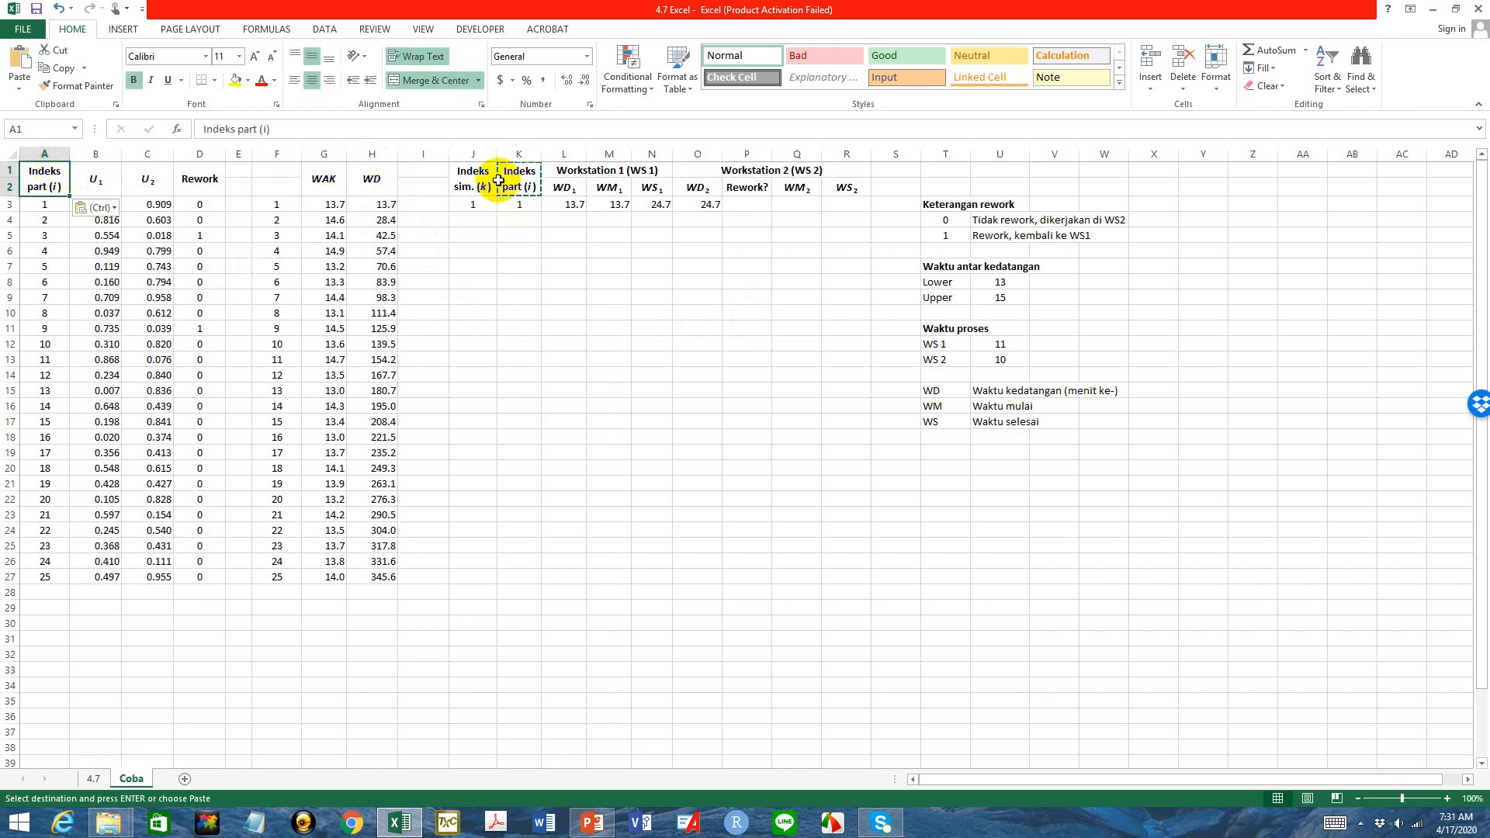
{"action": "left_click", "coordinate": [281, 170]}
{"action": "key", "text": "ctrl+v"}
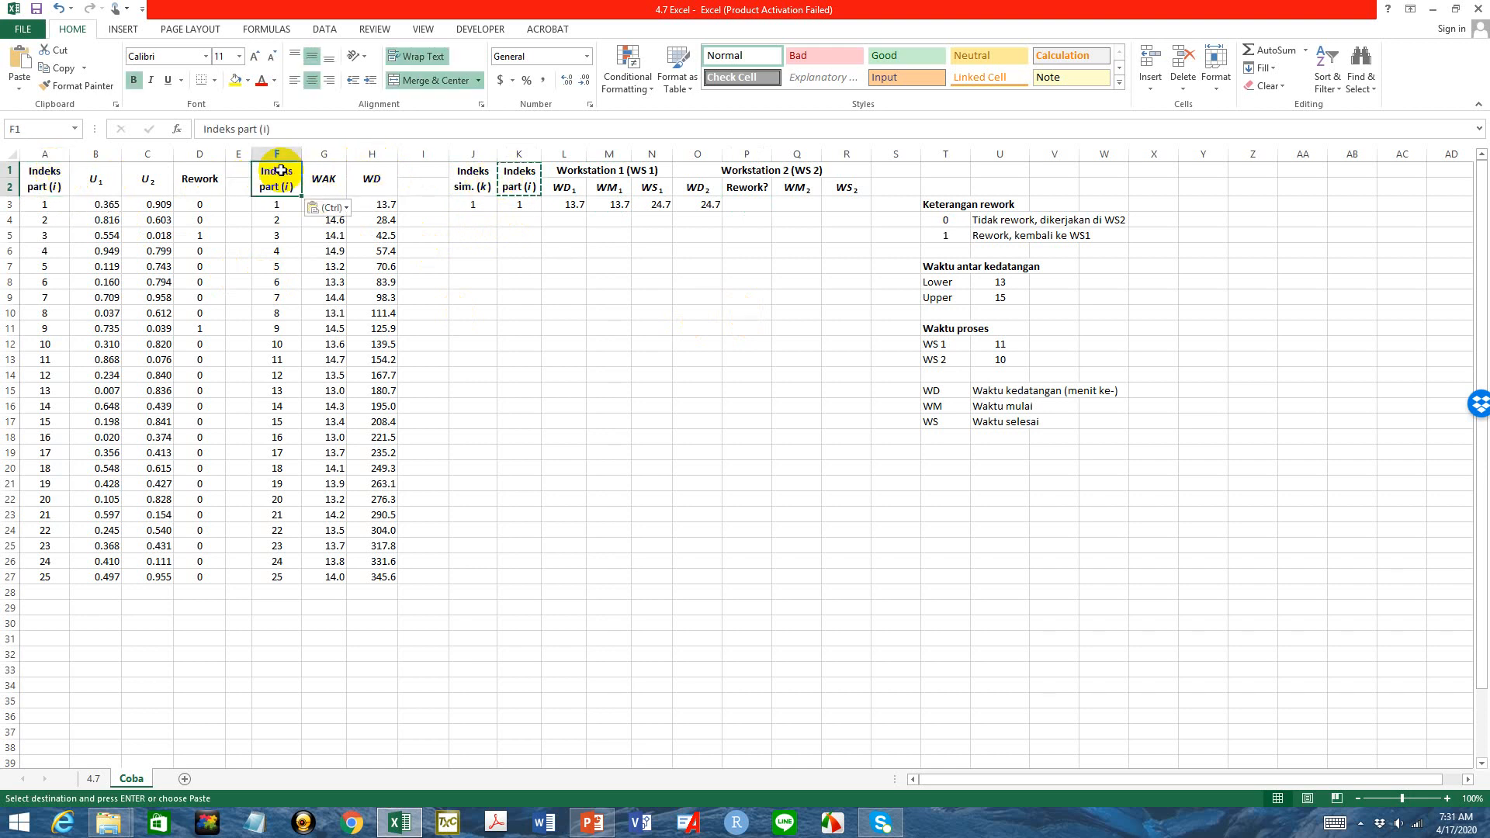
{"action": "left_click", "coordinate": [516, 235]}
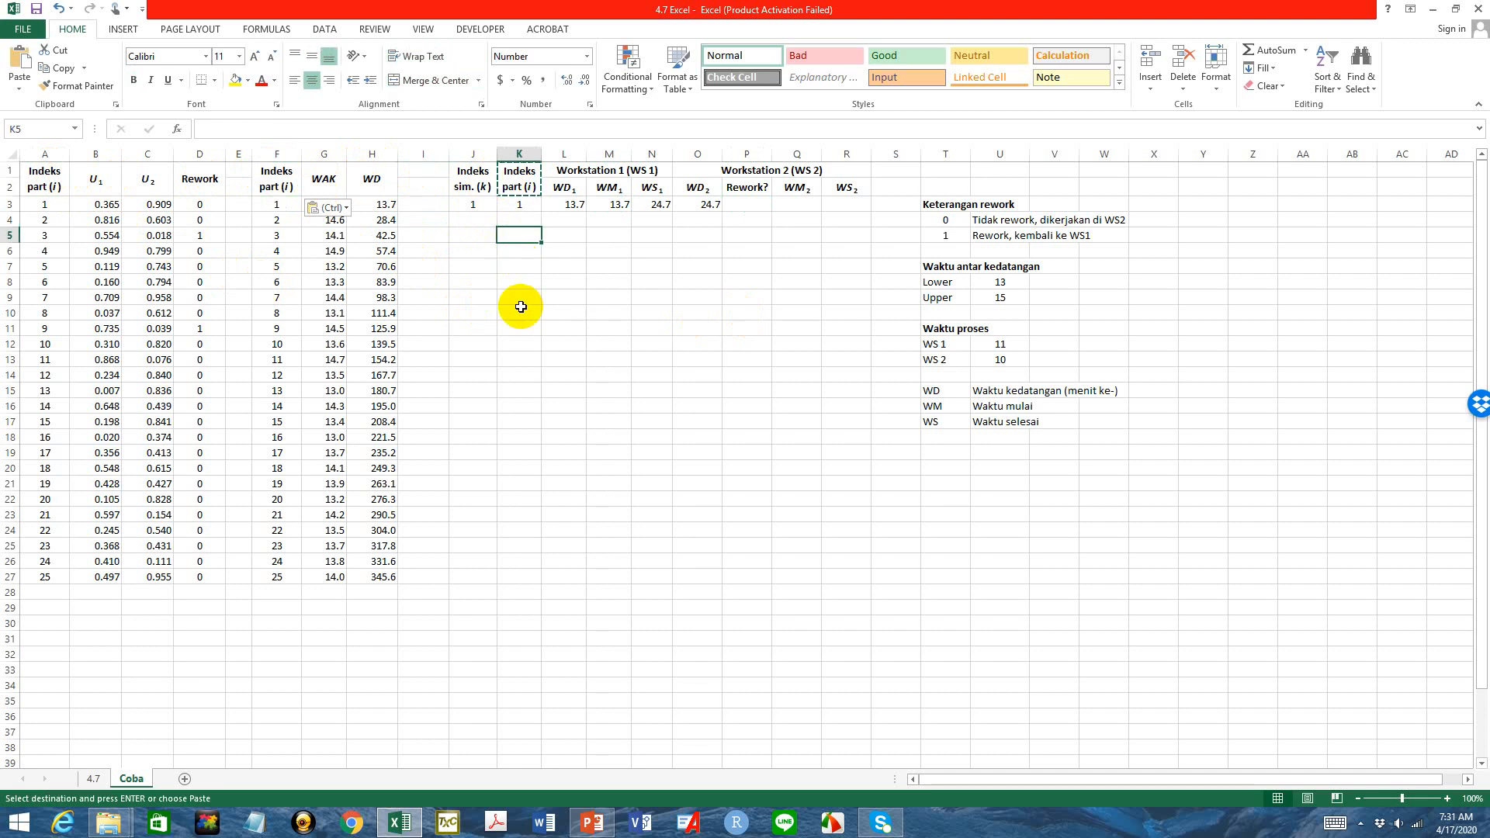
{"action": "key", "text": "Escape"}
Fill the Rework? cell P3 with the formula =D3 to pull in the first part's rework status
{"action": "left_click", "coordinate": [517, 203]}
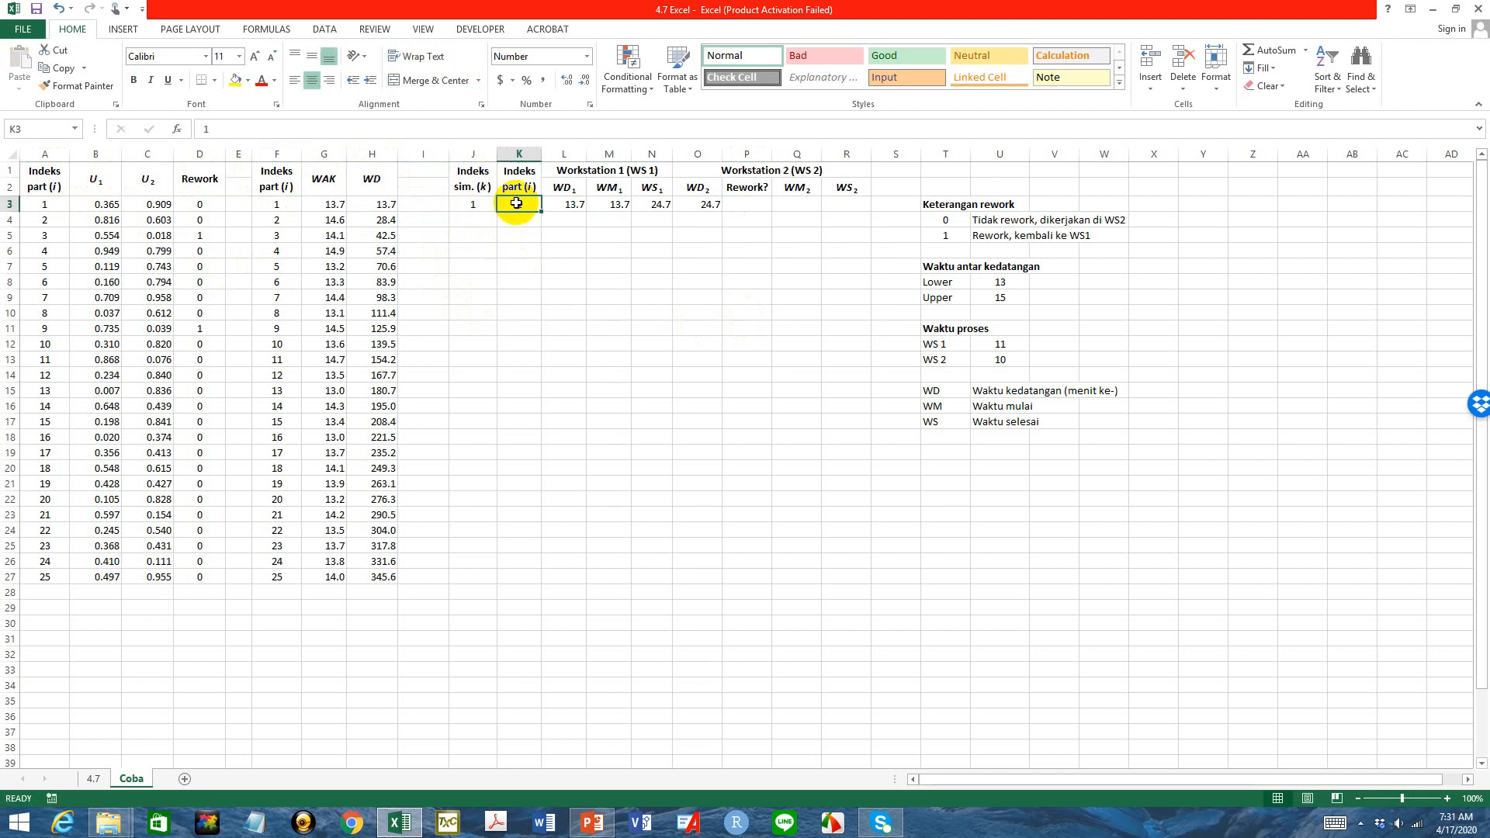
{"action": "left_click", "coordinate": [197, 205]}
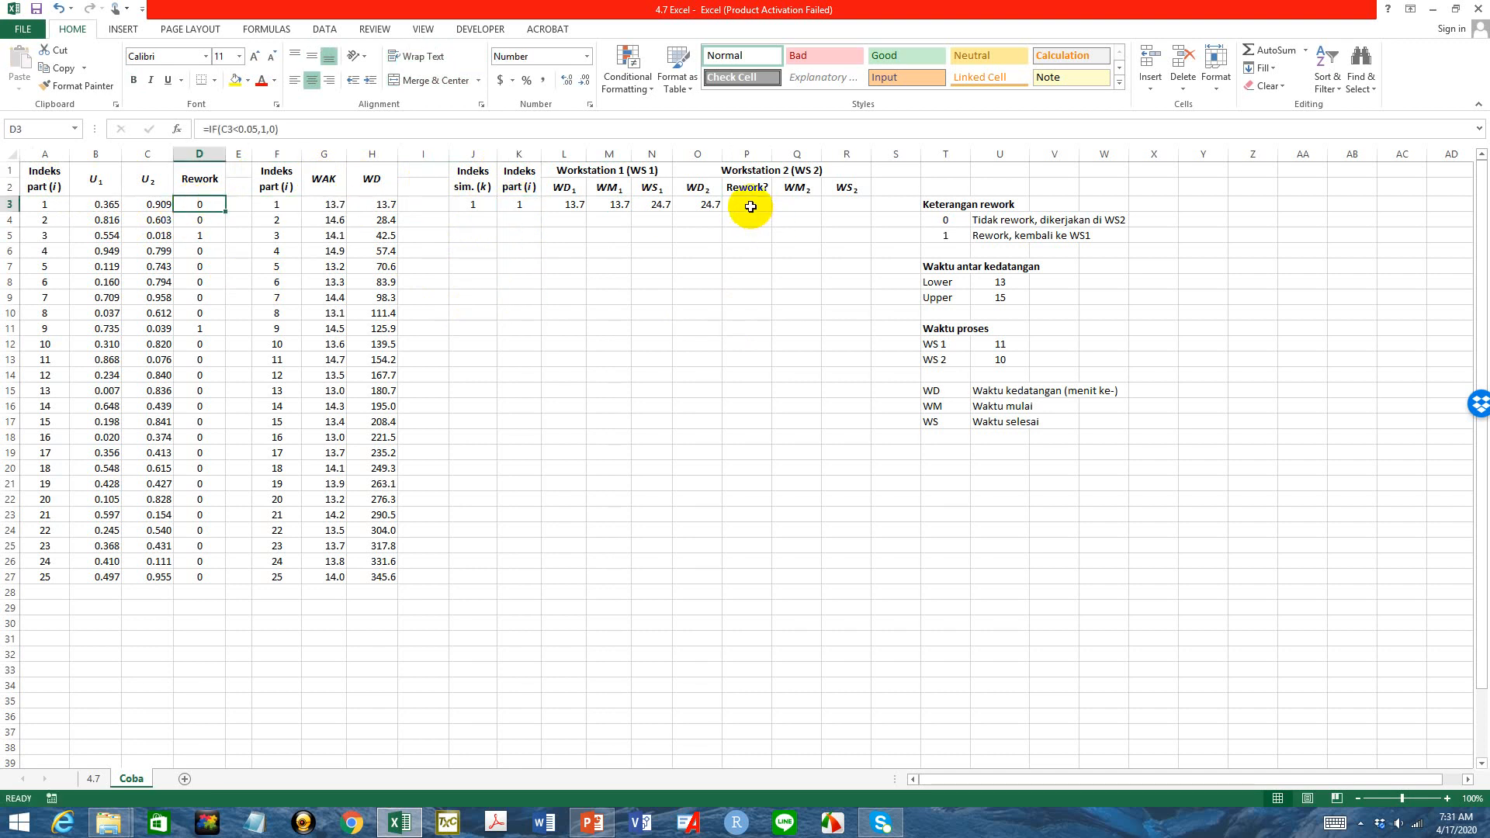
{"action": "left_click", "coordinate": [750, 206]}
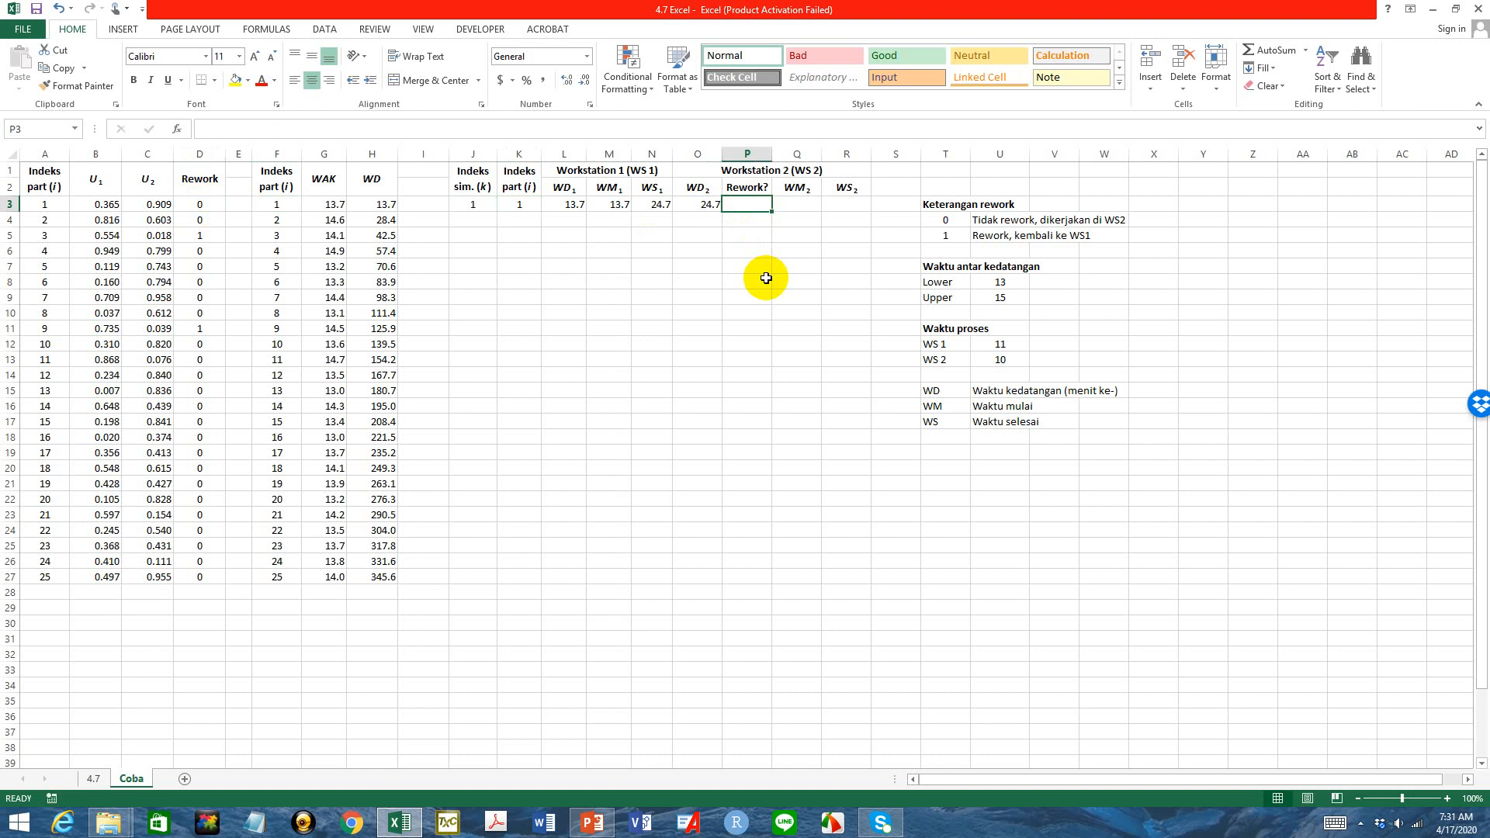
{"action": "type", "text": "="}
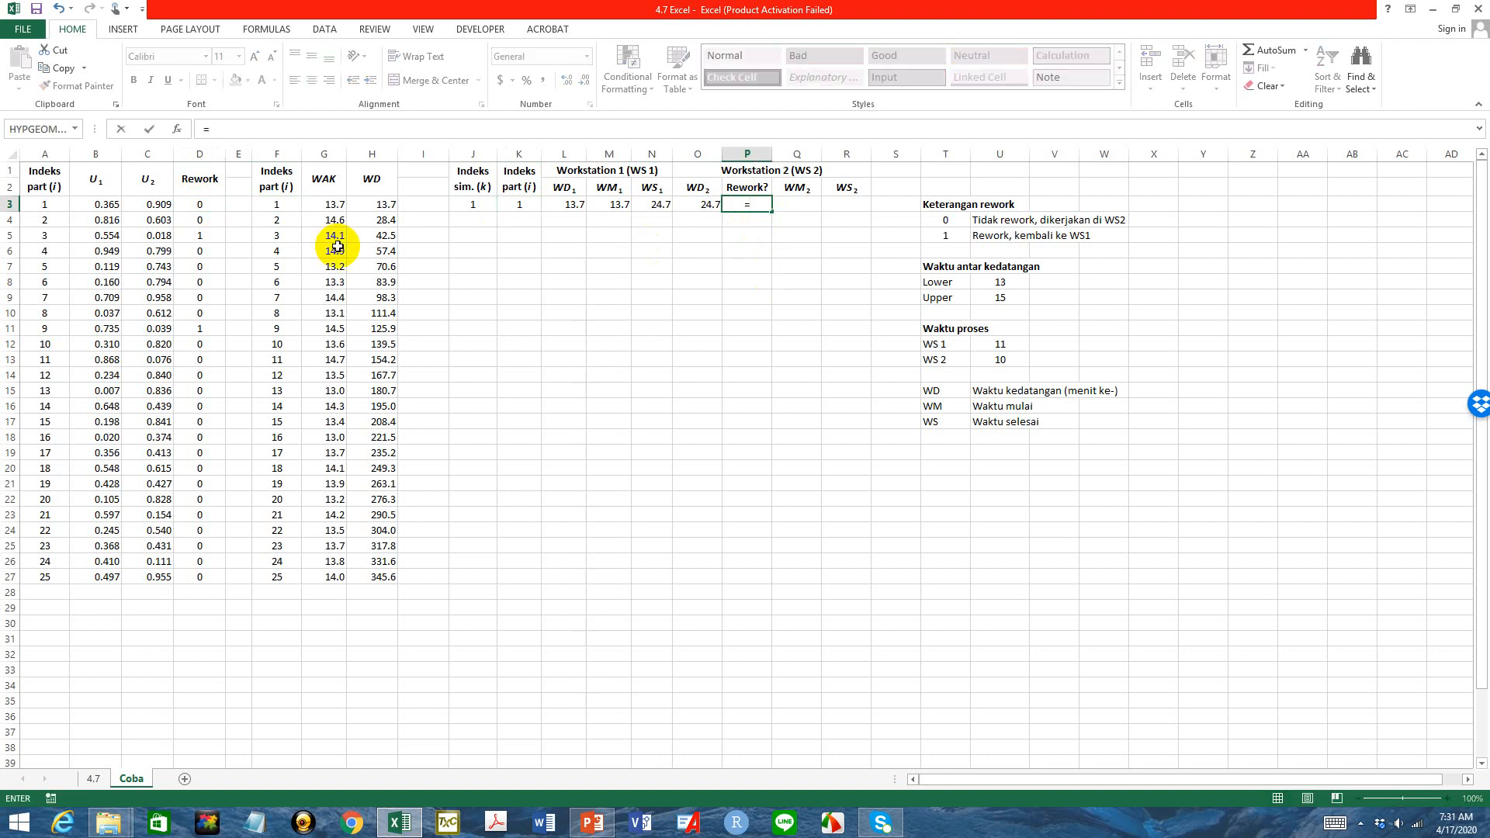
{"action": "left_click", "coordinate": [206, 205]}
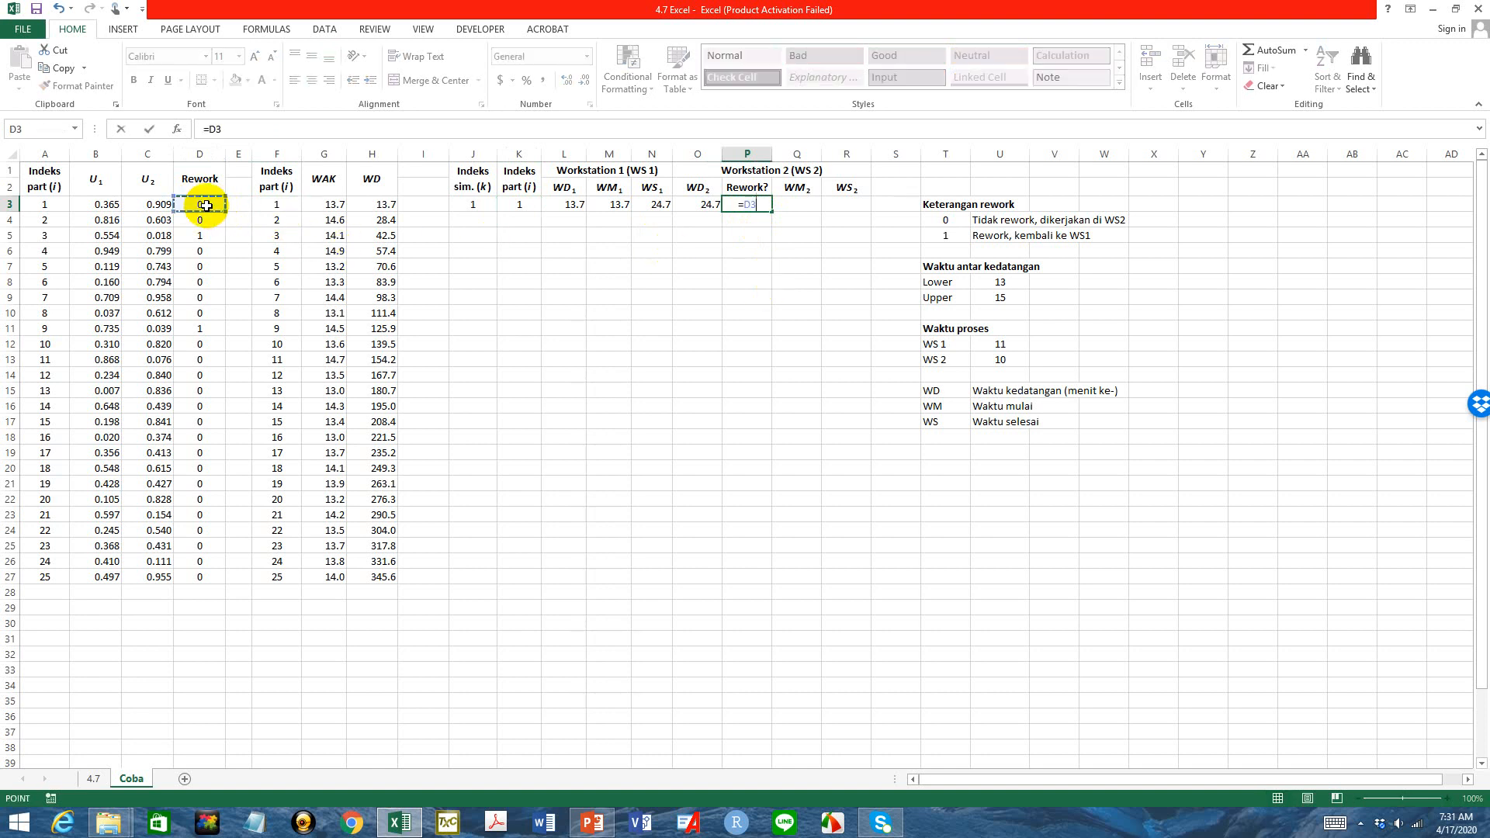
{"action": "key", "text": "Return"}
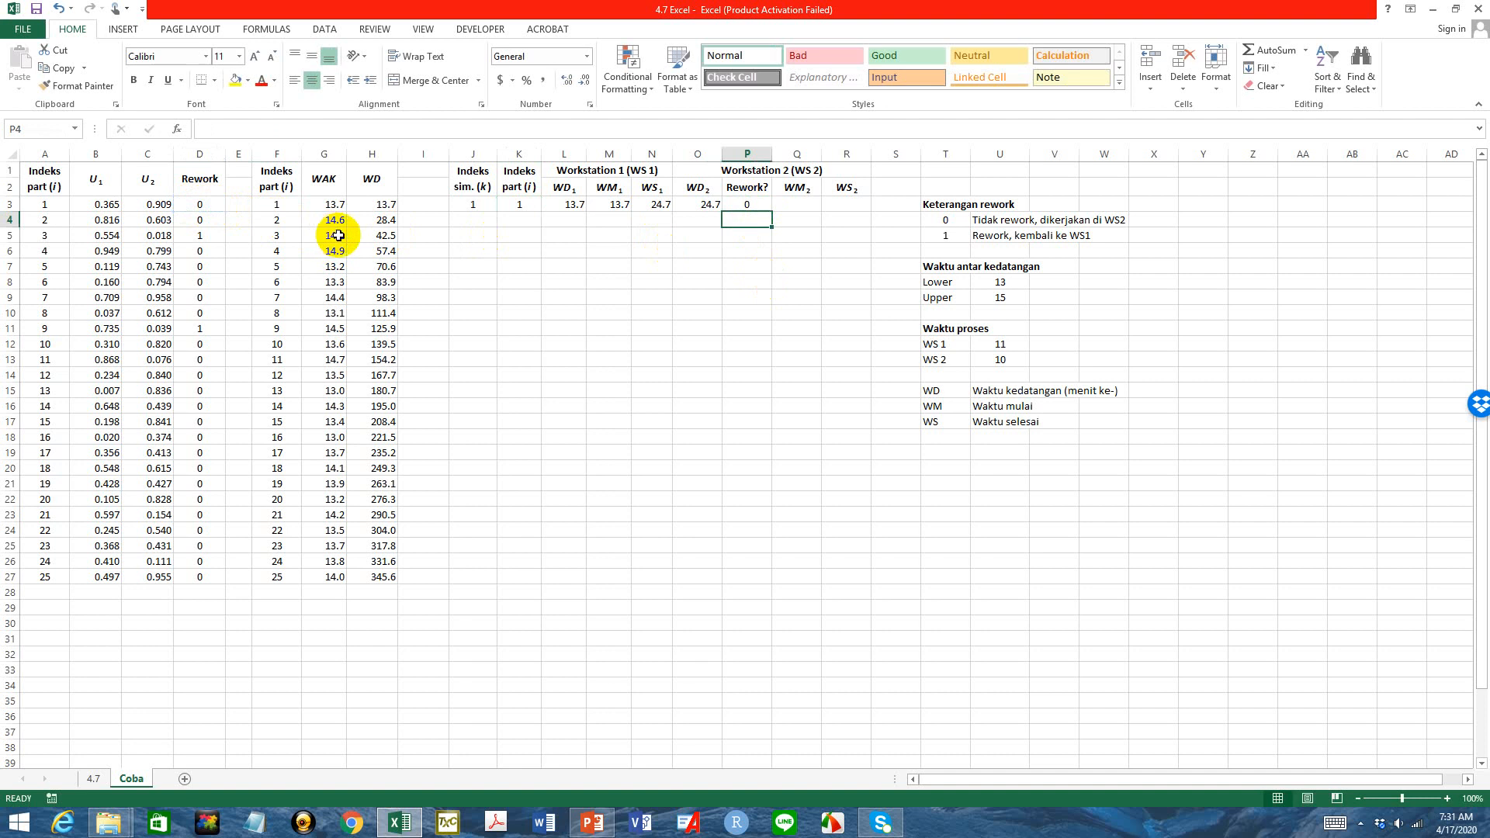
{"action": "left_click", "coordinate": [763, 204]}
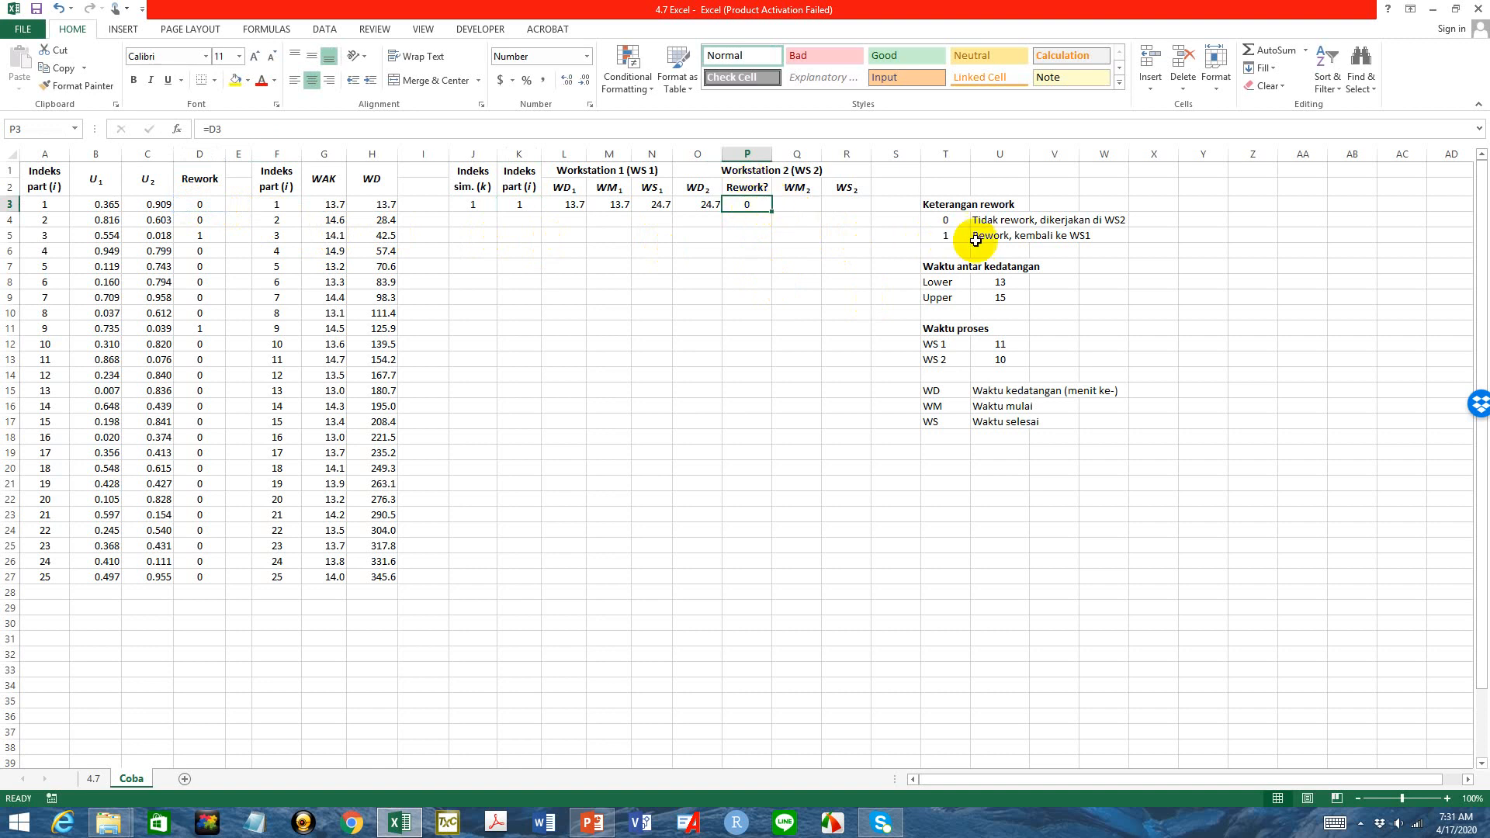
Enter =O3 in Q3 so that WM2 equals the arrival time at Workstation 2
{"action": "left_click", "coordinate": [795, 205]}
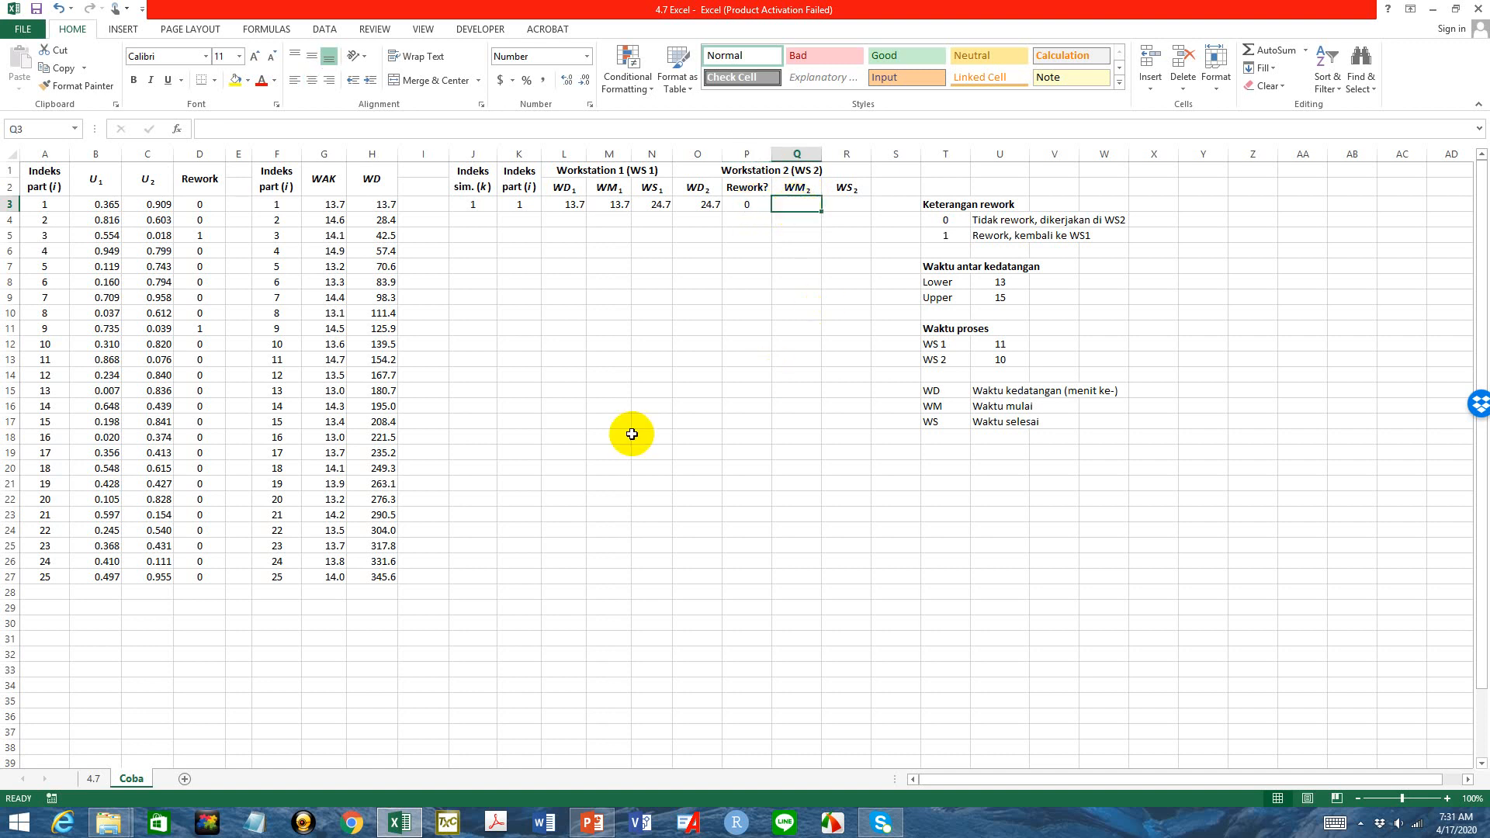
{"action": "type", "text": "="}
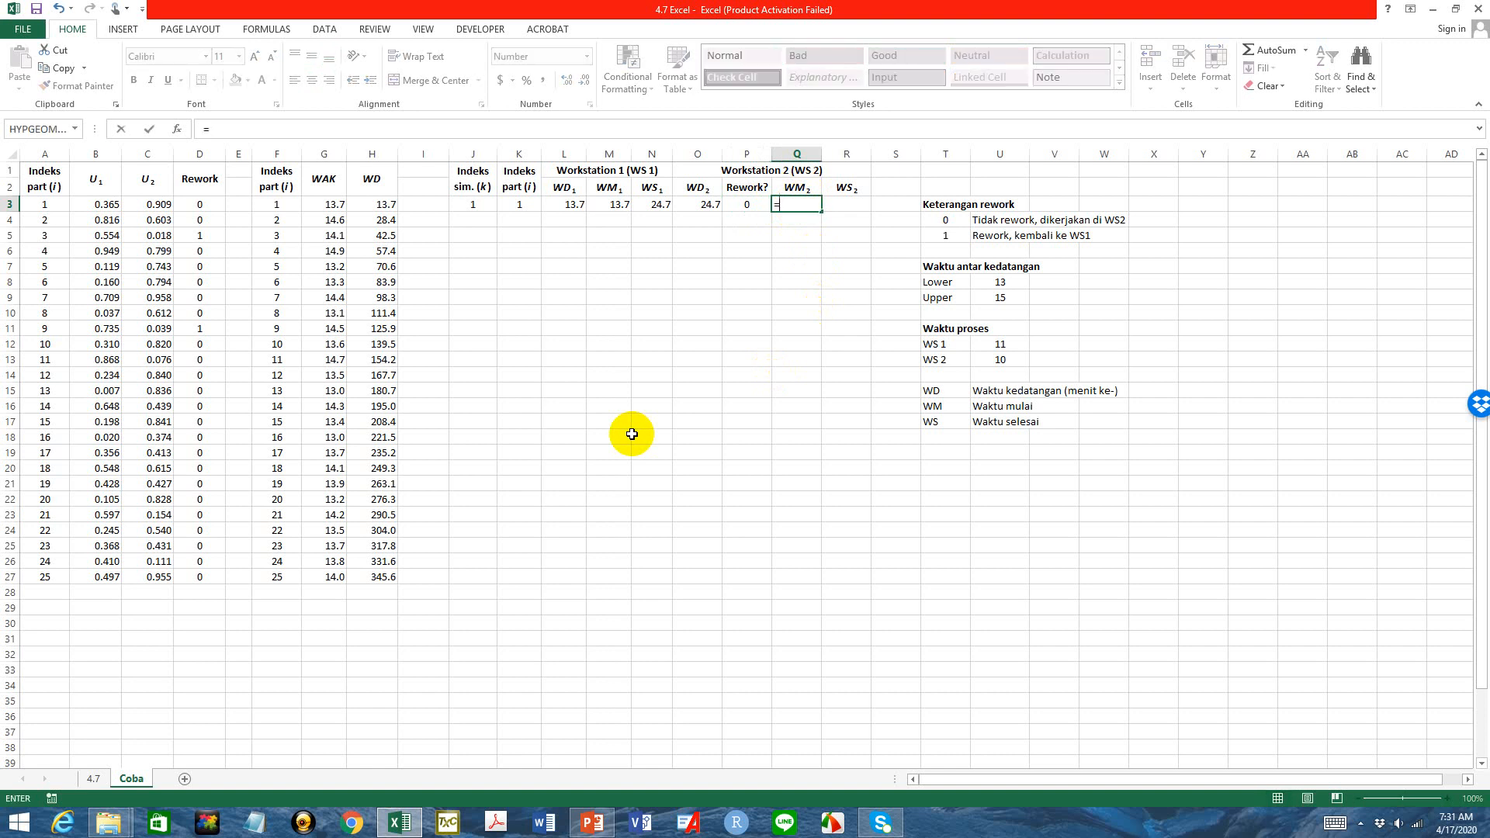
{"action": "left_click", "coordinate": [698, 205]}
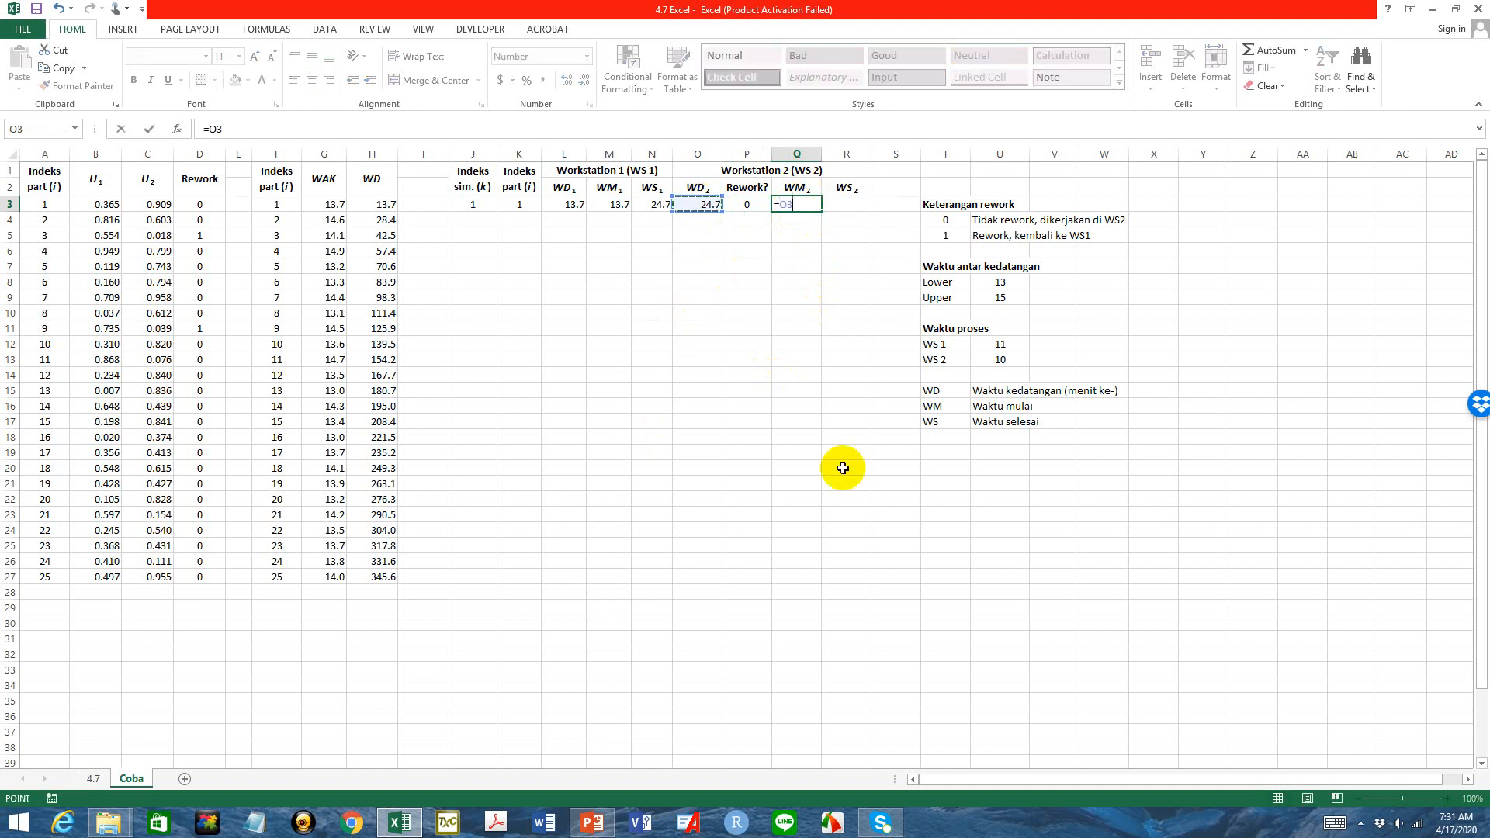
{"action": "key", "text": "Return"}
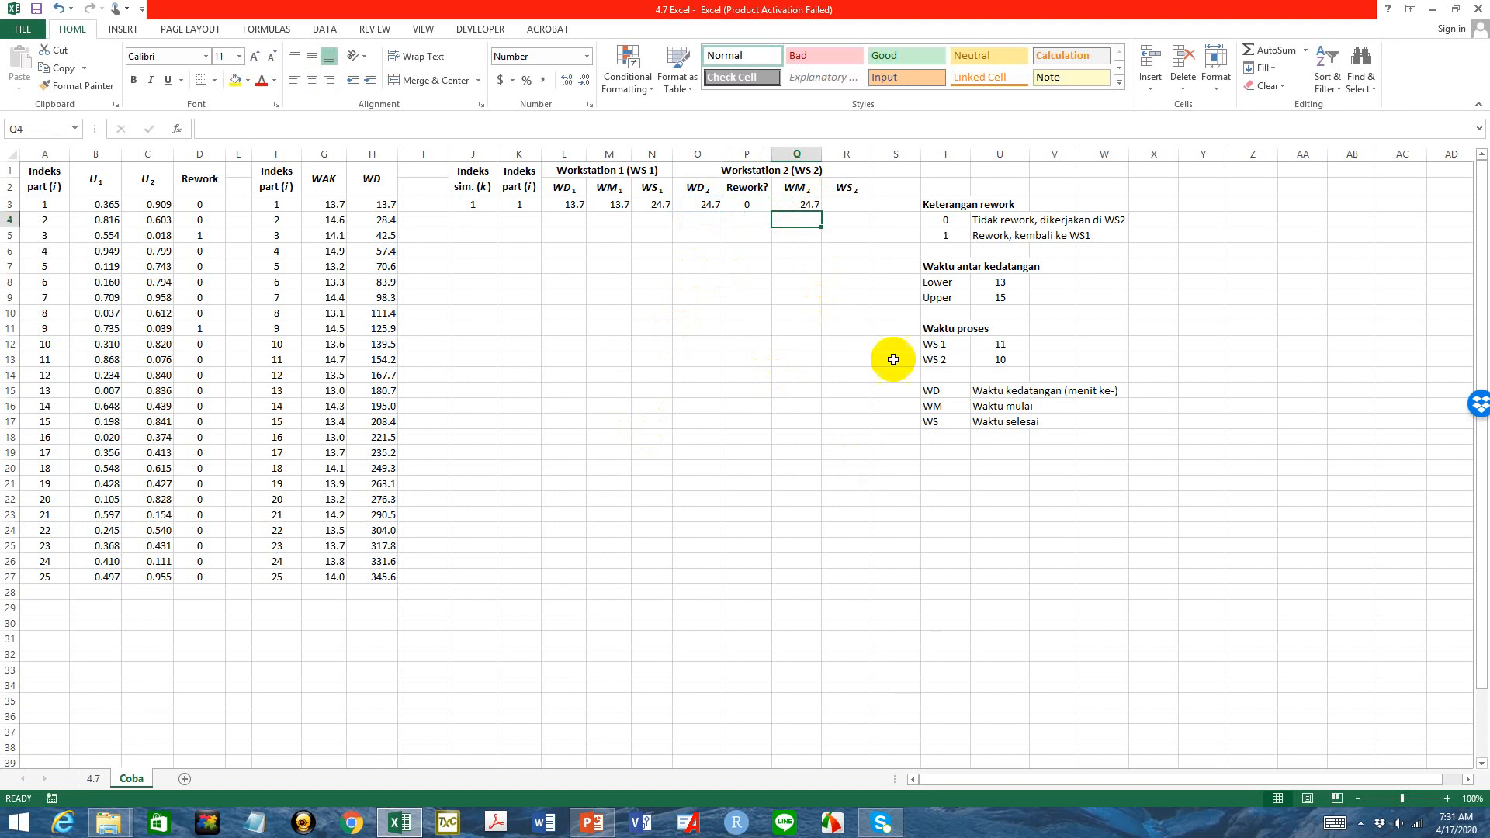
Calculate WS2 in R3 by adding the WS 2 process time to WM2 with =Q3+U13
{"action": "left_click", "coordinate": [857, 208]}
{"action": "type", "text": "="}
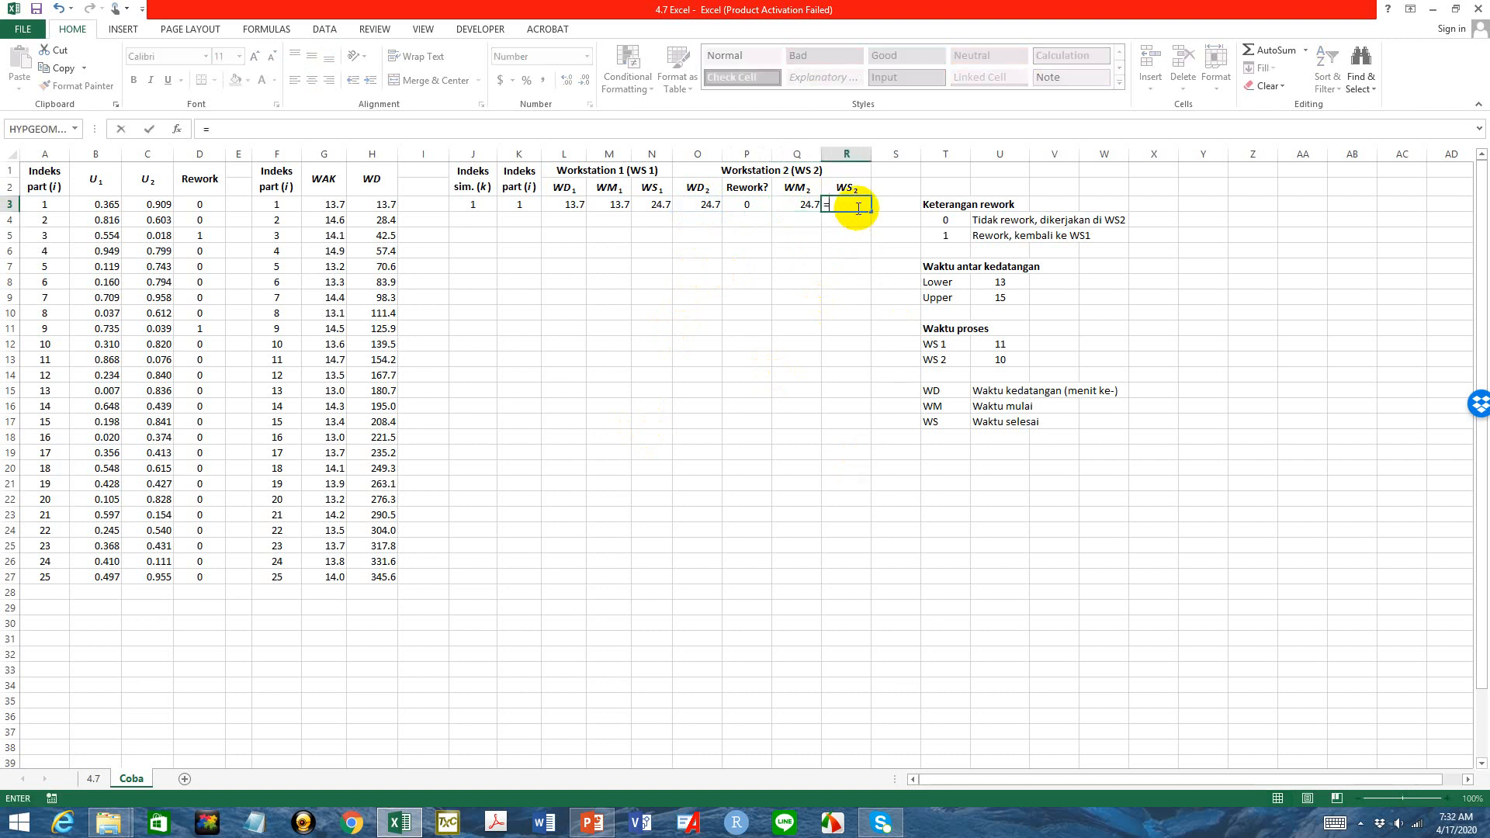
{"action": "left_click", "coordinate": [805, 204]}
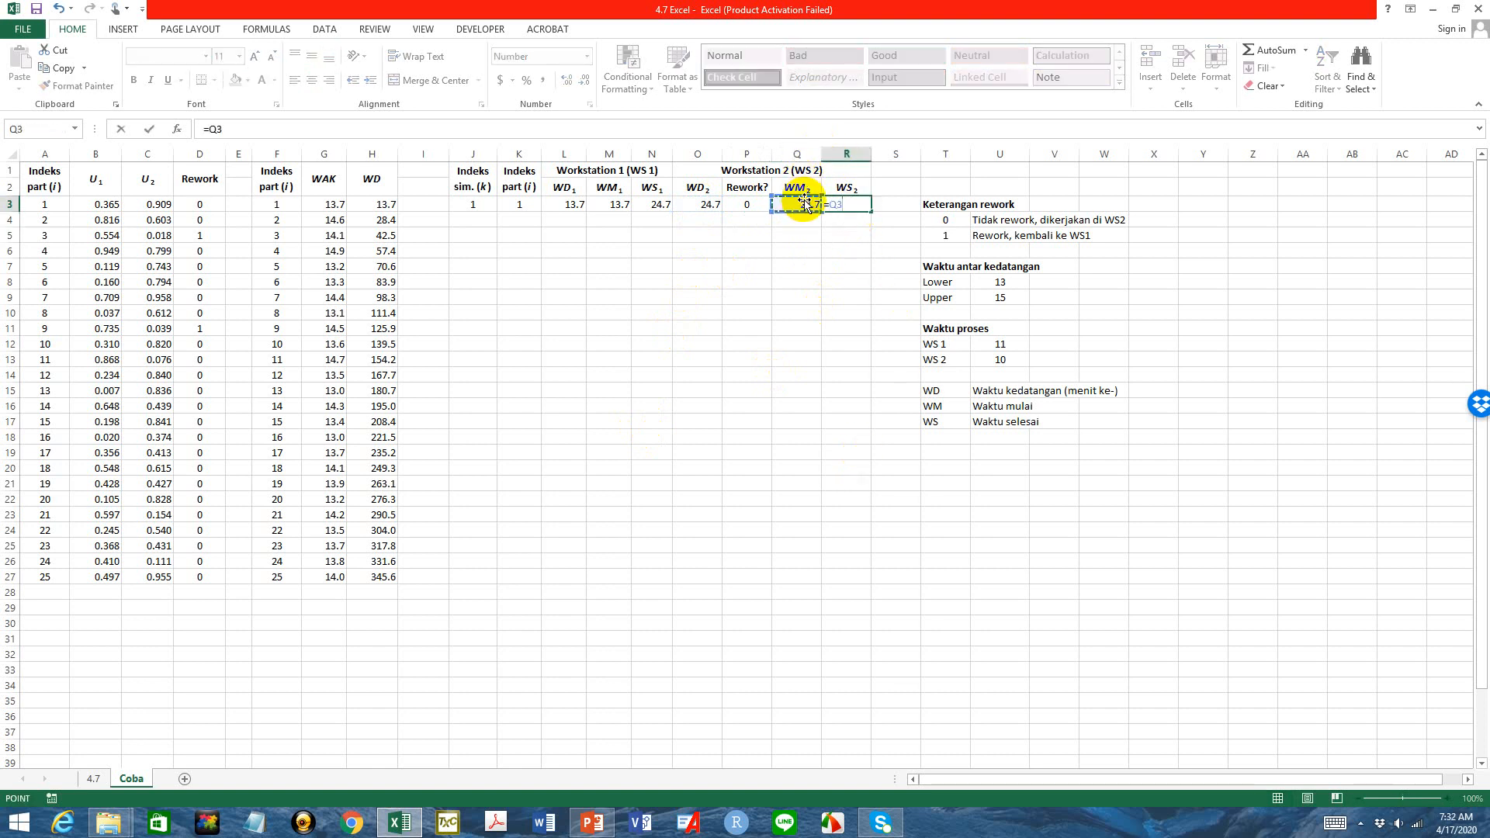
{"action": "type", "text": "+"}
{"action": "left_click", "coordinate": [1018, 359]}
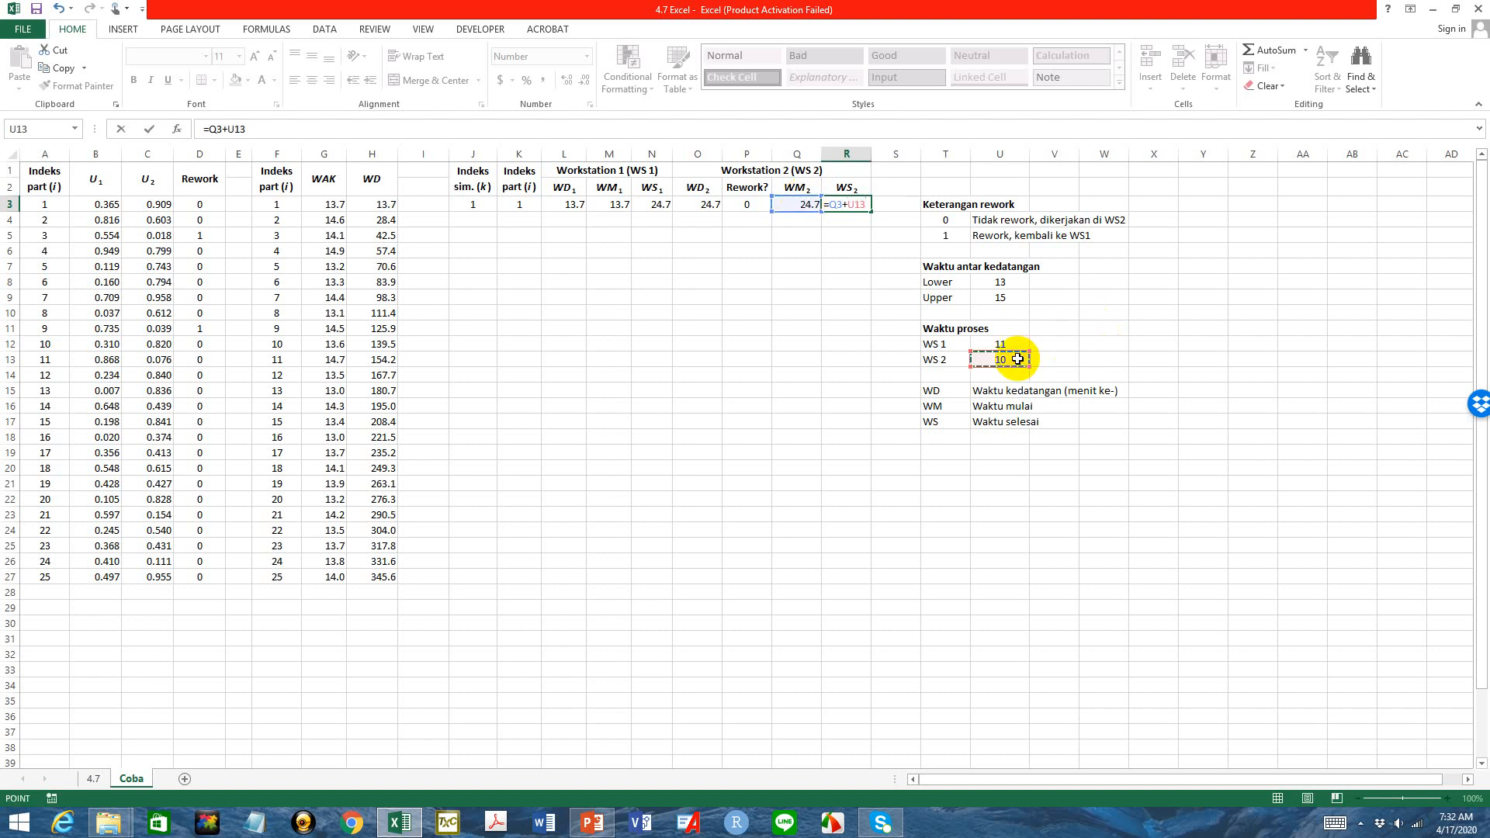
{"action": "key", "text": "Return"}
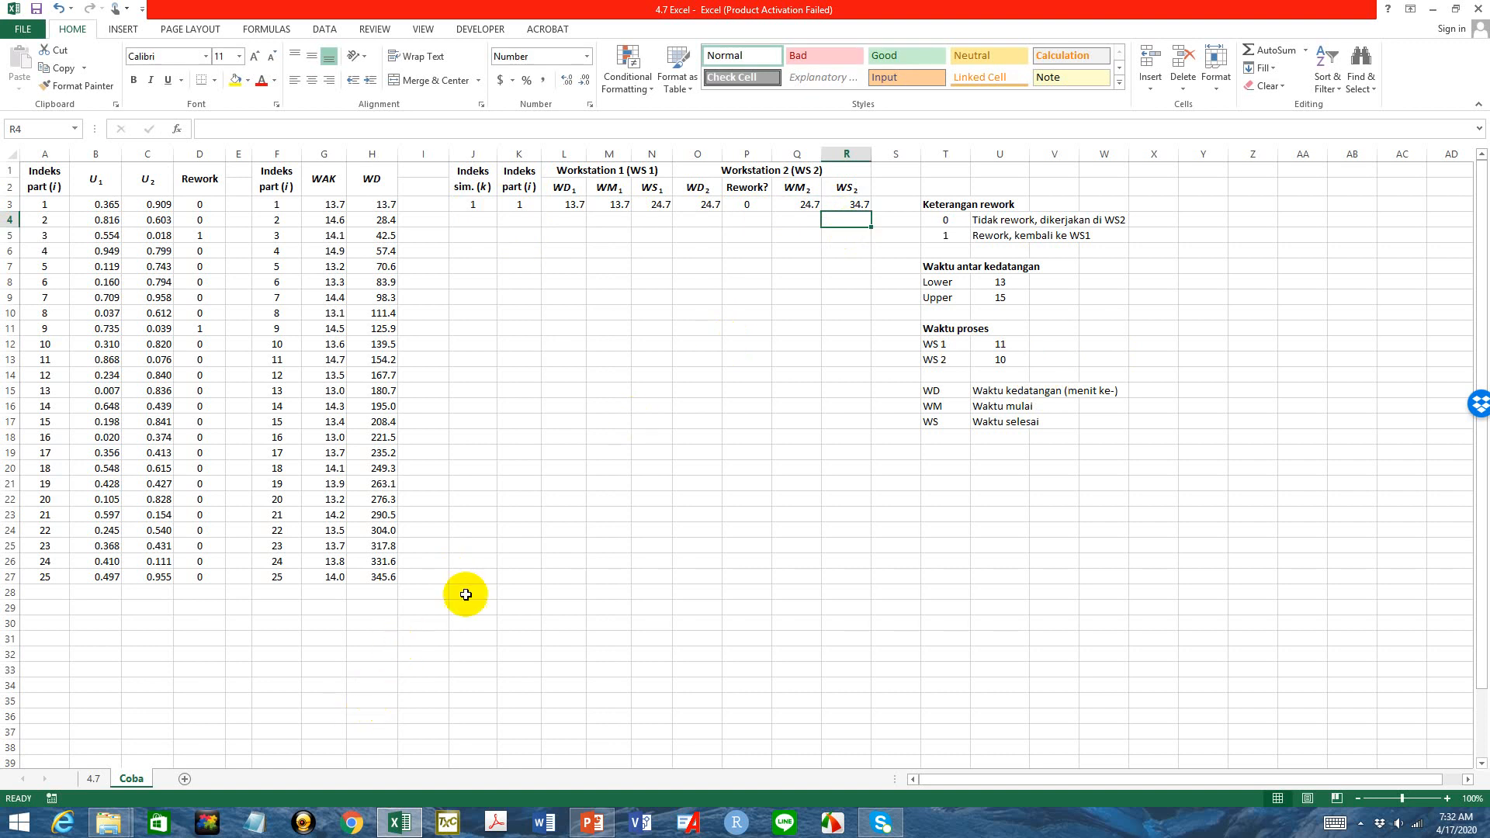
{"action": "left_click", "coordinate": [93, 778]}
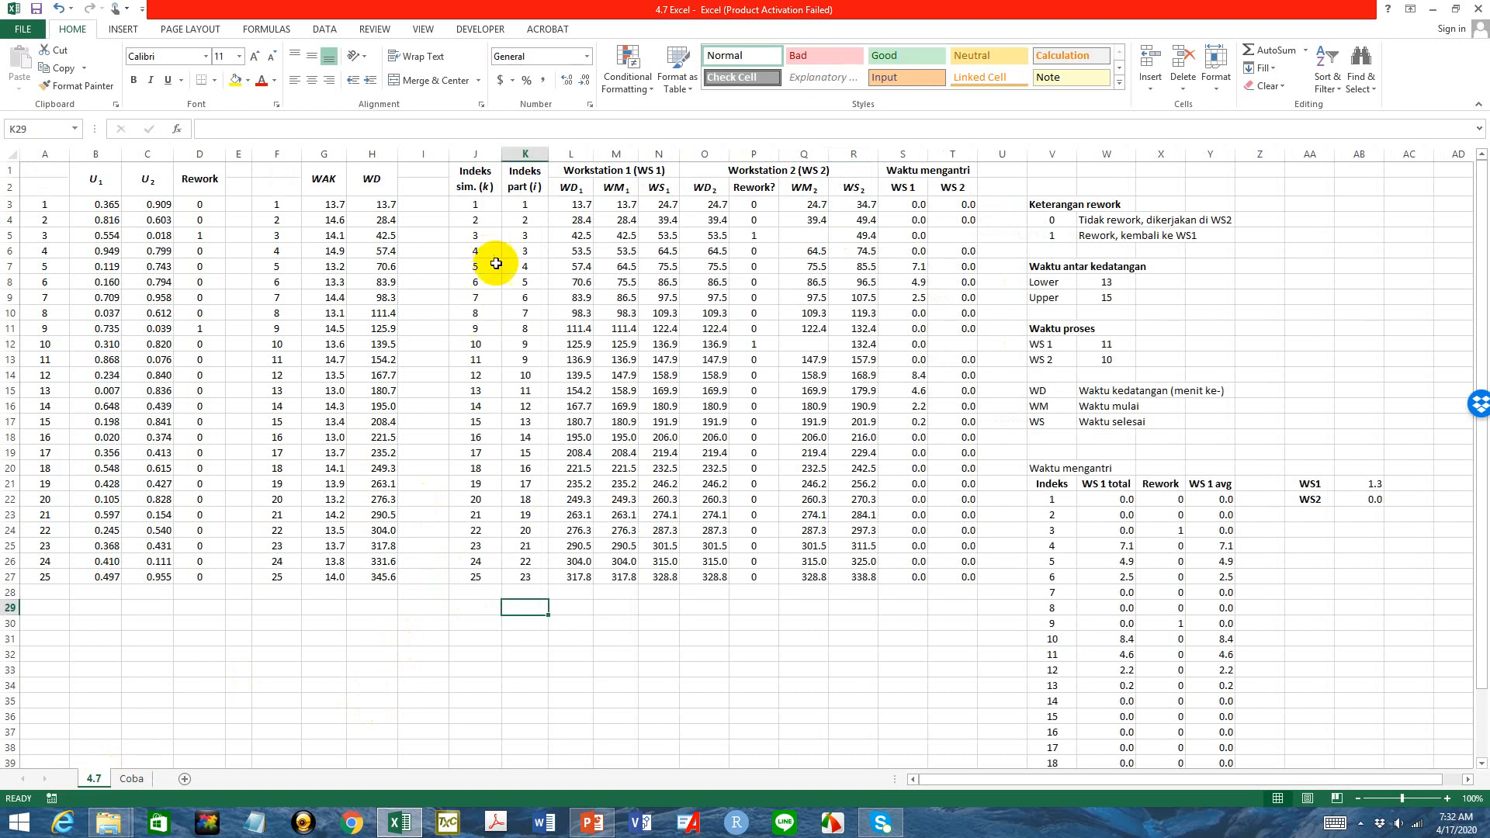
{"action": "left_click_drag", "start_coordinate": [486, 206], "coordinate": [849, 205]}
{"action": "key", "text": "ctrl+c"}
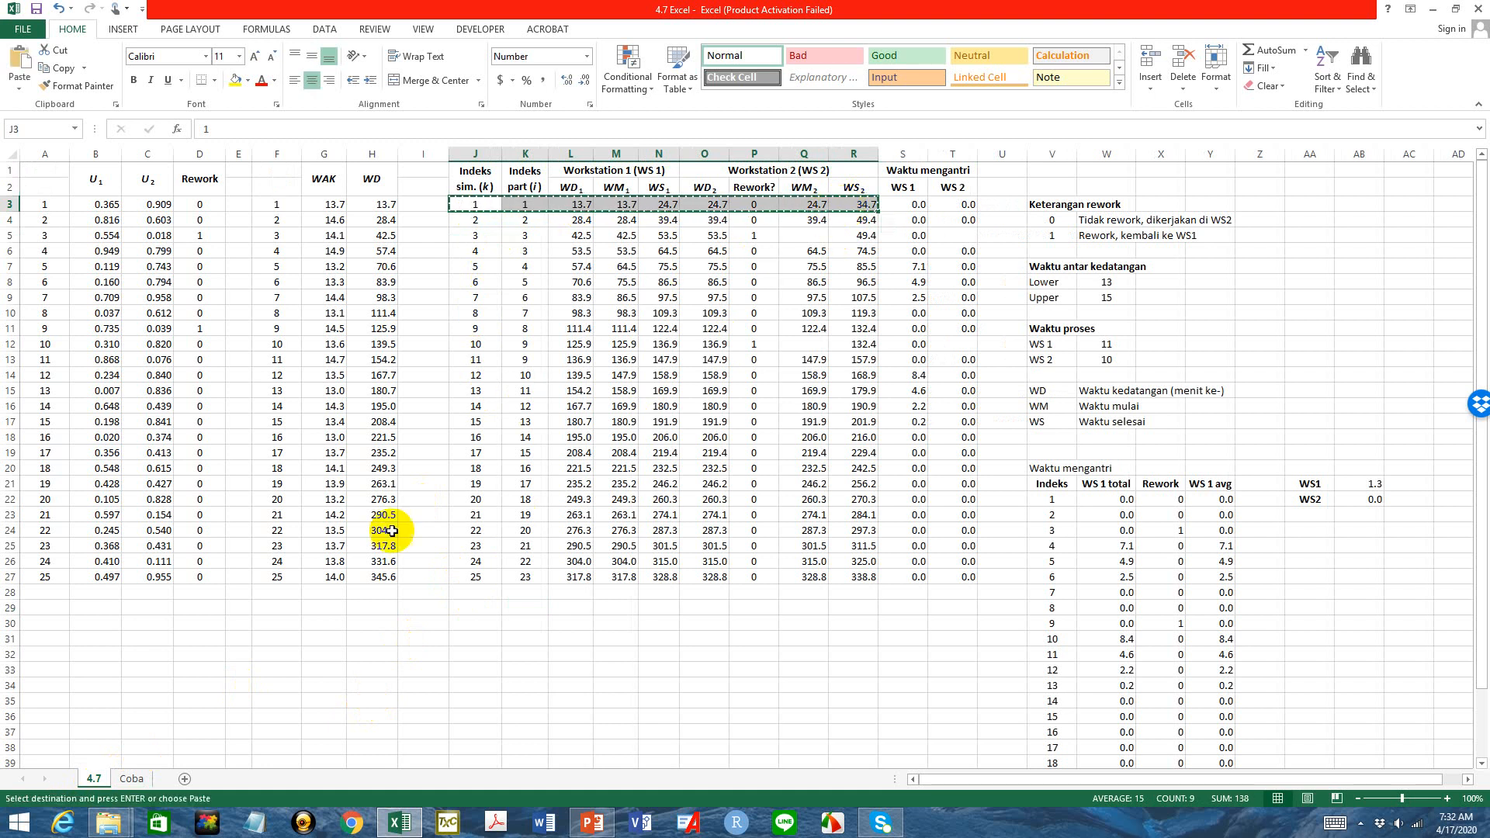
{"action": "left_click", "coordinate": [139, 777]}
{"action": "left_click", "coordinate": [482, 223]}
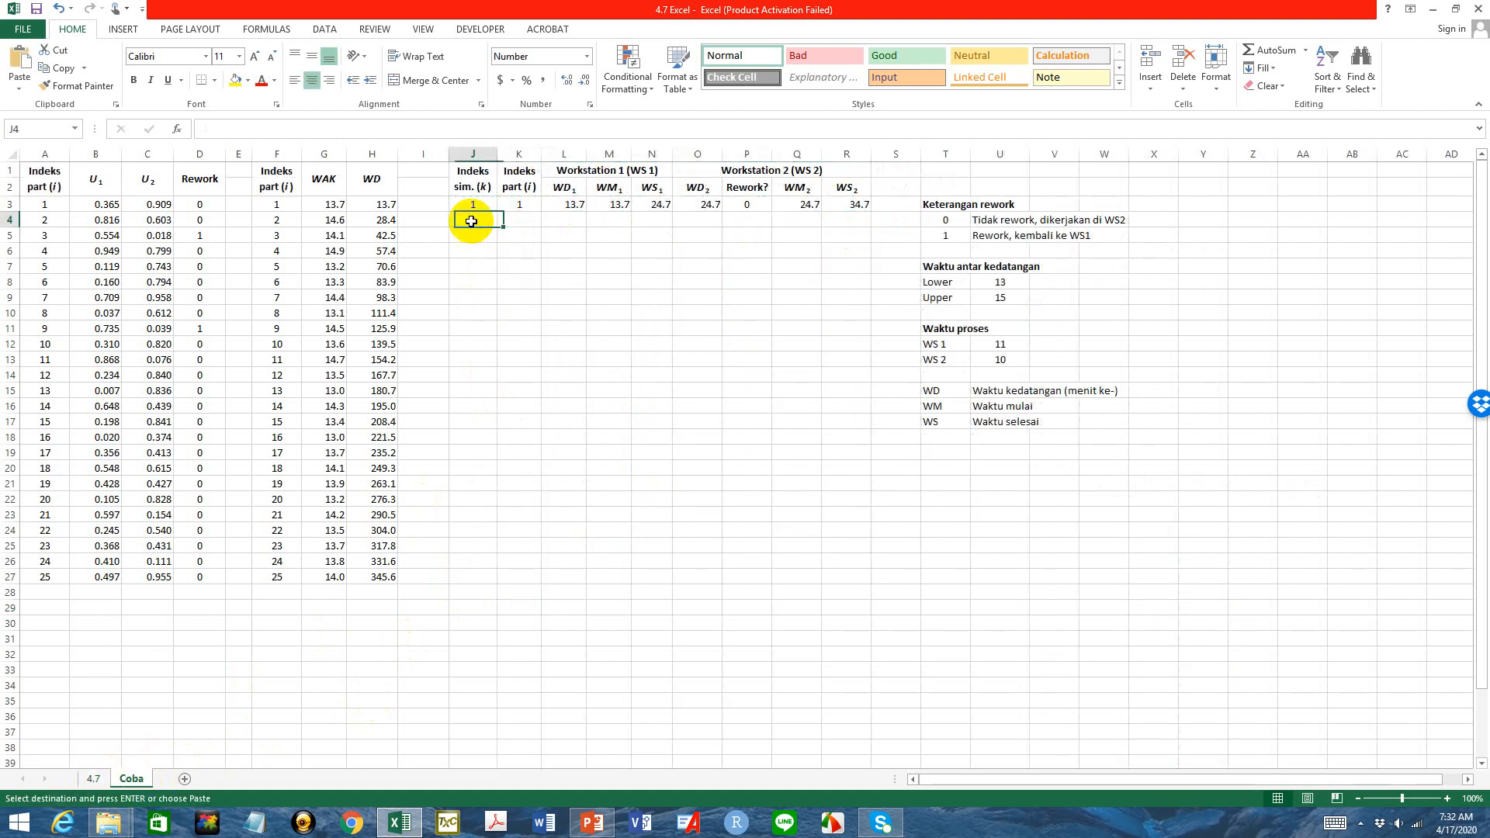
{"action": "left_click", "coordinate": [25, 89]}
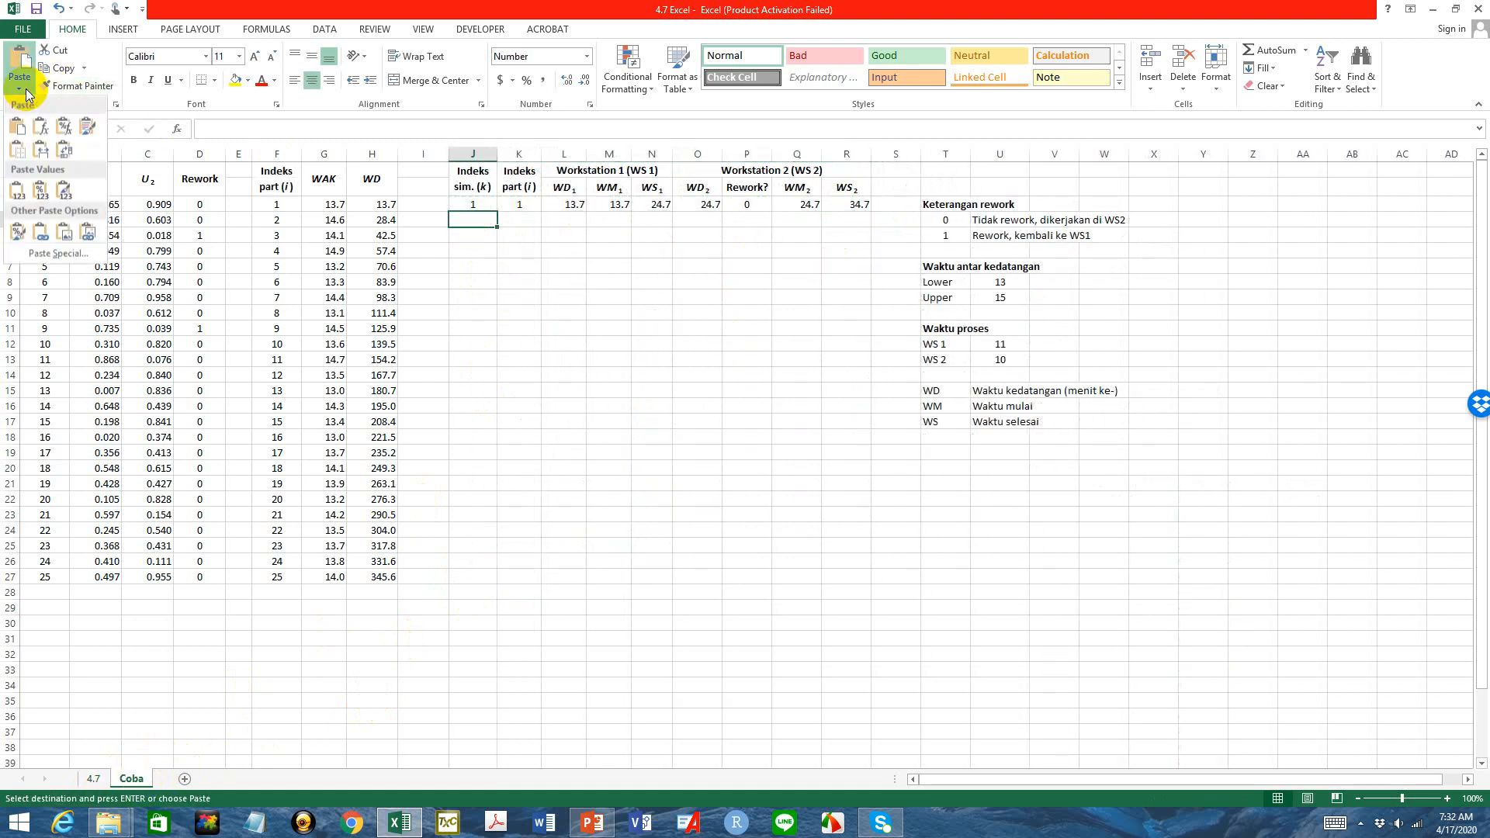
{"action": "left_click", "coordinate": [66, 194]}
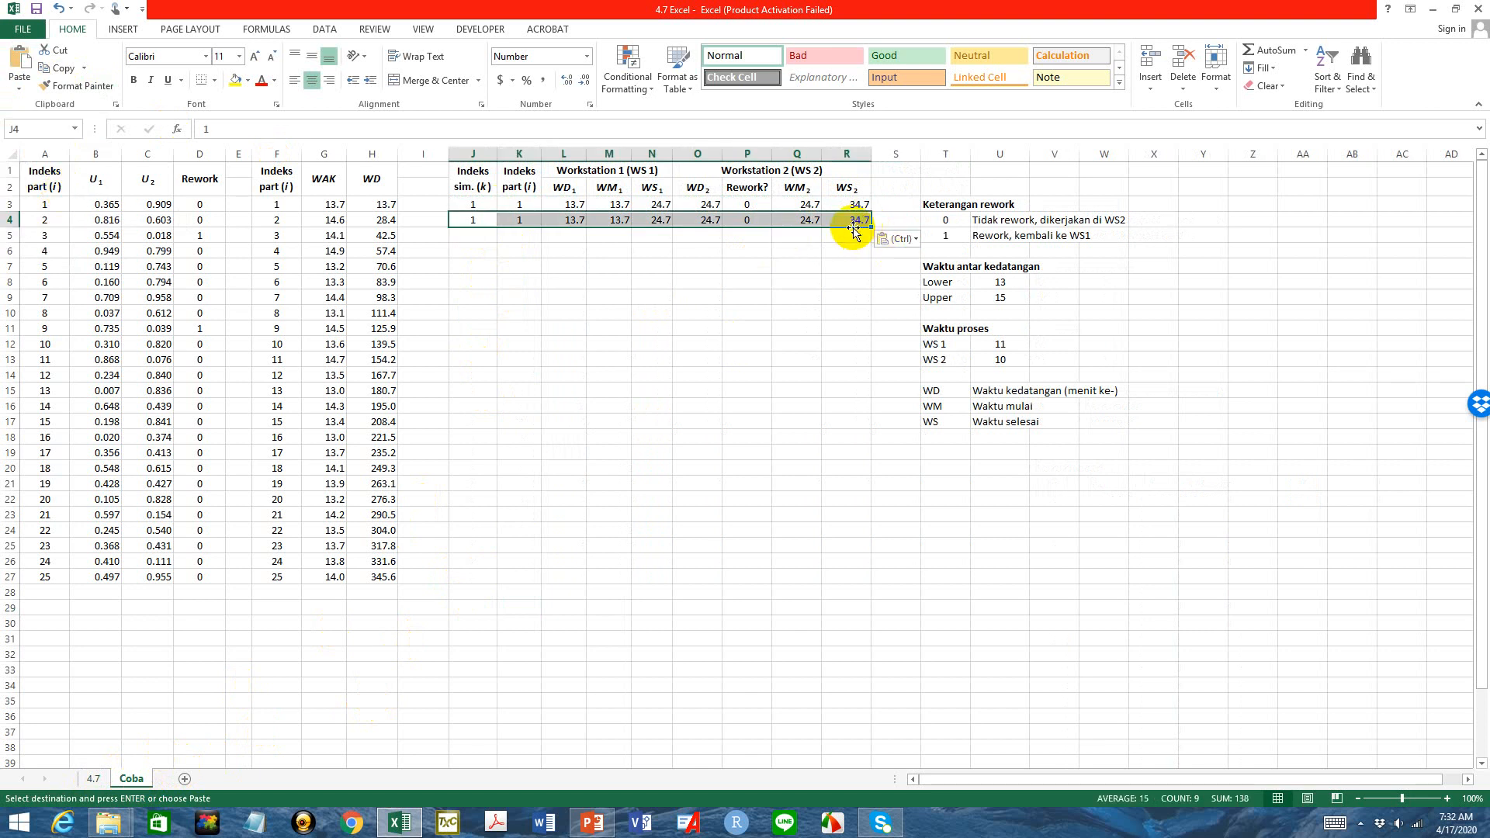
{"action": "key", "text": "Delete"}
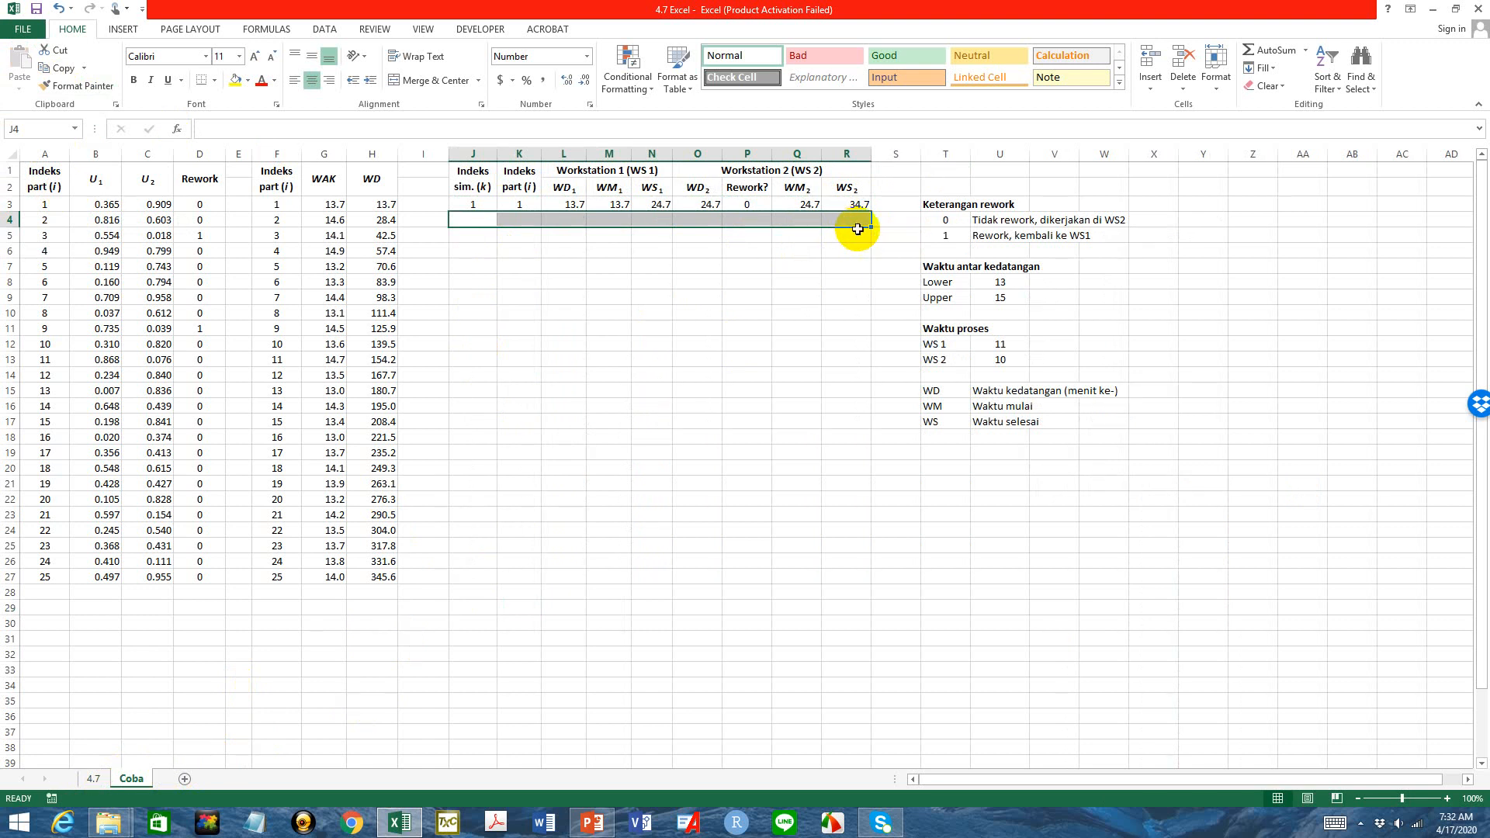
Enter 2 as the simulation index in J4 and 2 as the part index in K4
{"action": "left_click", "coordinate": [480, 218]}
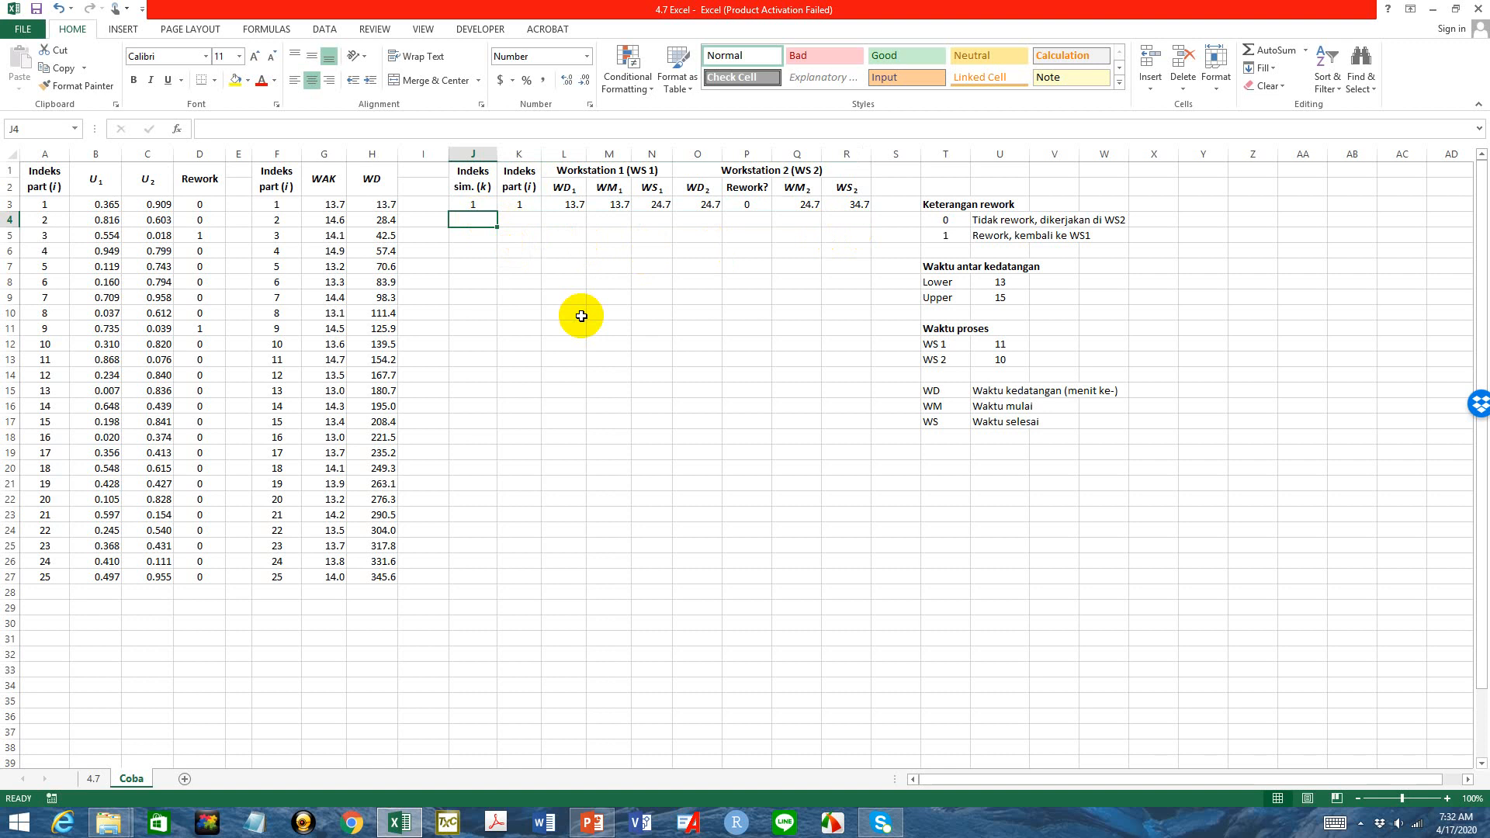
{"action": "type", "text": "2"}
{"action": "key", "text": "Tab"}
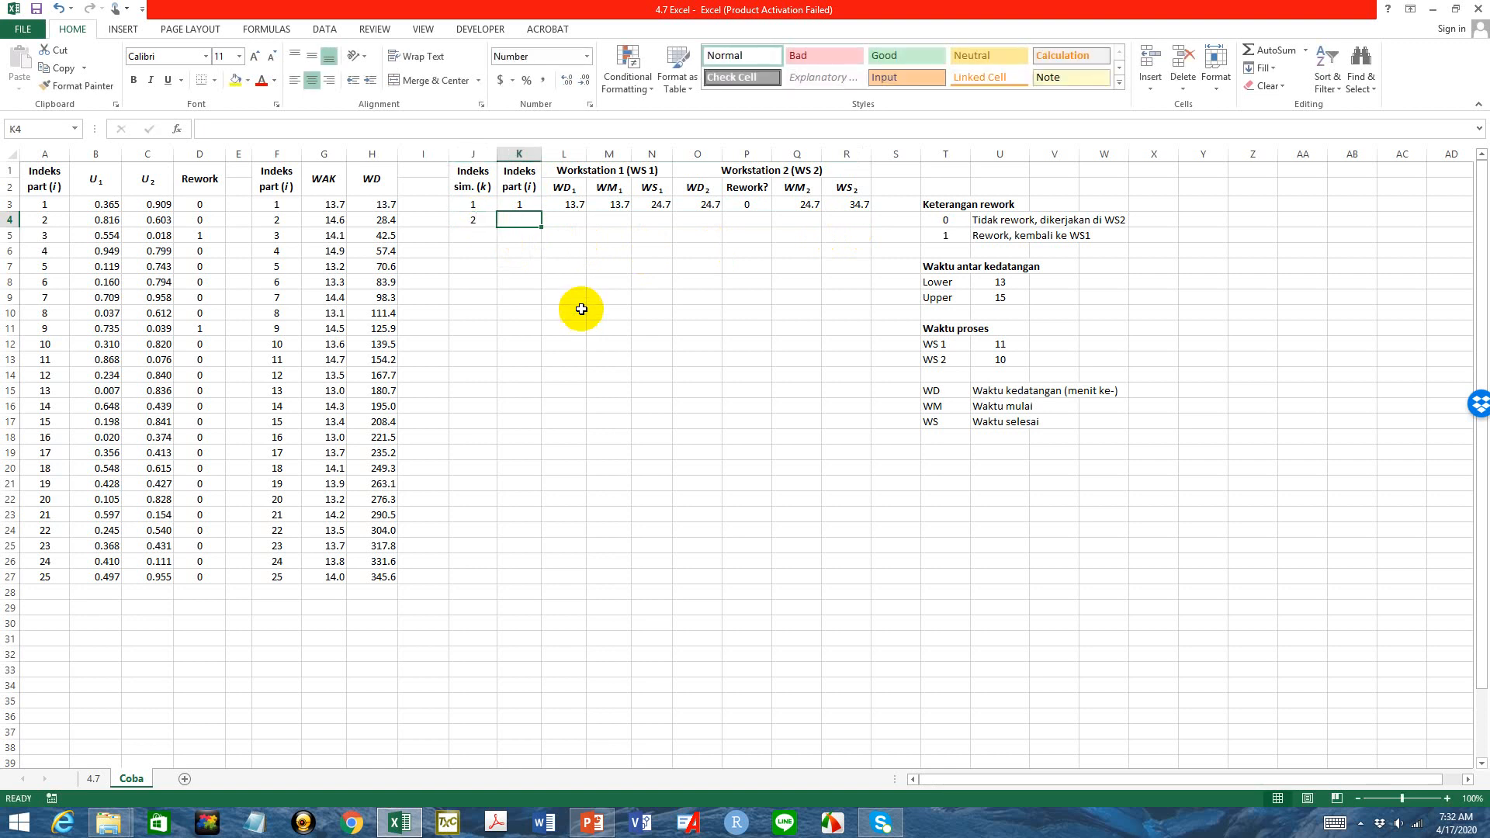
{"action": "left_click", "coordinate": [474, 206]}
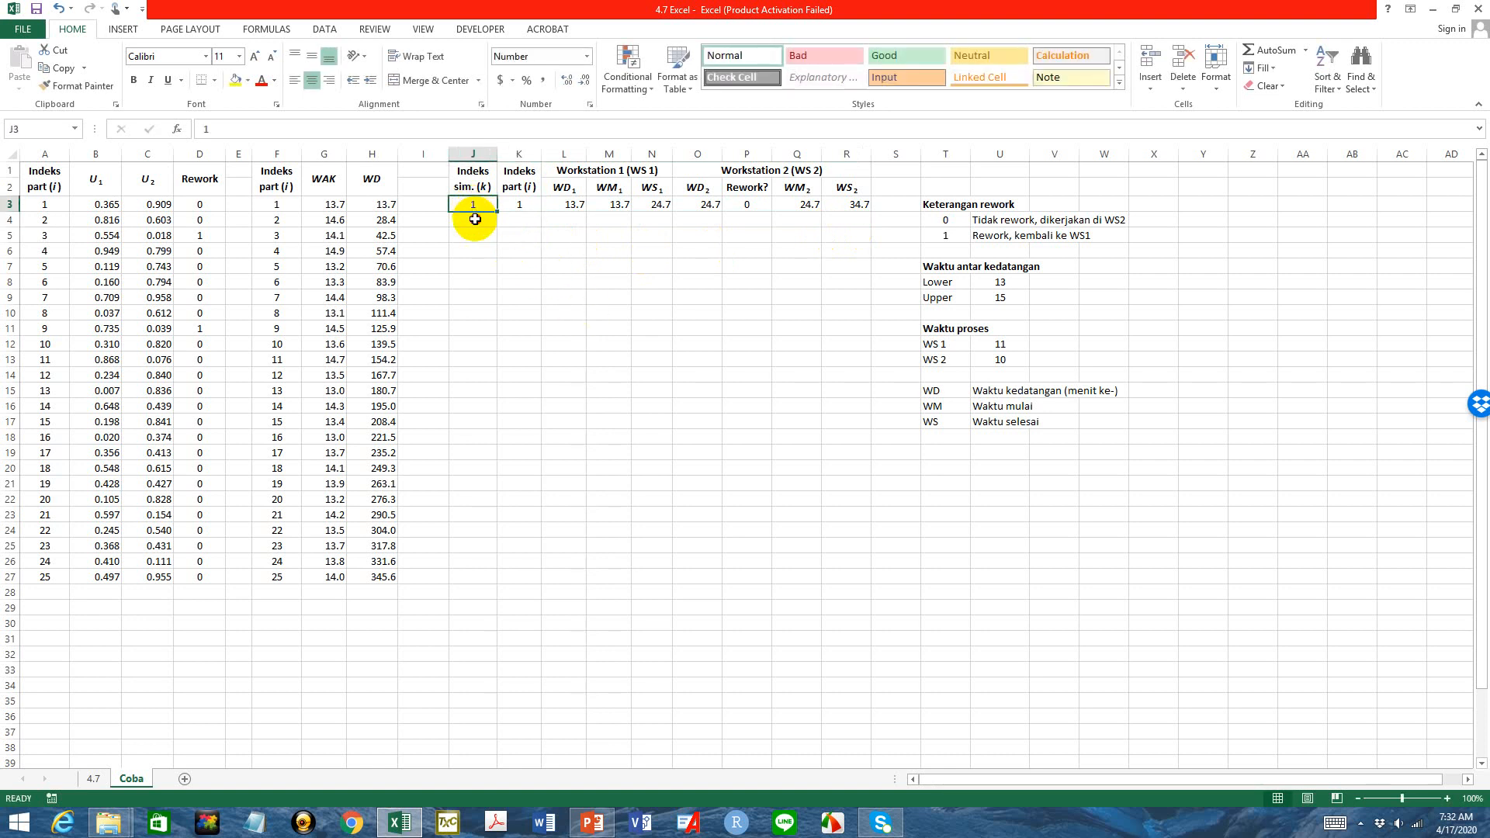
{"action": "left_click", "coordinate": [475, 220]}
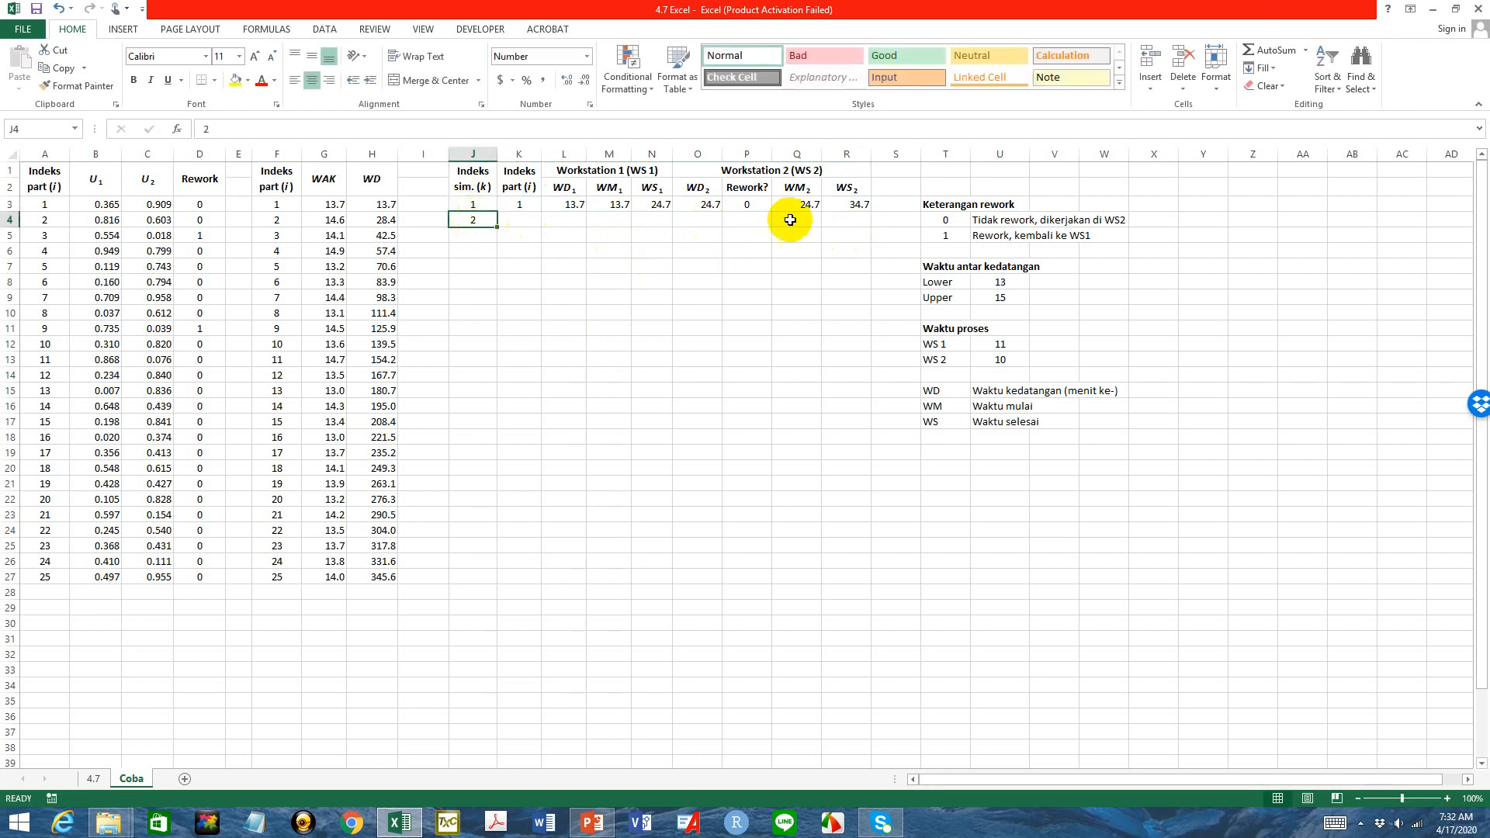
{"action": "left_click", "coordinate": [520, 205]}
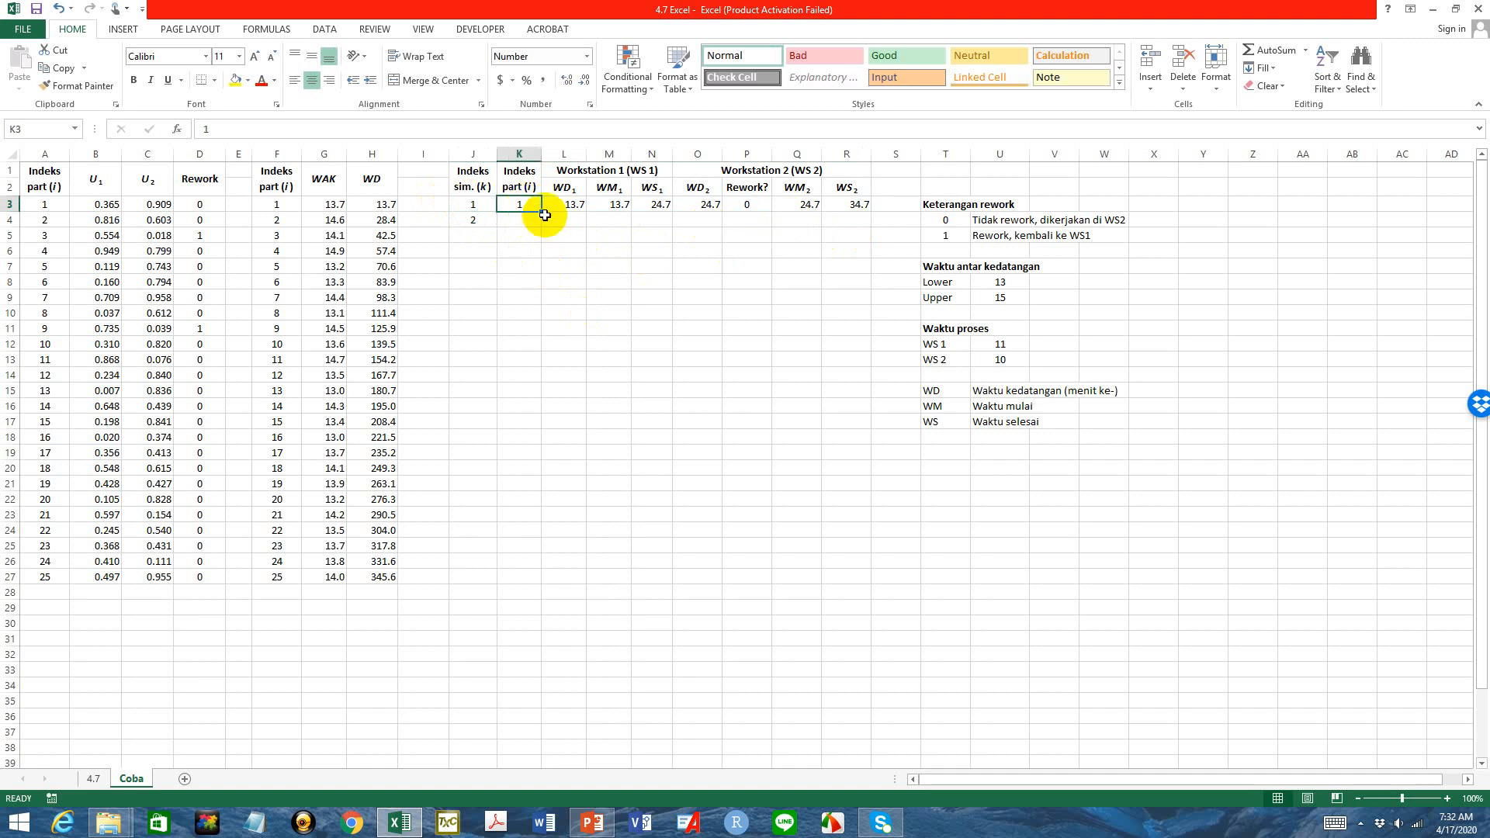
{"action": "left_click", "coordinate": [530, 219]}
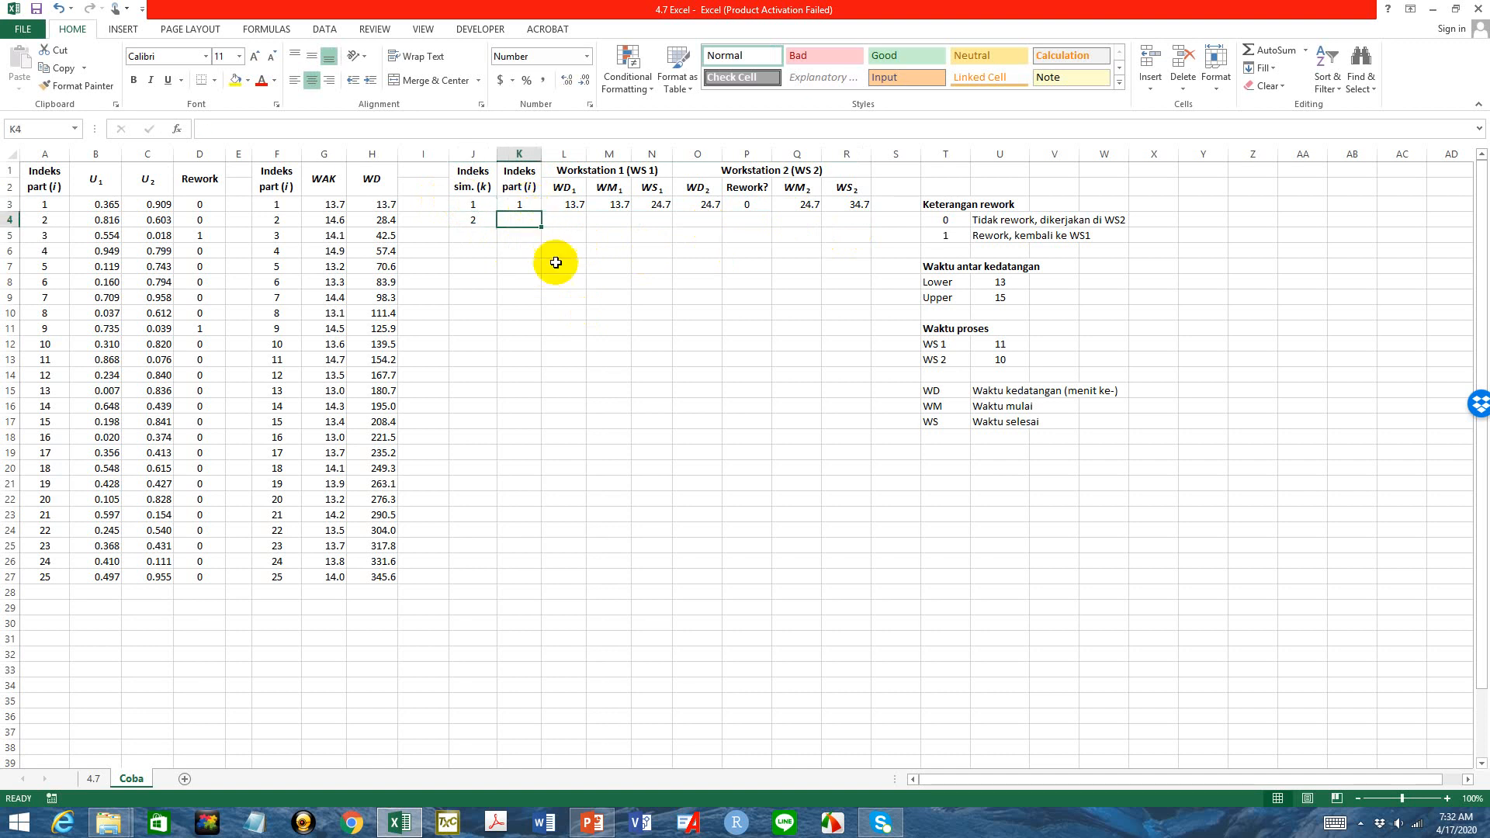
{"action": "type", "text": "2"}
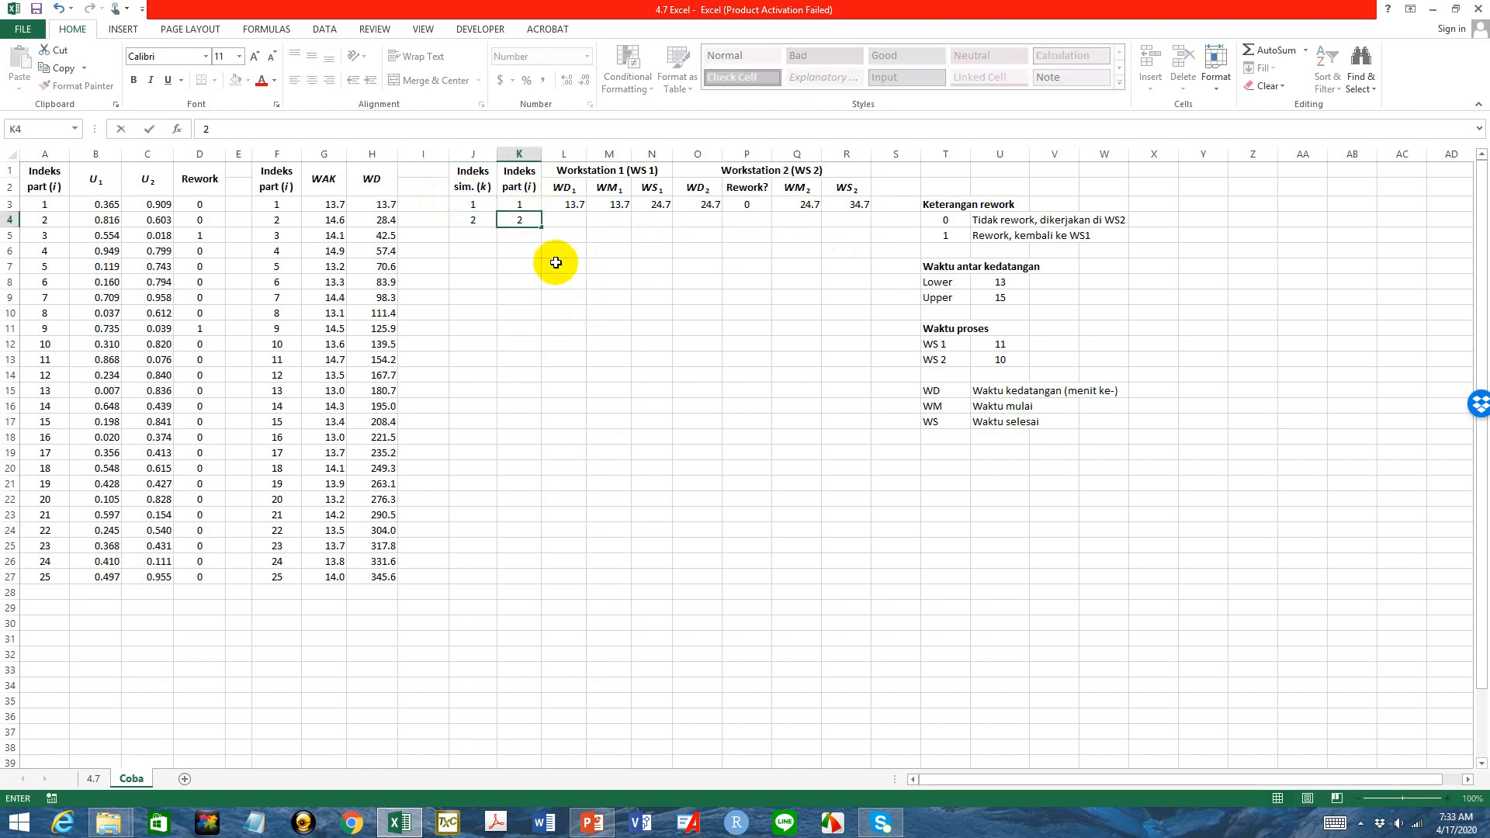
{"action": "key", "text": "Tab"}
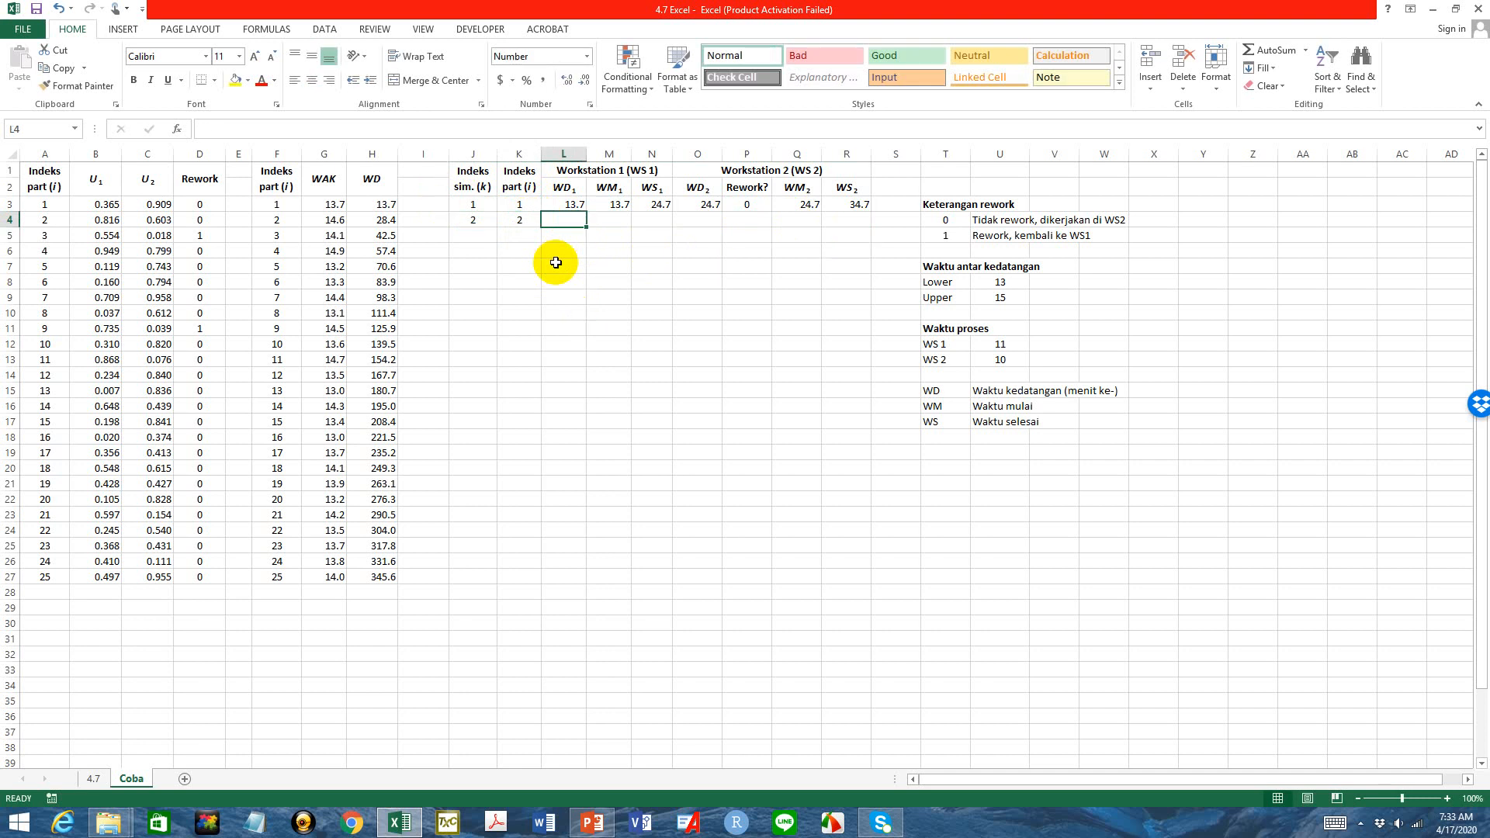
Fill WD1 in L4 with =H4 to pull in the second part's arrival time
{"action": "type", "text": "="}
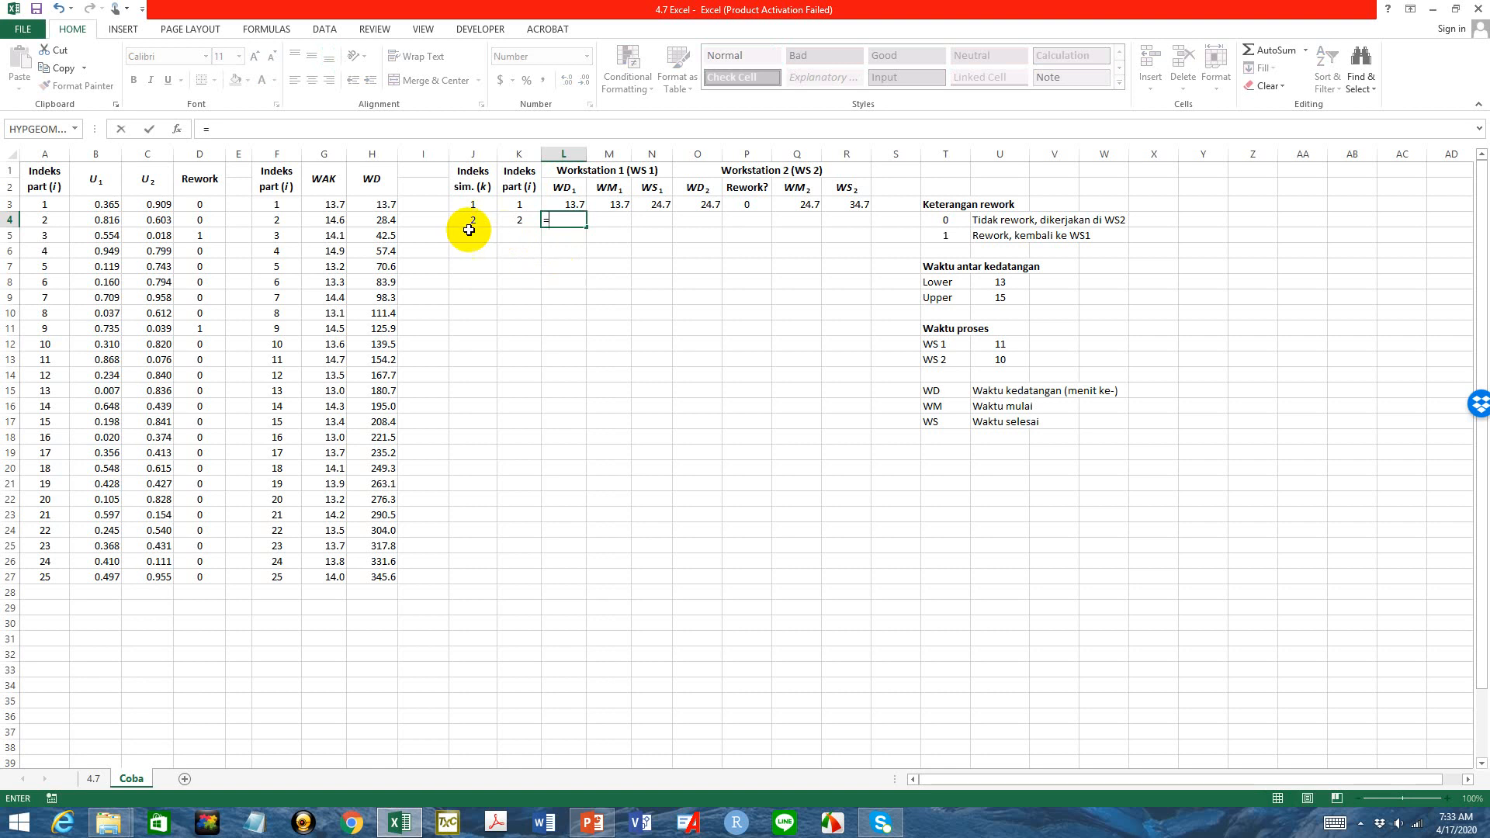
{"action": "left_click", "coordinate": [388, 219]}
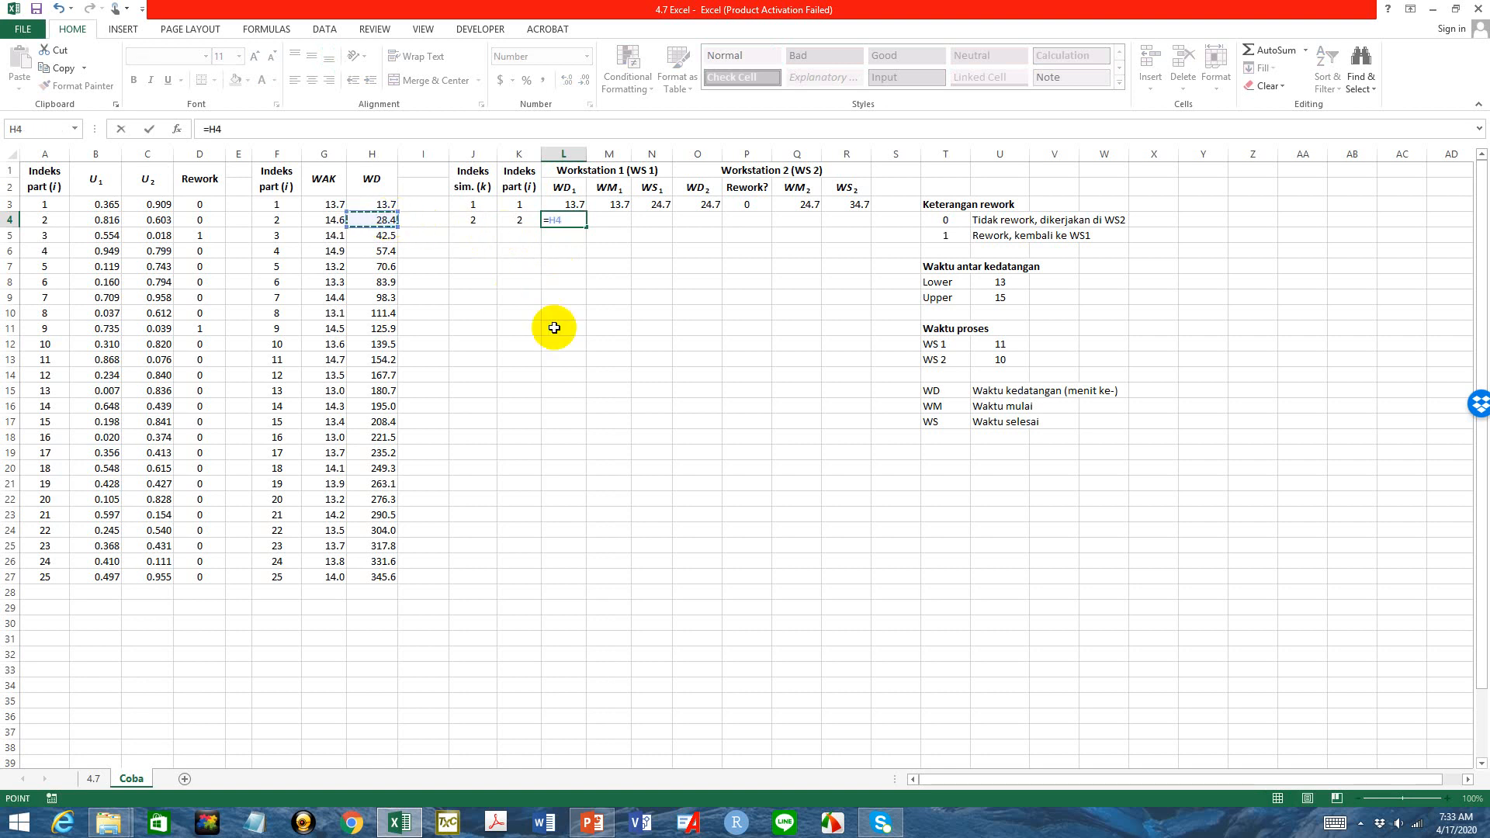
{"action": "key", "text": "Return"}
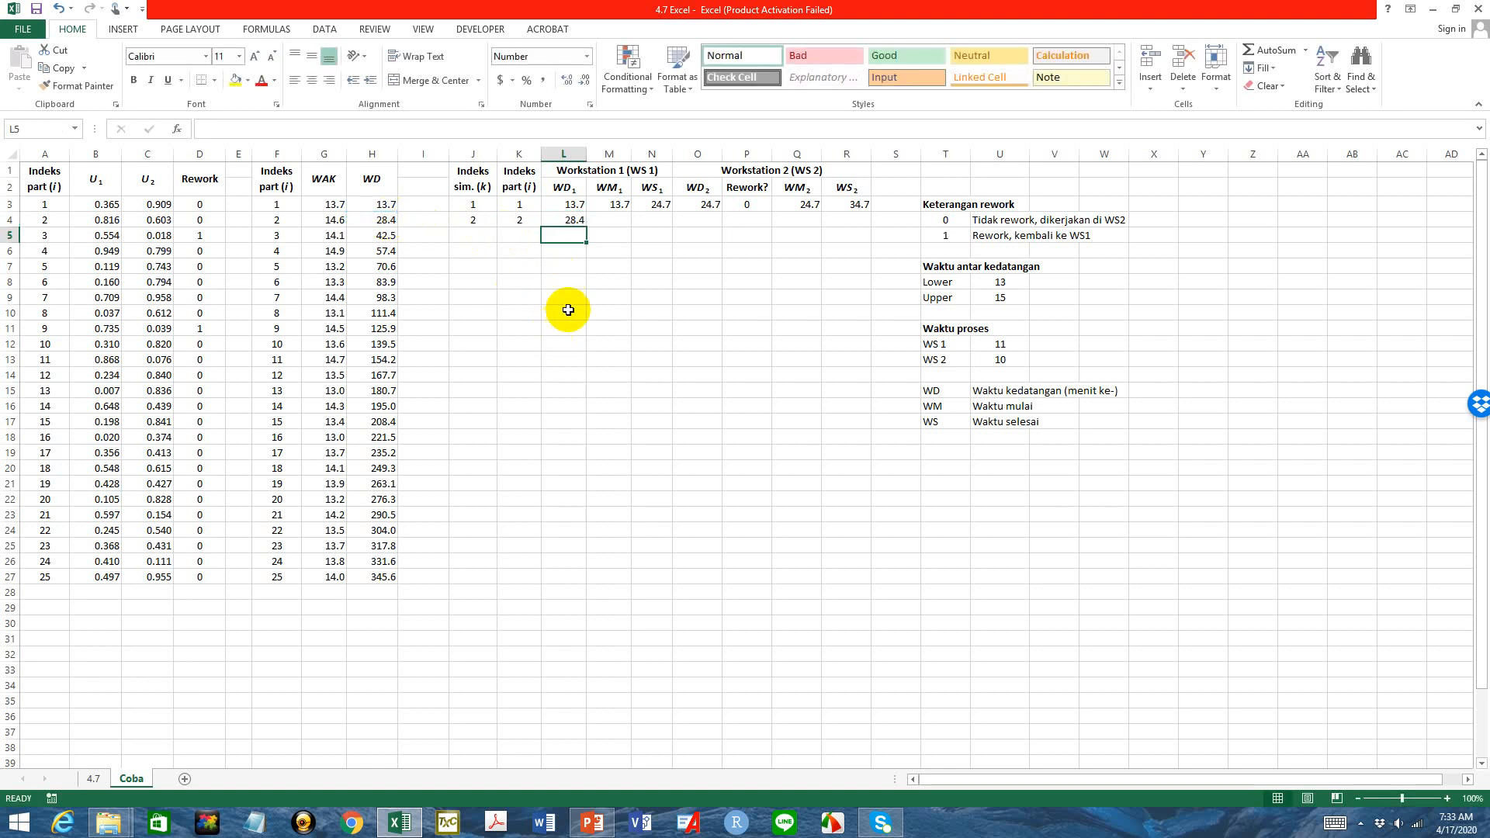
Compare the second part's arrival with the first part's WS1 finish time and set WM1 in M4 to its arrival time in L4
{"action": "left_click", "coordinate": [574, 224]}
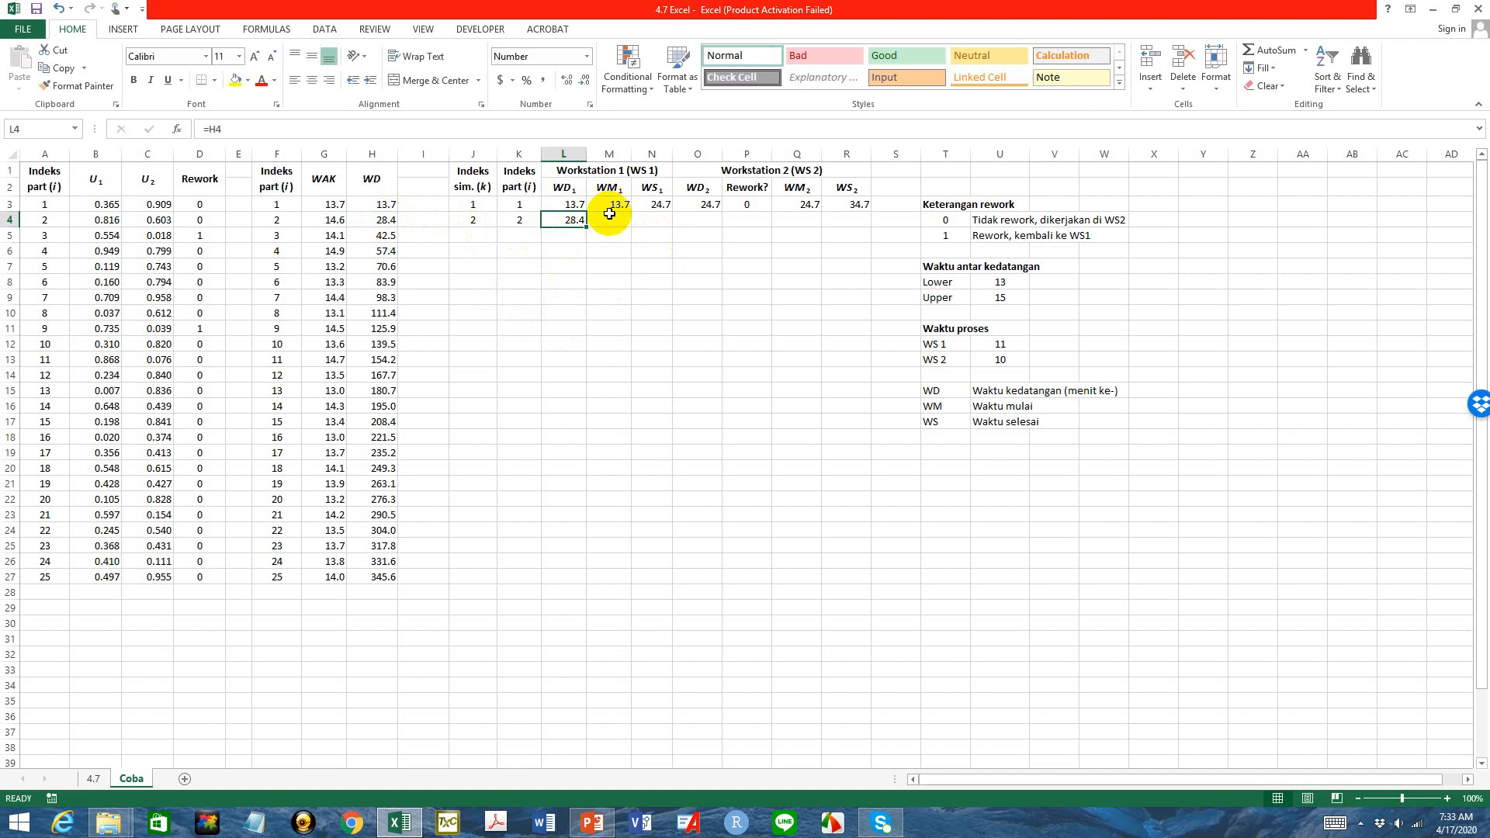
{"action": "left_click", "coordinate": [662, 202]}
{"action": "left_click", "coordinate": [572, 222]}
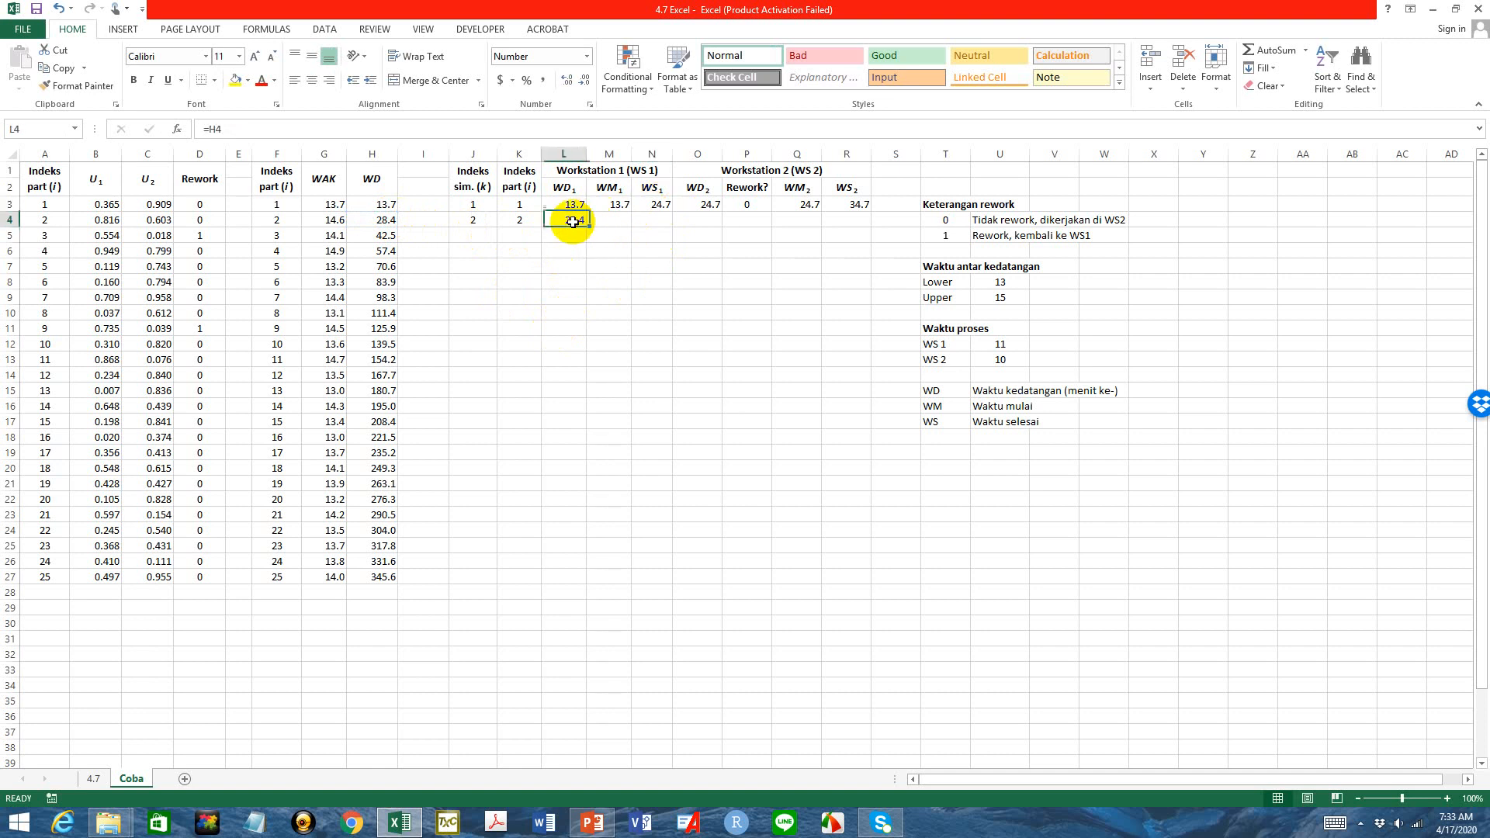
{"action": "left_click", "coordinate": [659, 205]}
{"action": "left_click", "coordinate": [628, 226]}
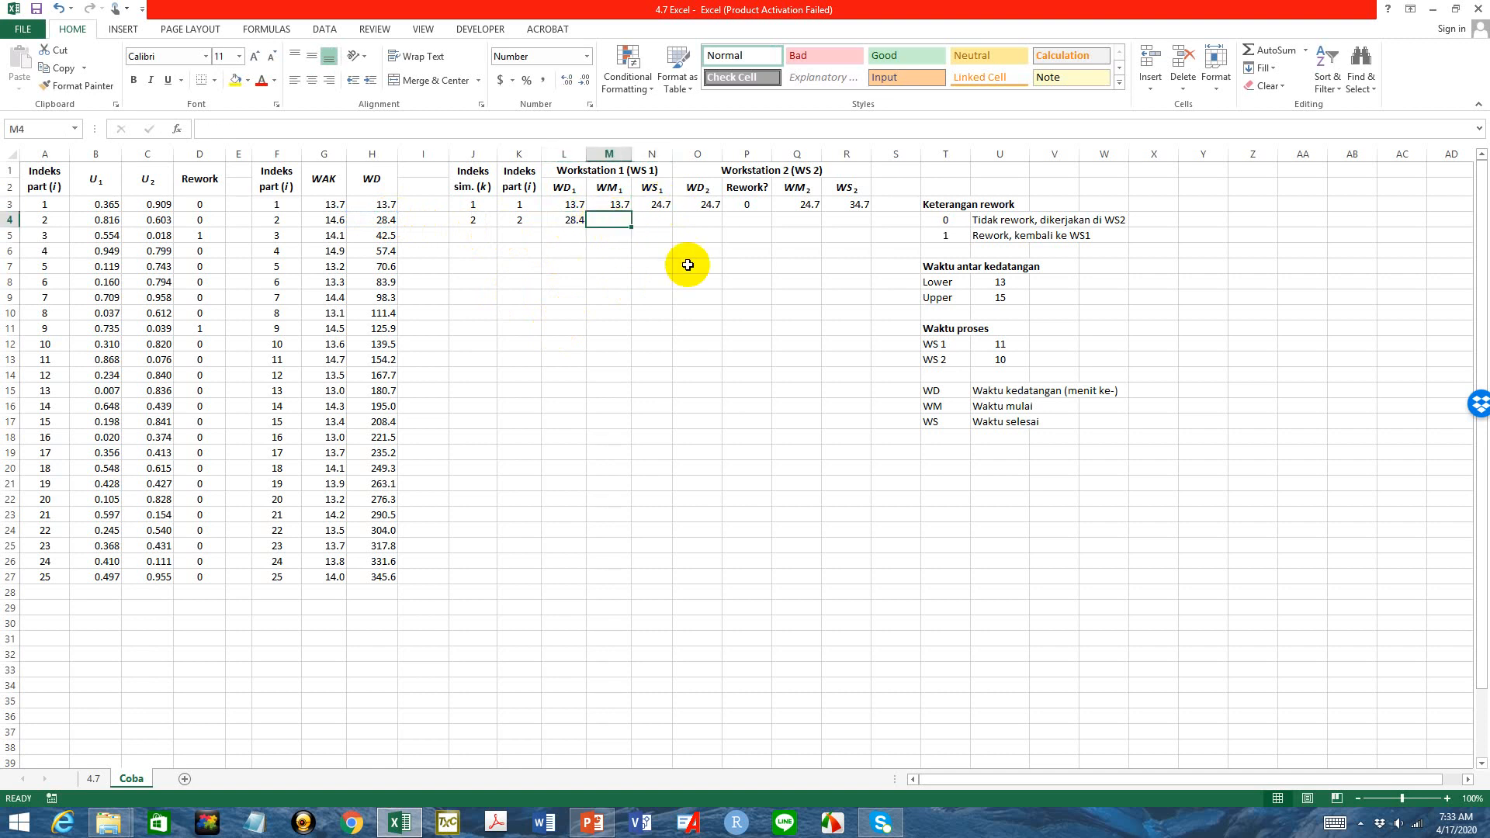
{"action": "type", "text": "="}
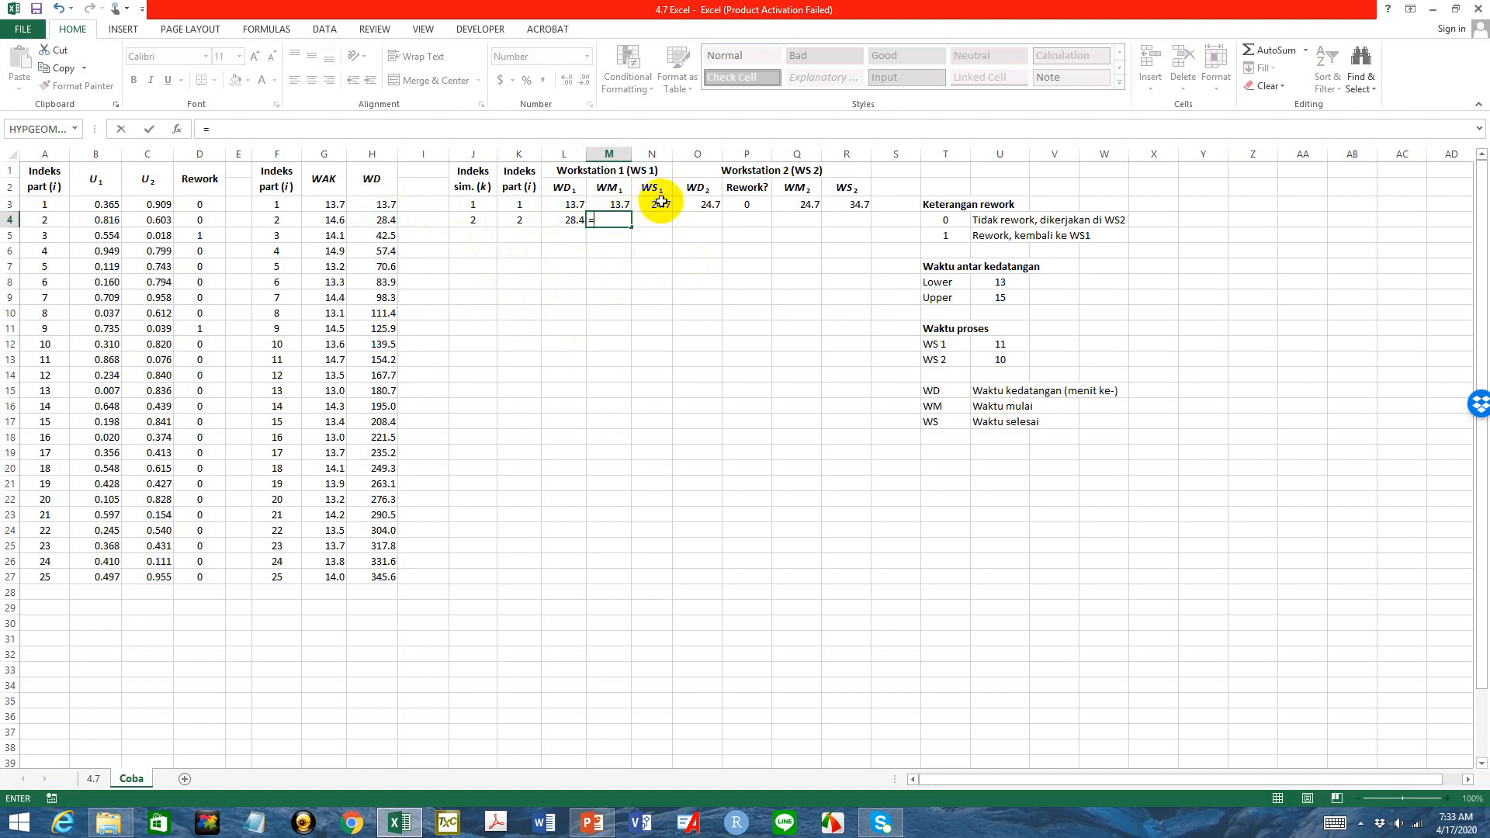
{"action": "left_click", "coordinate": [574, 220]}
{"action": "key", "text": "Return"}
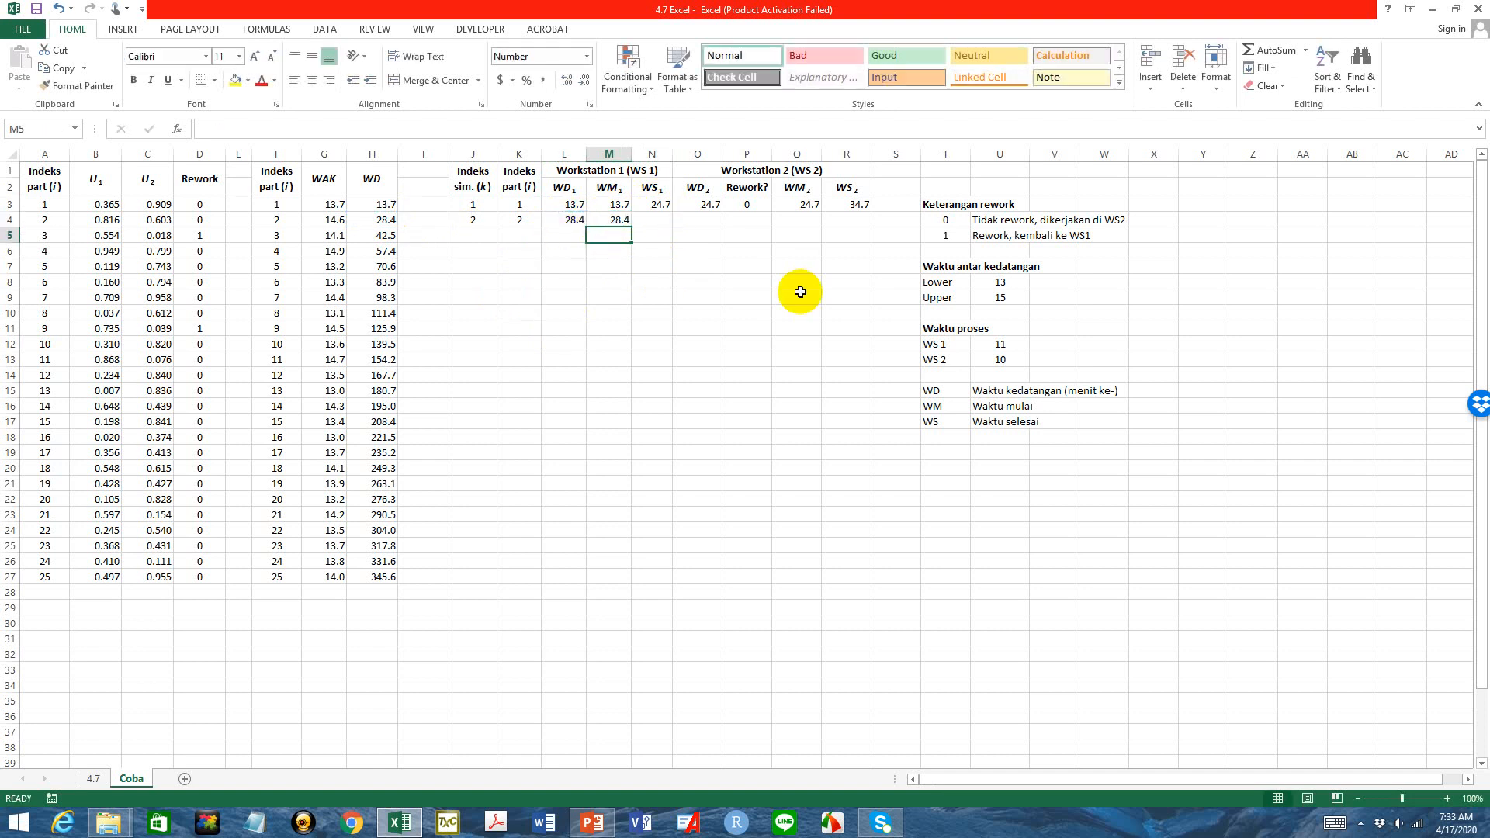
Calculate WS1 in N4 by adding the WS 1 process time to WM1 with =M4+U12
{"action": "left_click", "coordinate": [659, 220]}
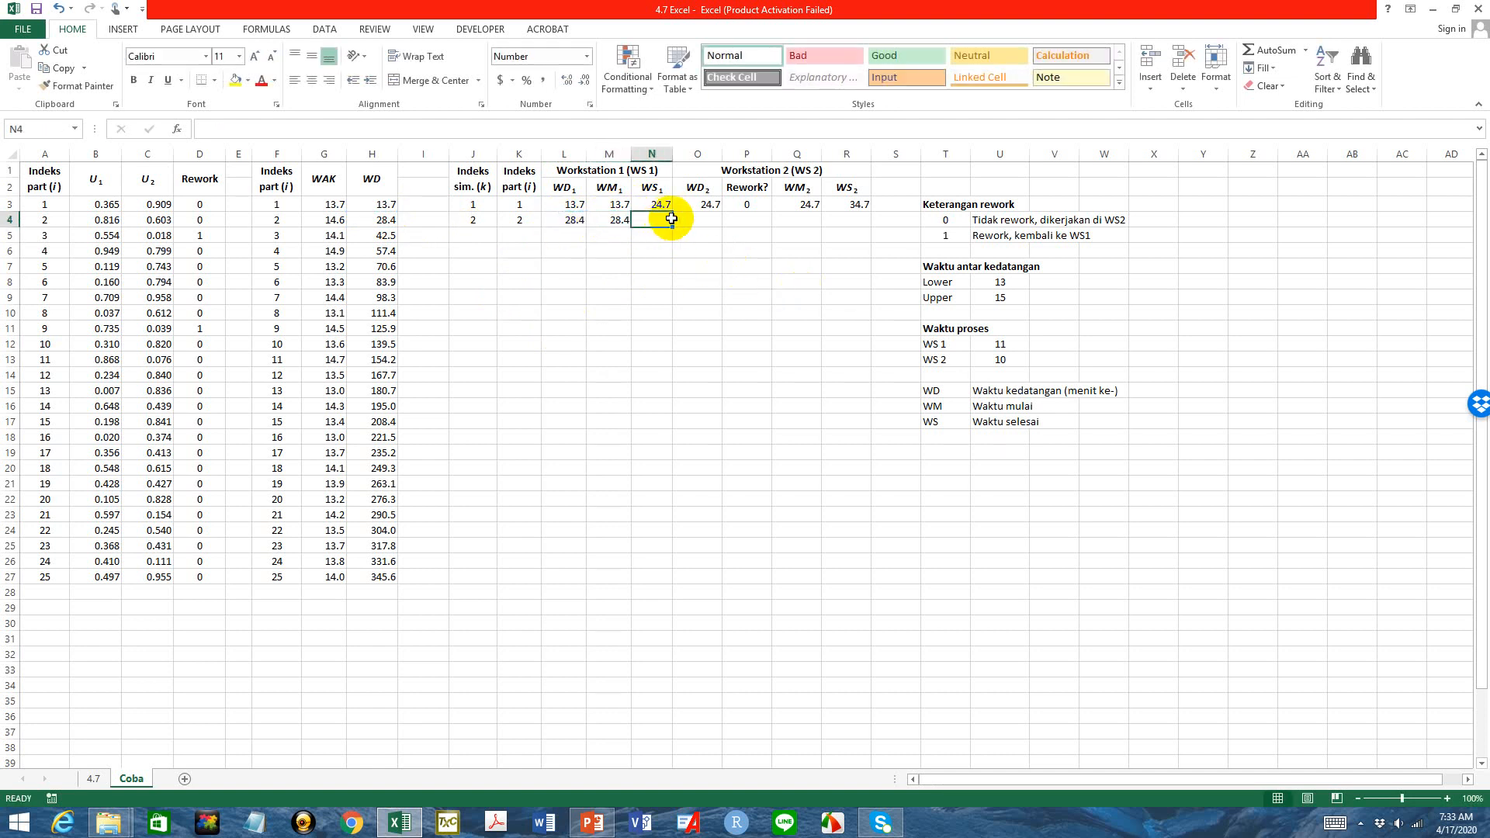
{"action": "type", "text": "="}
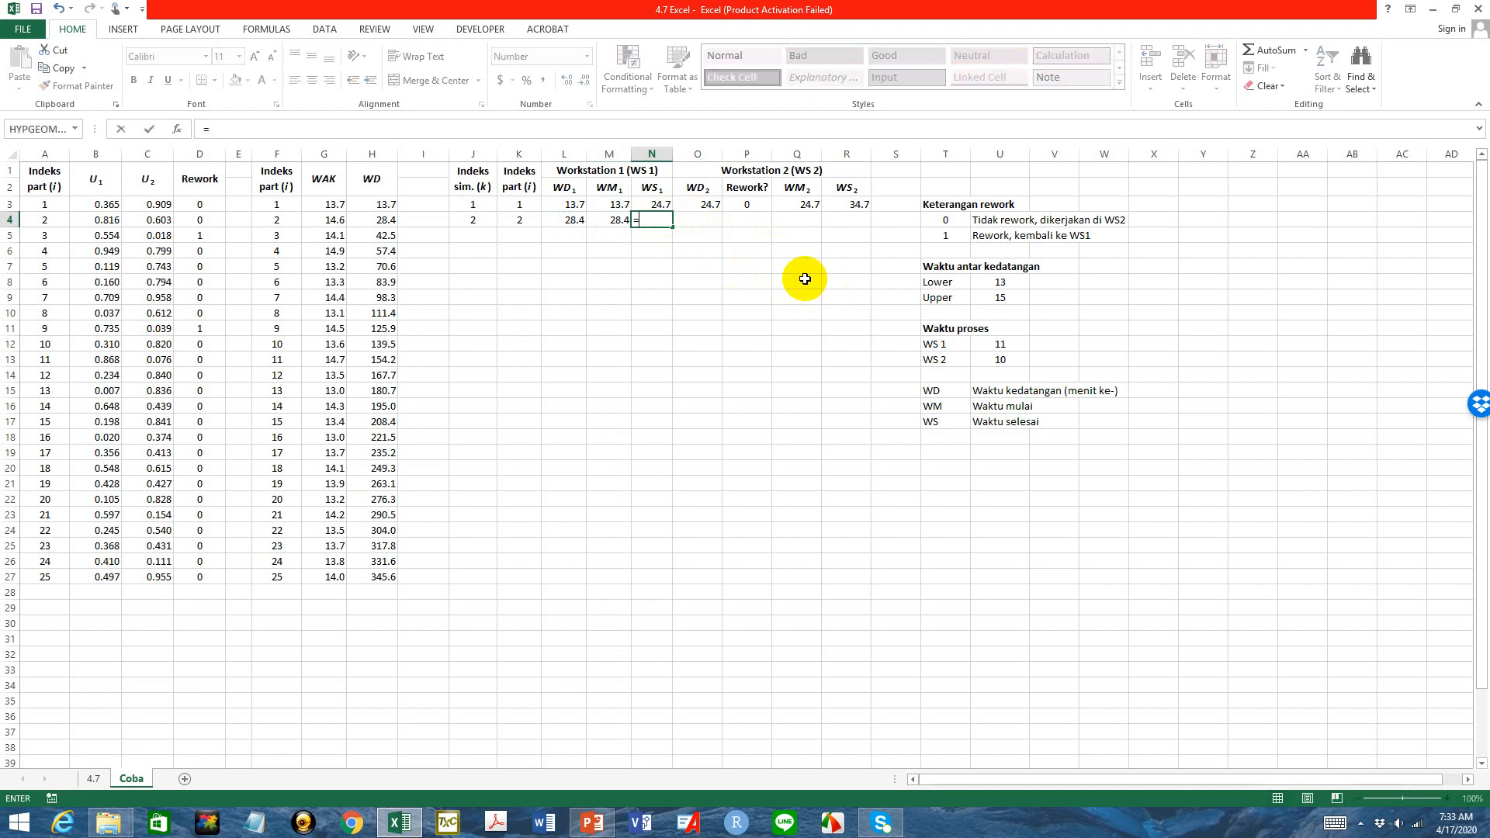
{"action": "left_click", "coordinate": [618, 219]}
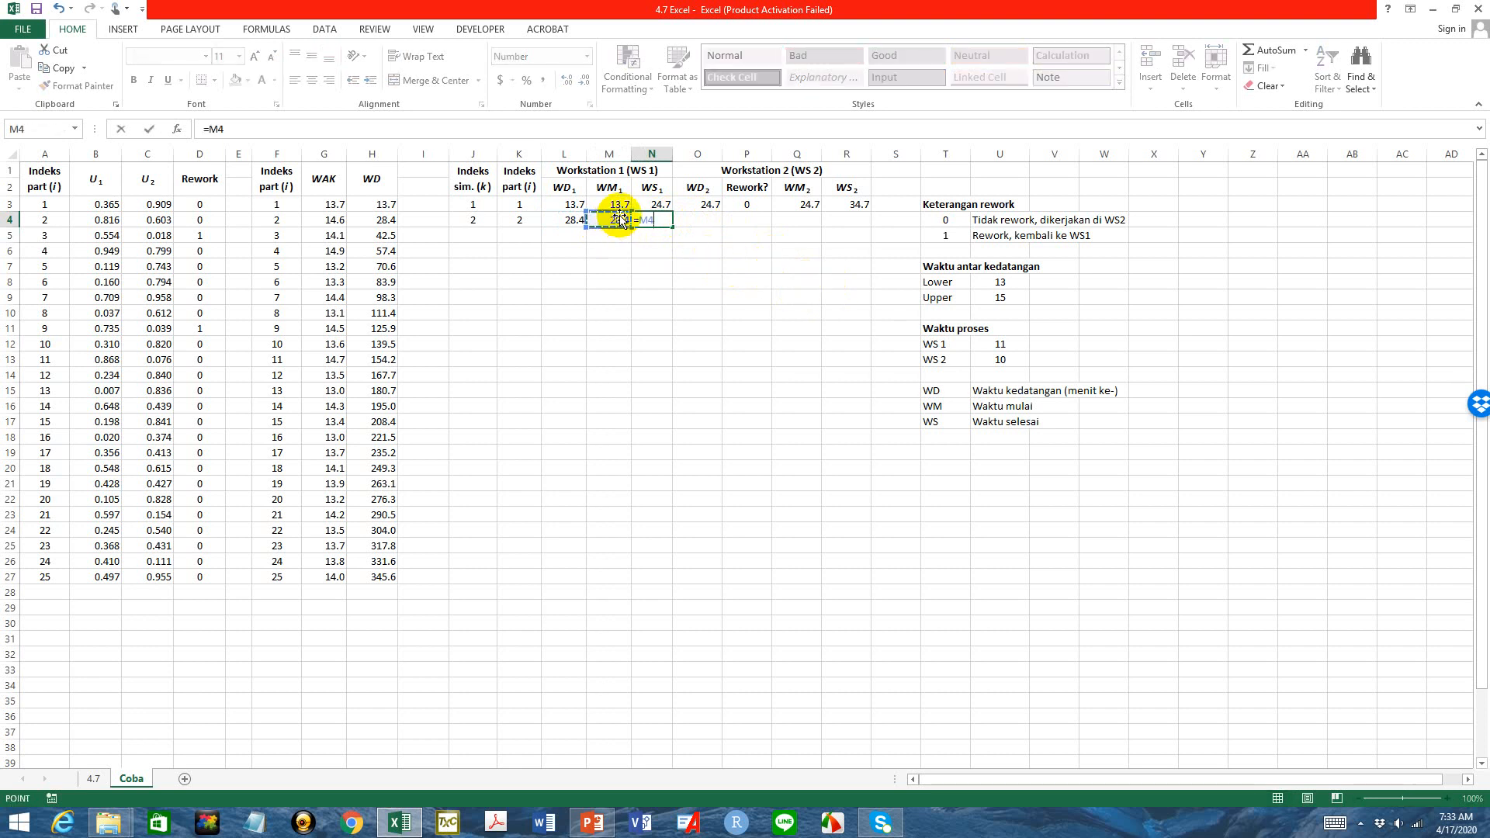
{"action": "type", "text": "+"}
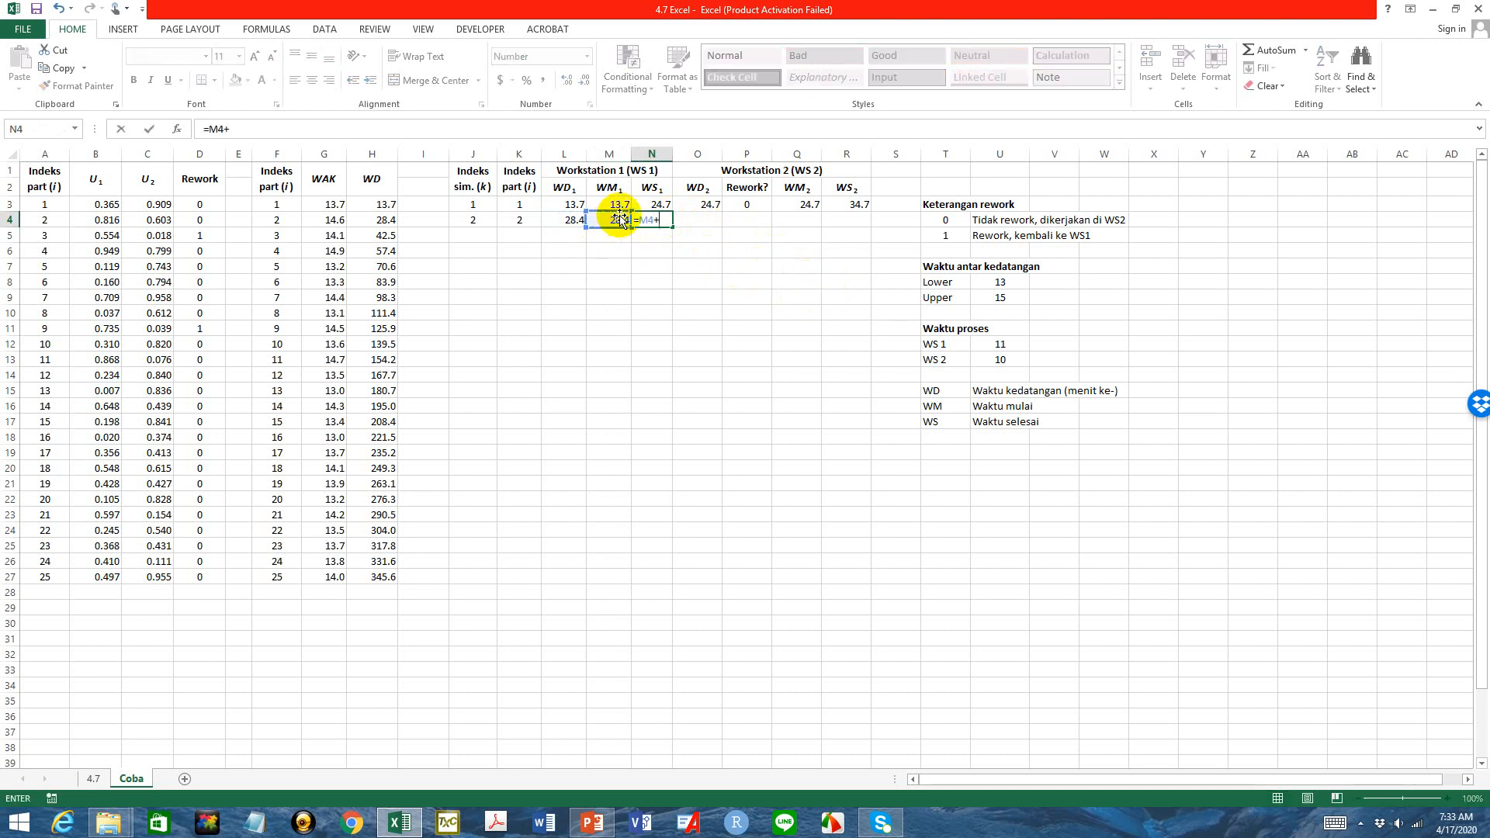
{"action": "left_click", "coordinate": [1011, 347]}
{"action": "key", "text": "Return"}
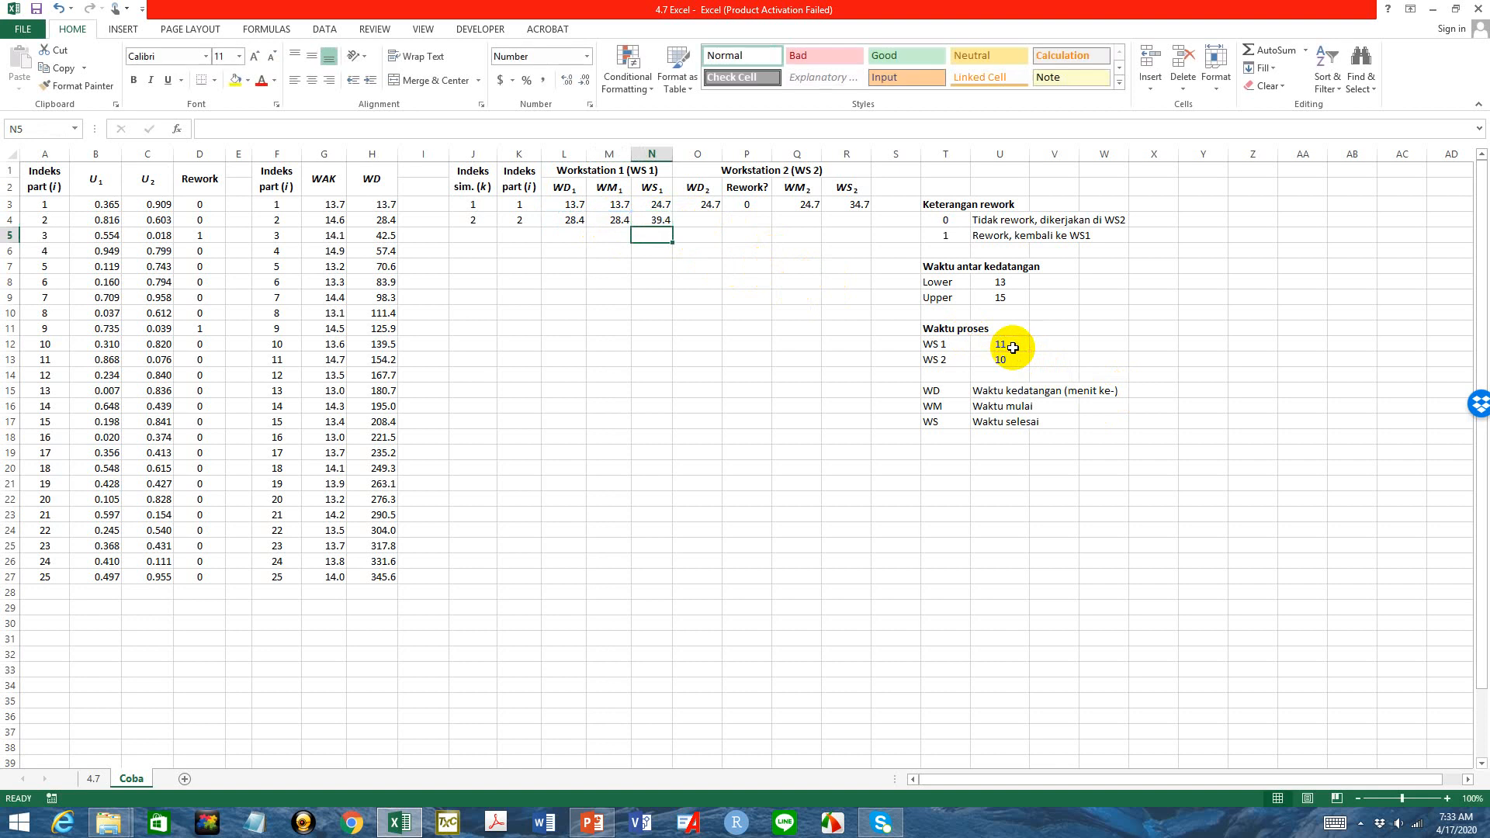
Enter =N4 in O4 so that WD2 equals the second part's finish time at Workstation 1
{"action": "left_click", "coordinate": [708, 220]}
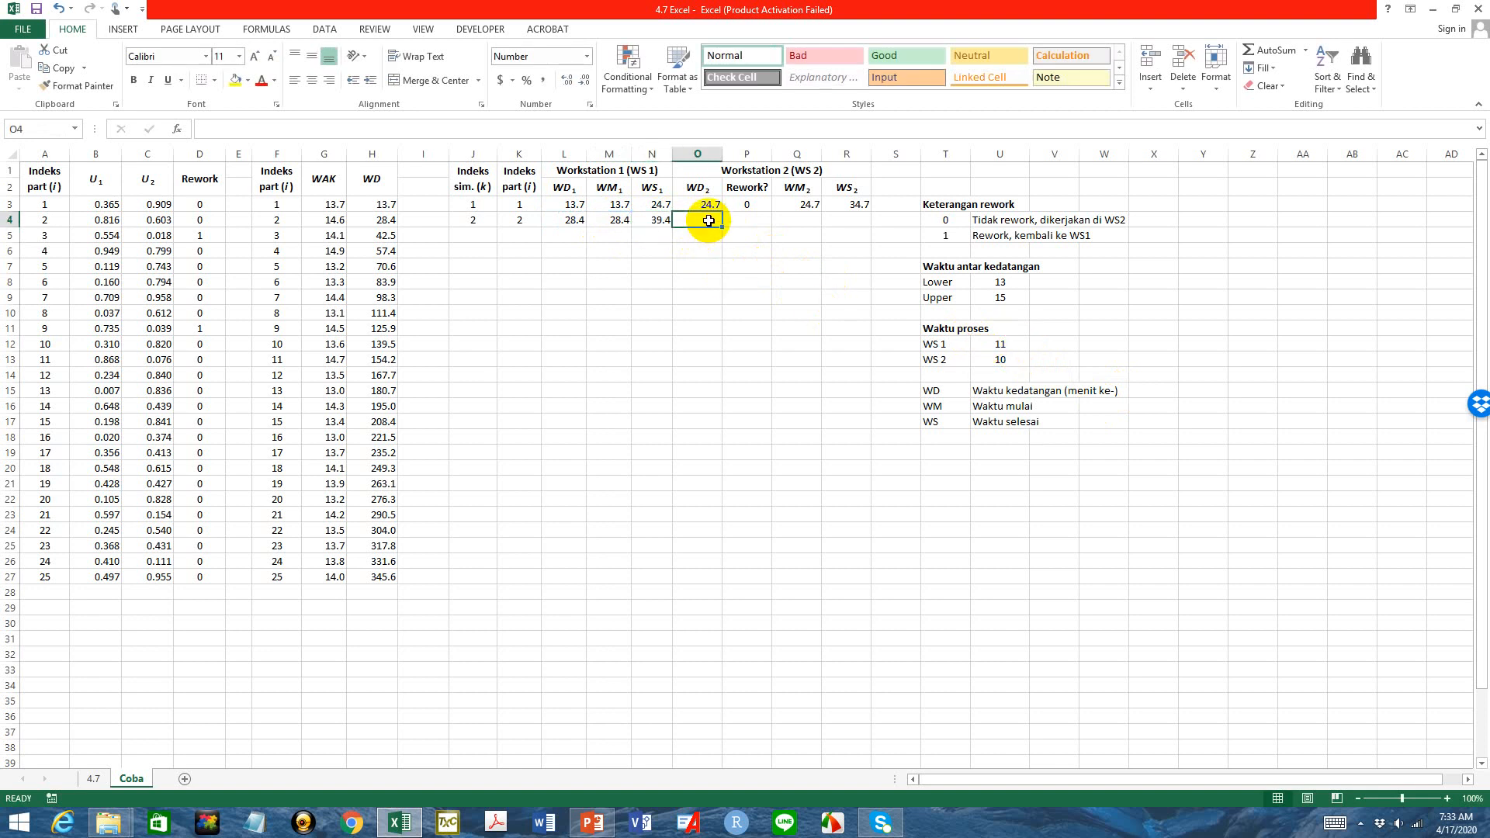
{"action": "type", "text": "="}
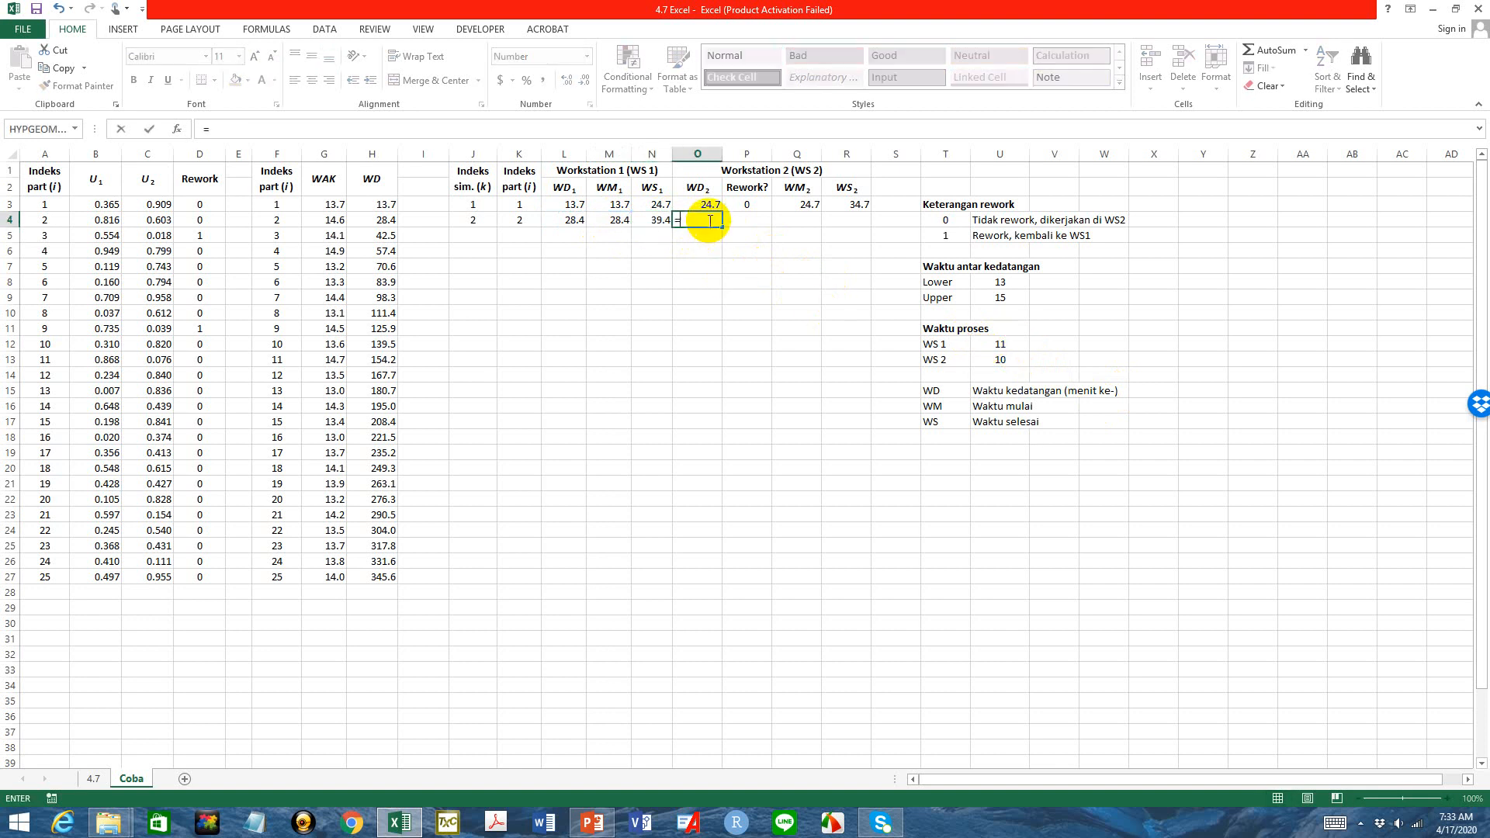
{"action": "left_click", "coordinate": [649, 219]}
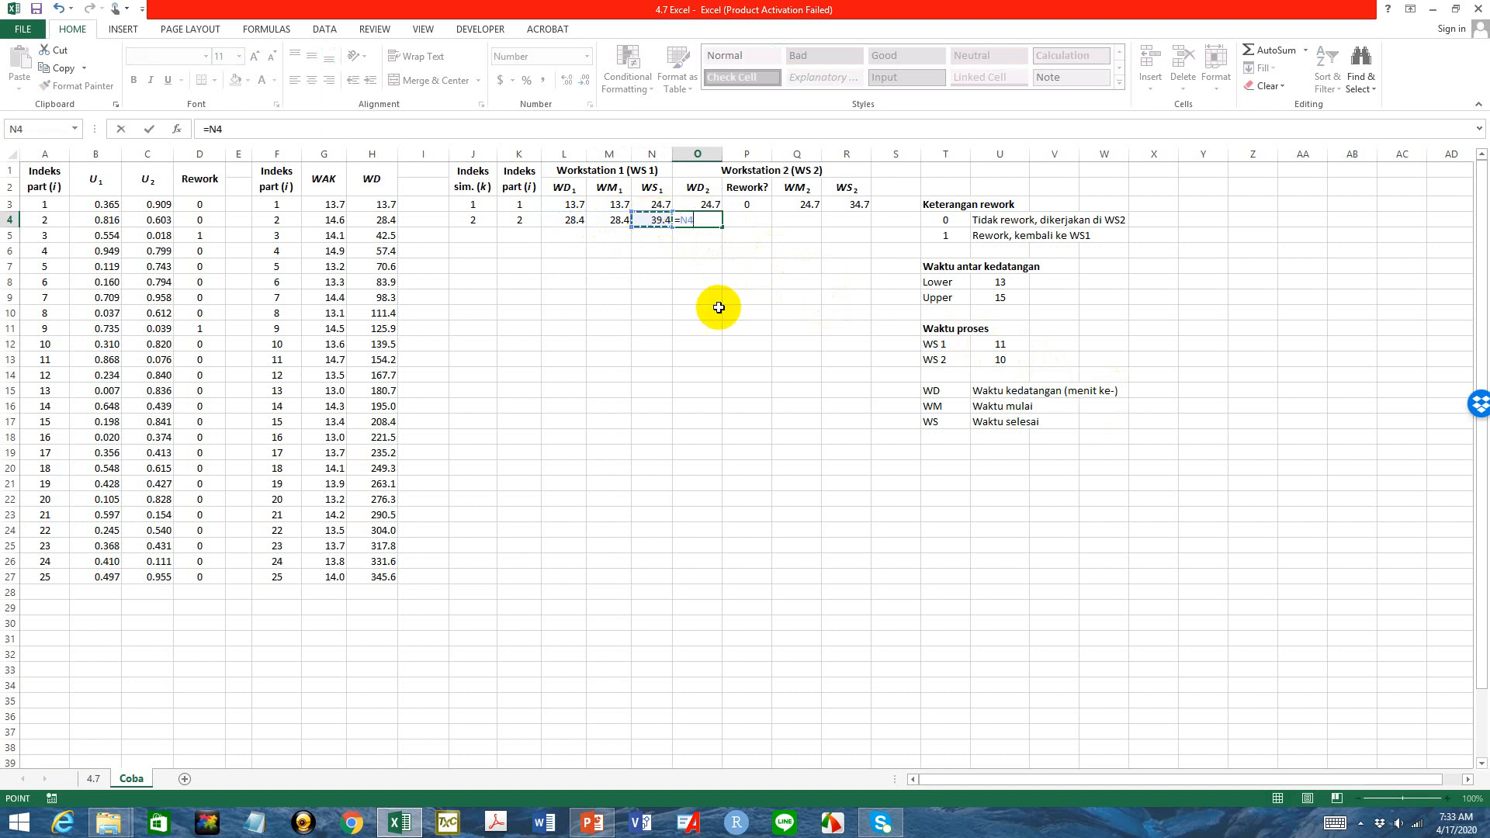
{"action": "key", "text": "Return"}
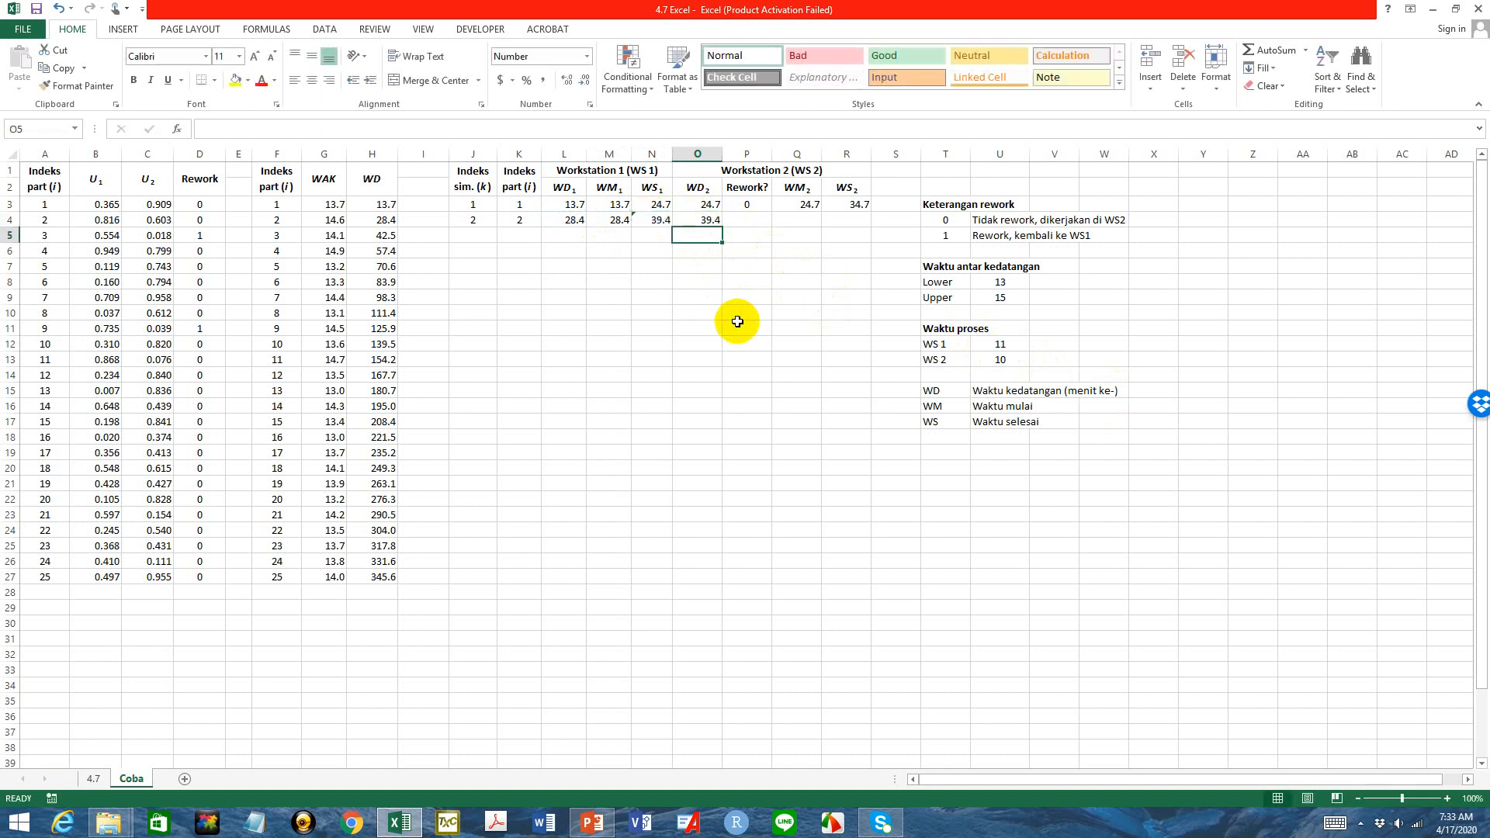
Fill the Rework? cell P4 with =D4 to pull in the second part's rework status
{"action": "left_click", "coordinate": [757, 218]}
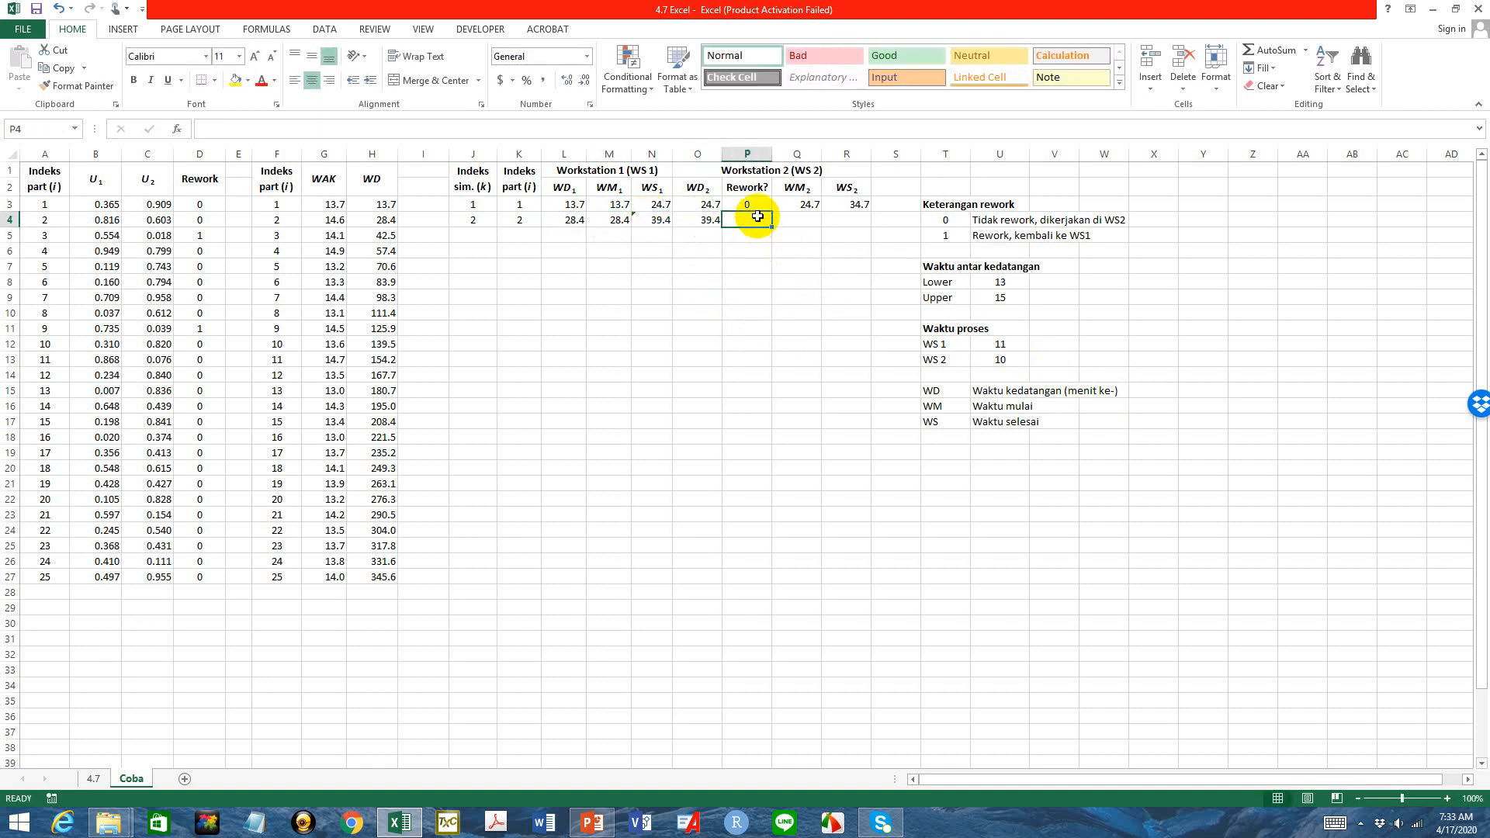
{"action": "type", "text": "="}
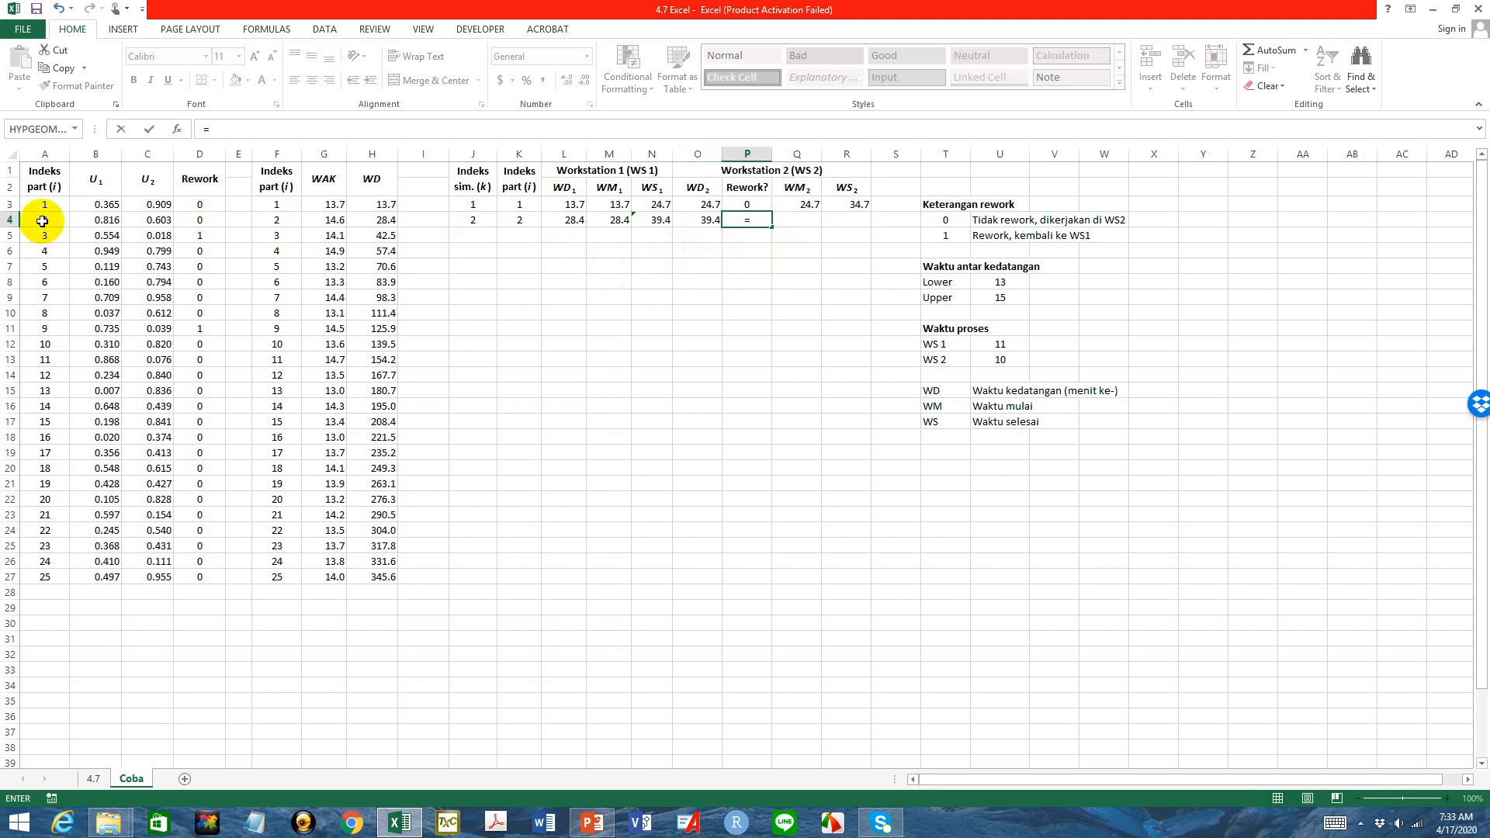
{"action": "left_click", "coordinate": [191, 219]}
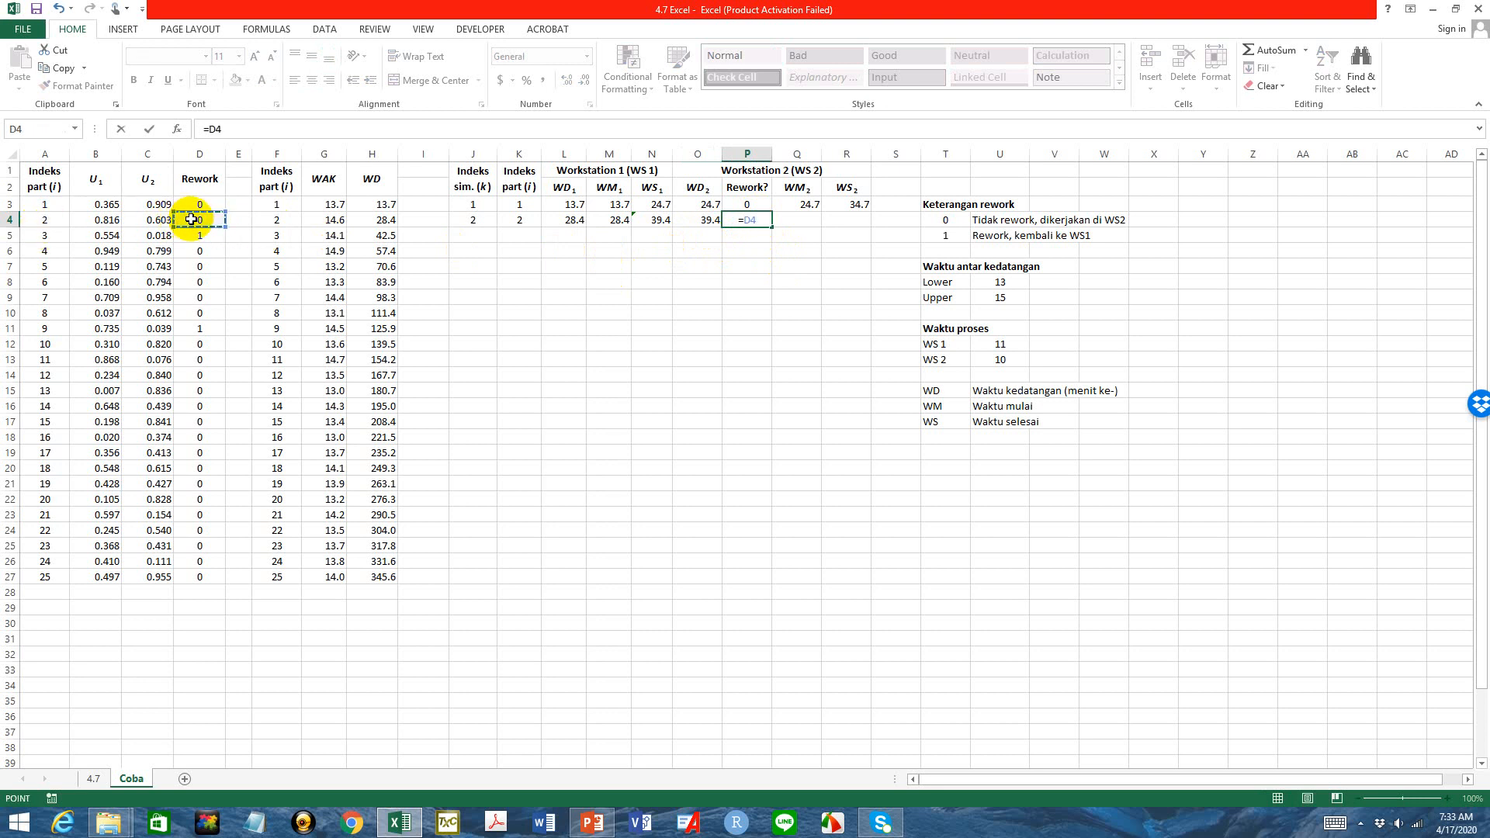
{"action": "key", "text": "Return"}
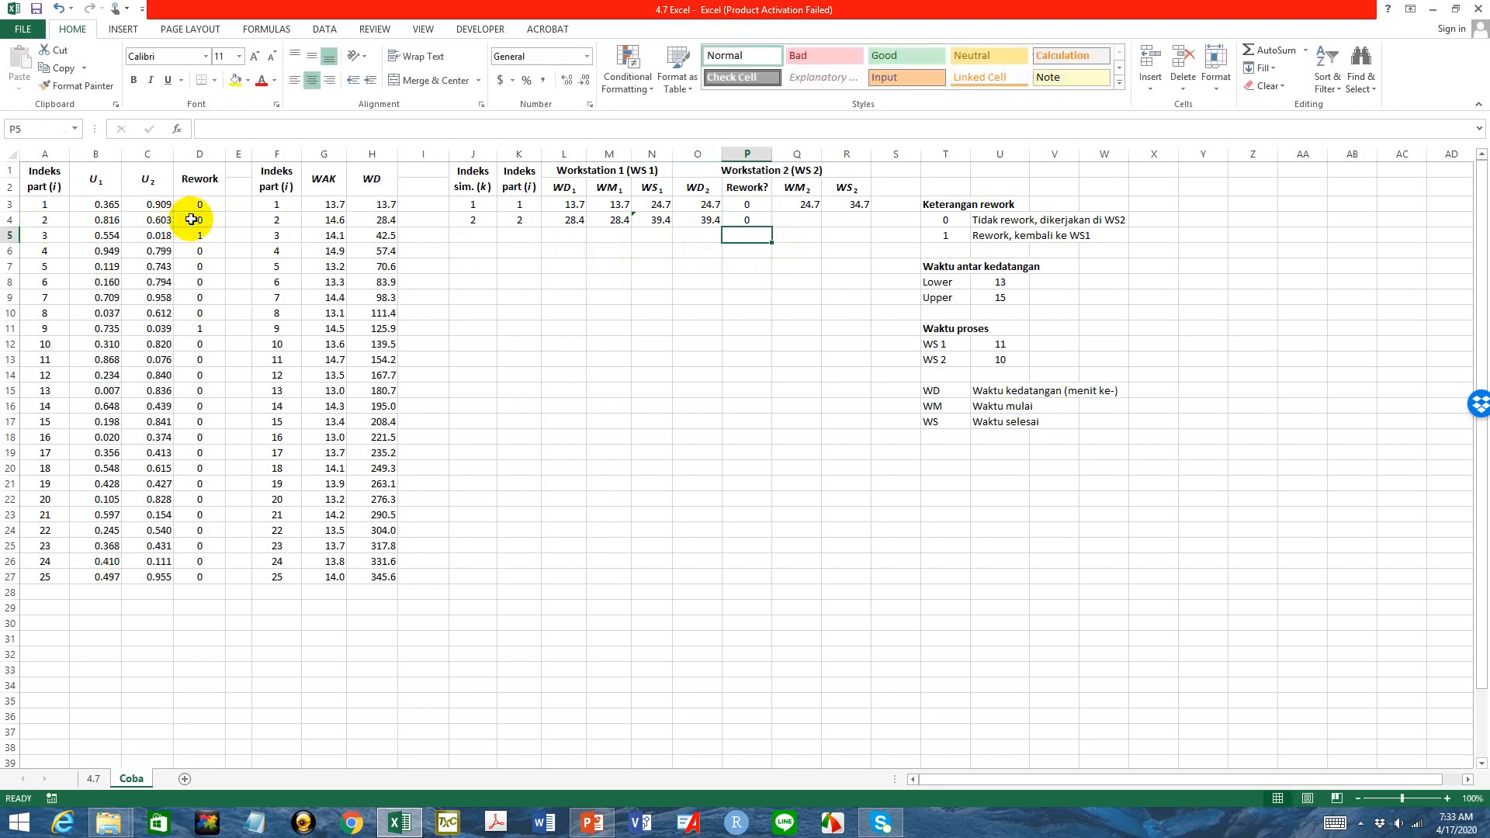
Enter =O4 in Q4 so that WM2 equals the second part's arrival time at Workstation 2
{"action": "left_click", "coordinate": [799, 223]}
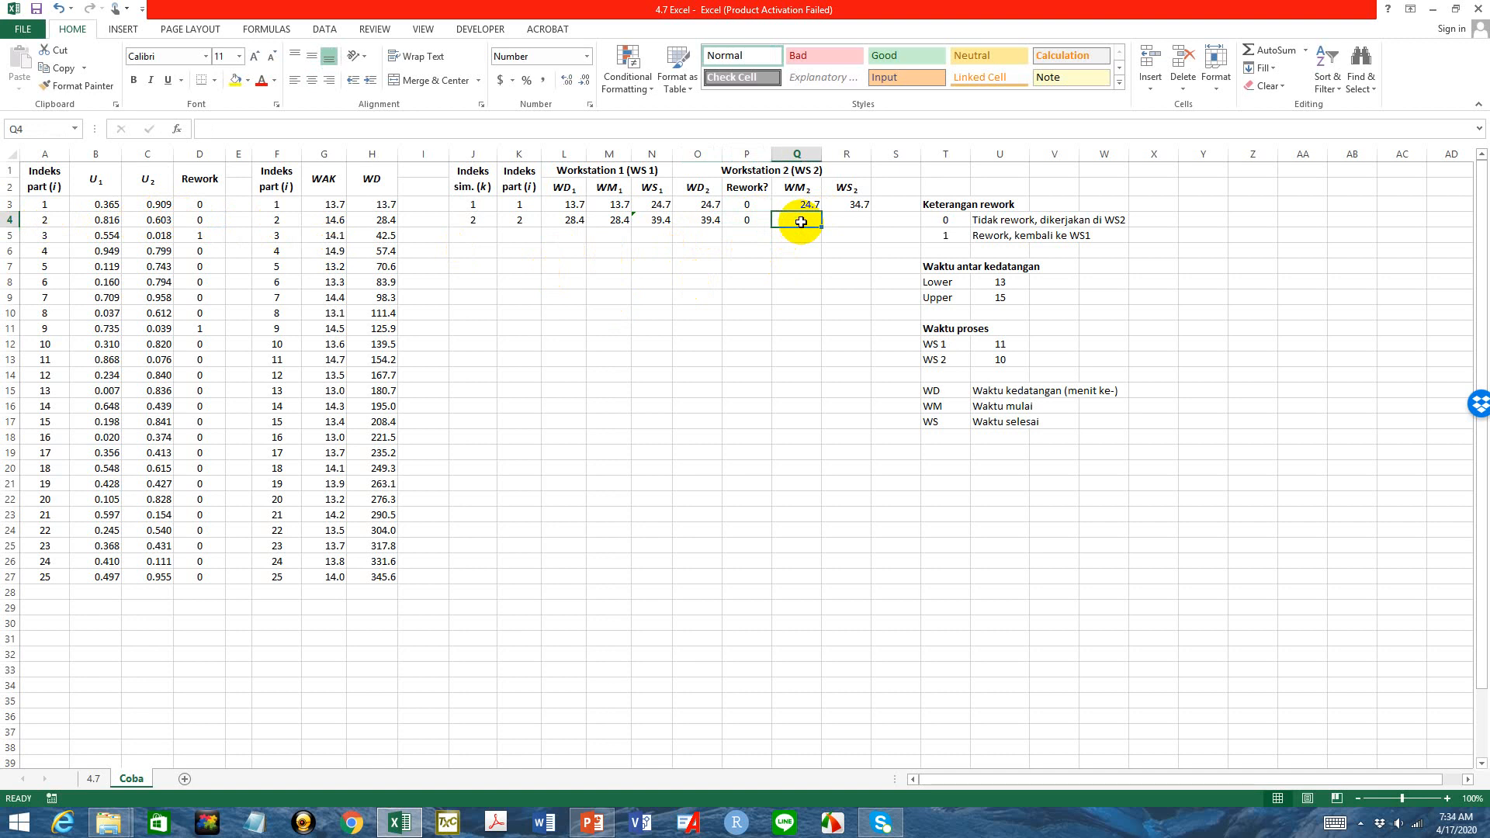
{"action": "type", "text": "="}
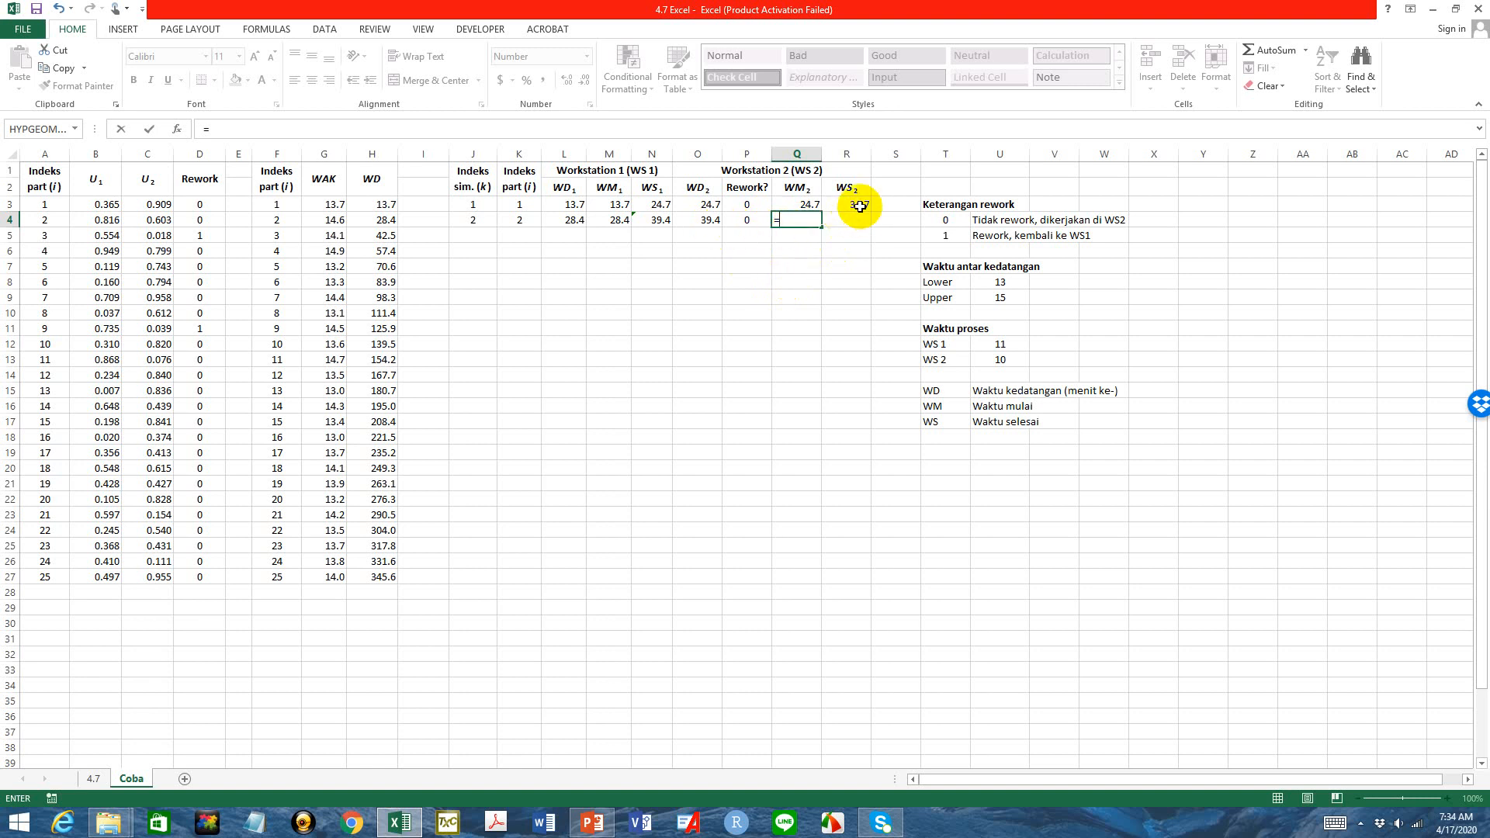
{"action": "left_click", "coordinate": [707, 221]}
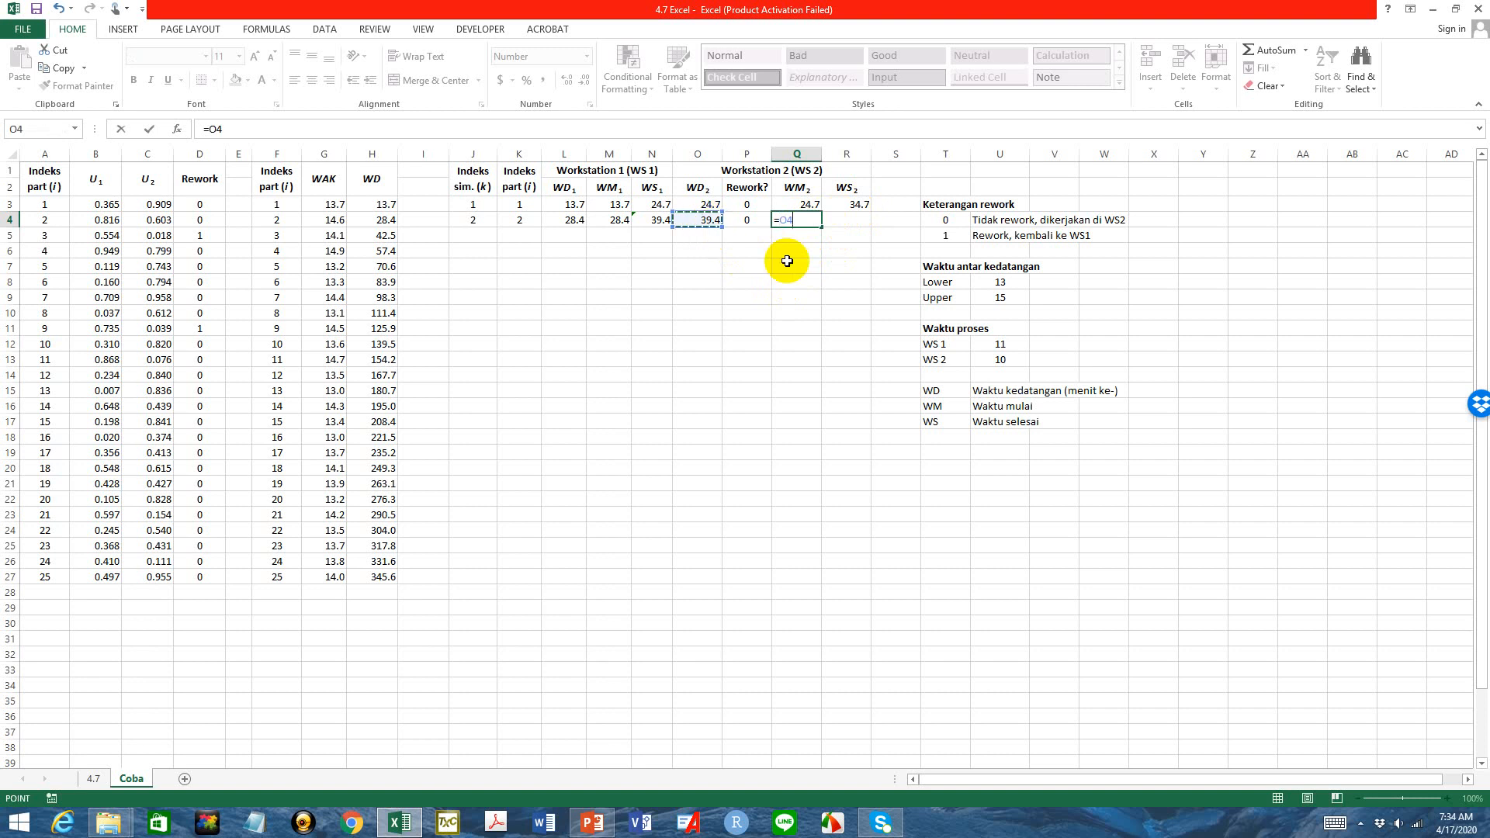
{"action": "key", "text": "Return"}
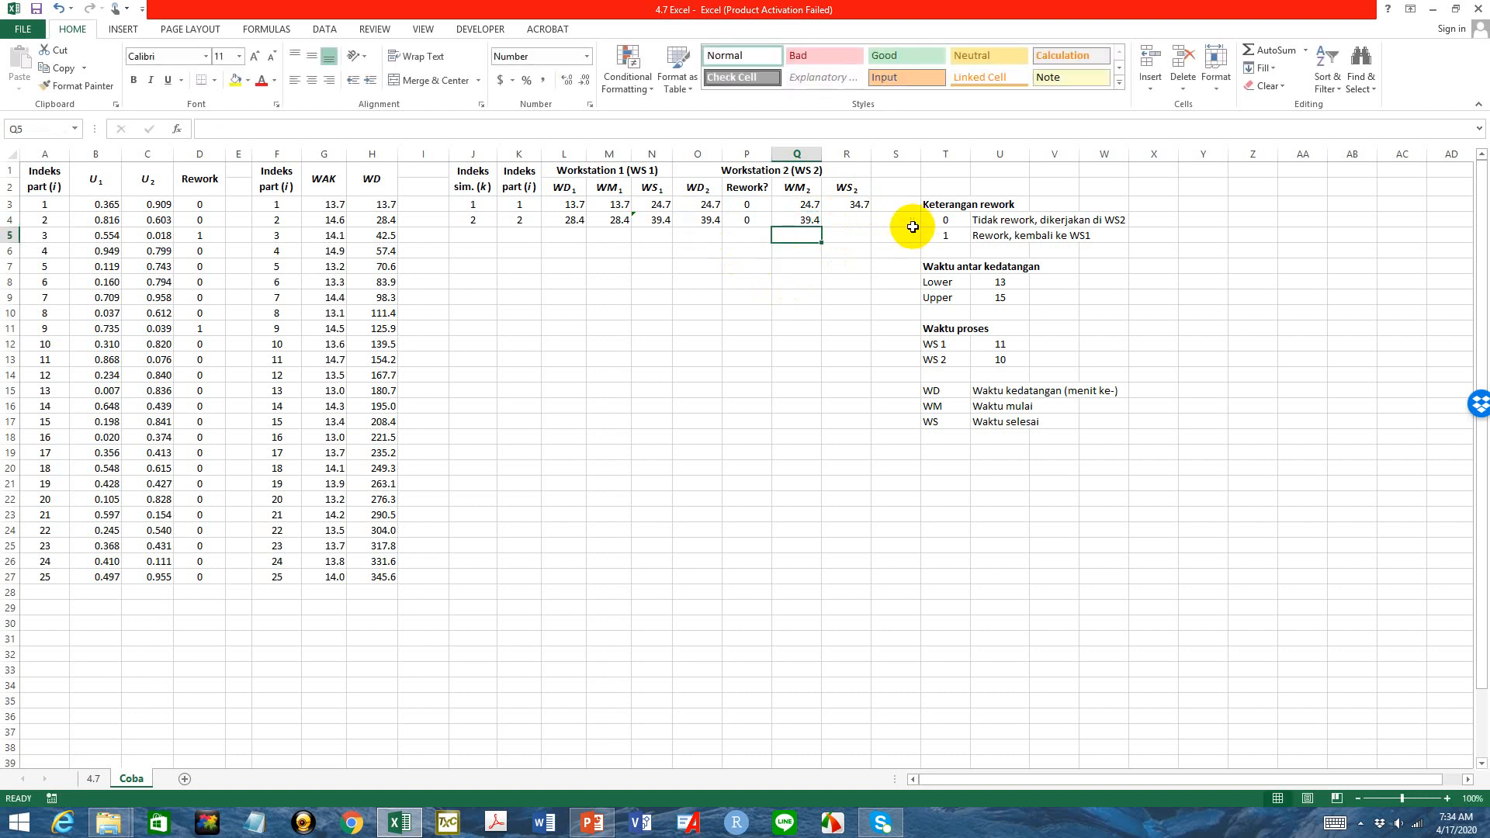
Calculate WS2 in R4 by adding the WS 2 process time to WM2 with =Q4+U13
{"action": "left_click", "coordinate": [853, 222]}
{"action": "type", "text": "="}
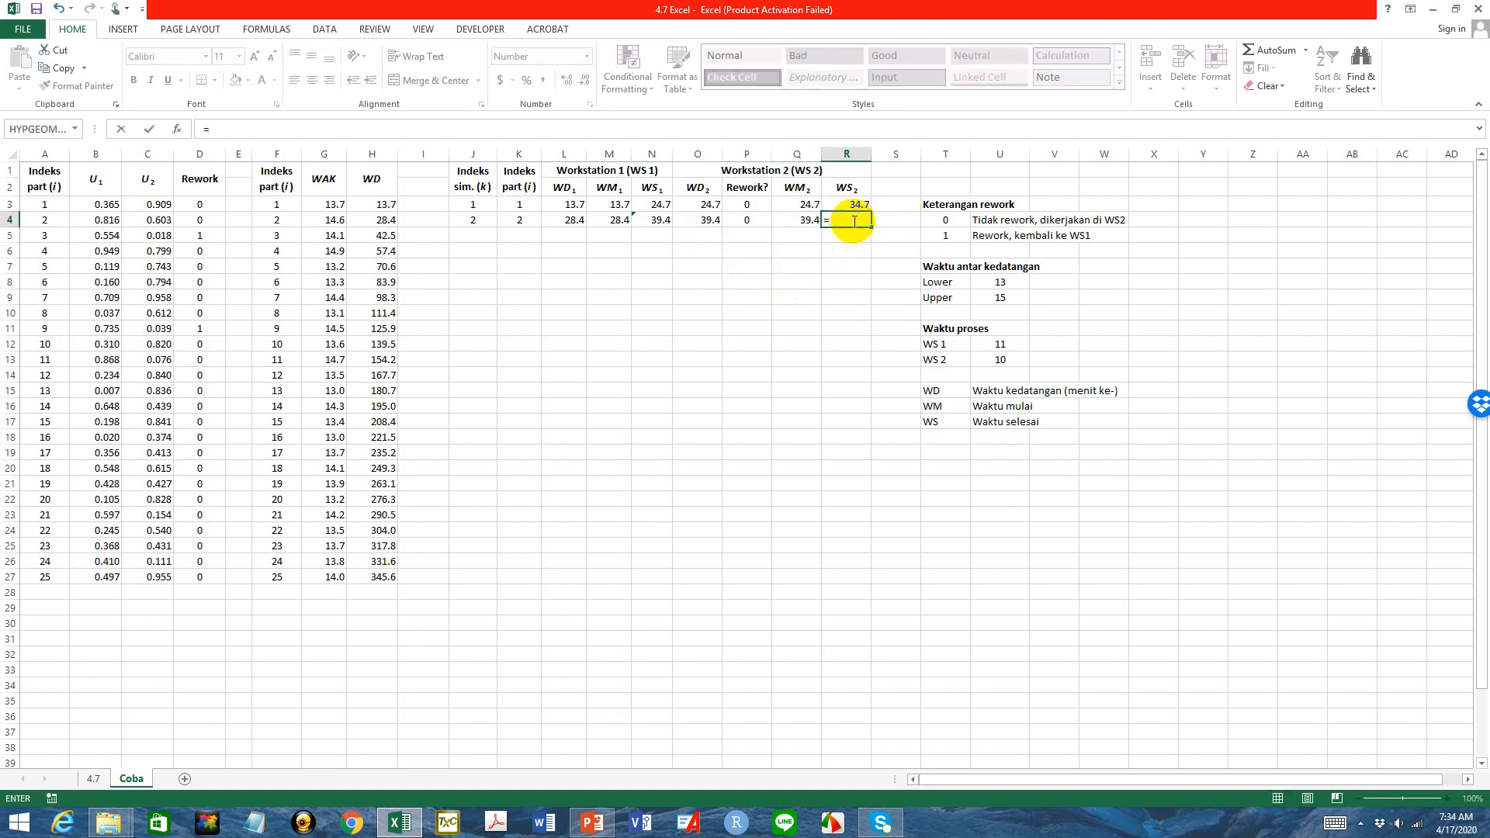
{"action": "left_click", "coordinate": [805, 218]}
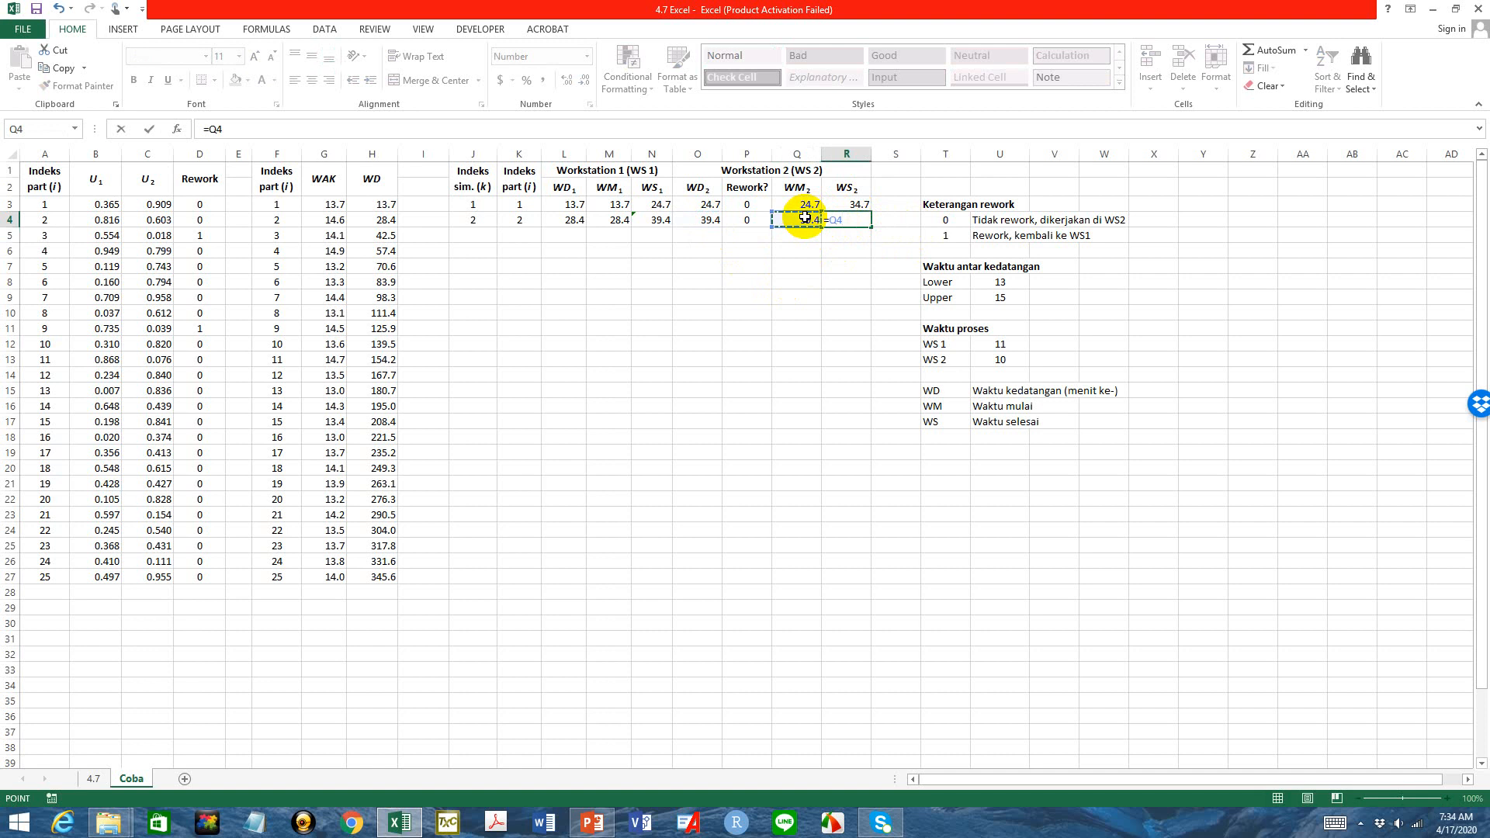
{"action": "type", "text": "+"}
{"action": "left_click", "coordinate": [1012, 363]}
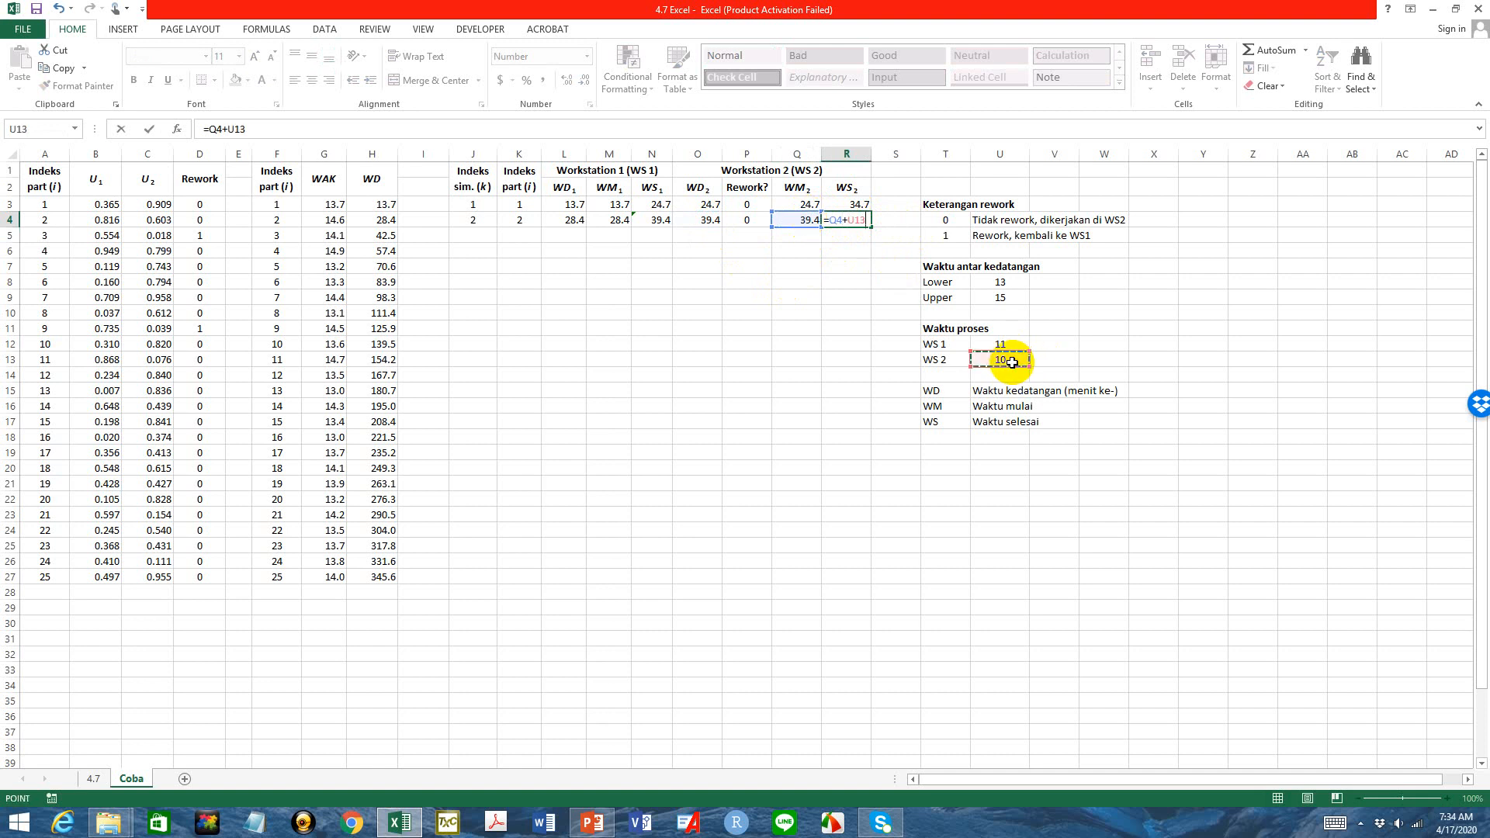
{"action": "key", "text": "Return"}
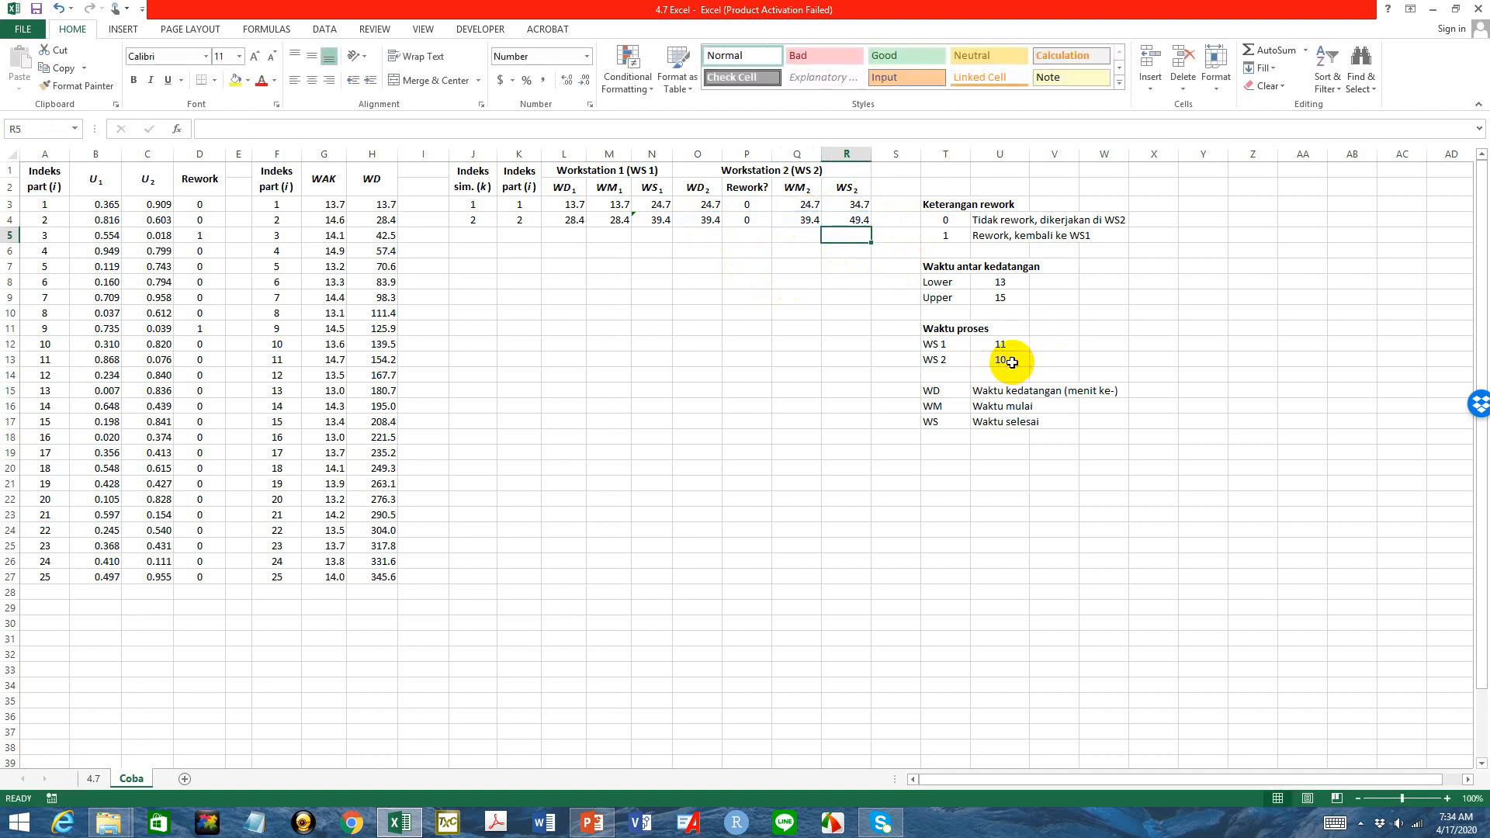
Check row 4 against the 4.7 sheet by pasting the values of its J4:R4 into Coba row 5, and clear the pasted values
{"action": "left_click", "coordinate": [95, 778]}
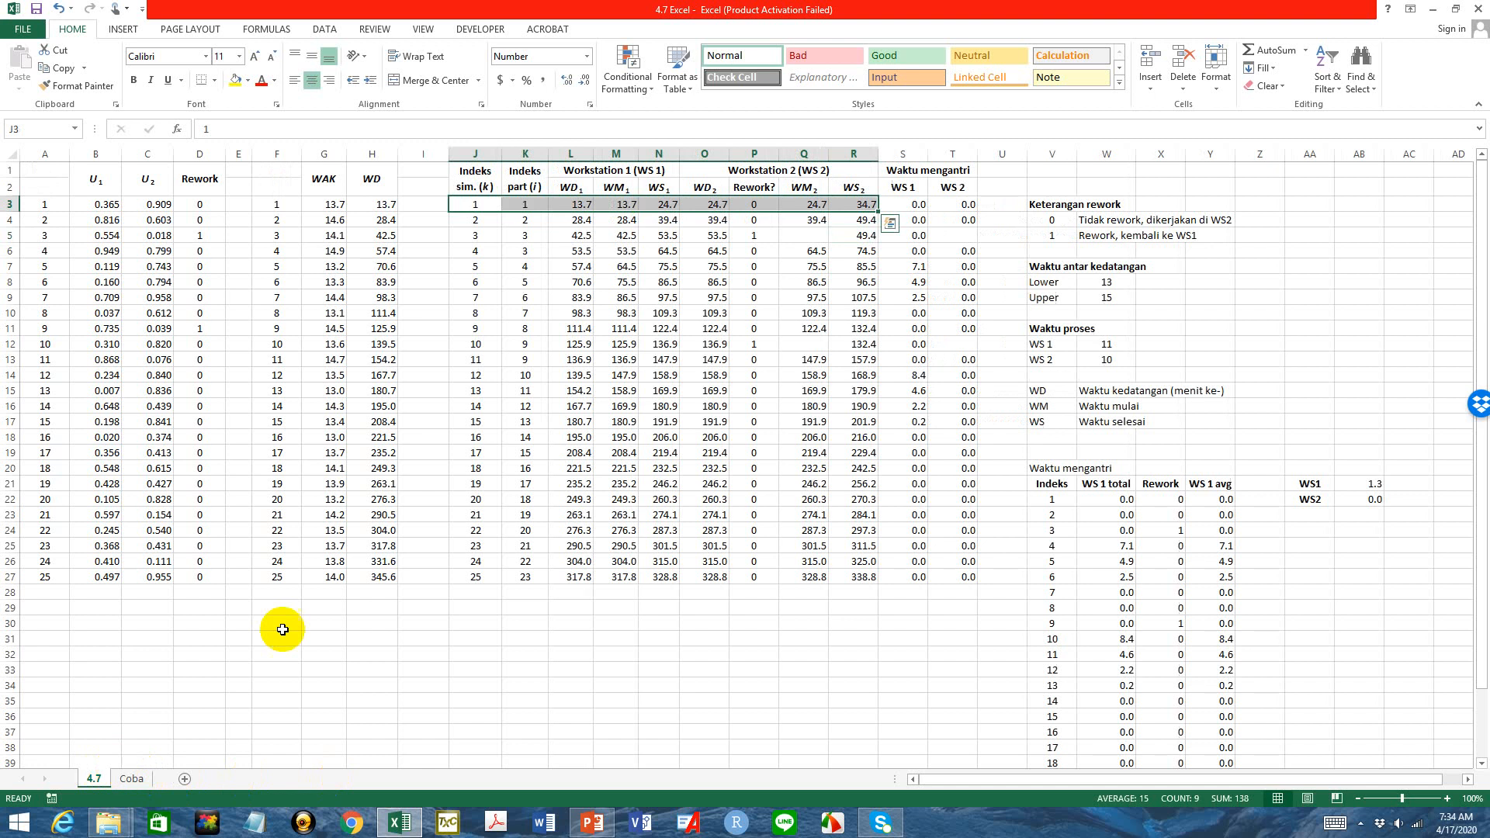
{"action": "left_click_drag", "start_coordinate": [482, 221], "coordinate": [841, 229]}
{"action": "key", "text": "ctrl+c"}
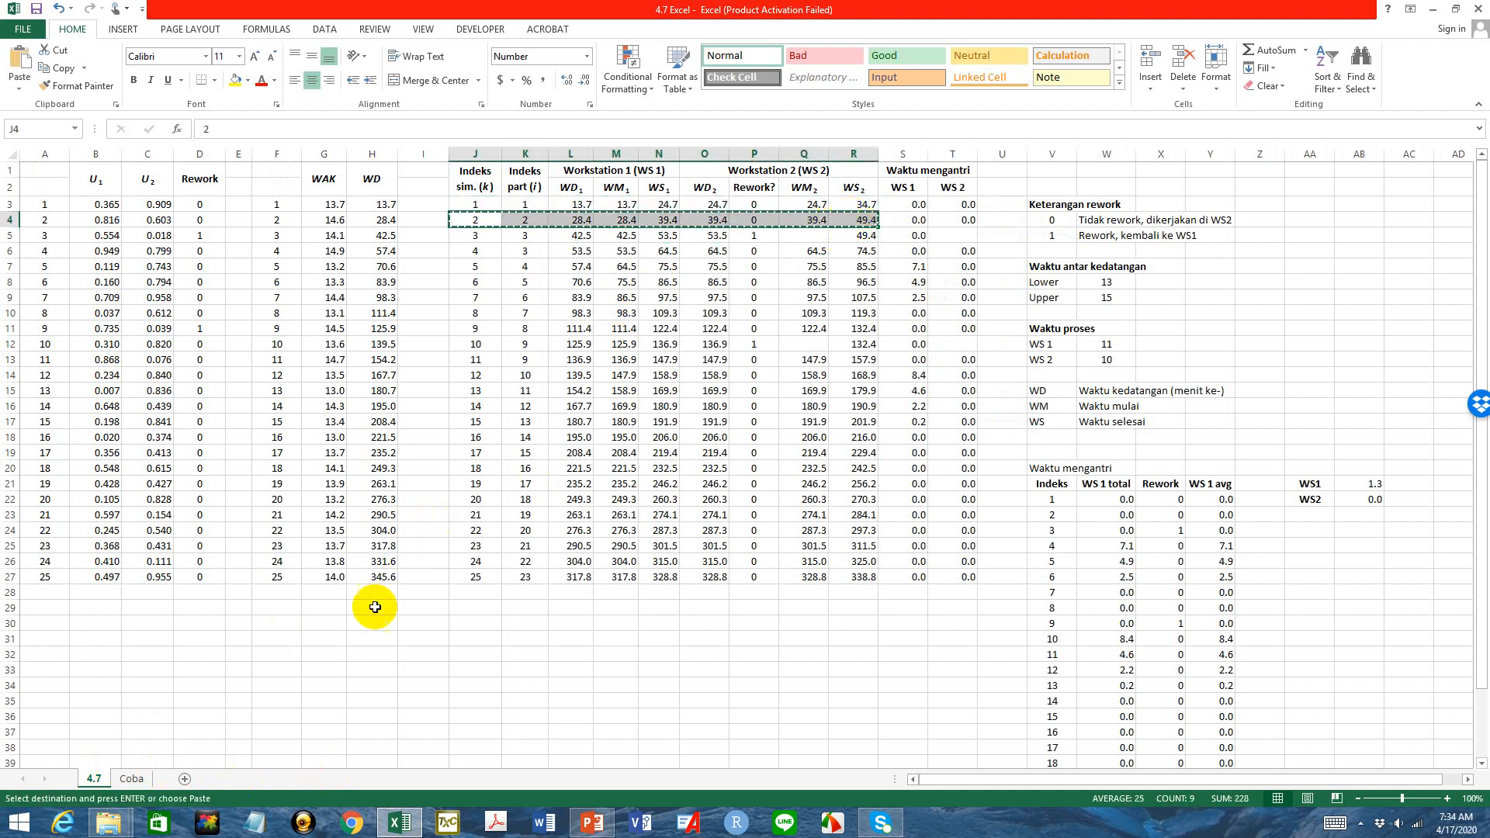
{"action": "key", "text": "ctrl+q"}
{"action": "left_click", "coordinate": [133, 779]}
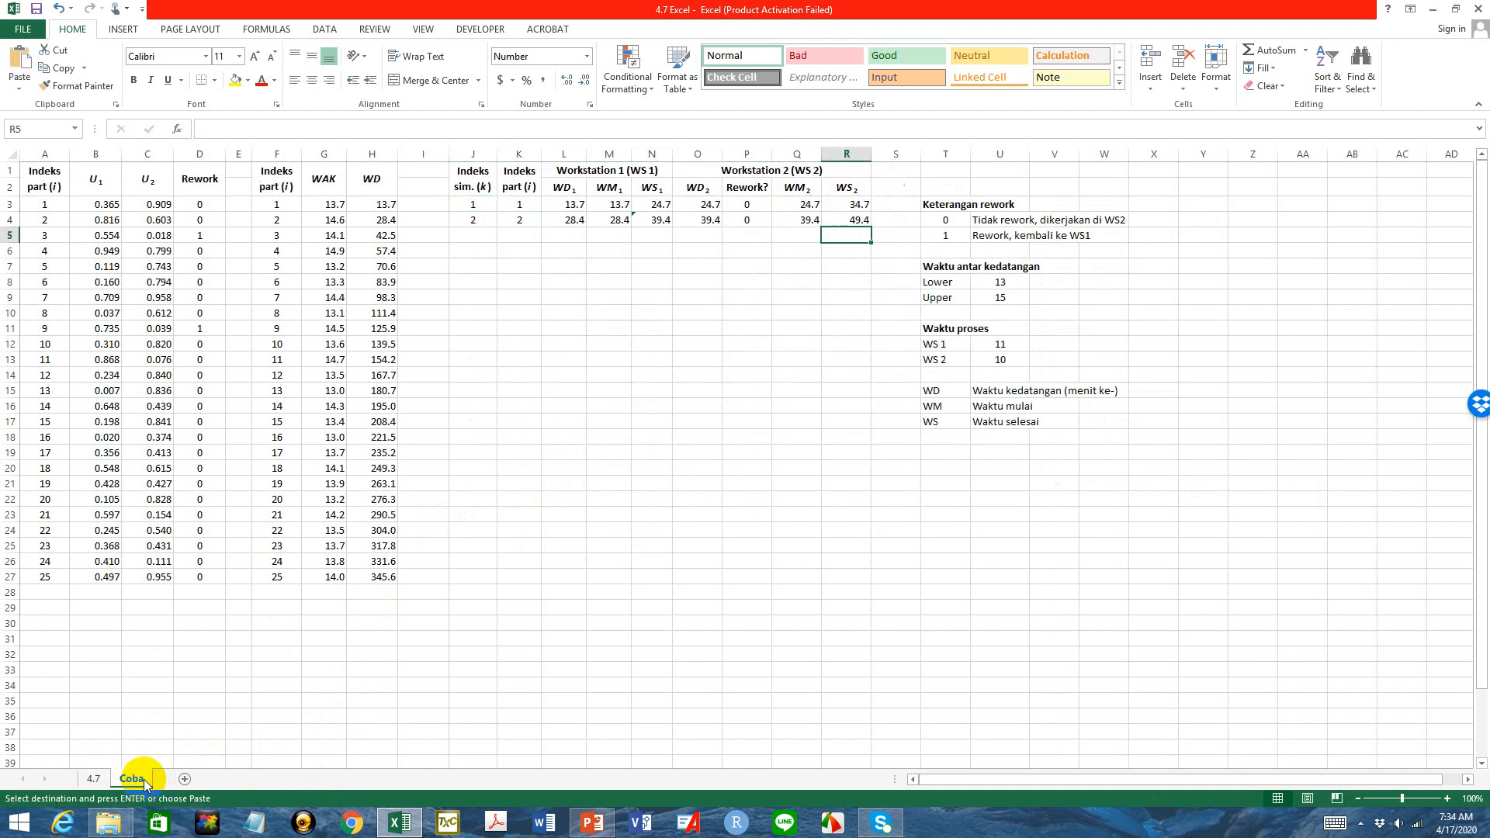
{"action": "left_click", "coordinate": [489, 236]}
{"action": "key", "text": "ctrl+v"}
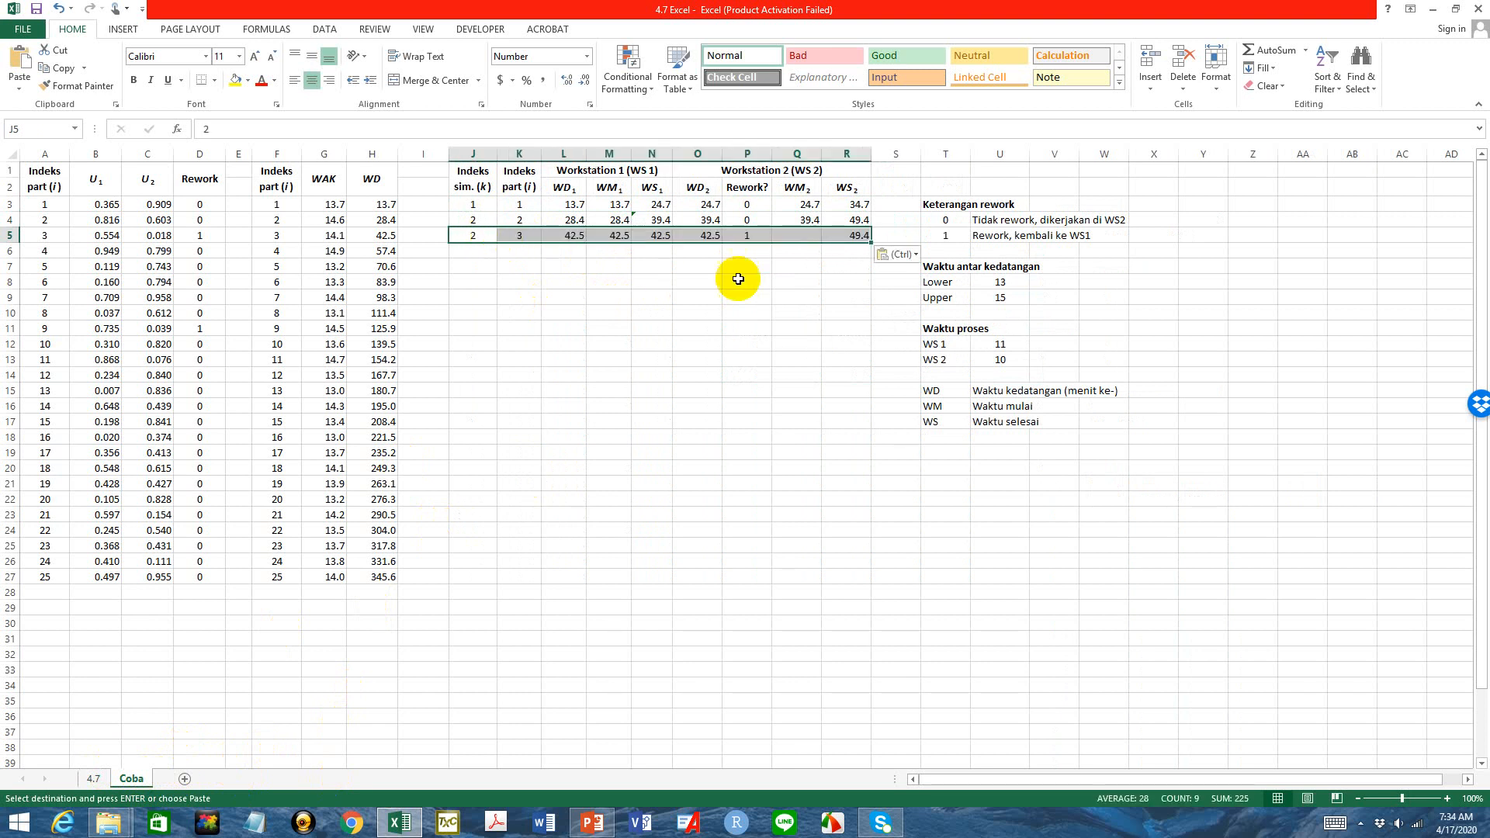
{"action": "left_click", "coordinate": [29, 89]}
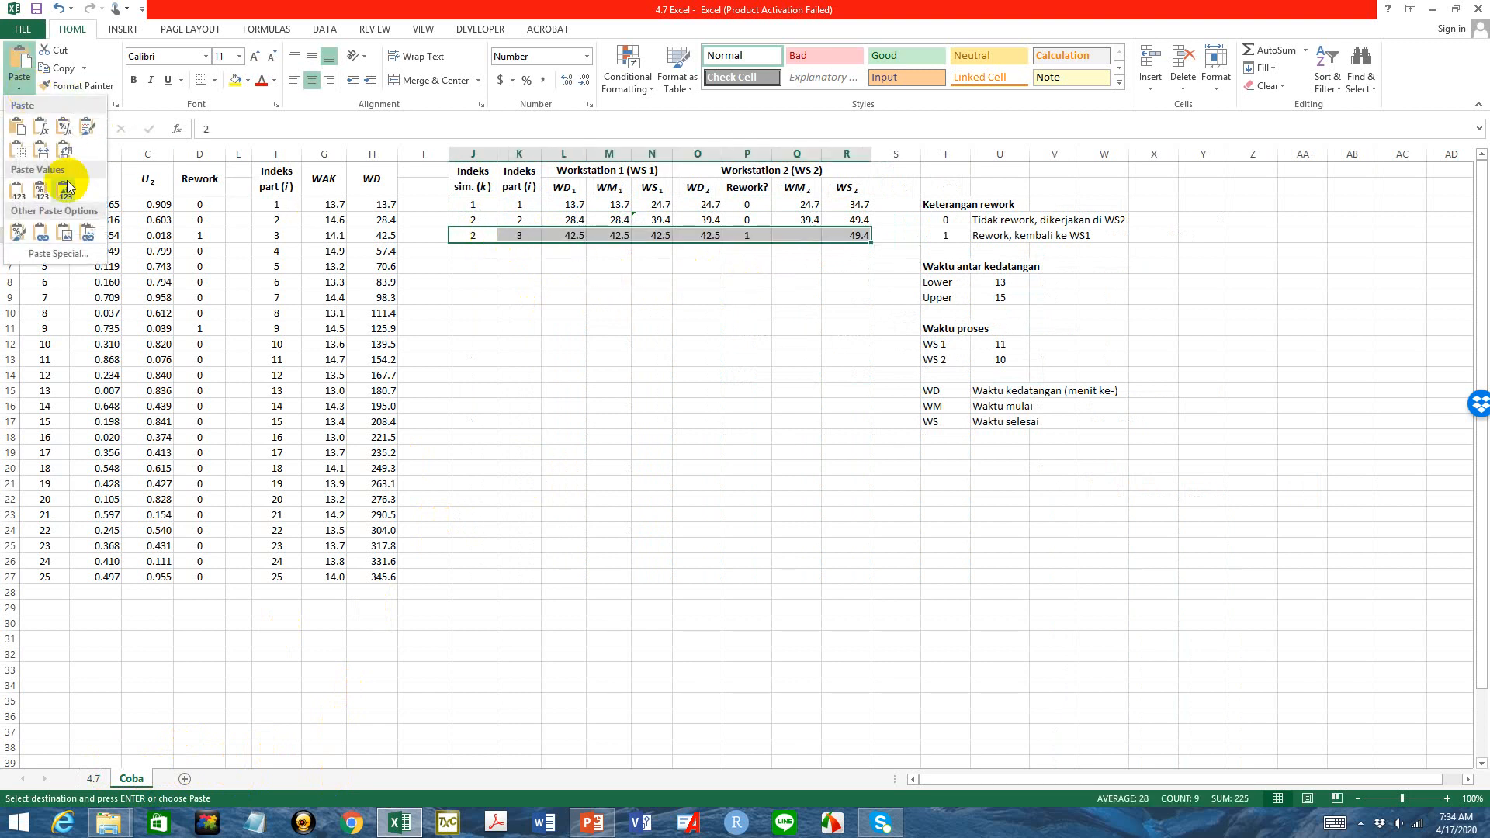
{"action": "left_click", "coordinate": [67, 193]}
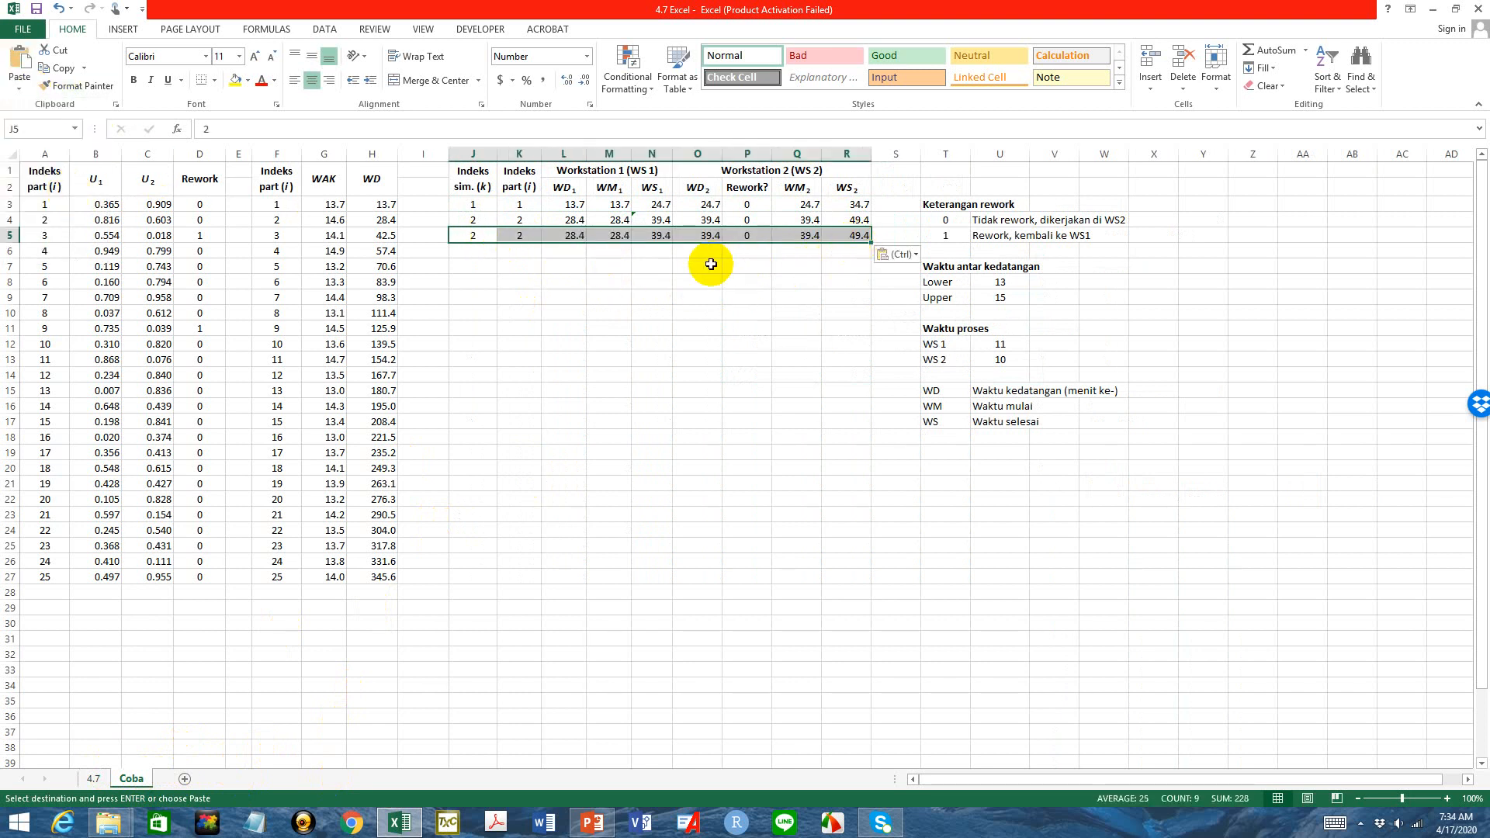
{"action": "key", "text": "Delete"}
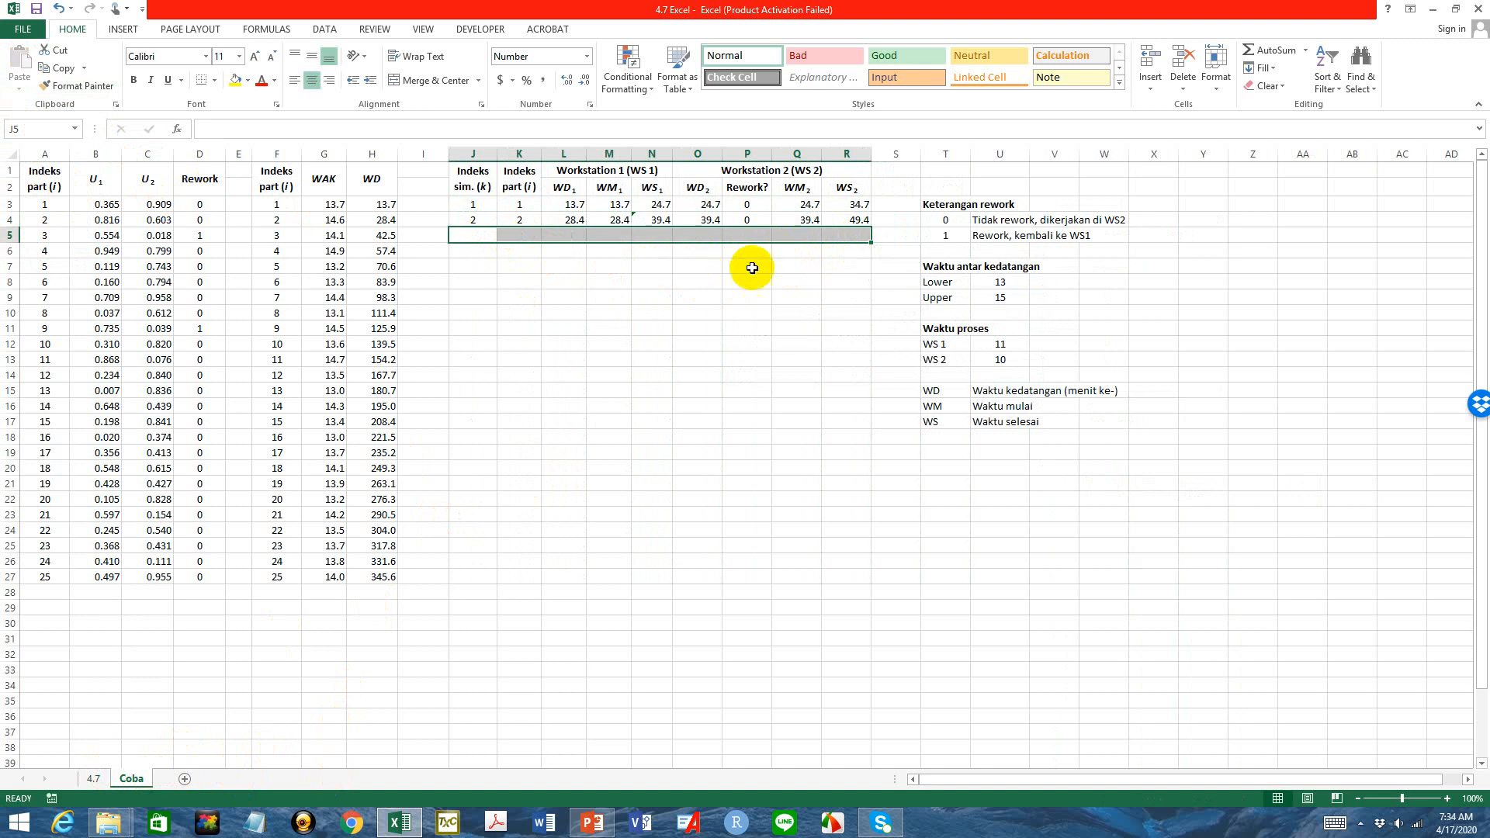
Ignore the inconsistent formula error flagged on the second part's WS1 cell N4
{"action": "left_click", "coordinate": [657, 206]}
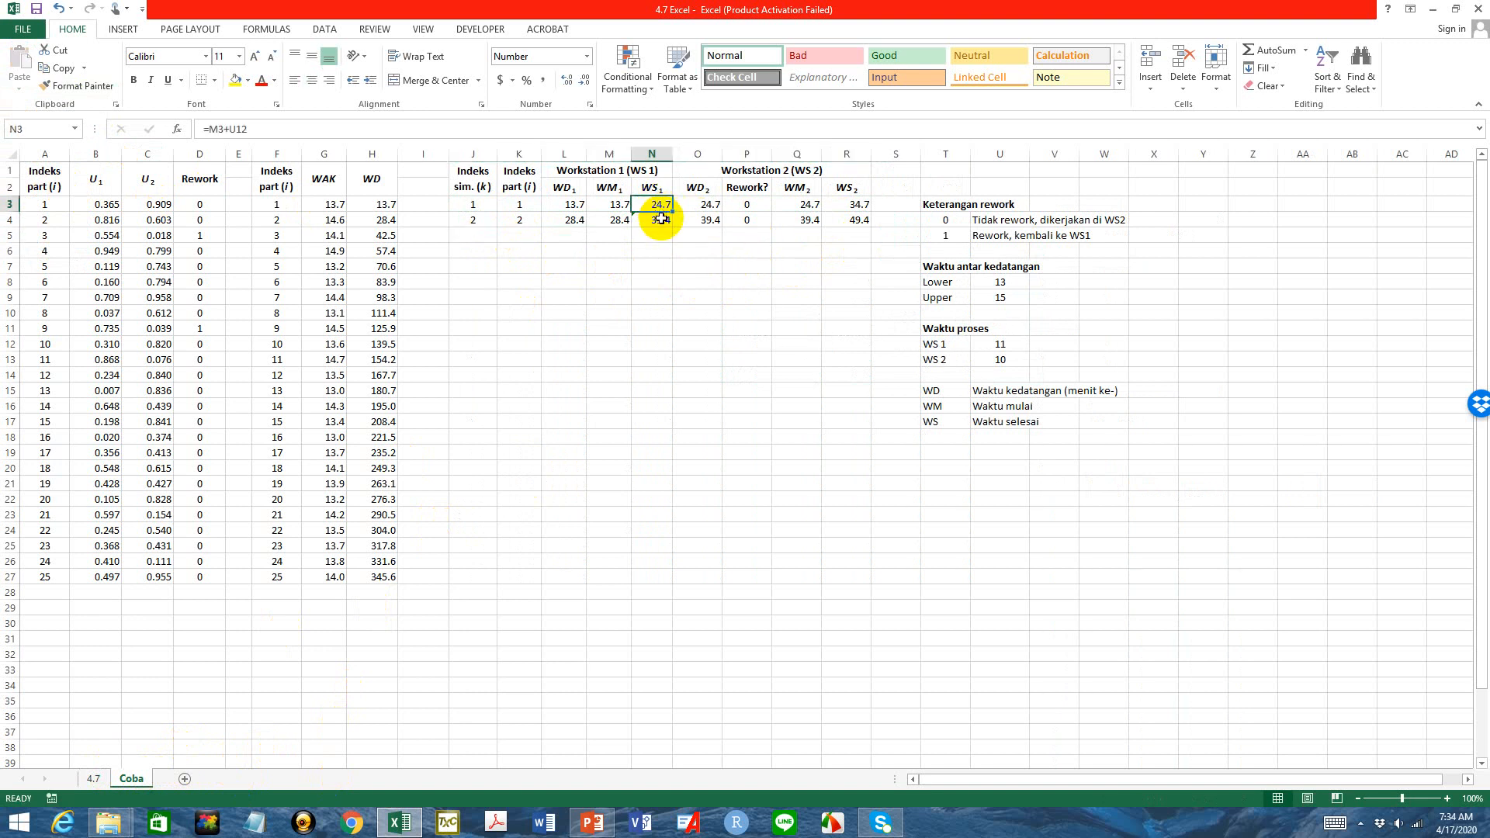
{"action": "key", "text": "Down"}
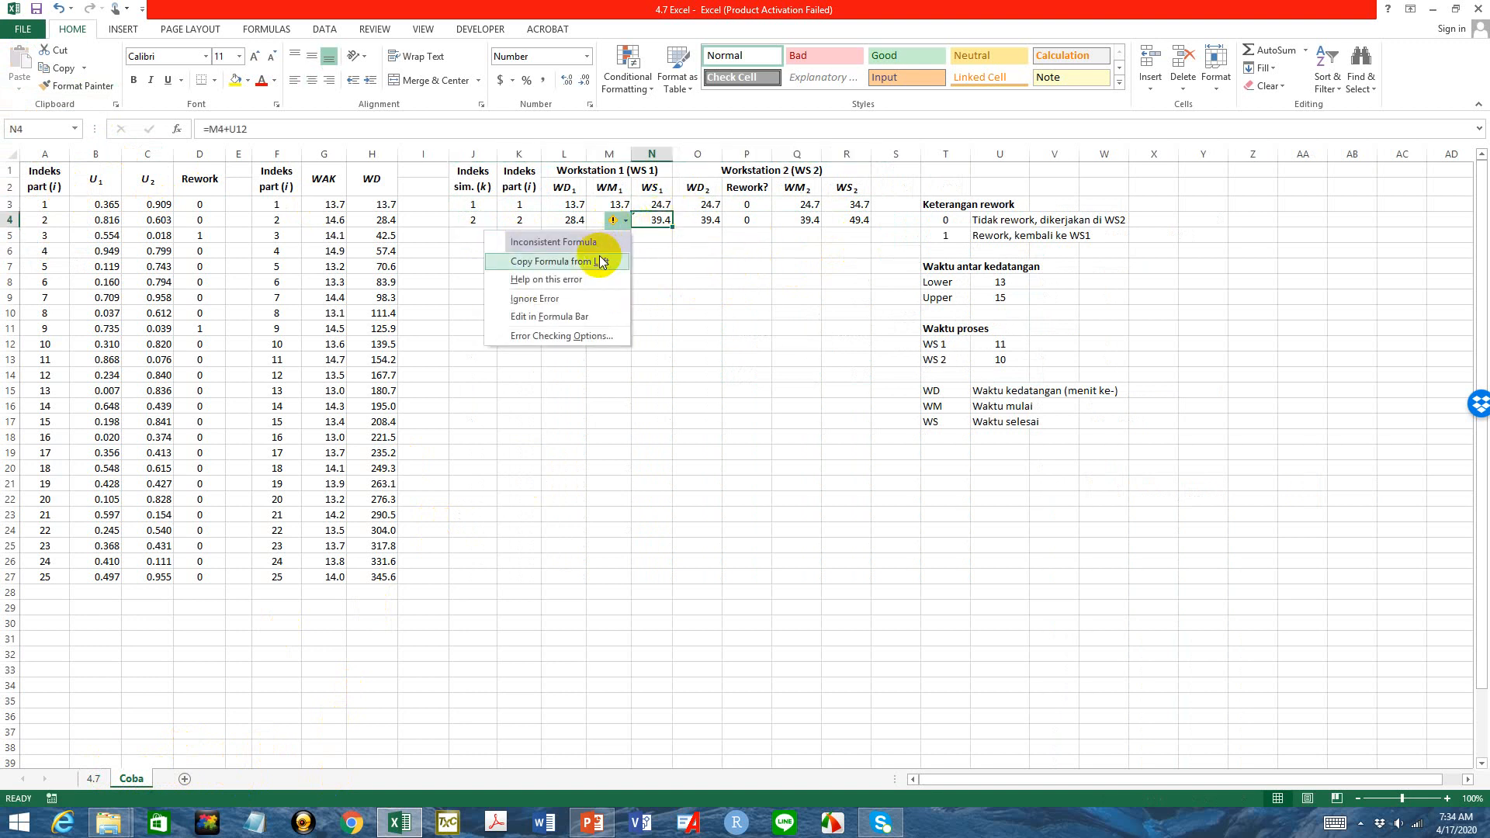
{"action": "left_click", "coordinate": [584, 298]}
{"action": "left_click", "coordinate": [656, 296]}
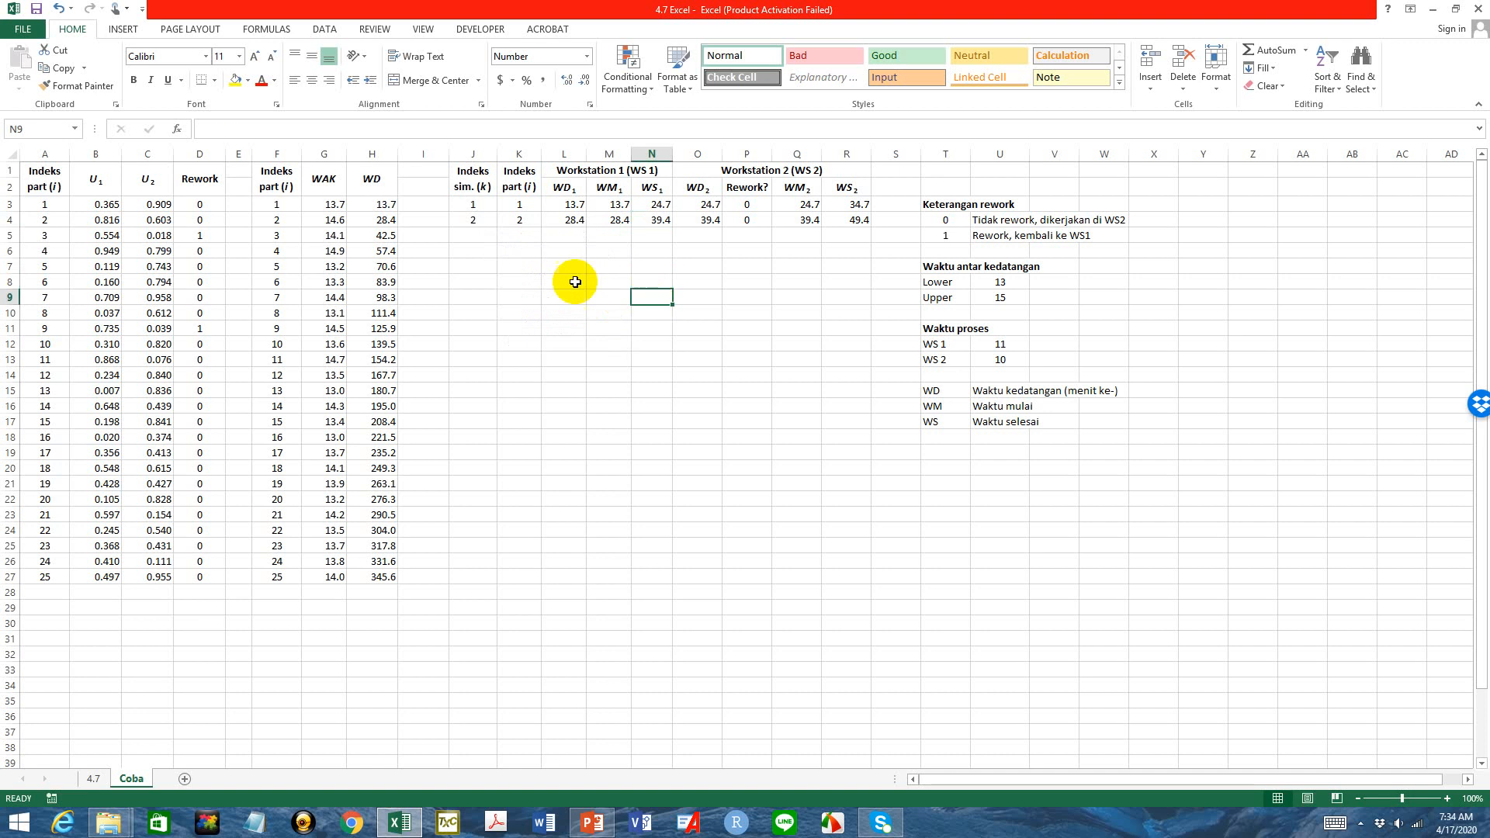
Enter 3 as the simulation index in J5 and 3 as the part index in K5
{"action": "left_click", "coordinate": [479, 234]}
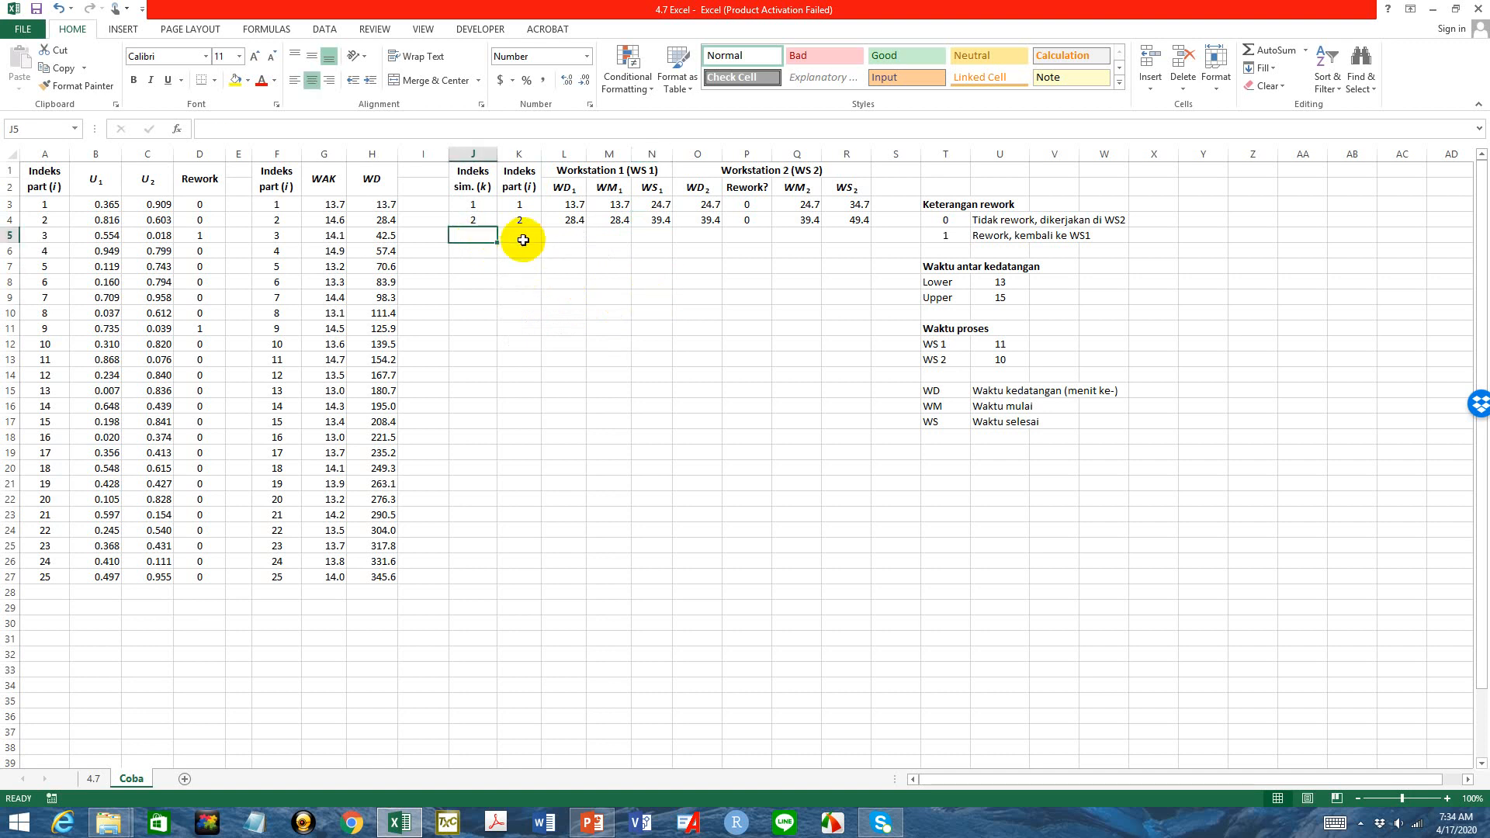
{"action": "type", "text": "3"}
{"action": "left_click", "coordinate": [524, 241]}
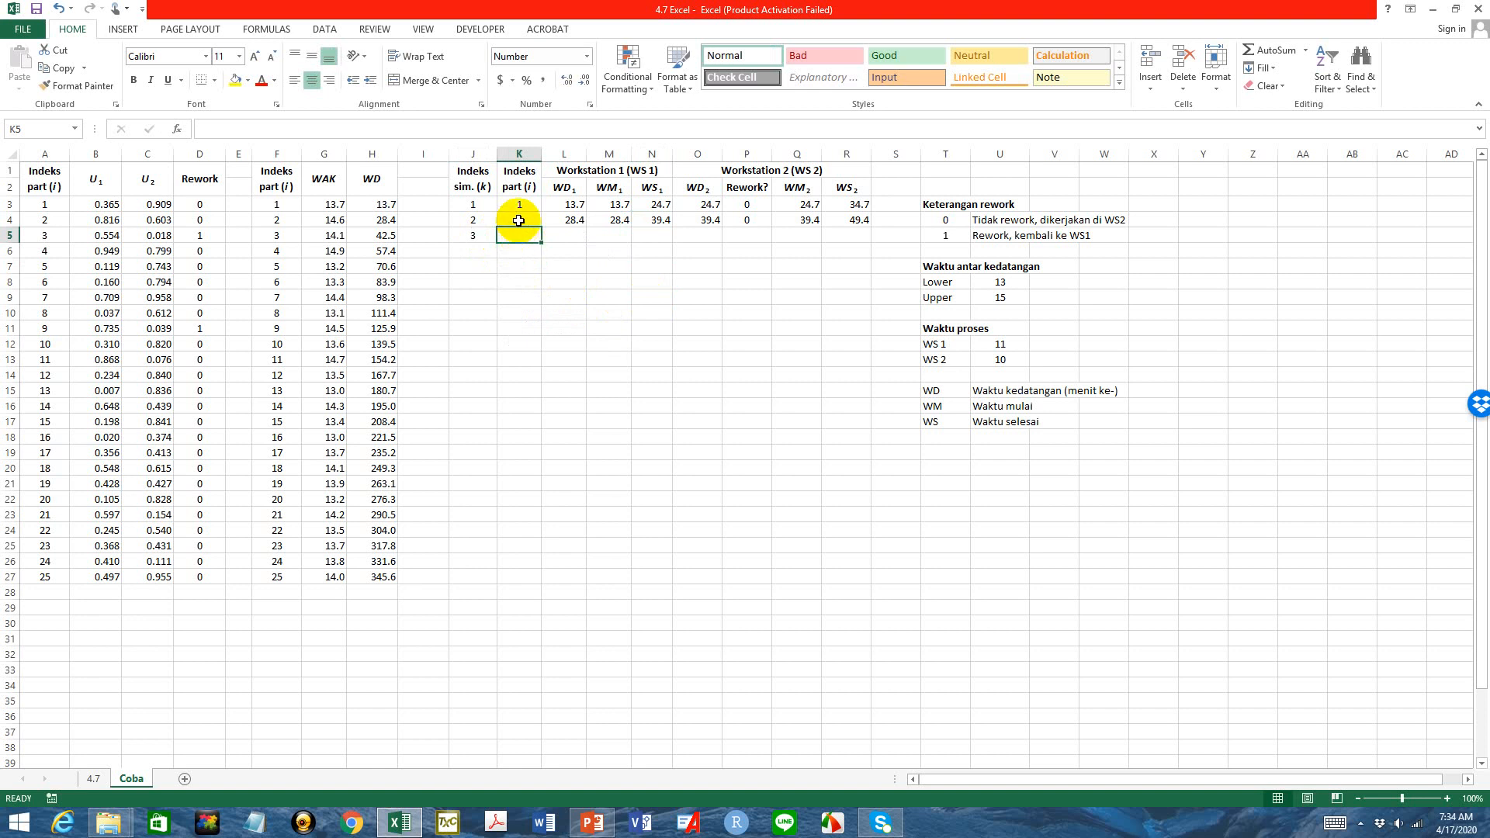
{"action": "type", "text": "3"}
{"action": "left_click", "coordinate": [548, 282]}
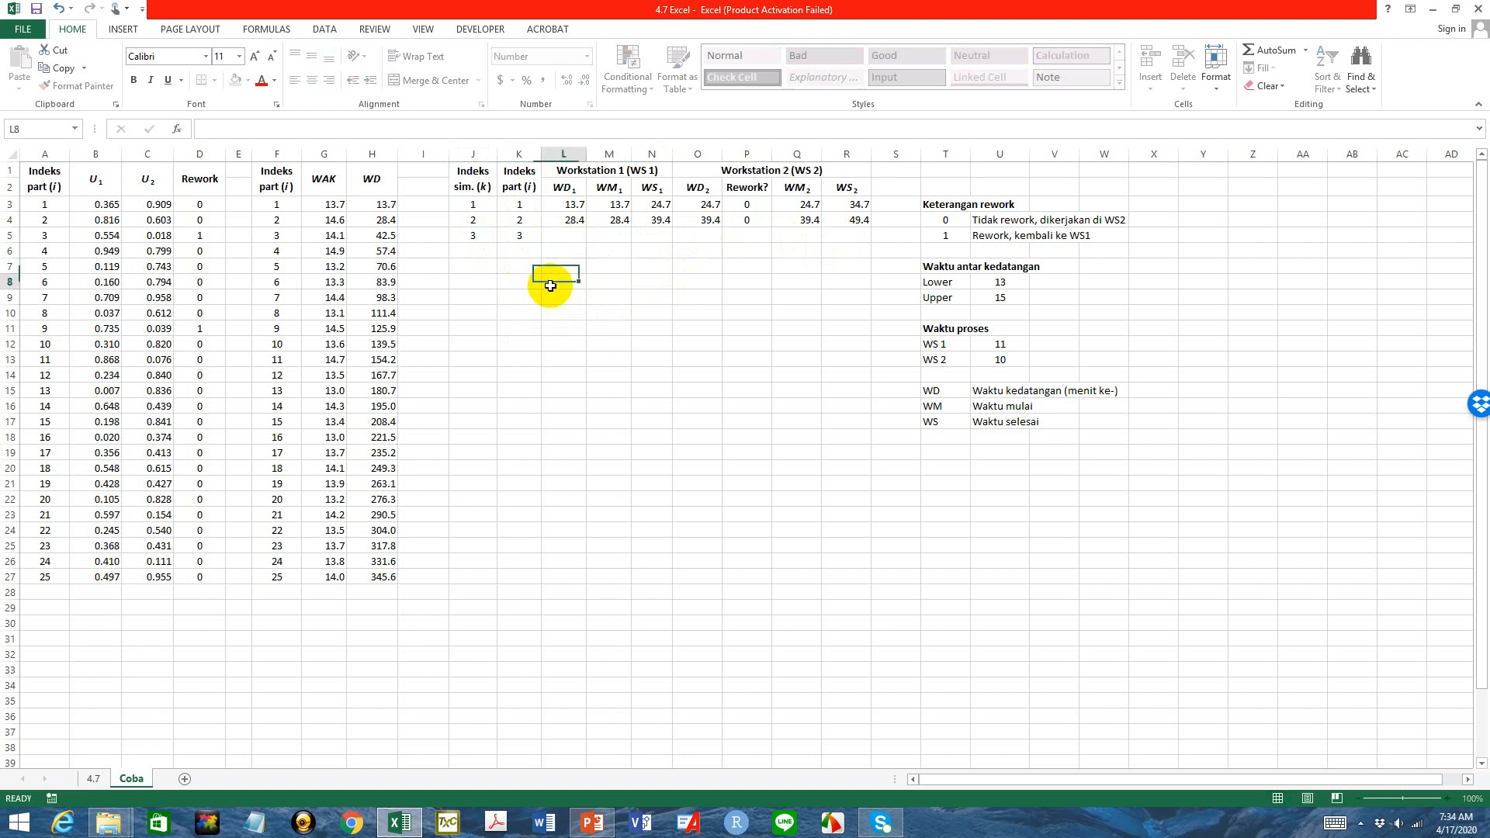
Enter =H5 in L5 so that WD1 takes the third part's arrival time
{"action": "left_click", "coordinate": [572, 234]}
{"action": "type", "text": "="}
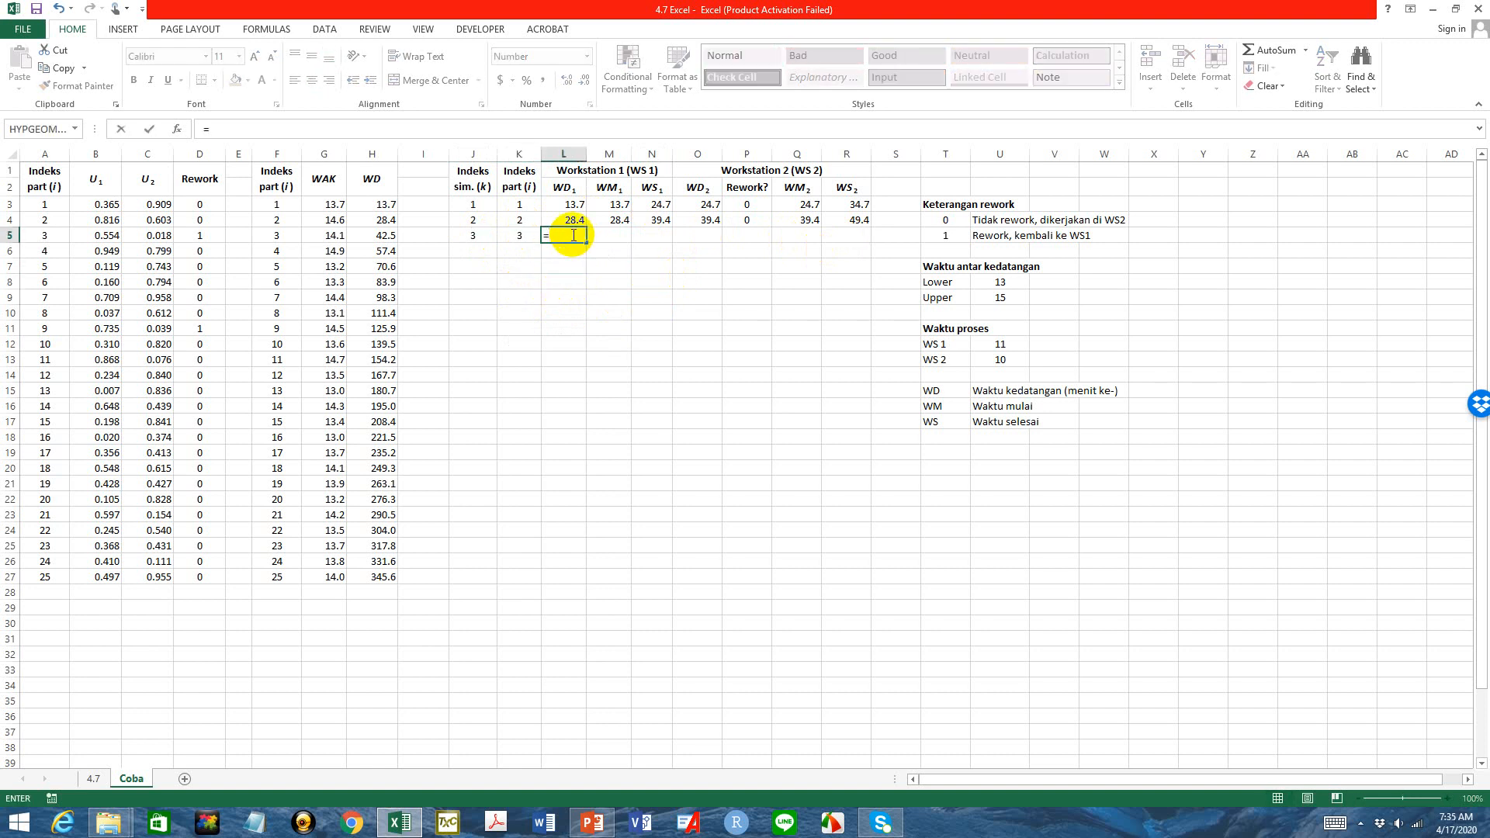
{"action": "left_click", "coordinate": [391, 236]}
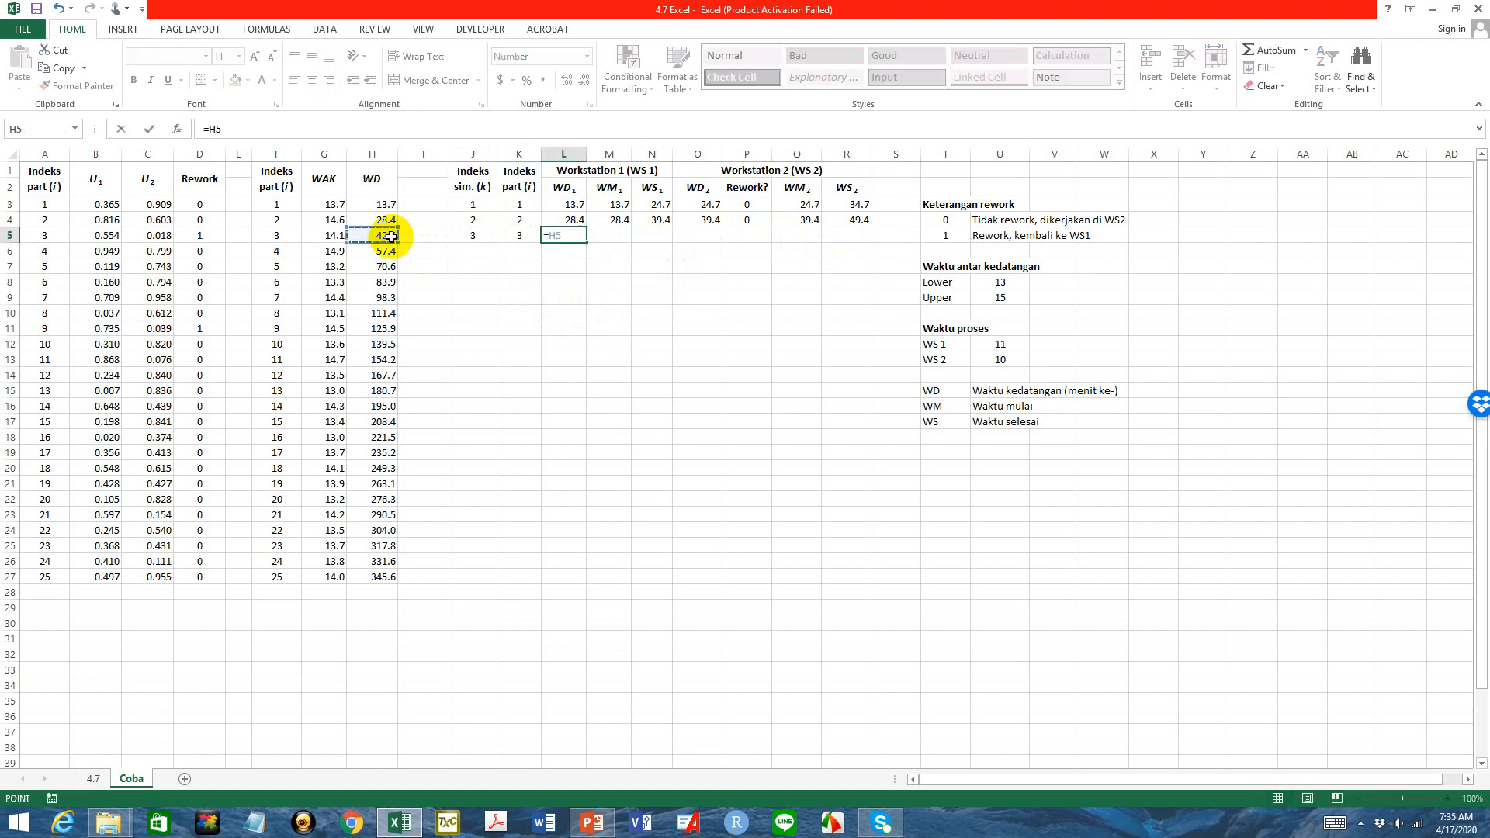
{"action": "key", "text": "Return"}
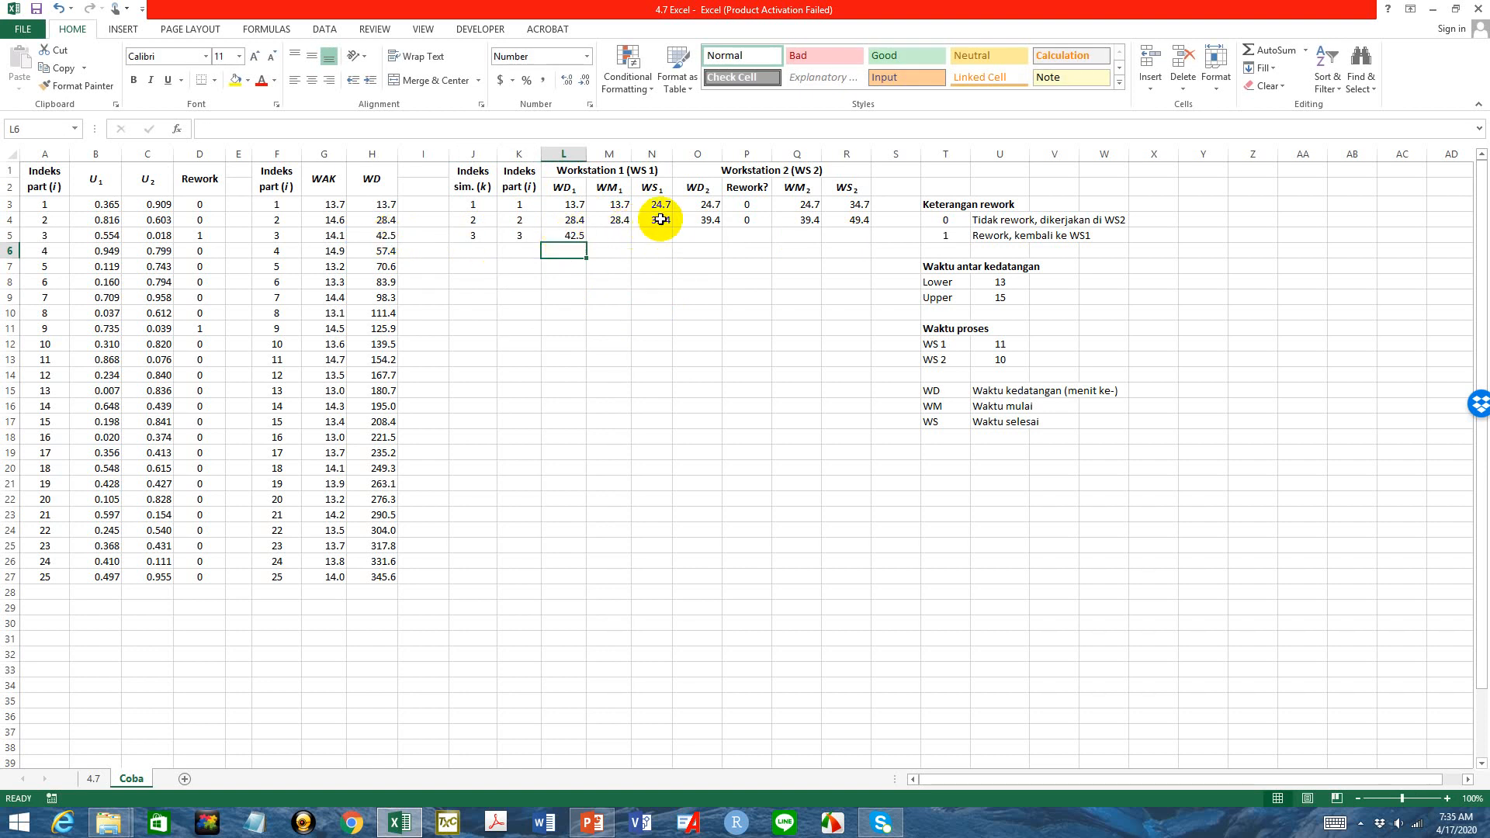
Compare the third part's arrival with the second part's WS1 finish time and set WM1 in M5 with =L5
{"action": "left_click", "coordinate": [617, 235]}
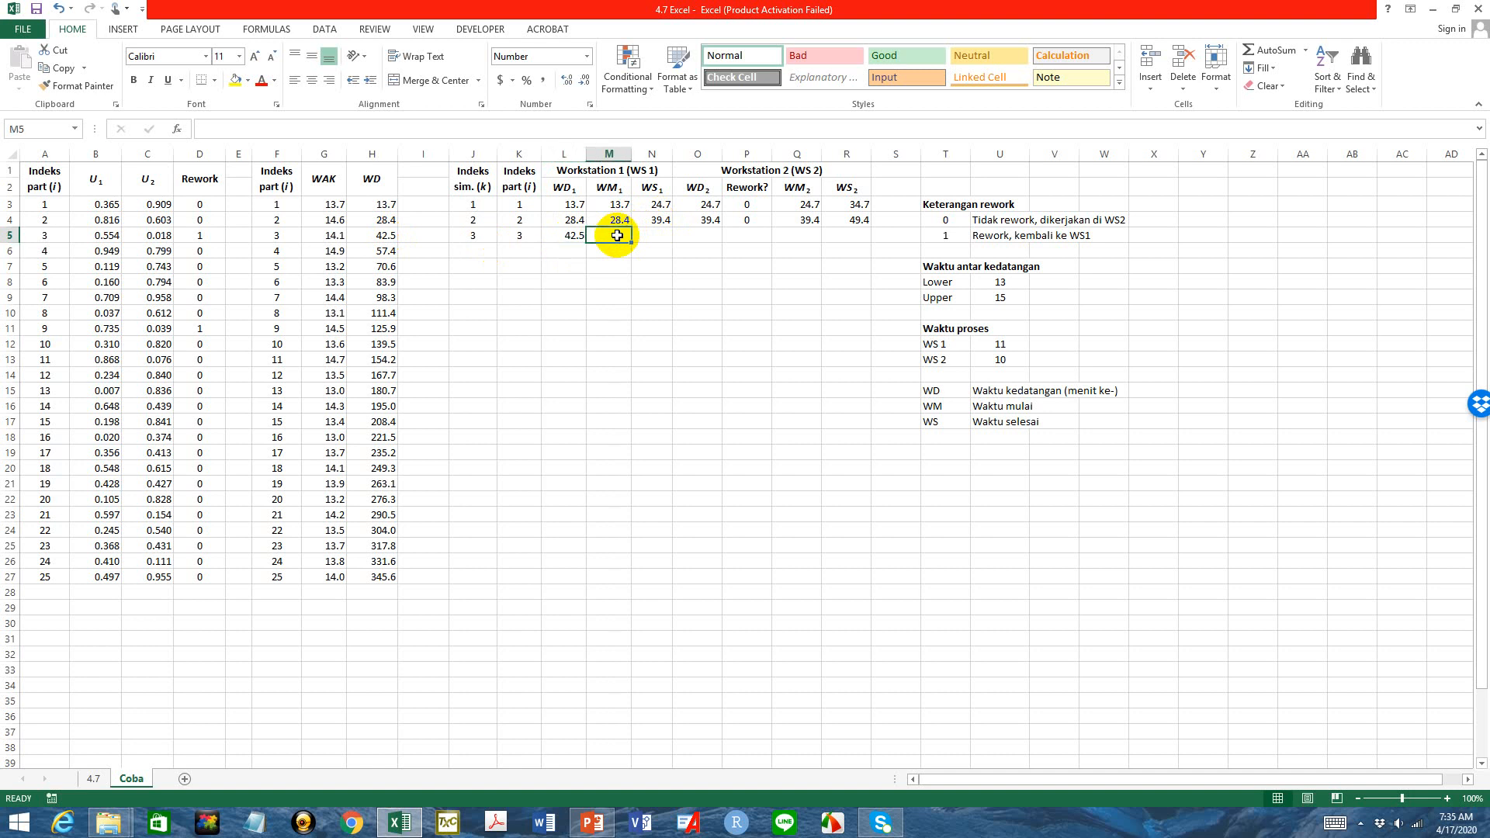
{"action": "type", "text": "="}
{"action": "left_click", "coordinate": [564, 236]}
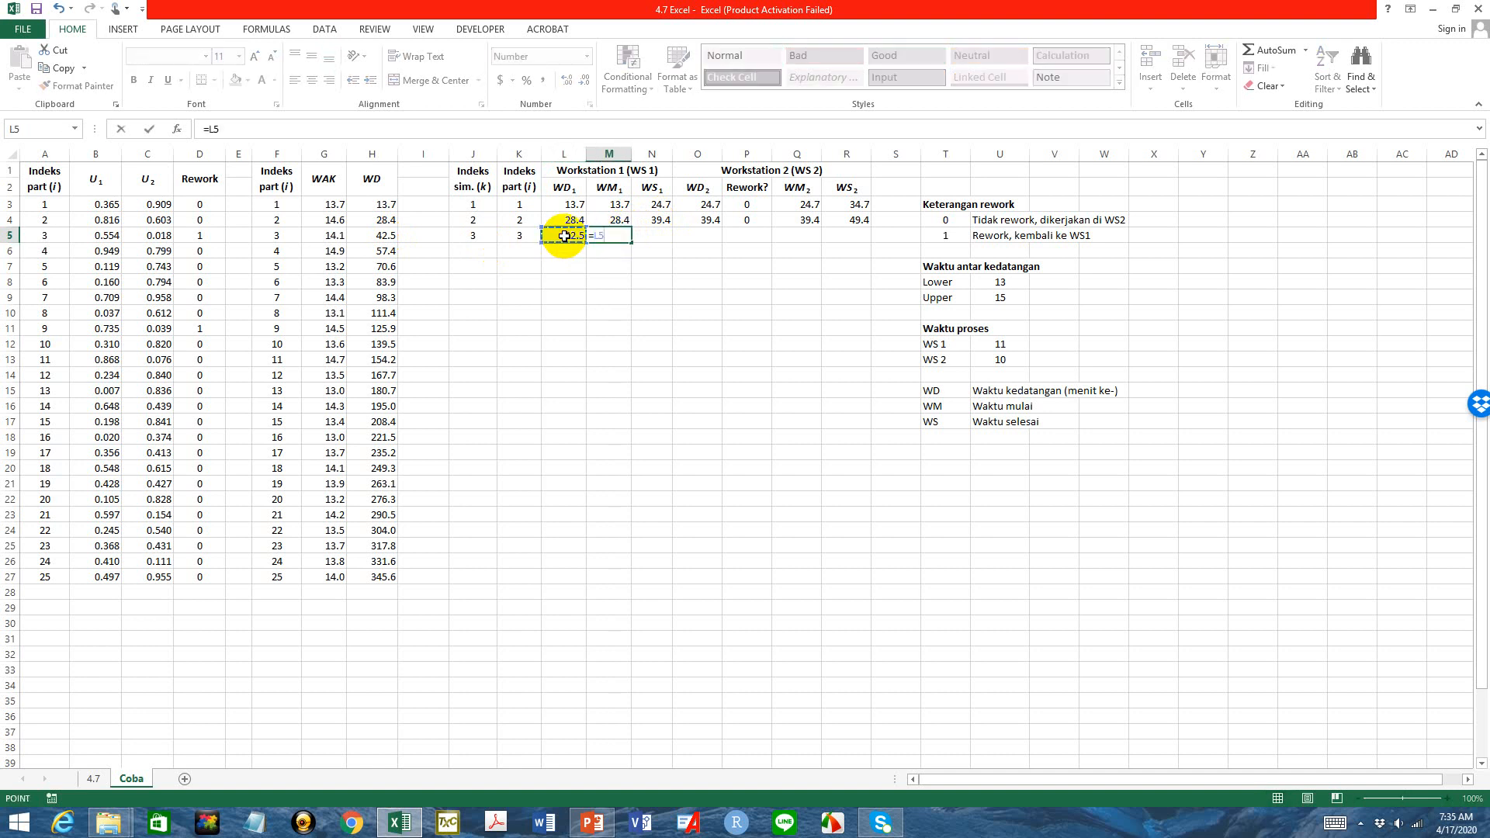
{"action": "key", "text": "Return"}
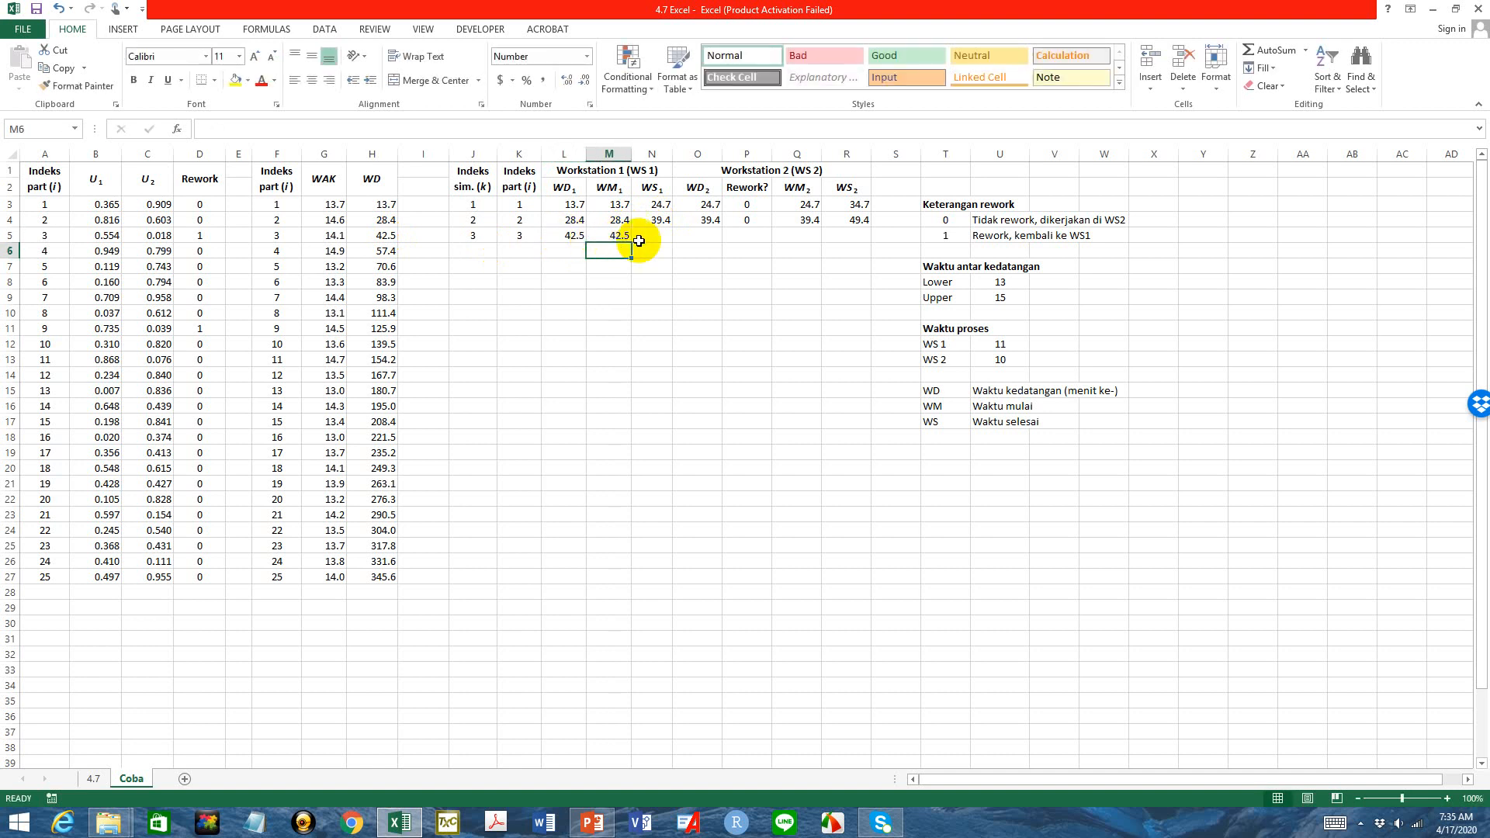
Calculate WS1 in N5 by adding the WS 1 process time to WM1 with =M5+U12
{"action": "left_click", "coordinate": [662, 236]}
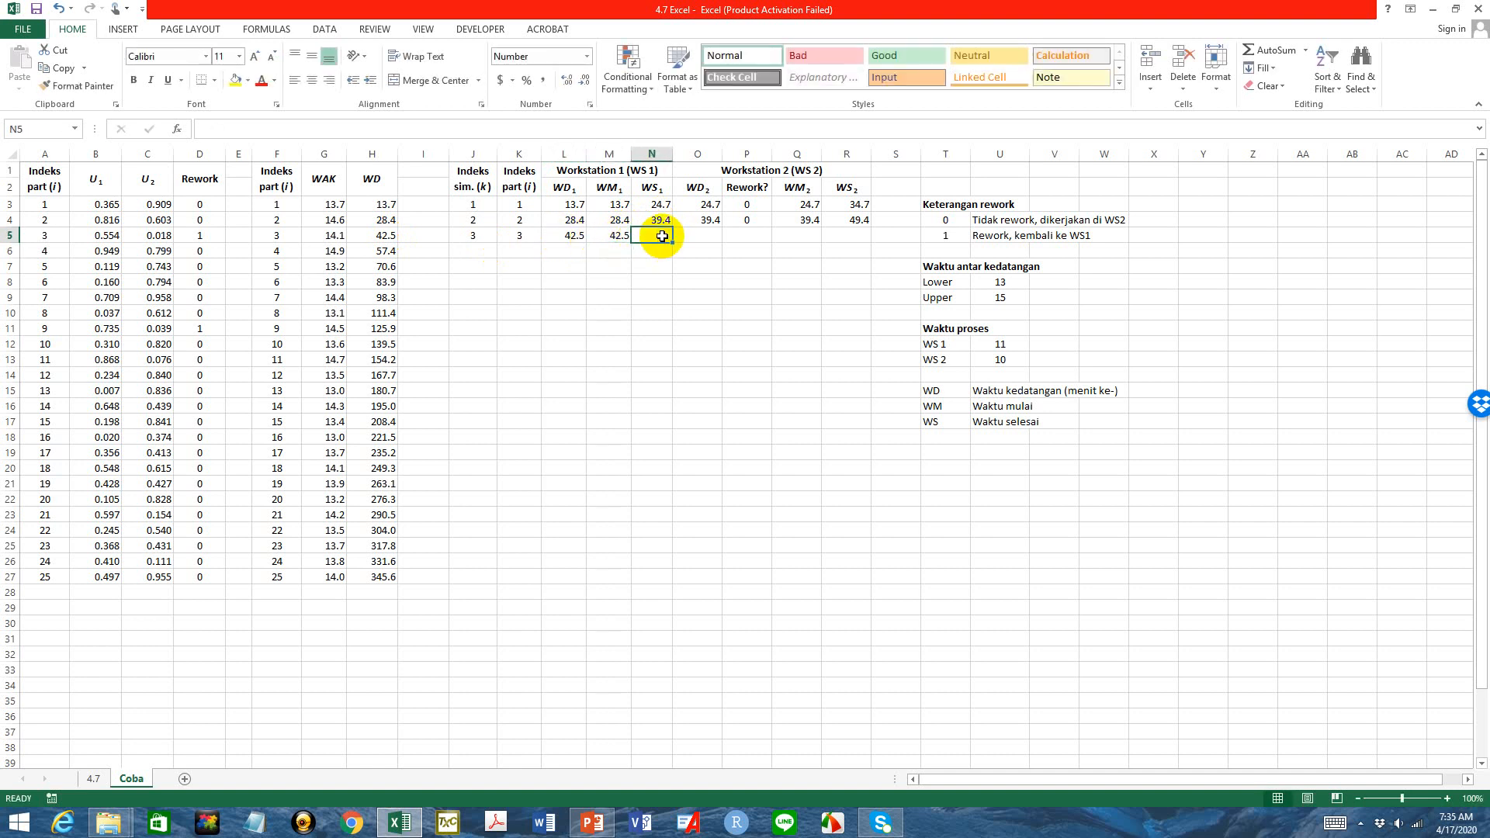
{"action": "type", "text": "="}
{"action": "left_click", "coordinate": [617, 236]}
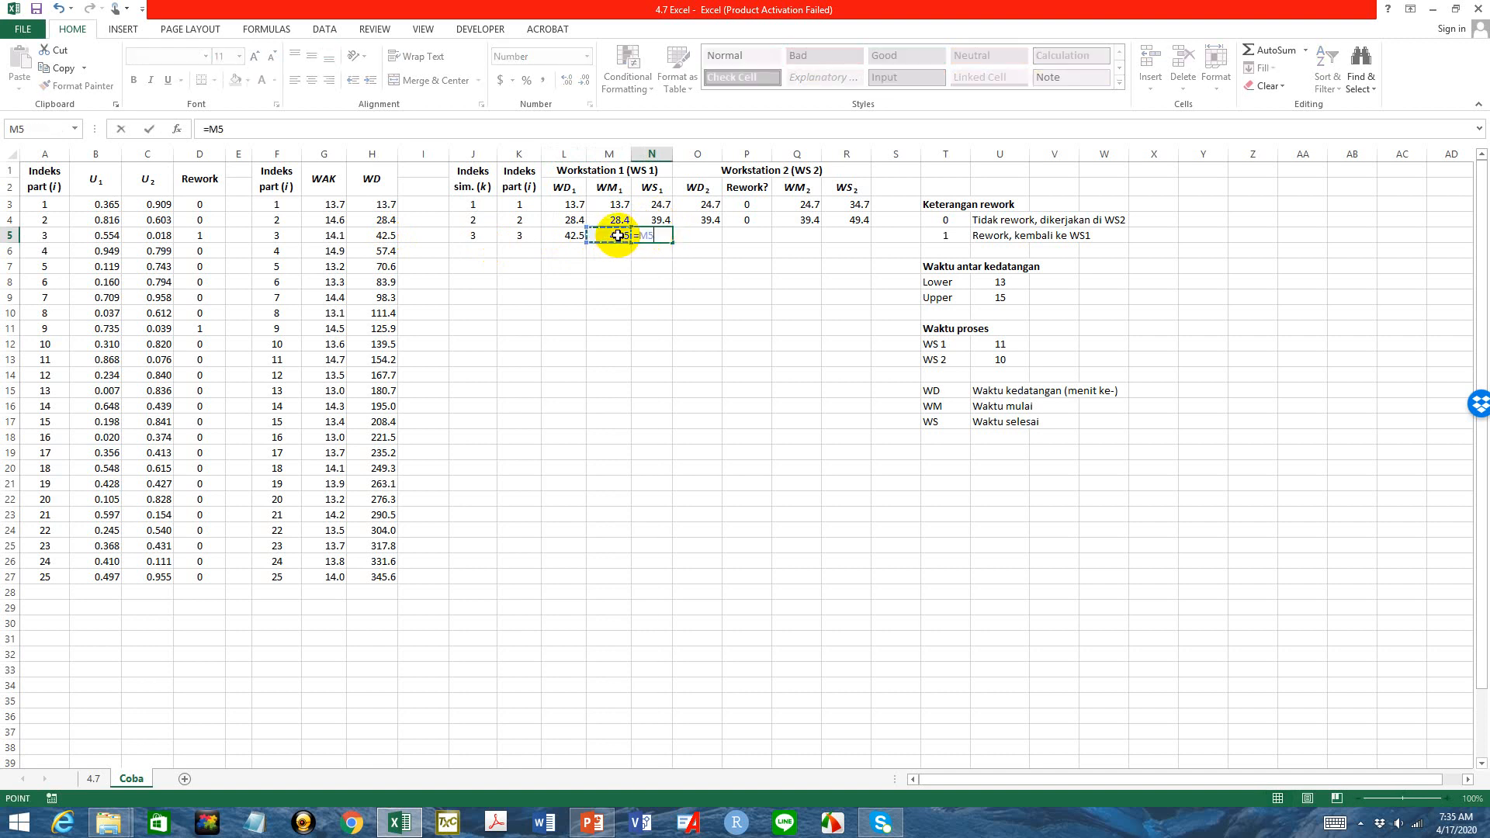
{"action": "type", "text": "+"}
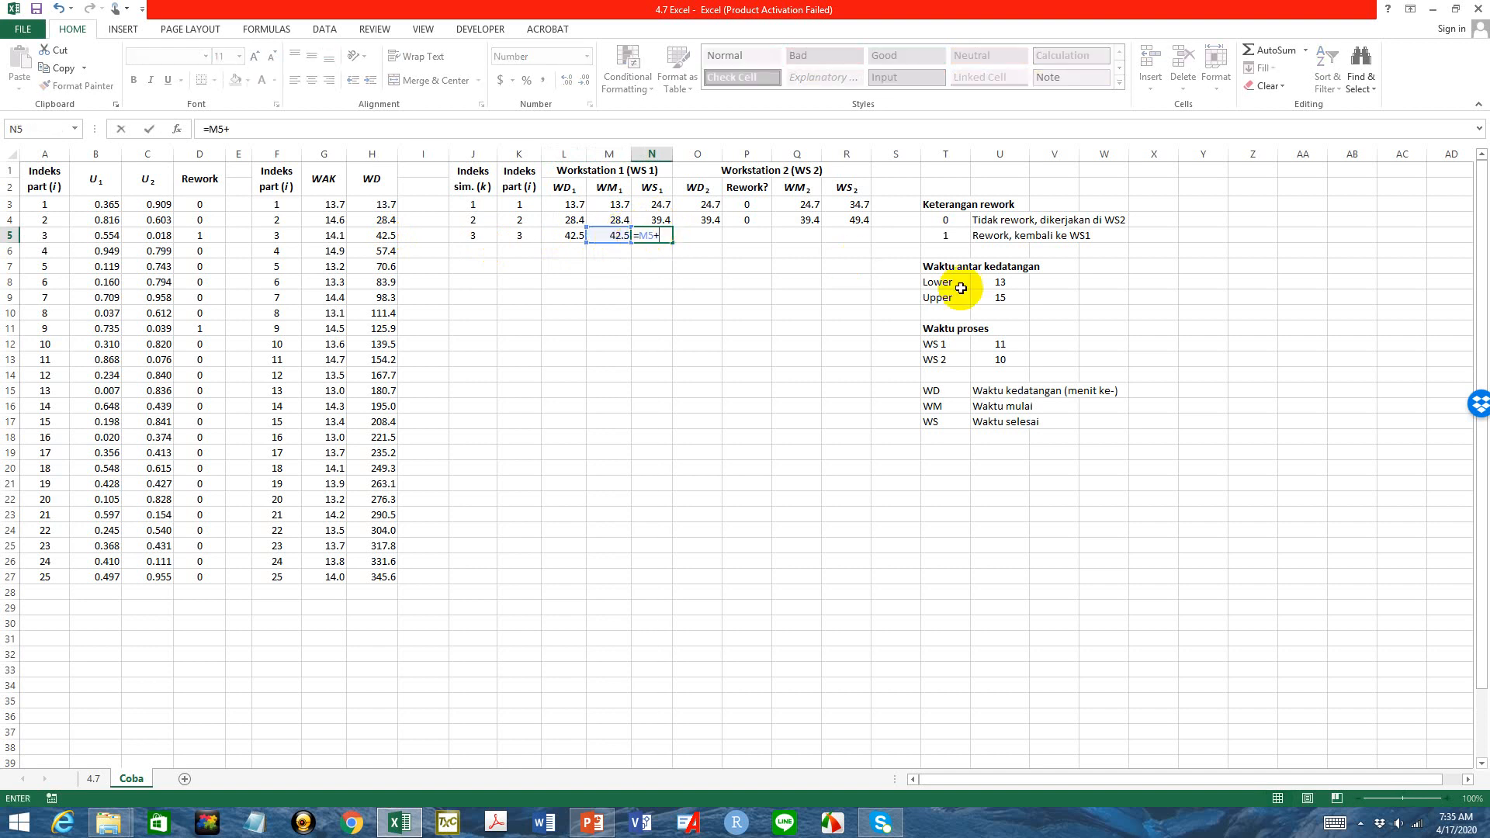
{"action": "left_click", "coordinate": [1000, 345]}
{"action": "key", "text": "Return"}
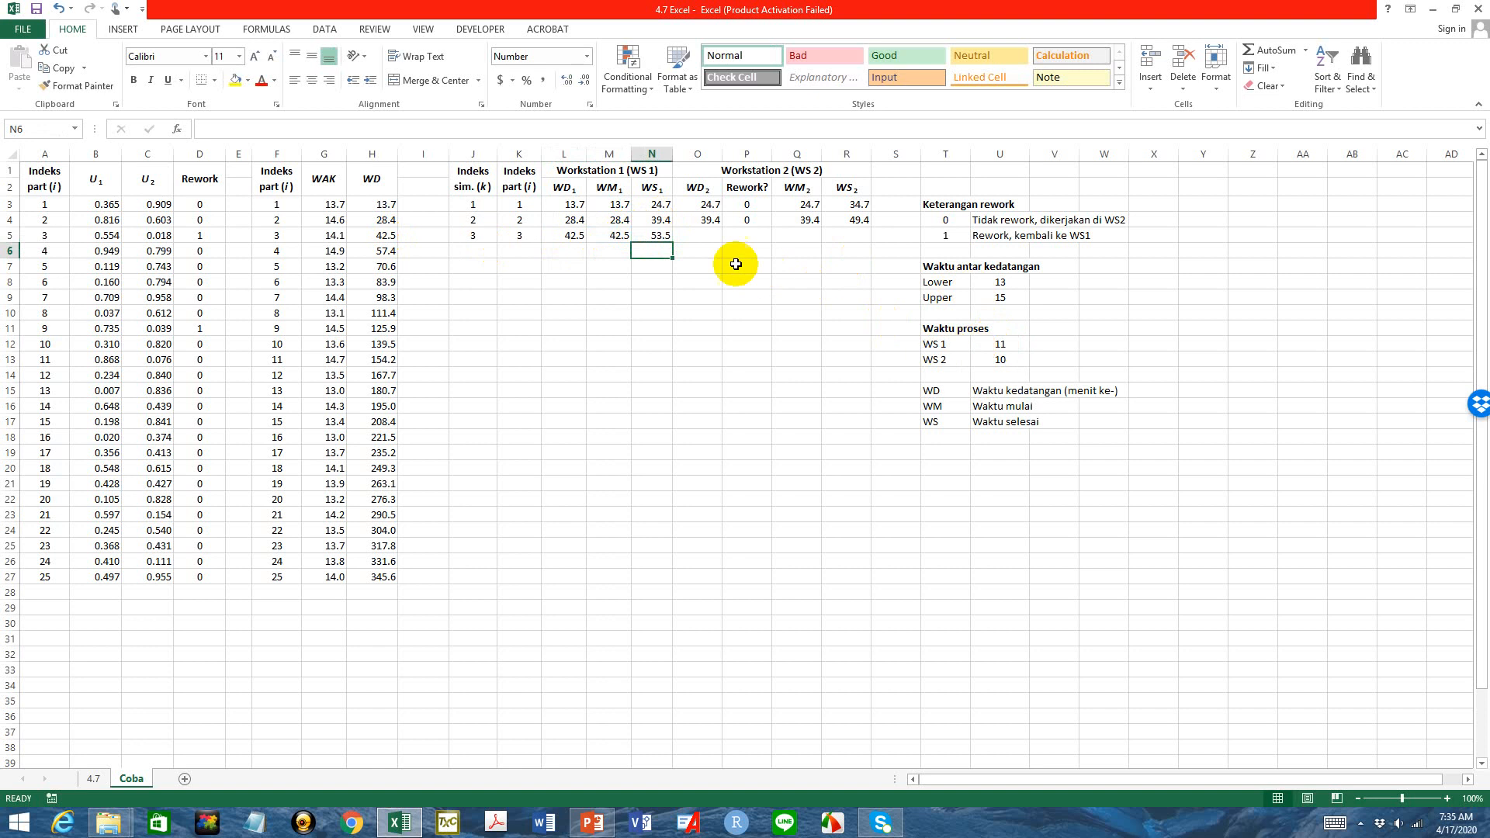
Enter =N5 in O5 so that WD2 equals the third part's finish time at Workstation 1
{"action": "left_click", "coordinate": [709, 234]}
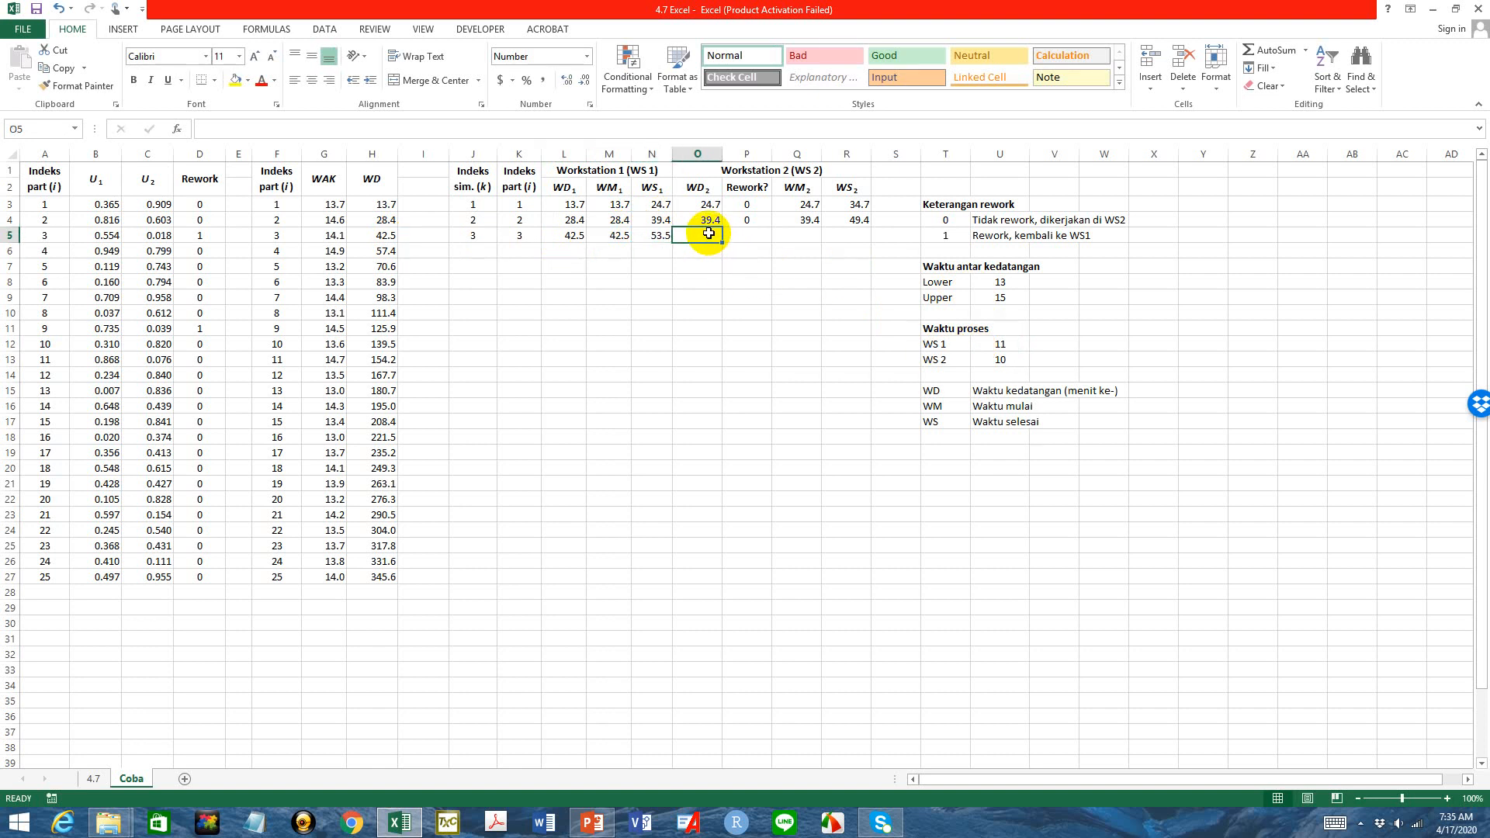
{"action": "type", "text": "="}
{"action": "left_click", "coordinate": [658, 236]}
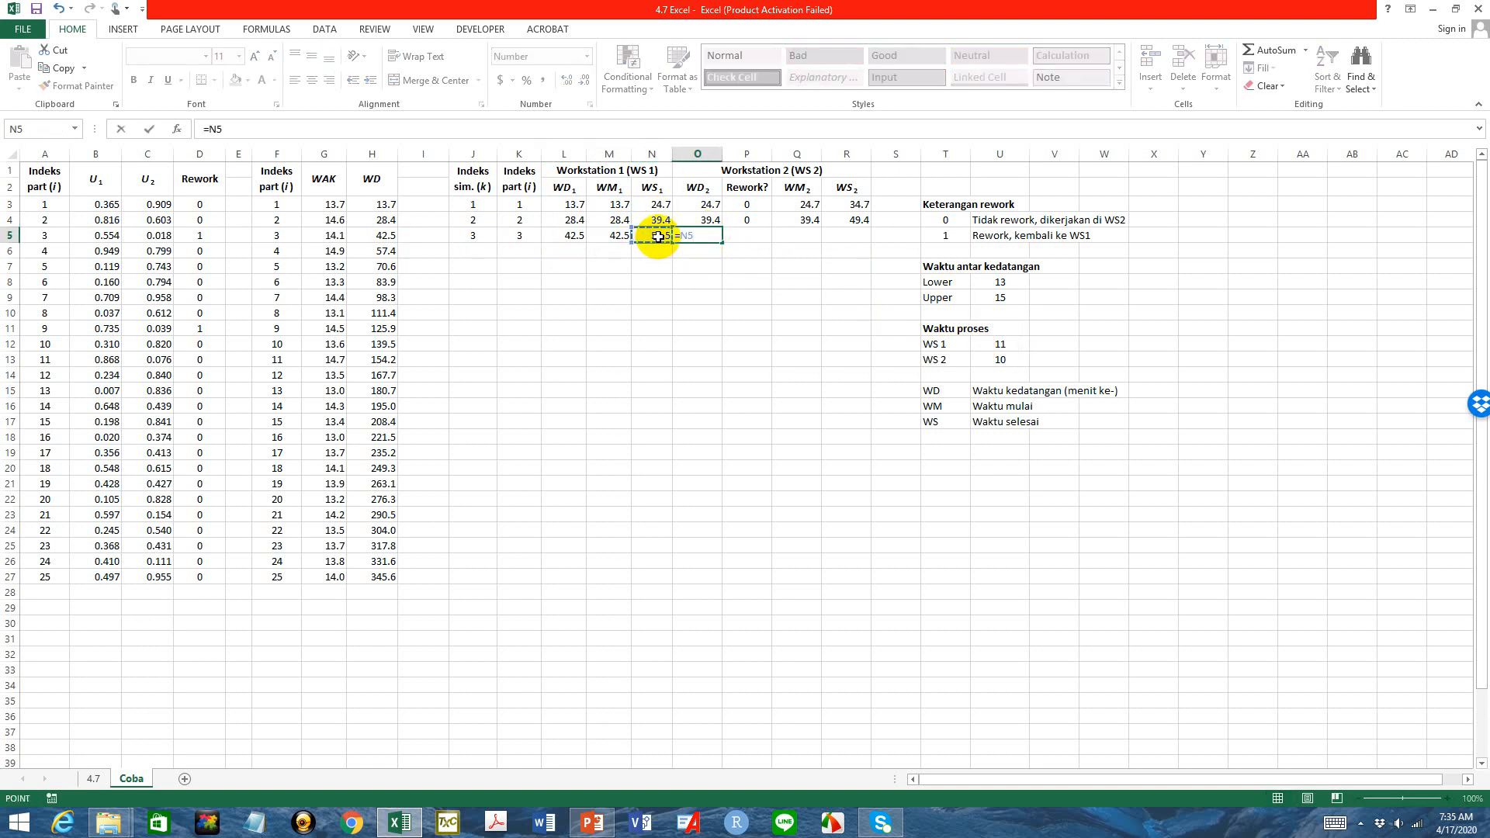
{"action": "key", "text": "Return"}
Enter =D5 in P5 to bring in the third part's rework status
{"action": "left_click", "coordinate": [745, 237]}
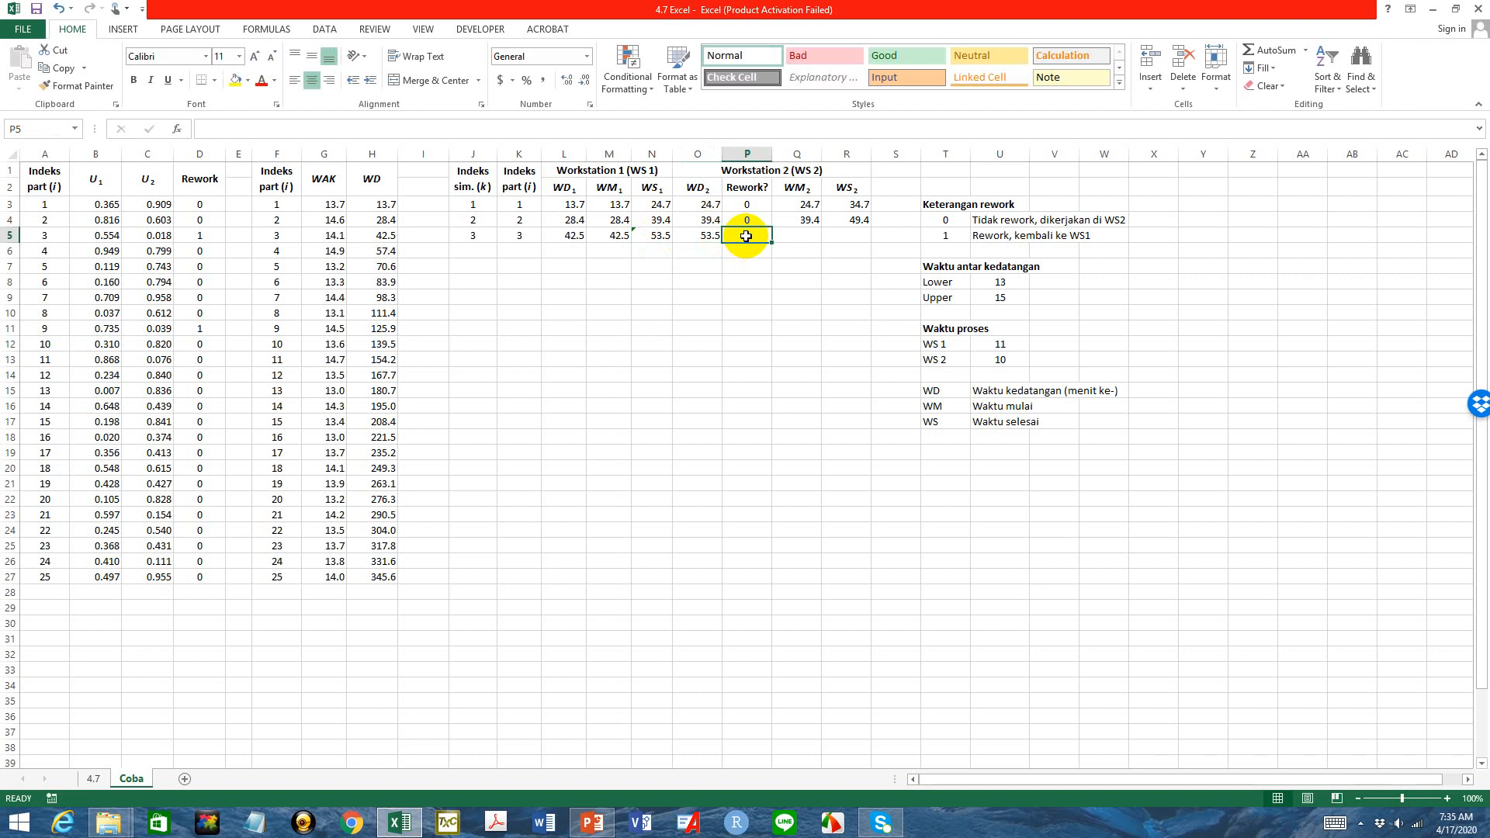
{"action": "type", "text": "="}
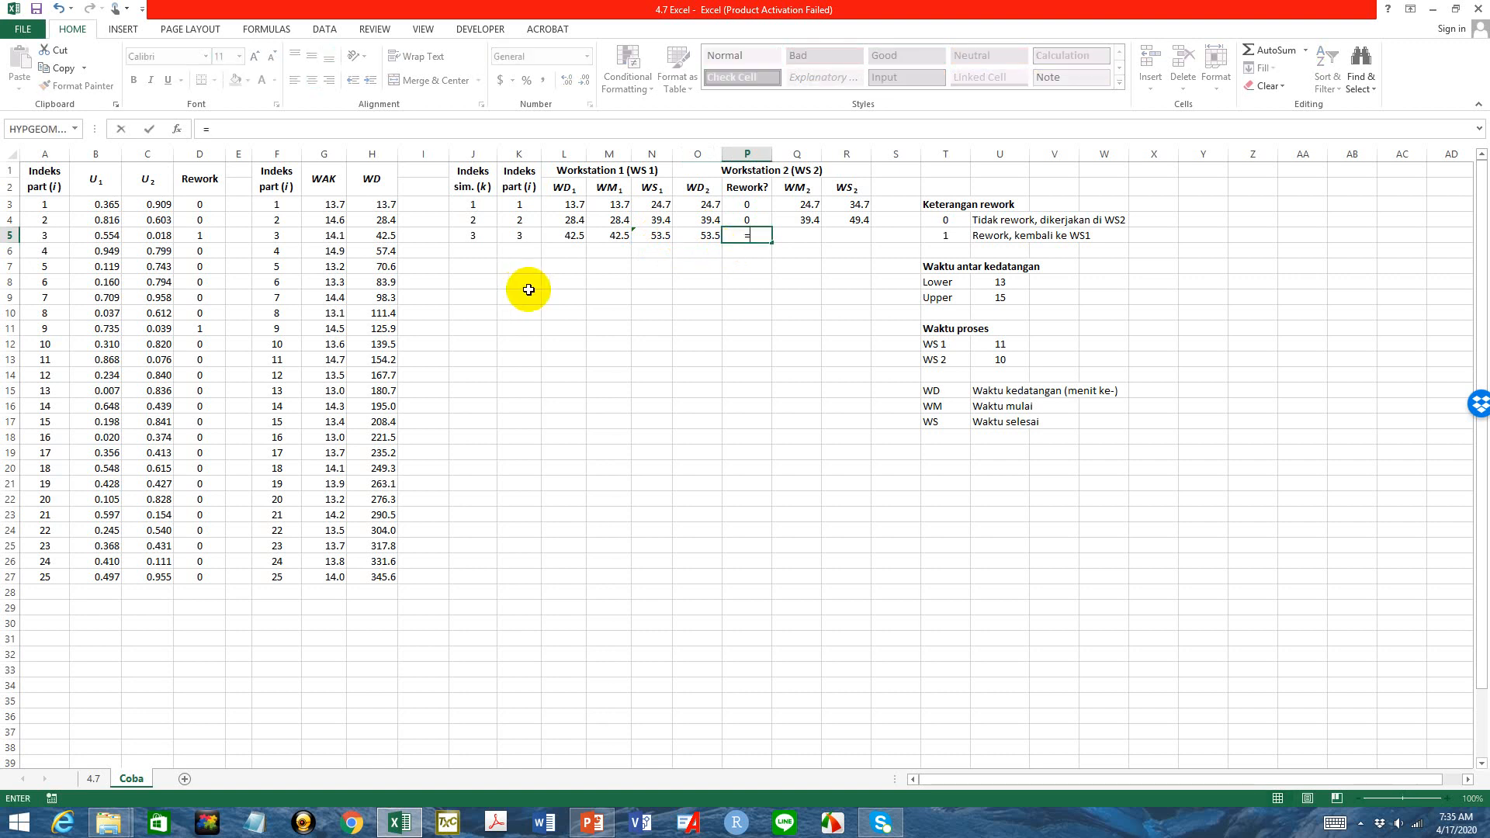
{"action": "left_click", "coordinate": [205, 235]}
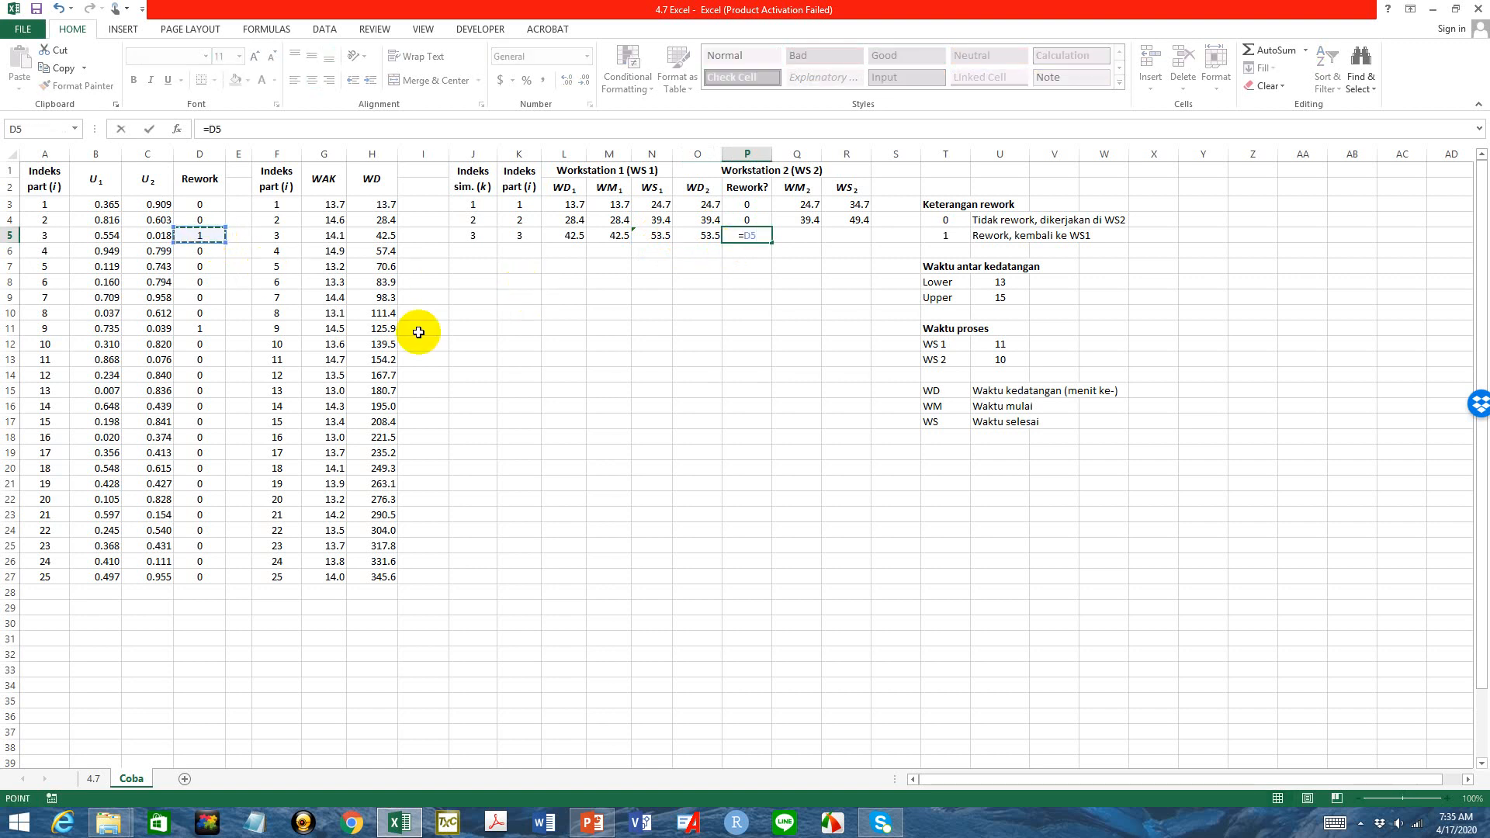
{"action": "key", "text": "Return"}
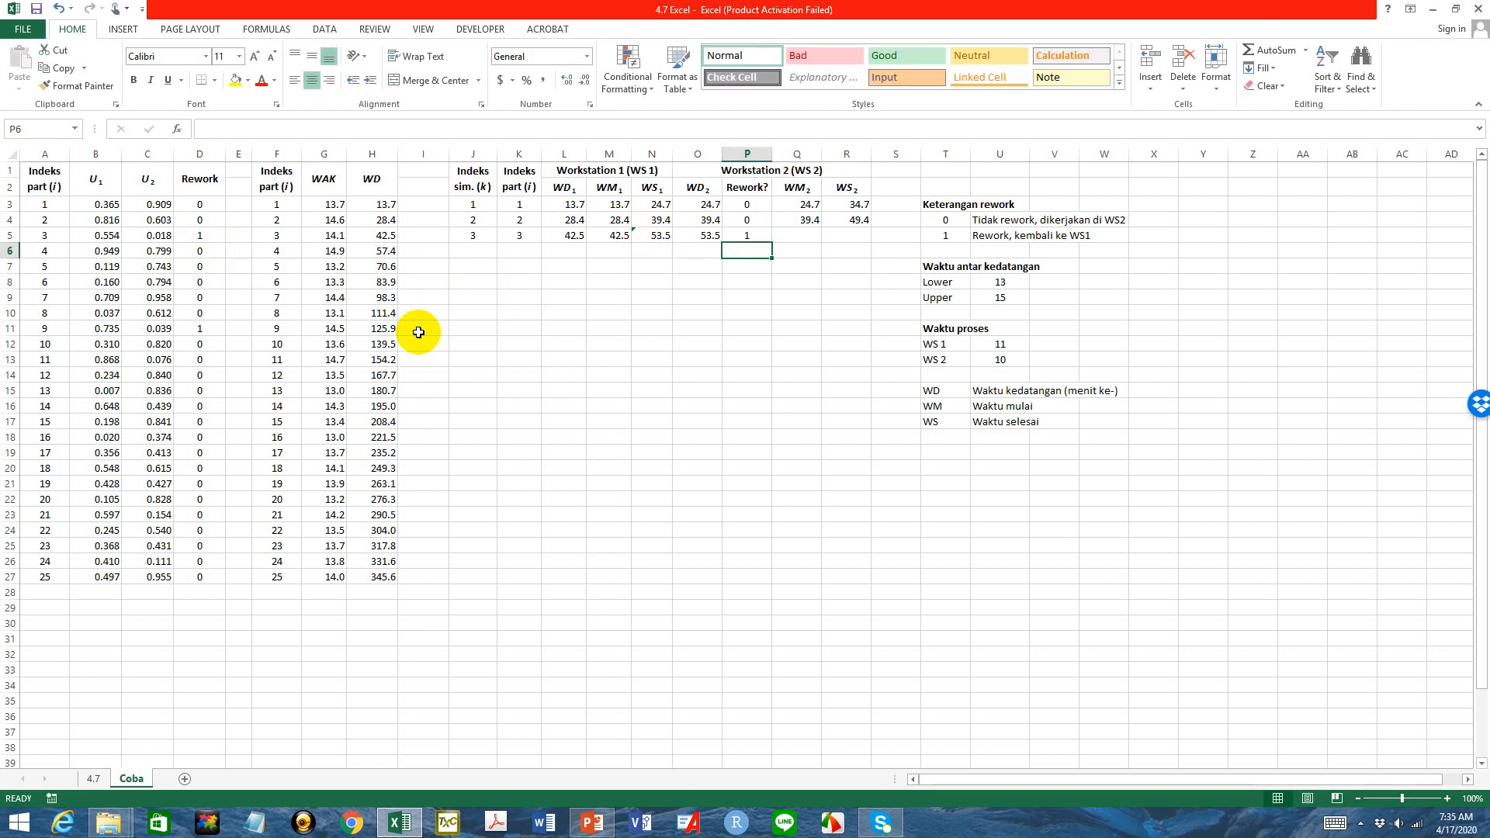
Examine the third part's rework status and its WM2 and WS2 cells, Q5 and R5, under Workstation 2
{"action": "left_click", "coordinate": [735, 286]}
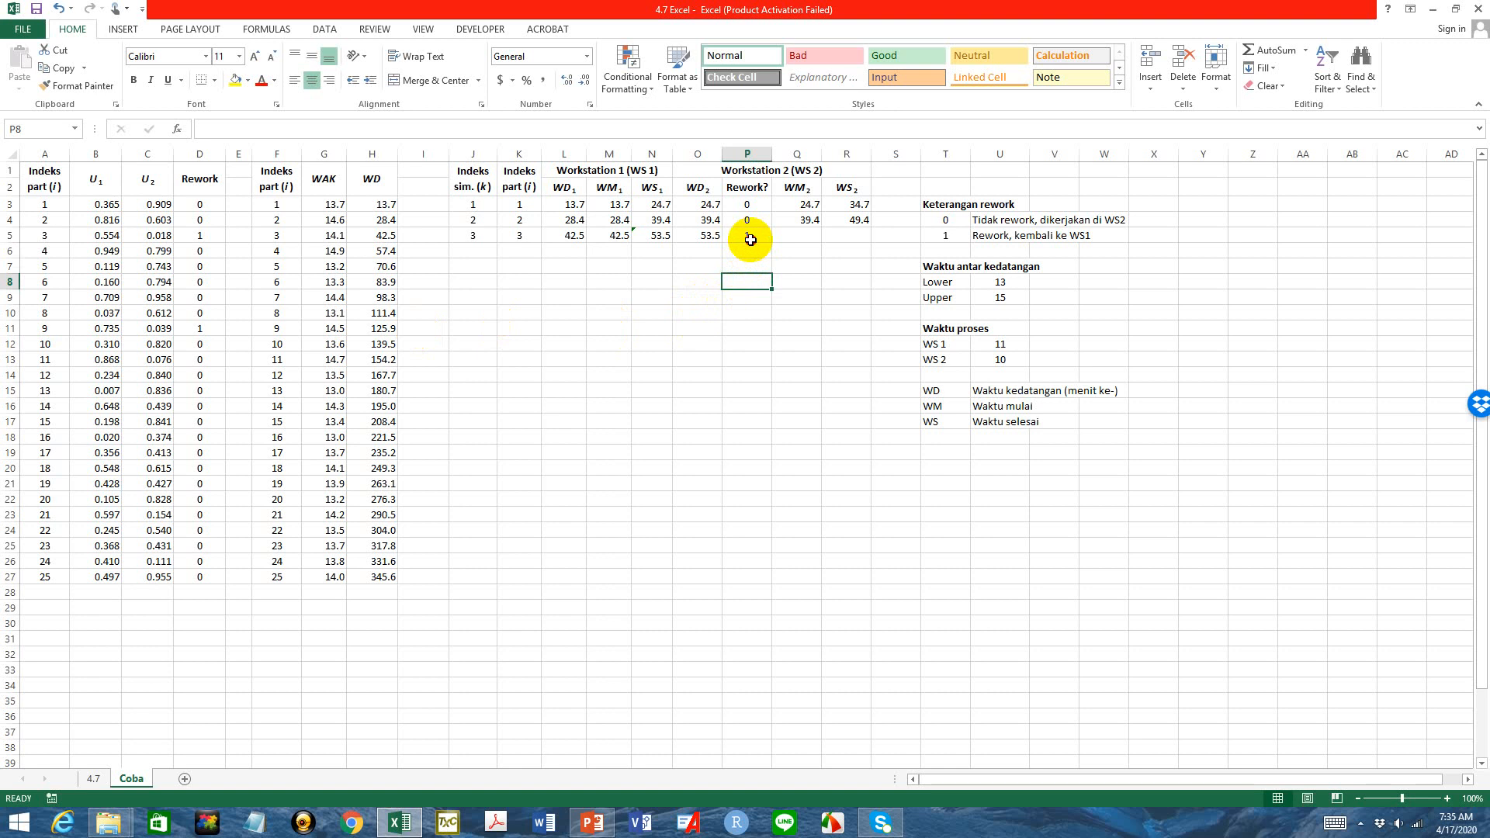
{"action": "left_click", "coordinate": [751, 240]}
{"action": "left_click", "coordinate": [797, 239]}
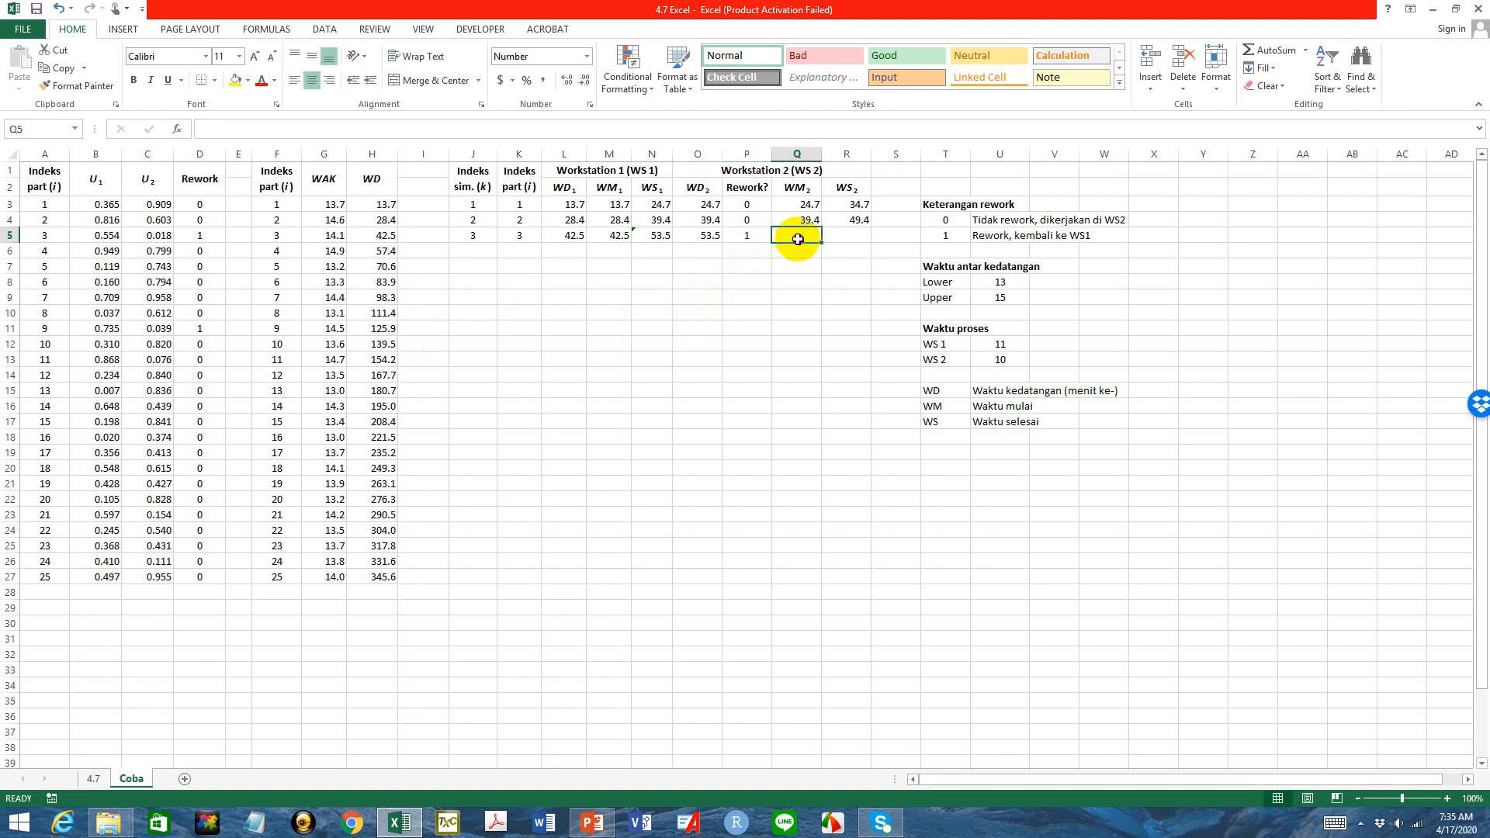
{"action": "left_click_drag", "start_coordinate": [798, 239], "coordinate": [826, 237]}
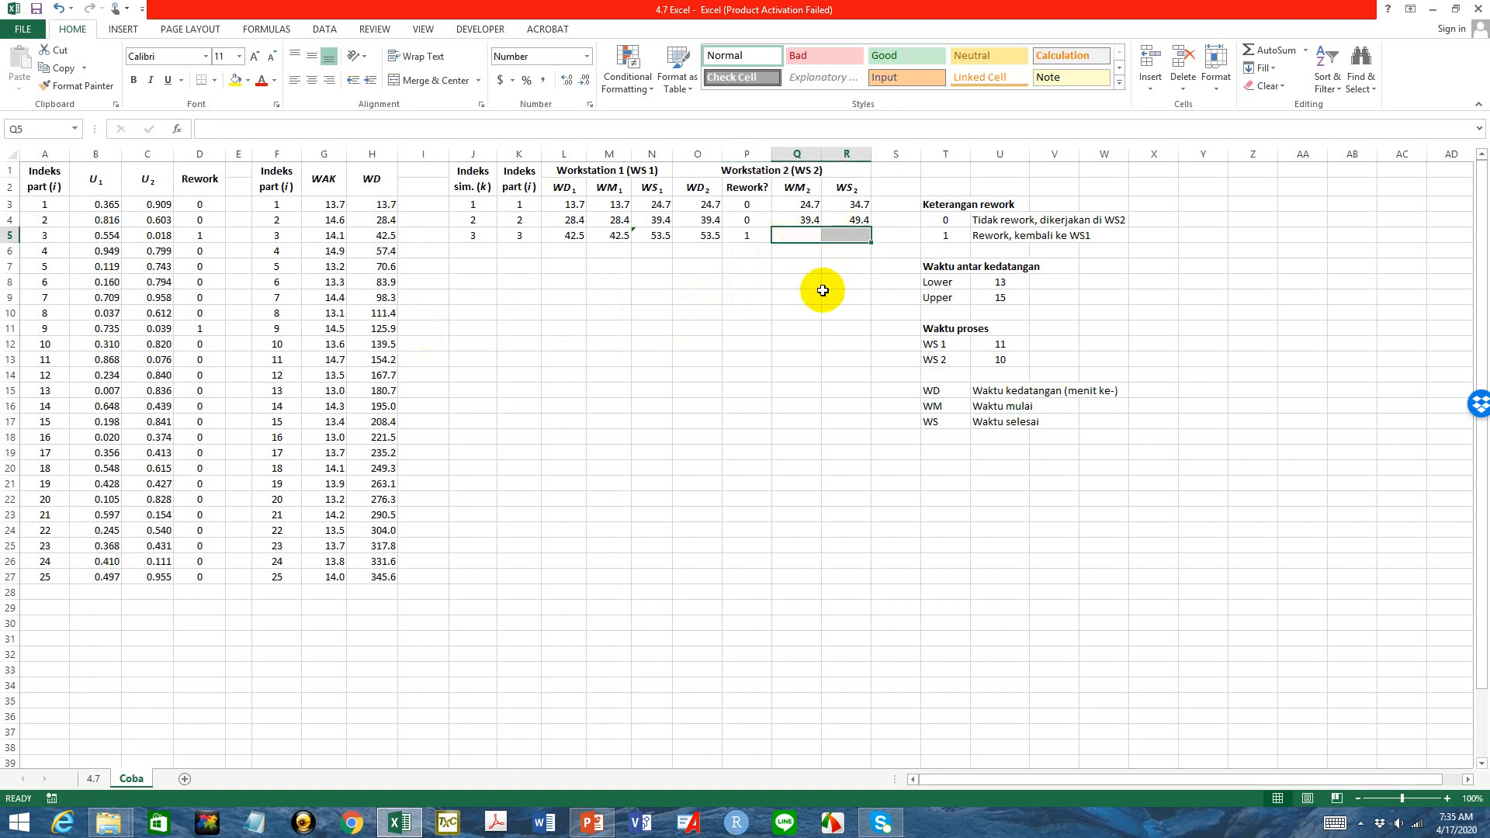
{"action": "left_click", "coordinate": [809, 235]}
{"action": "left_click", "coordinate": [839, 237]}
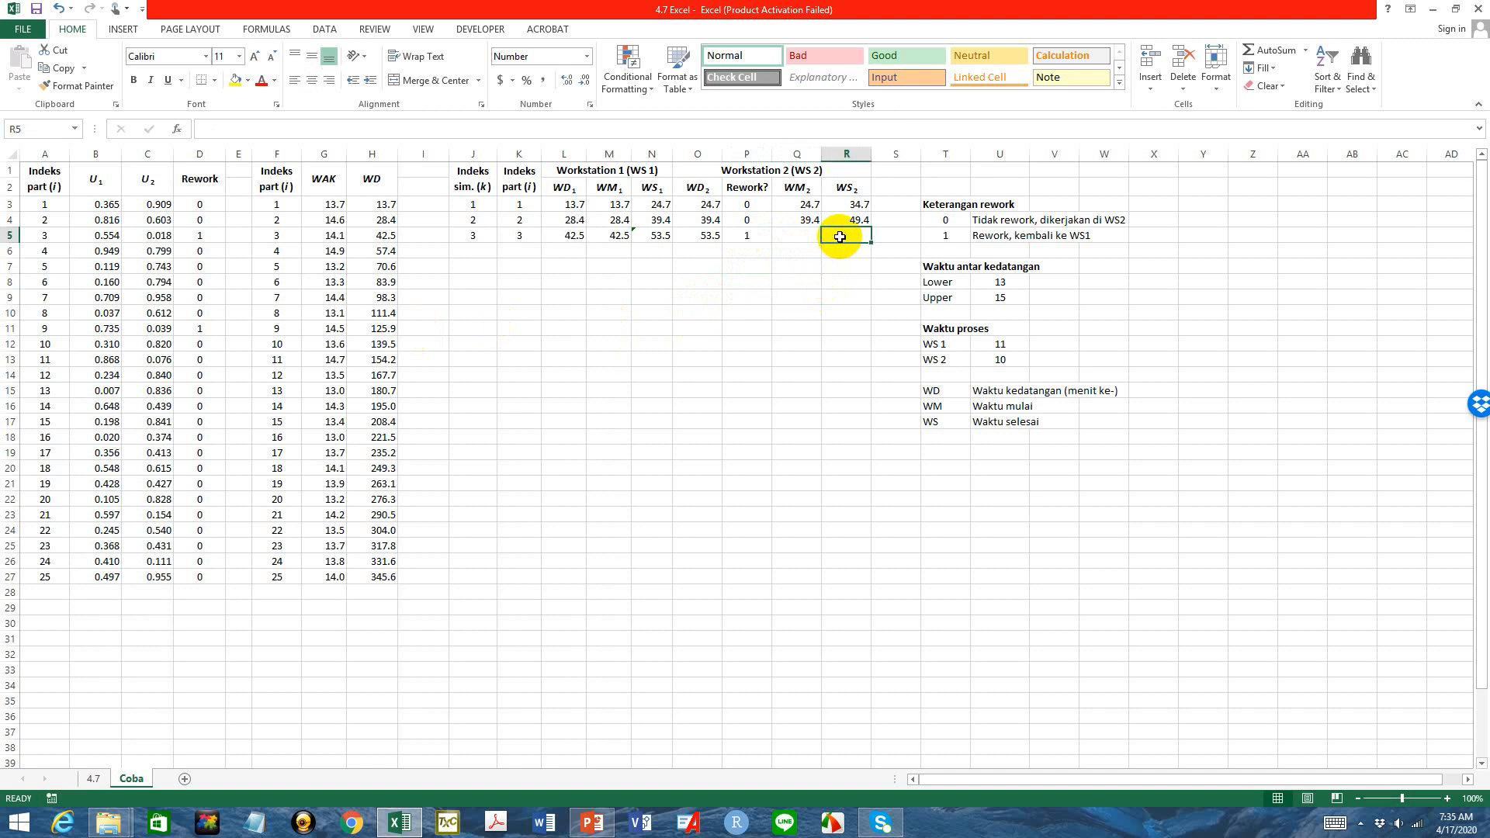
{"action": "left_click", "coordinate": [807, 235]}
{"action": "left_click", "coordinate": [835, 235]}
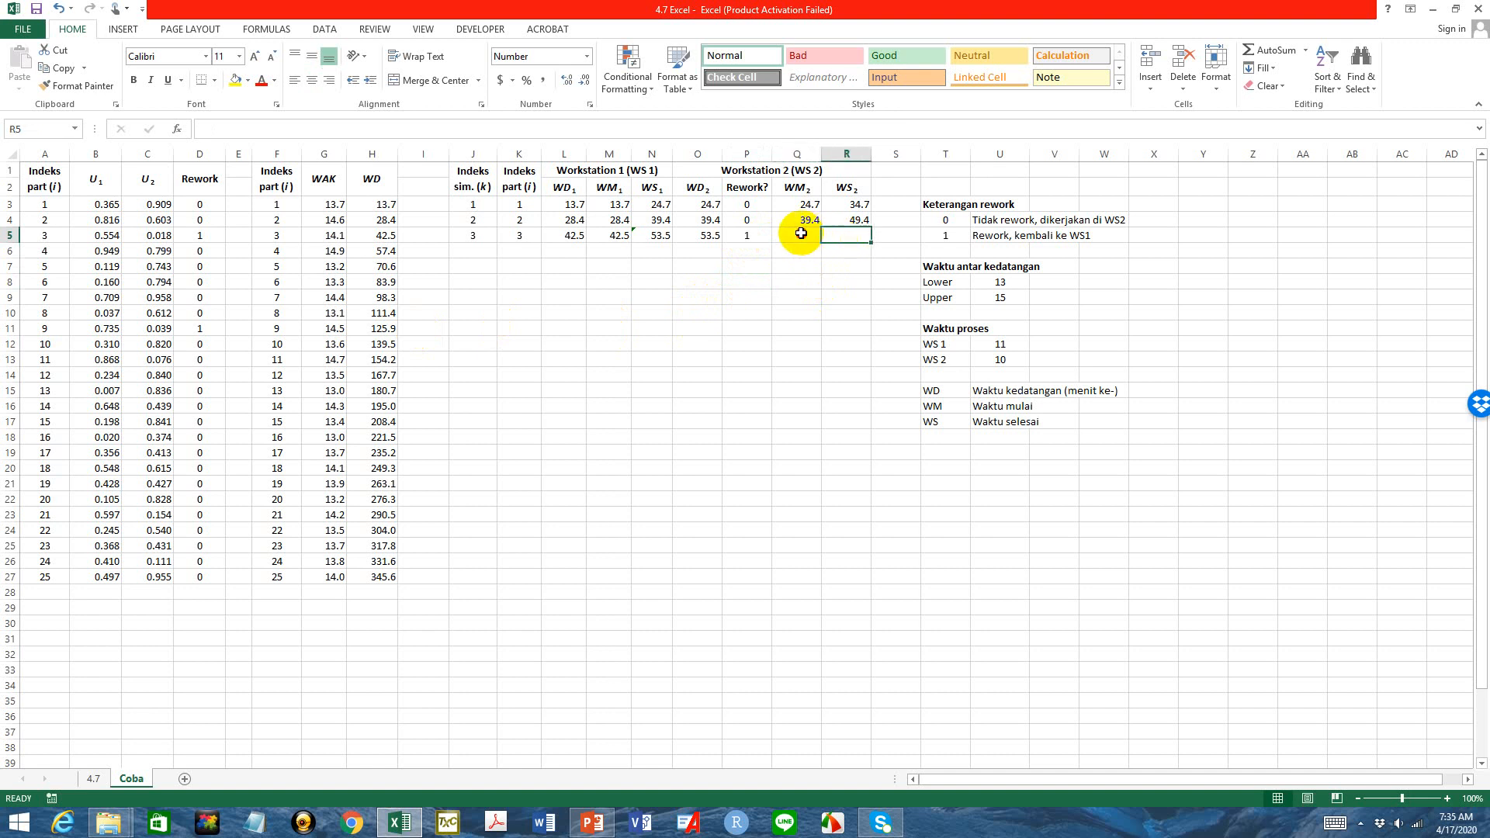
{"action": "left_click", "coordinate": [801, 233]}
{"action": "left_click", "coordinate": [842, 235]}
{"action": "left_click", "coordinate": [808, 235]}
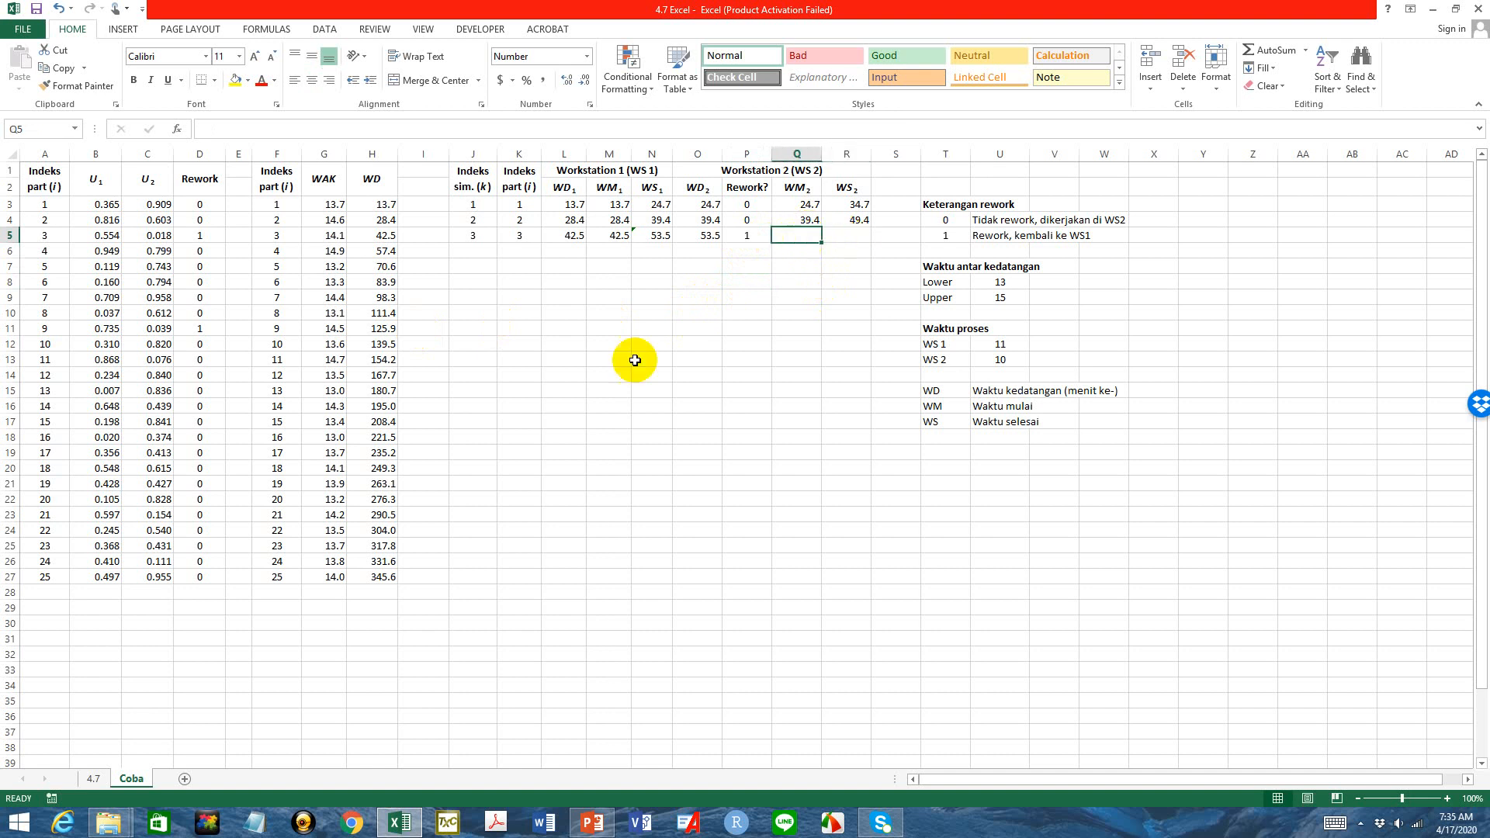
Check the third part's WS 2 waiting time and WS2 formula in the 4.7 sheet, then return to Coba
{"action": "left_click", "coordinate": [89, 777]}
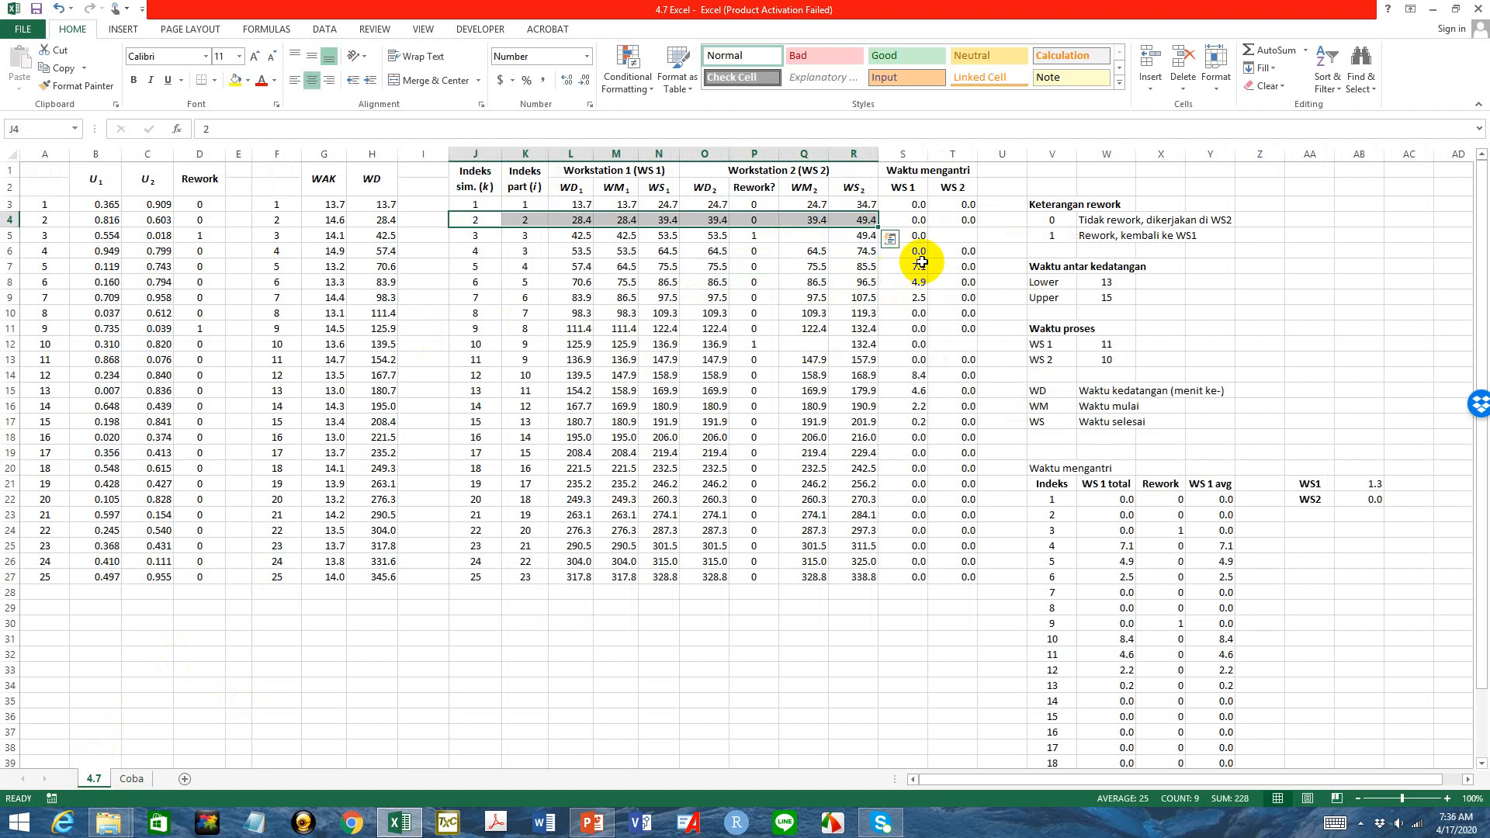
{"action": "left_click", "coordinate": [944, 239]}
{"action": "left_click", "coordinate": [854, 234]}
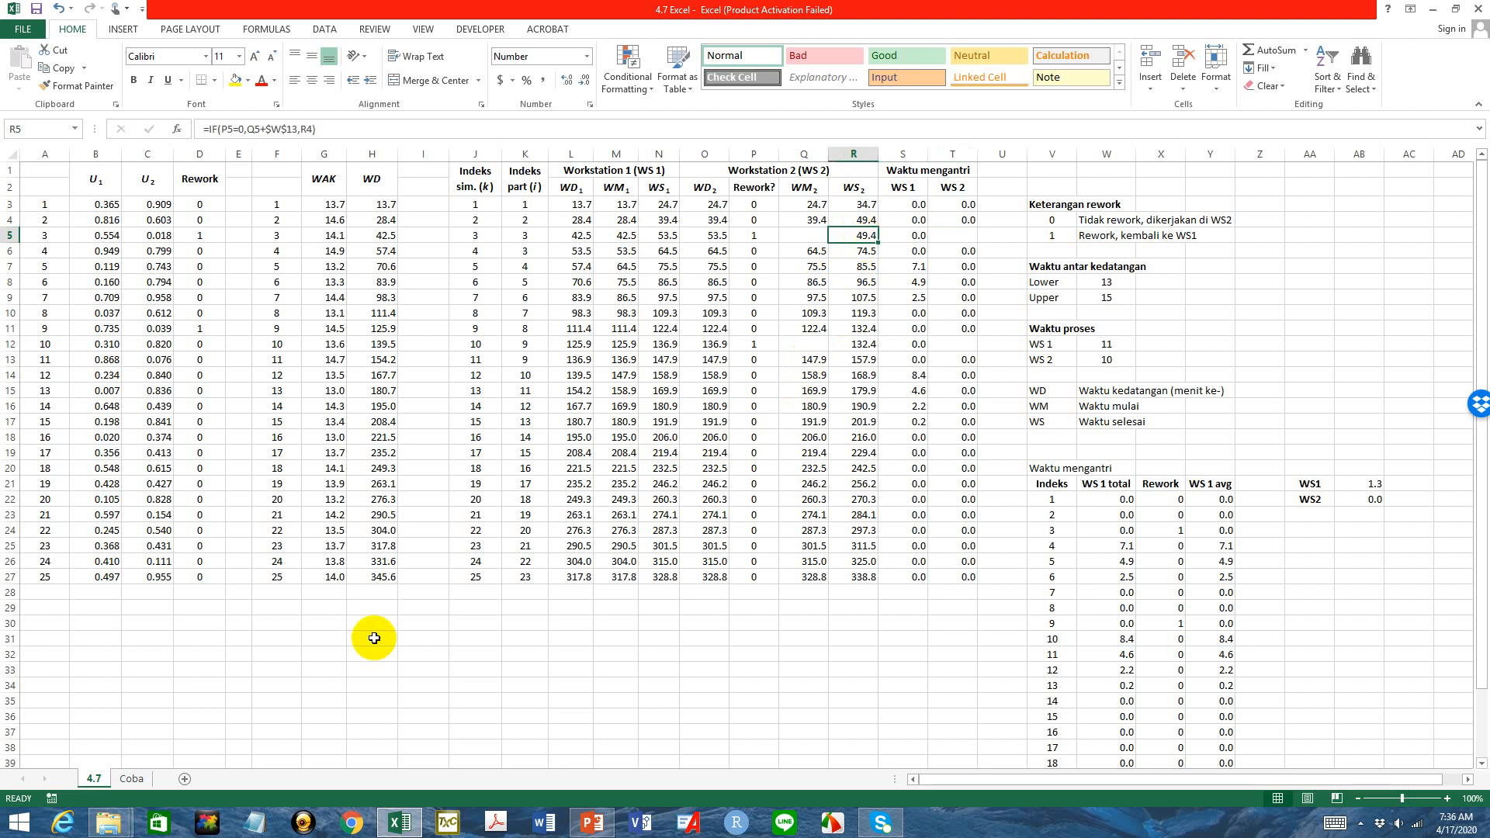
{"action": "left_click", "coordinate": [128, 779]}
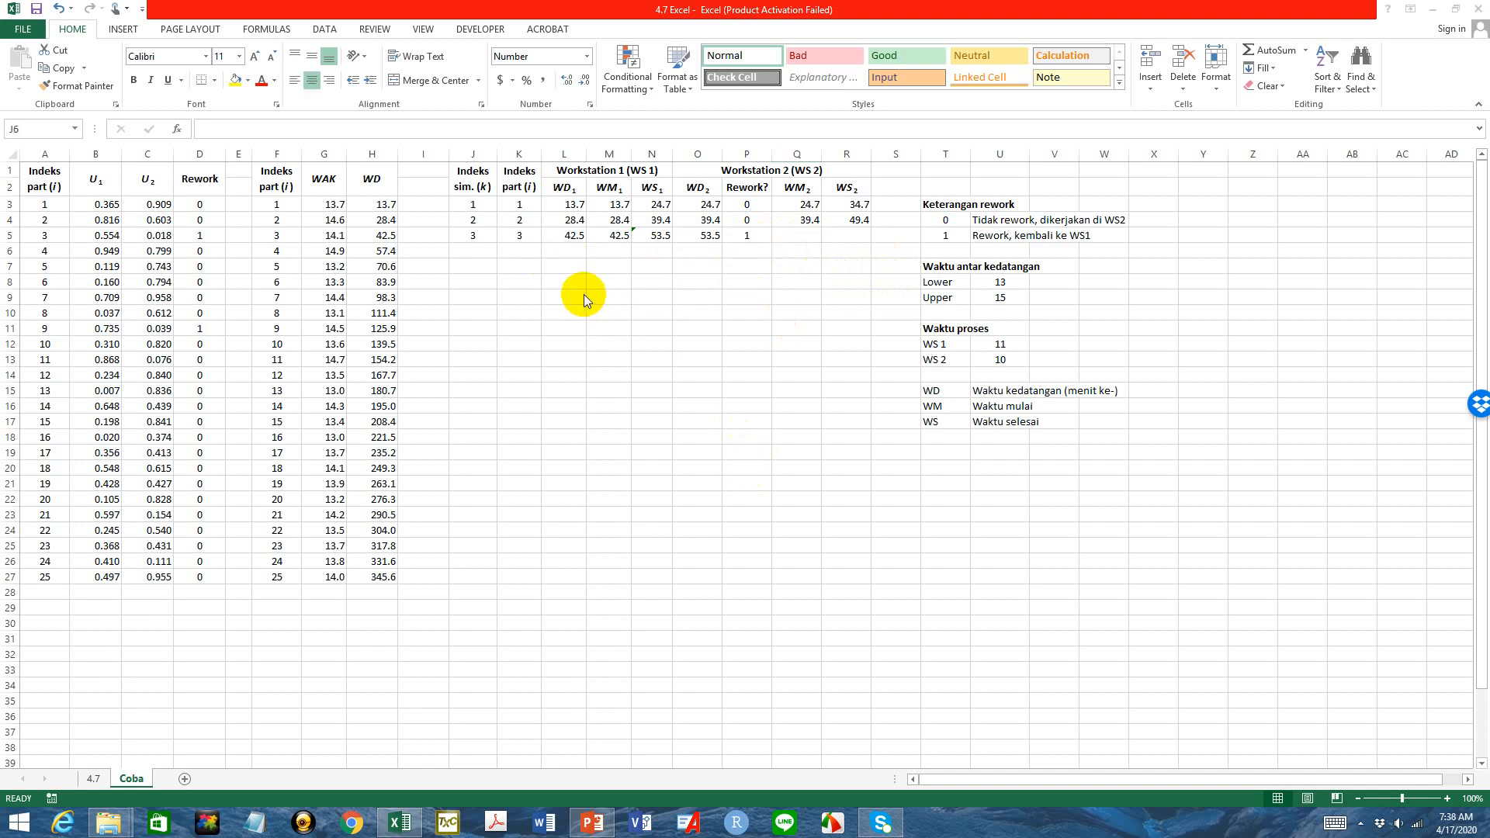
Start the rework row by entering simulation index 4 in J6 and part index 3 in K6
{"action": "left_click", "coordinate": [486, 249]}
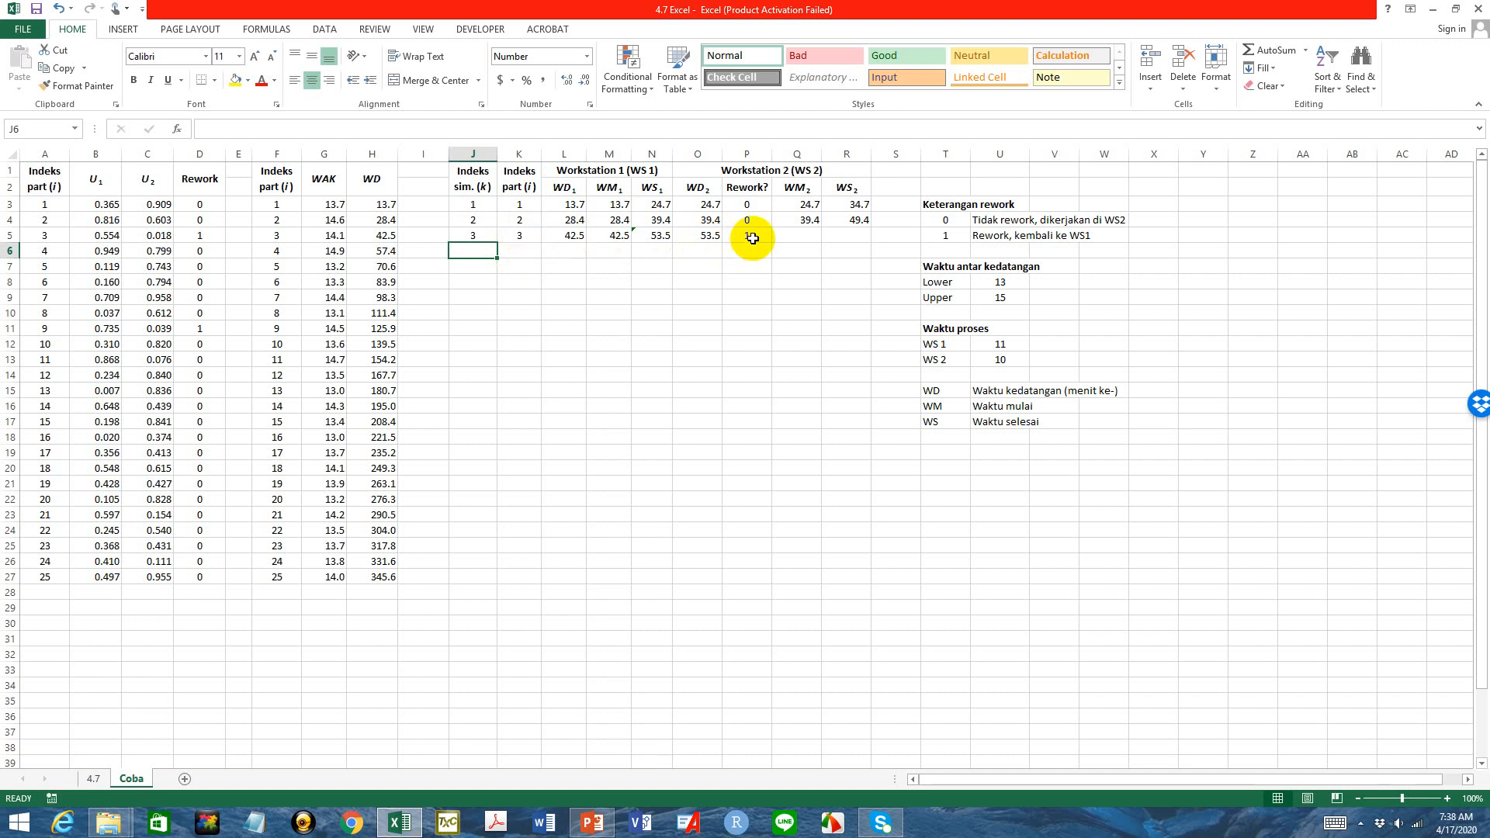
{"action": "type", "text": "4"}
{"action": "left_click", "coordinate": [529, 255]}
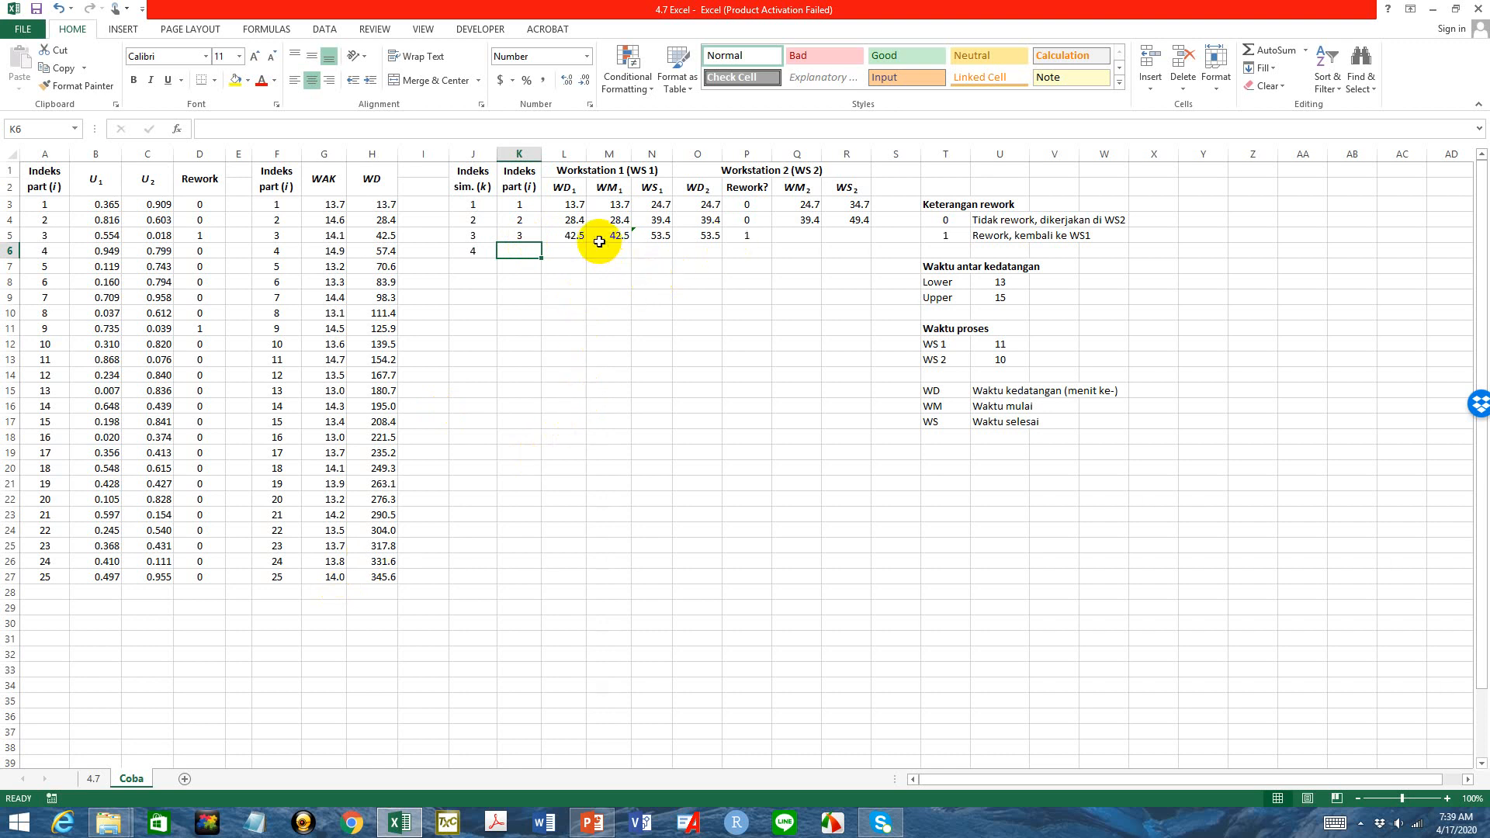
{"action": "type", "text": "3"}
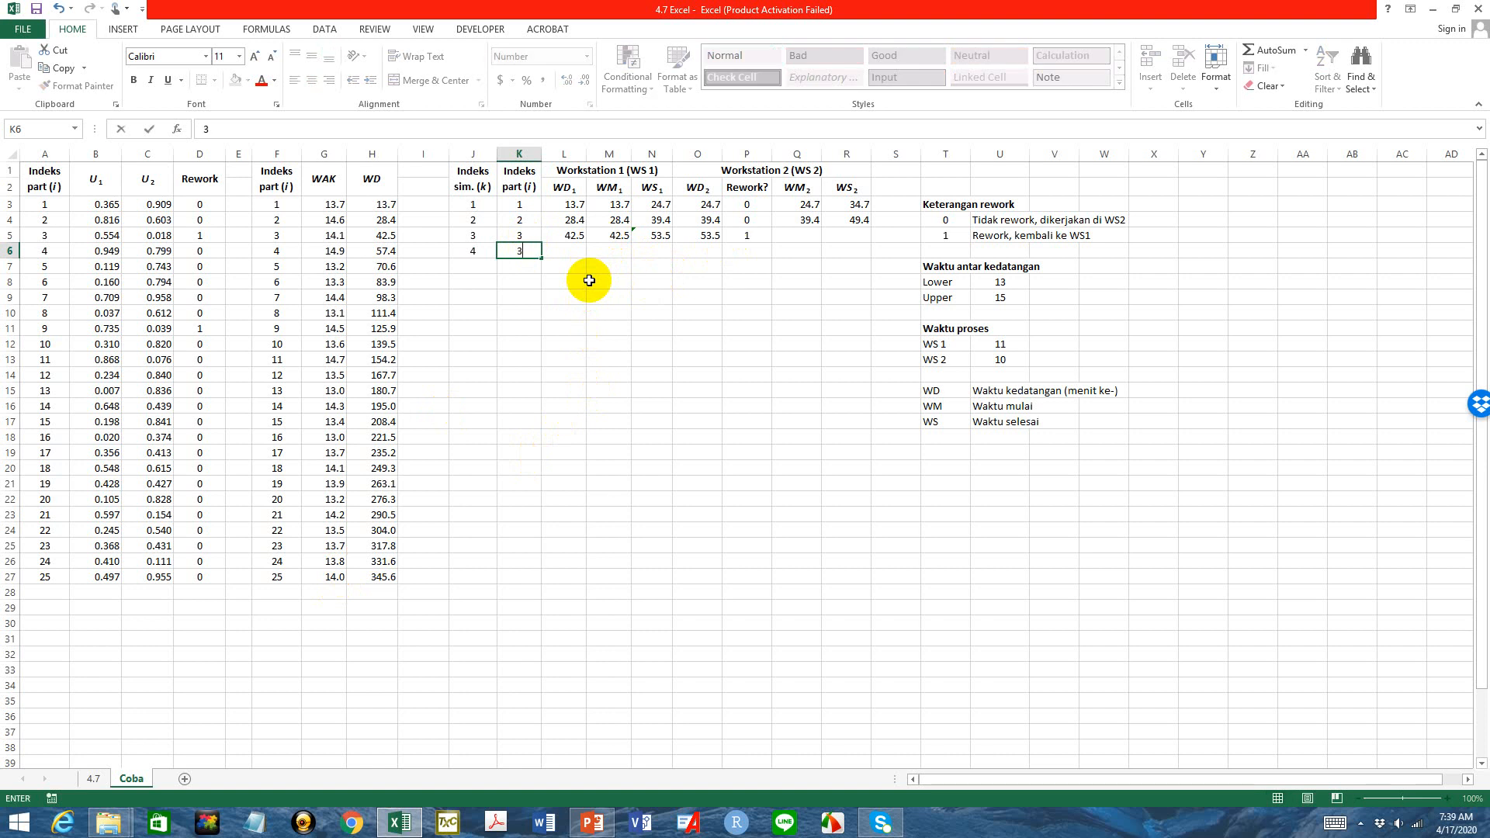
{"action": "key", "text": "alt+Tab"}
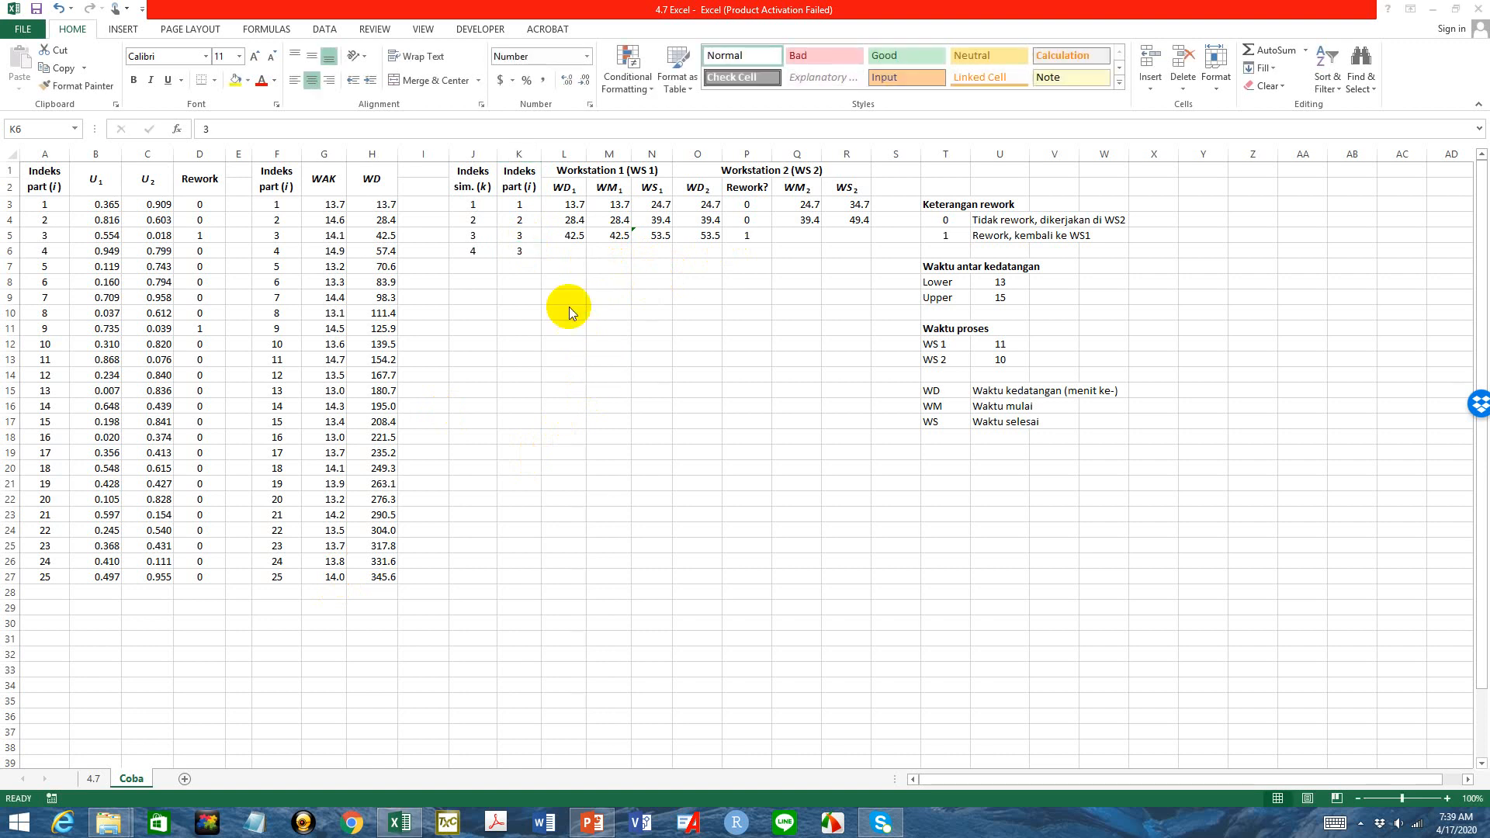
{"action": "left_click", "coordinate": [525, 249]}
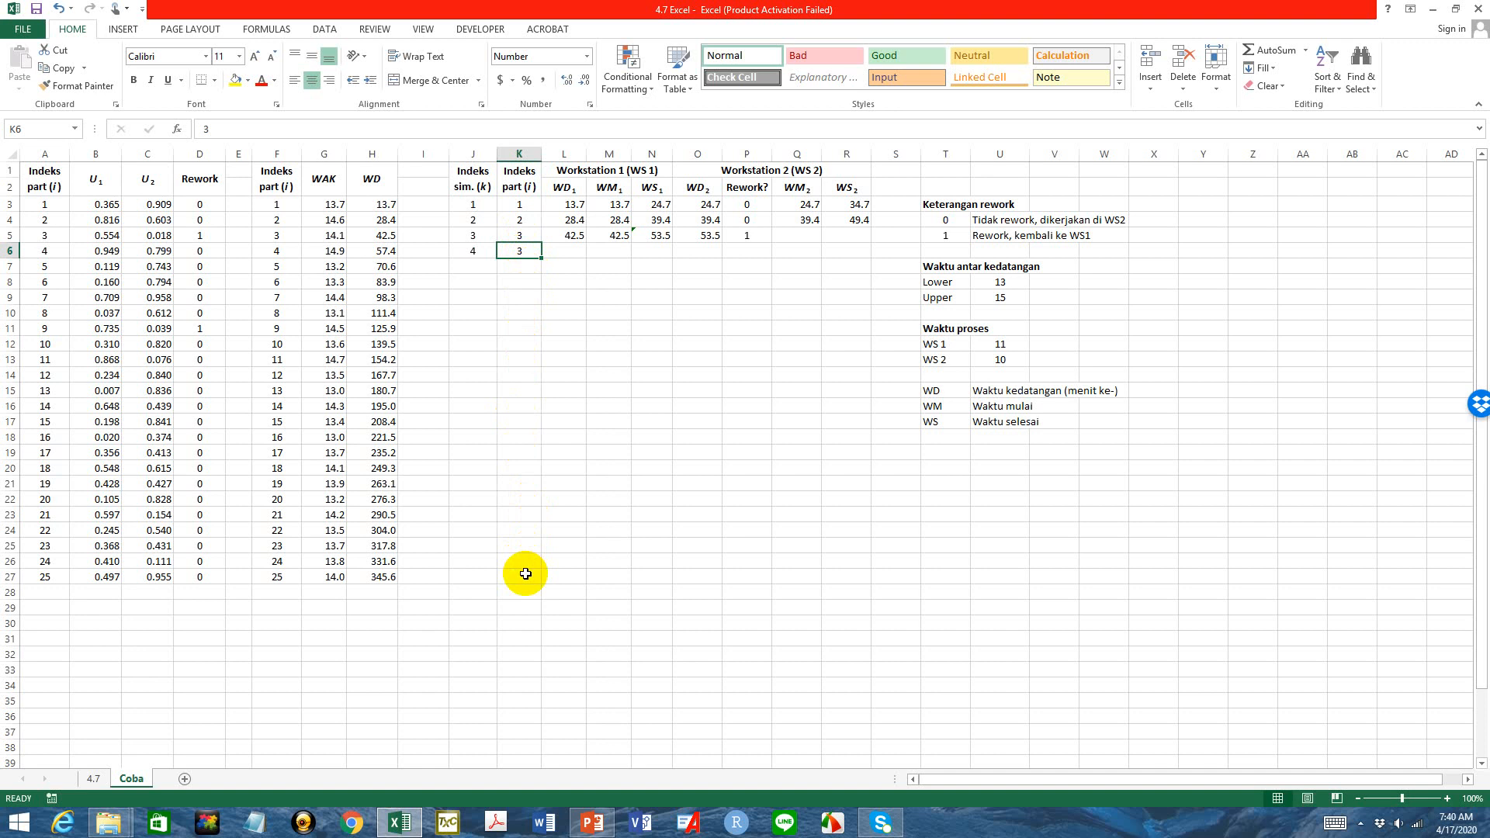
Enter =N5 in L6 so that the reworked part's WD1 equals its previous WS1 finish time
{"action": "left_click", "coordinate": [579, 253]}
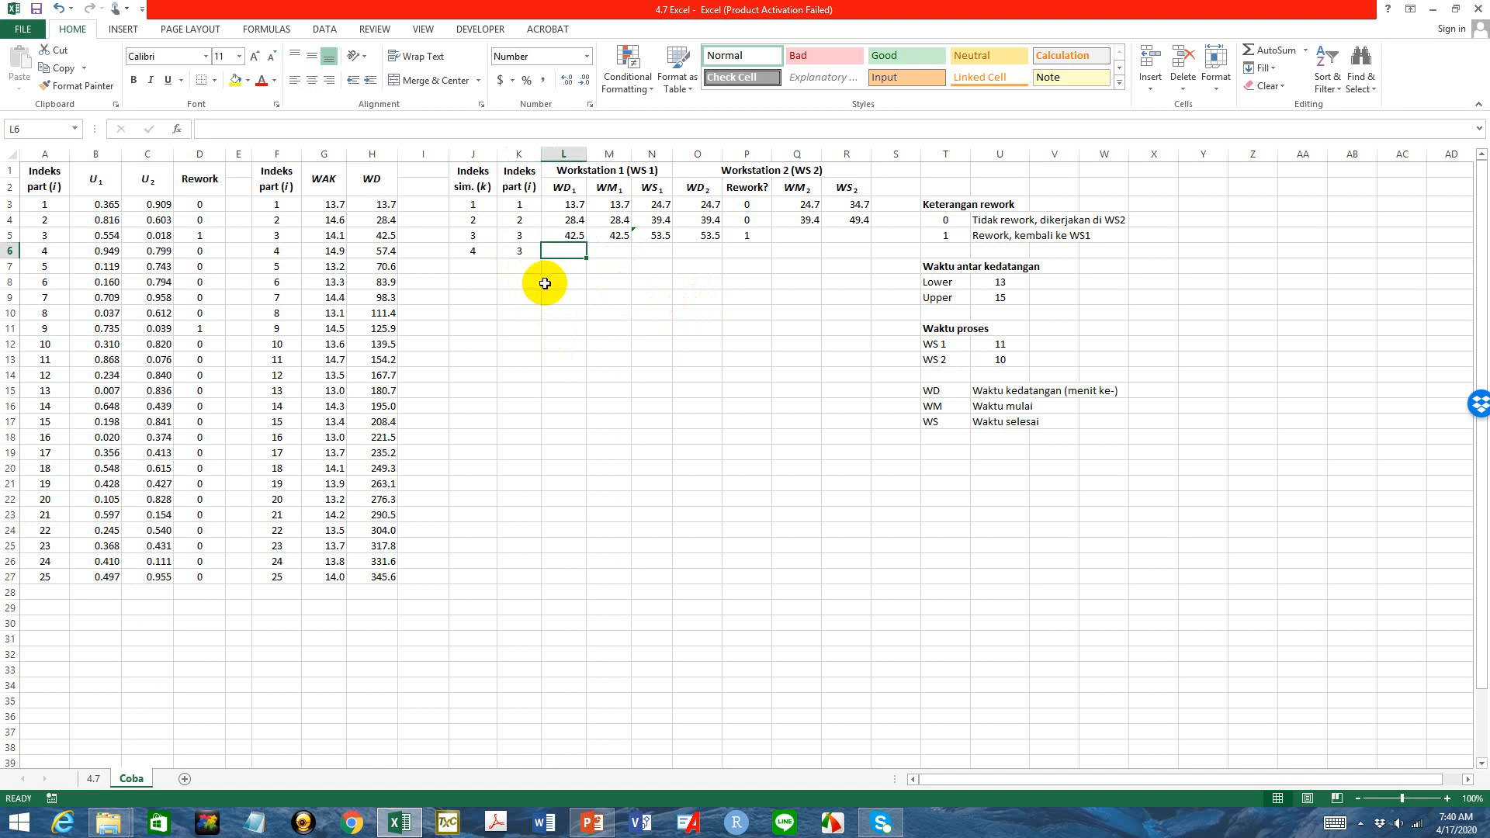
{"action": "type", "text": "="}
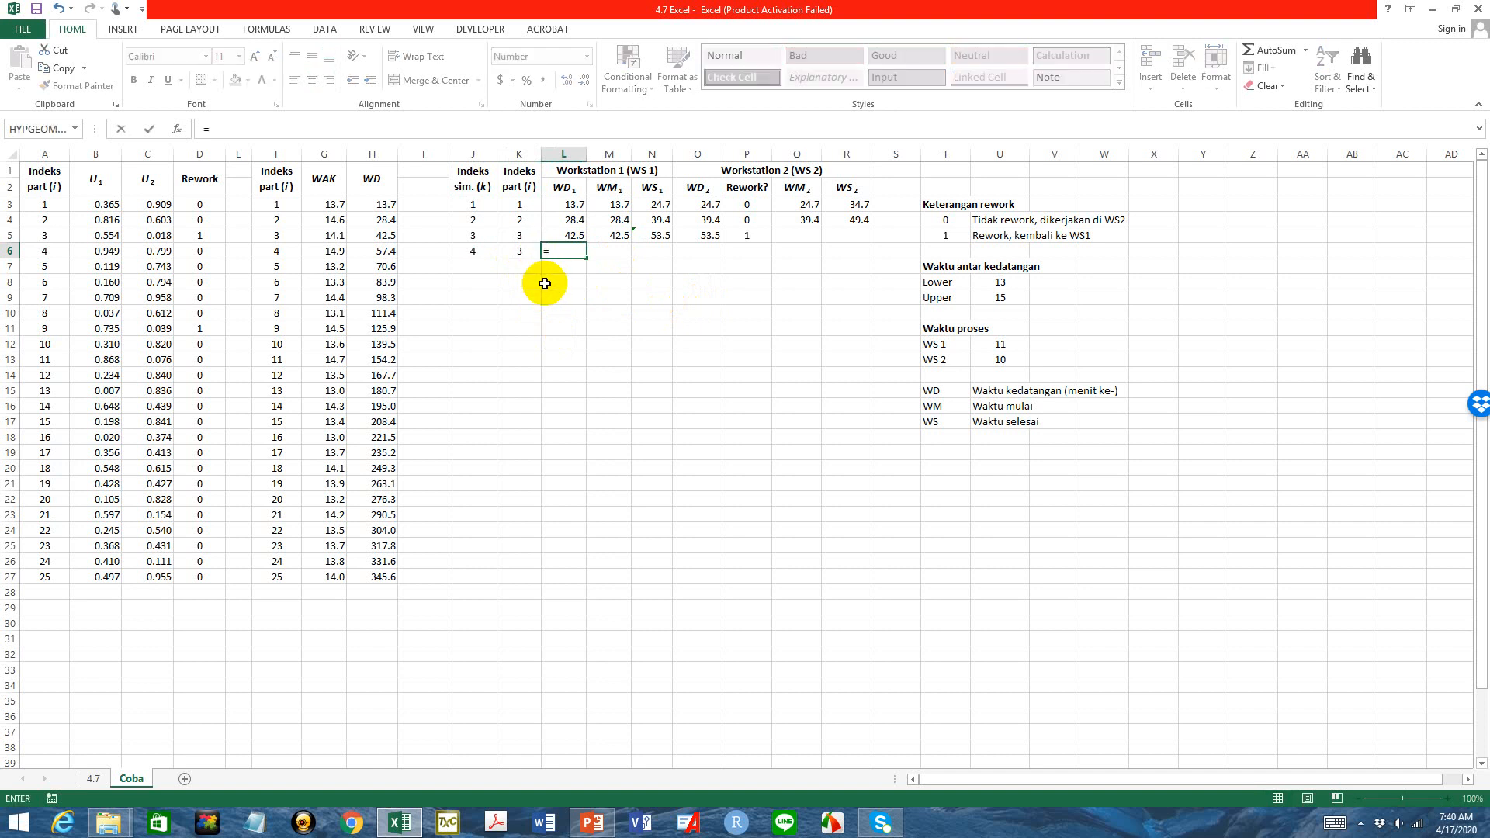
{"action": "left_click", "coordinate": [659, 233]}
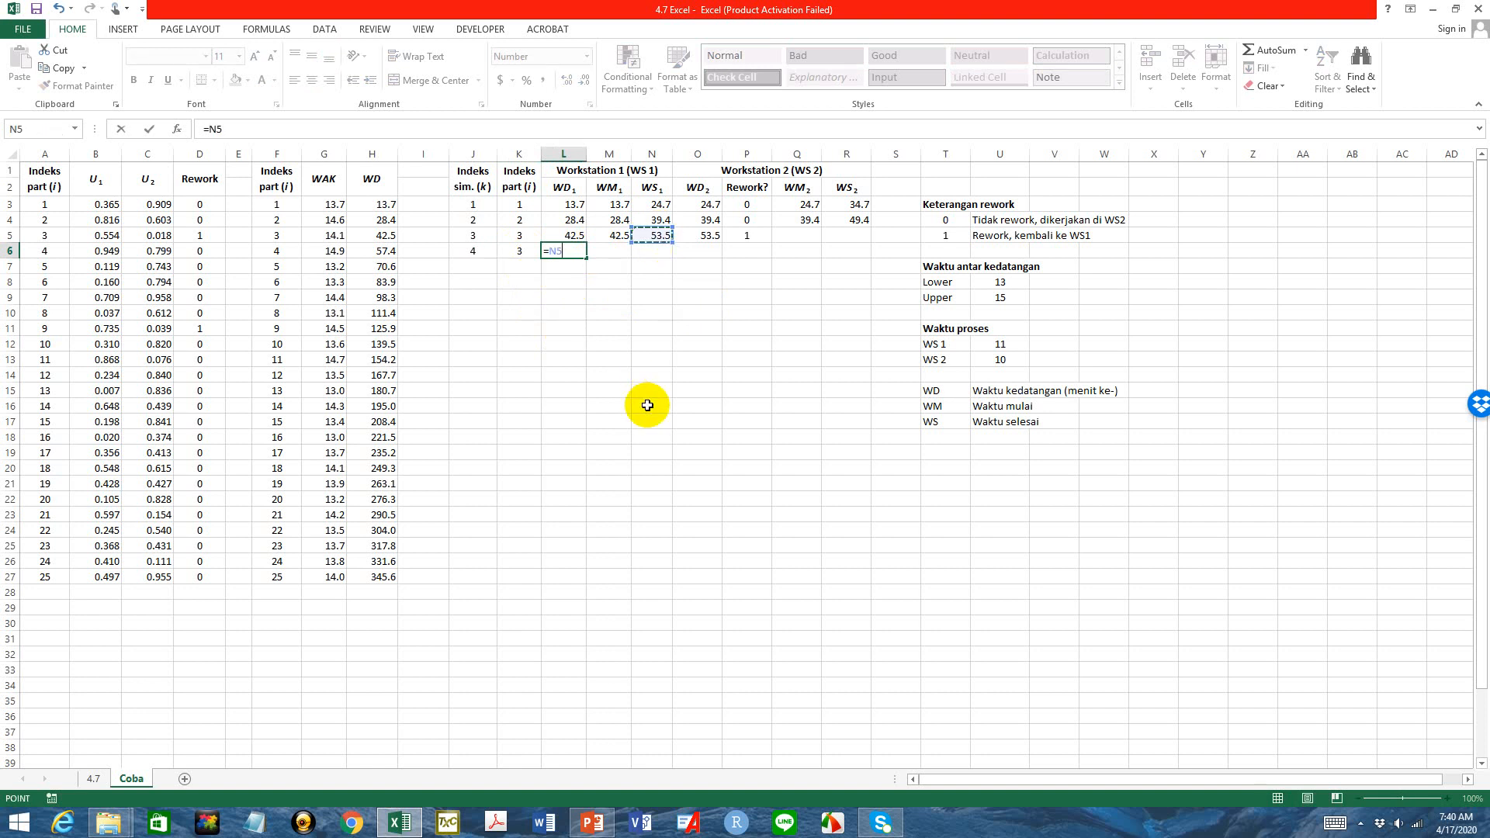
{"action": "key", "text": "Return"}
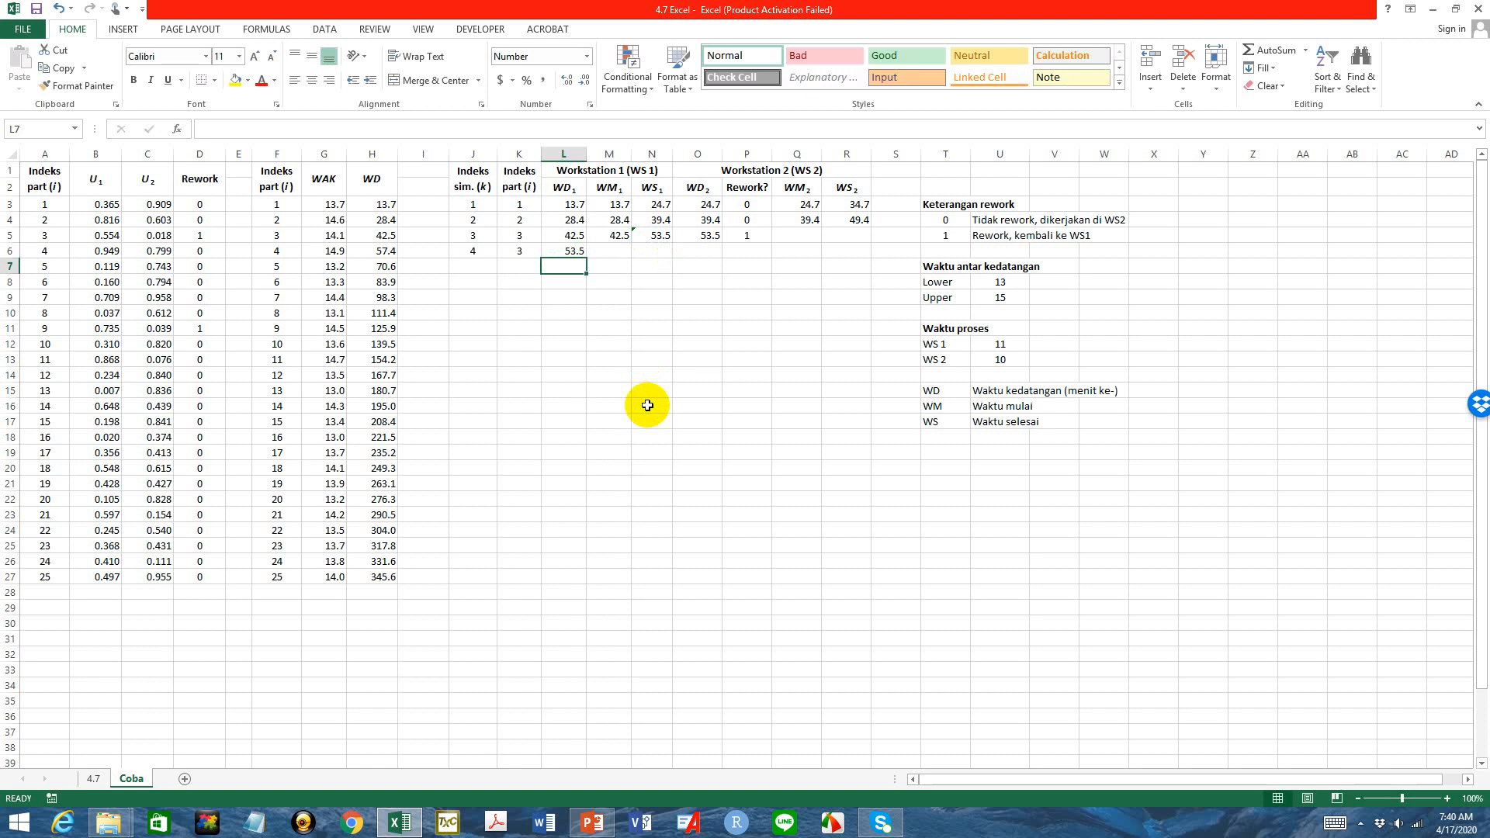
Set WM1 in M6 to the reworked part's arrival time with =L6
{"action": "left_click", "coordinate": [622, 247]}
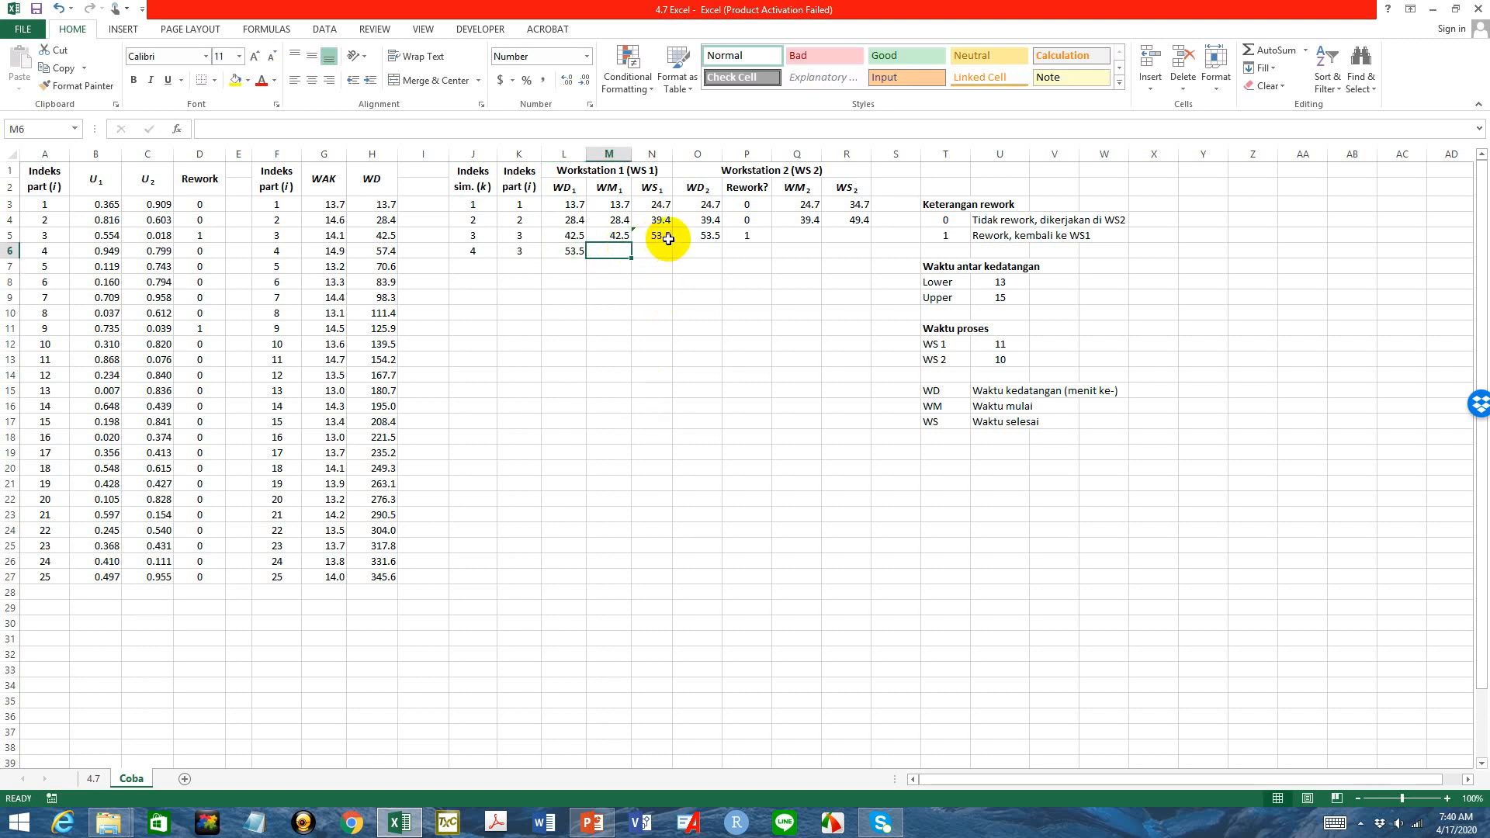
{"action": "type", "text": "="}
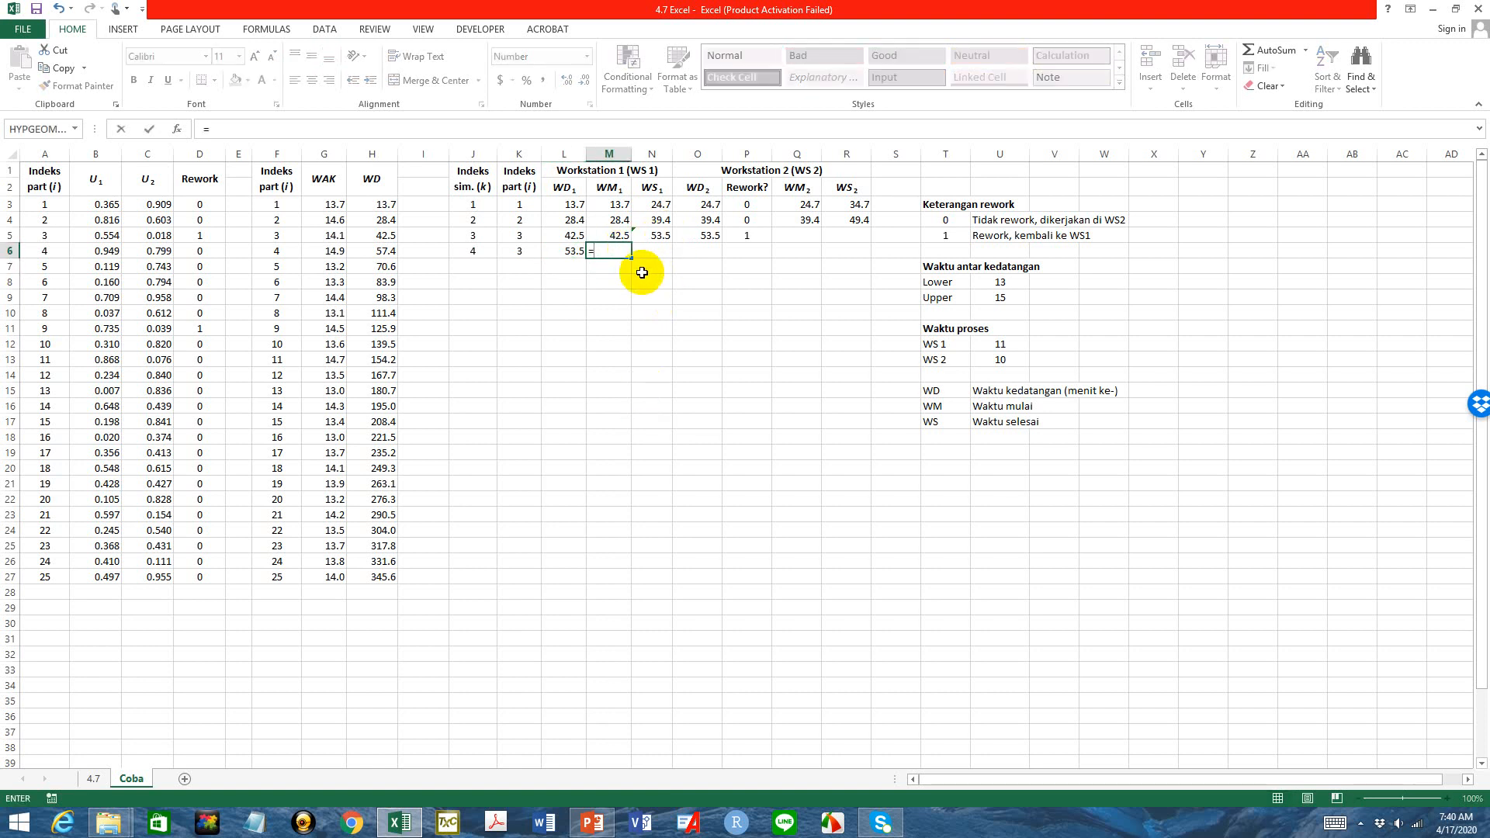
{"action": "left_click", "coordinate": [575, 250]}
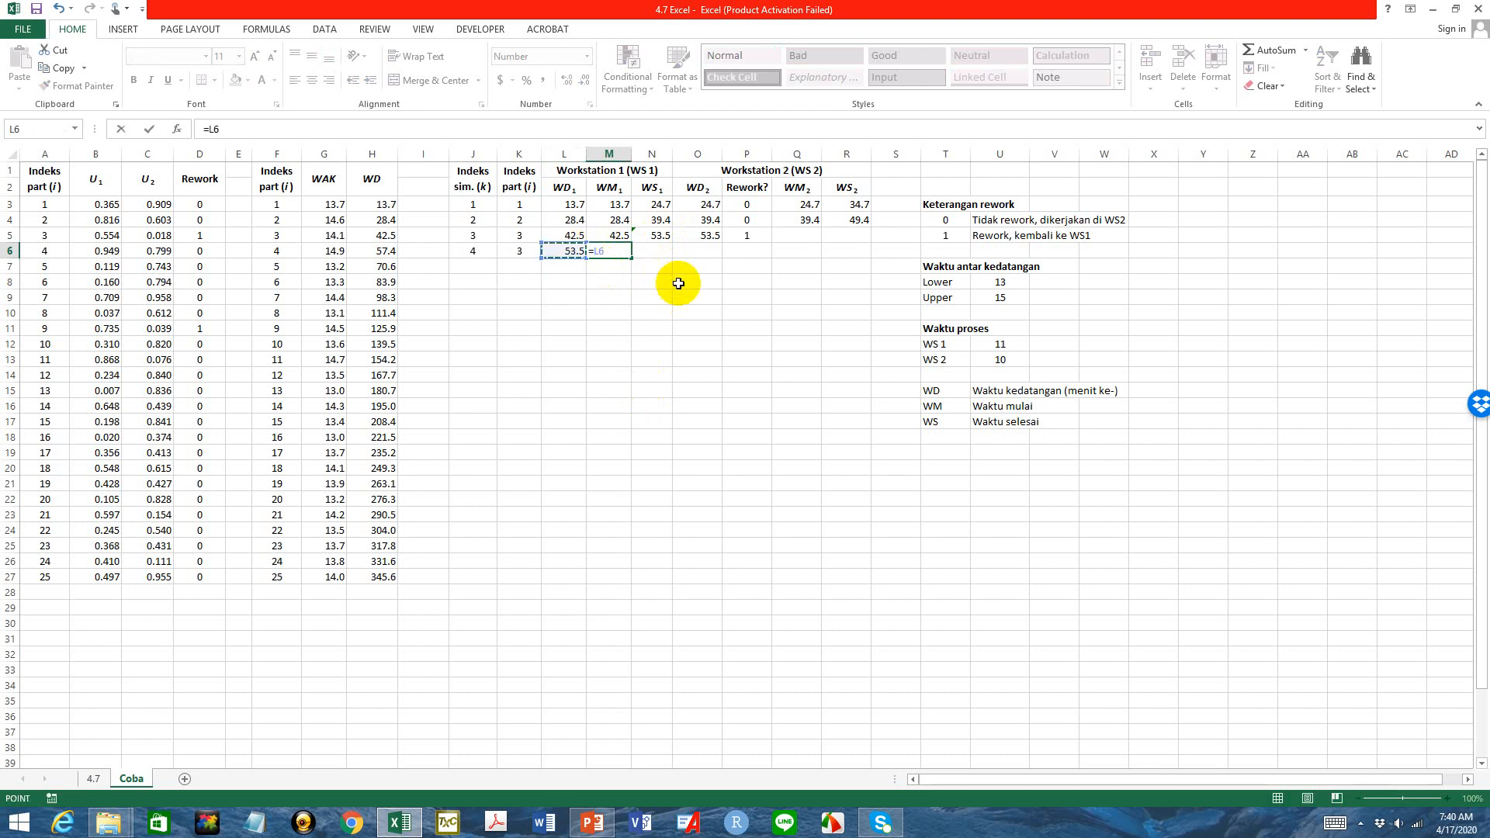
{"action": "key", "text": "Return"}
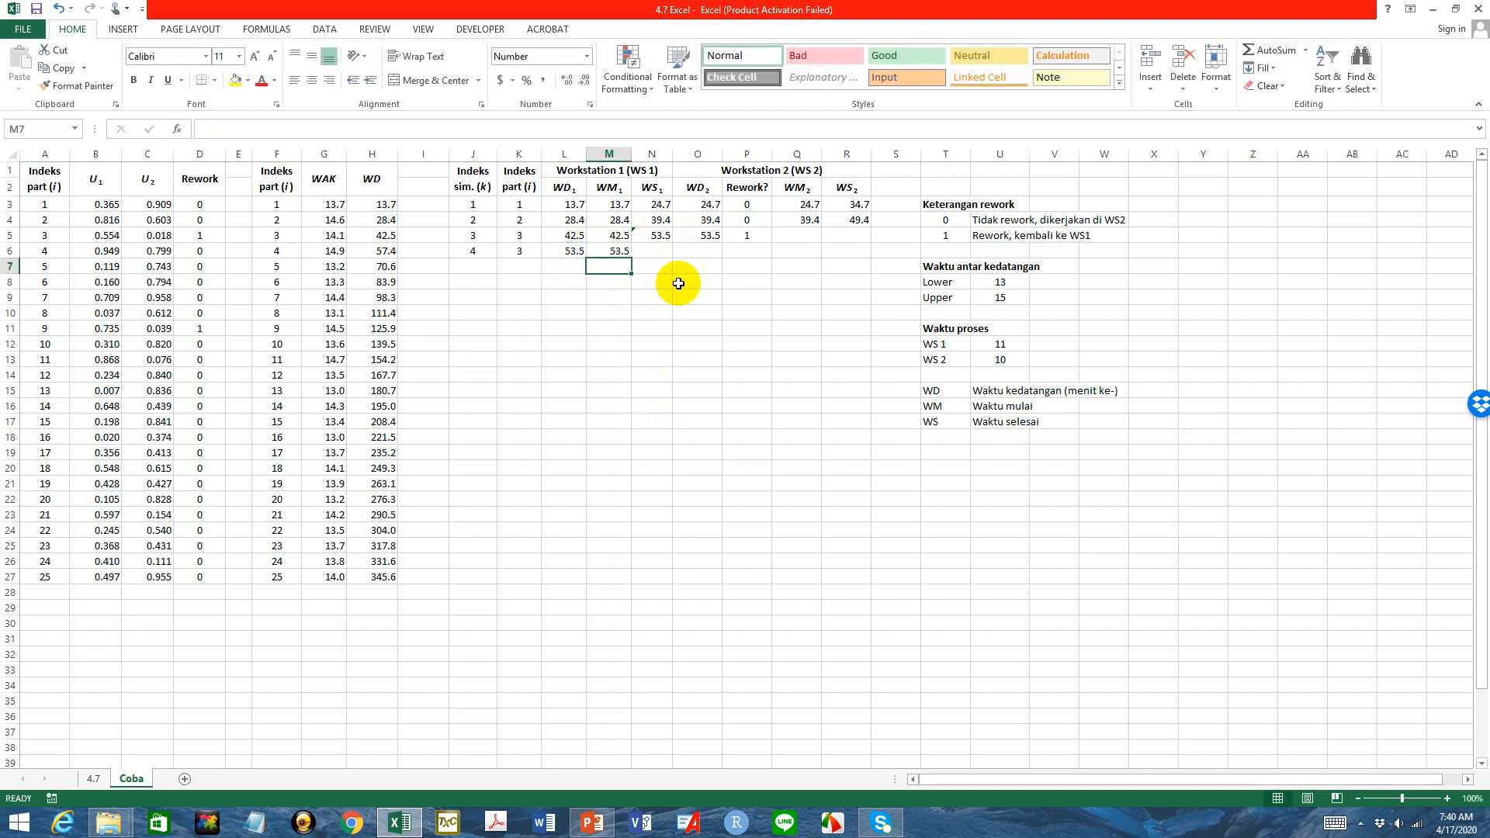
Calculate the reworked part's WS1 in N6 by adding the WS 1 process time with =M6+U12
{"action": "left_click", "coordinate": [664, 251]}
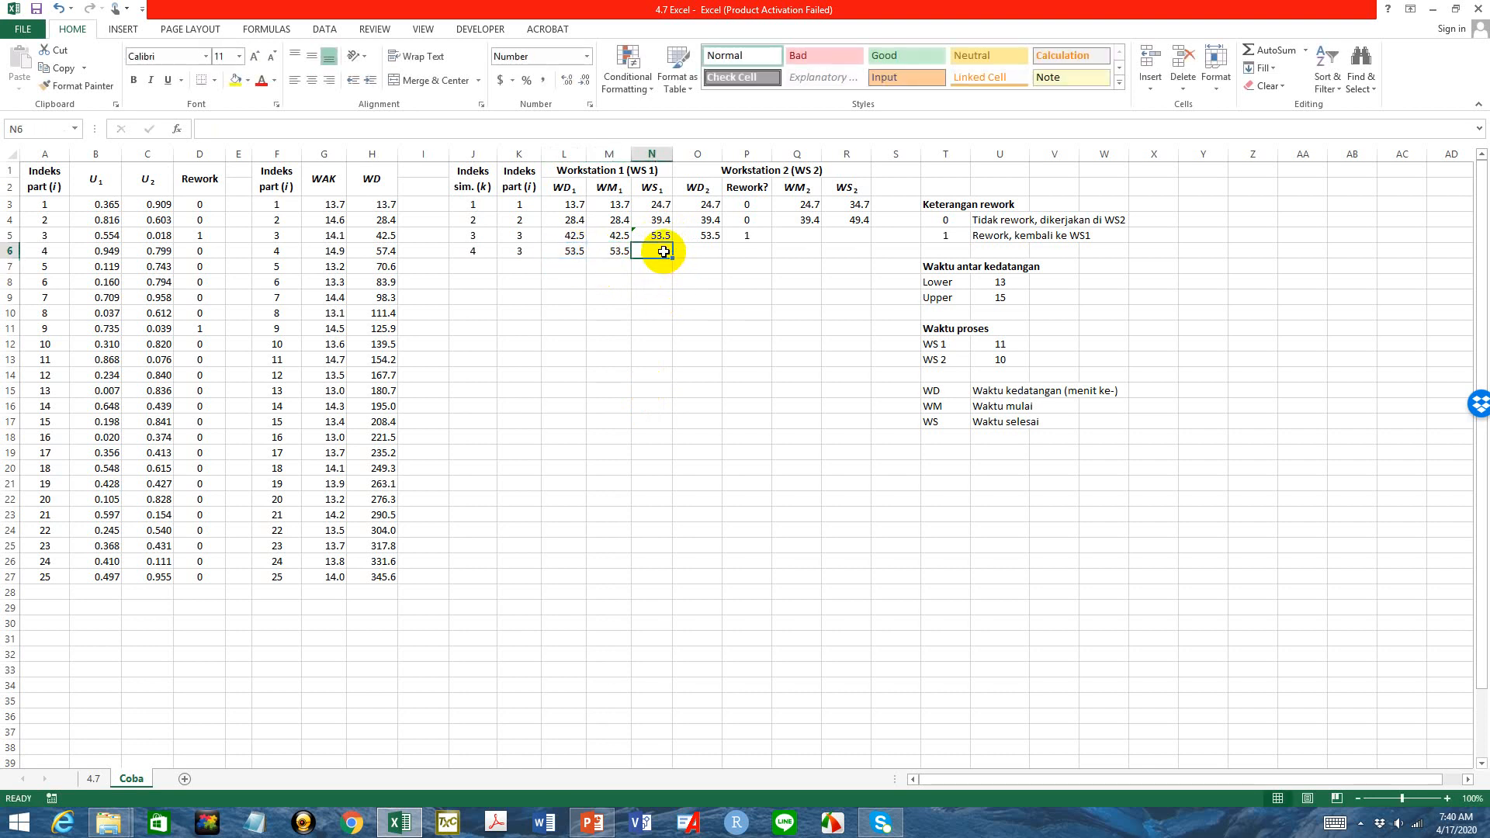
{"action": "type", "text": "="}
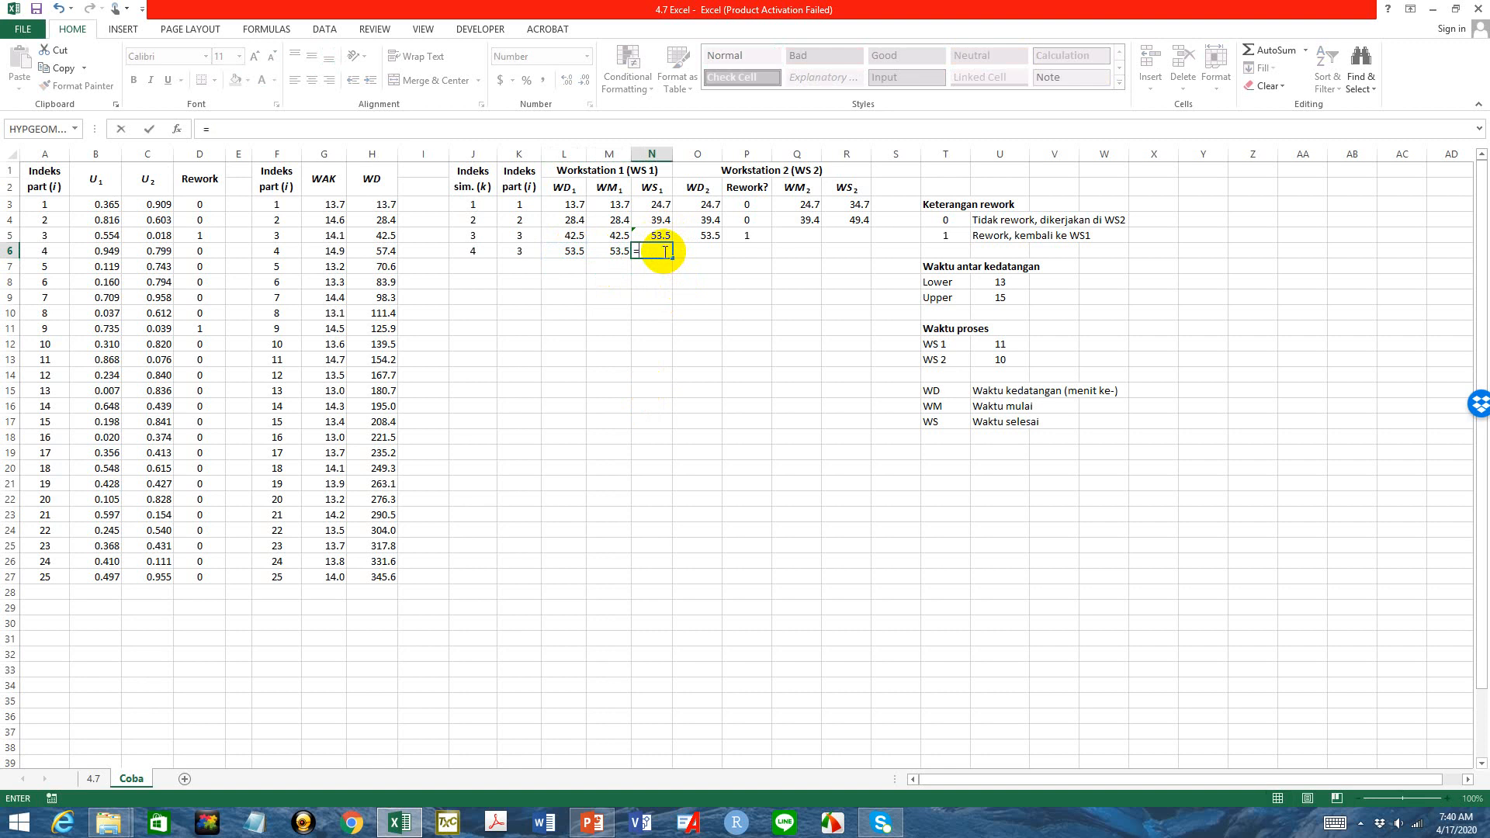
{"action": "left_click", "coordinate": [614, 251]}
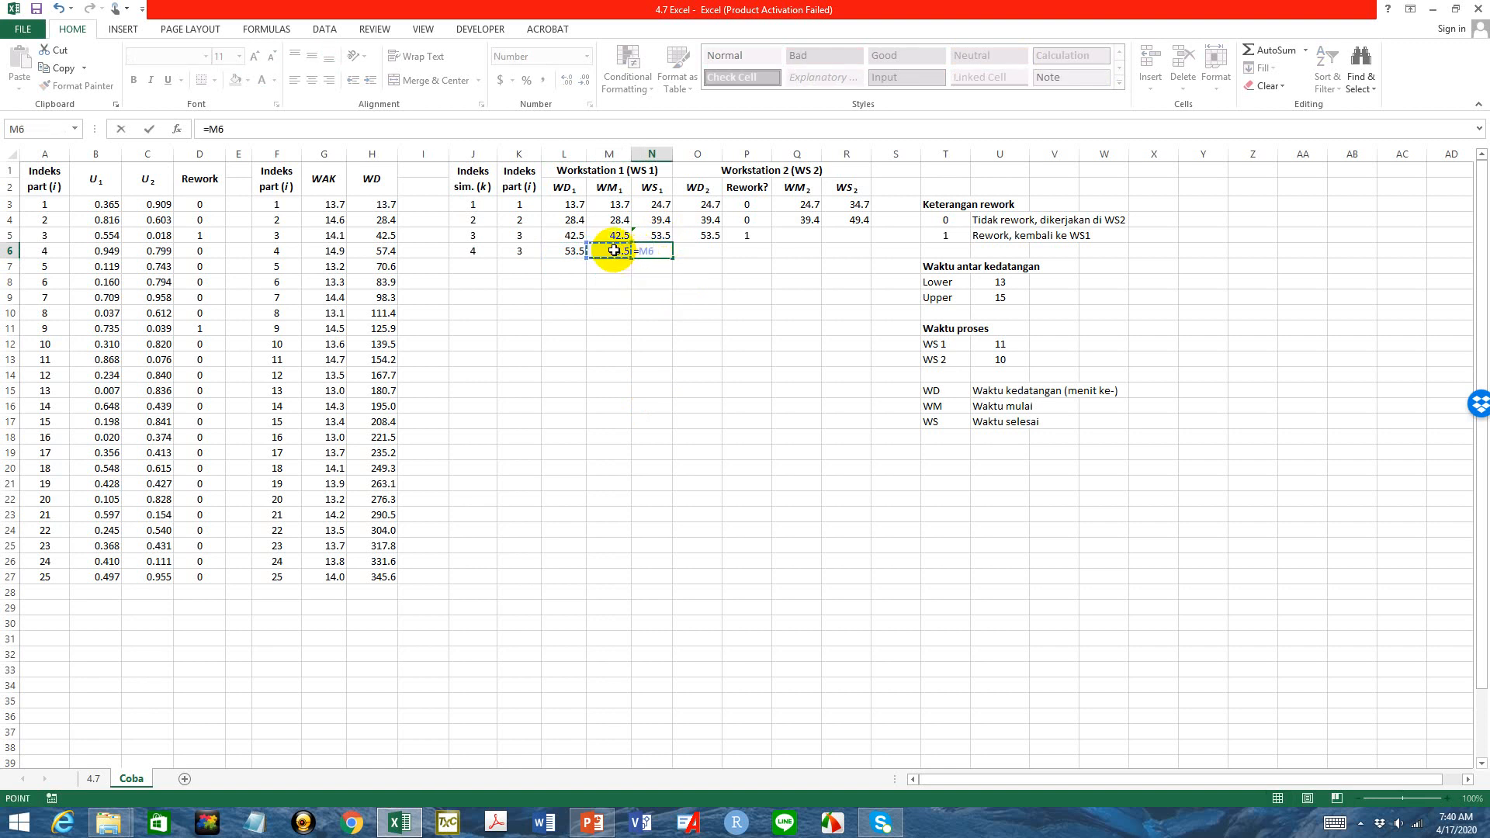
{"action": "type", "text": "+"}
{"action": "left_click", "coordinate": [998, 345]}
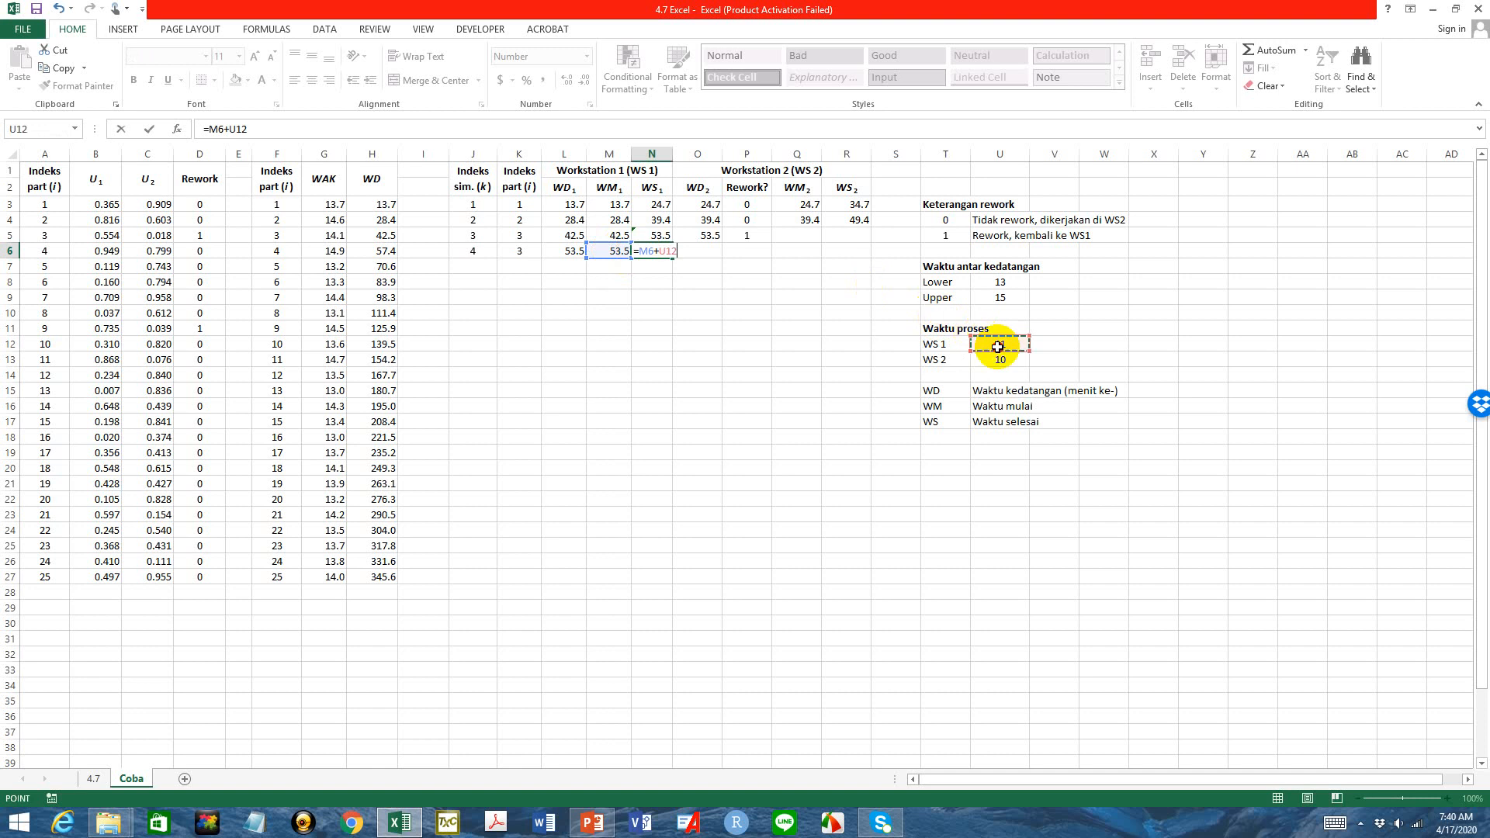
{"action": "key", "text": "Return"}
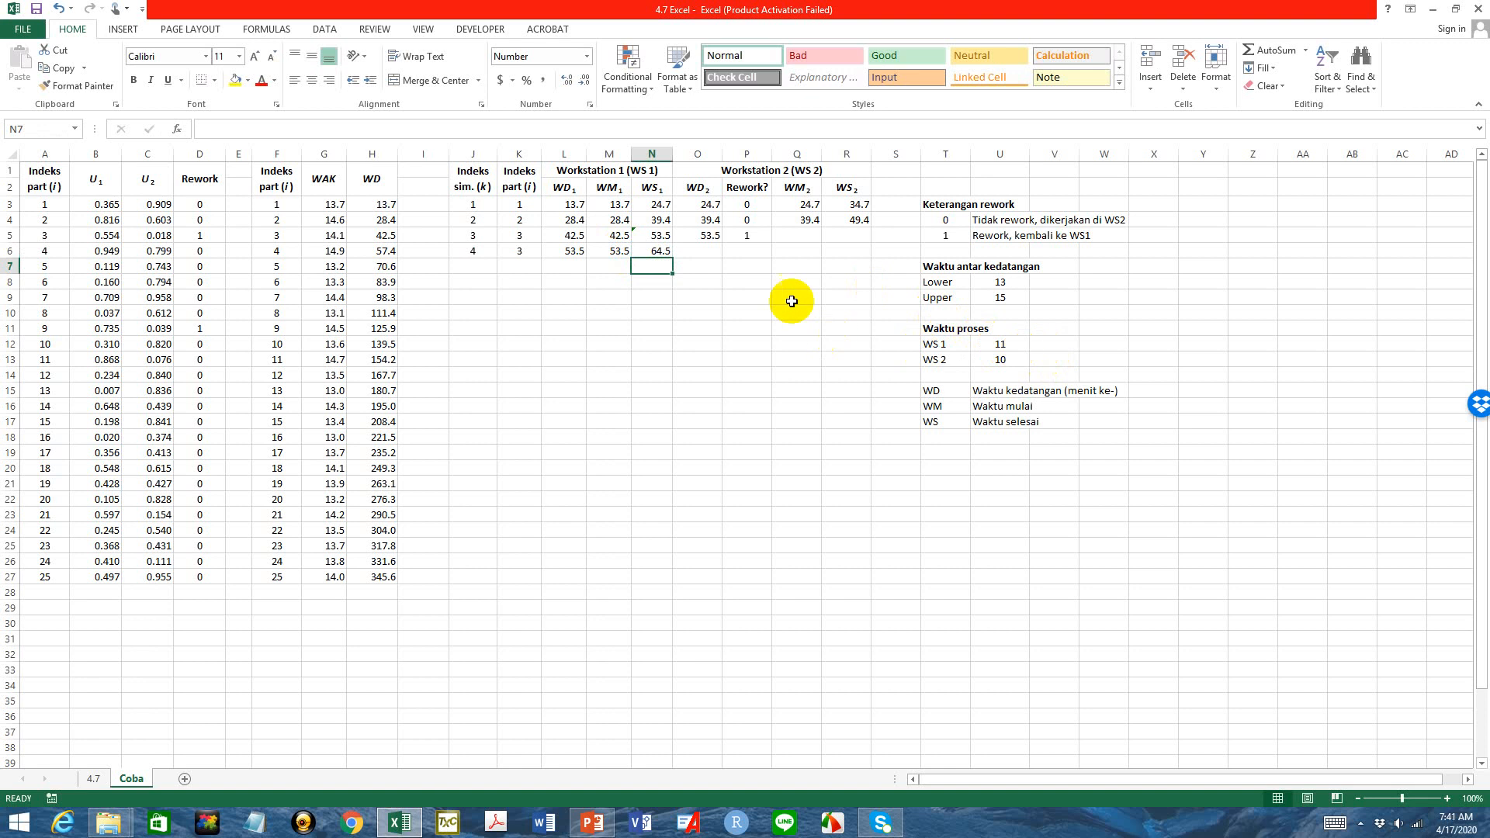
Enter =N6 in O6 so that WD2 equals the reworked part's finish time at Workstation 1
{"action": "left_click", "coordinate": [706, 252]}
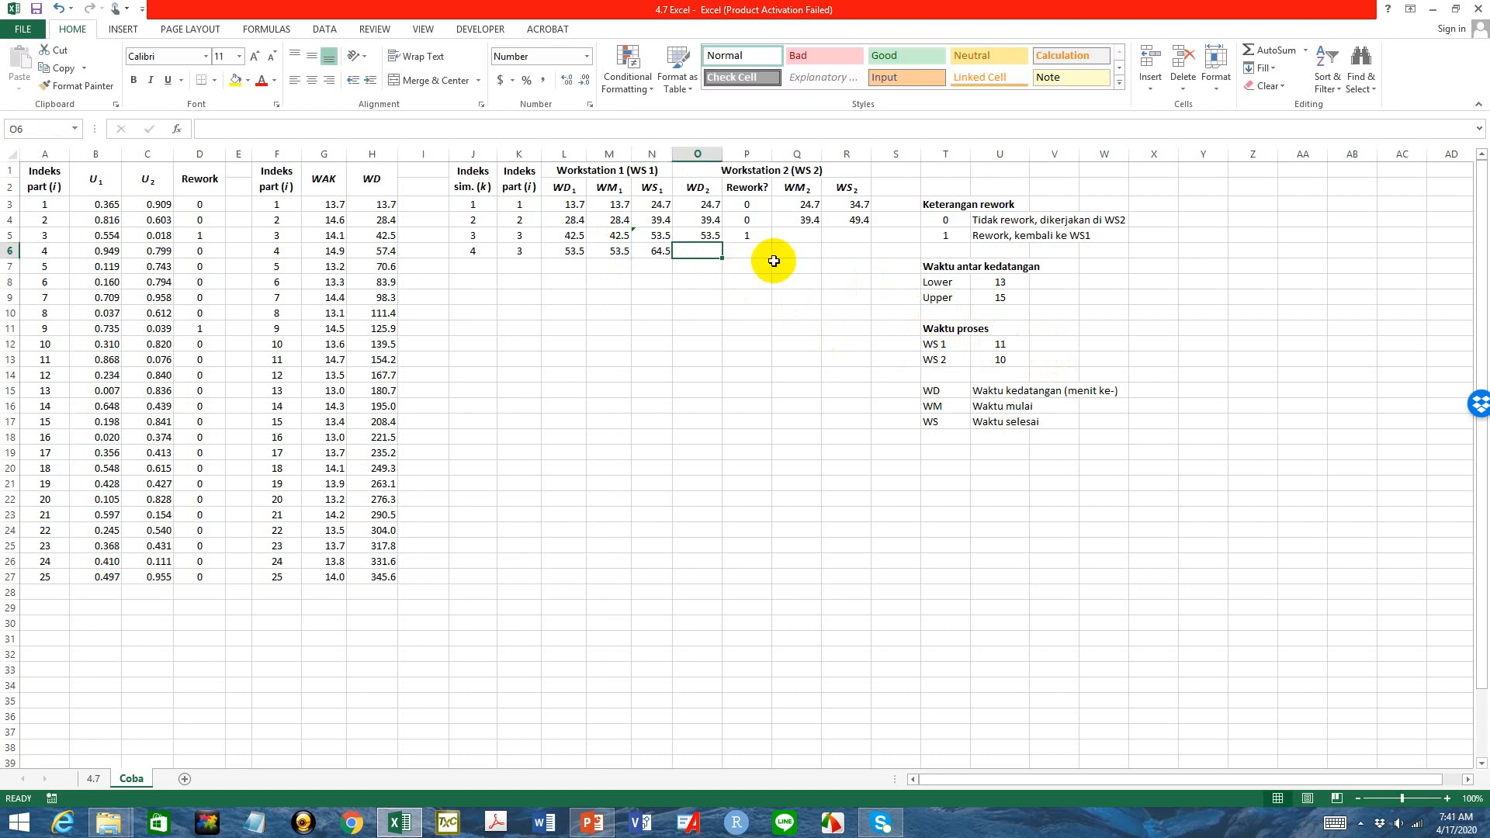
{"action": "type", "text": "="}
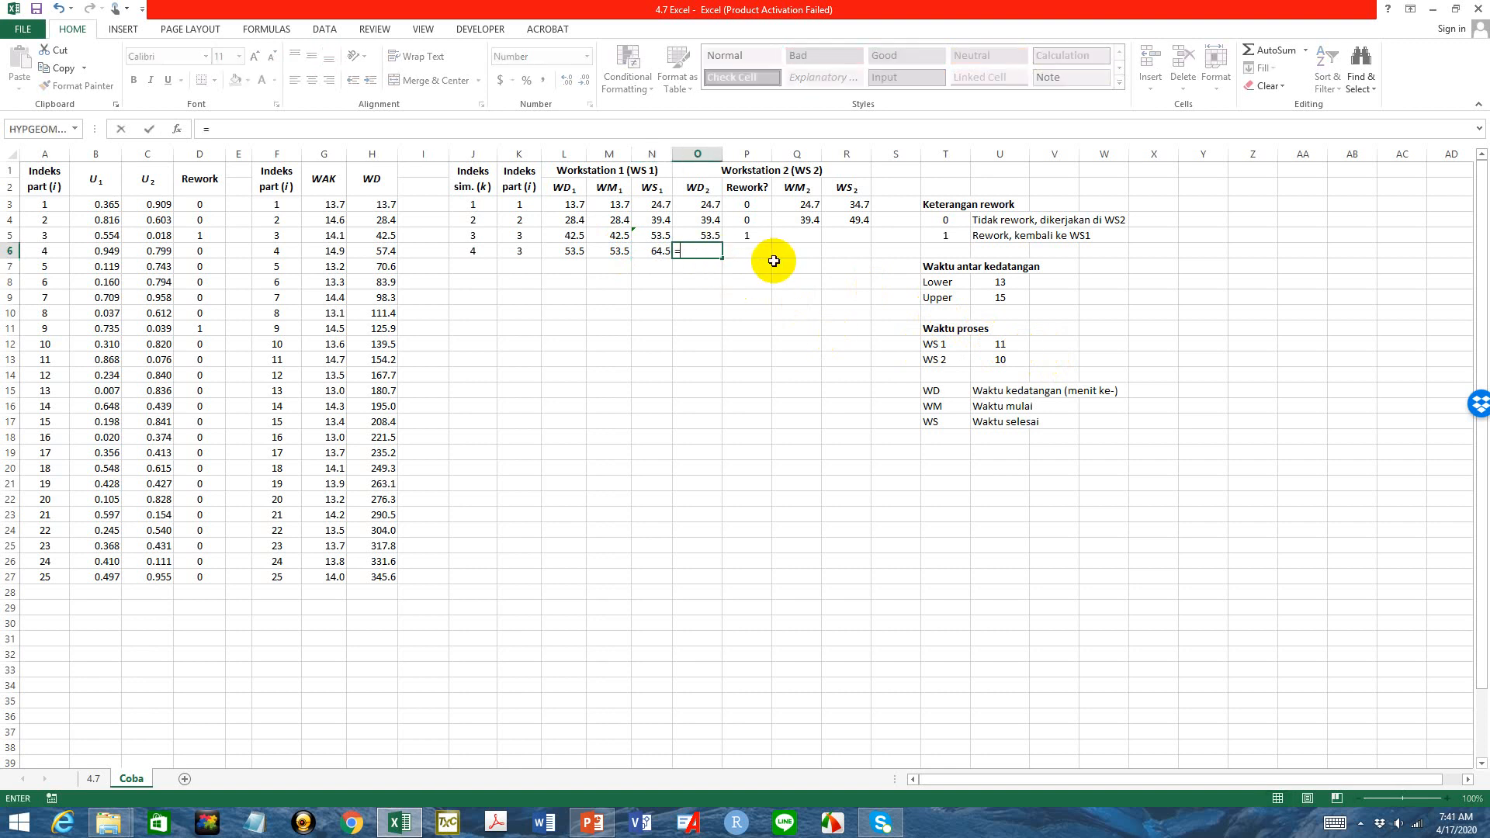
{"action": "left_click", "coordinate": [657, 250]}
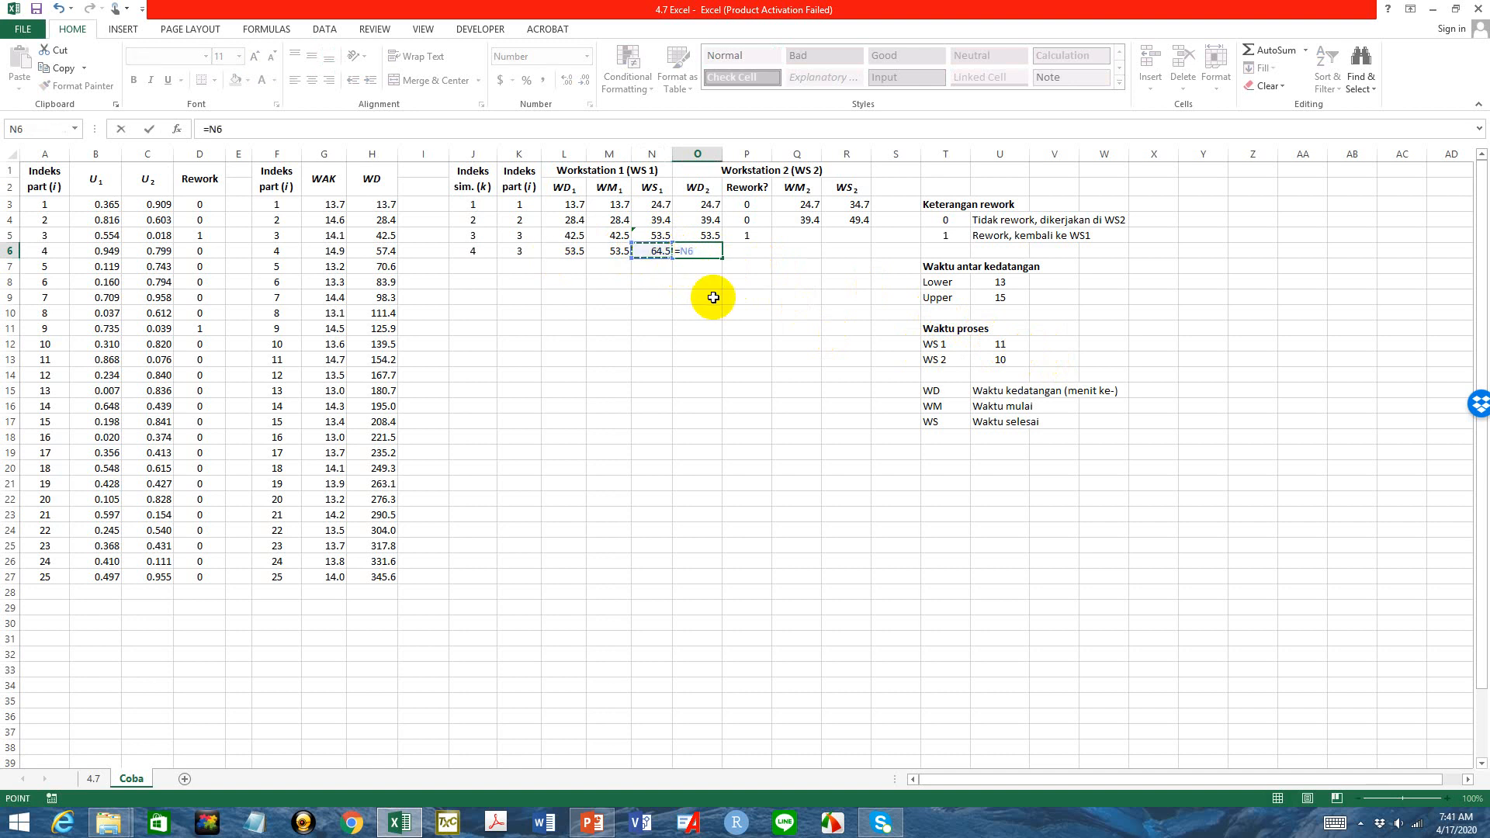
{"action": "key", "text": "Return"}
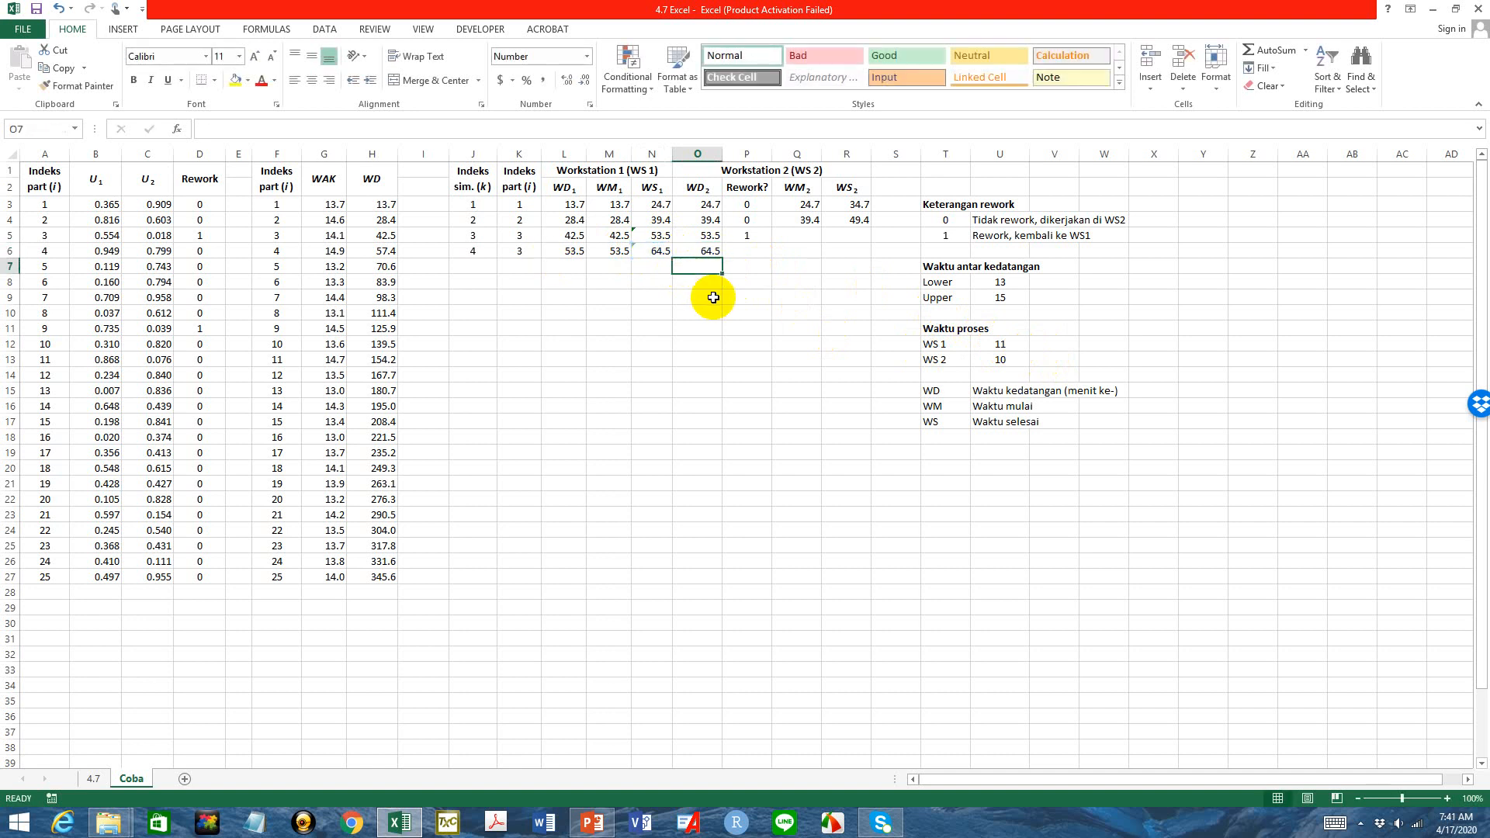
Enter 0 in P6 so that the reworked part 3 is marked as needing no further rework
{"action": "left_click", "coordinate": [749, 251]}
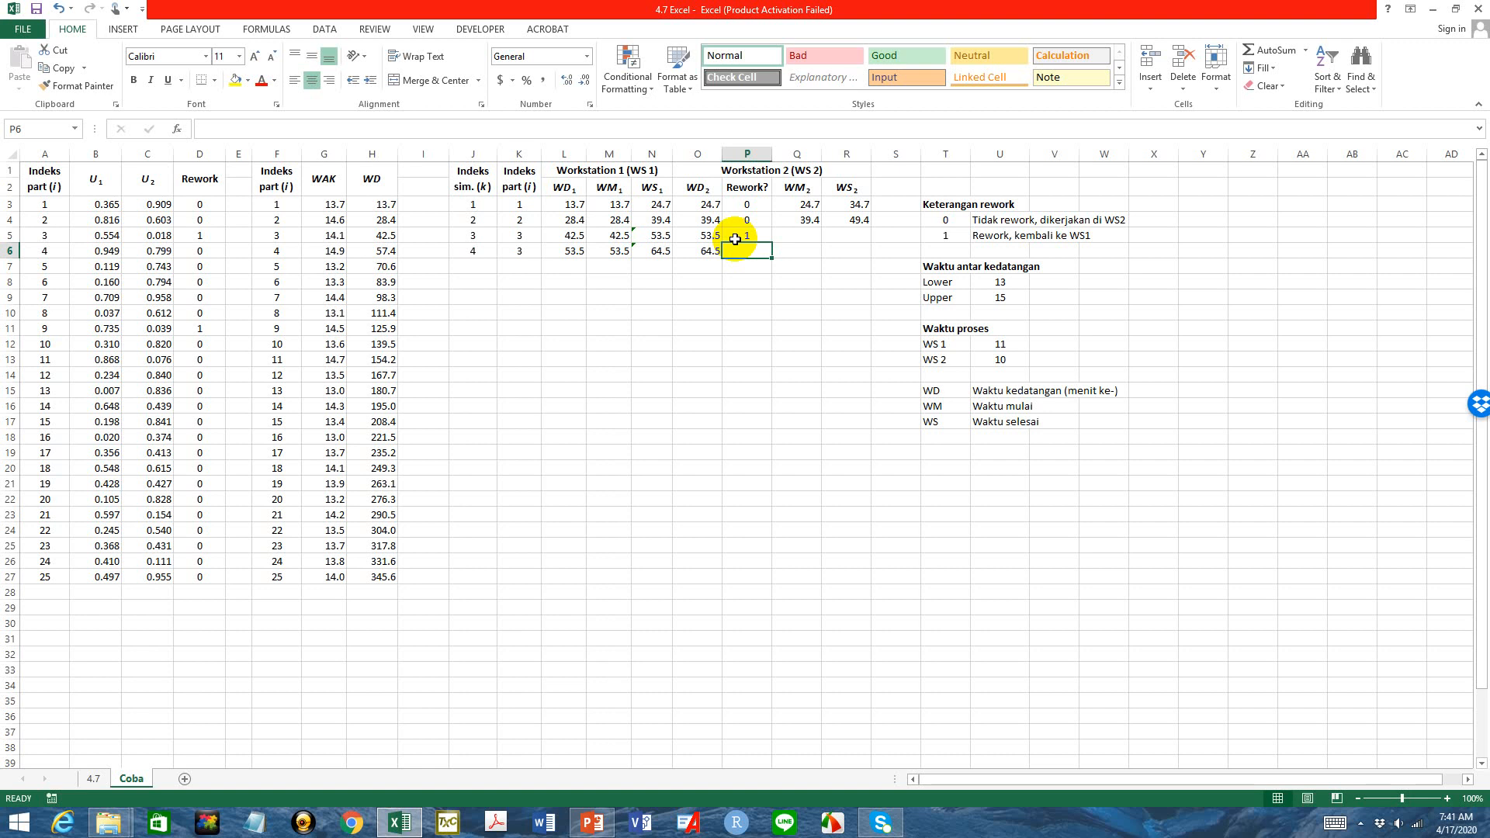
{"action": "left_click", "coordinate": [46, 153]}
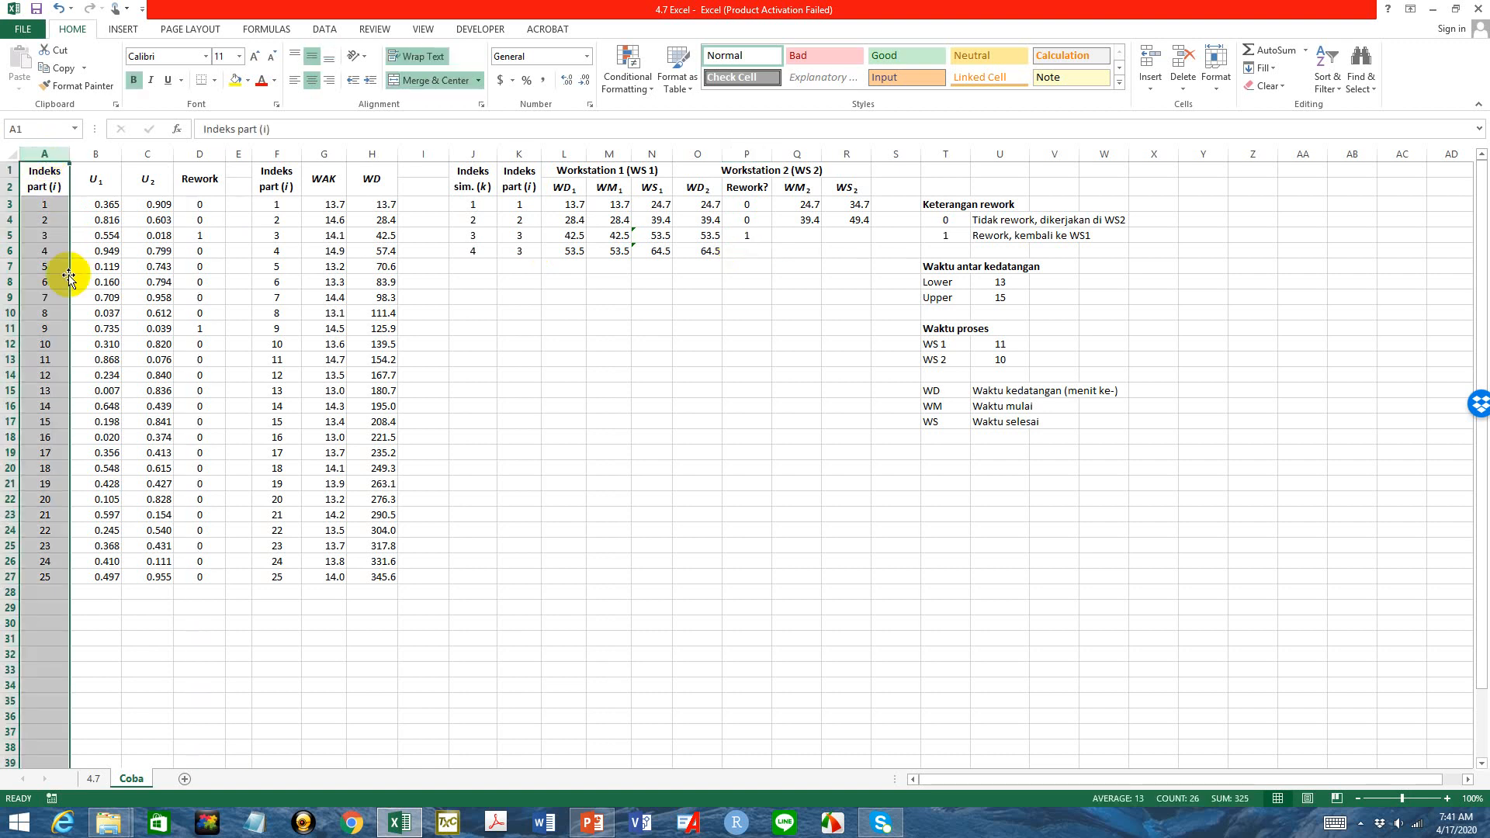
{"action": "left_click_drag", "start_coordinate": [156, 204], "coordinate": [167, 575]}
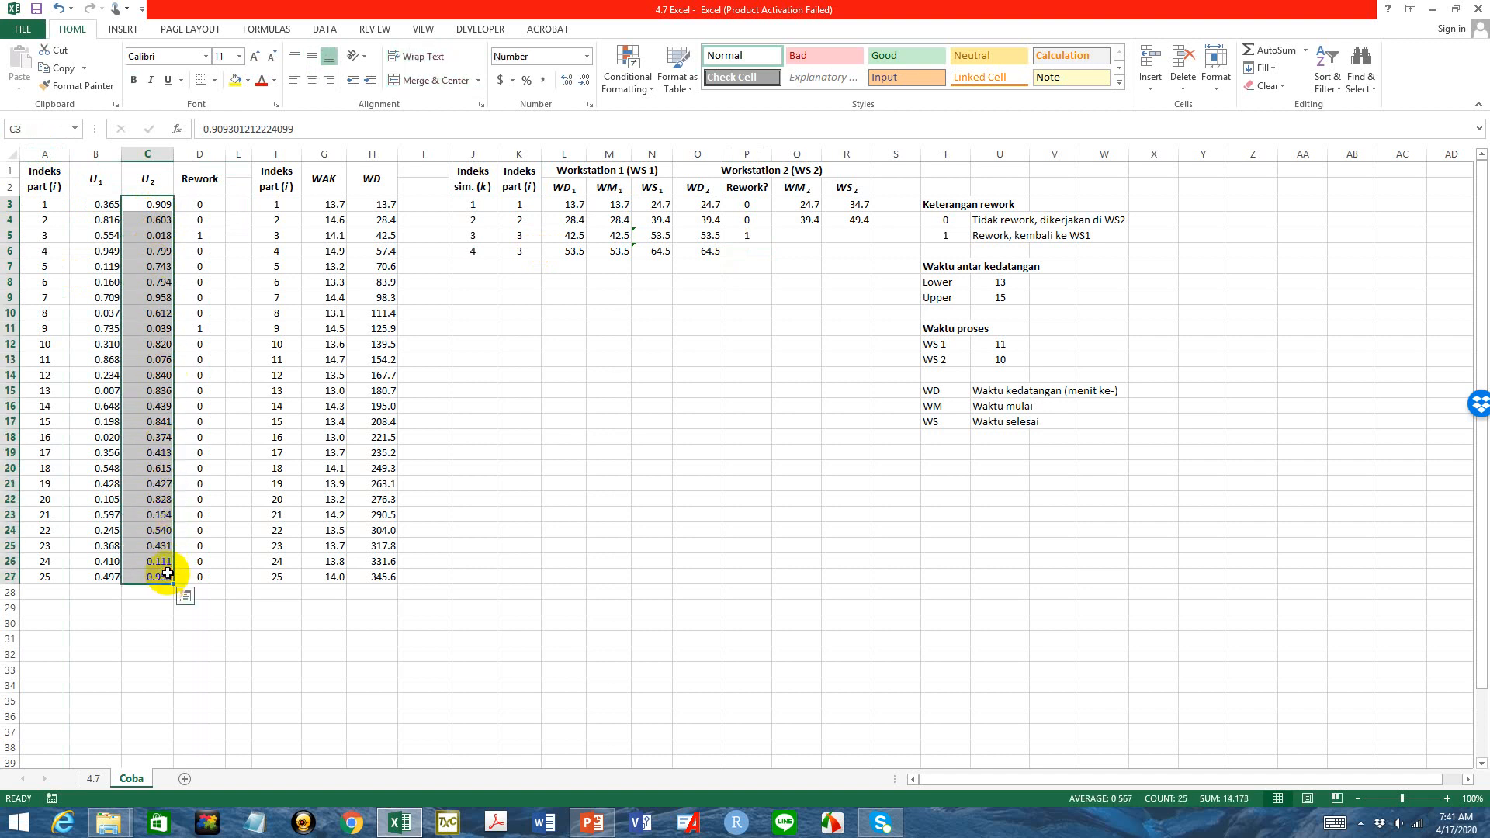
{"action": "left_click", "coordinate": [159, 206]}
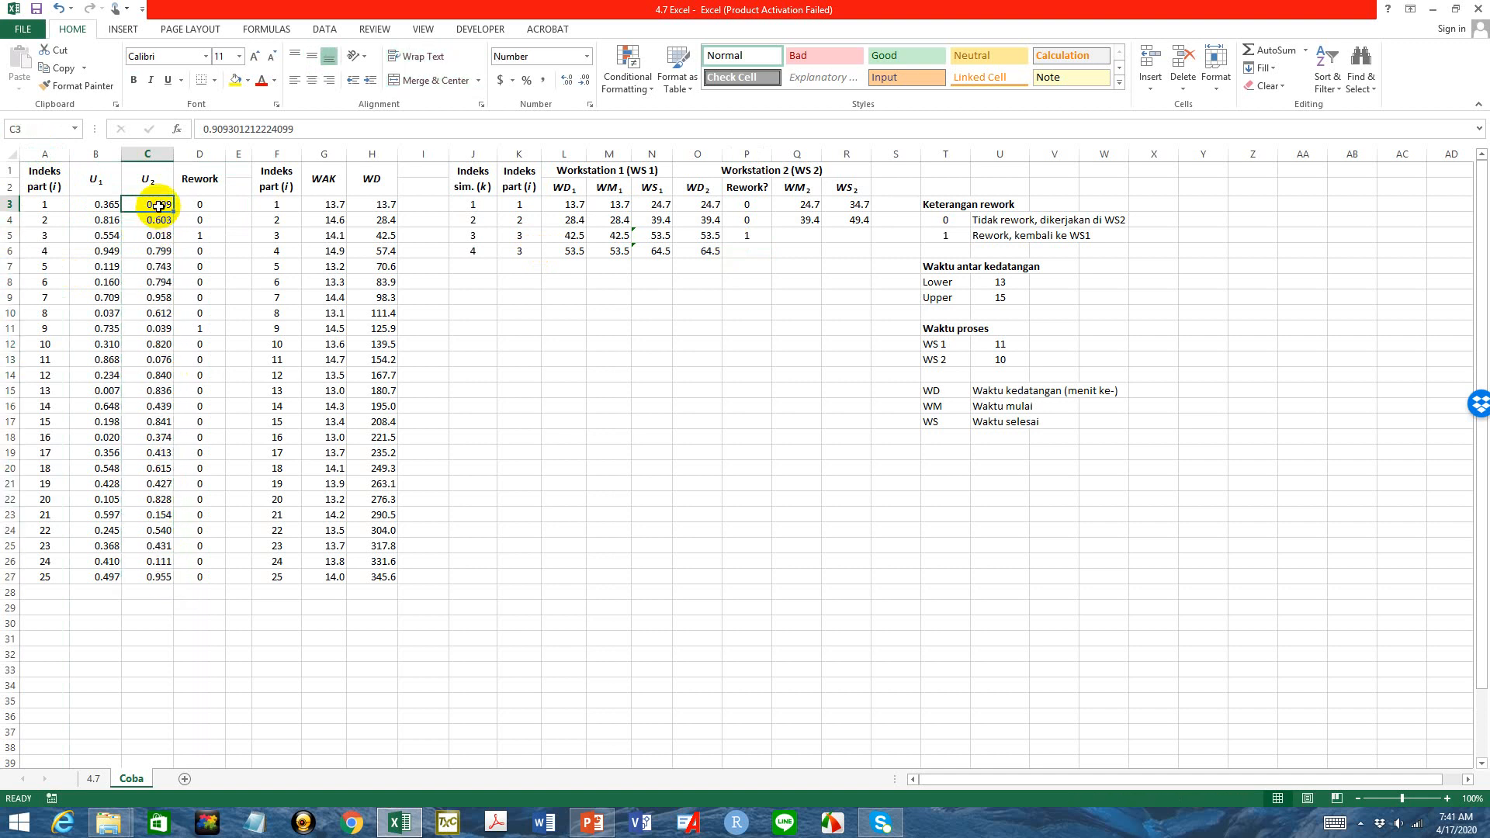
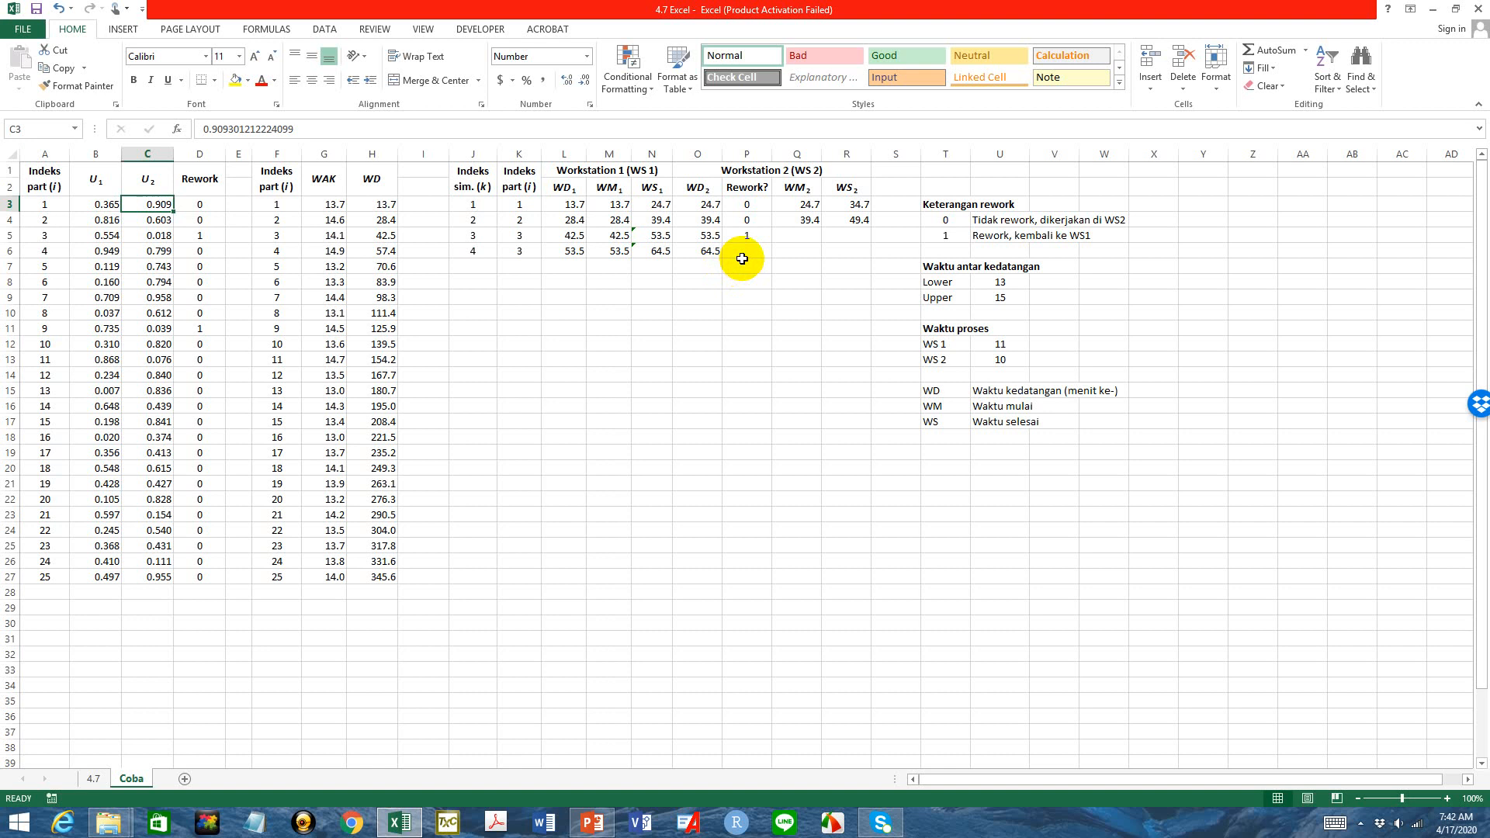
{"action": "left_click", "coordinate": [749, 250]}
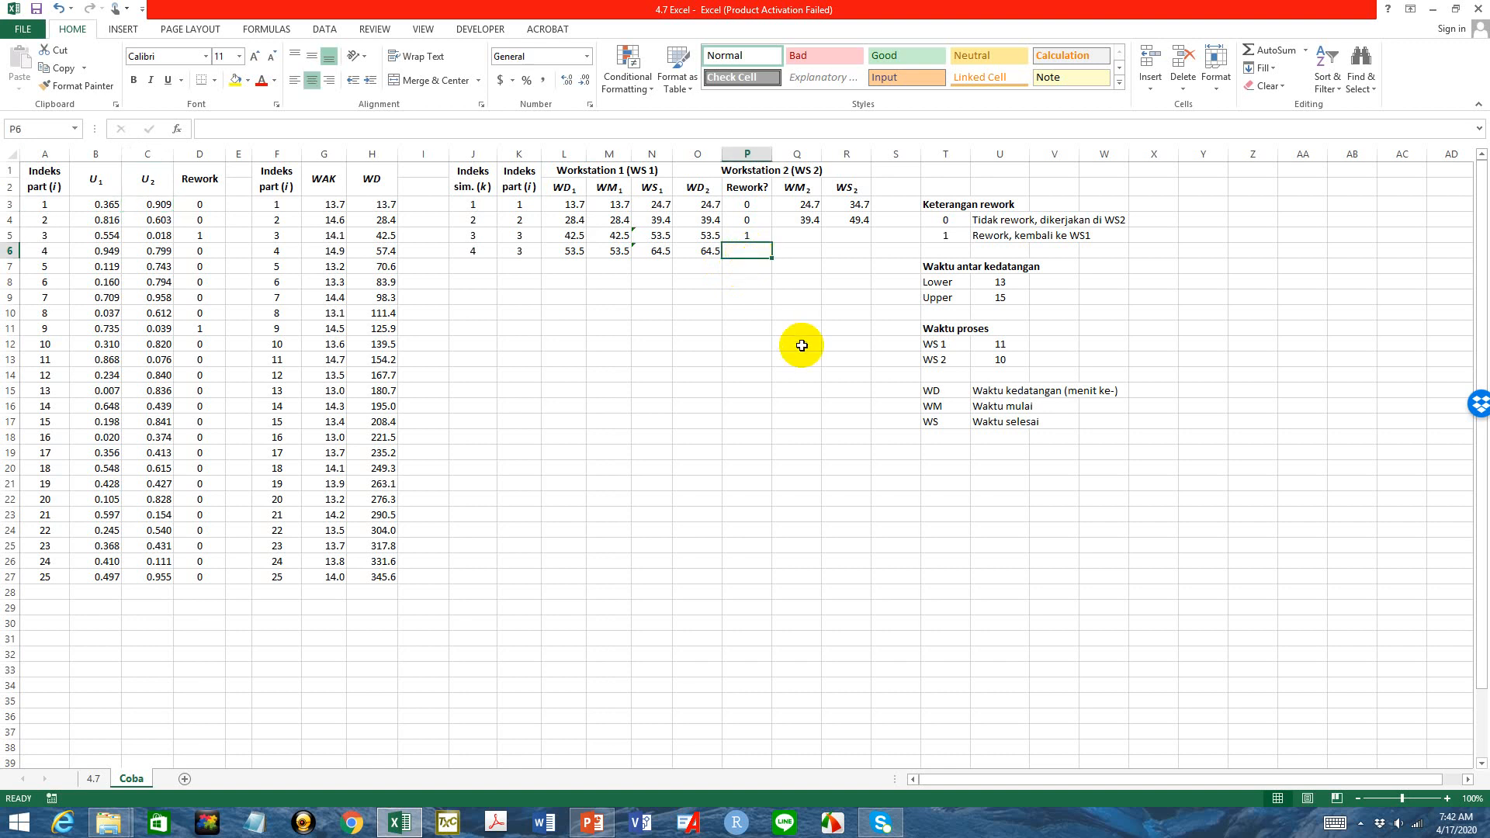
{"action": "type", "text": "0"}
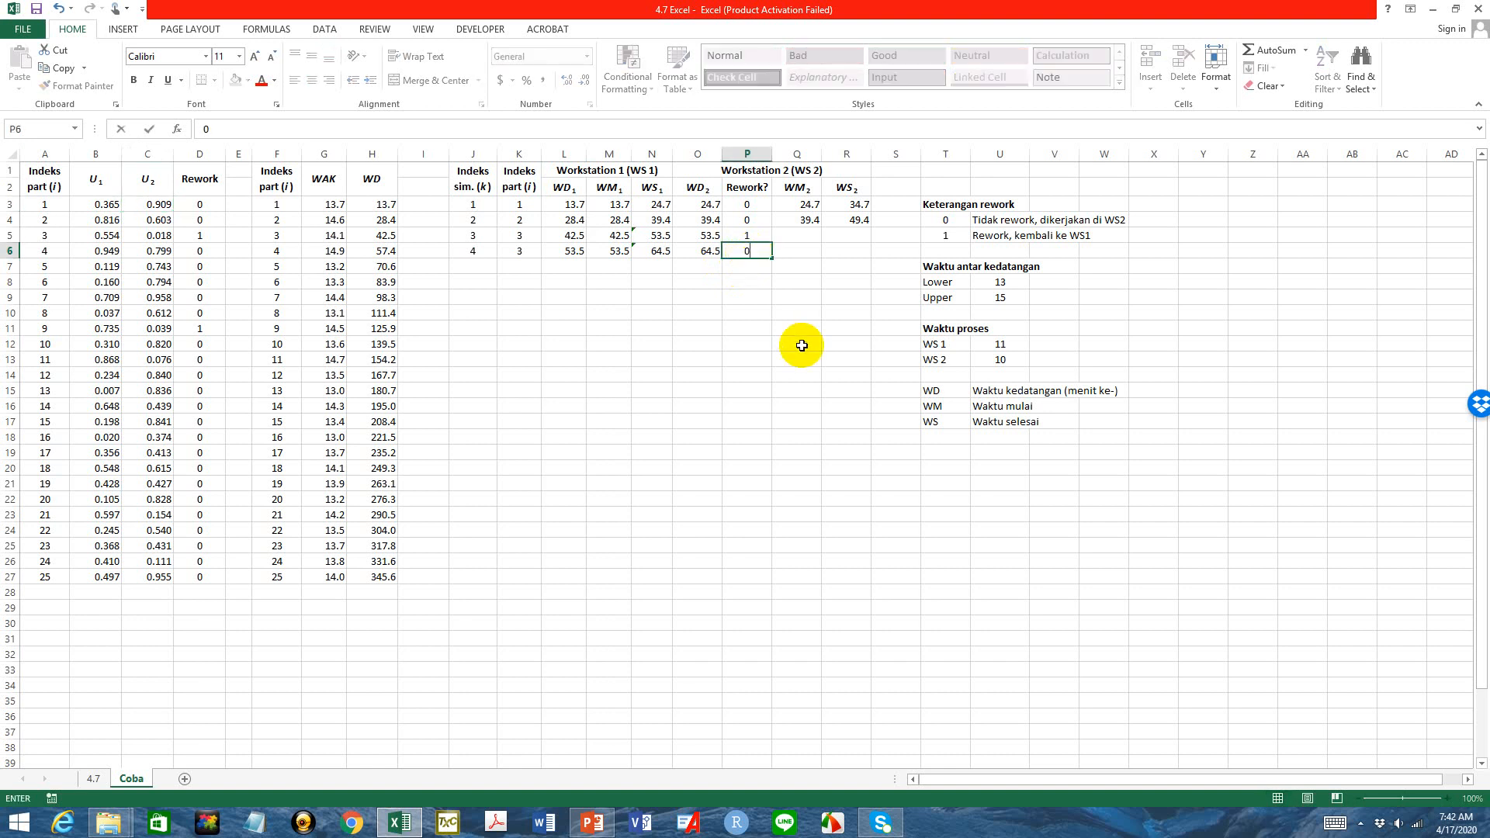
{"action": "key", "text": "Return"}
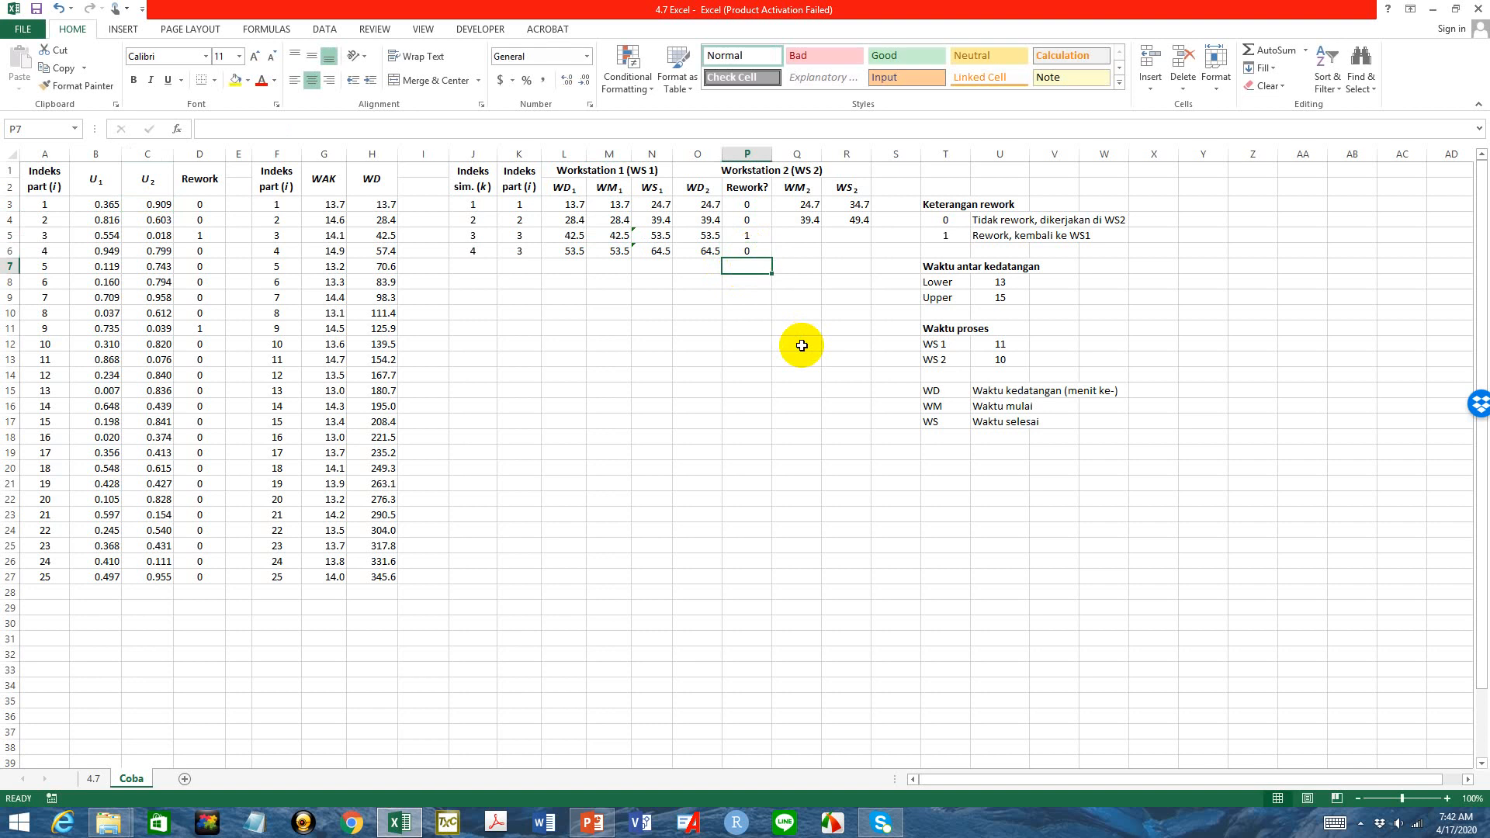
{"action": "left_click", "coordinate": [756, 249]}
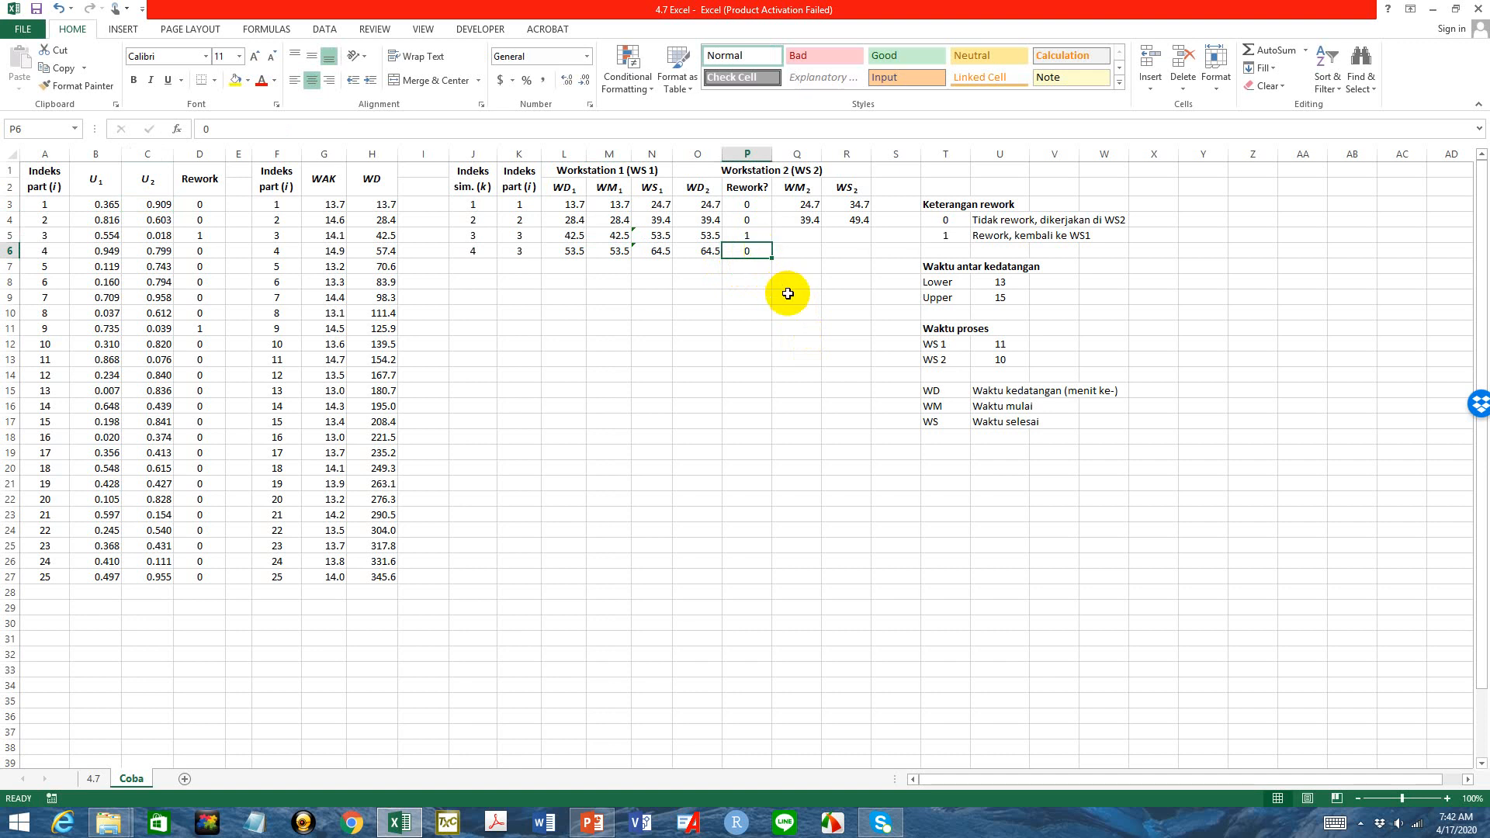
{"action": "left_click", "coordinate": [526, 239]}
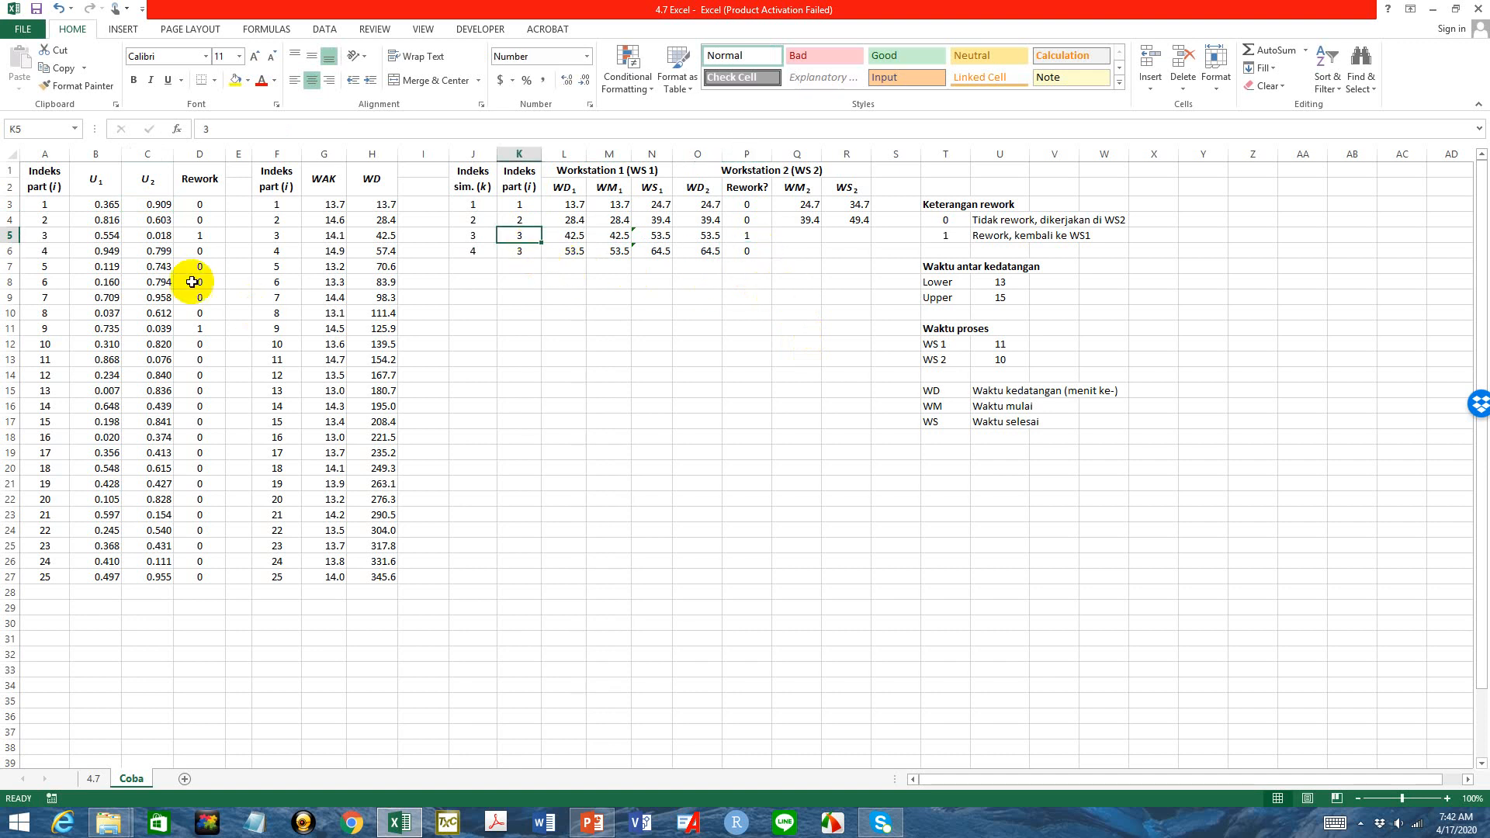
{"action": "left_click", "coordinate": [742, 250]}
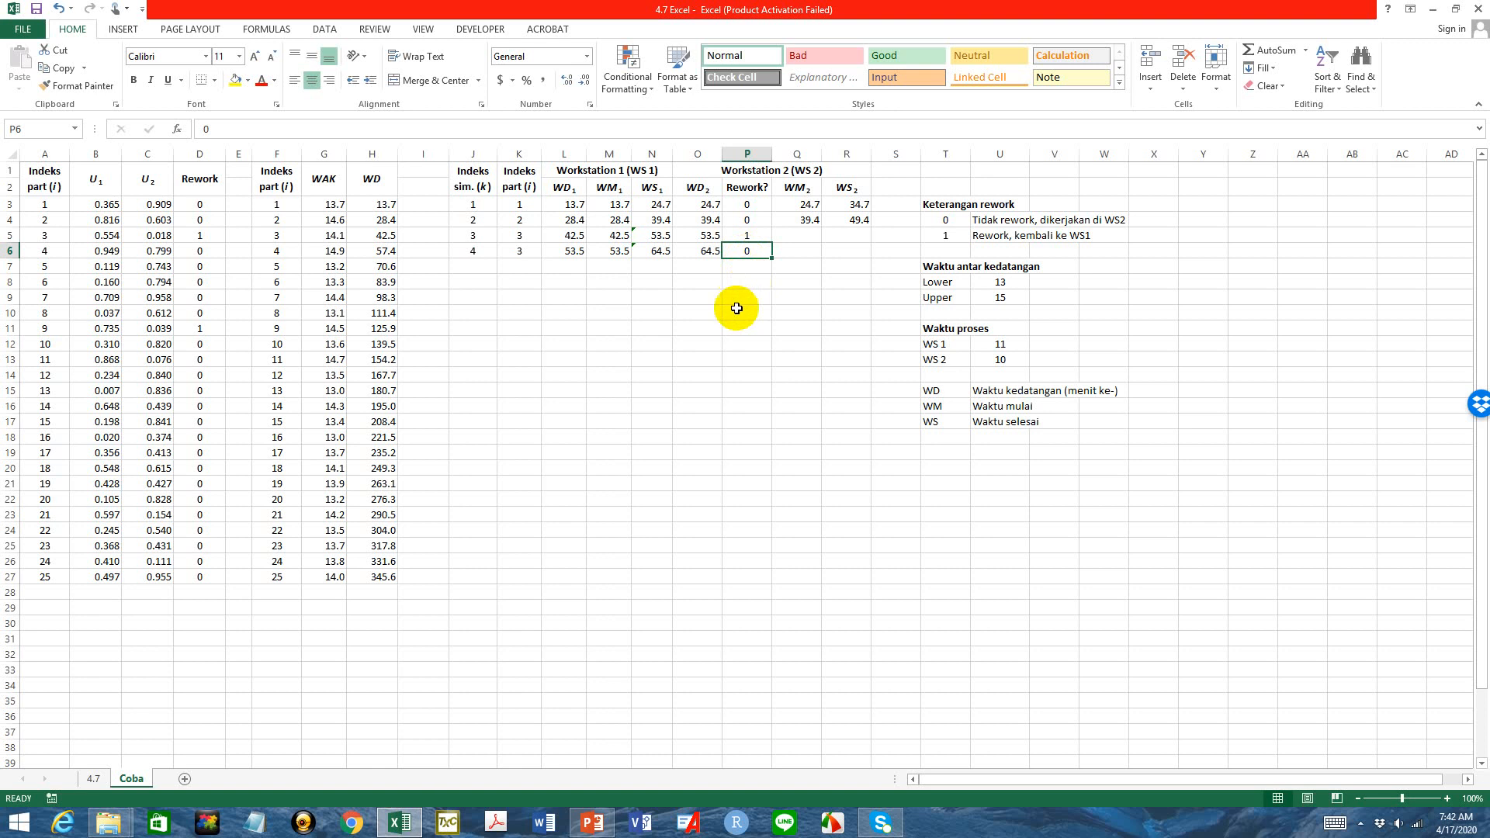
Enter =R4 in R5 so that WS2 carries over the previous Workstation 2 finish time for the part sent to rework
{"action": "left_click", "coordinate": [800, 253]}
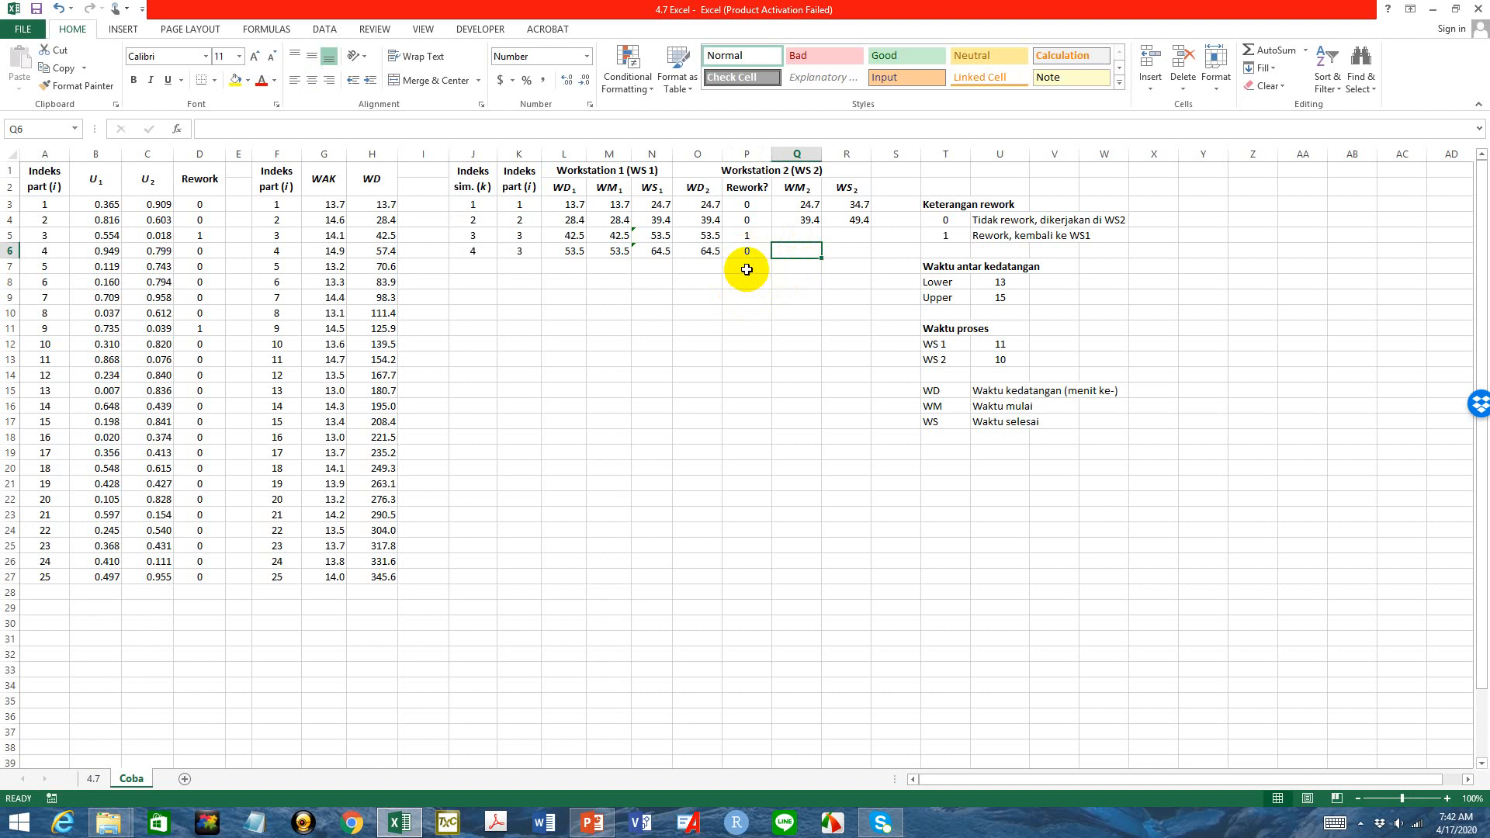
{"action": "left_click", "coordinate": [860, 237]}
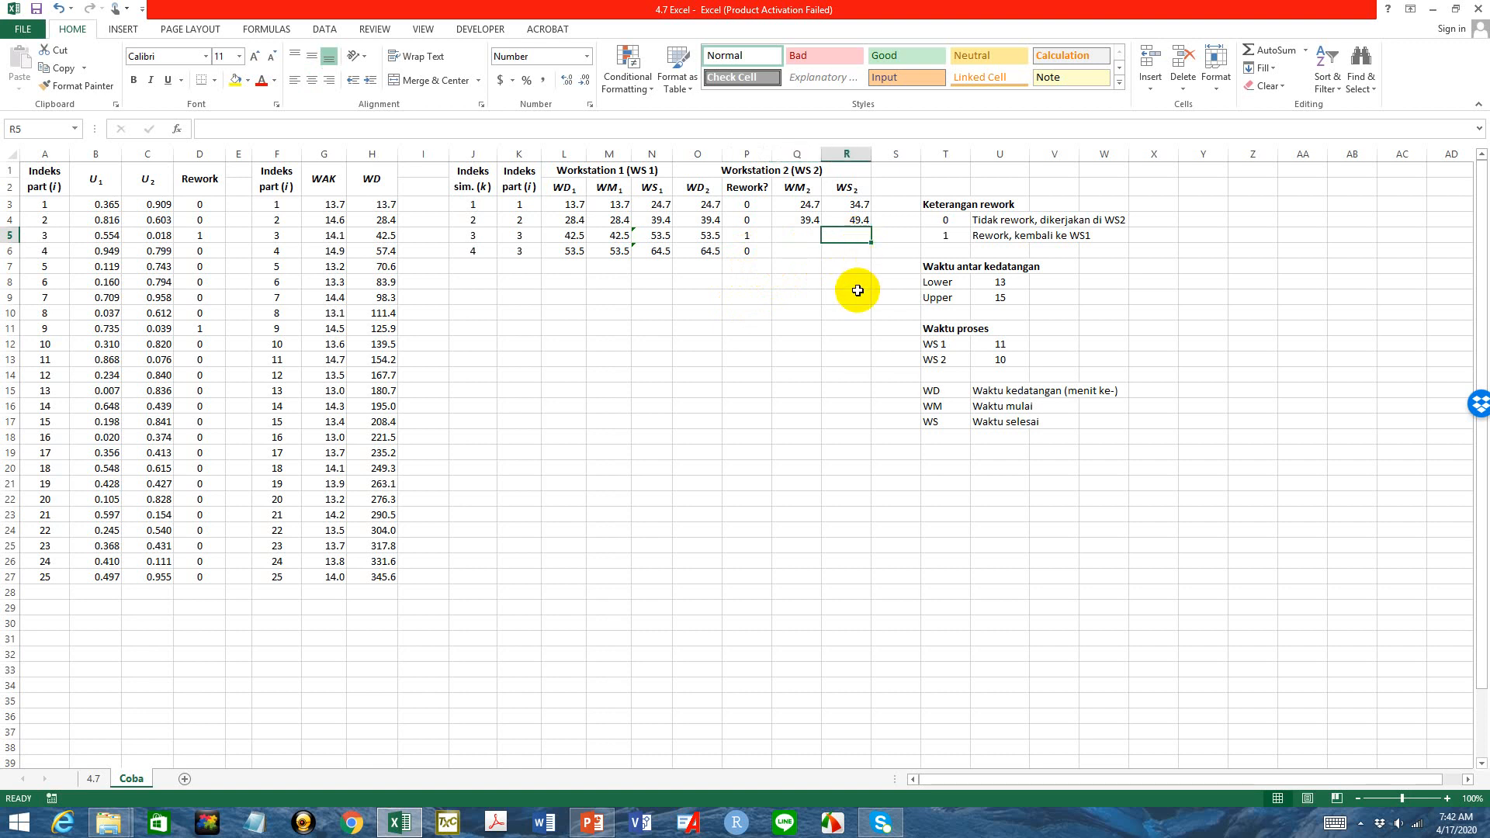
{"action": "type", "text": "="}
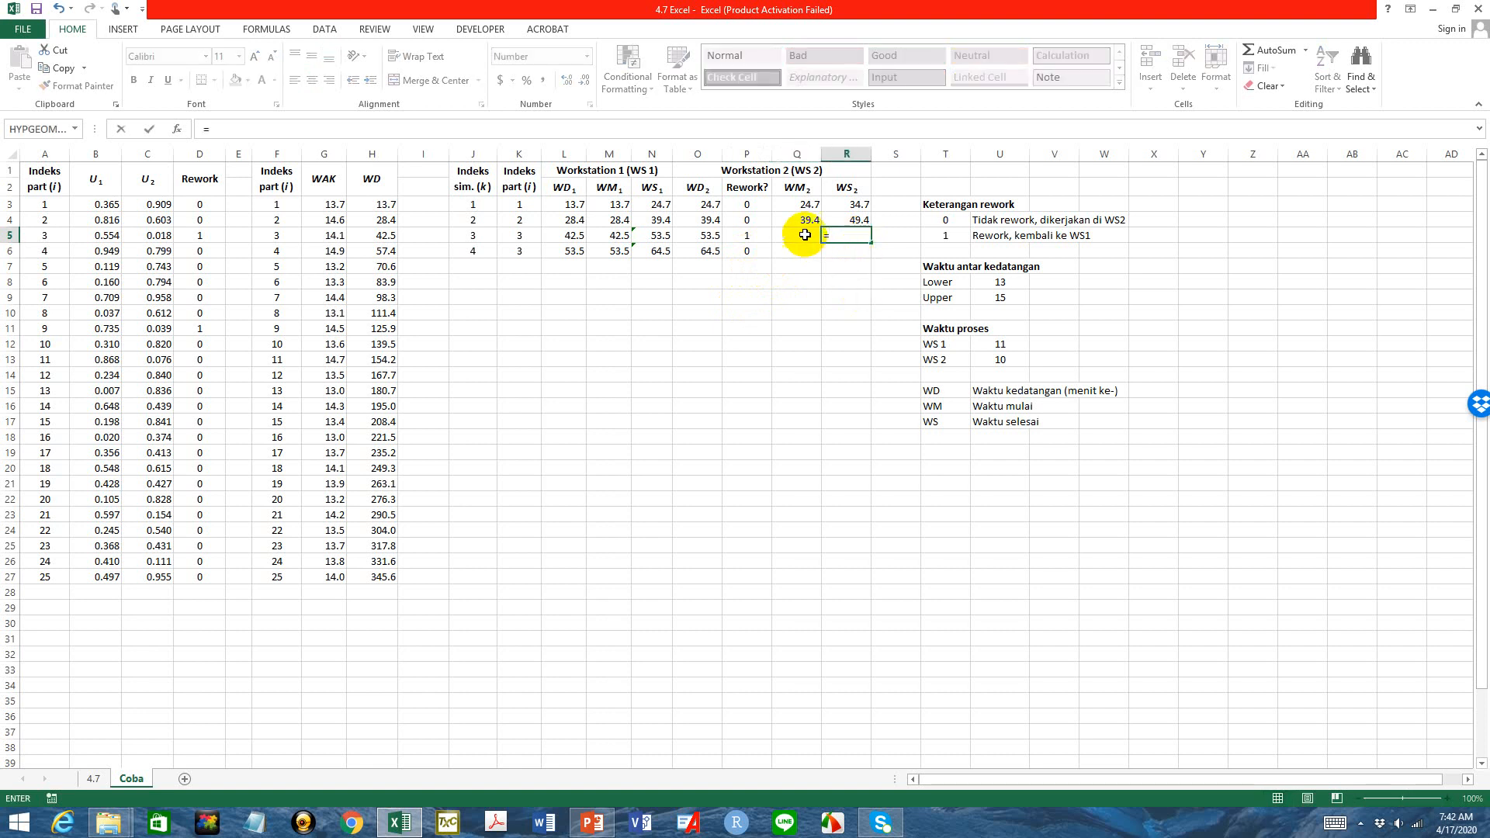
{"action": "left_click", "coordinate": [849, 221]}
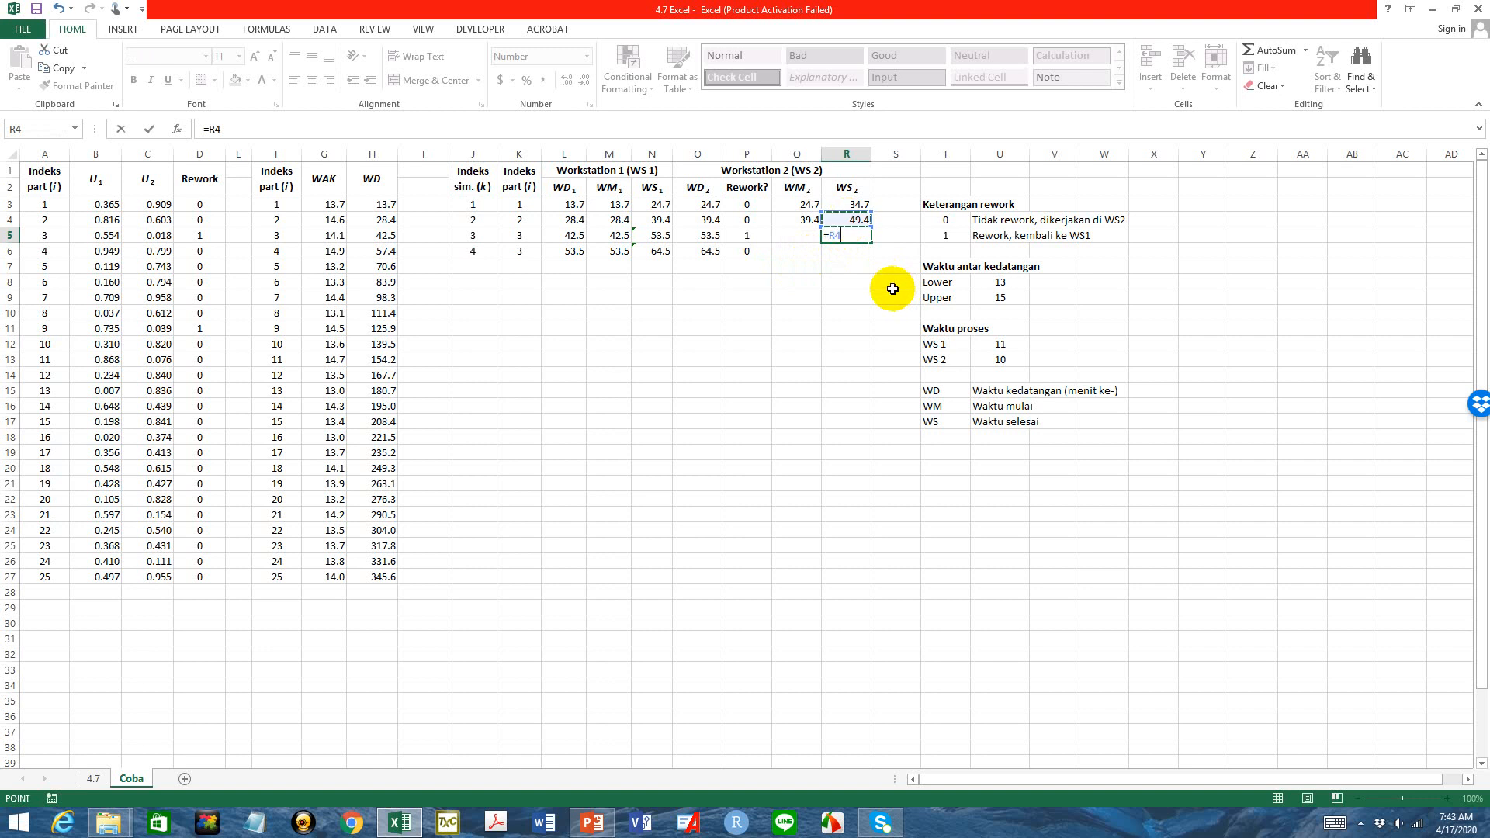
{"action": "key", "text": "Return"}
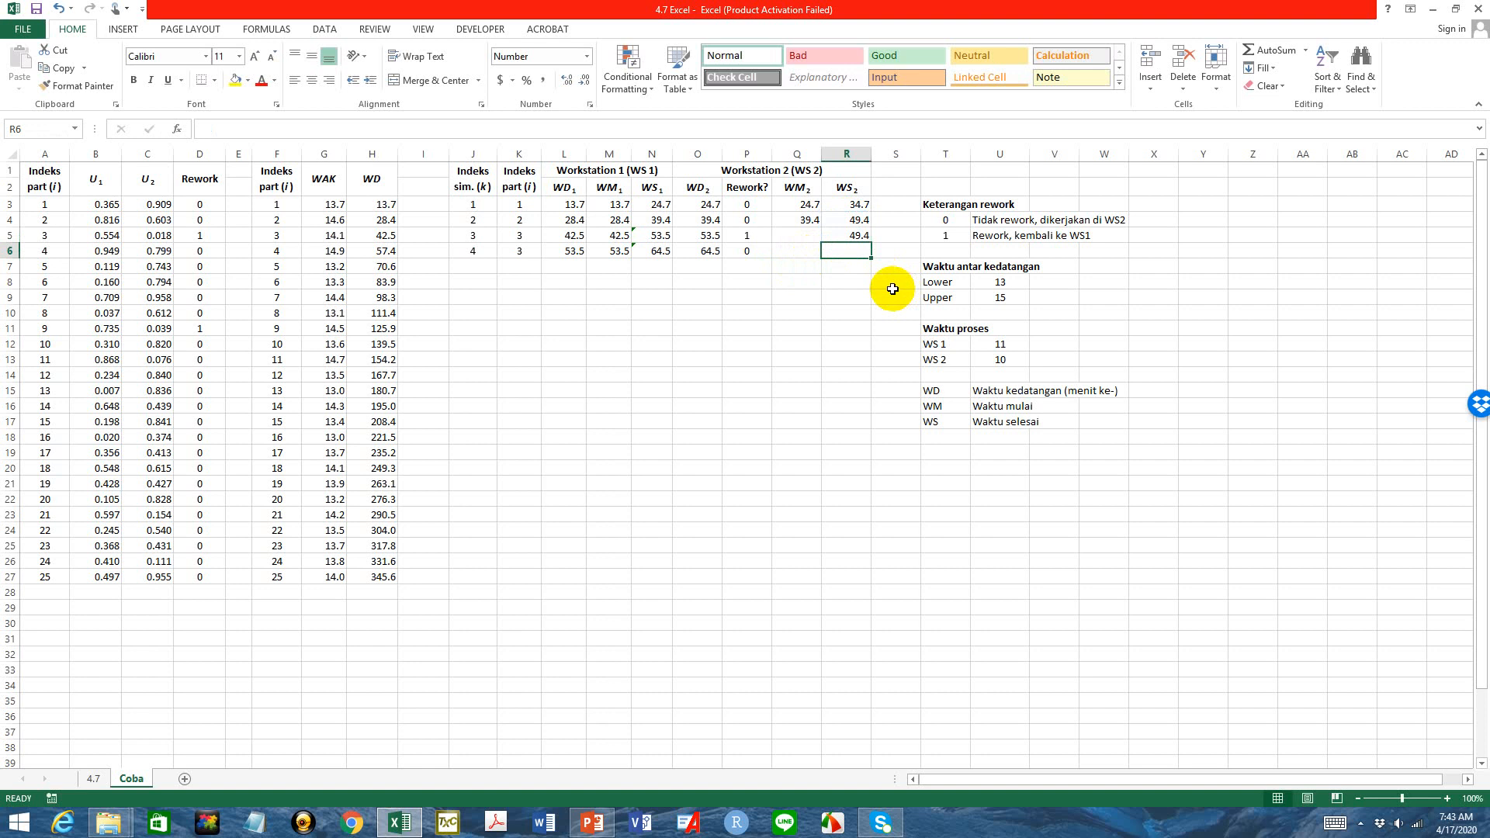
Set WM2 in Q6 to the reworked part's arrival time at Workstation 2 with =O6
{"action": "left_click", "coordinate": [712, 253]}
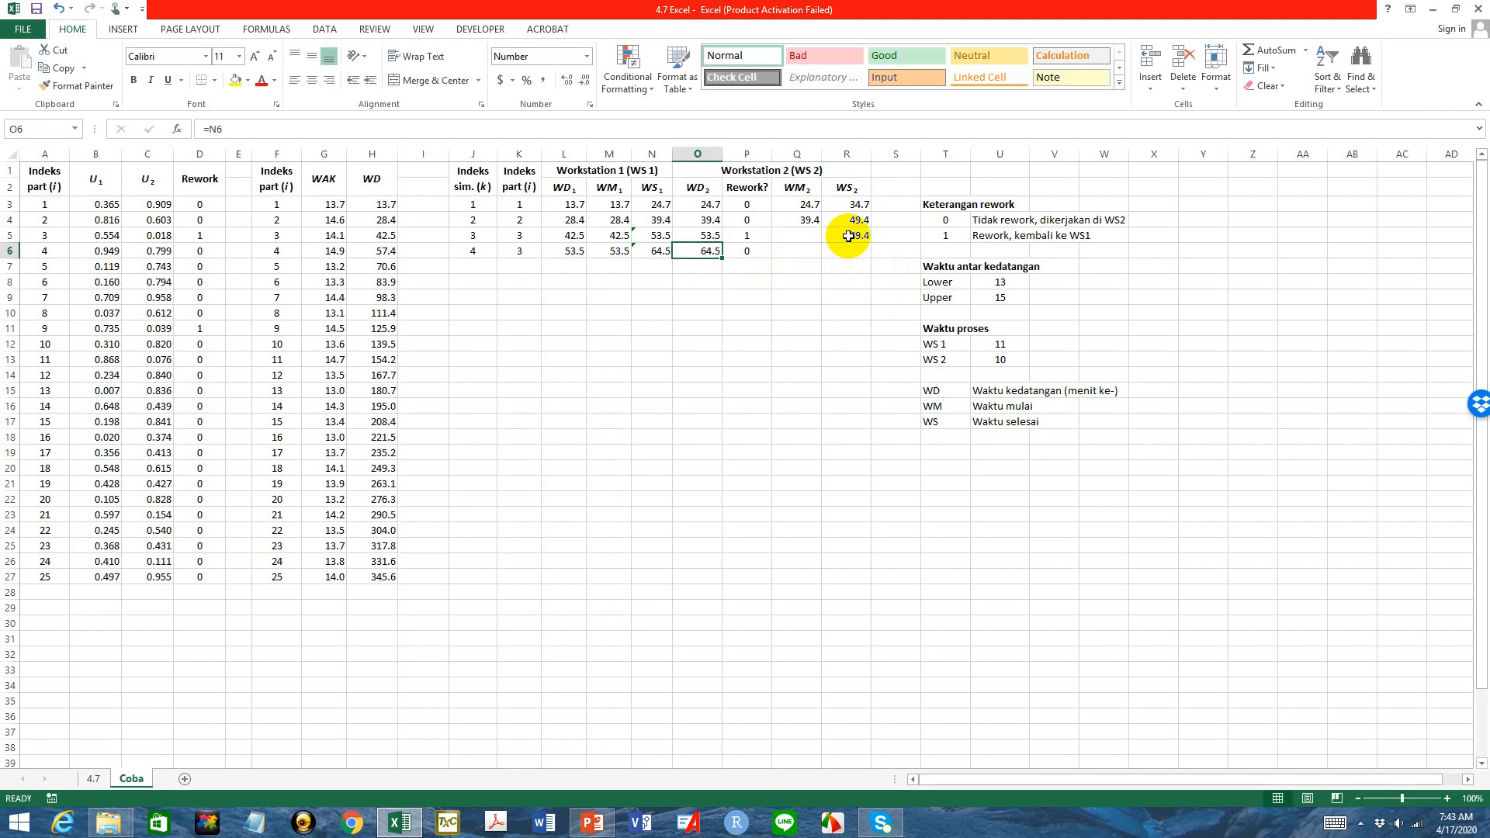
{"action": "left_click", "coordinate": [809, 252]}
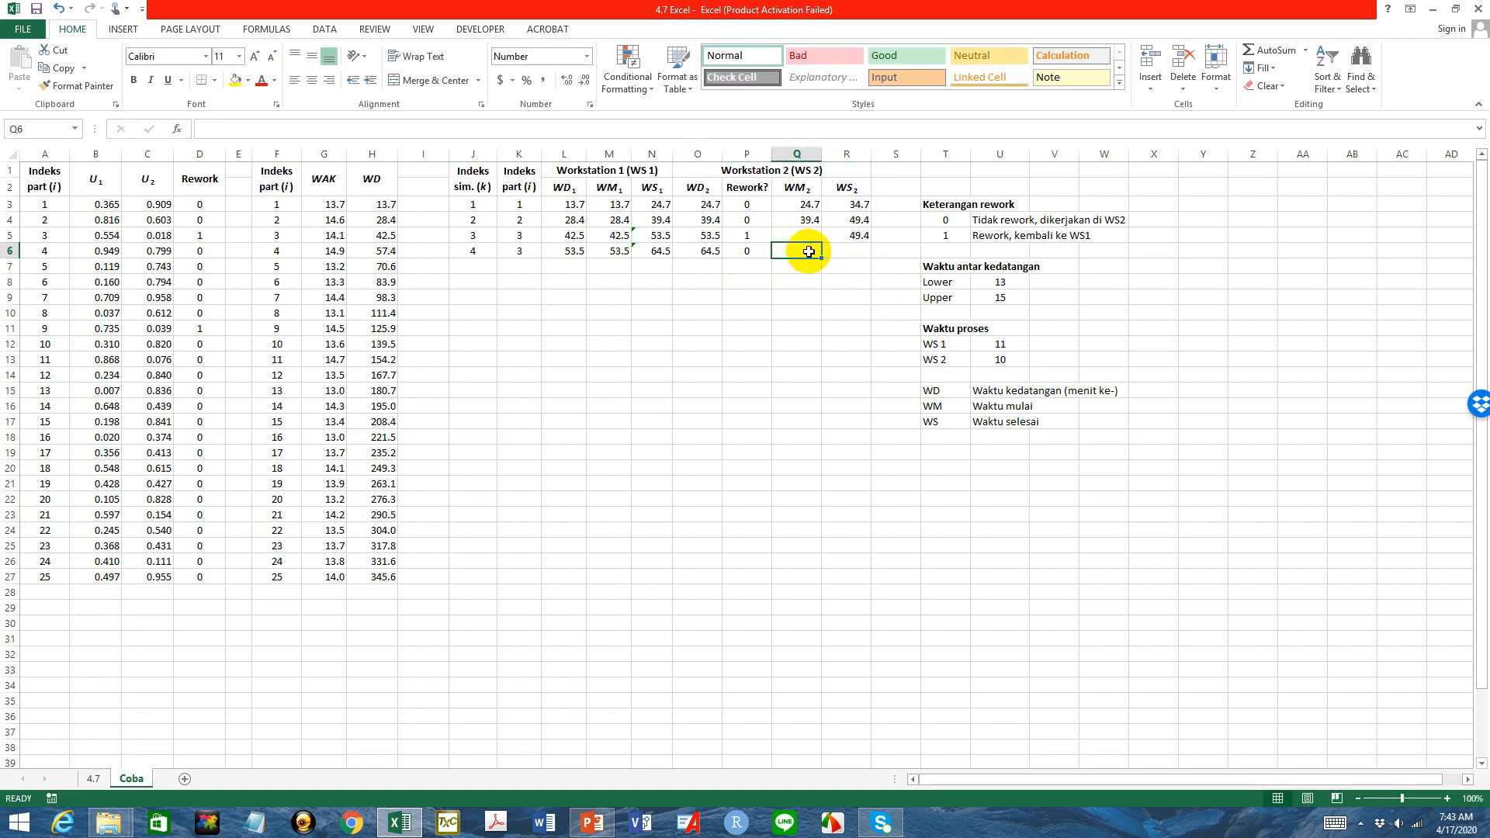
{"action": "type", "text": "="}
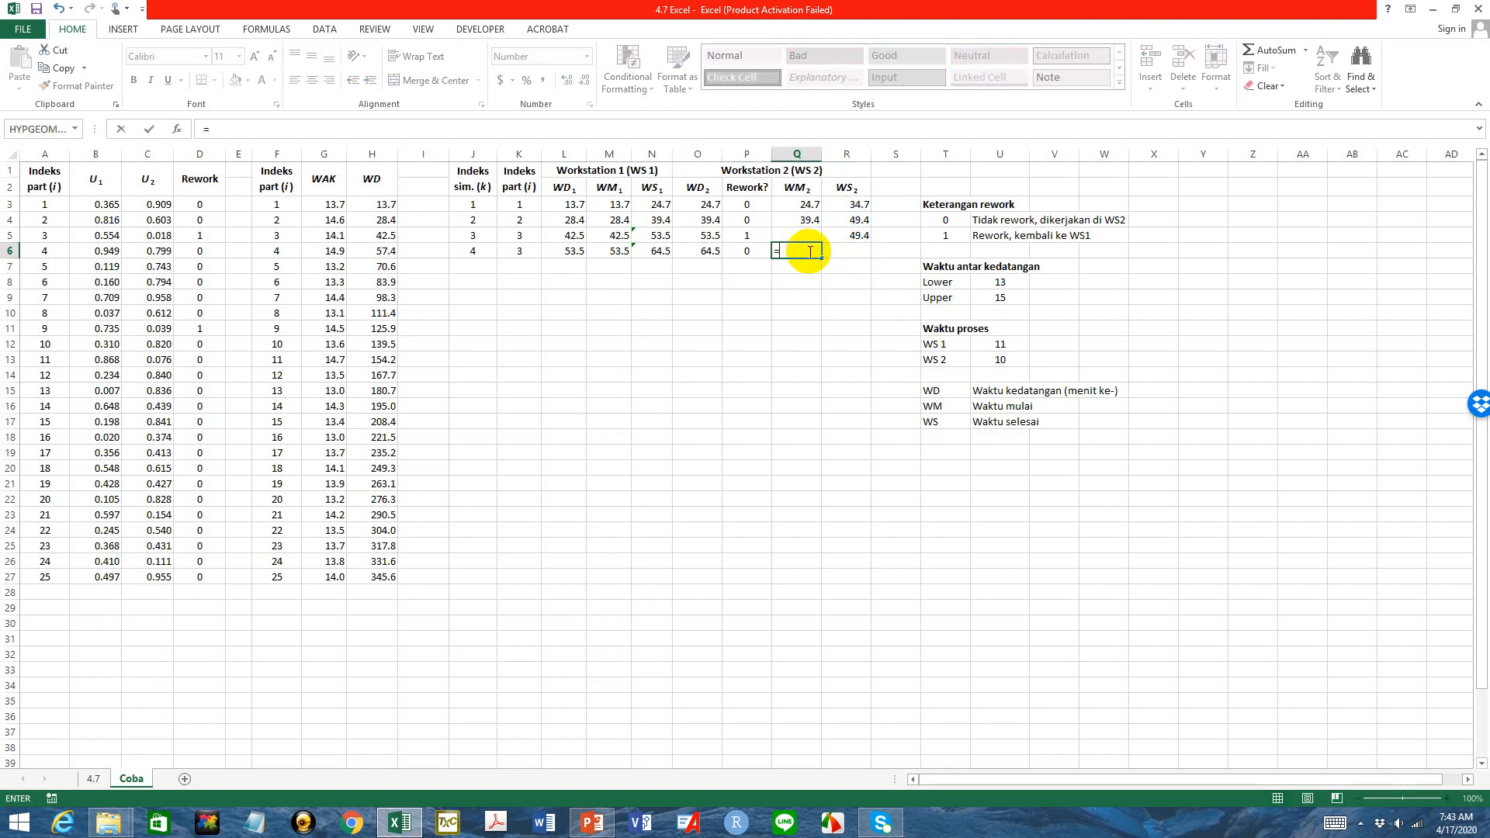
{"action": "left_click", "coordinate": [709, 251]}
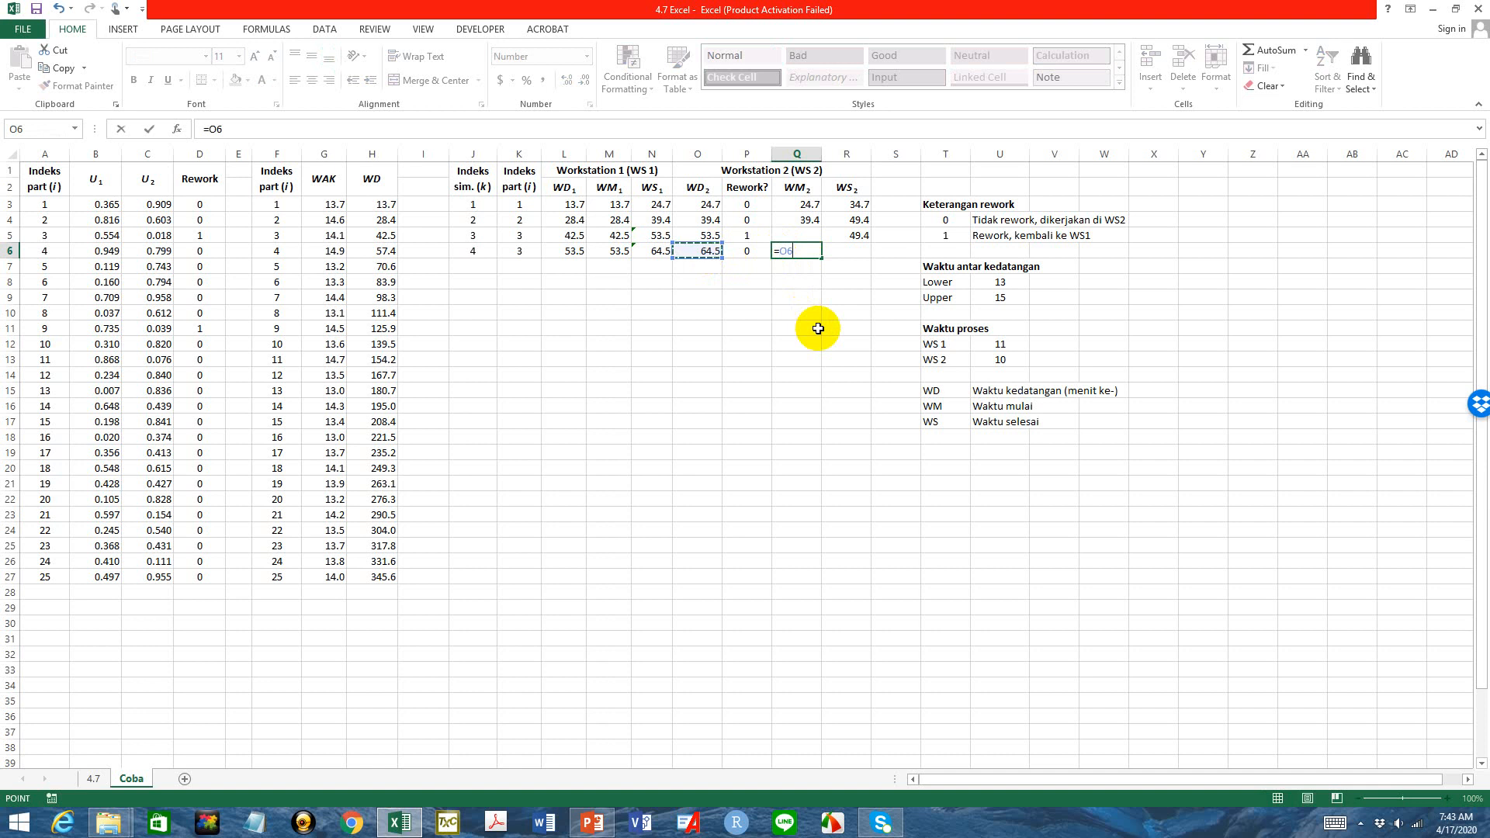
{"action": "key", "text": "Return"}
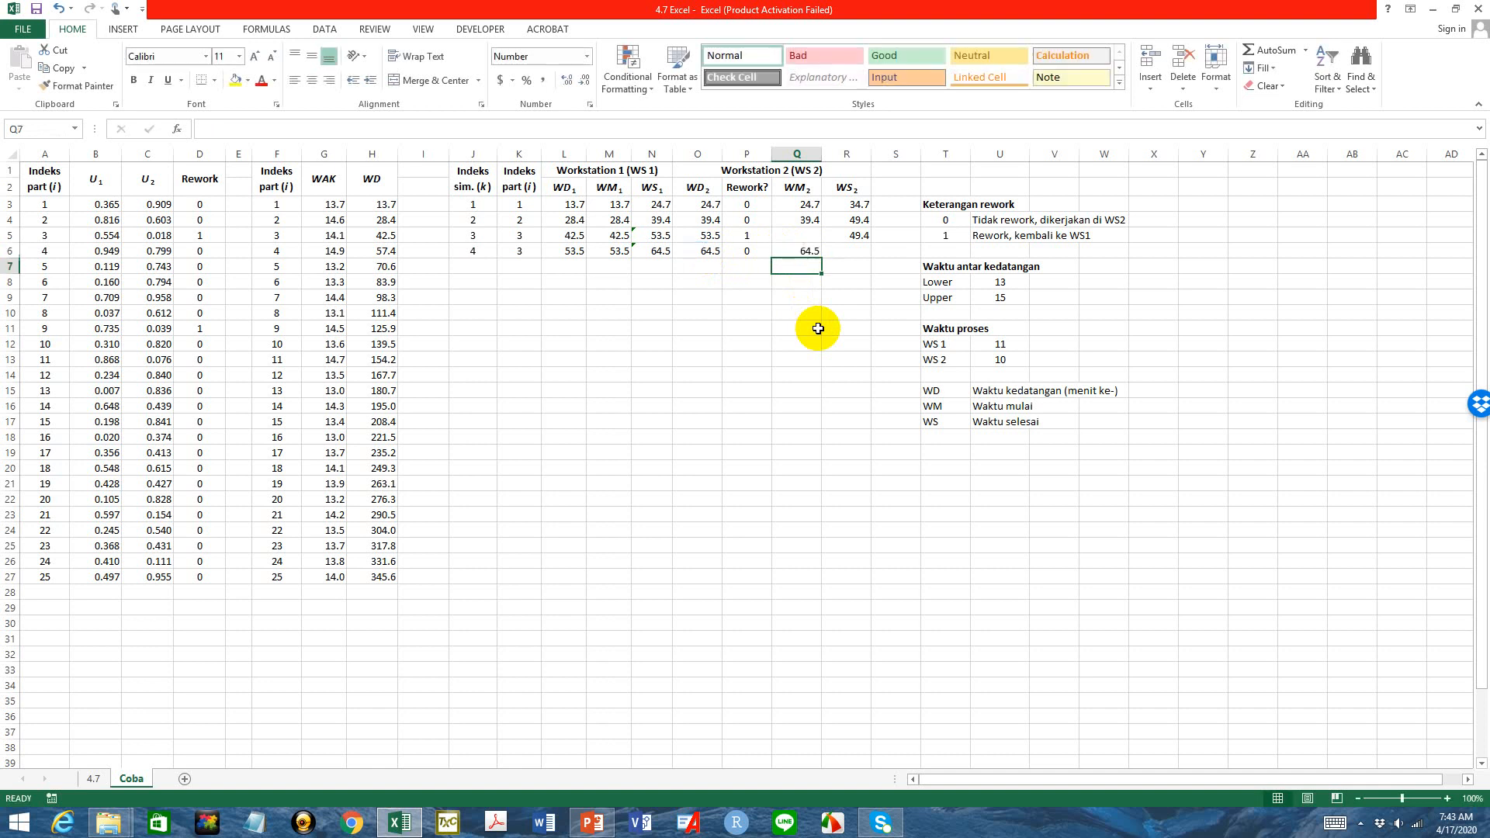
Calculate the reworked part's WS2 in R6 by adding the WS 2 process time with =Q6+U13
{"action": "left_click", "coordinate": [853, 250]}
{"action": "type", "text": "="}
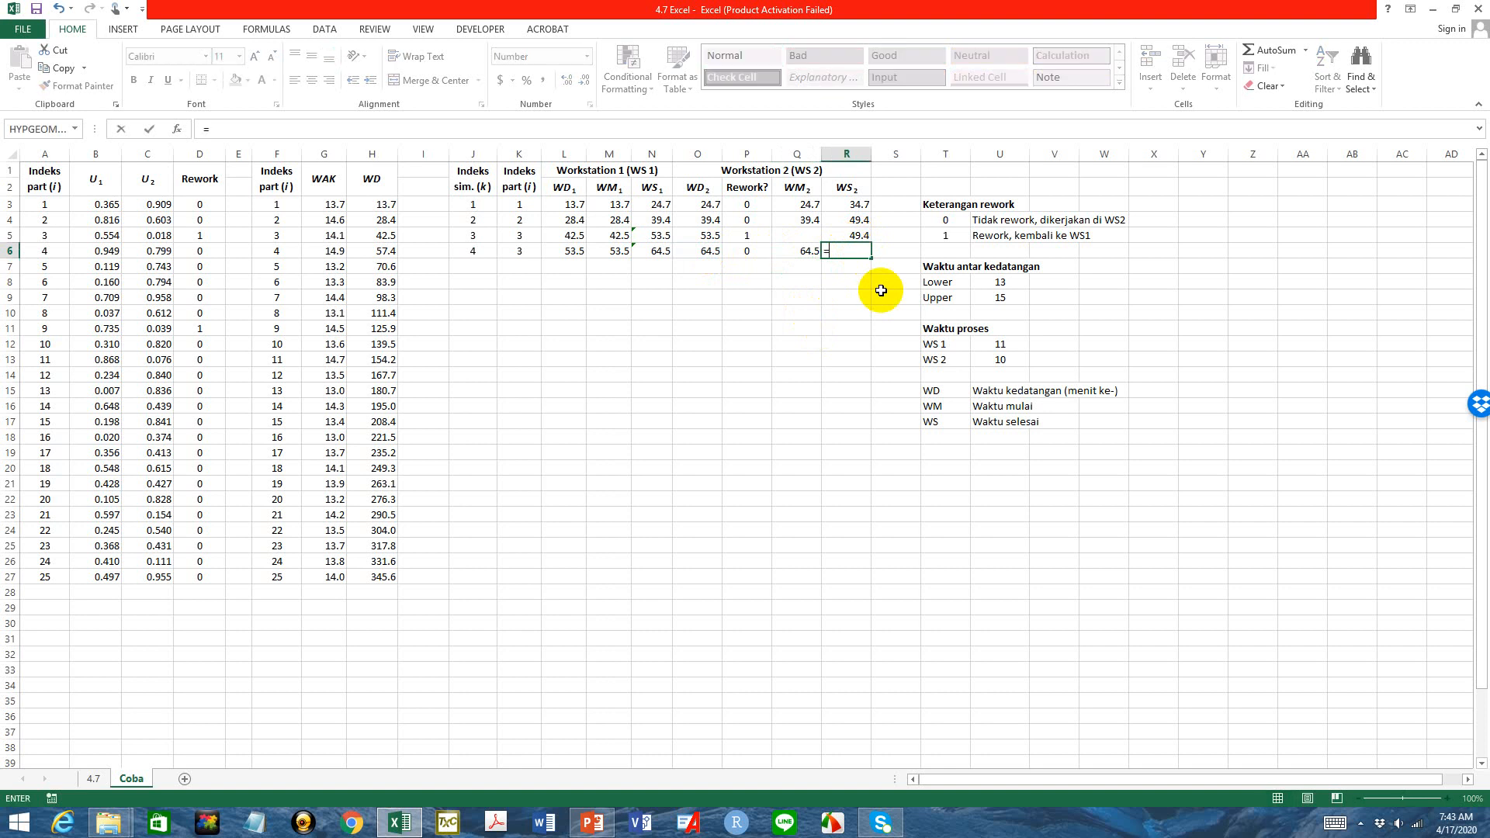
{"action": "left_click", "coordinate": [799, 252]}
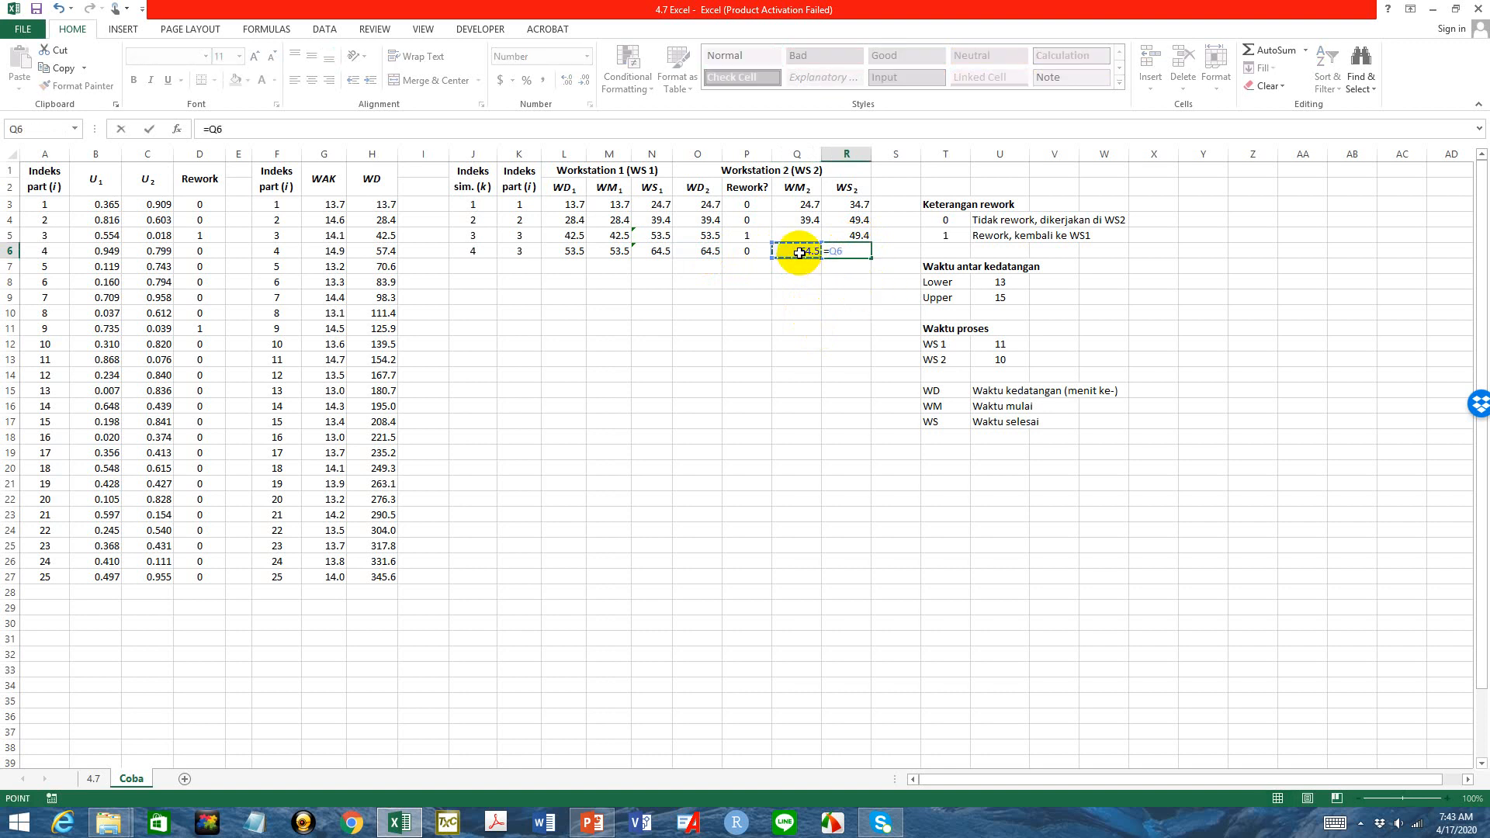
{"action": "type", "text": "+"}
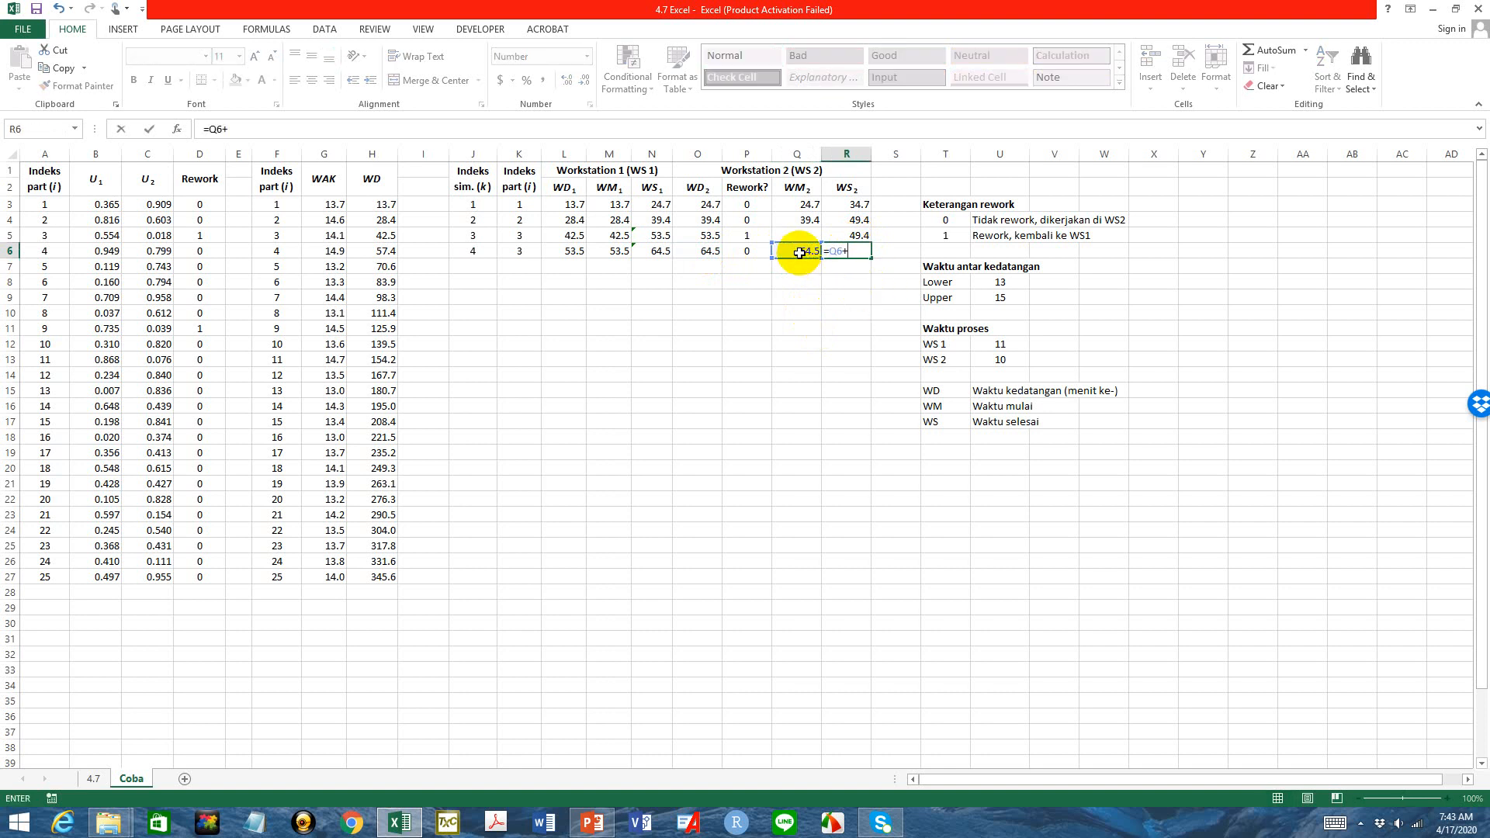
{"action": "left_click", "coordinate": [1017, 357]}
{"action": "key", "text": "Return"}
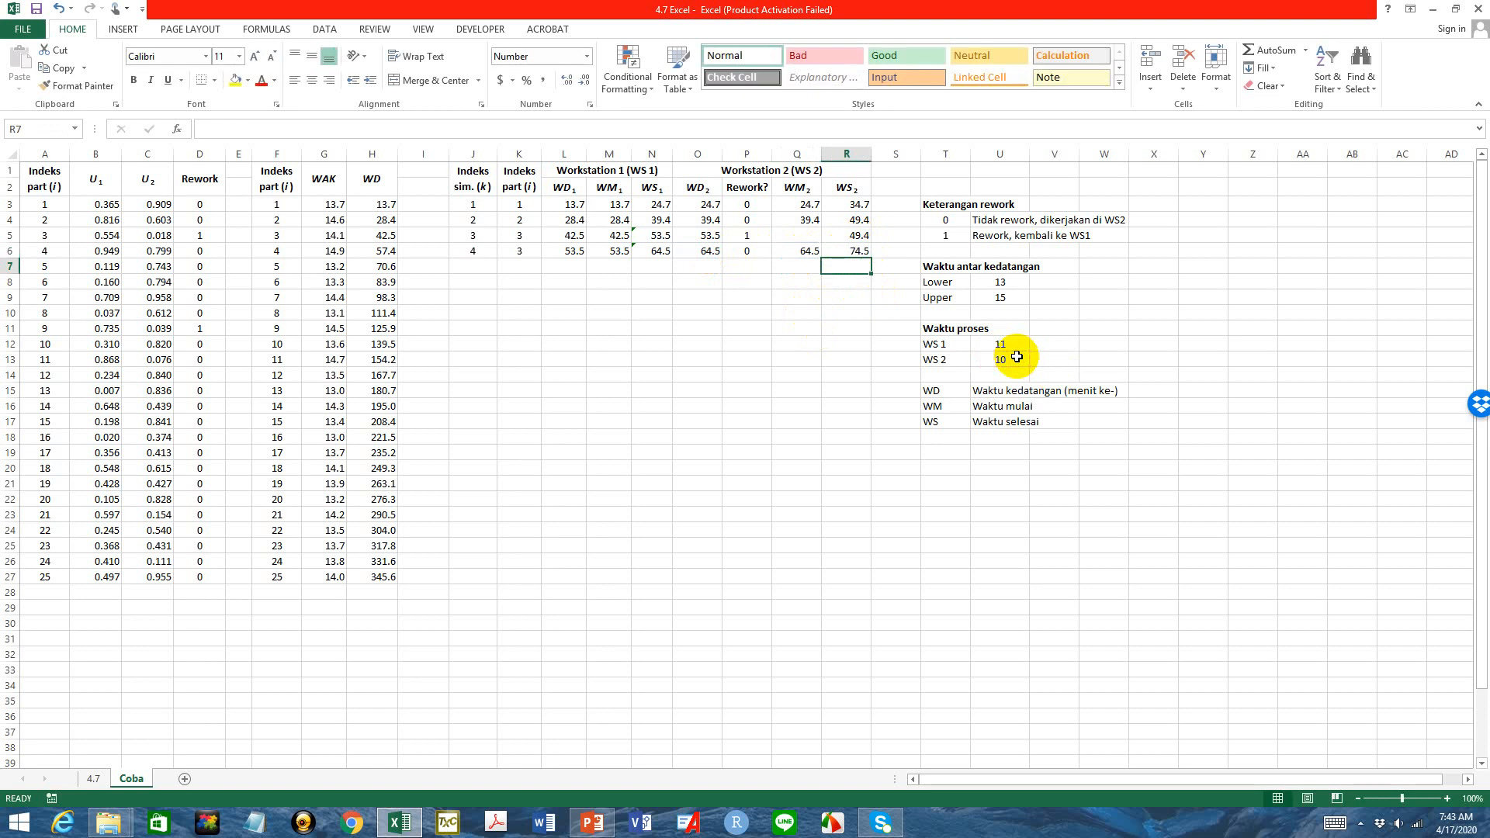
Compare rows 5 and 6 with the 4.7 sheet by pasting its J5:R6 as values at J7 in Coba, and clear the pasted cells
{"action": "left_click", "coordinate": [91, 779]}
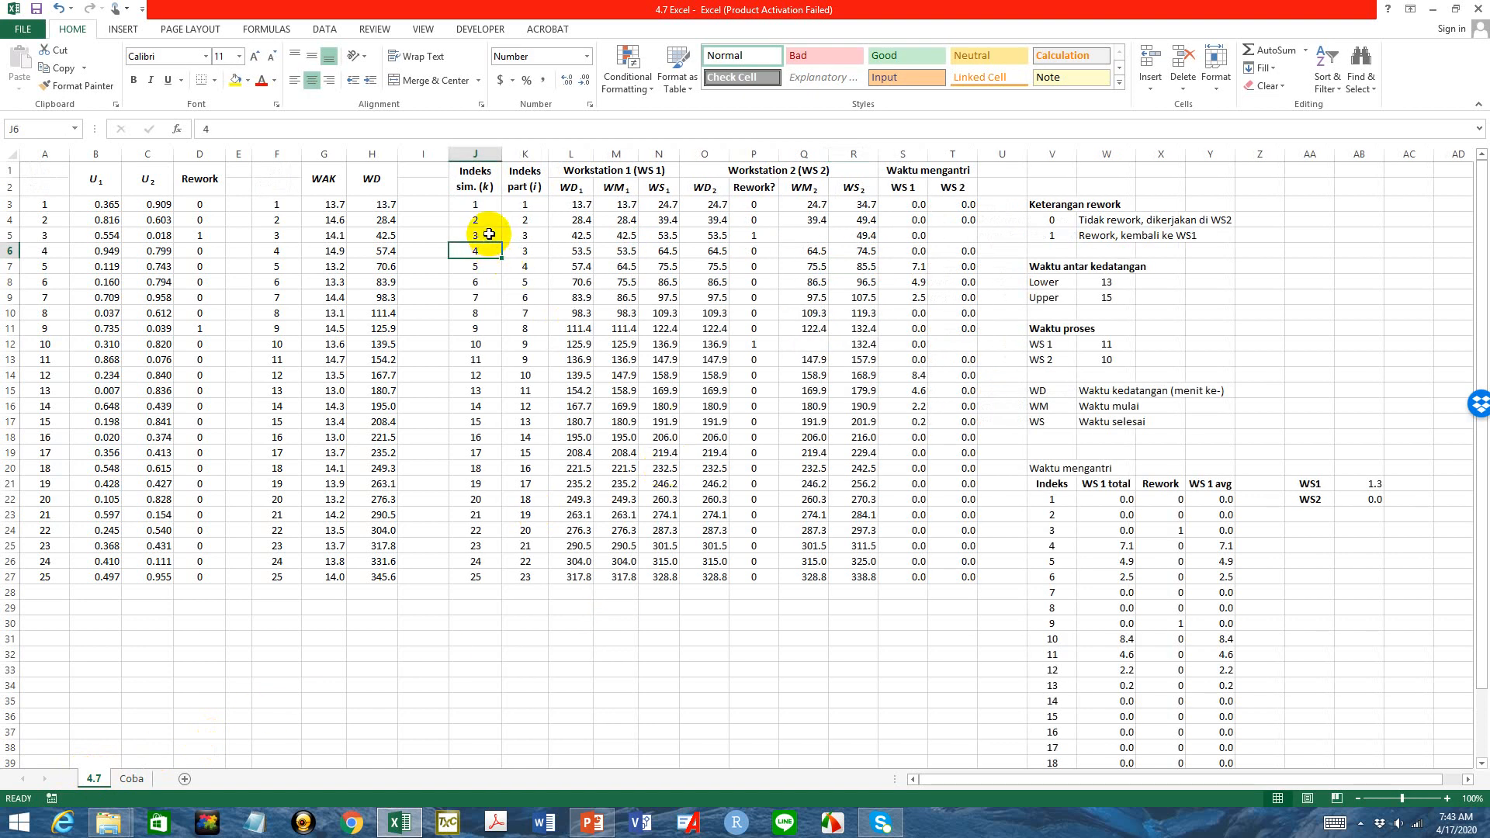
{"action": "left_click_drag", "start_coordinate": [486, 233], "coordinate": [869, 248]}
{"action": "key", "text": "ctrl+c"}
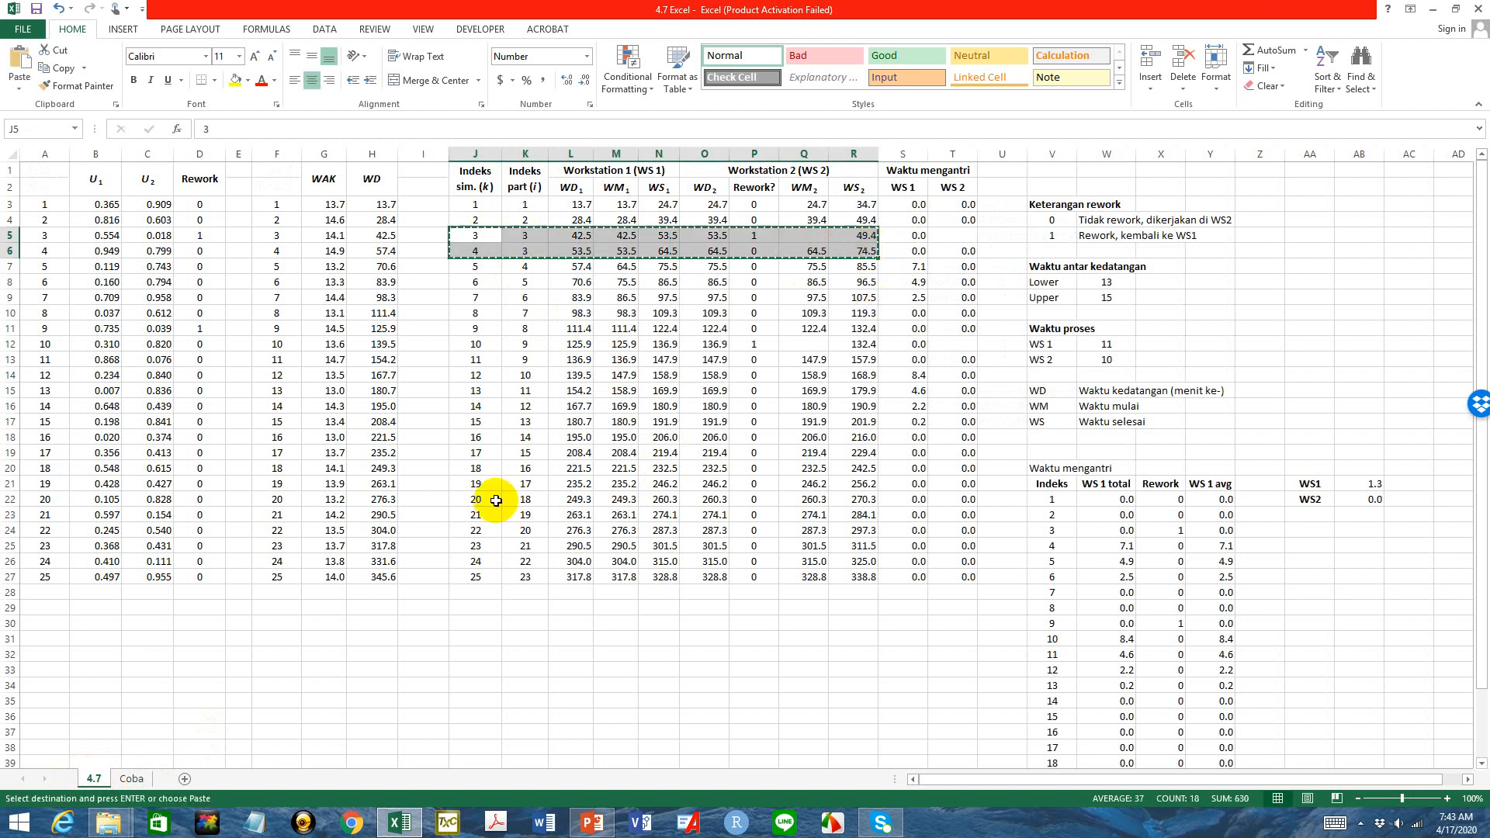
{"action": "left_click", "coordinate": [131, 778]}
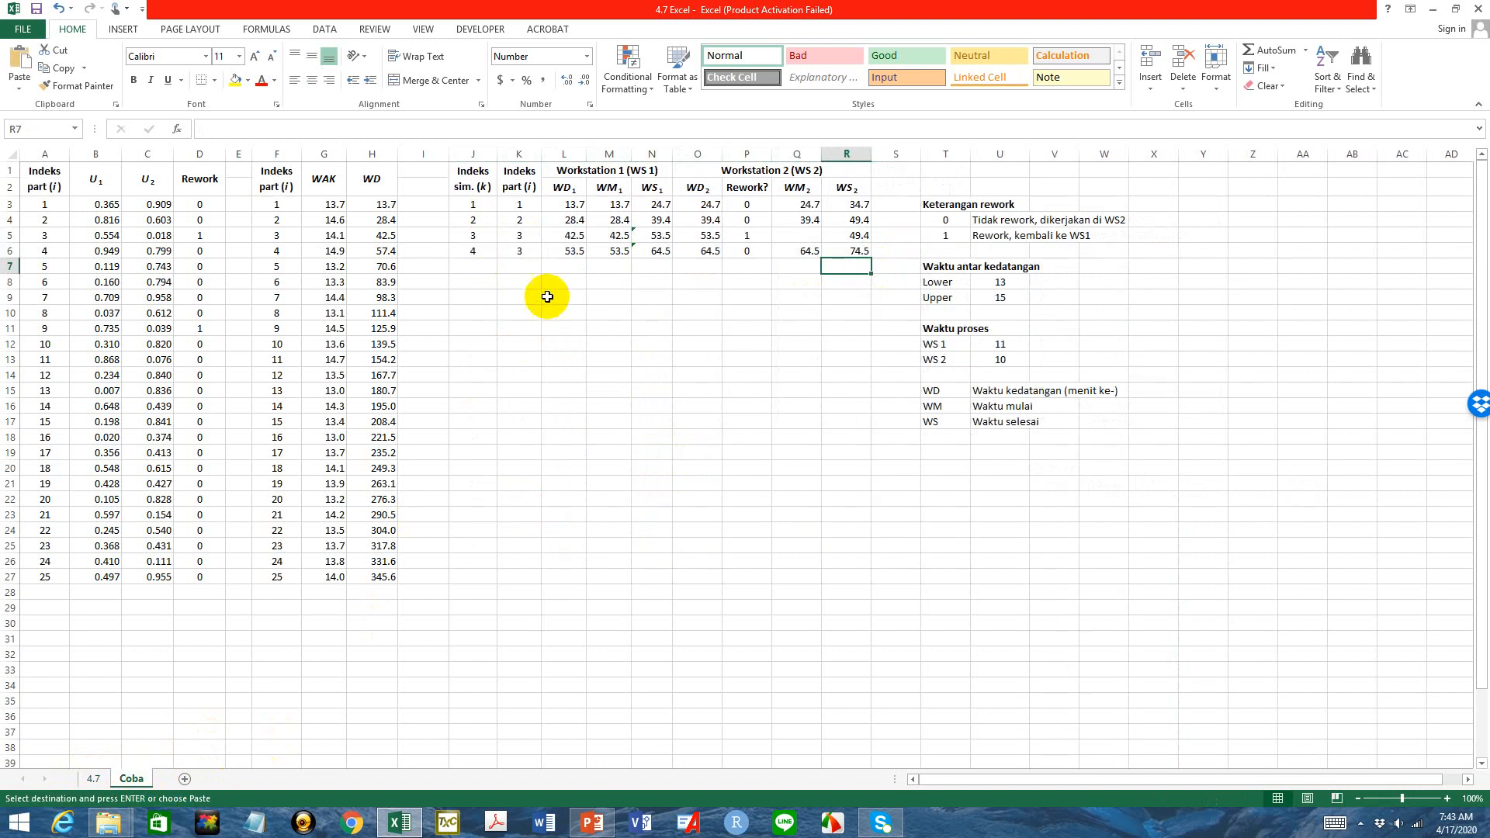
{"action": "left_click", "coordinate": [477, 266]}
{"action": "key", "text": "ctrl+v"}
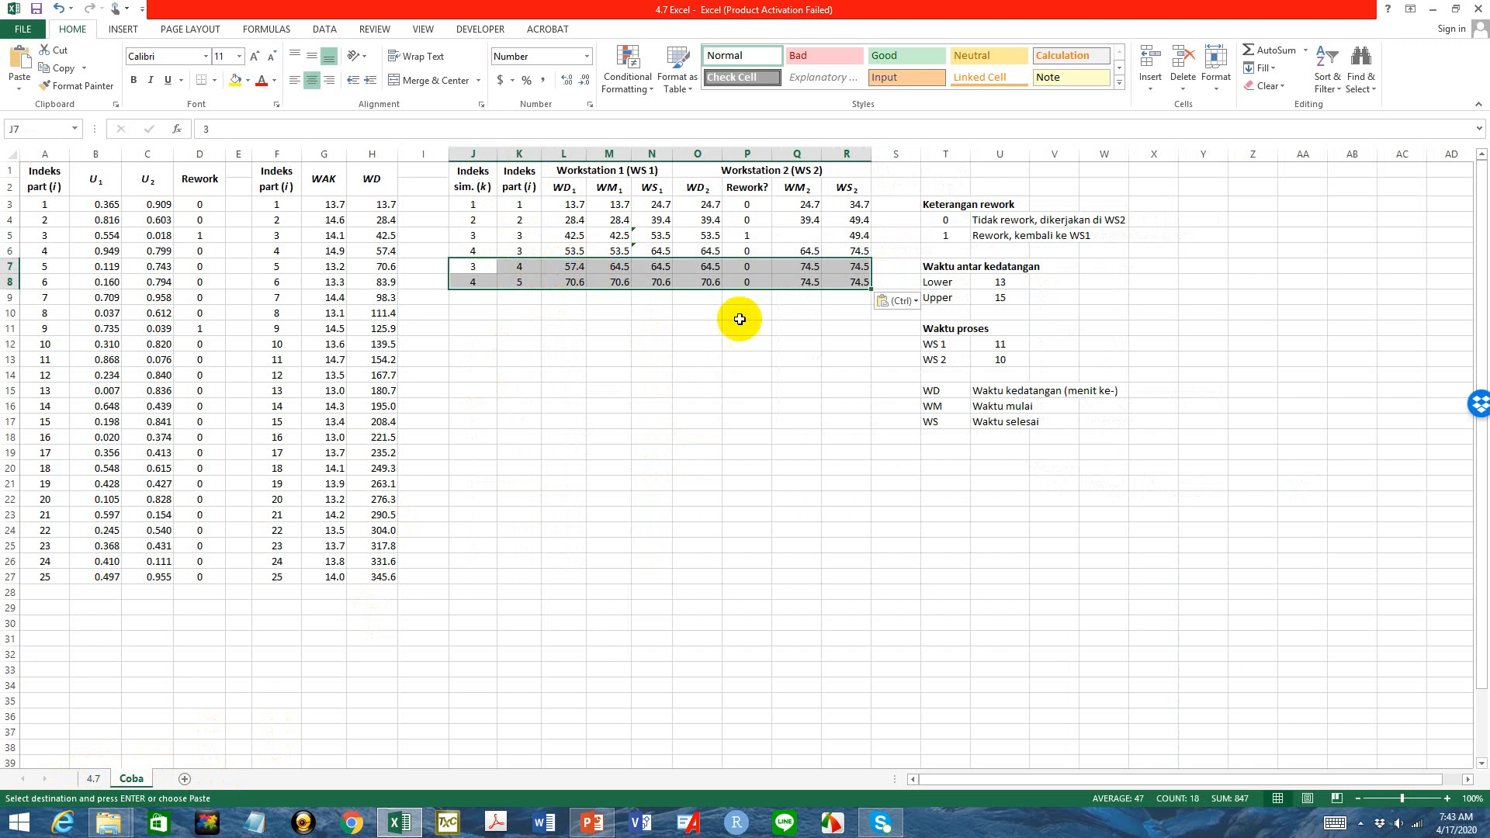
{"action": "left_click", "coordinate": [902, 301]}
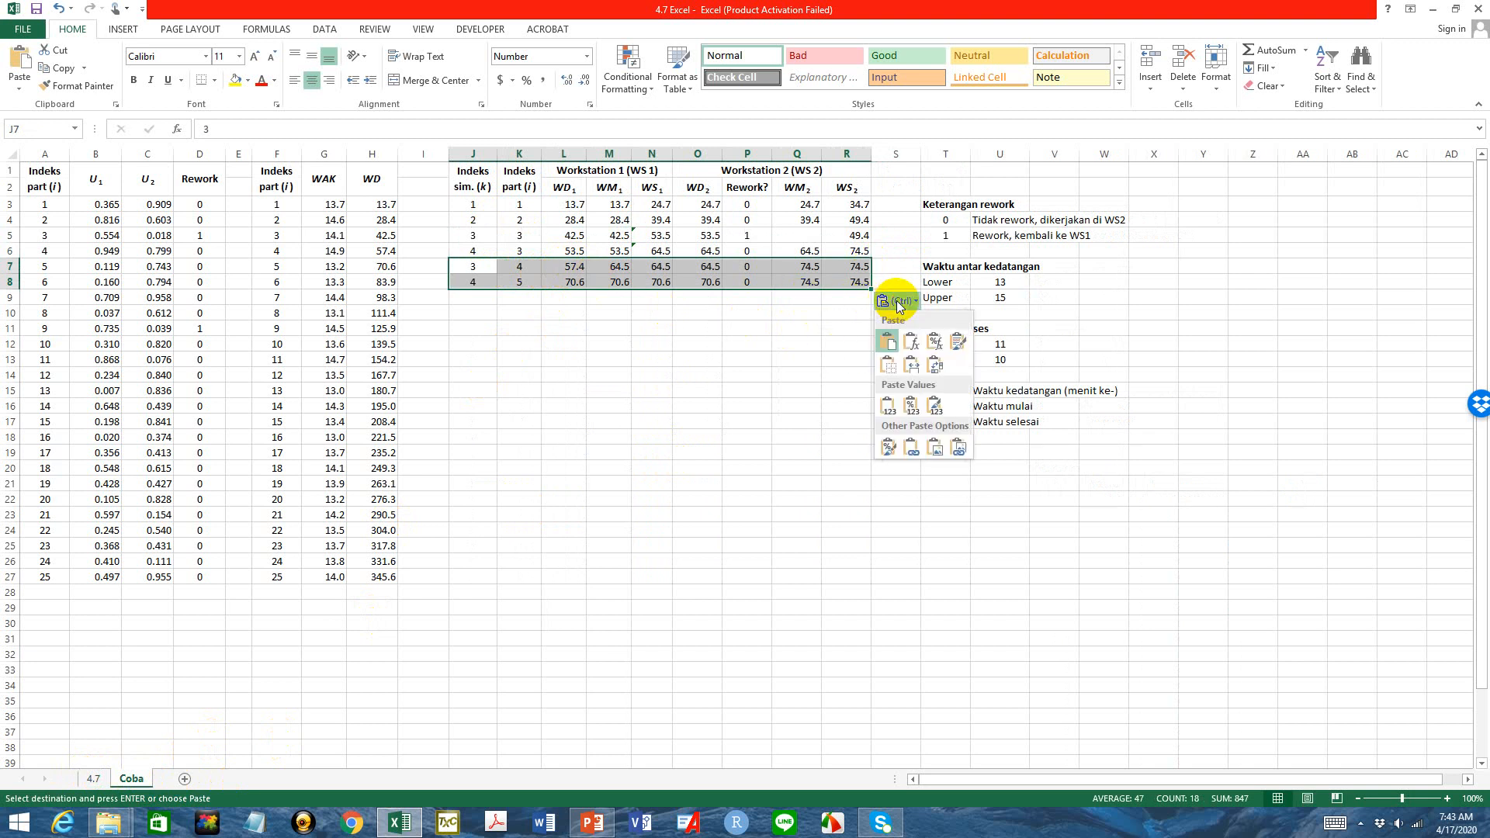
{"action": "left_click", "coordinate": [934, 407]}
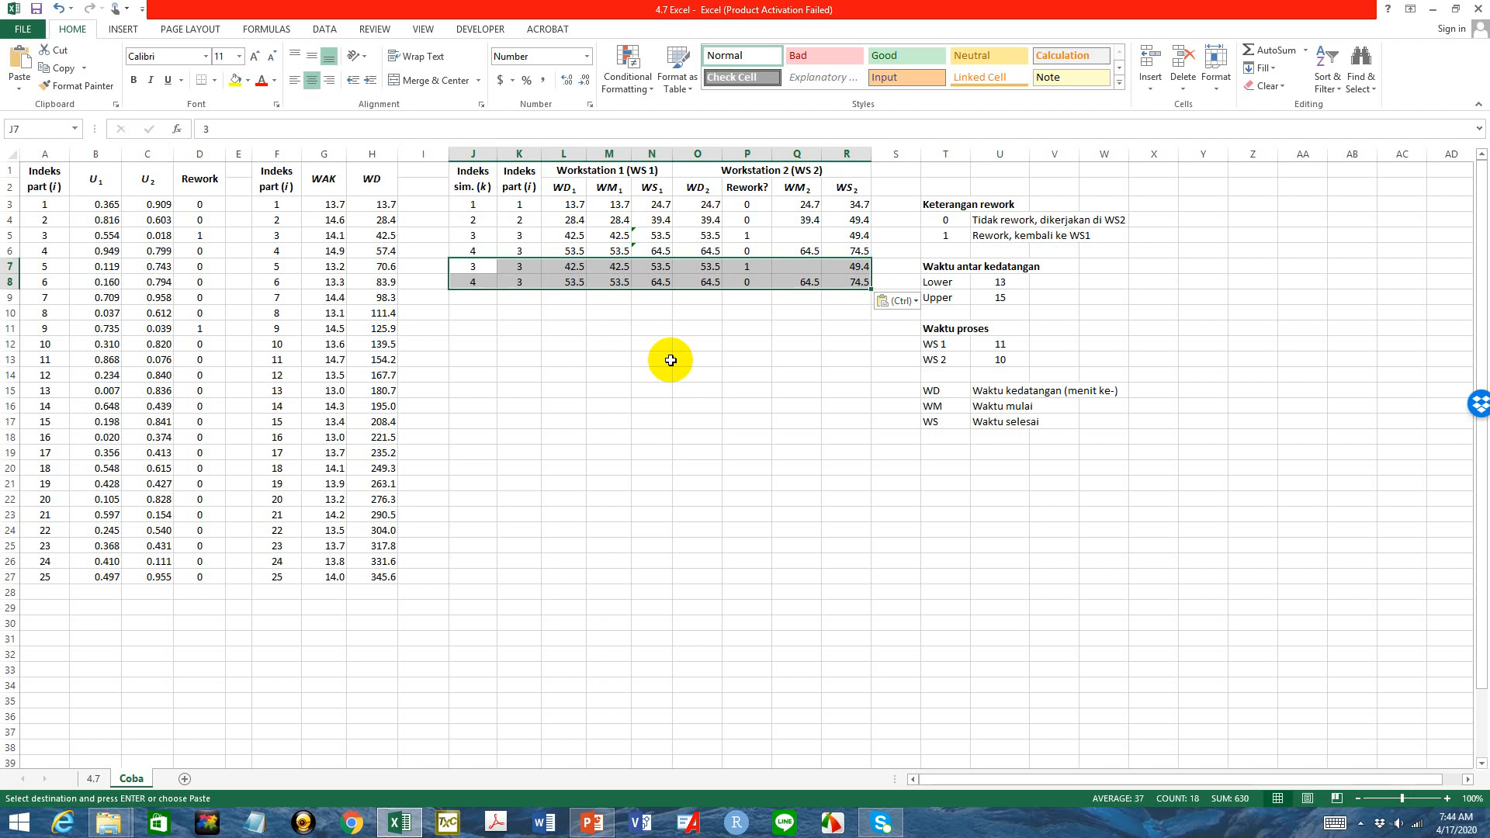
{"action": "key", "text": "Delete"}
Restore the workbook window beside the Work station 1 slide with the Coba simulation columns J to R in view
{"action": "left_click", "coordinate": [1456, 9]}
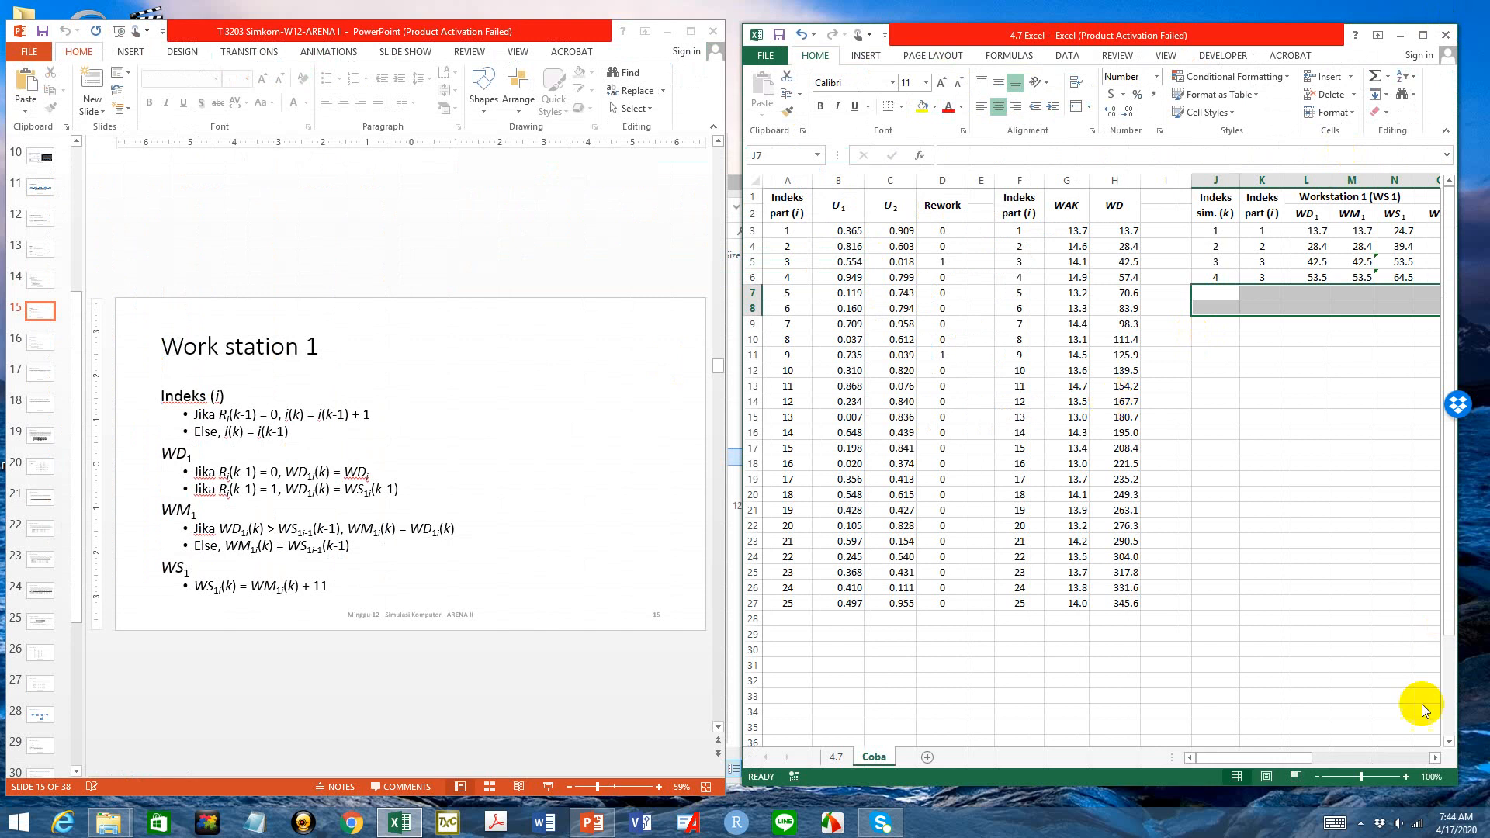
{"action": "left_click_drag", "start_coordinate": [1291, 757], "coordinate": [1363, 762]}
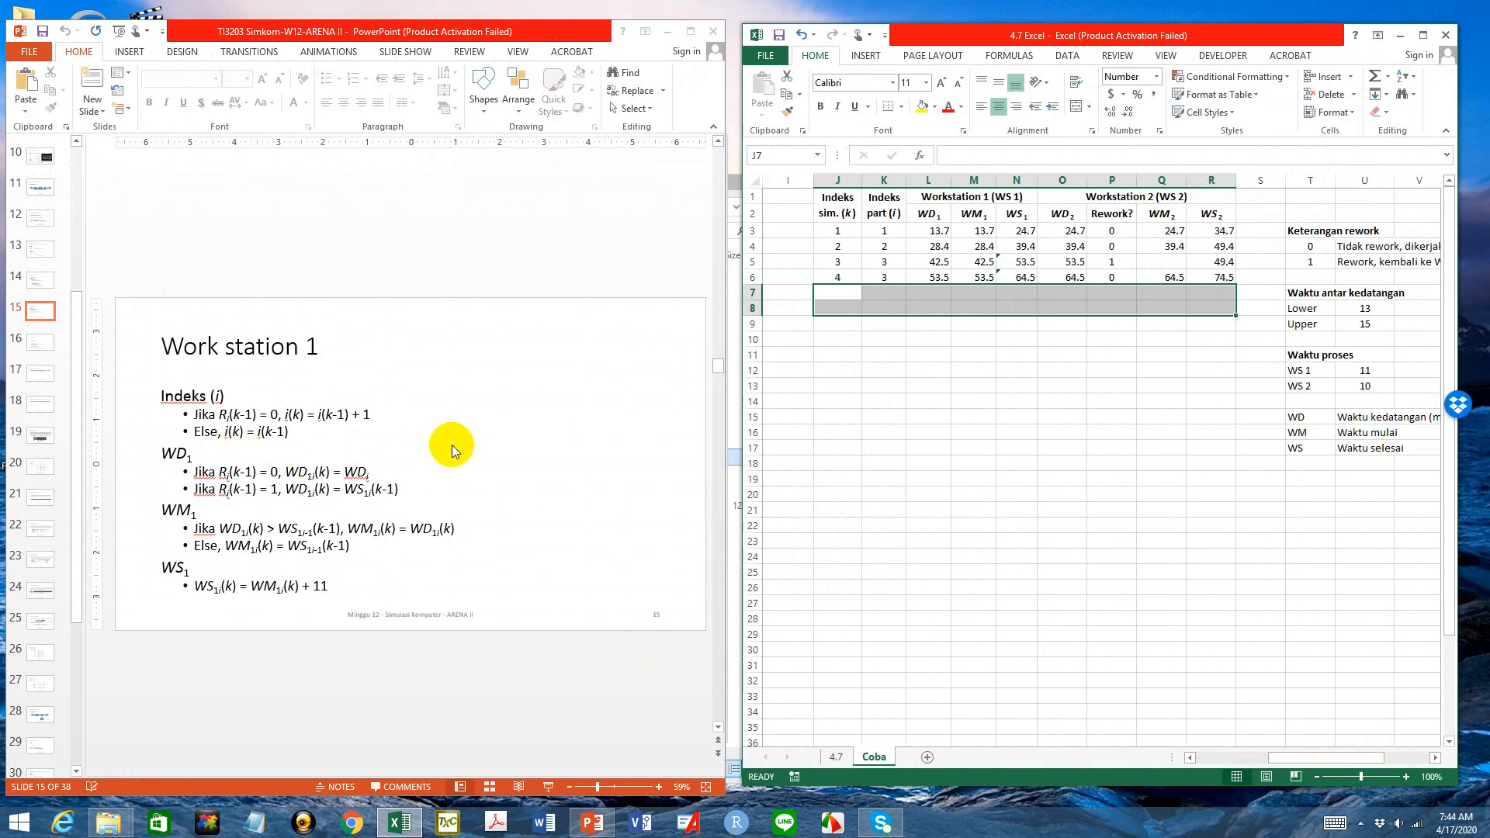
{"action": "left_click", "coordinate": [842, 293]}
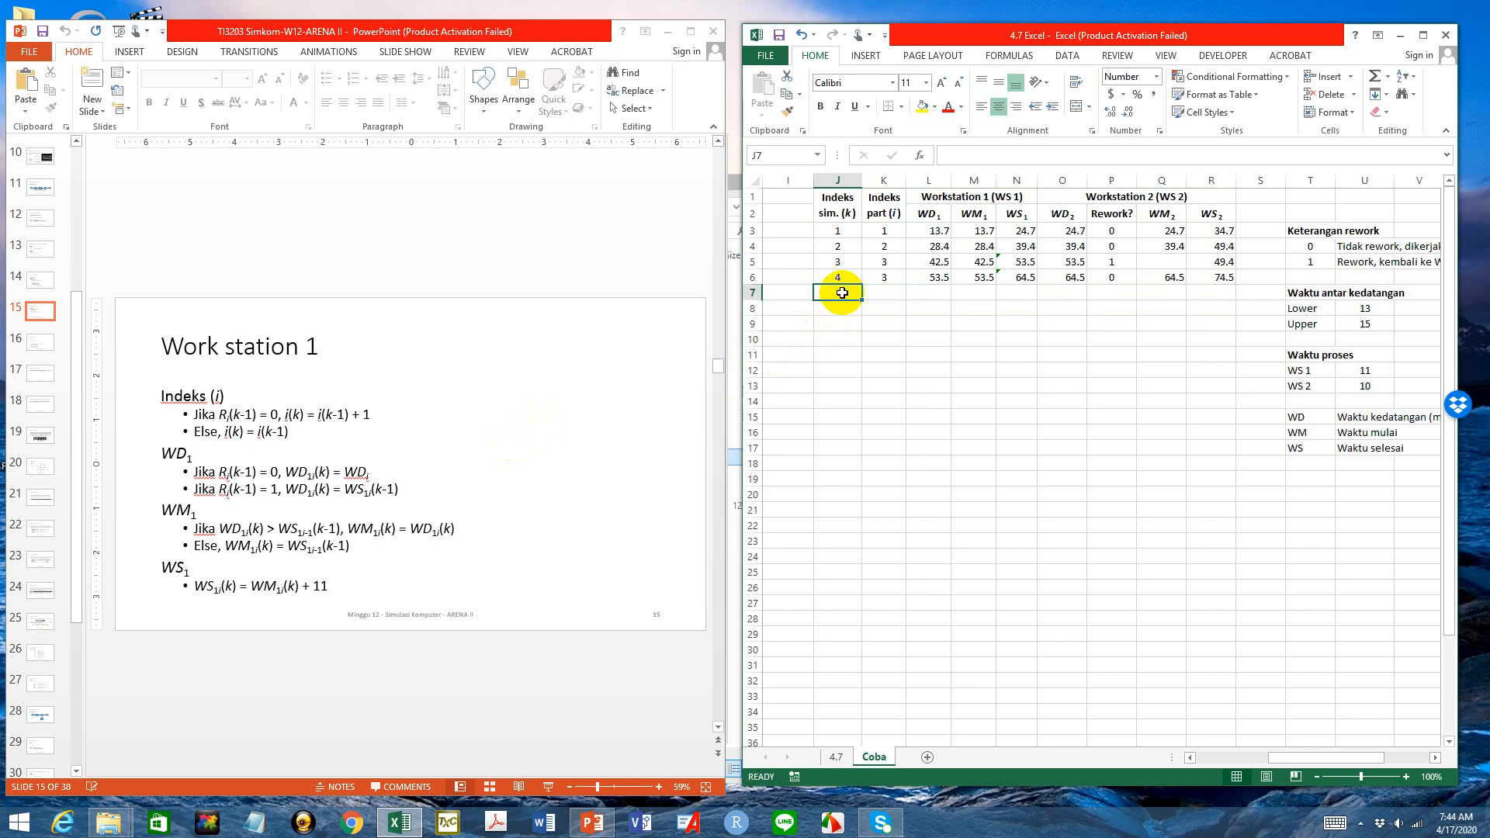
{"action": "type", "text": "="}
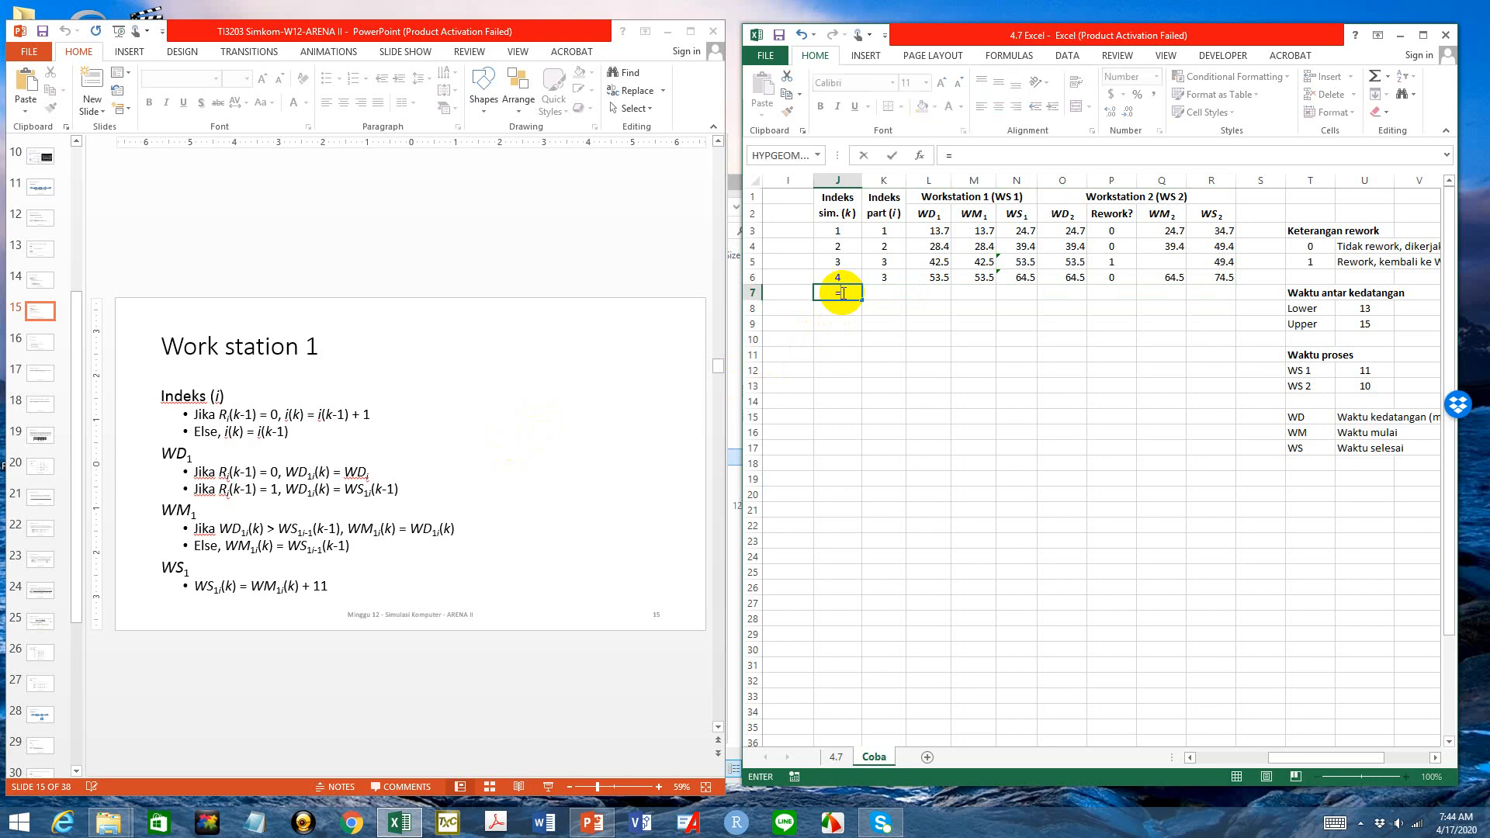
{"action": "key", "text": "Escape"}
Move the simulation row J6:R6 down to row 8, leaving row 6 free for general formulas
{"action": "left_click_drag", "start_coordinate": [854, 276], "coordinate": [1222, 295]}
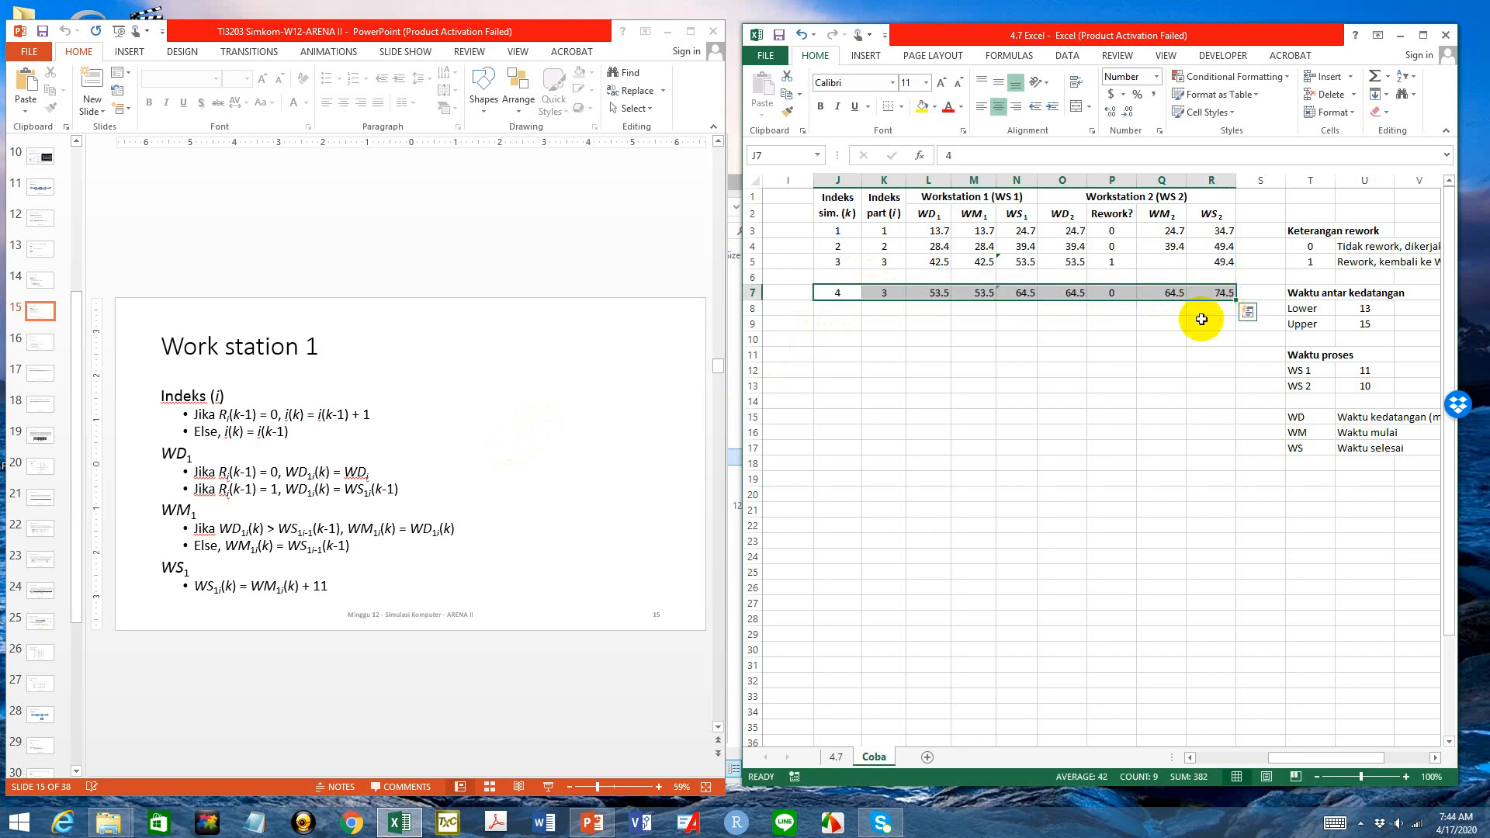
{"action": "left_click", "coordinate": [956, 356]}
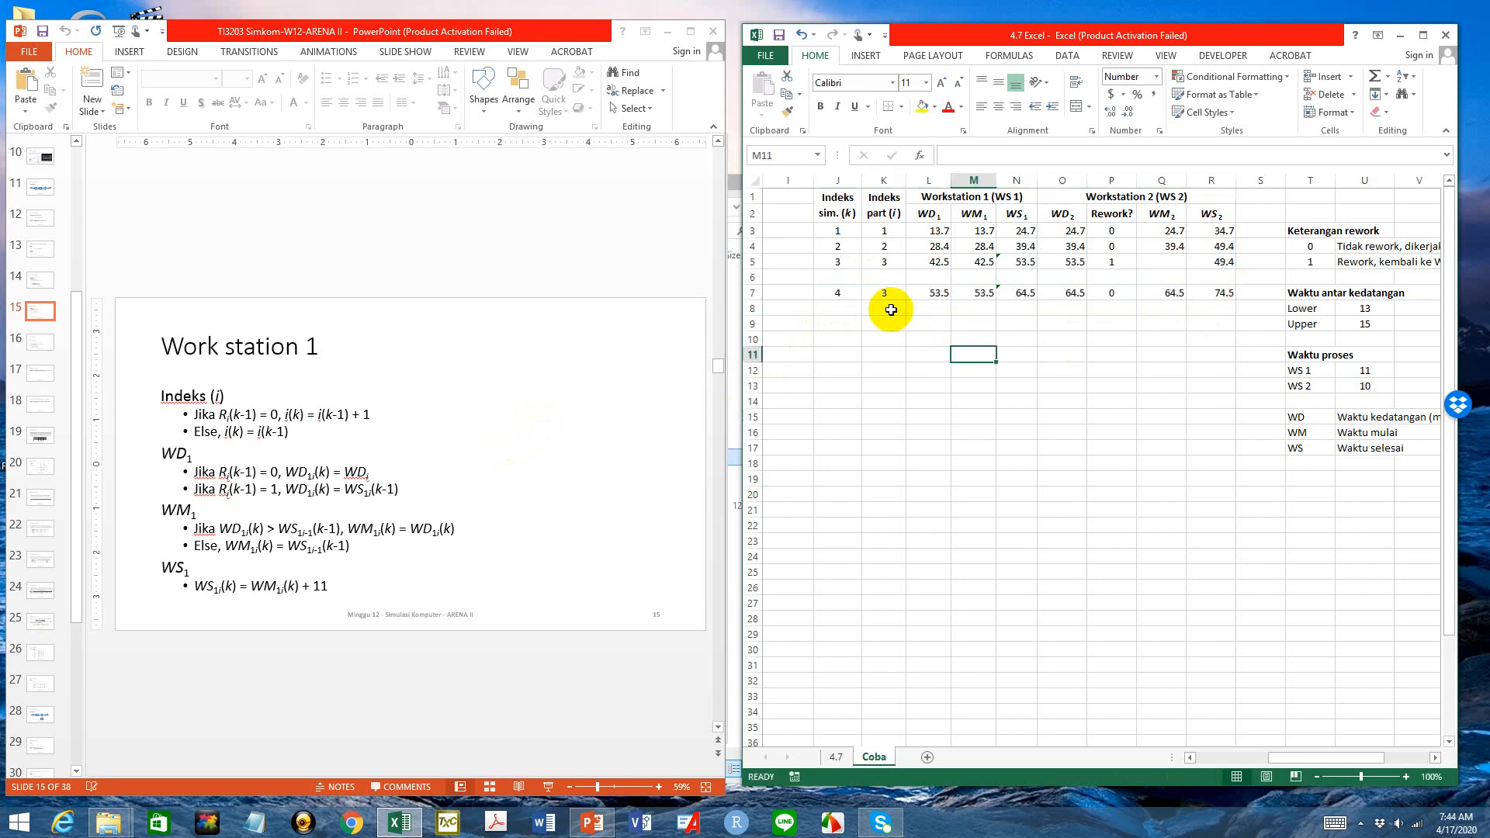
{"action": "left_click_drag", "start_coordinate": [848, 292], "coordinate": [1207, 311]}
Calculate the simulation index in J6 from the previous row with =J5+1
{"action": "left_click", "coordinate": [844, 277]}
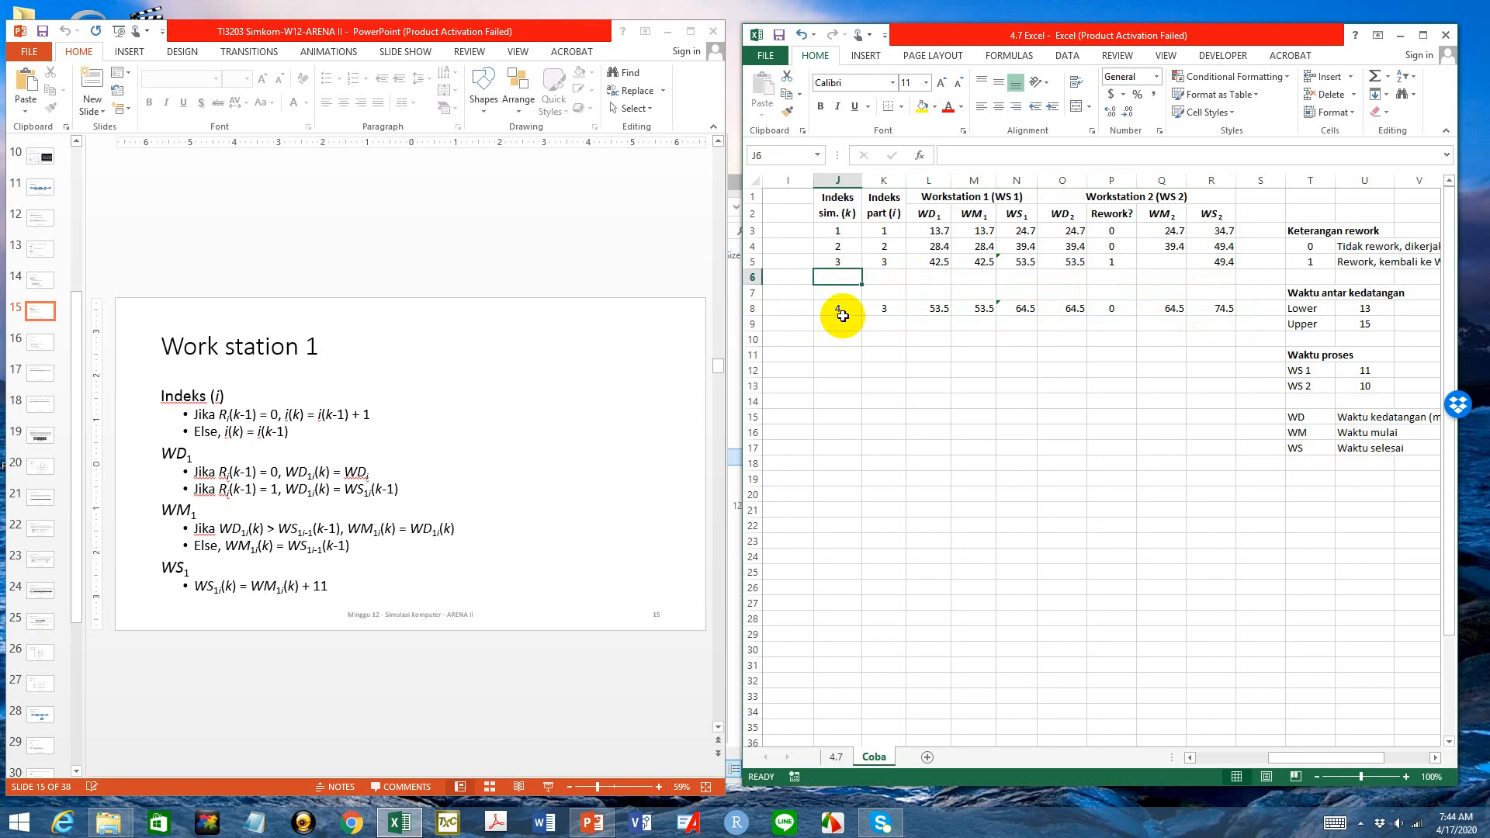
{"action": "type", "text": "="}
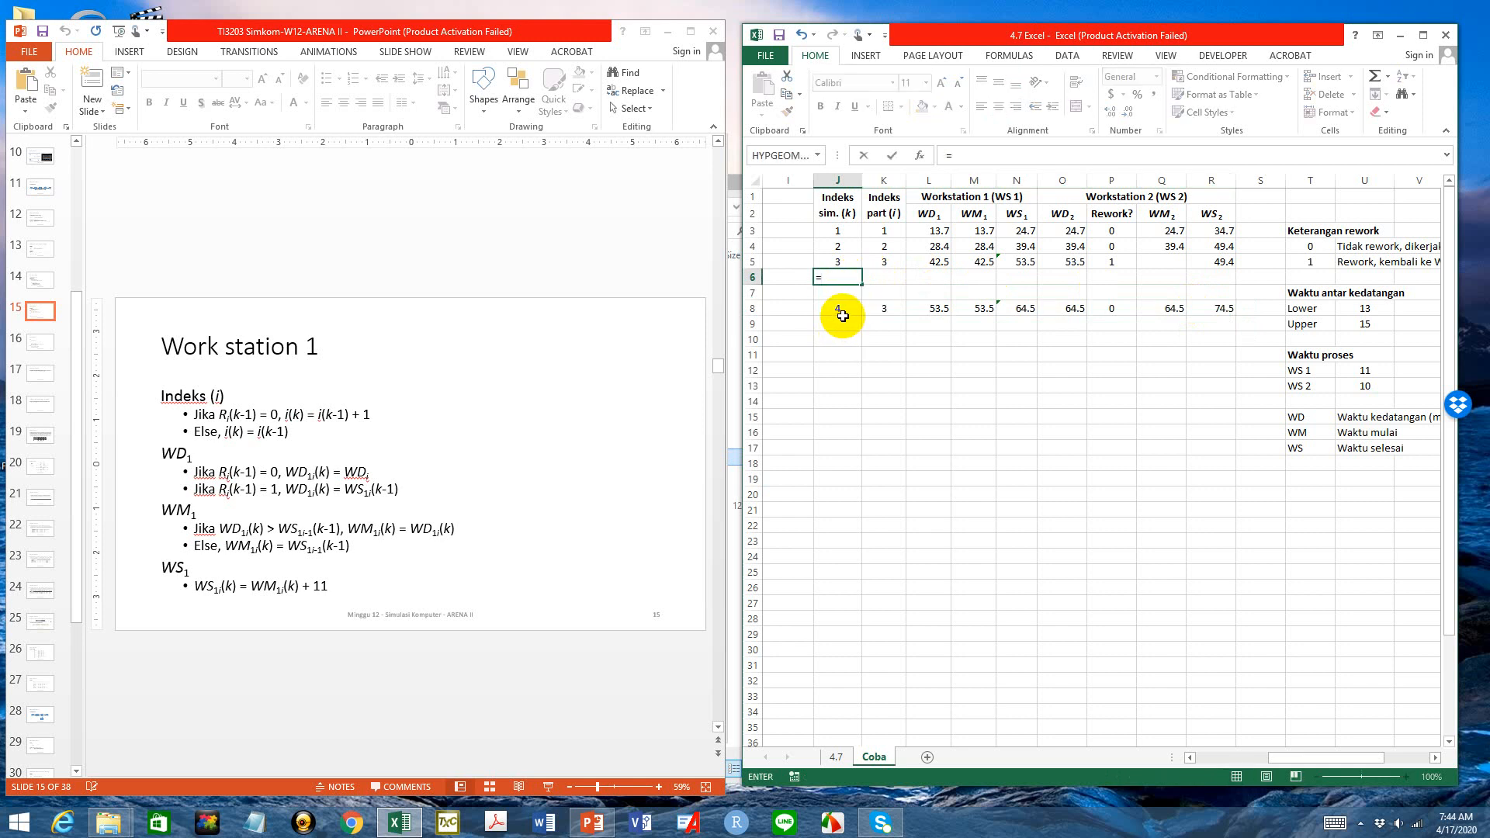
{"action": "left_click", "coordinate": [849, 262]}
{"action": "type", "text": "+"}
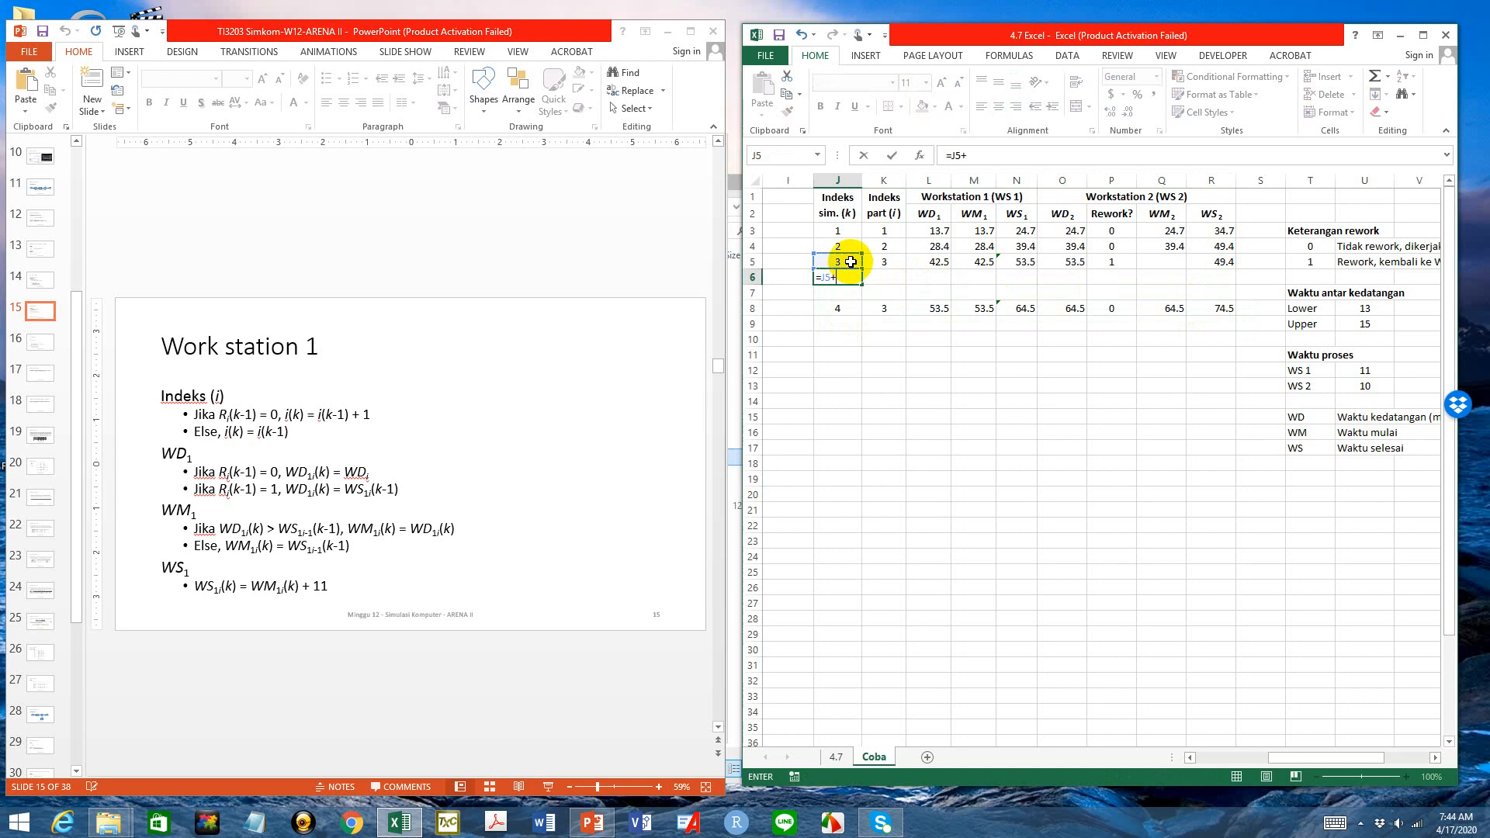
{"action": "type", "text": "1"}
{"action": "key", "text": "Return"}
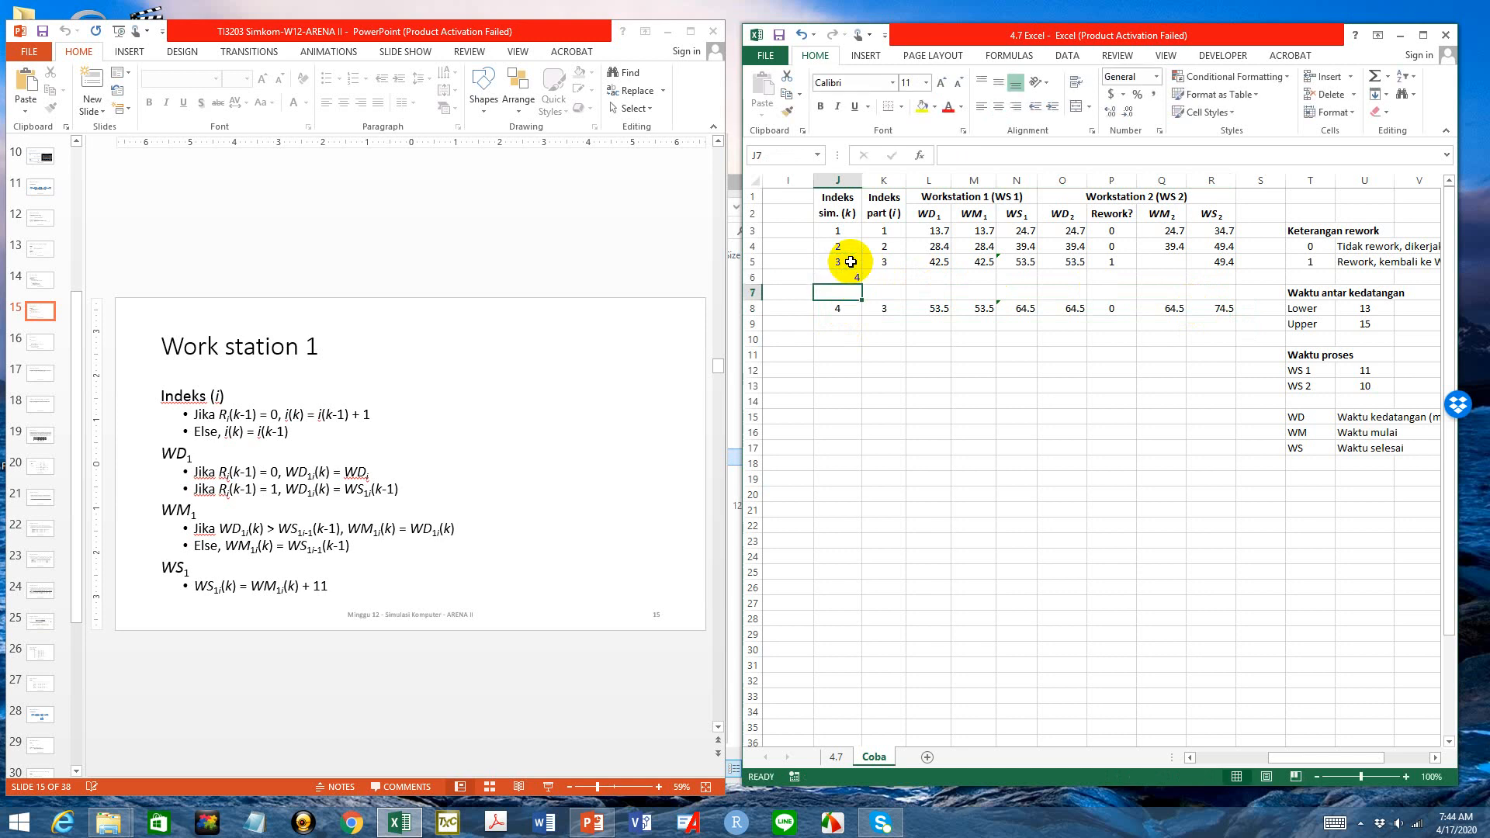
Copy the cell formatting of J5:R5 onto row 6 with Format Painter
{"action": "left_click", "coordinate": [851, 261]}
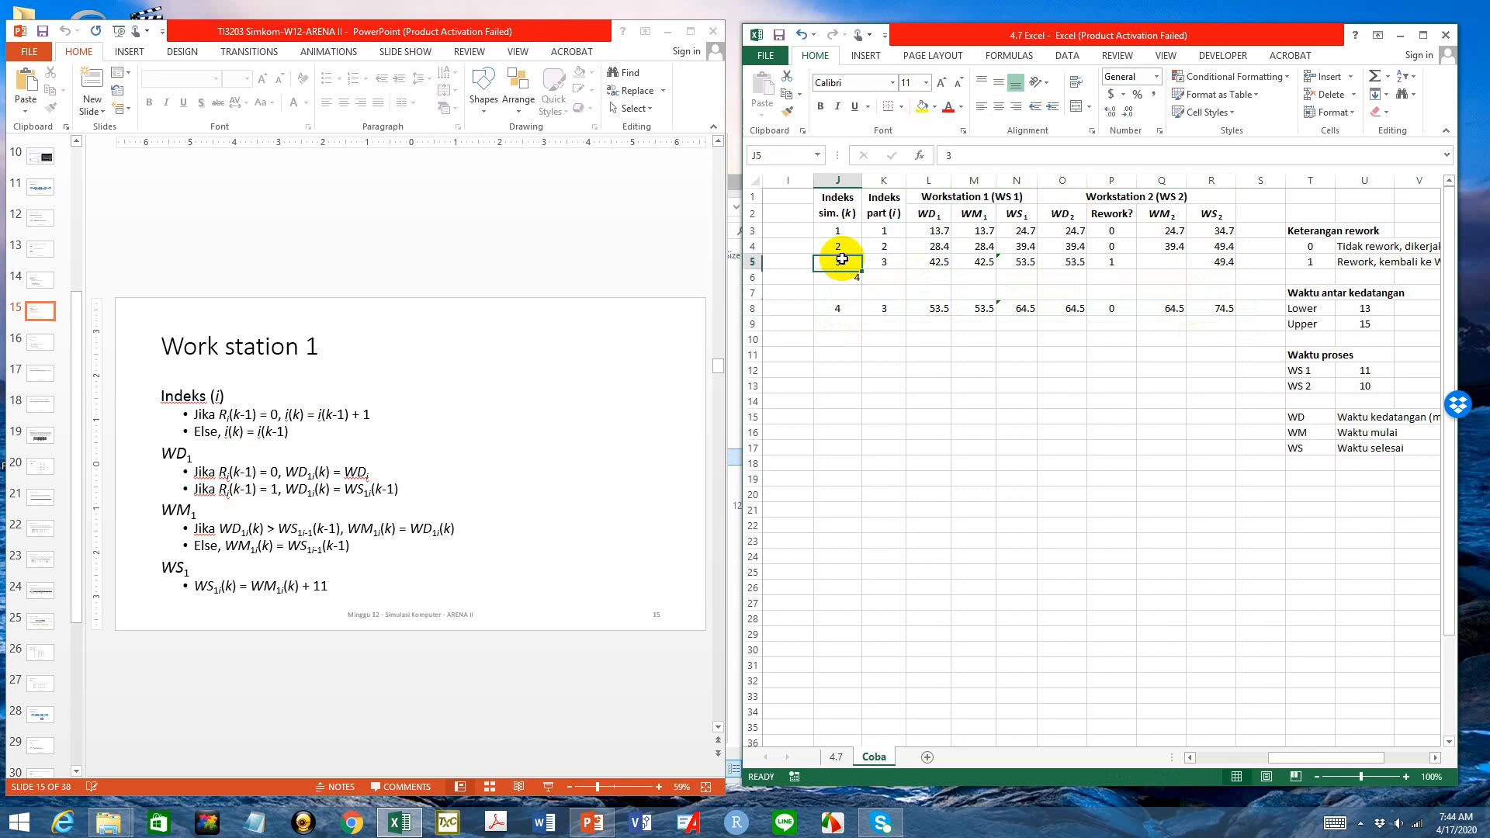
{"action": "left_click_drag", "start_coordinate": [850, 262], "coordinate": [1223, 264]}
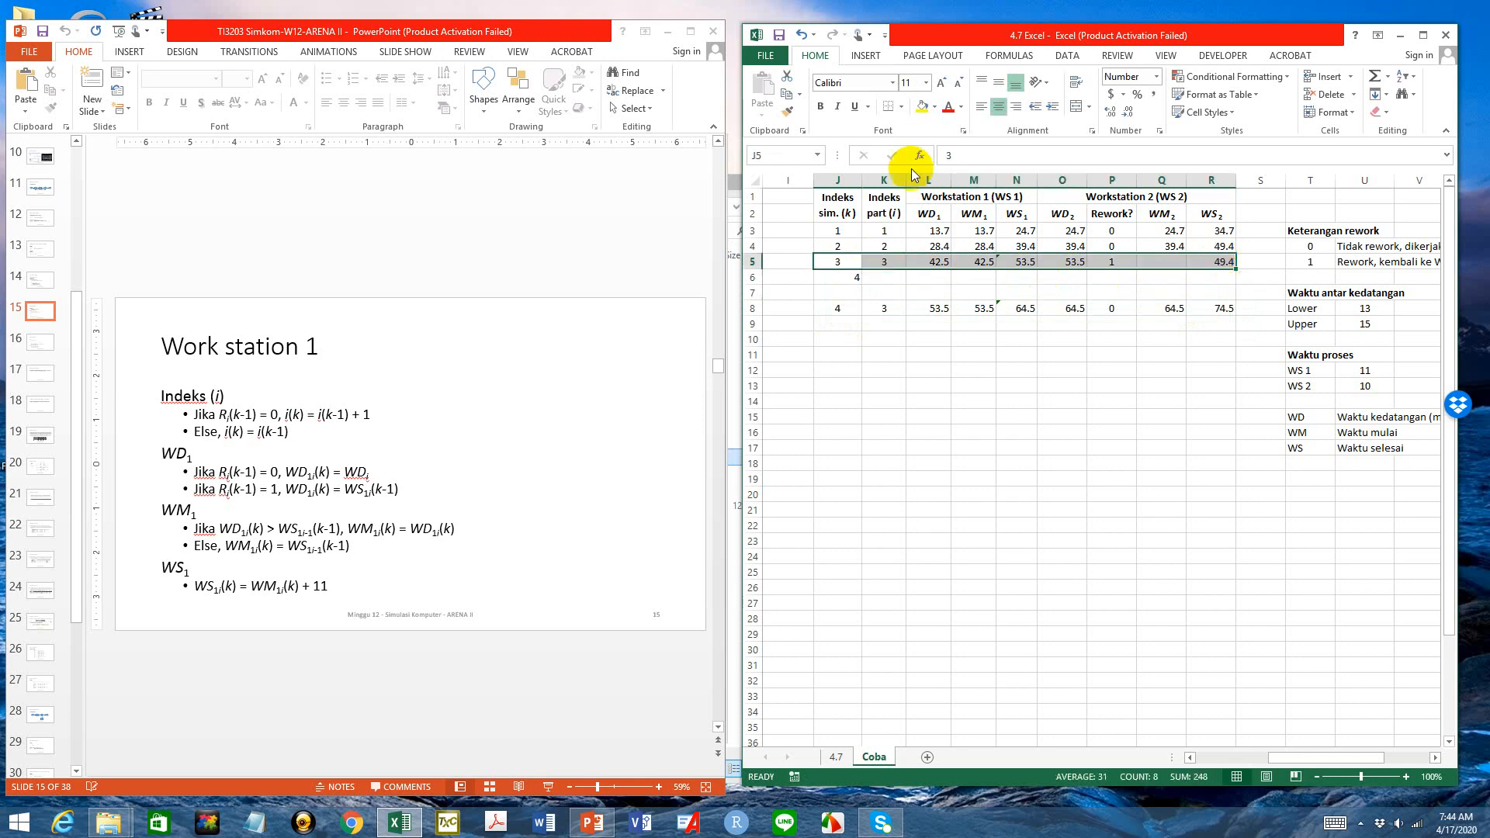
{"action": "left_click", "coordinate": [792, 114]}
{"action": "left_click_drag", "start_coordinate": [841, 278], "coordinate": [1207, 294]}
Calculate the part index in K6 from the previous row's rework status with =IF(P5=0,K5+1,K5)
{"action": "left_click", "coordinate": [892, 276]}
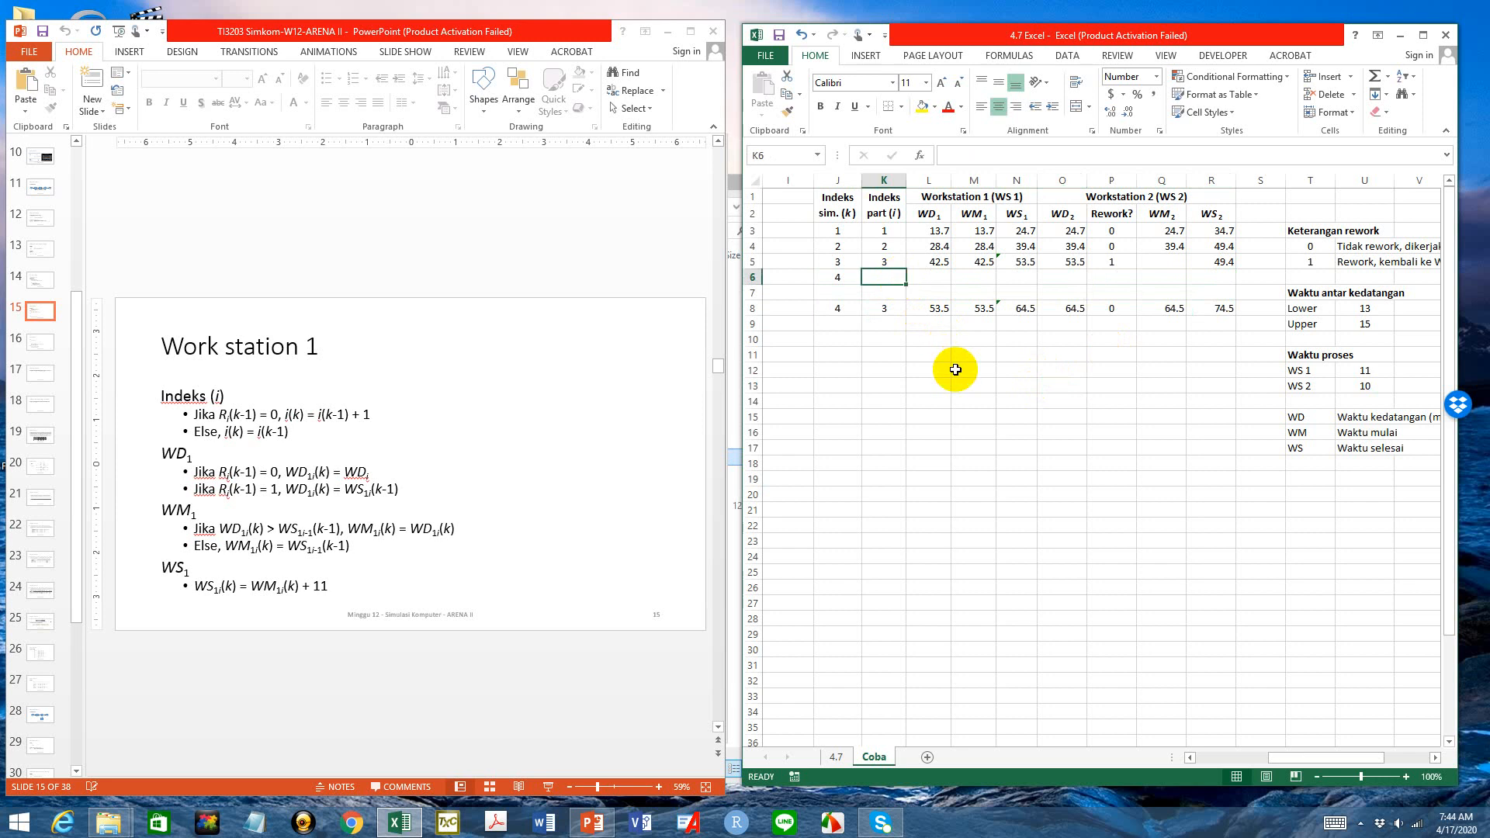
{"action": "left_click", "coordinate": [881, 306]}
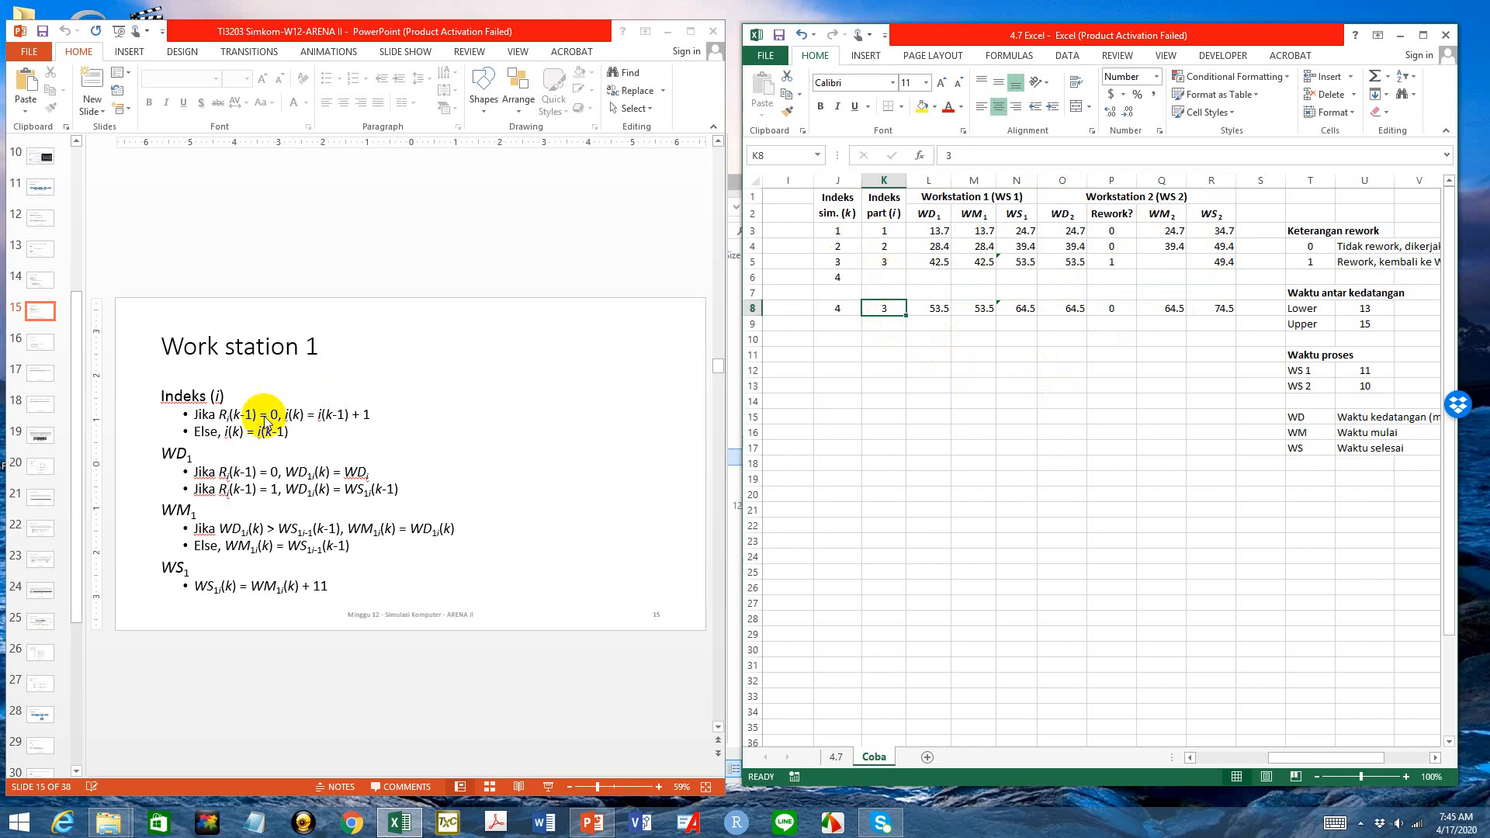
{"action": "left_click", "coordinate": [887, 277]}
{"action": "type", "text": "="}
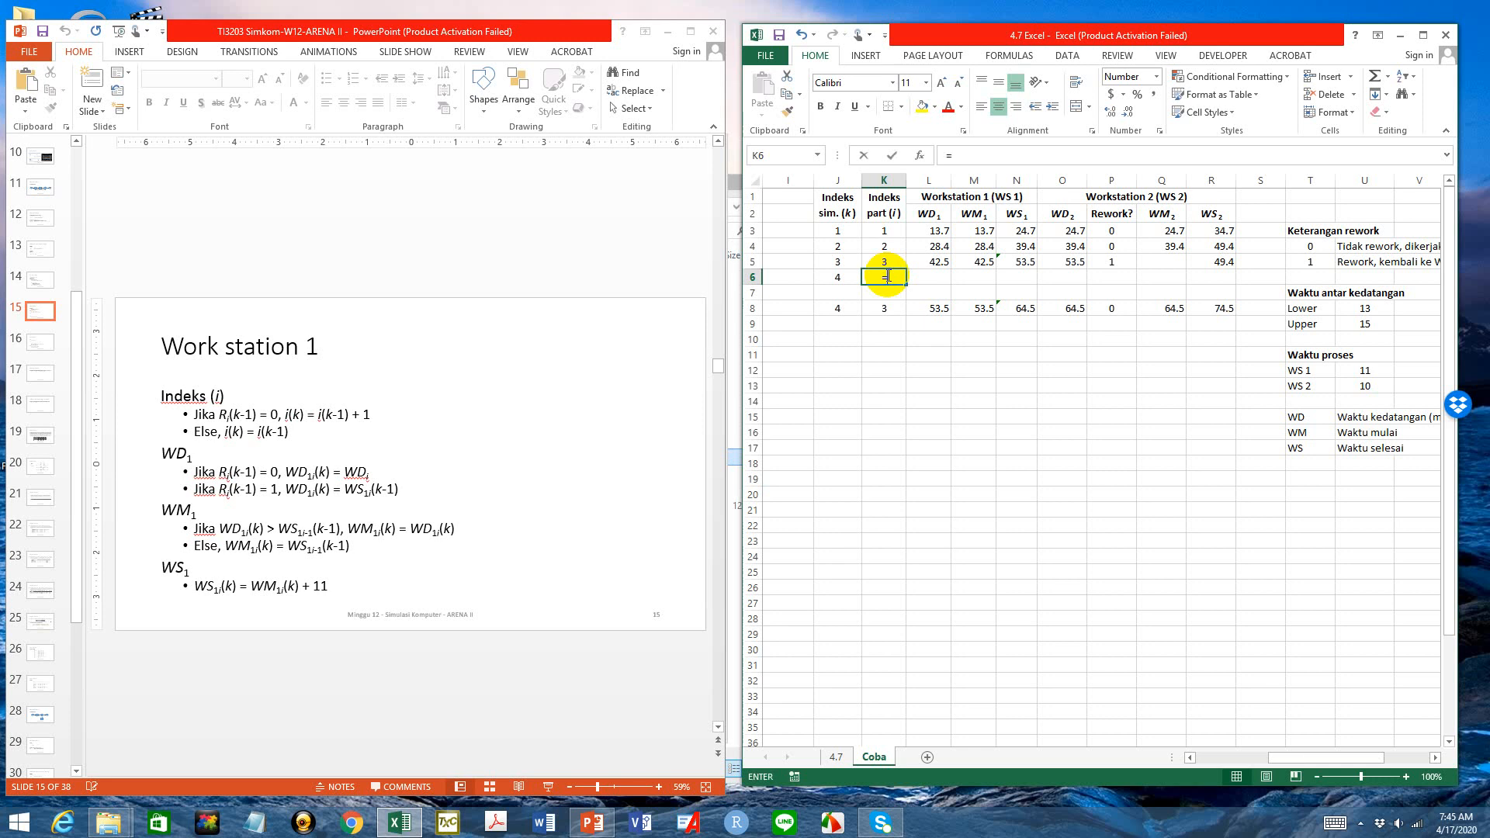
{"action": "type", "text": "IF("}
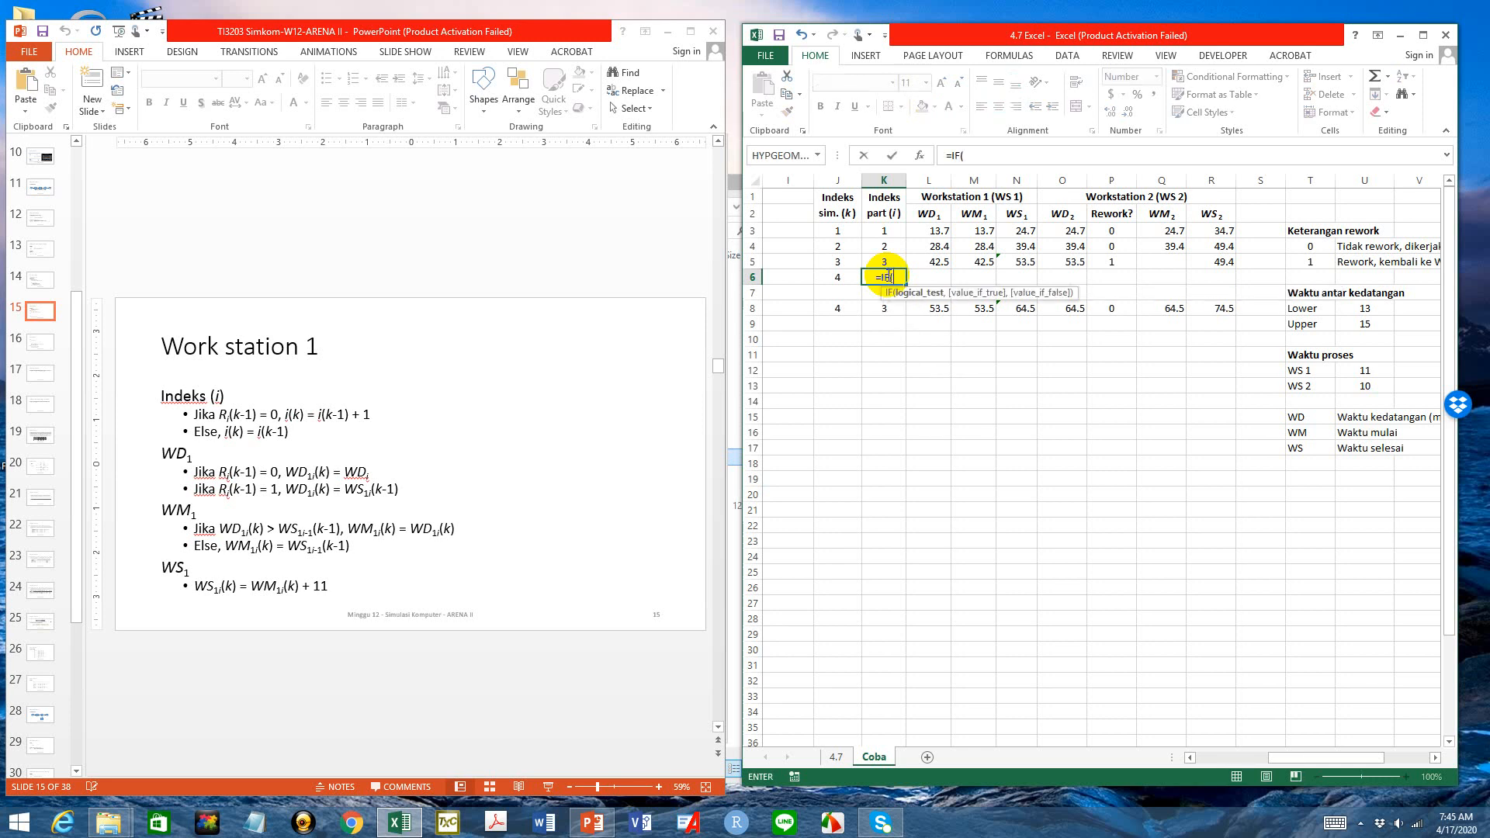
{"action": "left_click", "coordinate": [1113, 262]}
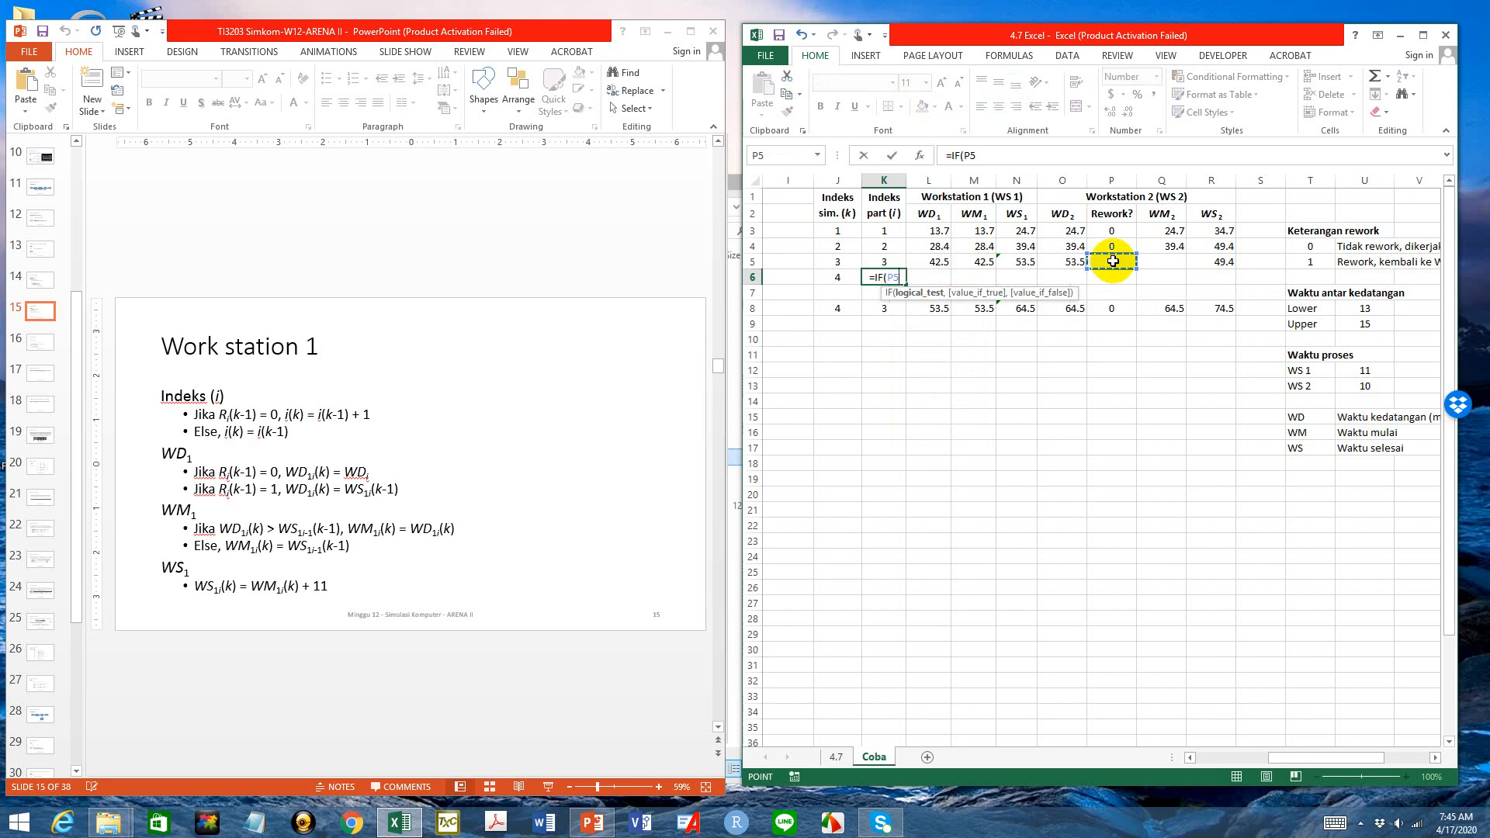
{"action": "type", "text": "=0"}
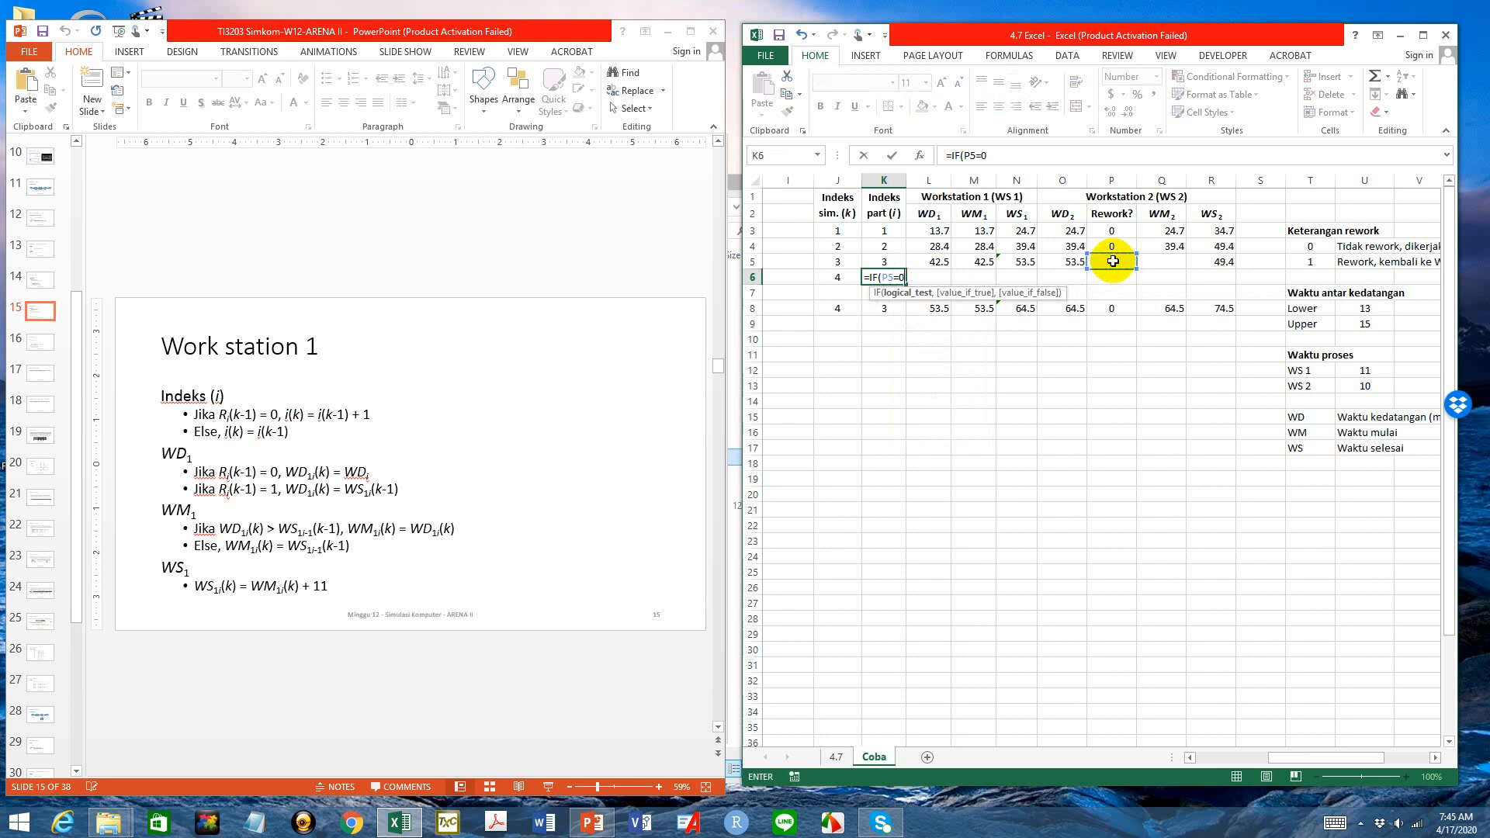
{"action": "type", "text": ","}
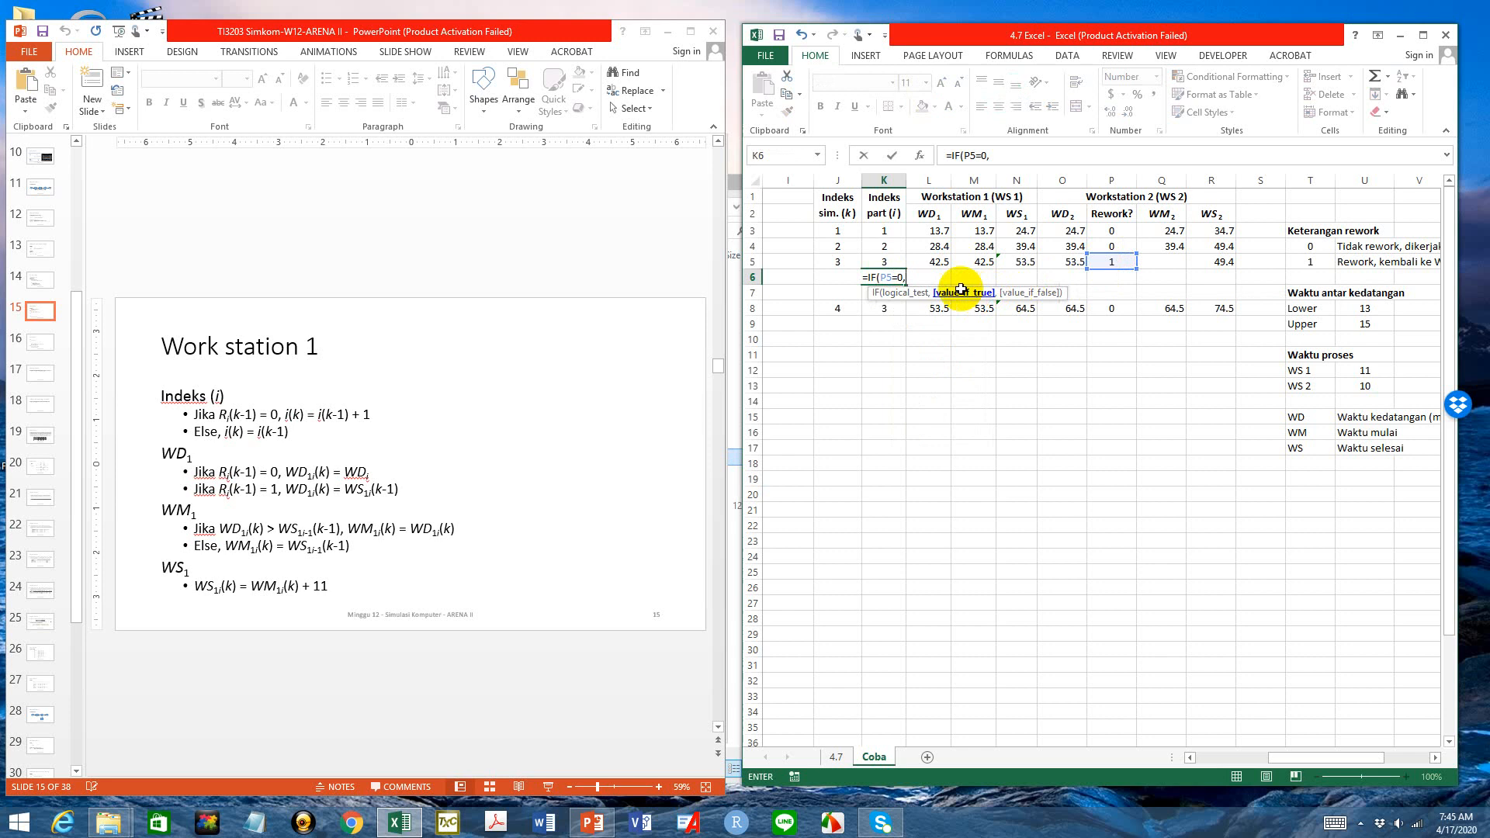
{"action": "left_click", "coordinate": [891, 261]}
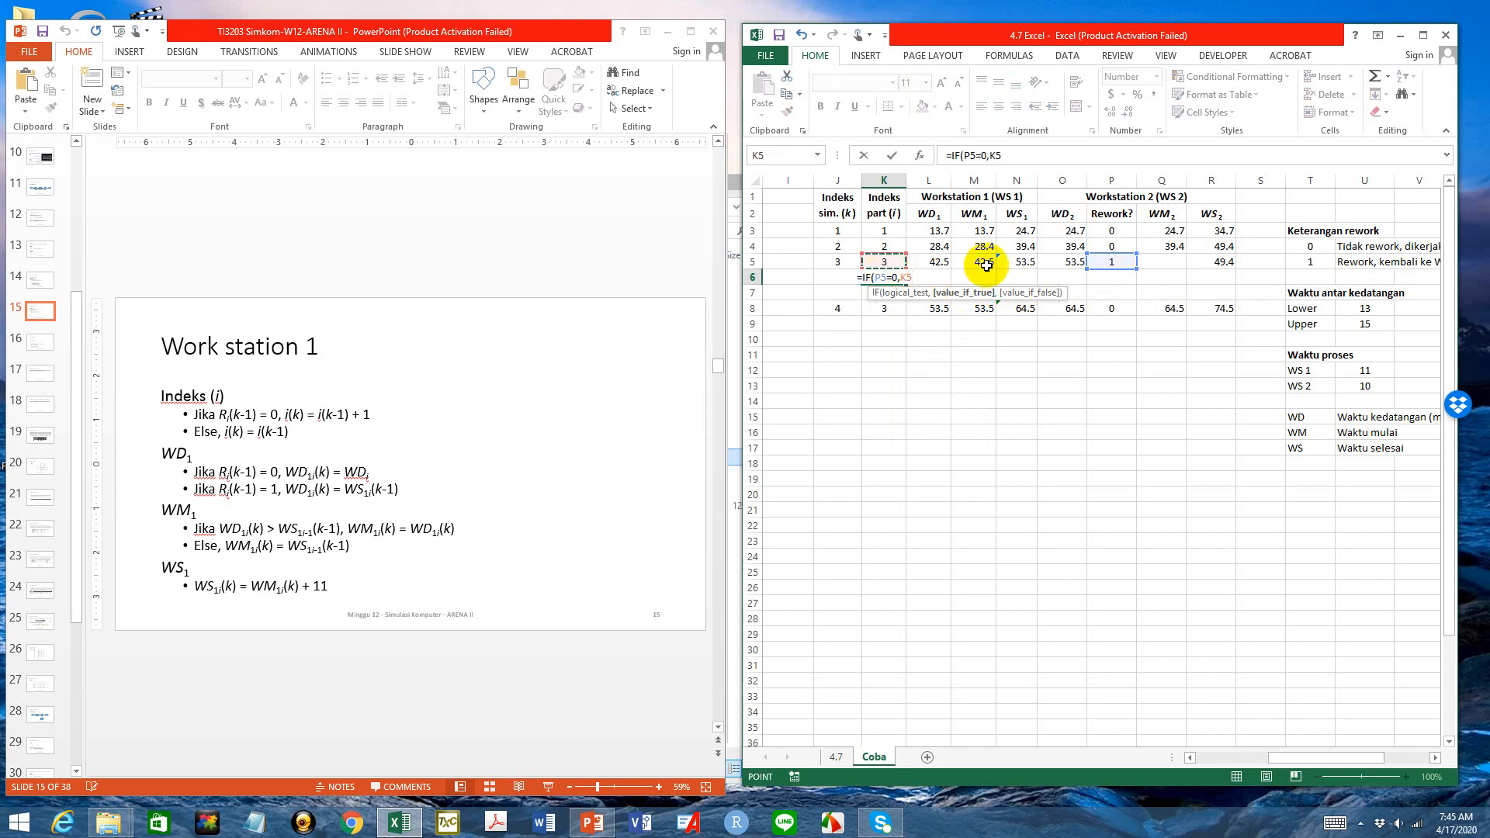
{"action": "type", "text": "+1,"}
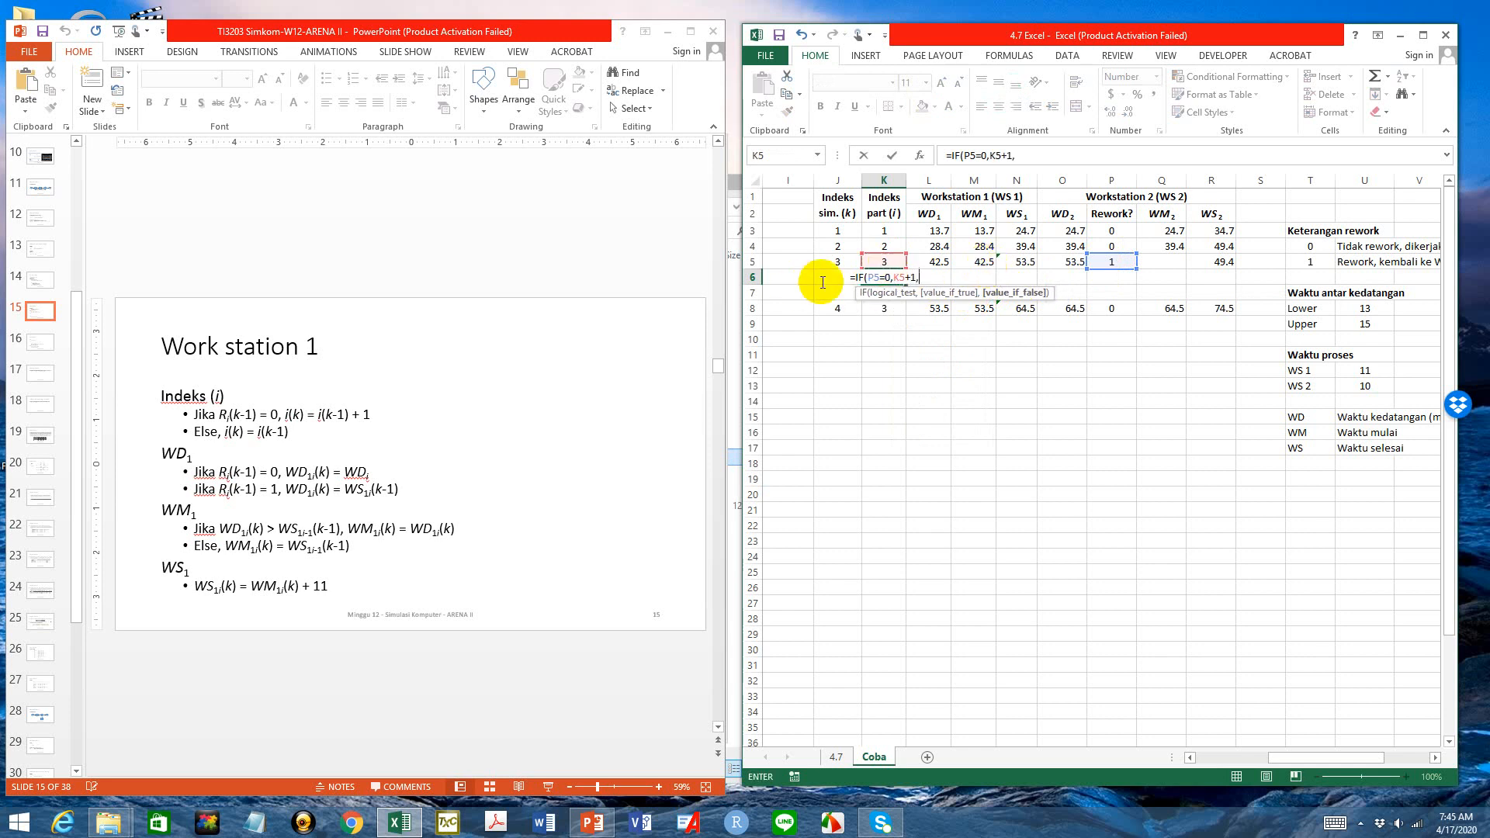
{"action": "left_click", "coordinate": [889, 260]}
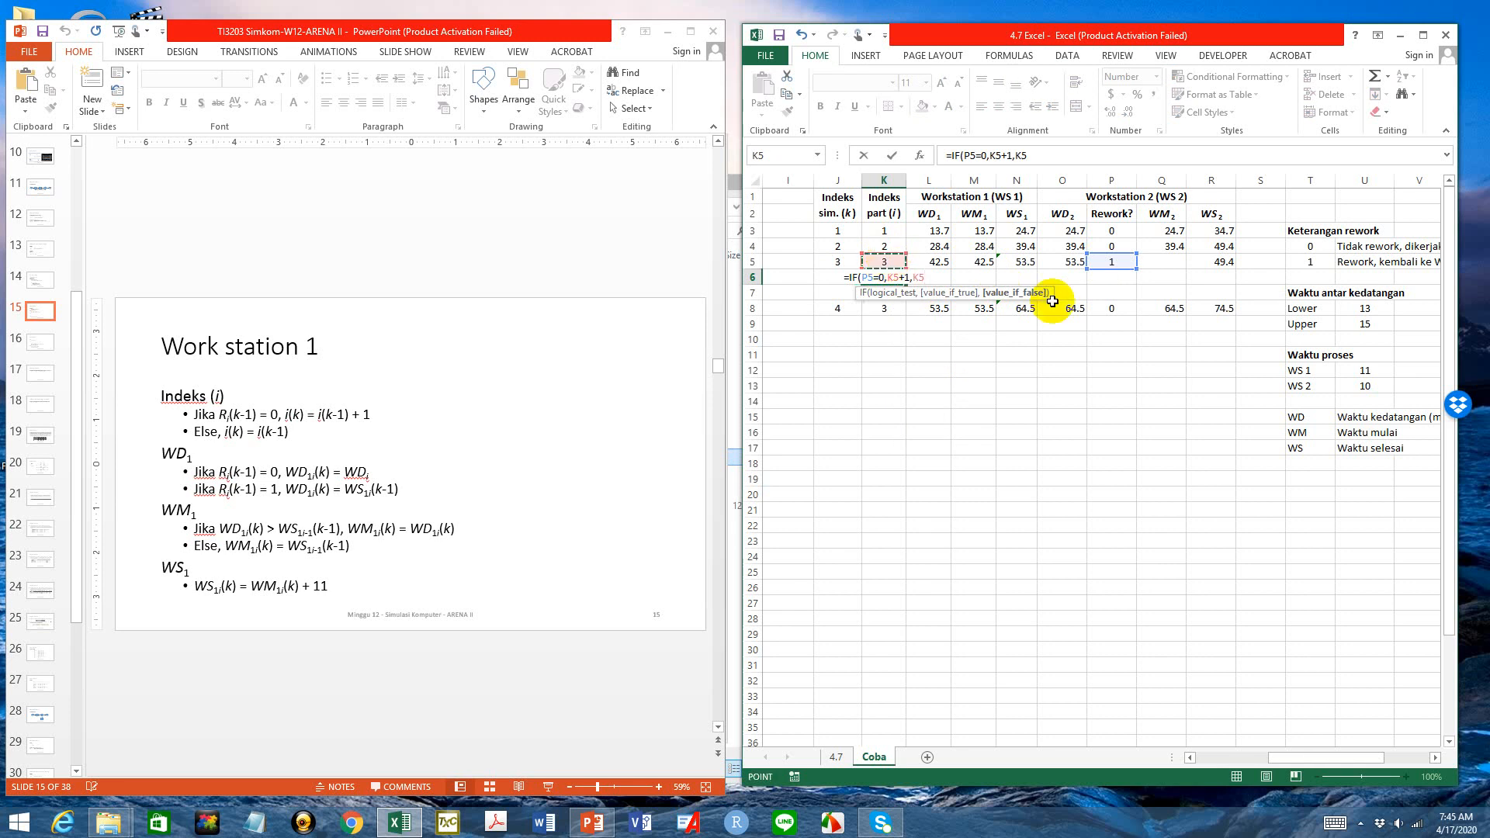
{"action": "key", "text": "Return"}
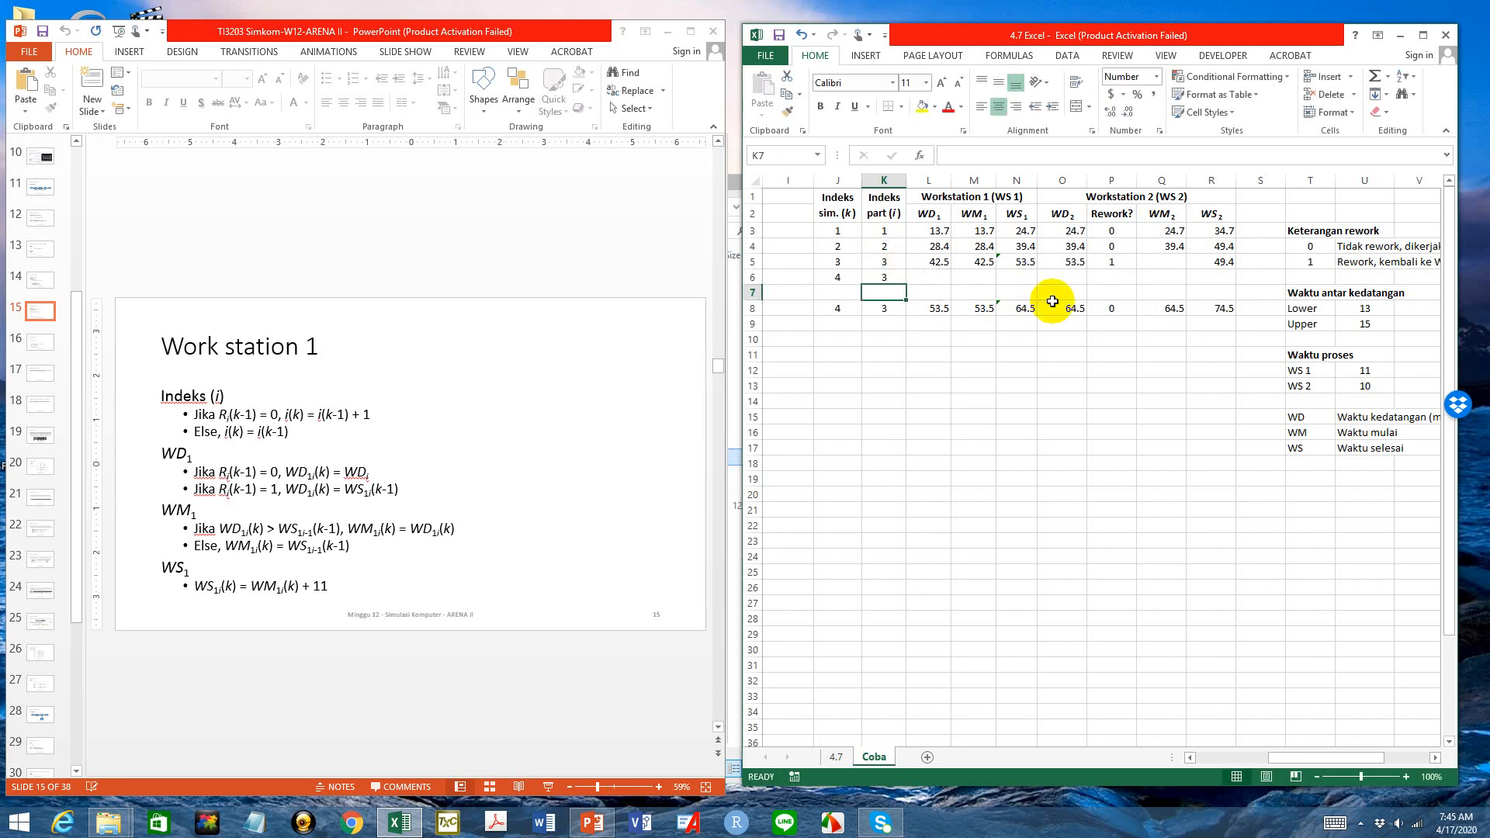
{"action": "left_click", "coordinate": [888, 278]}
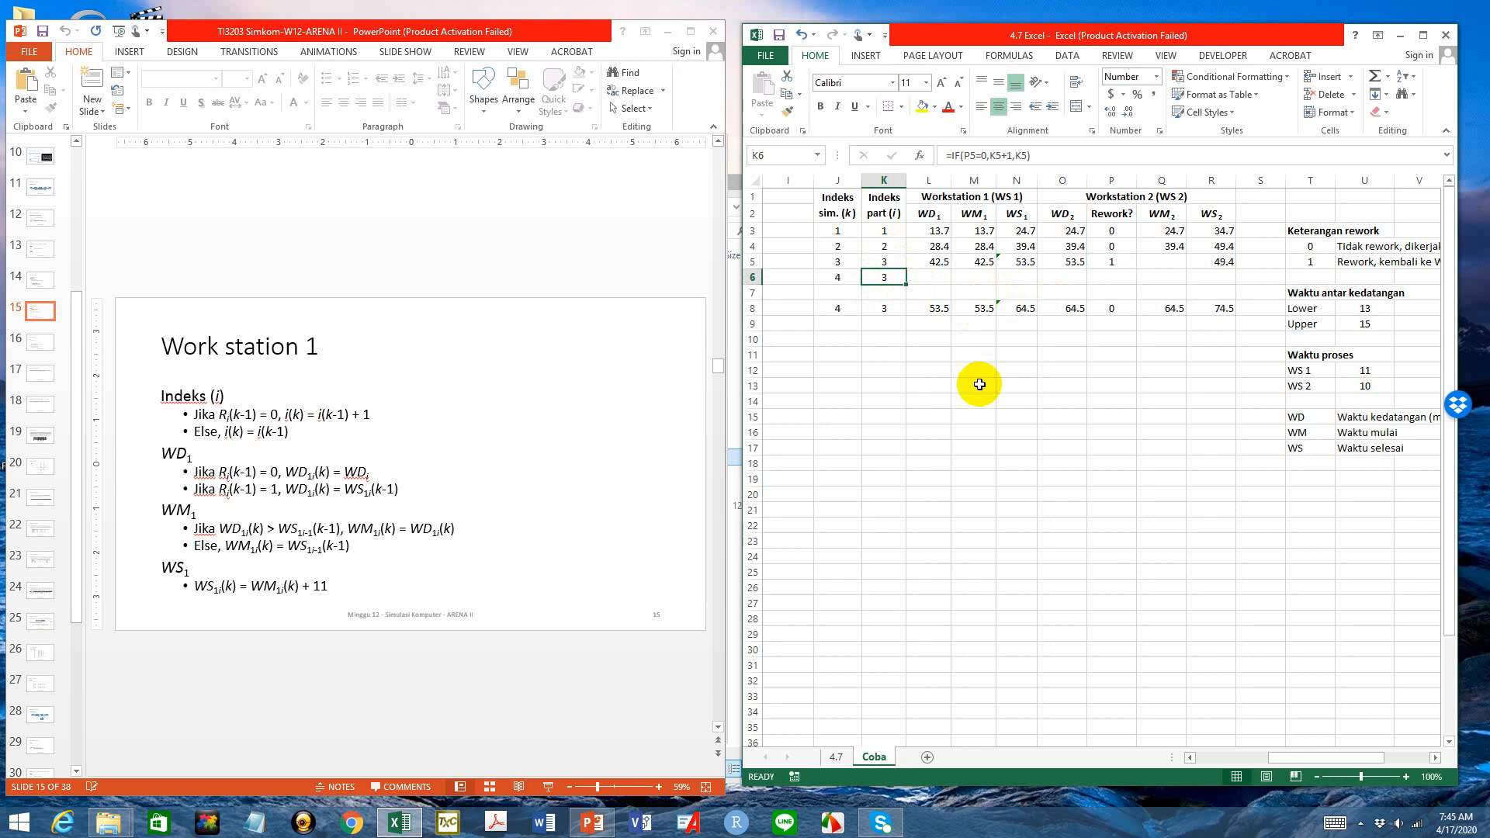
Begin the WD1 arrival time formula in L6 with an IF that returns N5 when the rework status P5=1
{"action": "left_click", "coordinate": [939, 276]}
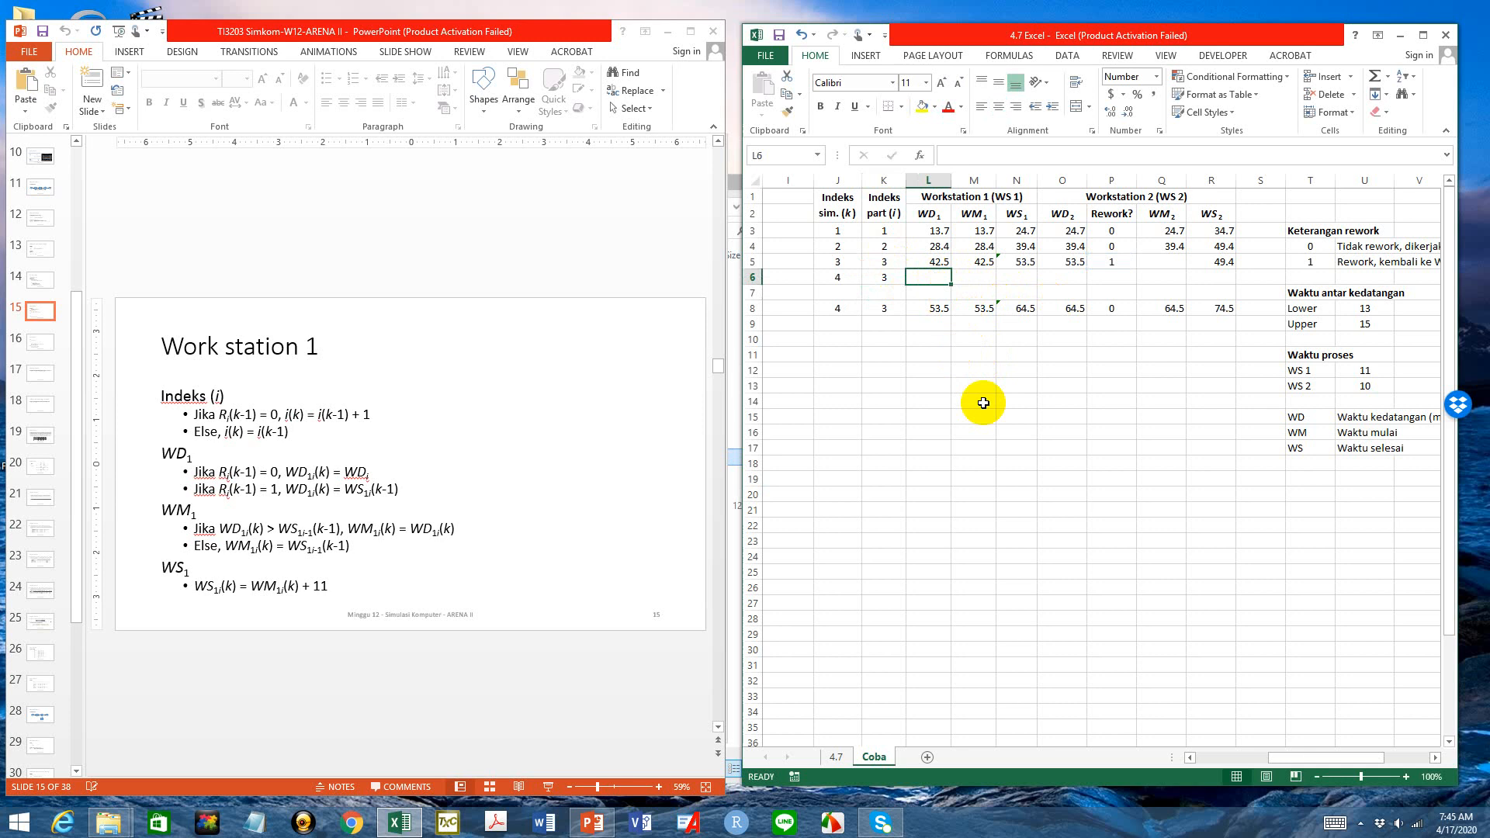
{"action": "type", "text": "="}
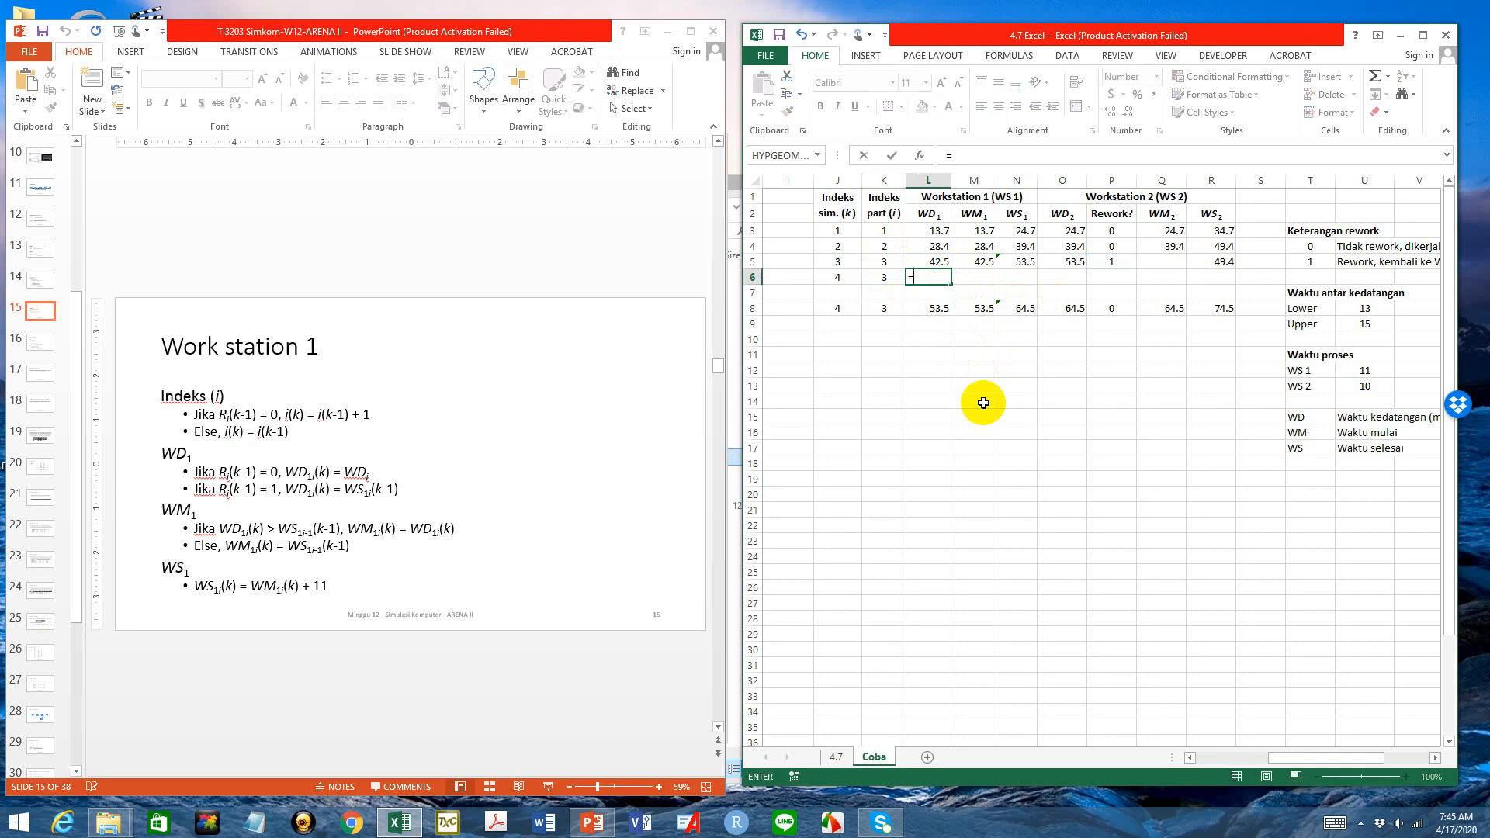
{"action": "type", "text": "if"}
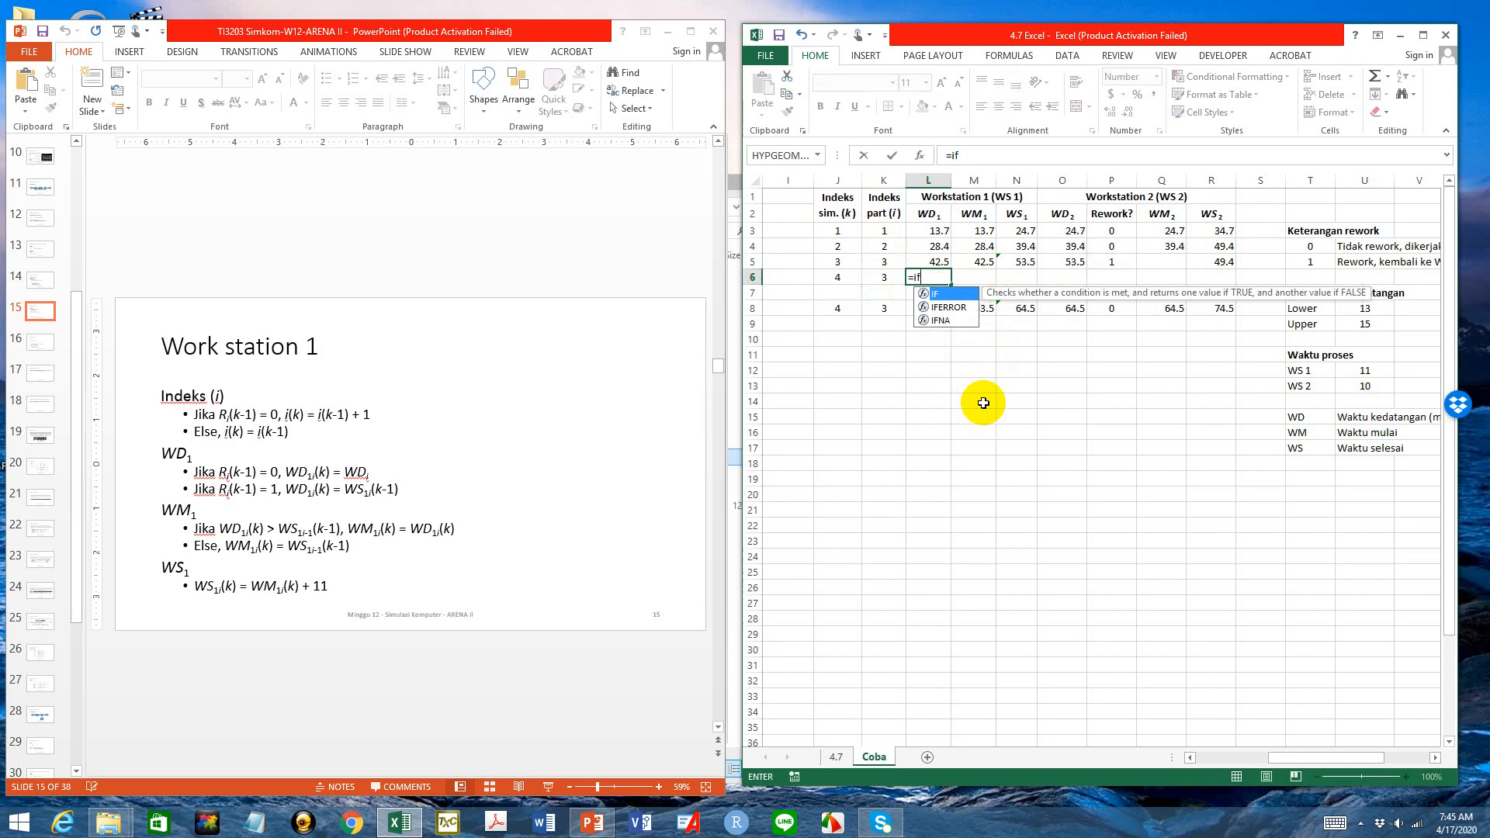
{"action": "key", "text": "Tab"}
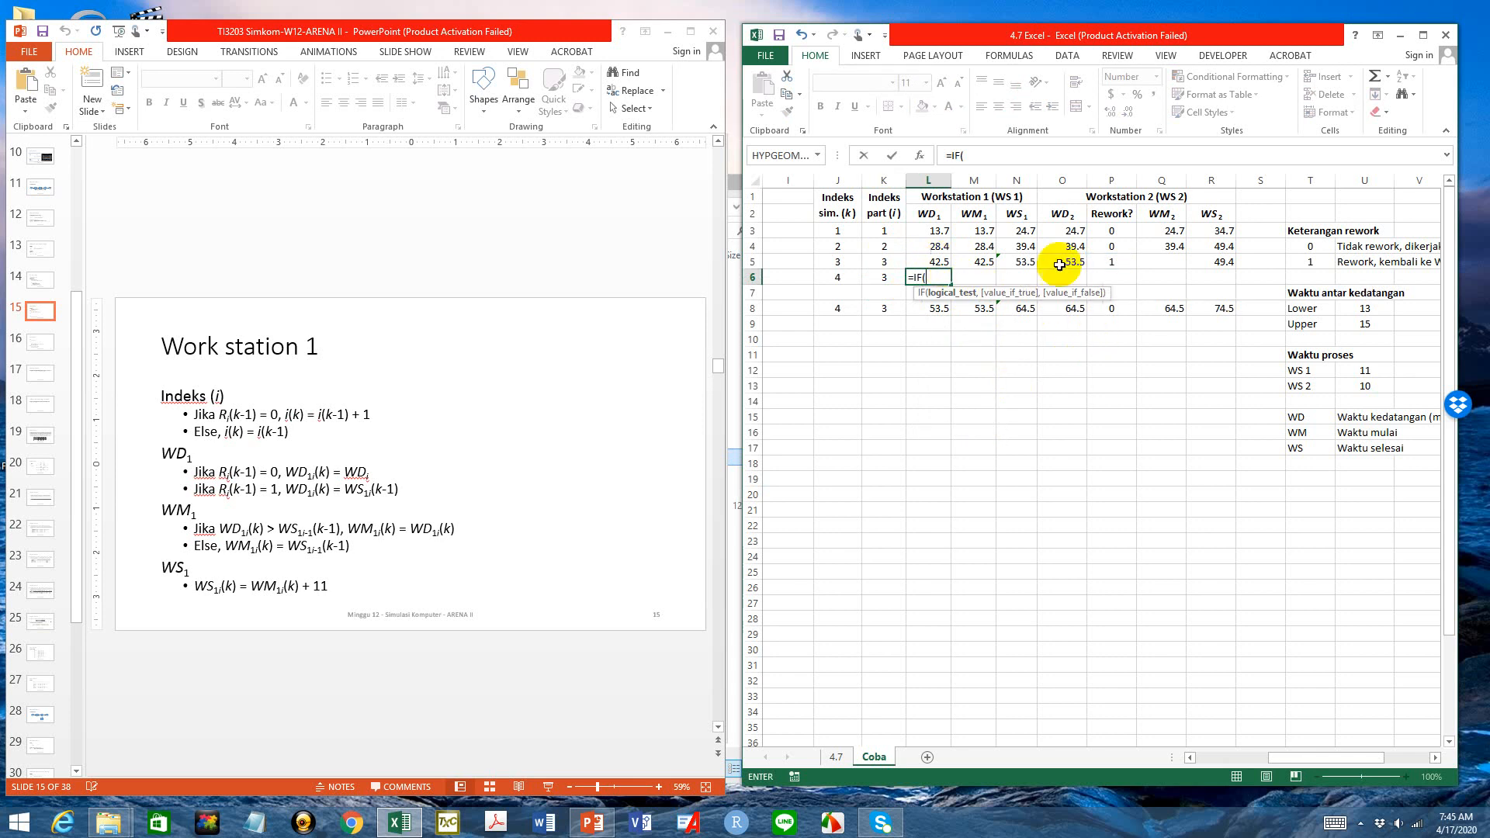
{"action": "left_click", "coordinate": [1112, 264]}
{"action": "type", "text": "="}
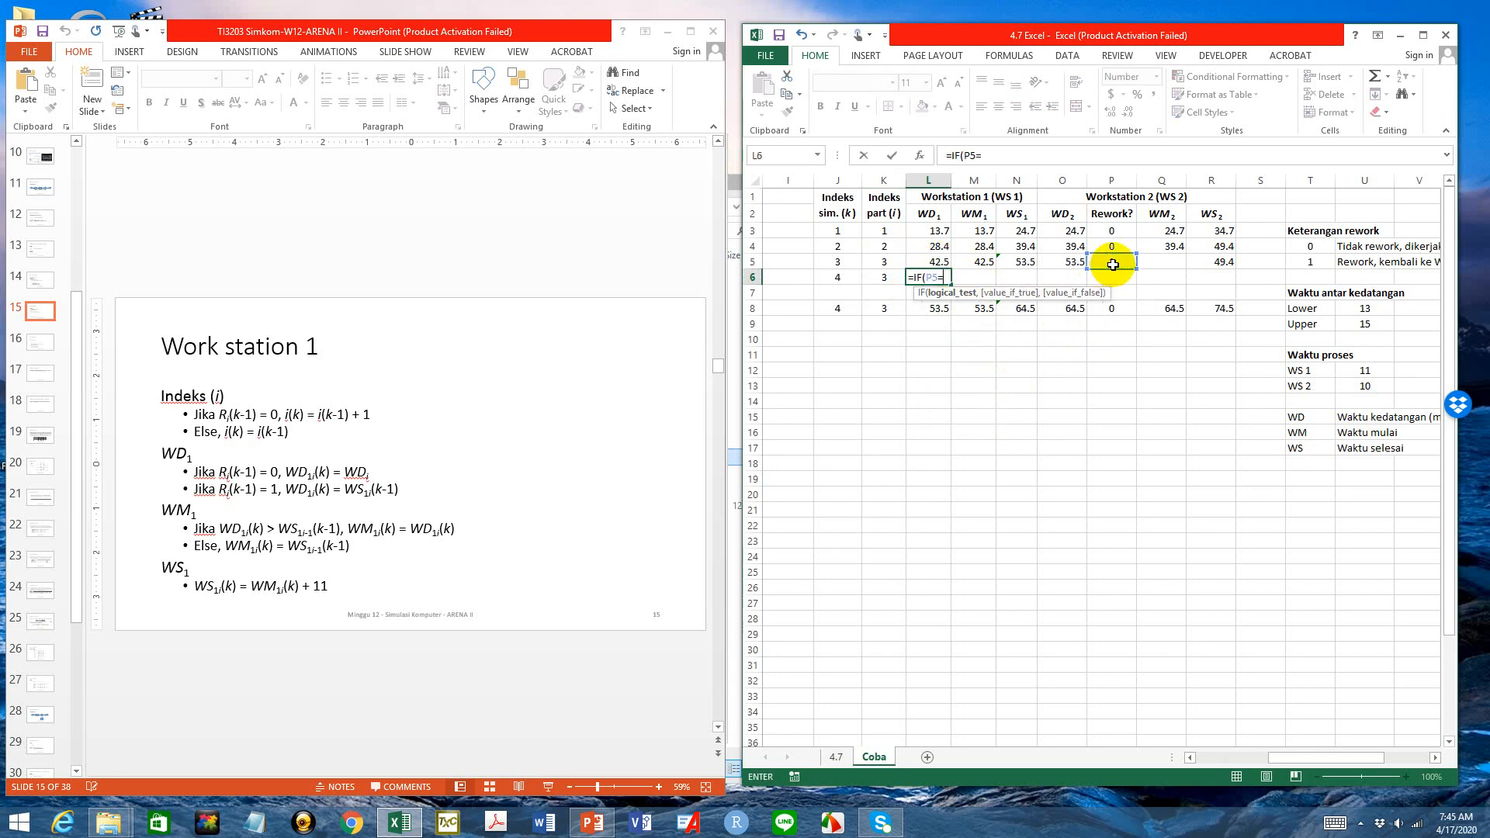
{"action": "type", "text": "1,"}
{"action": "left_click", "coordinate": [1024, 261]}
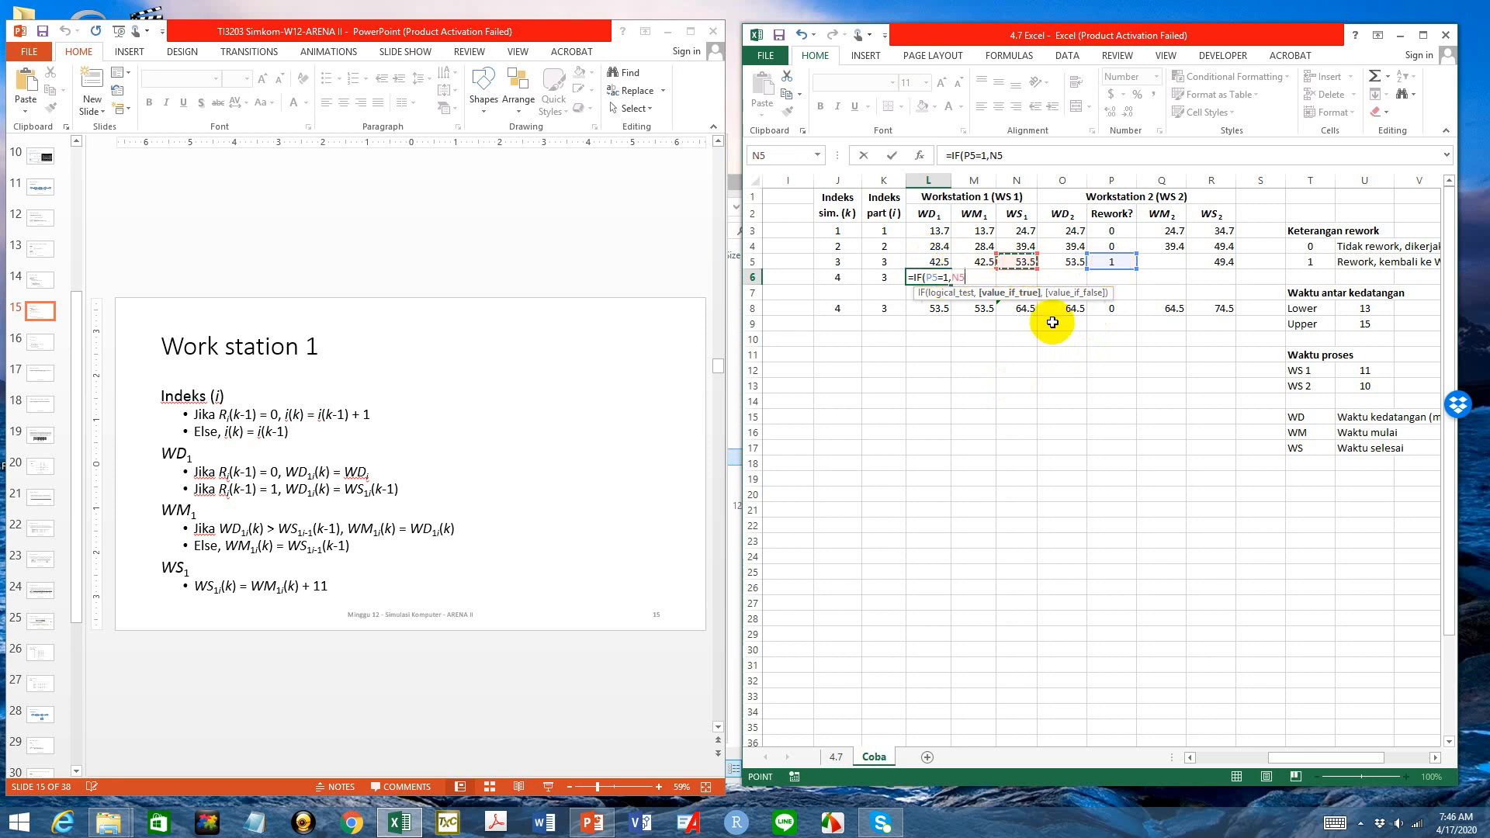
{"action": "type", "text": ","}
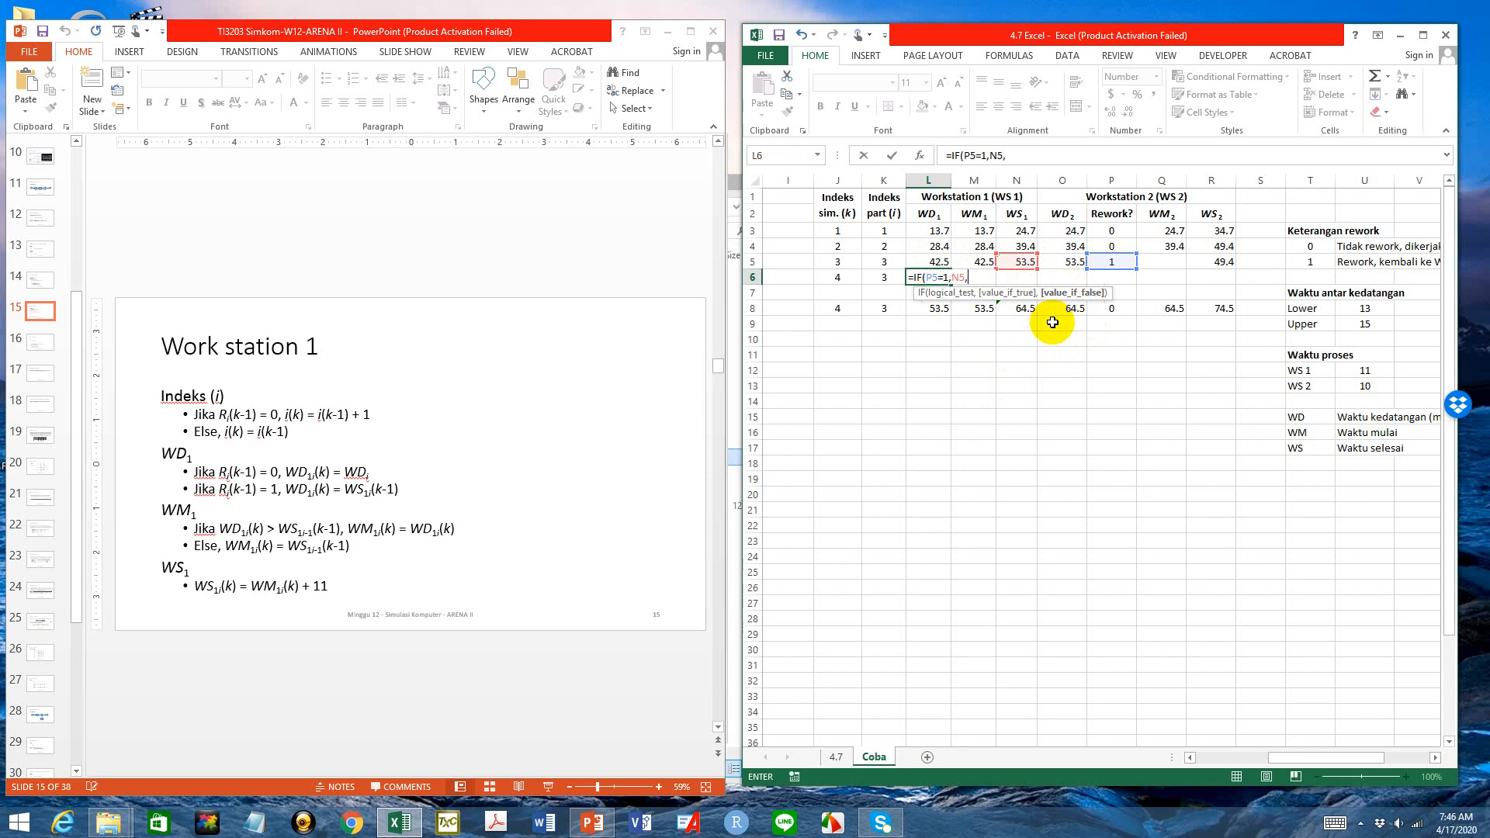
Complete the L6 formula's false case with VLOOKUP(K6,$F$3:$H$27,3,TRUE) to fetch the part's arrival time
{"action": "type", "text": "vloo"}
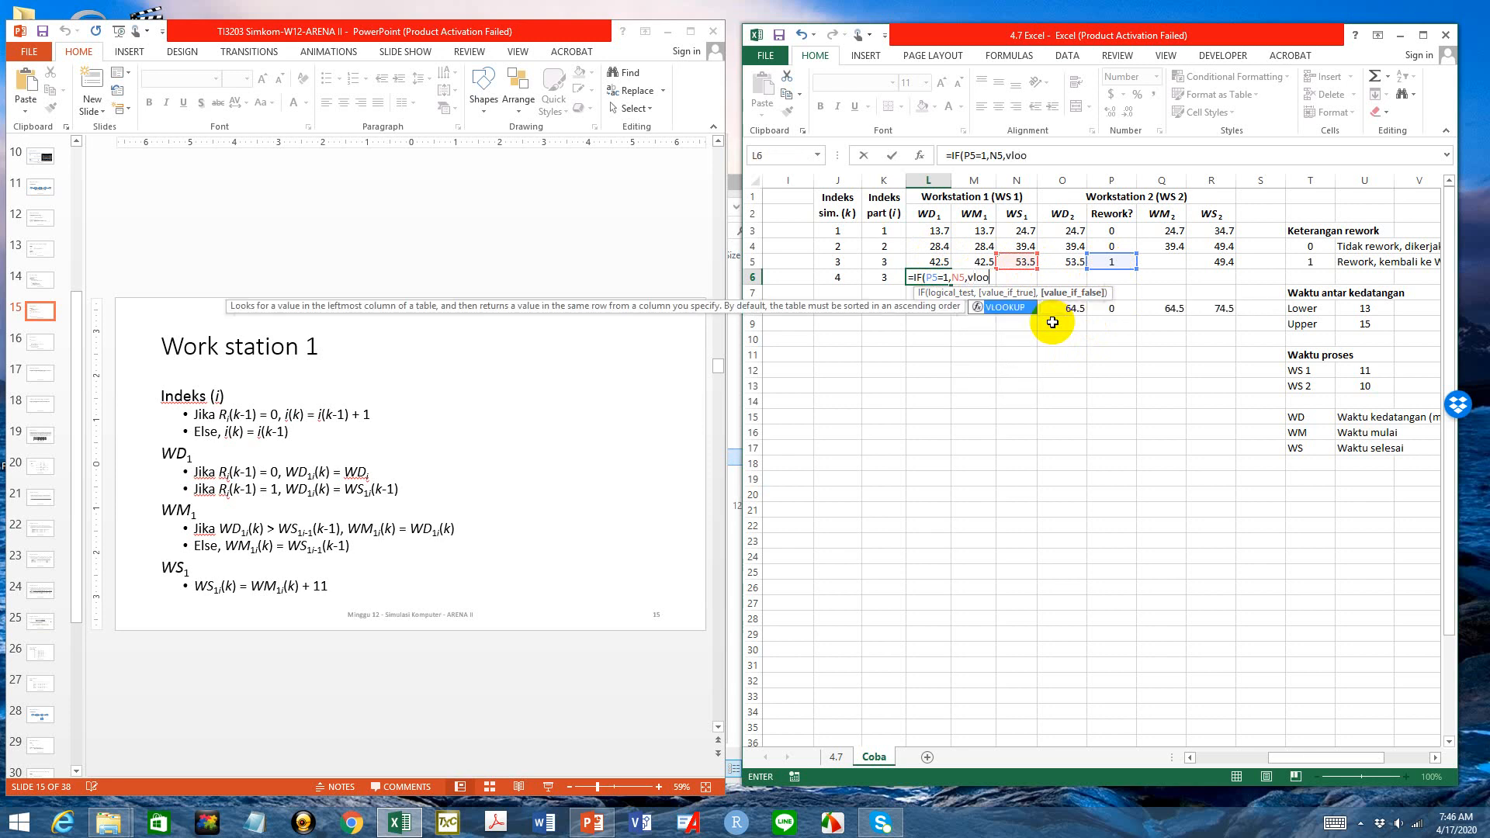
{"action": "key", "text": "Tab"}
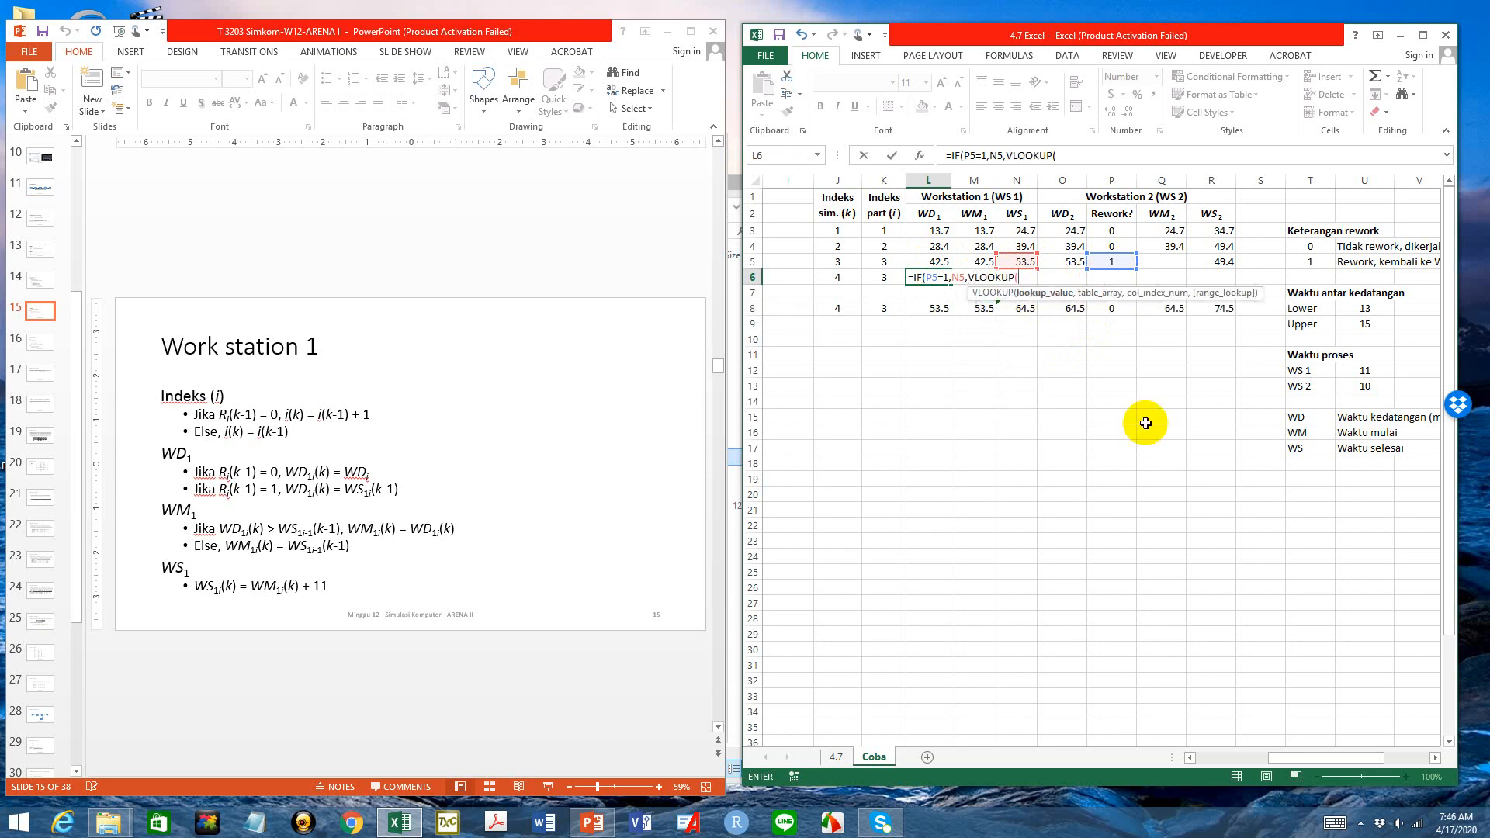
{"action": "left_click_drag", "start_coordinate": [1286, 764], "coordinate": [1254, 761]}
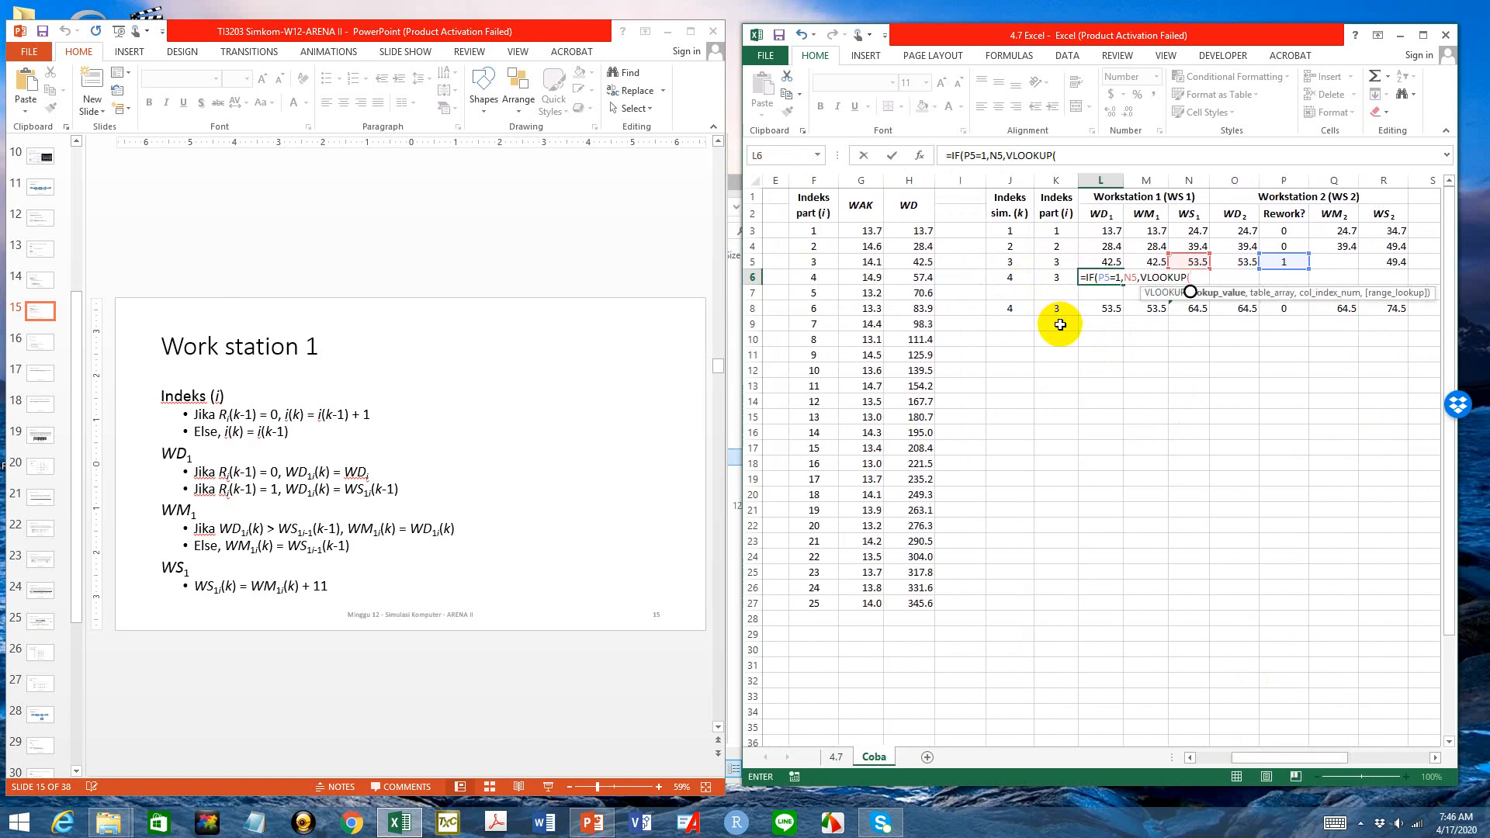
{"action": "left_click", "coordinate": [1052, 277]}
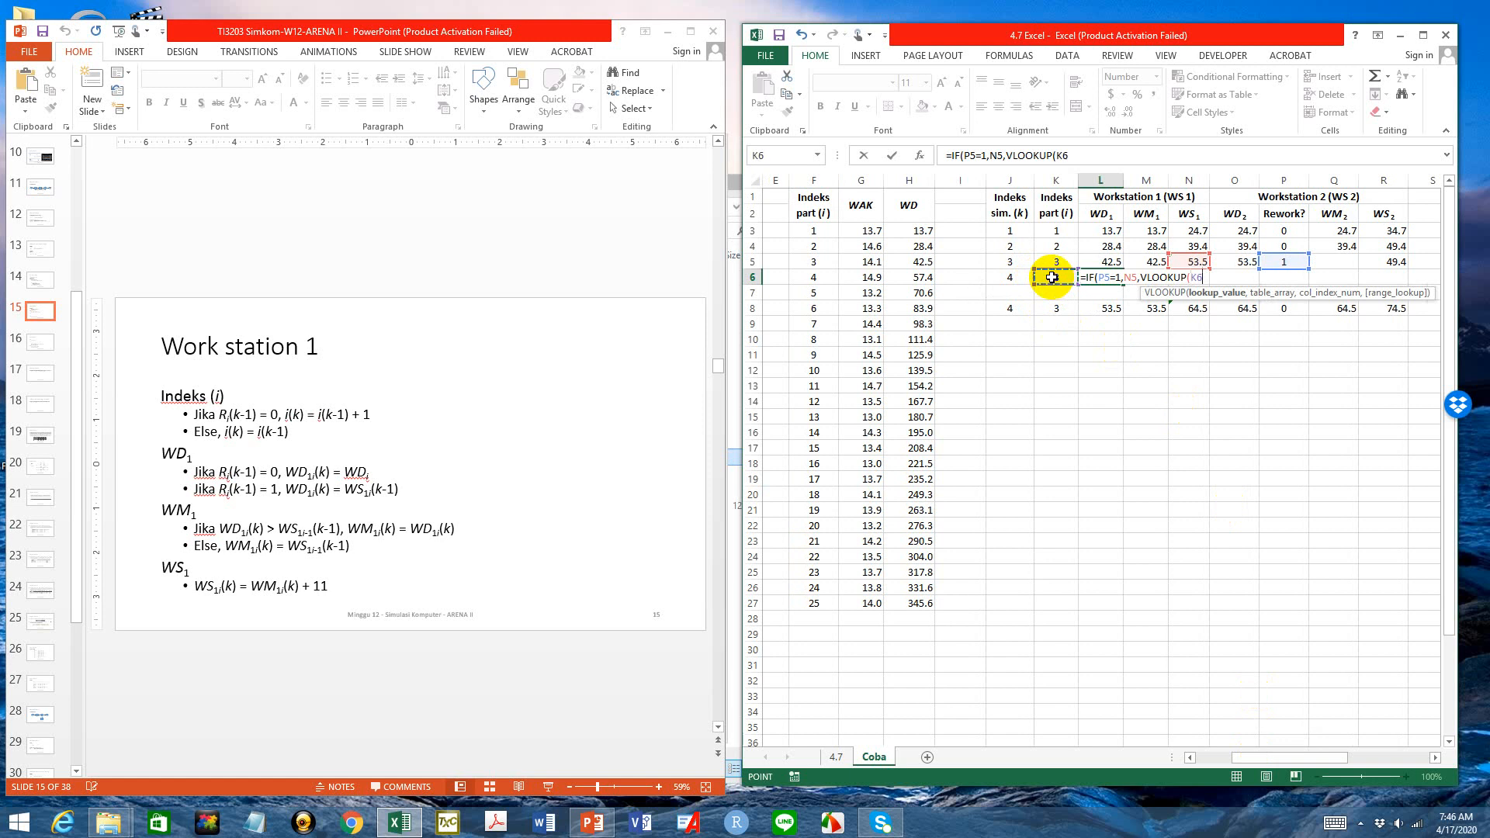
{"action": "type", "text": ","}
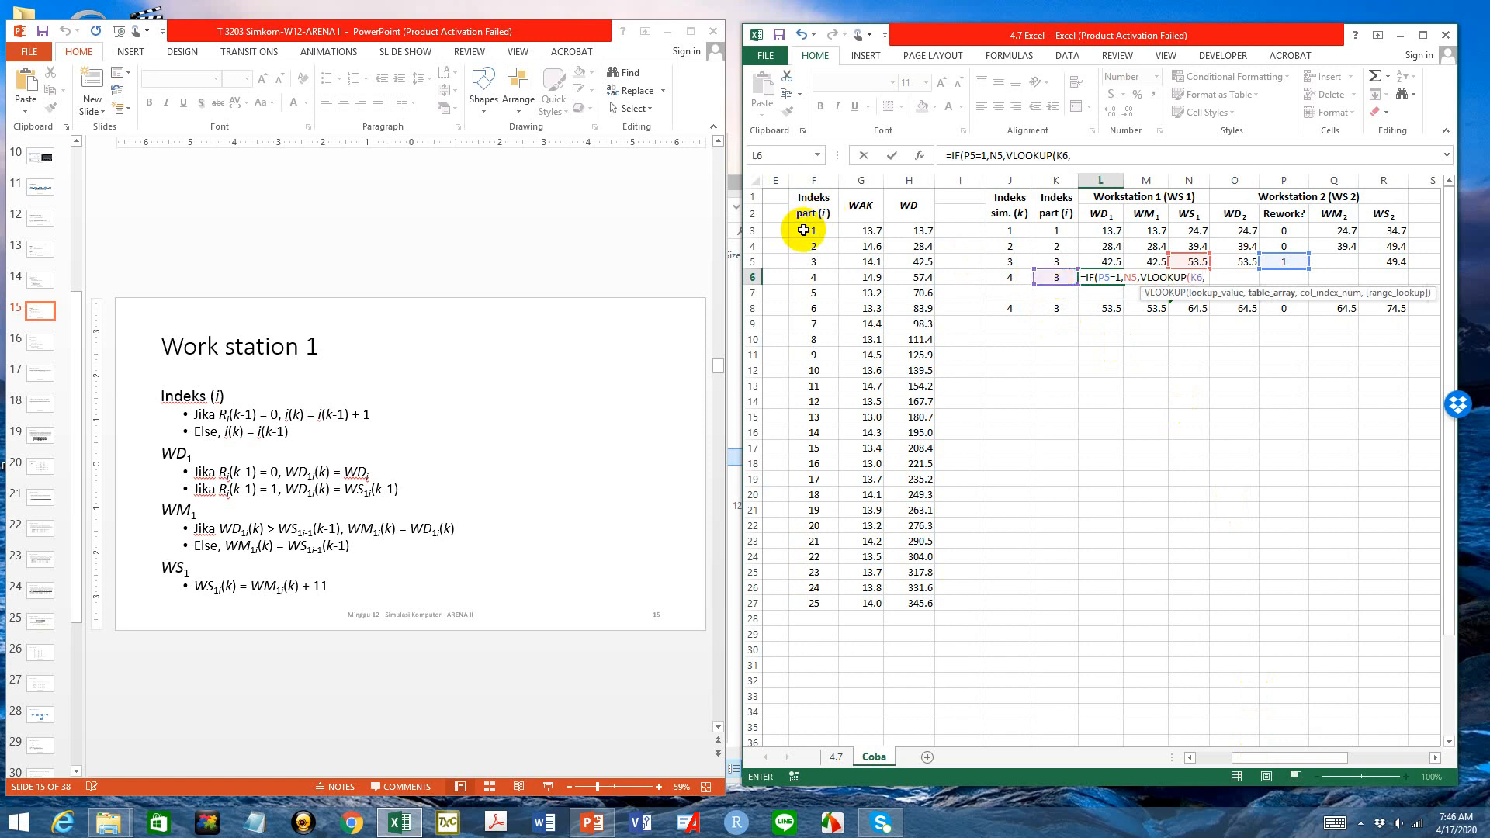
{"action": "left_click_drag", "start_coordinate": [799, 227], "coordinate": [918, 602]}
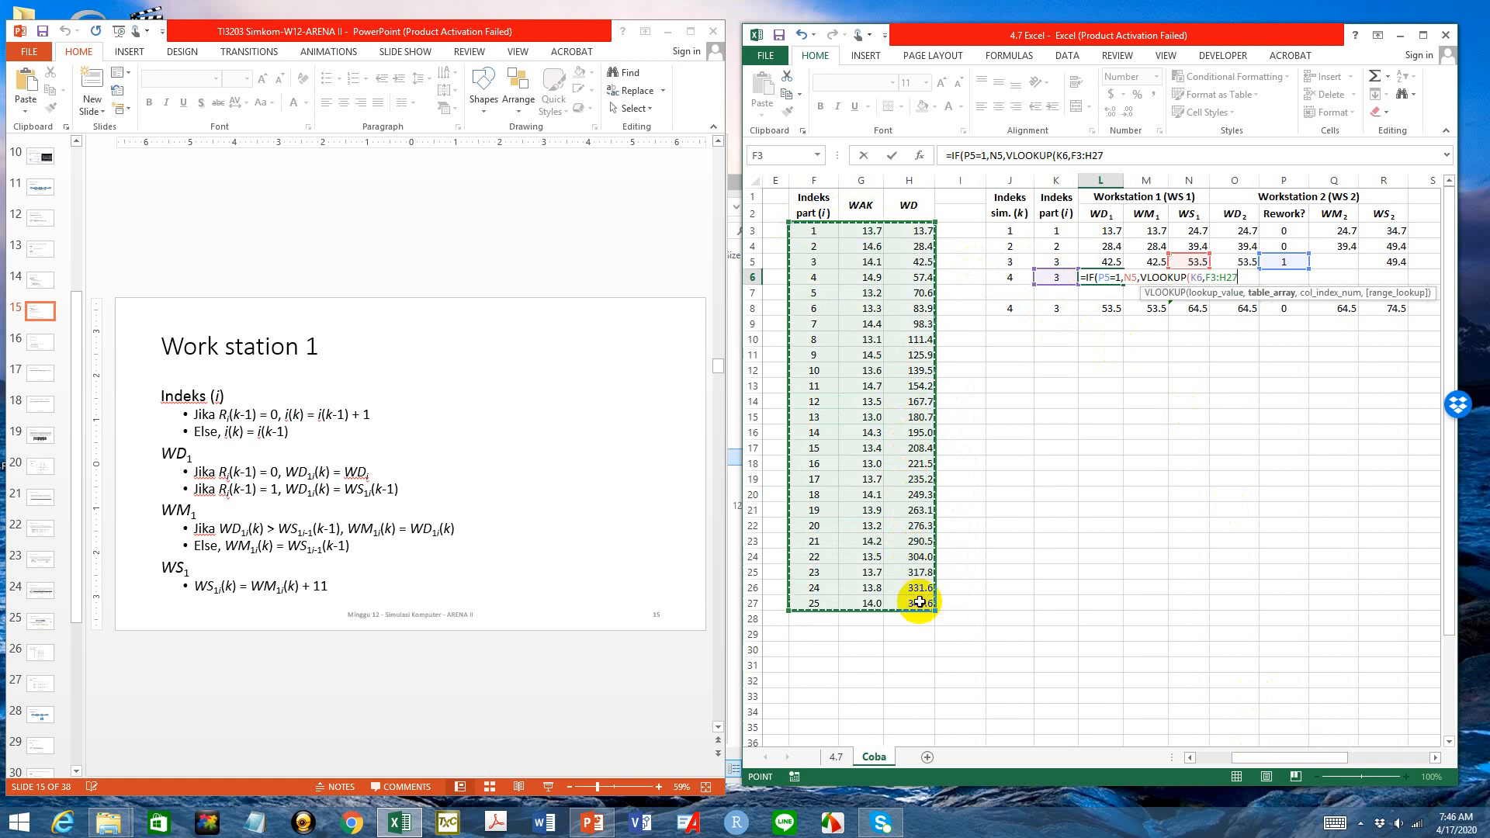
{"action": "key", "text": "F4"}
{"action": "type", "text": ","}
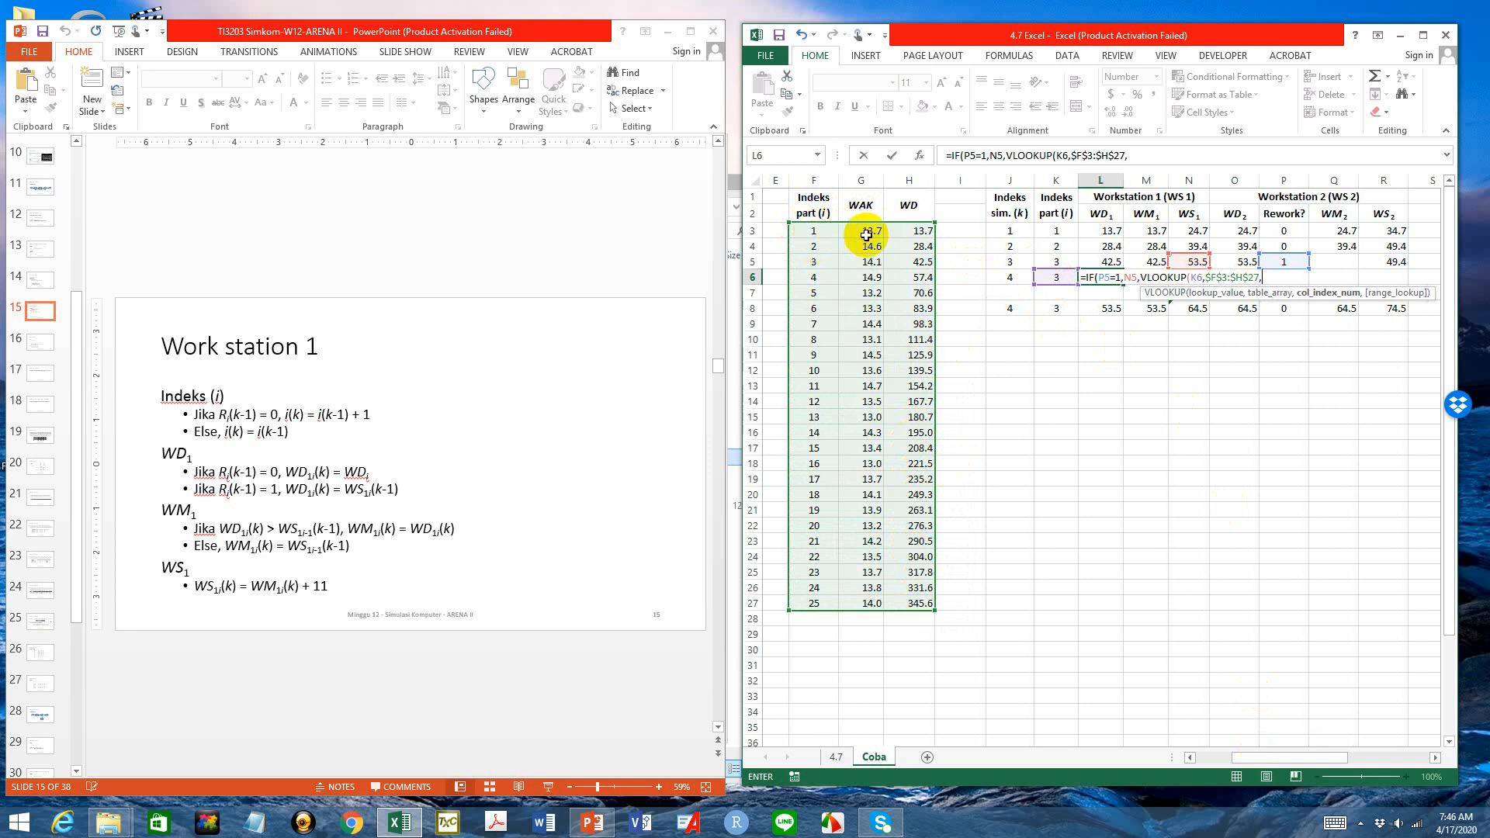
{"action": "type", "text": "3"}
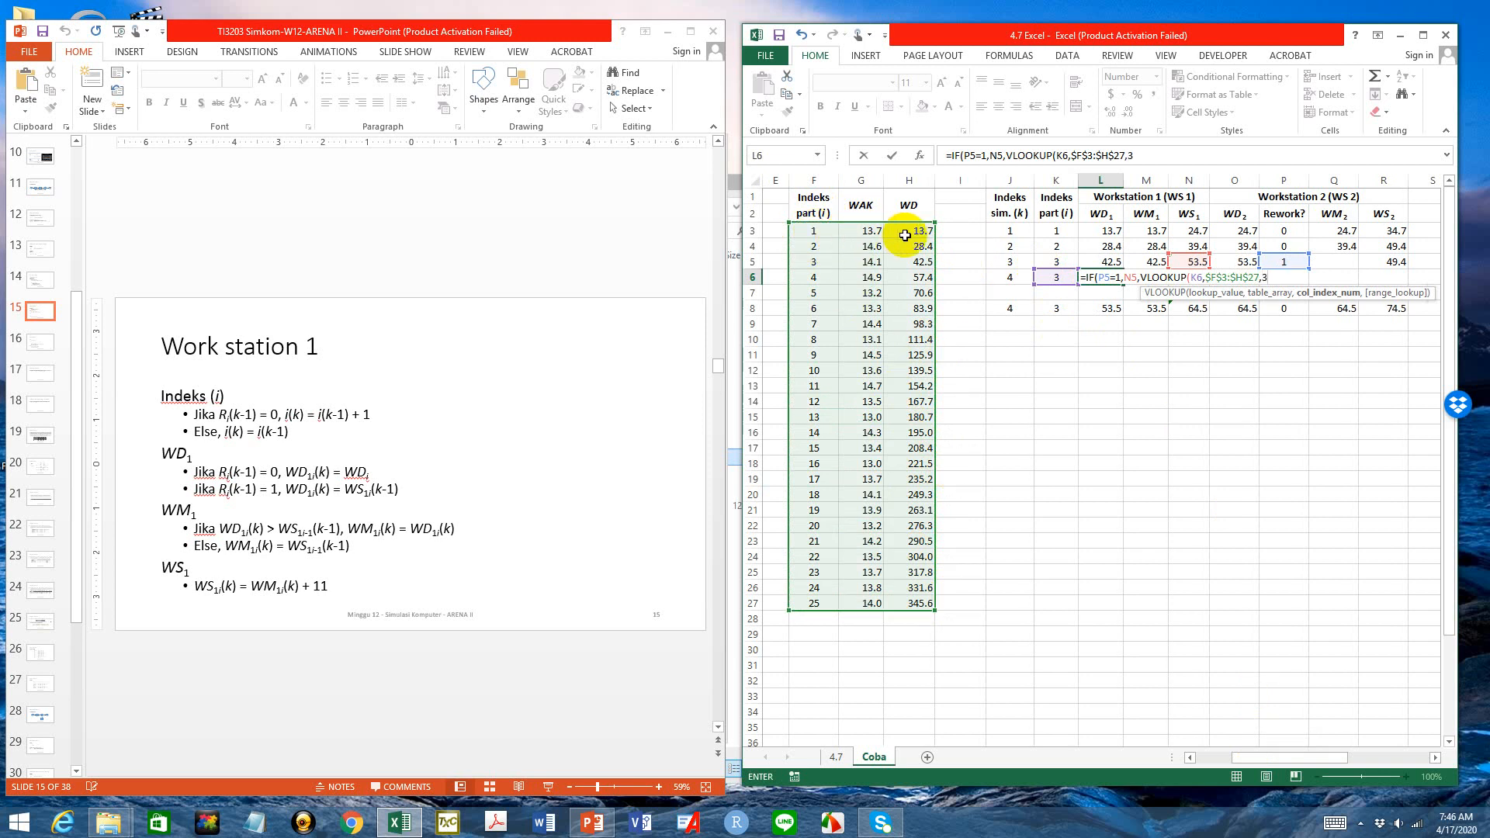
{"action": "type", "text": ",TRUE"}
{"action": "key", "text": "Return"}
{"action": "key", "text": "Return"}
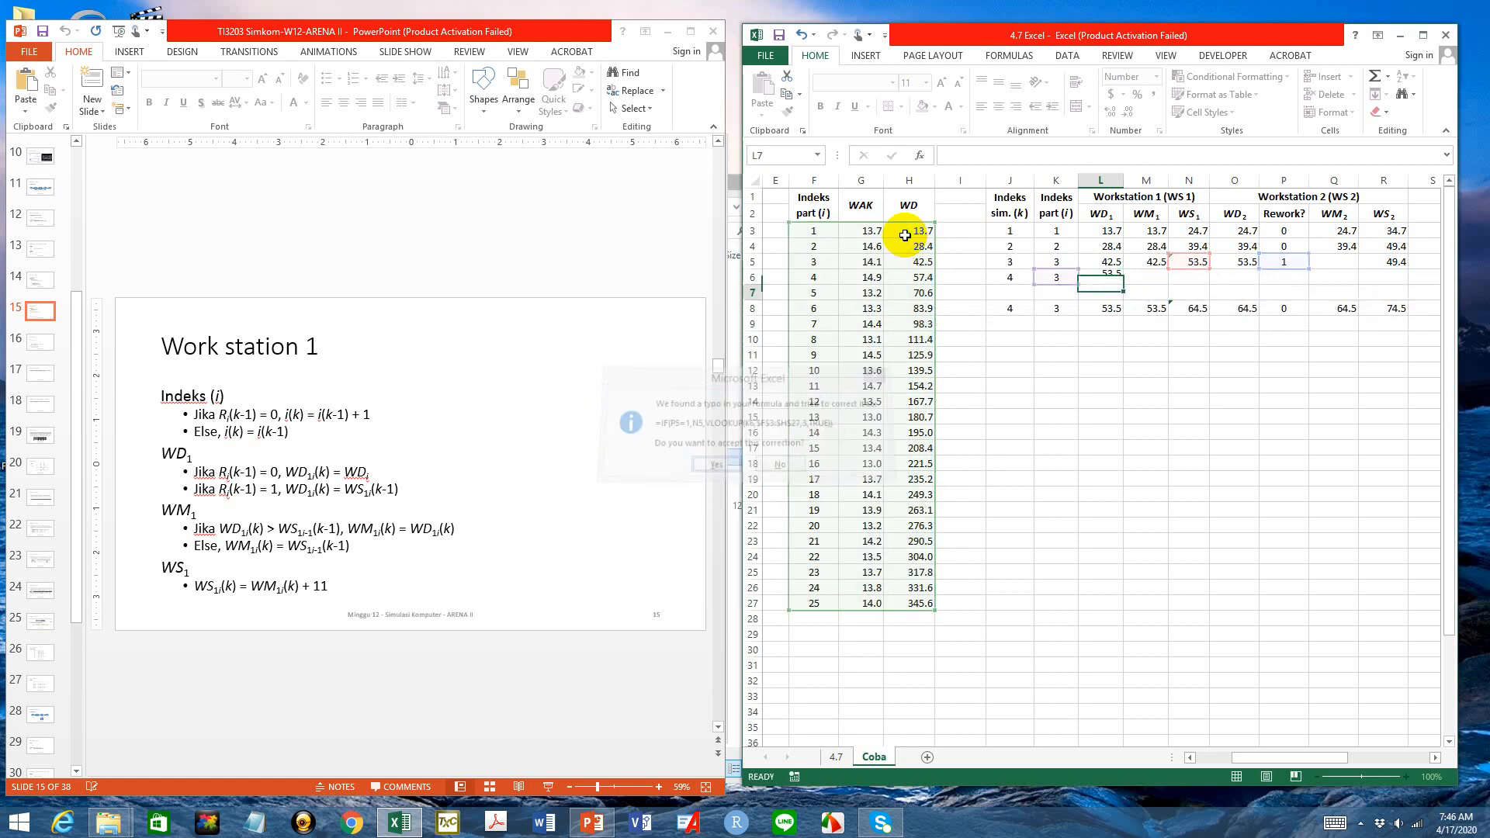
Review the L6 formula against the rework status in P5, the arrival time in H6 and the finish time in N5
{"action": "left_click", "coordinate": [1110, 277]}
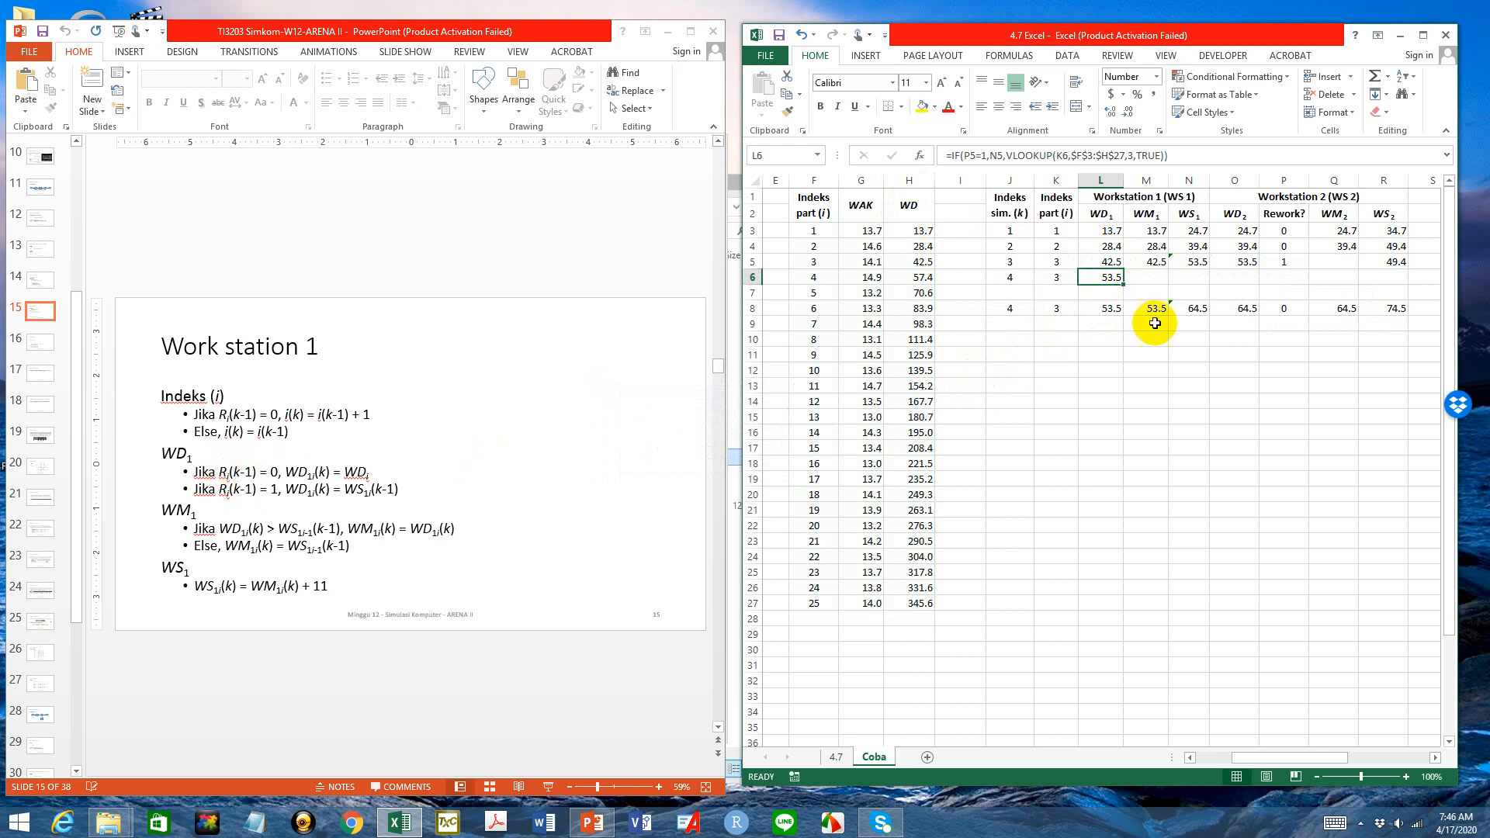
{"action": "left_click", "coordinate": [1290, 262]}
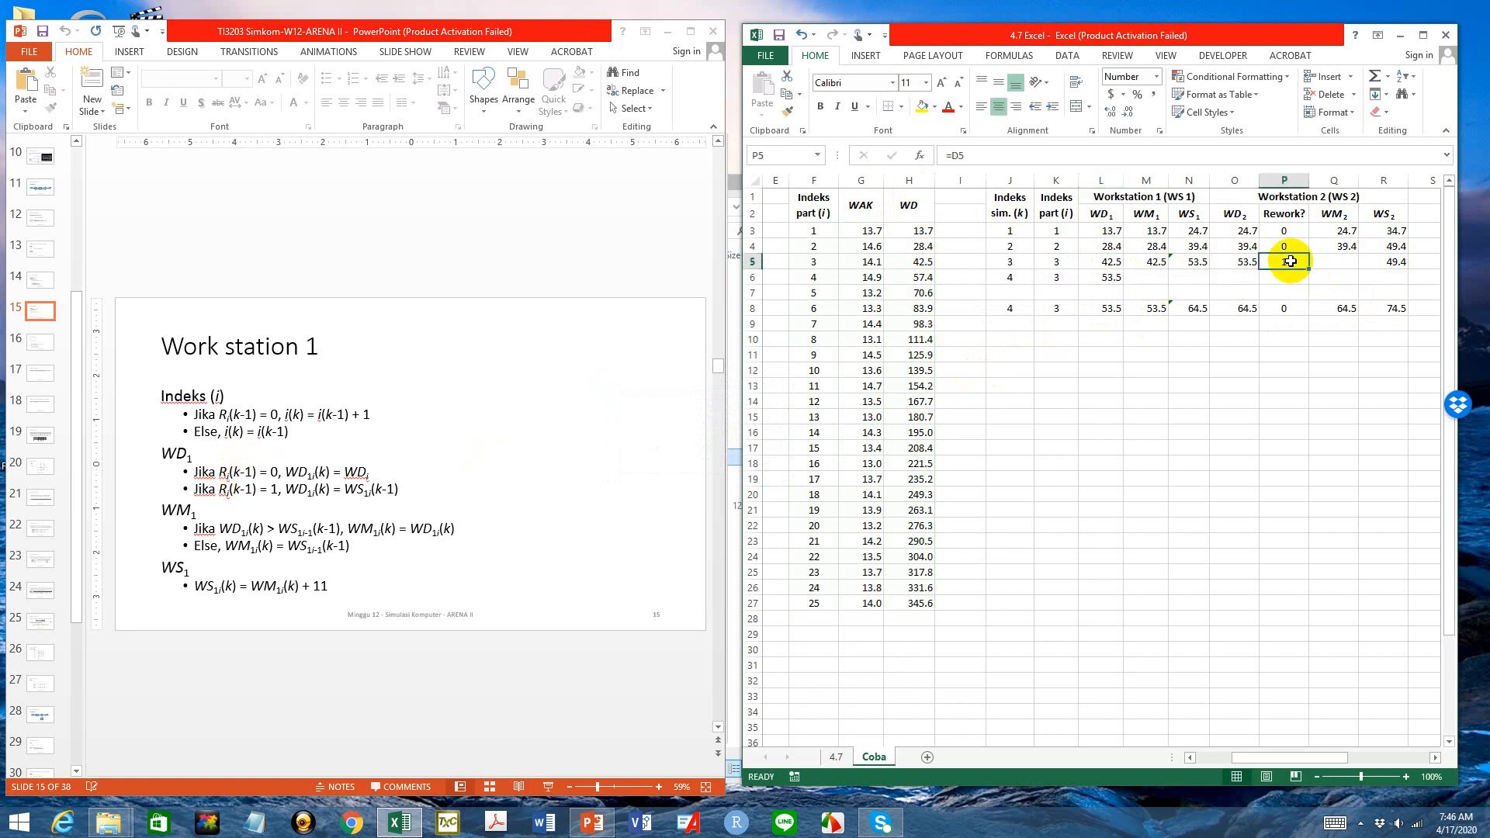
{"action": "left_click", "coordinate": [924, 277]}
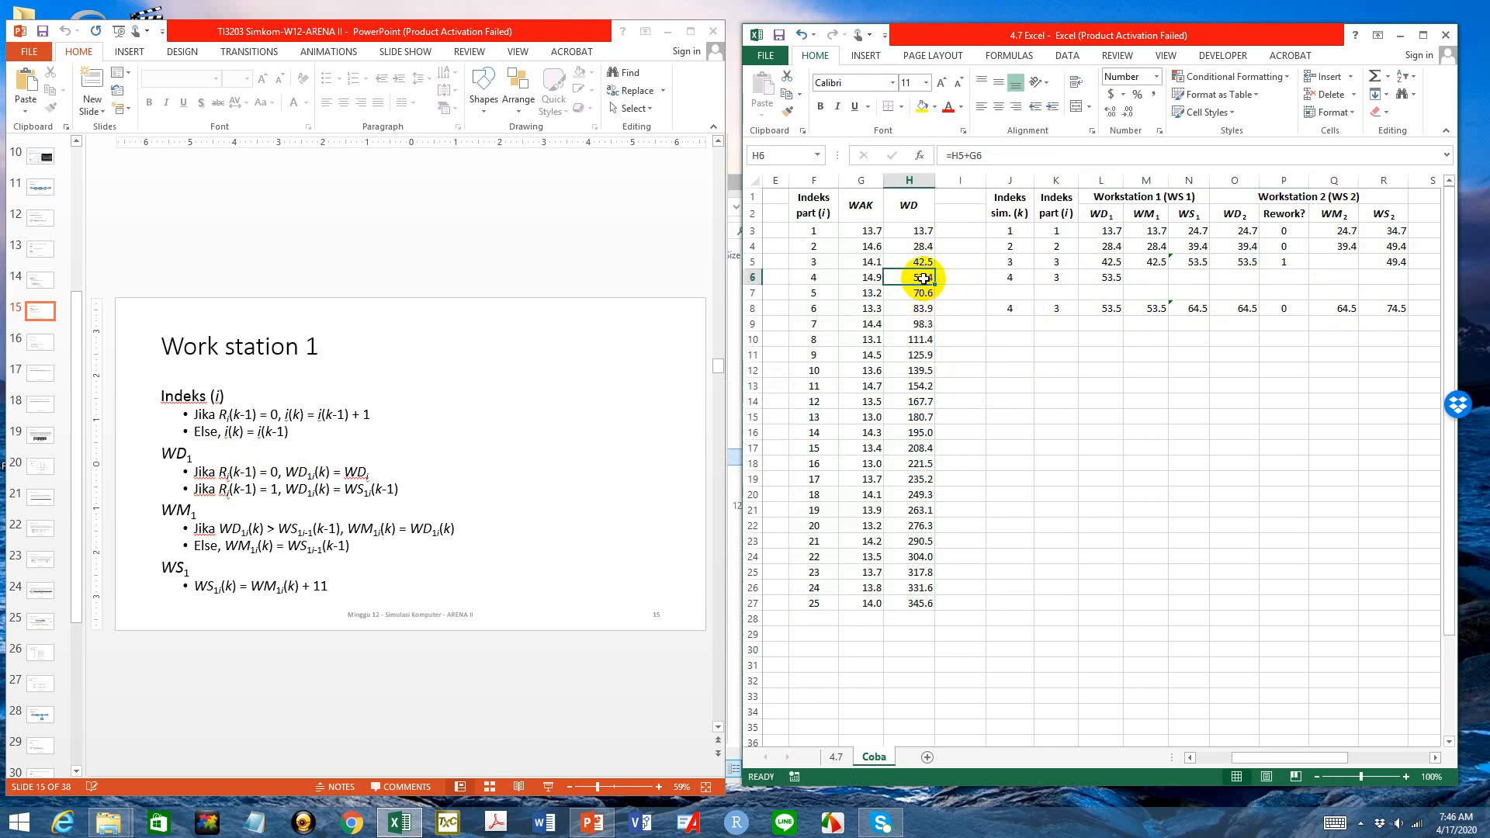
{"action": "left_click", "coordinate": [1102, 279]}
{"action": "left_click", "coordinate": [1189, 265]}
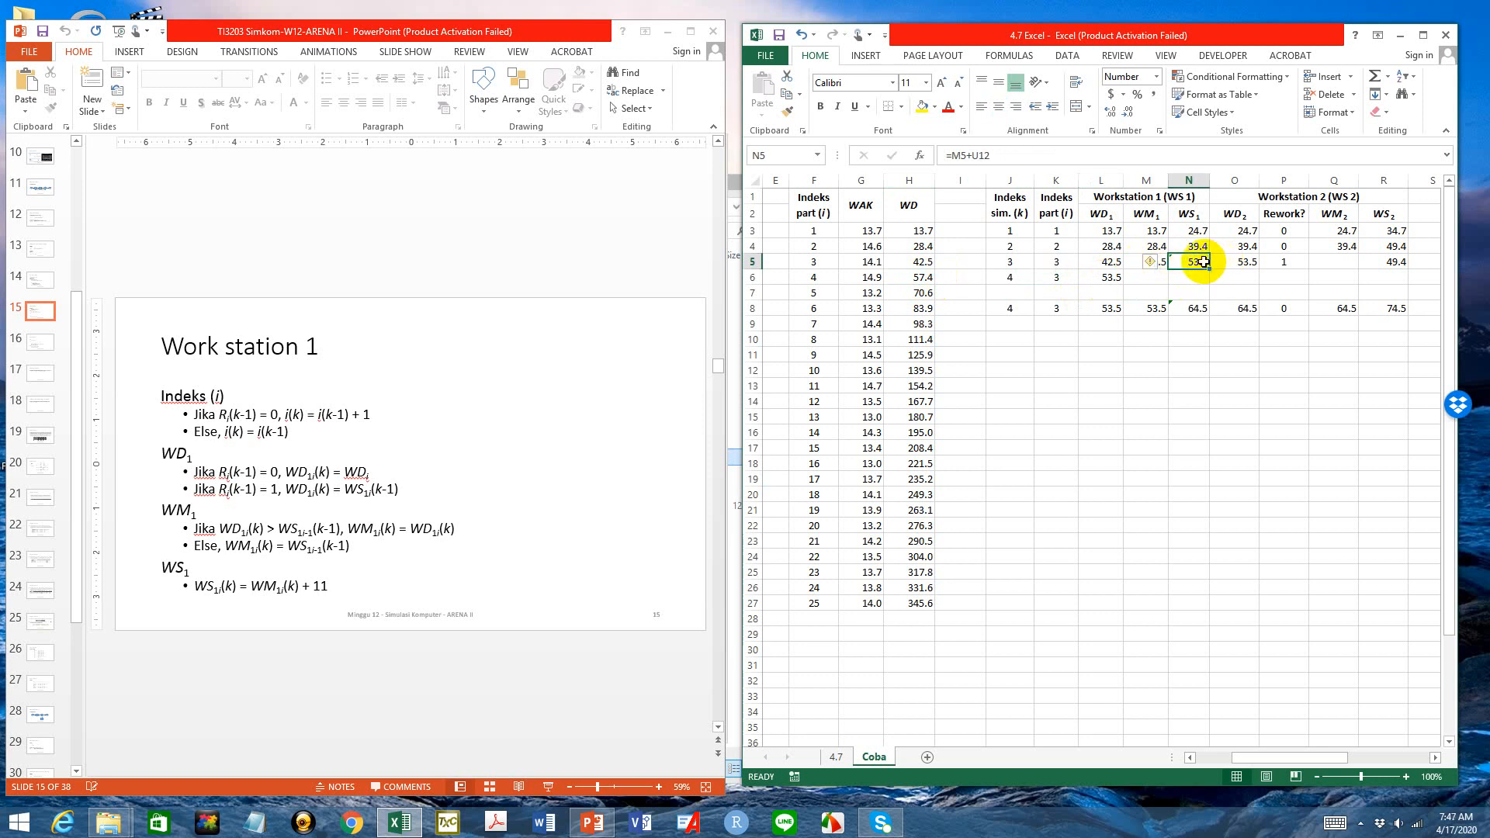
Calculate the WM1 start time in M6 with =IF(L6>N5,L6,N5)
{"action": "left_click", "coordinate": [1151, 277]}
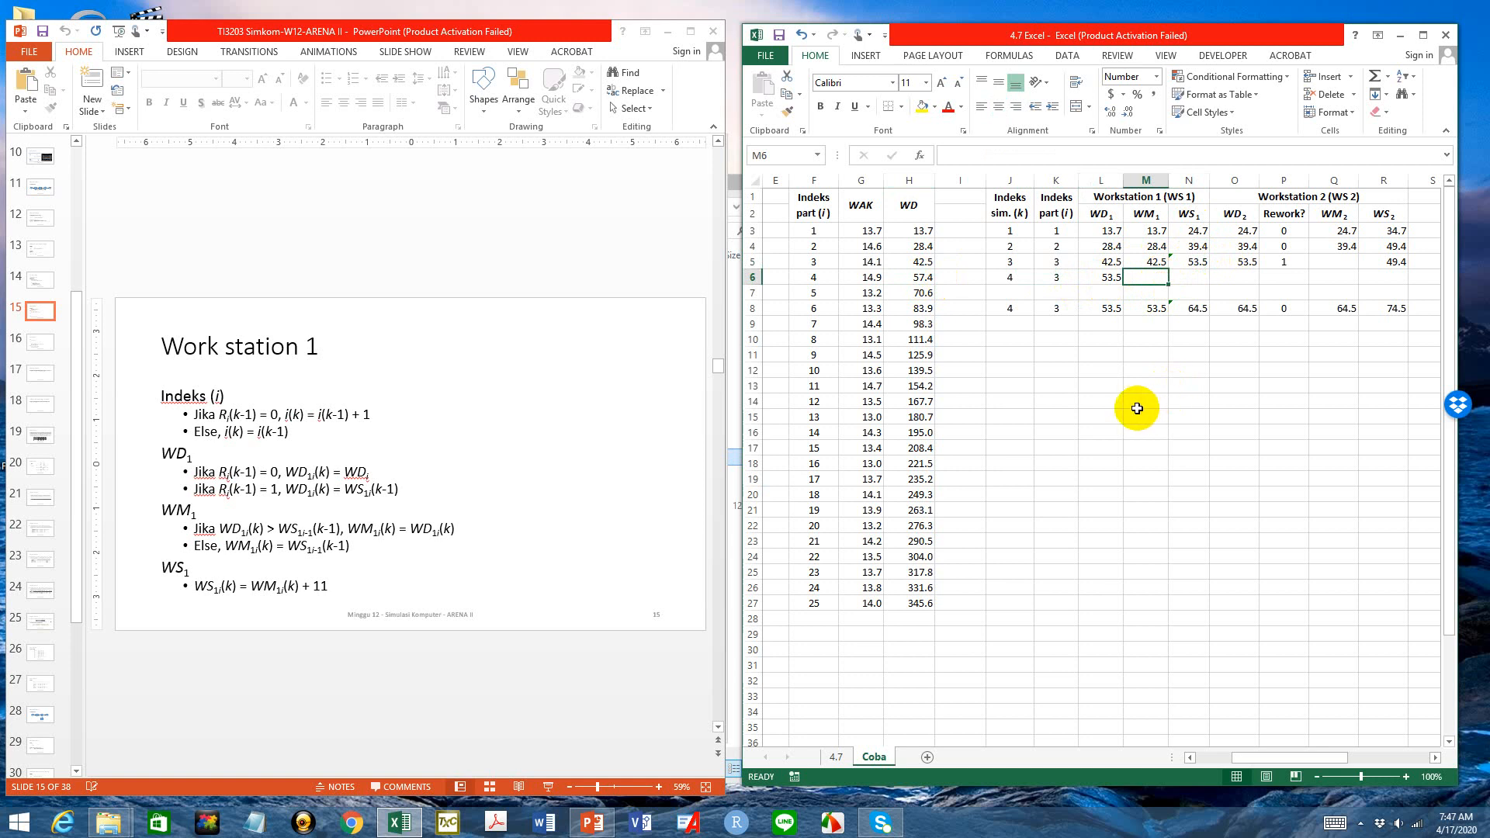
{"action": "type", "text": "="}
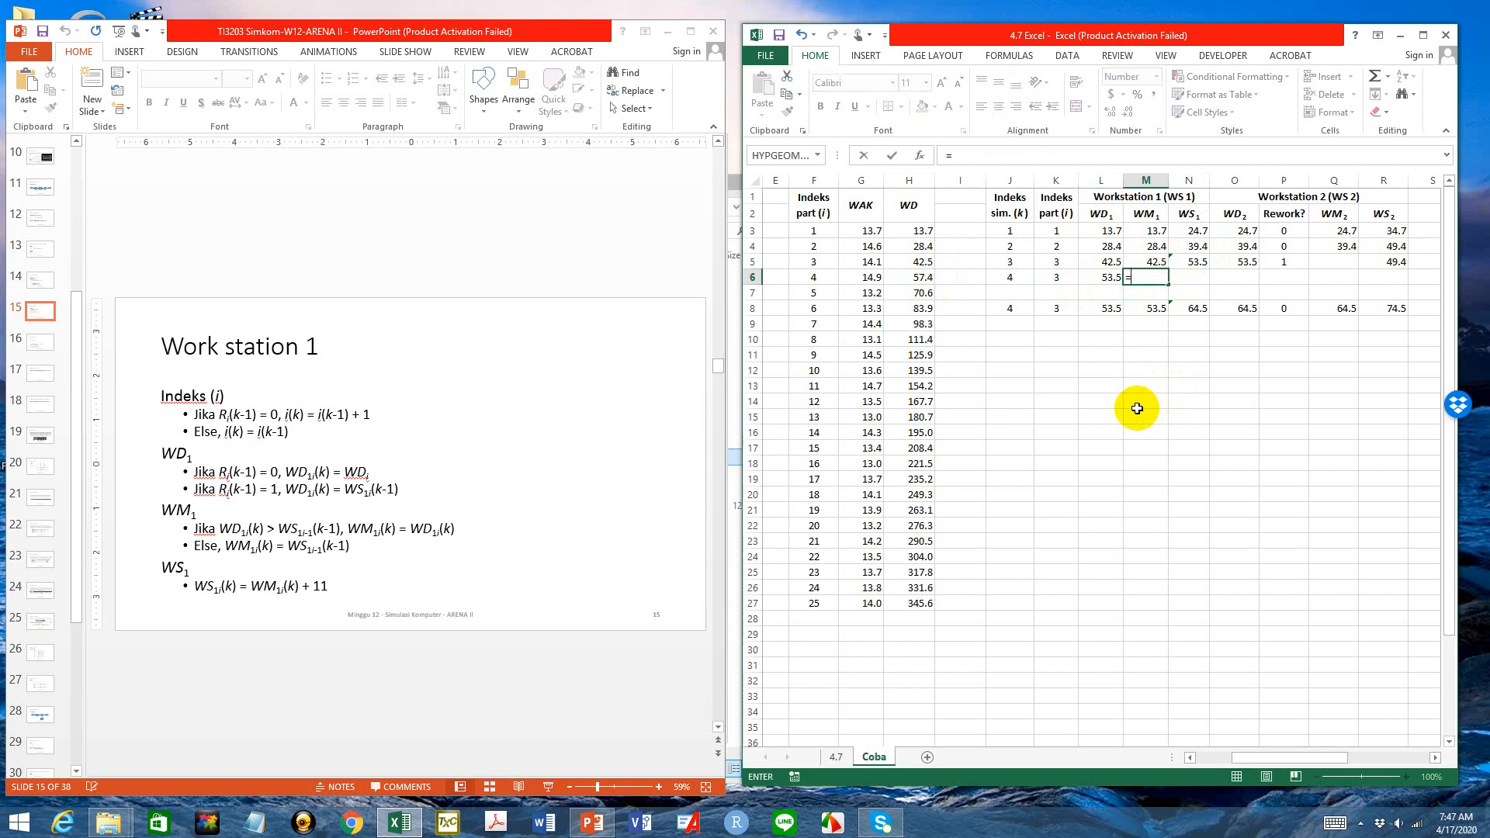
{"action": "type", "text": "if"}
{"action": "key", "text": "Tab"}
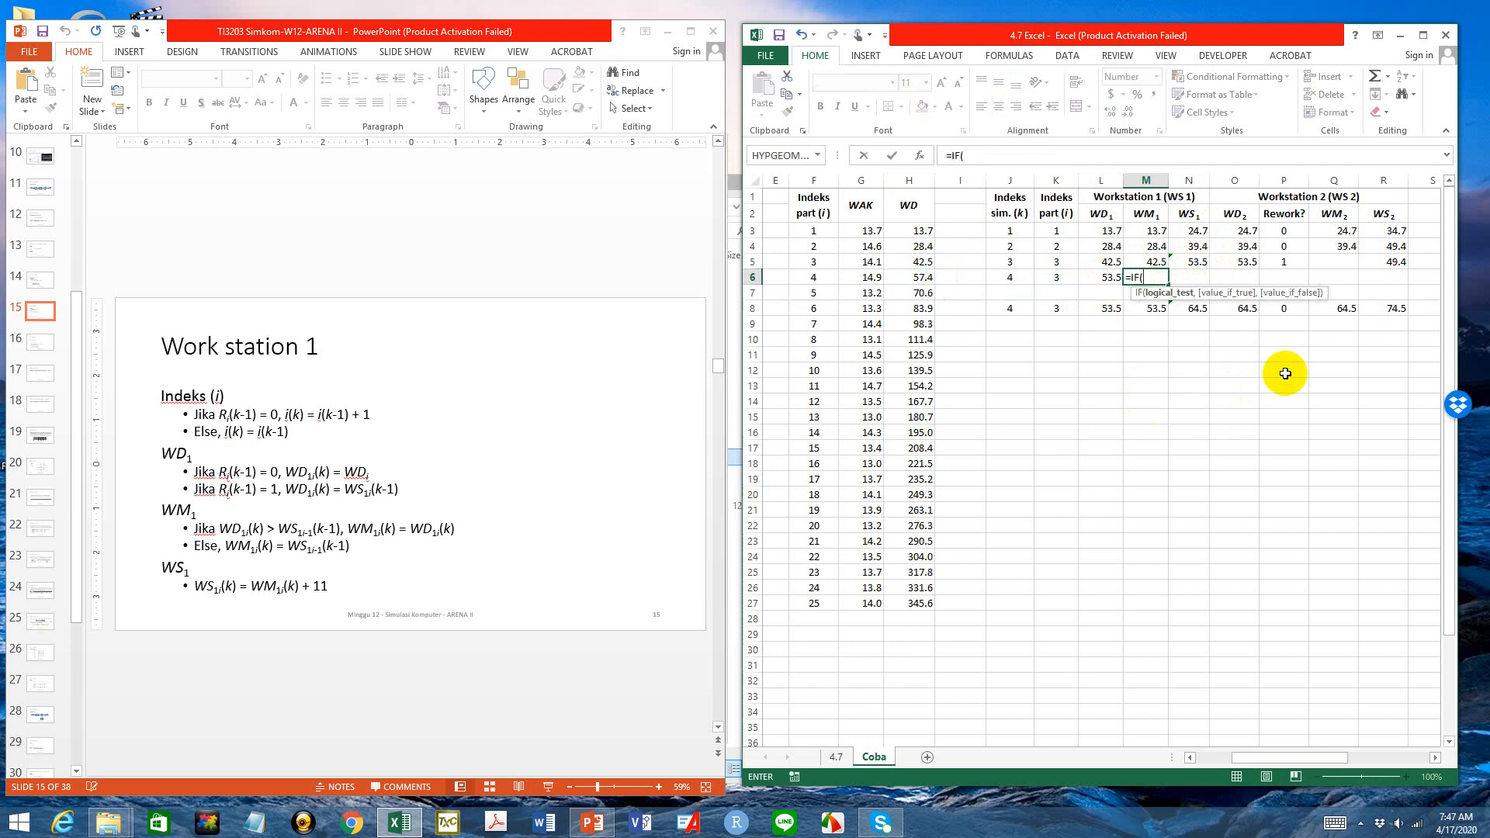
{"action": "left_click", "coordinate": [1103, 277]}
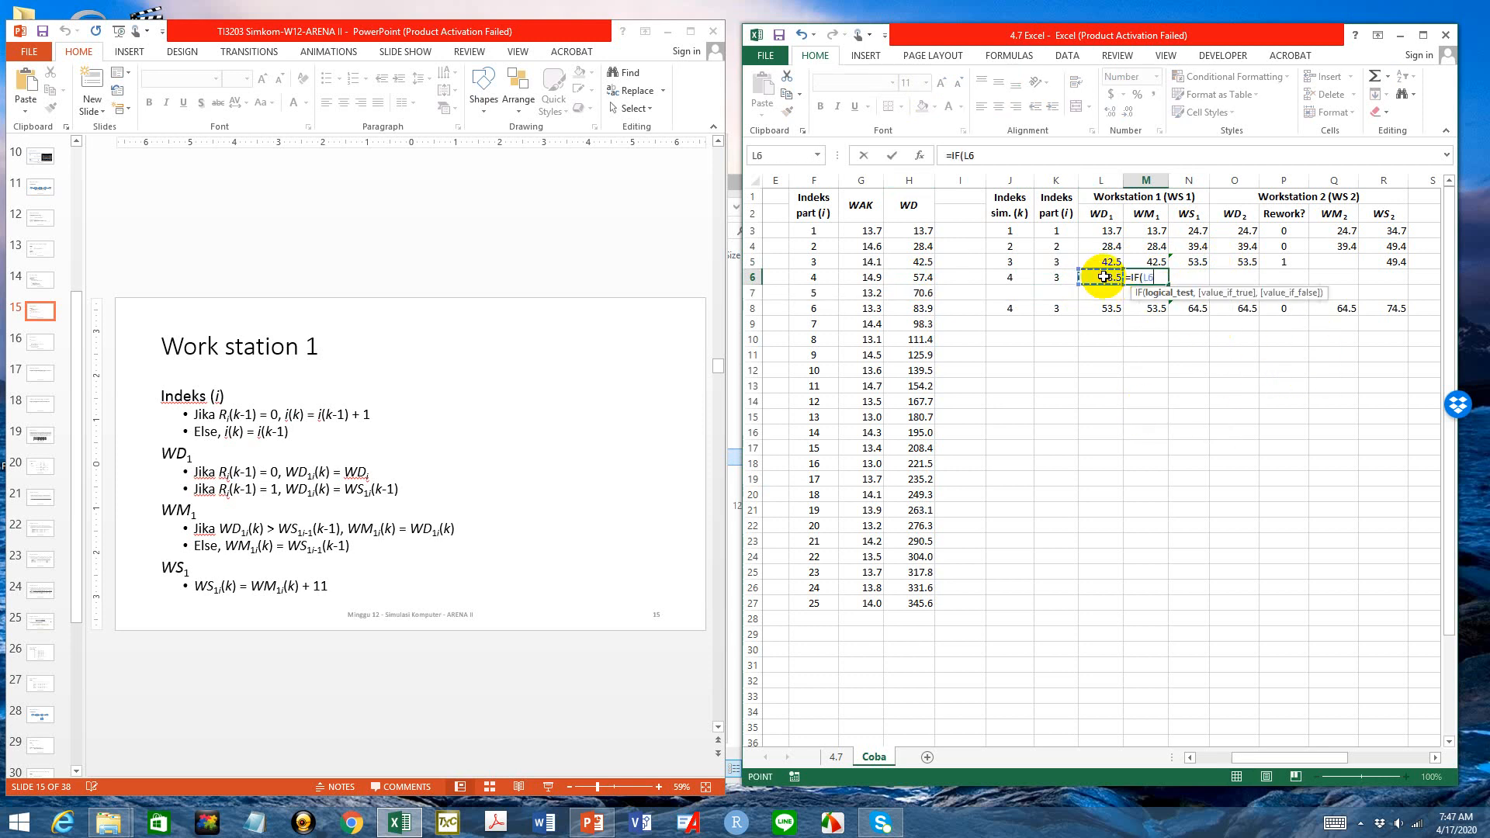
{"action": "type", "text": ">"}
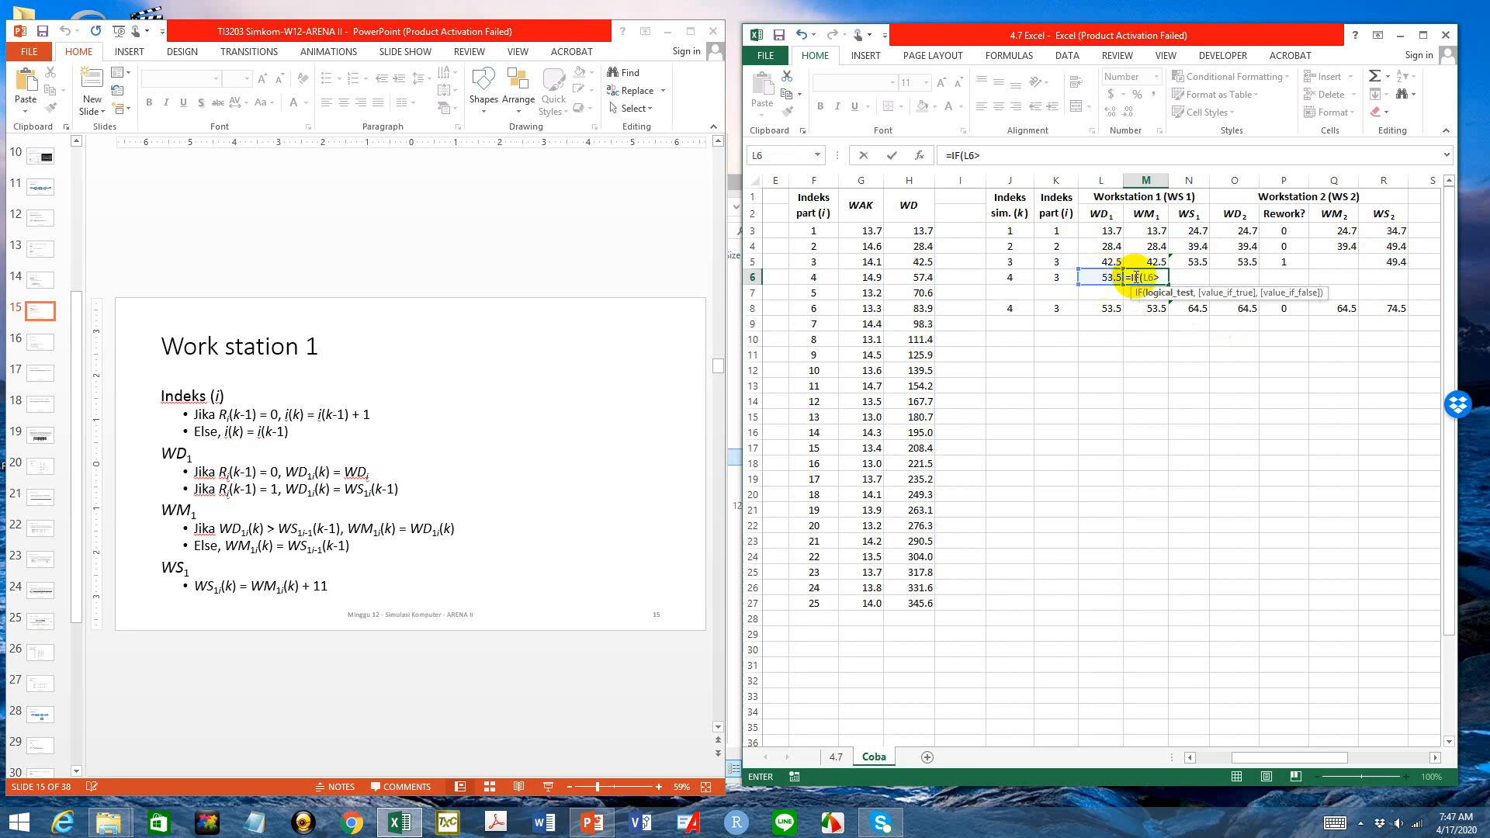
{"action": "left_click", "coordinate": [1191, 260]}
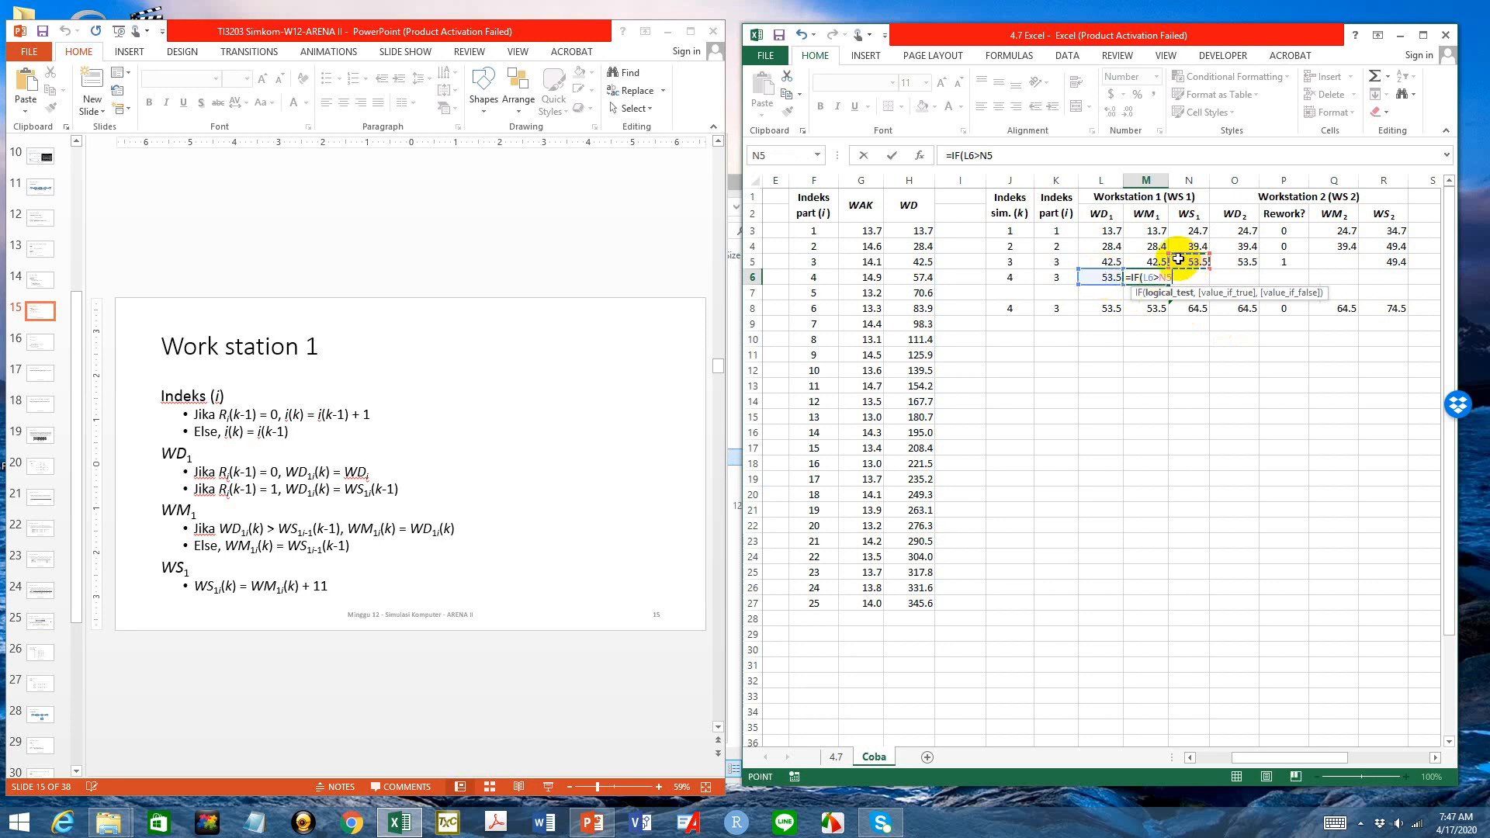
{"action": "type", "text": ","}
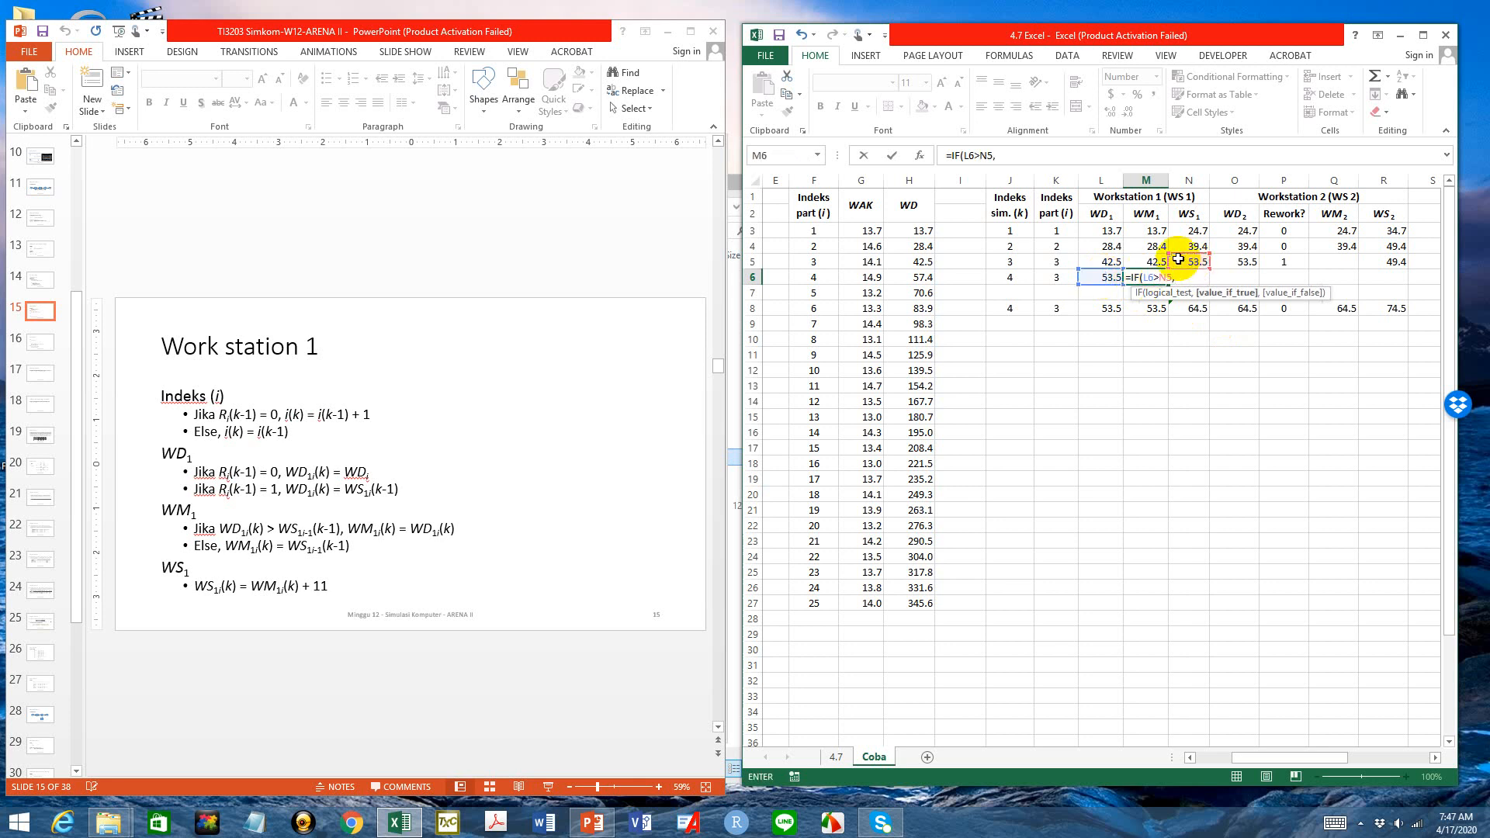
{"action": "left_click", "coordinate": [1109, 274]}
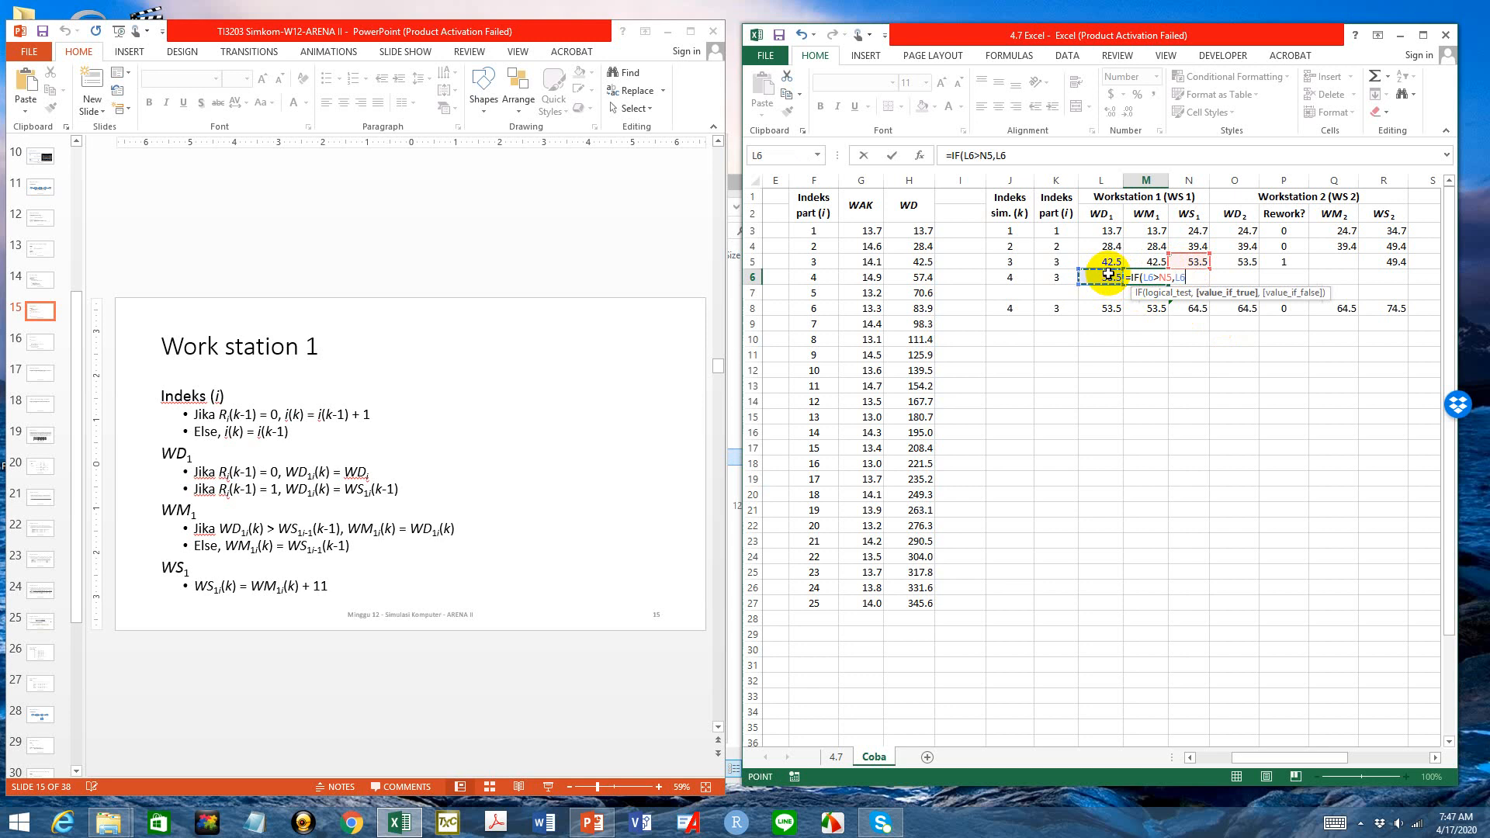
{"action": "type", "text": ","}
{"action": "left_click", "coordinate": [1192, 262]}
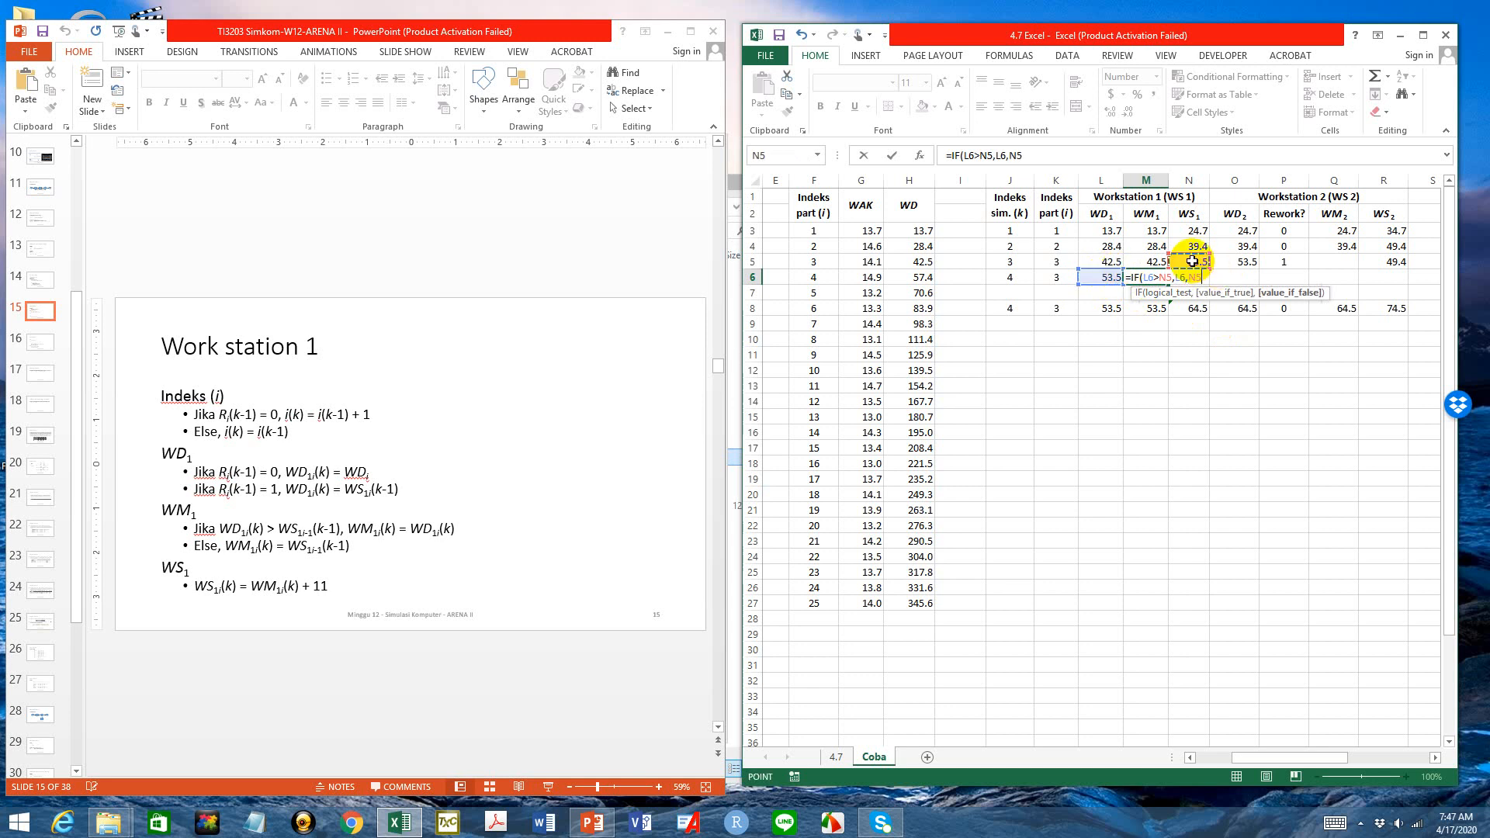
{"action": "type", "text": ")"}
{"action": "key", "text": "Return"}
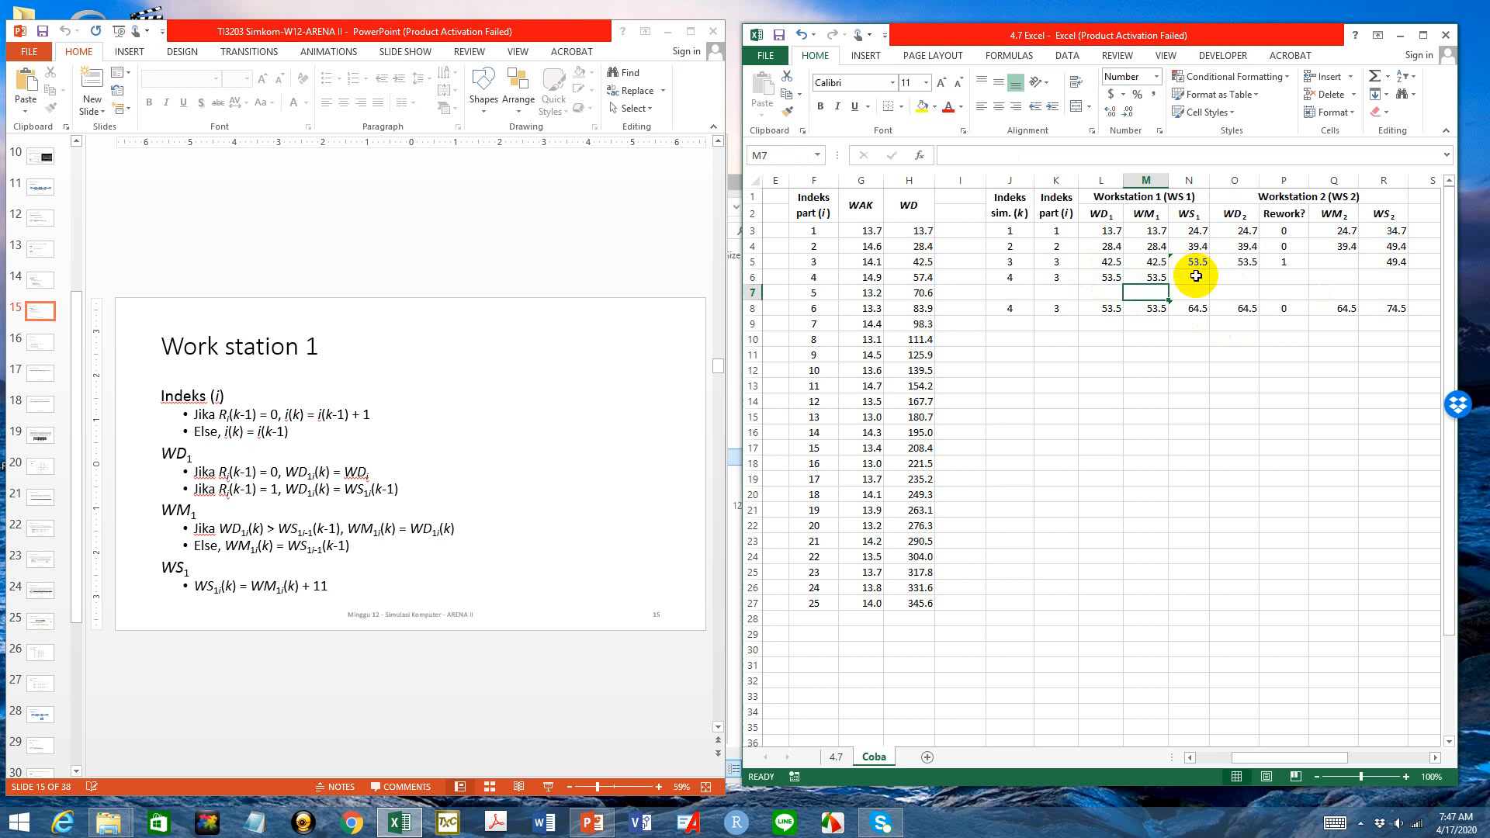
Calculate the WS1 finish time in N6 with =M6+$U$12, adding the workstation 1 process time as an absolute reference
{"action": "left_click", "coordinate": [1196, 277]}
{"action": "type", "text": "="}
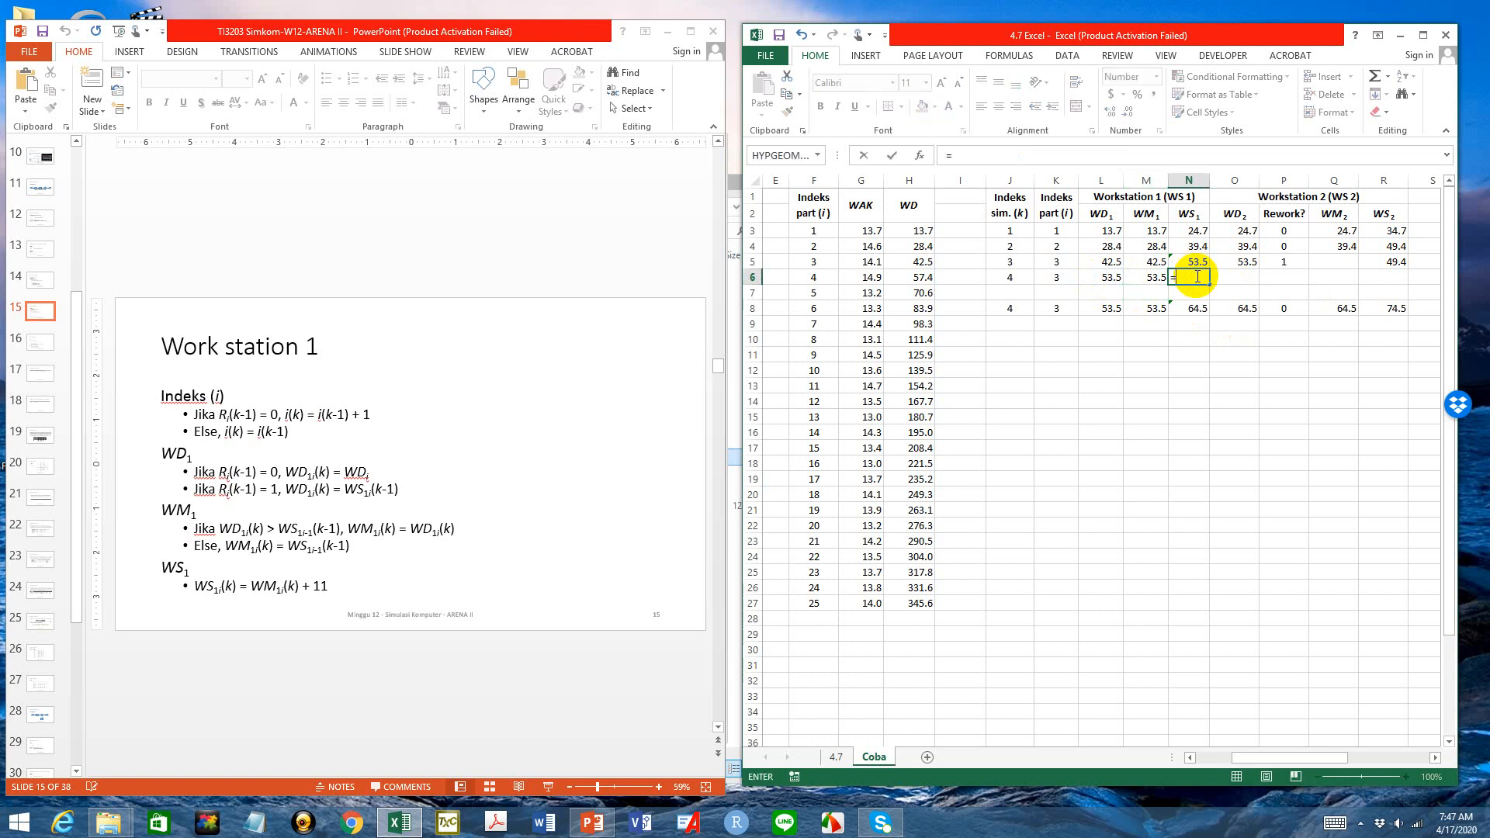
{"action": "left_click", "coordinate": [1155, 277]}
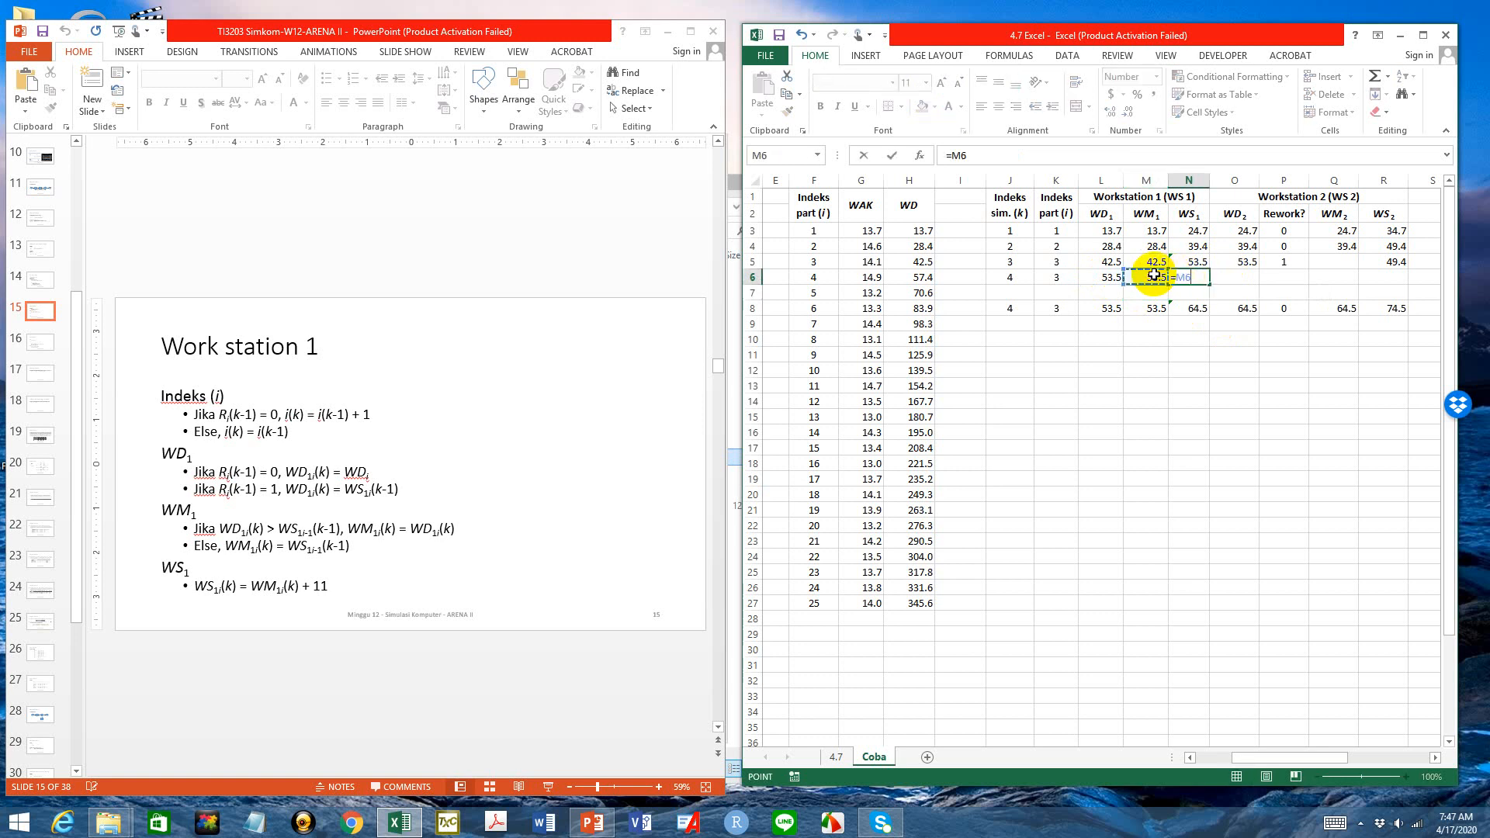
{"action": "type", "text": "+"}
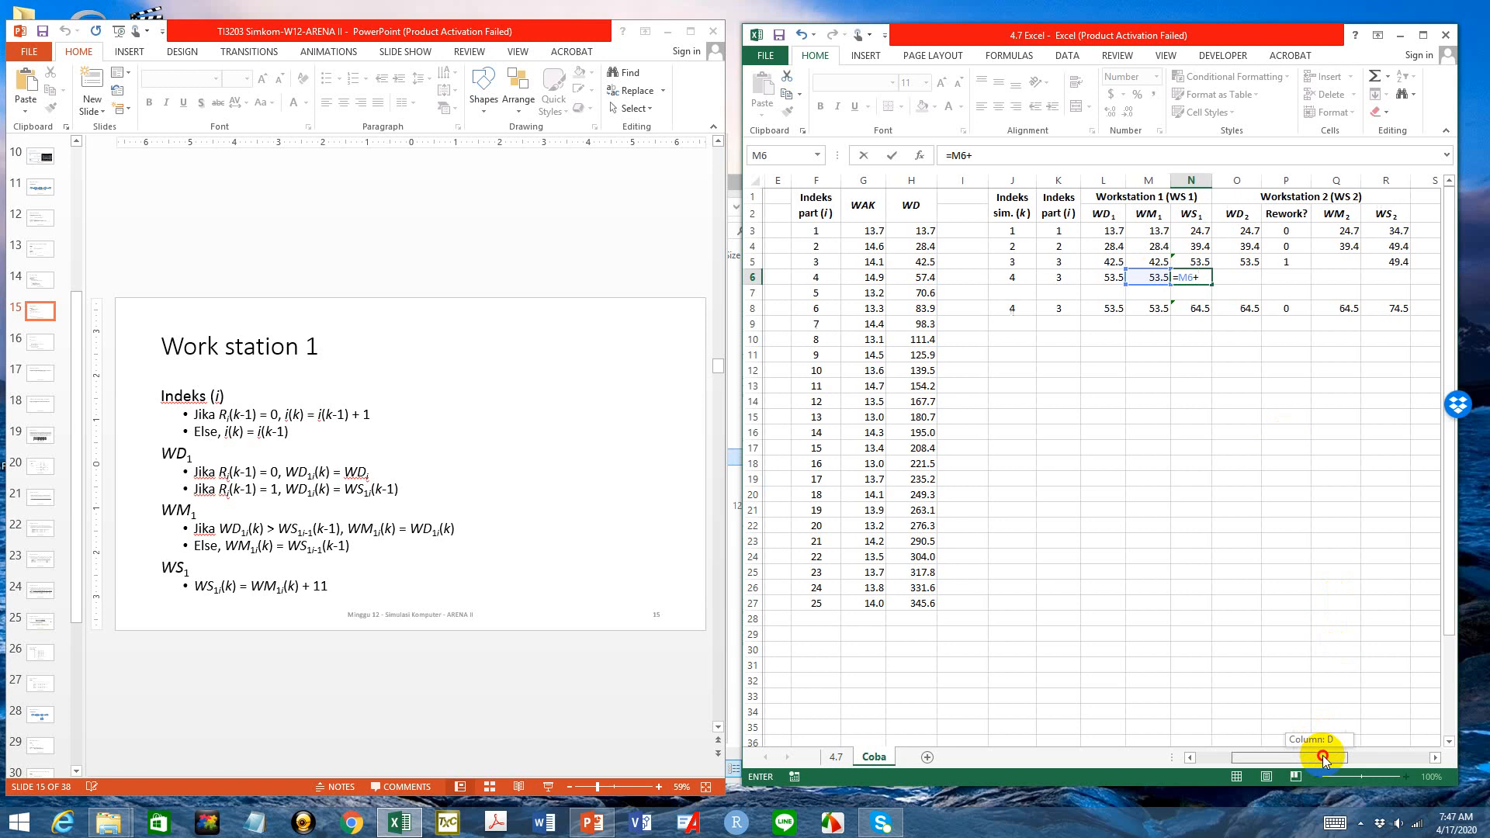
{"action": "left_click_drag", "start_coordinate": [1320, 757], "coordinate": [1393, 763]}
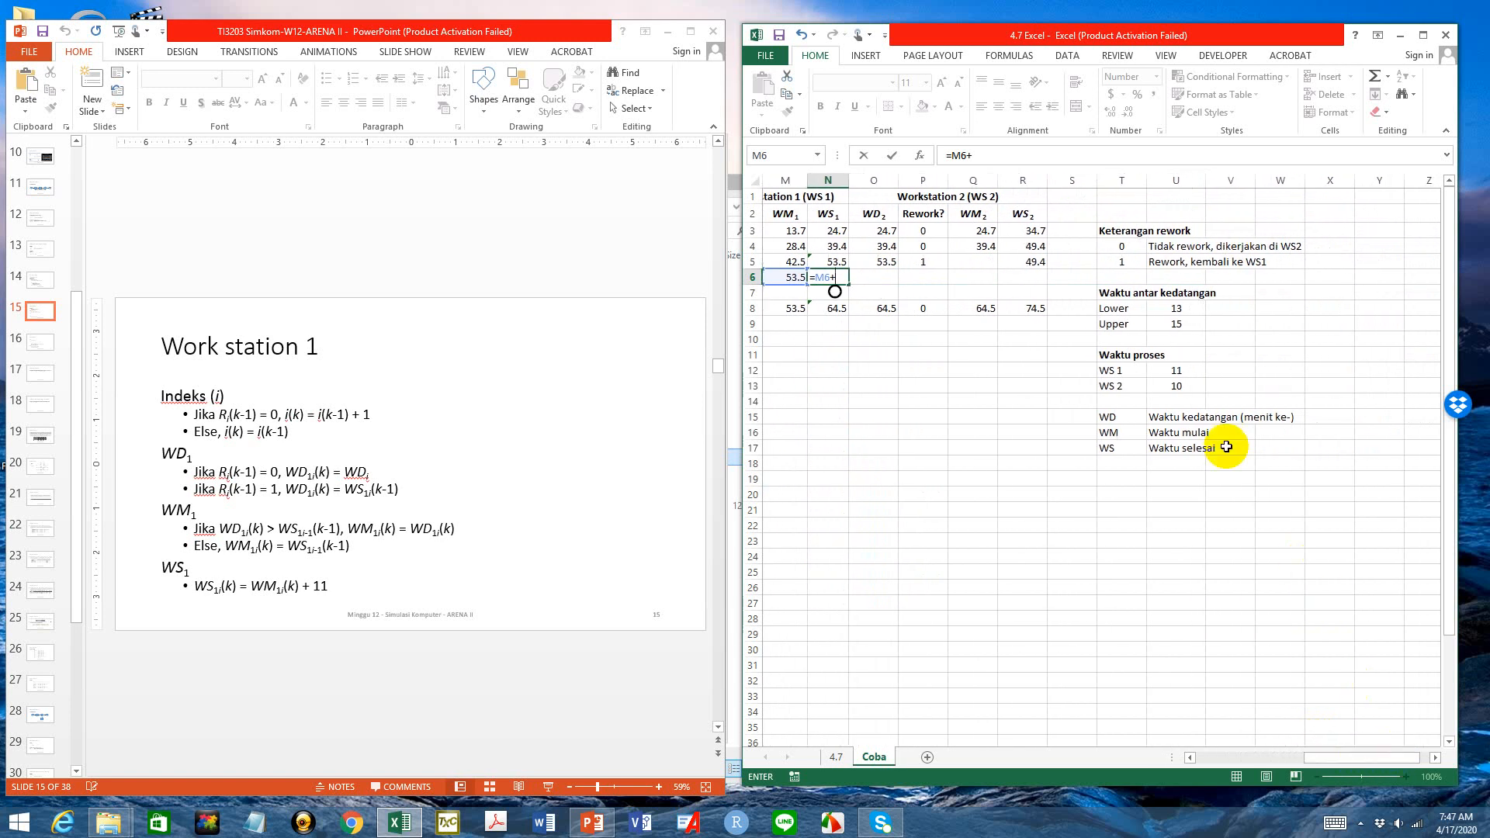
{"action": "left_click", "coordinate": [1177, 370]}
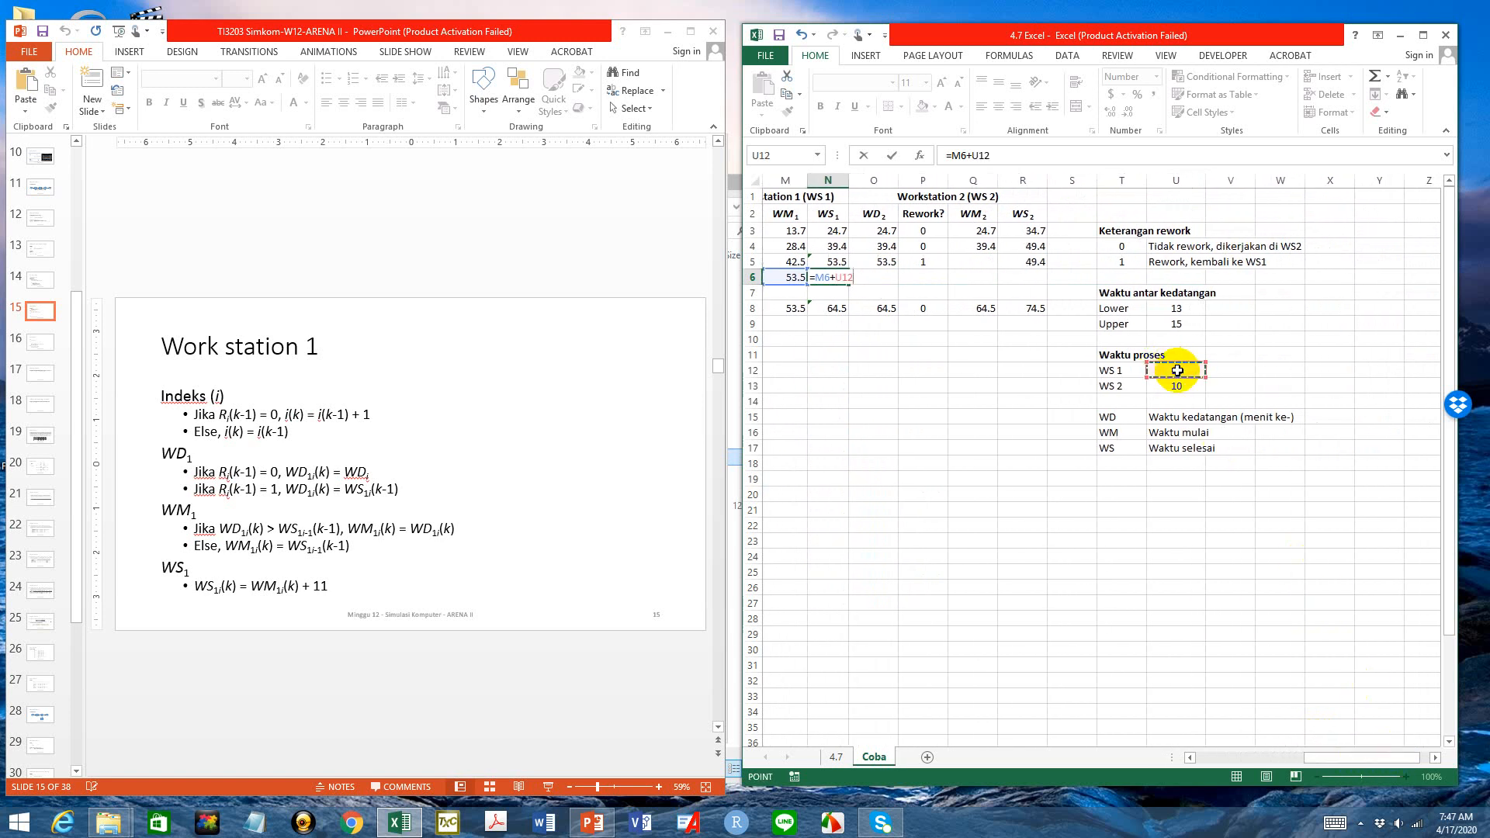
{"action": "key", "text": "F4"}
{"action": "key", "text": "Return"}
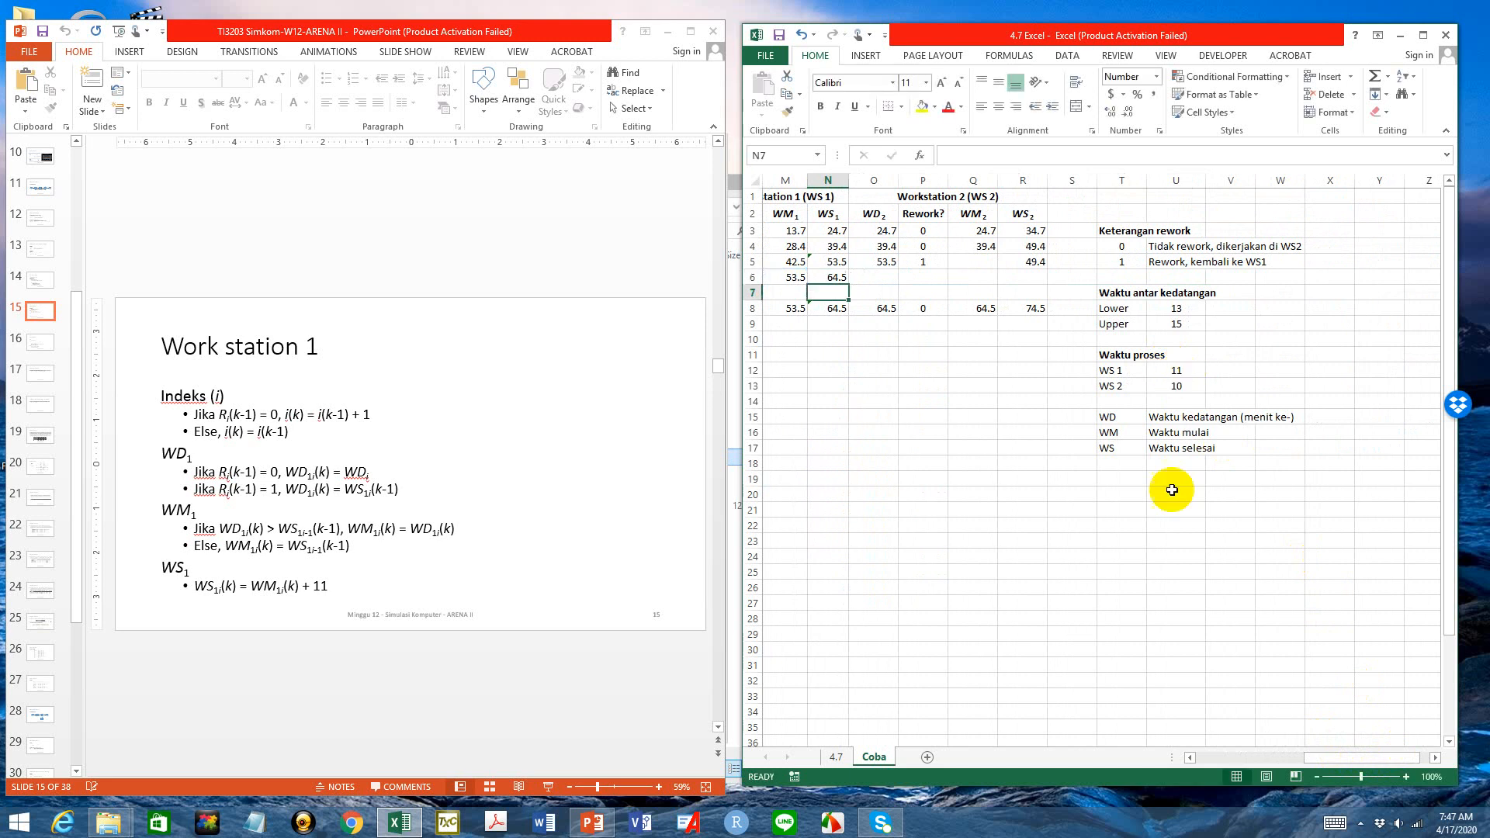
Switch to the PowerPoint presentation and show the Work station 2 rules on slide 16
{"action": "left_click_drag", "start_coordinate": [1329, 759], "coordinate": [1280, 759]}
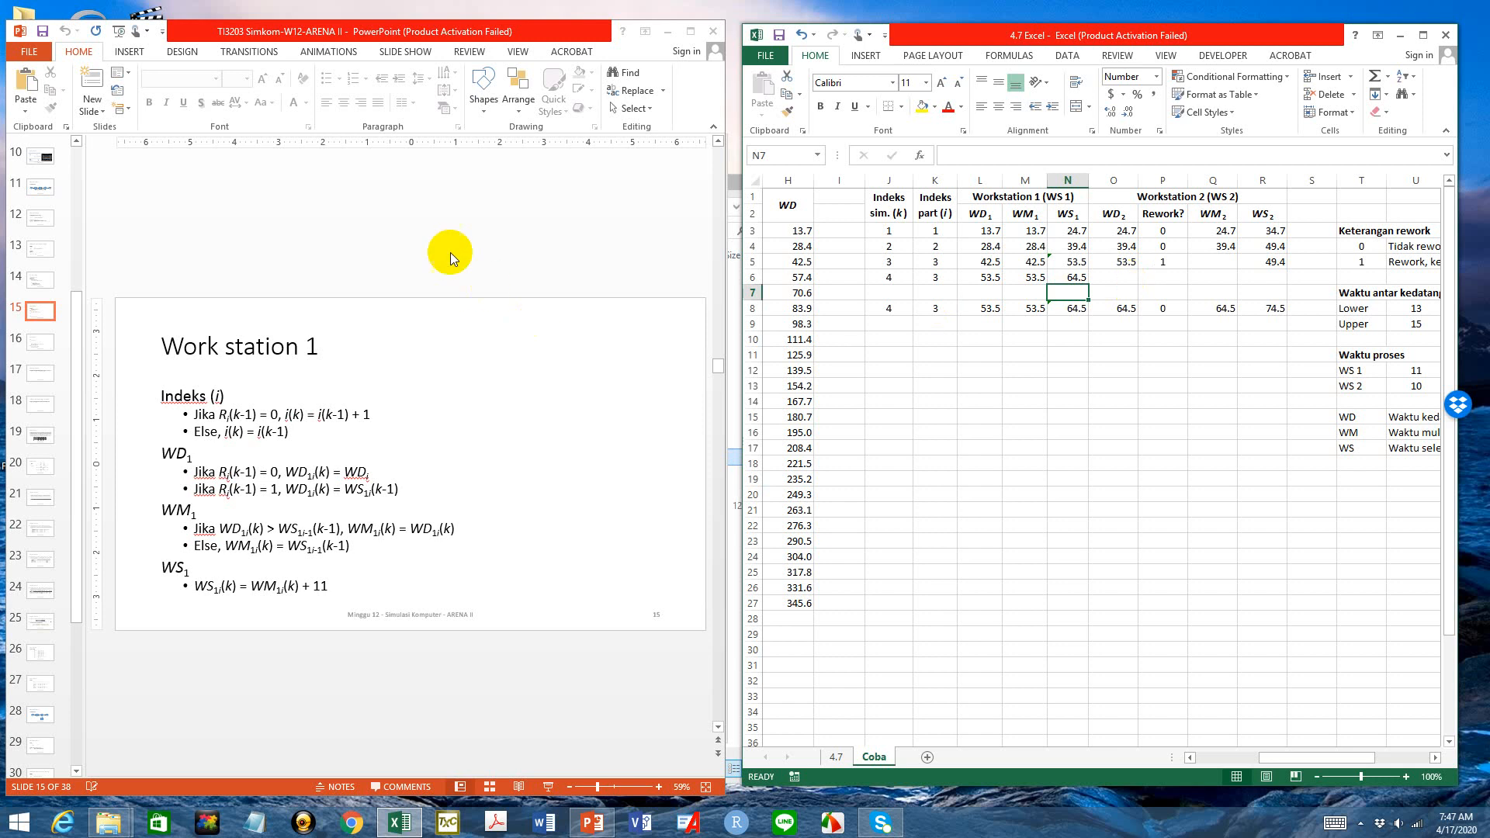
{"action": "left_click", "coordinate": [448, 230]}
{"action": "key", "text": "Page_Down"}
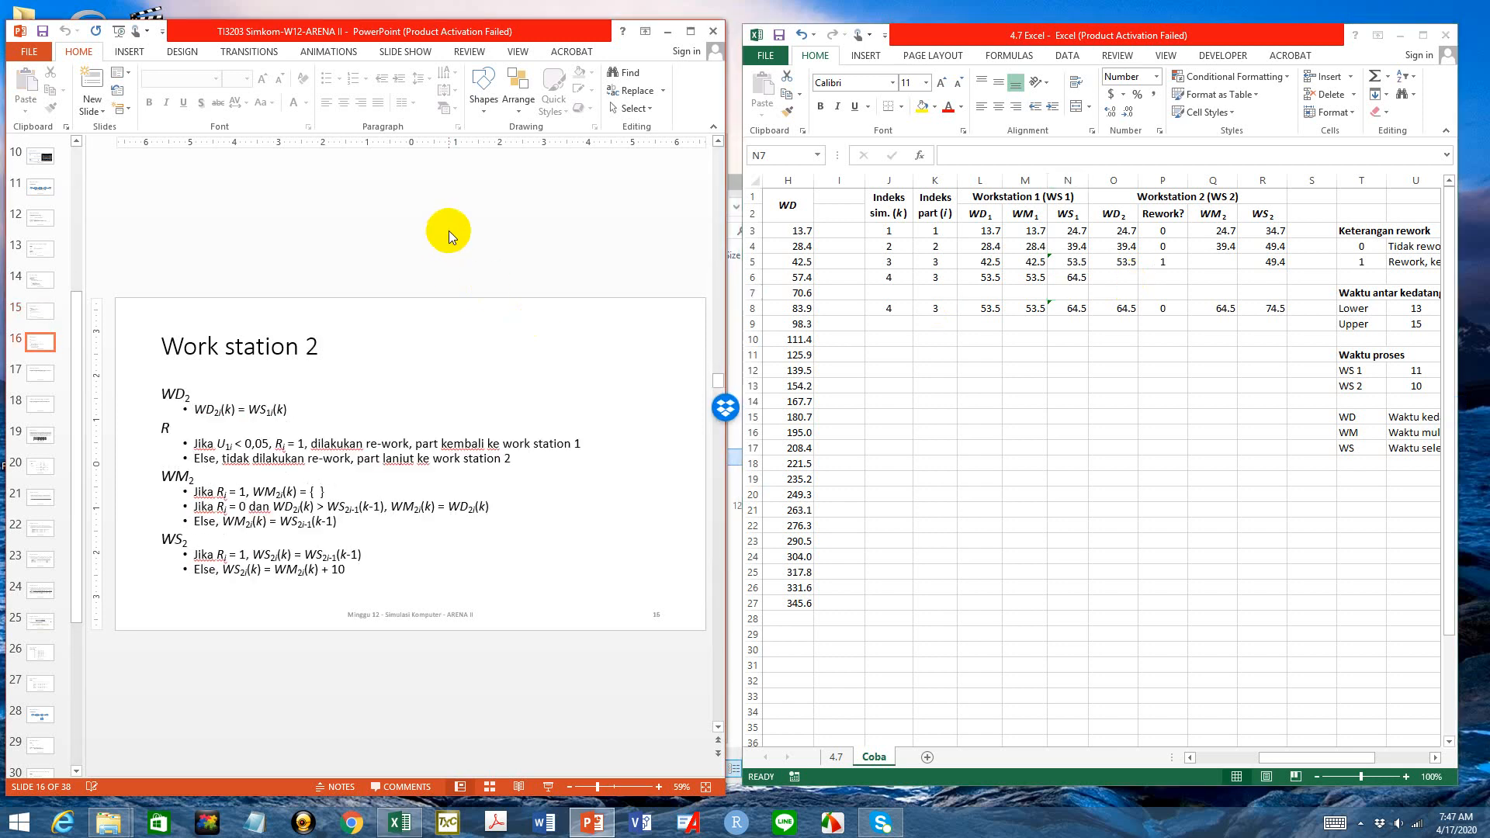
{"action": "key", "text": "Page_Down"}
{"action": "key", "text": "Page_Up"}
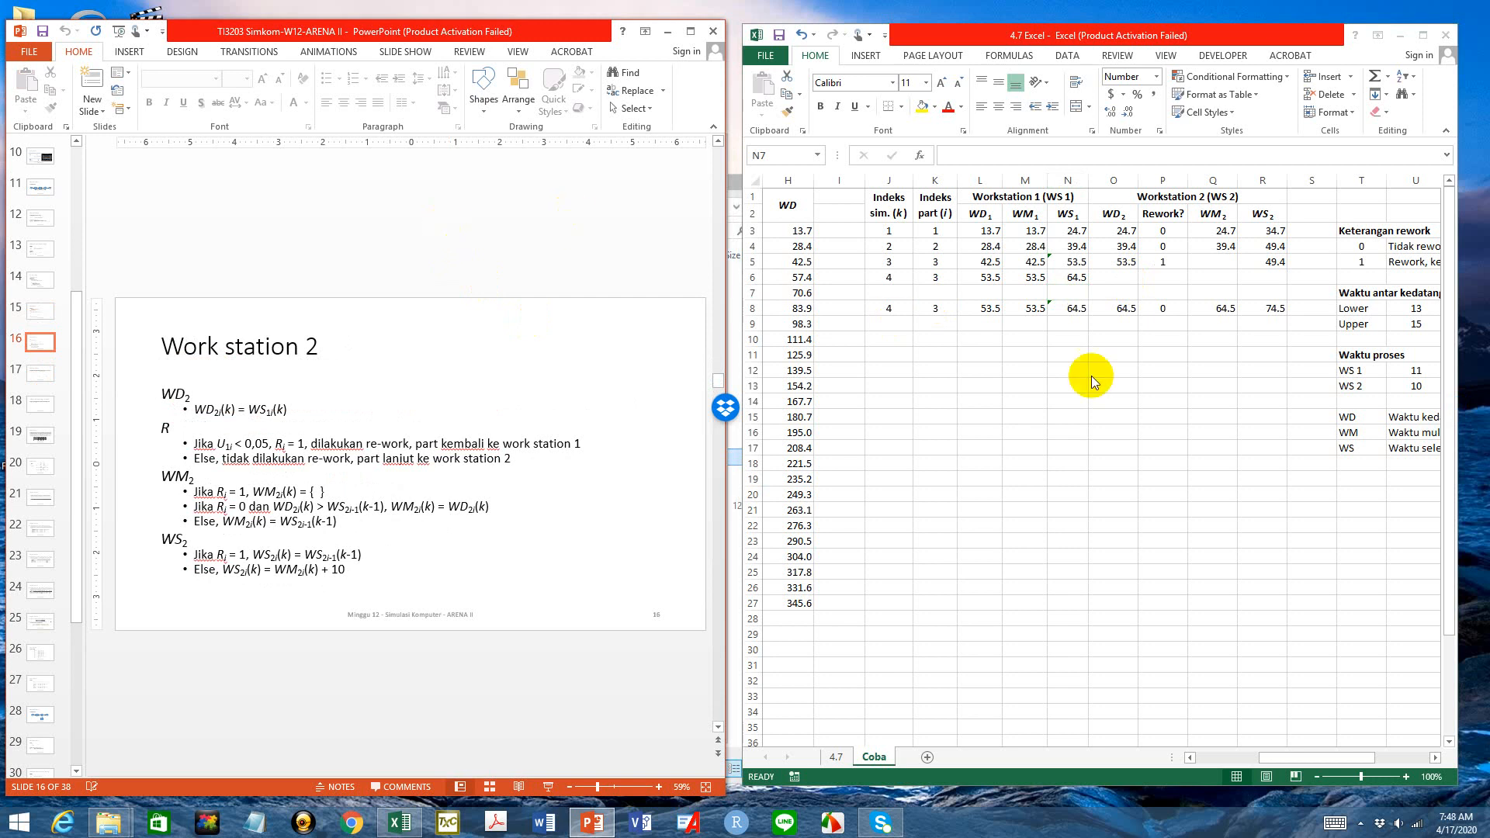
Back in the Excel sheet, set the WD2 arrival time in O6 to the workstation 1 finish time with =N6
{"action": "left_click", "coordinate": [1120, 279]}
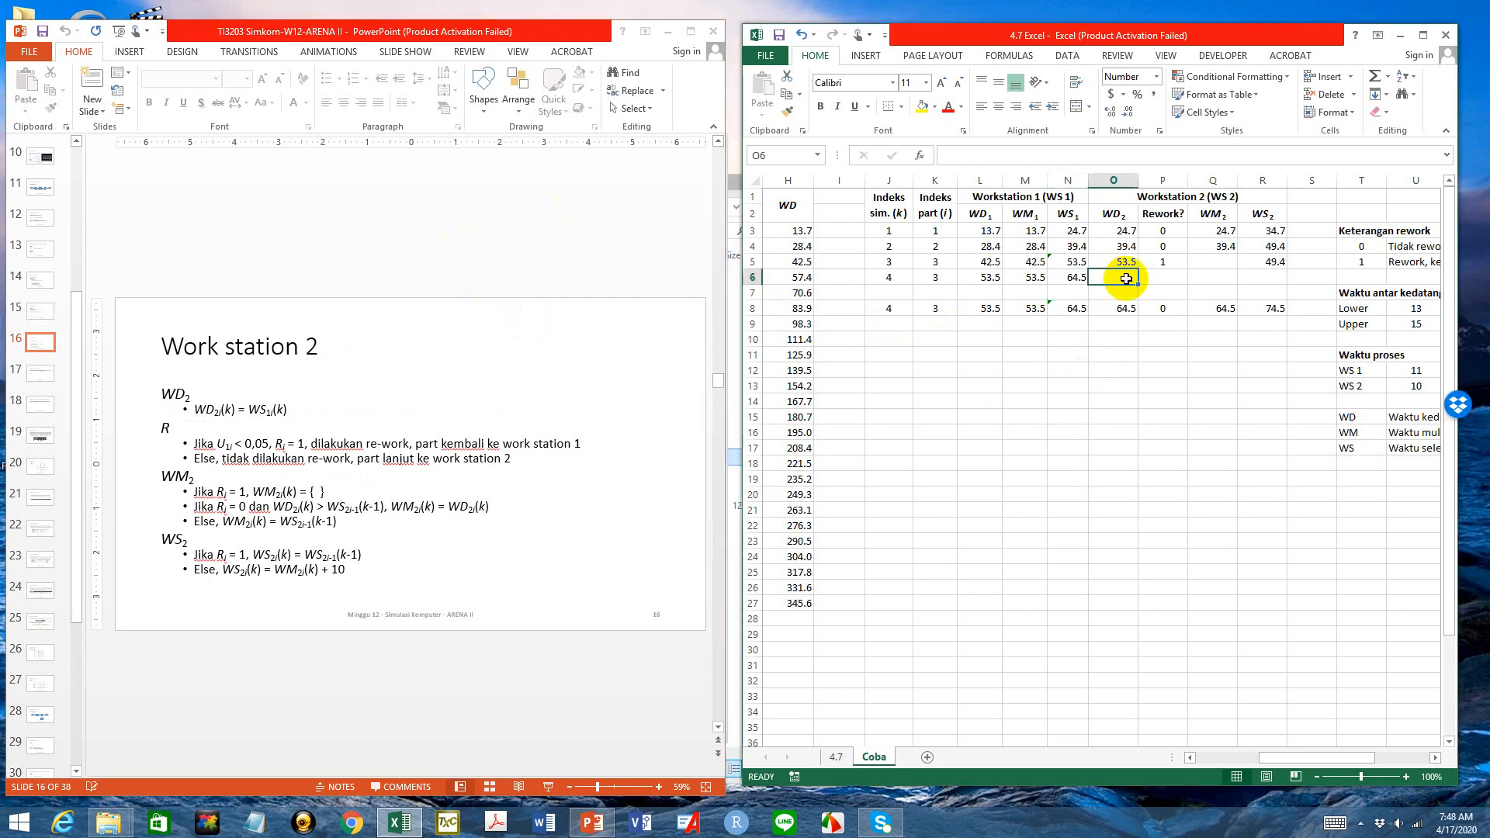
{"action": "type", "text": "="}
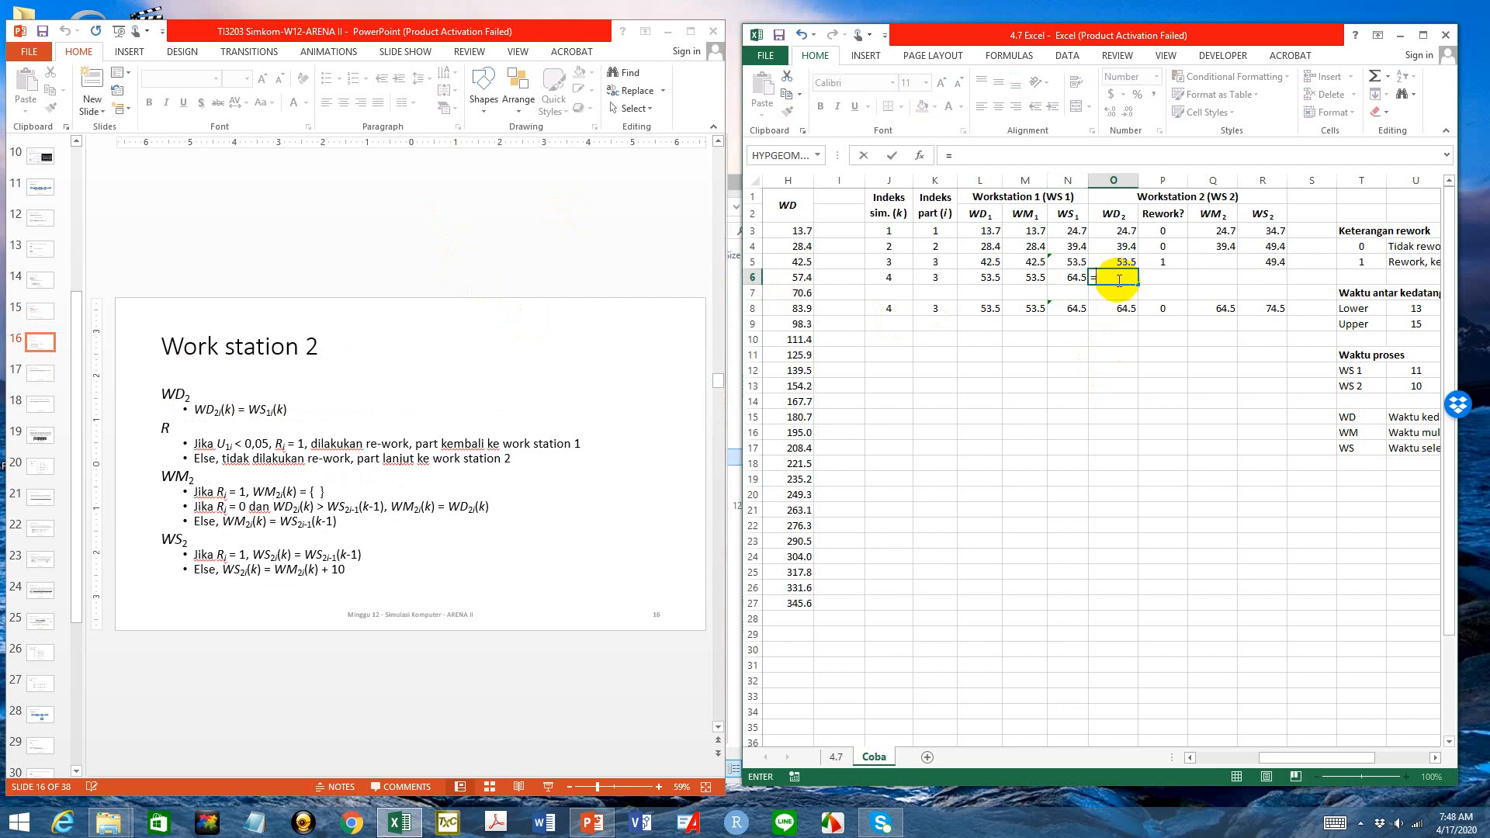
{"action": "left_click", "coordinate": [1067, 277]}
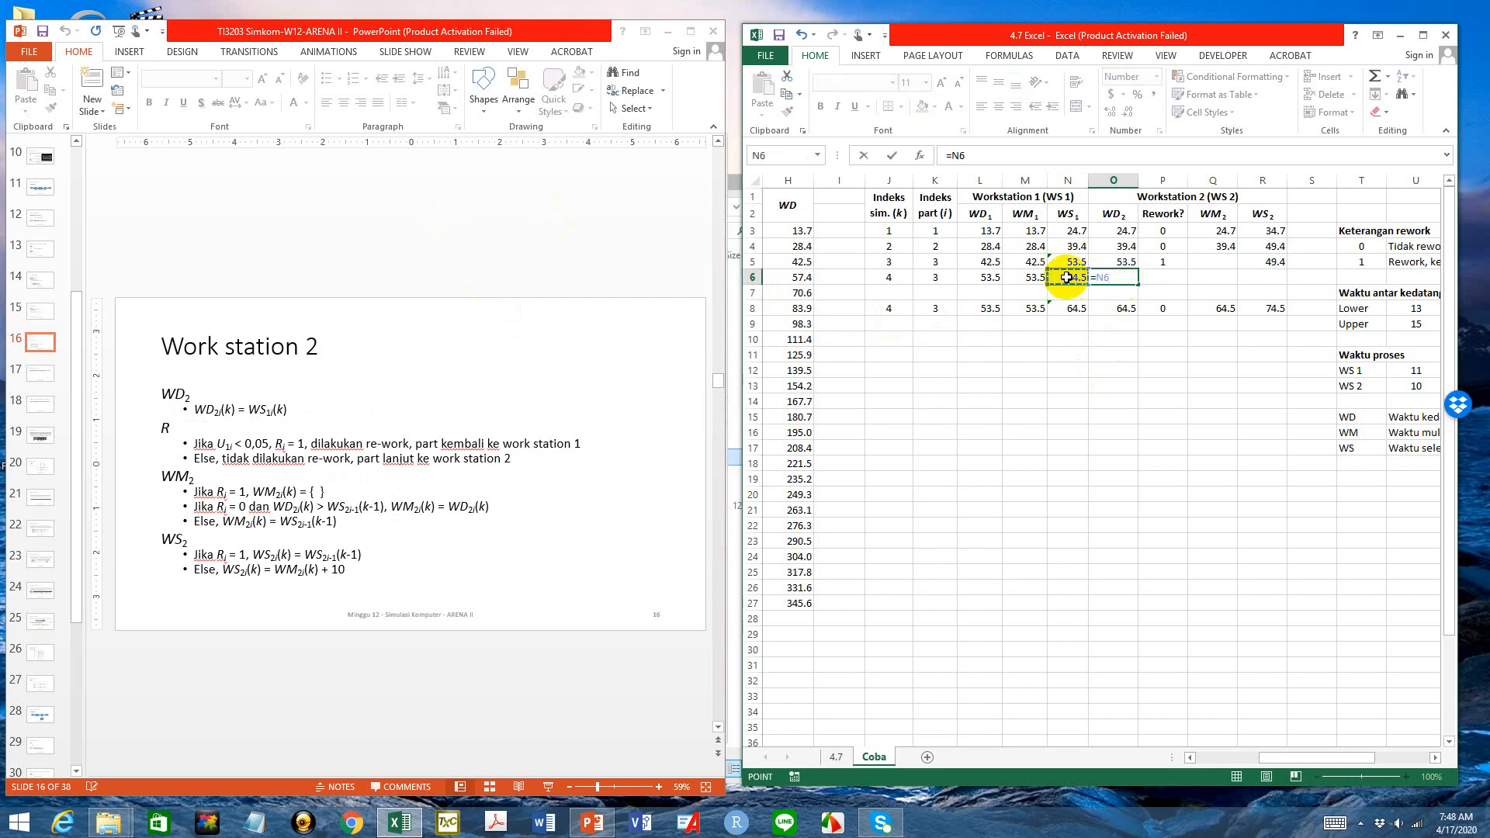
{"action": "key", "text": "Return"}
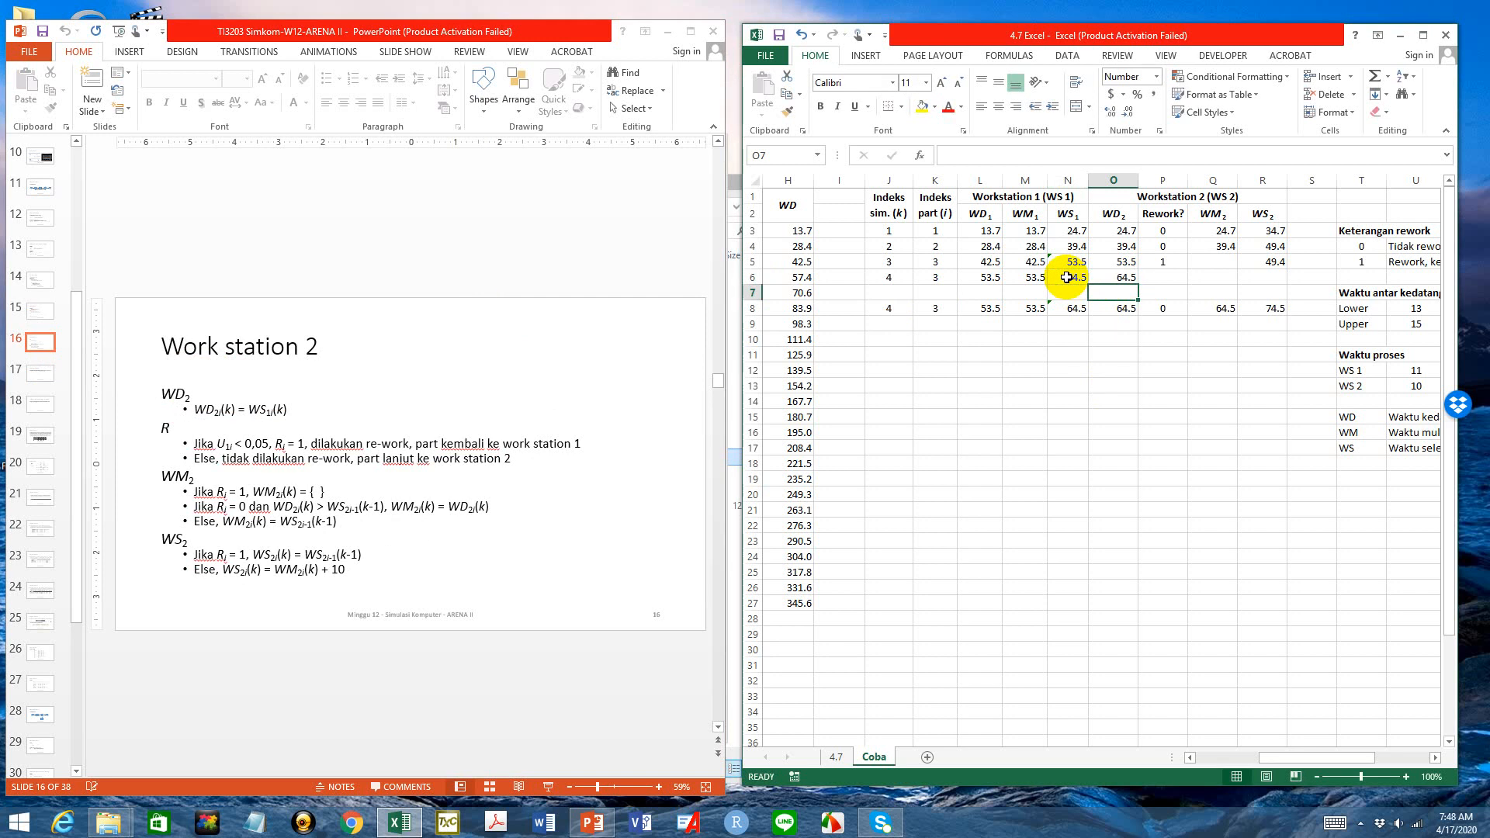
Begin the rework status formula in P6 with an IF that returns 0 when P5=1
{"action": "left_click", "coordinate": [1166, 277]}
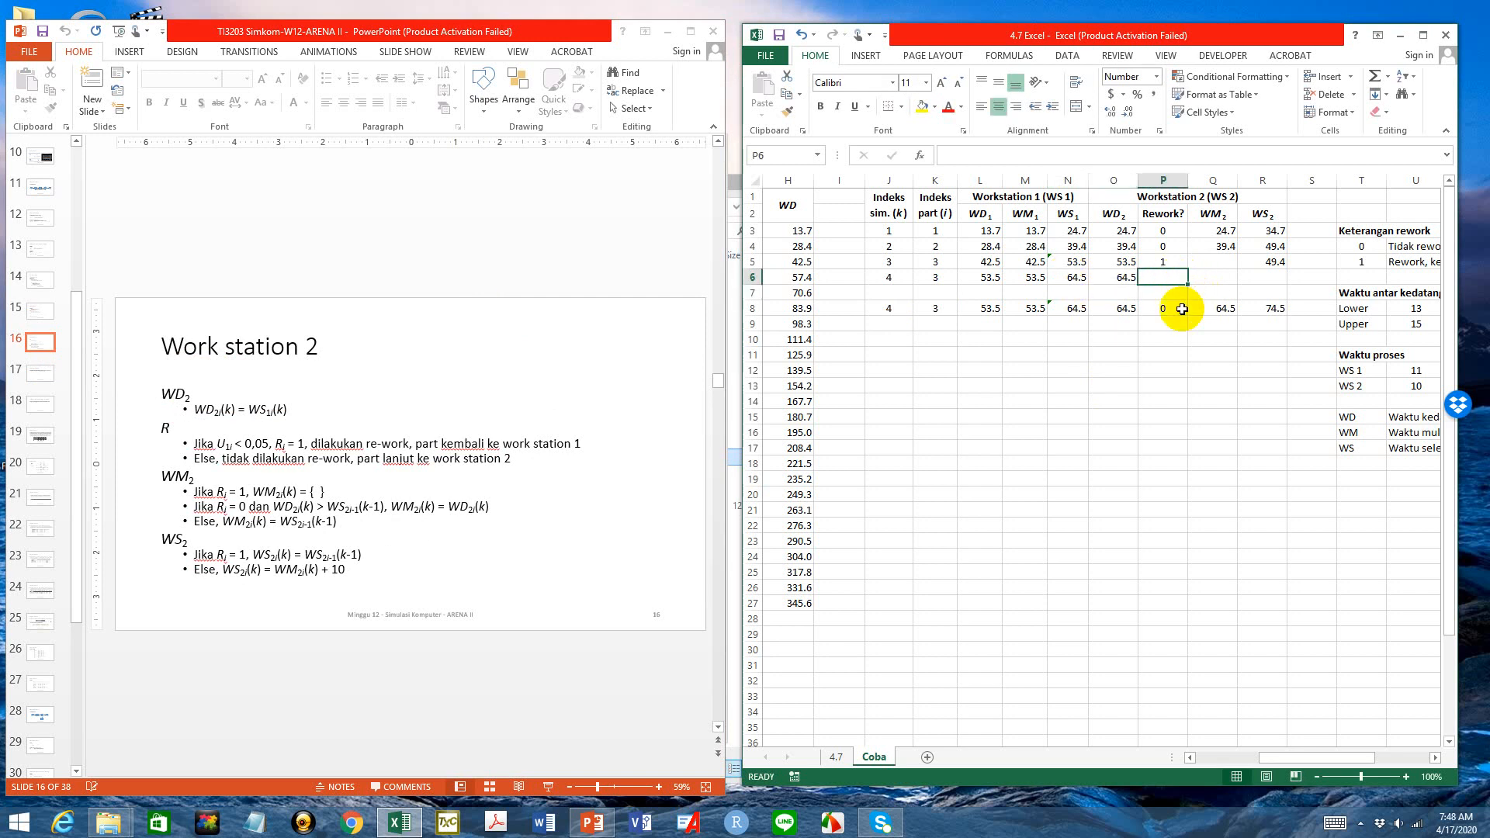
{"action": "type", "text": "=IF("}
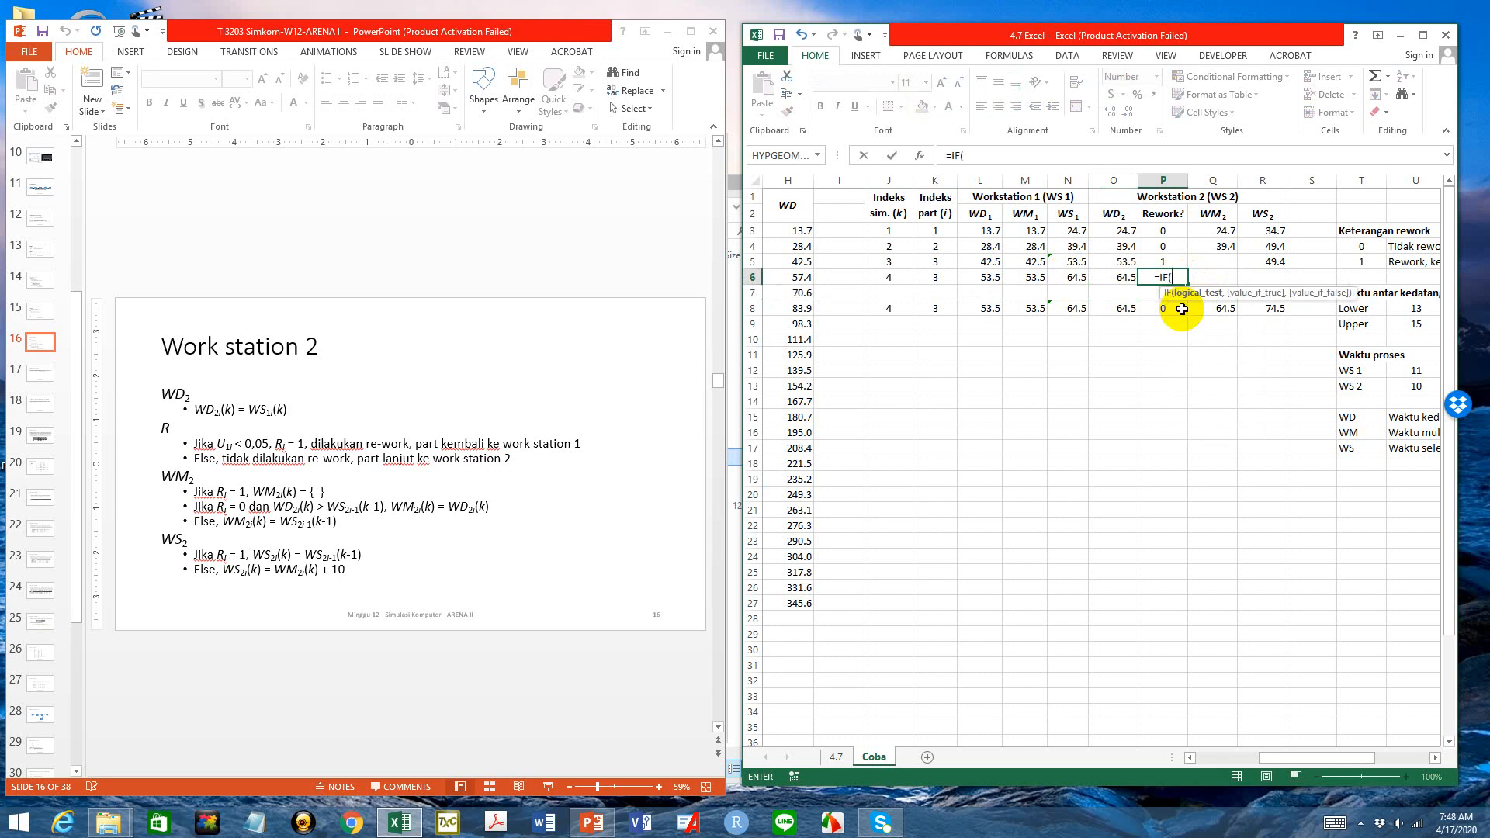
{"action": "left_click", "coordinate": [1163, 261]}
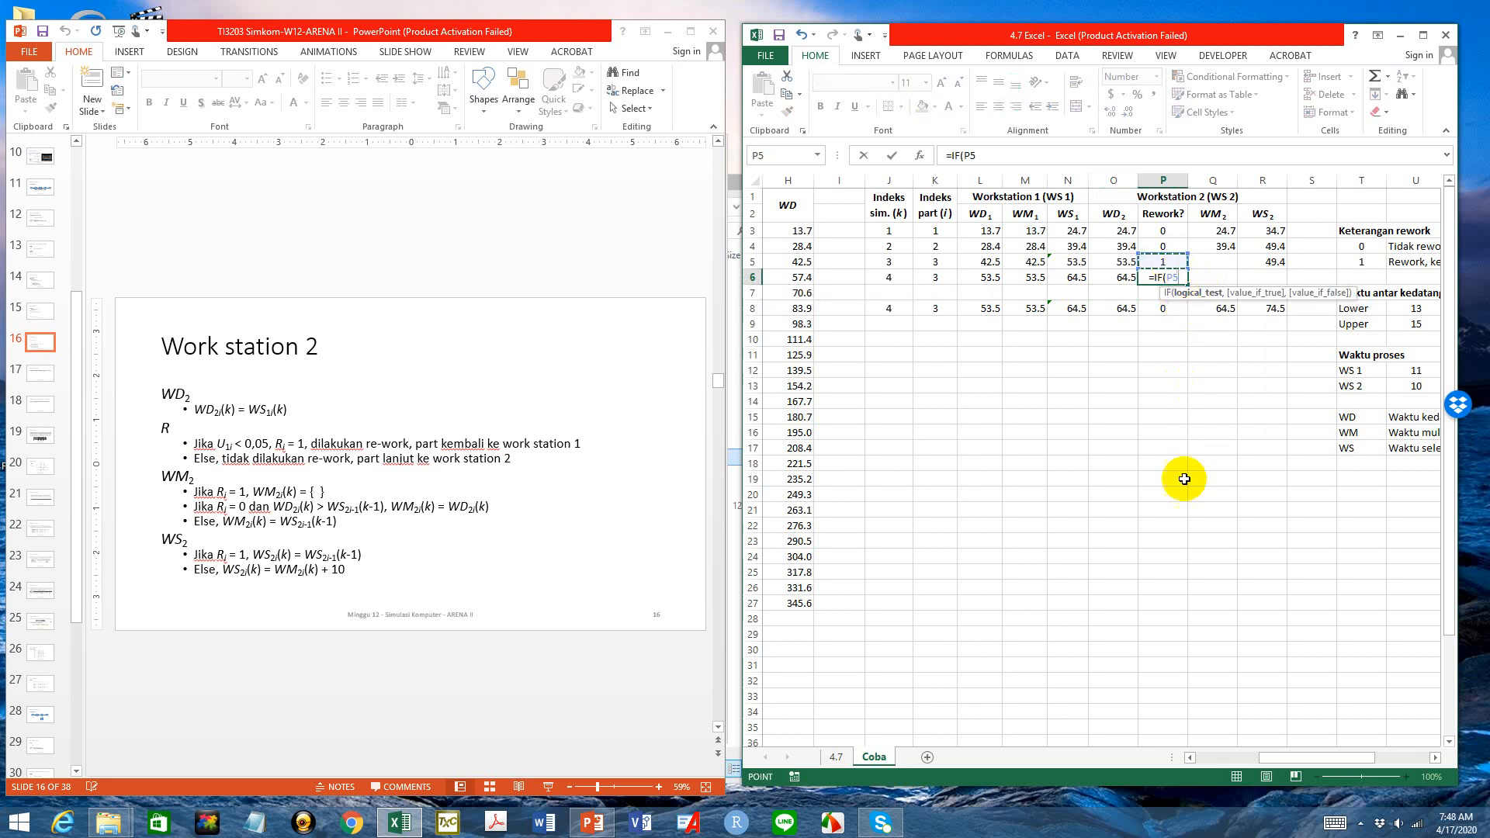
{"action": "type", "text": "="}
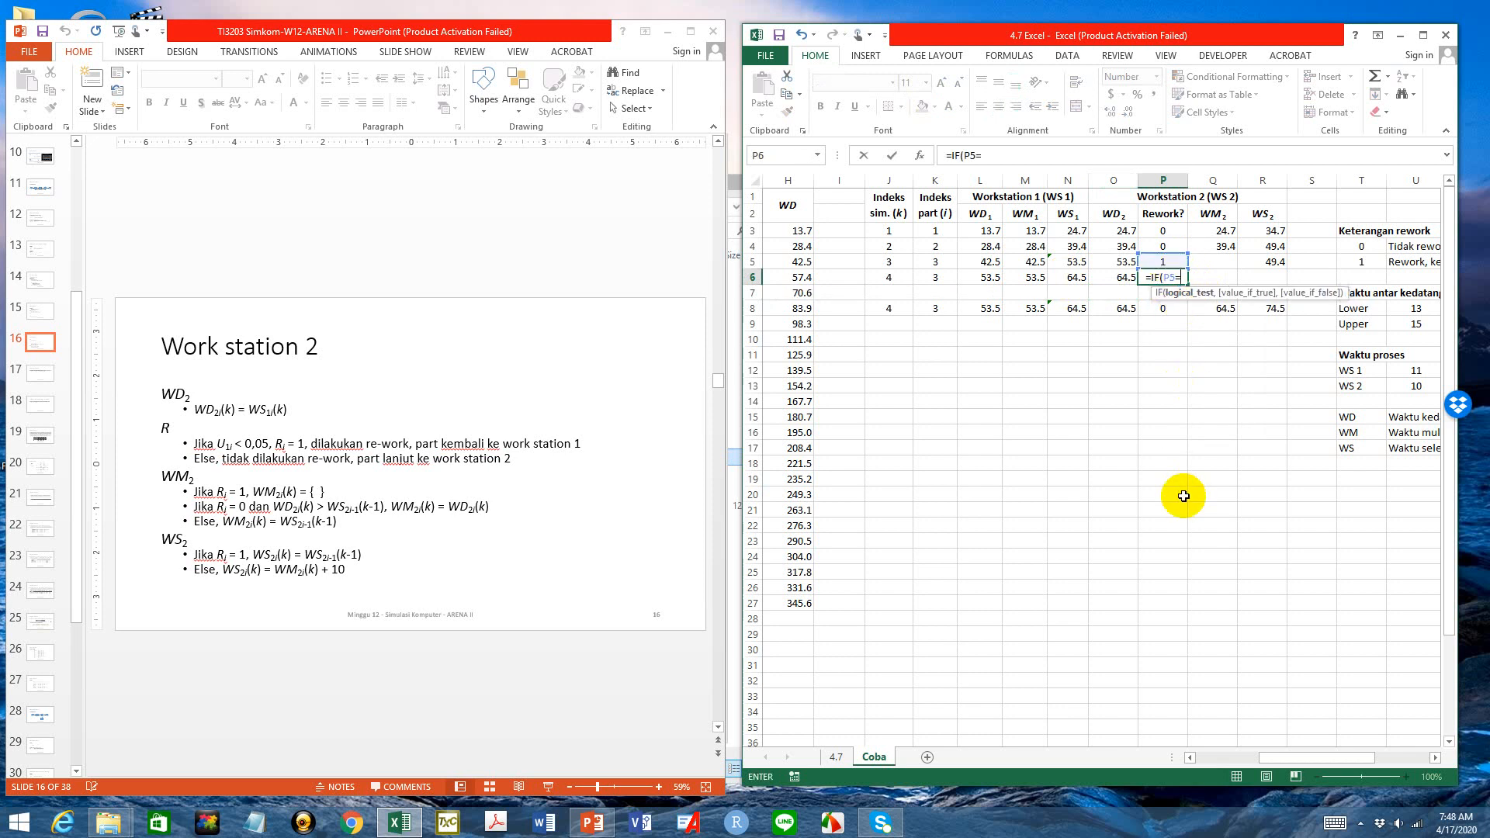
{"action": "type", "text": "1,"}
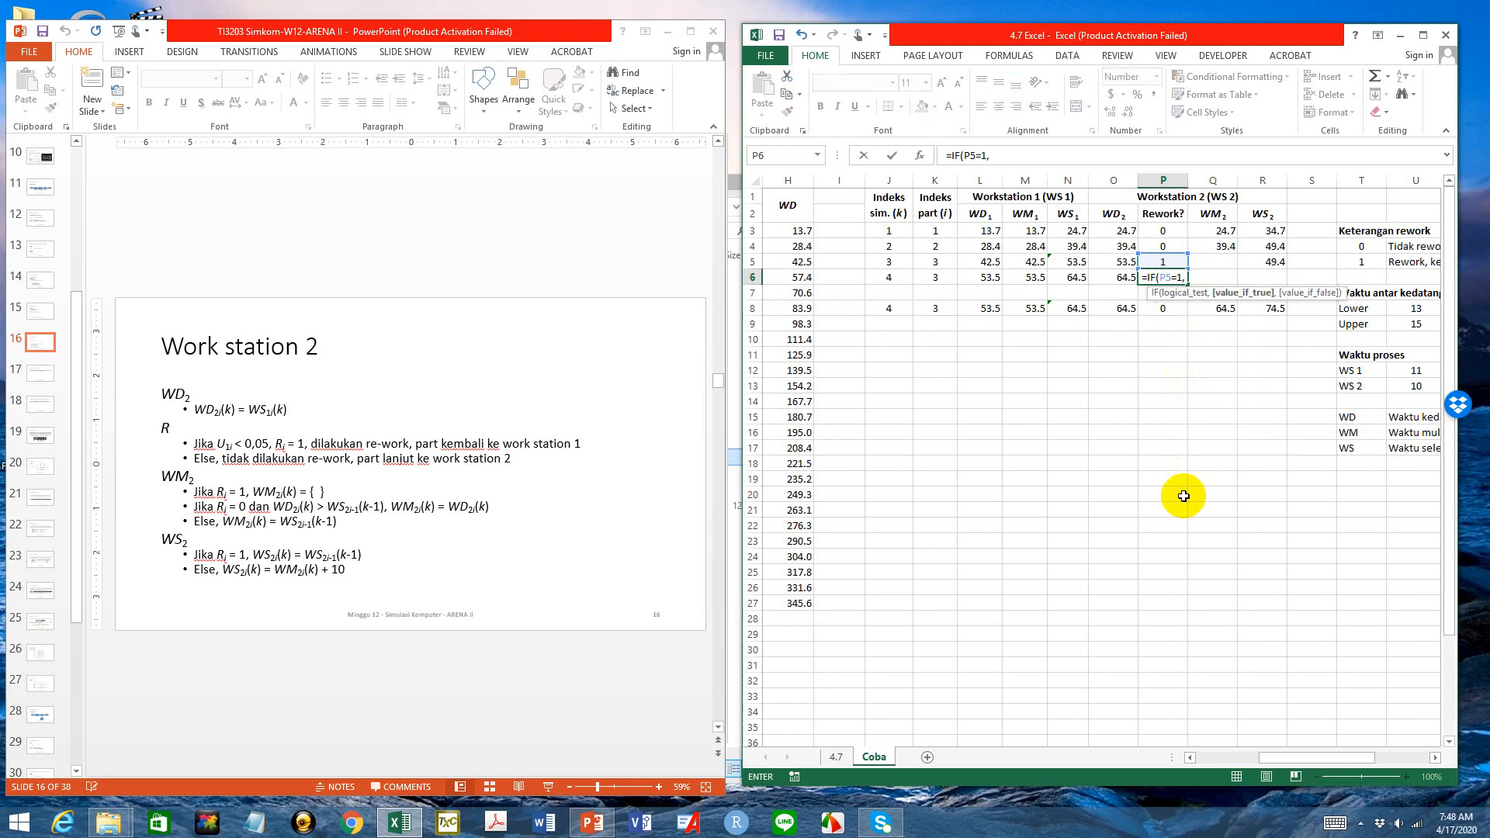
{"action": "type", "text": "0"}
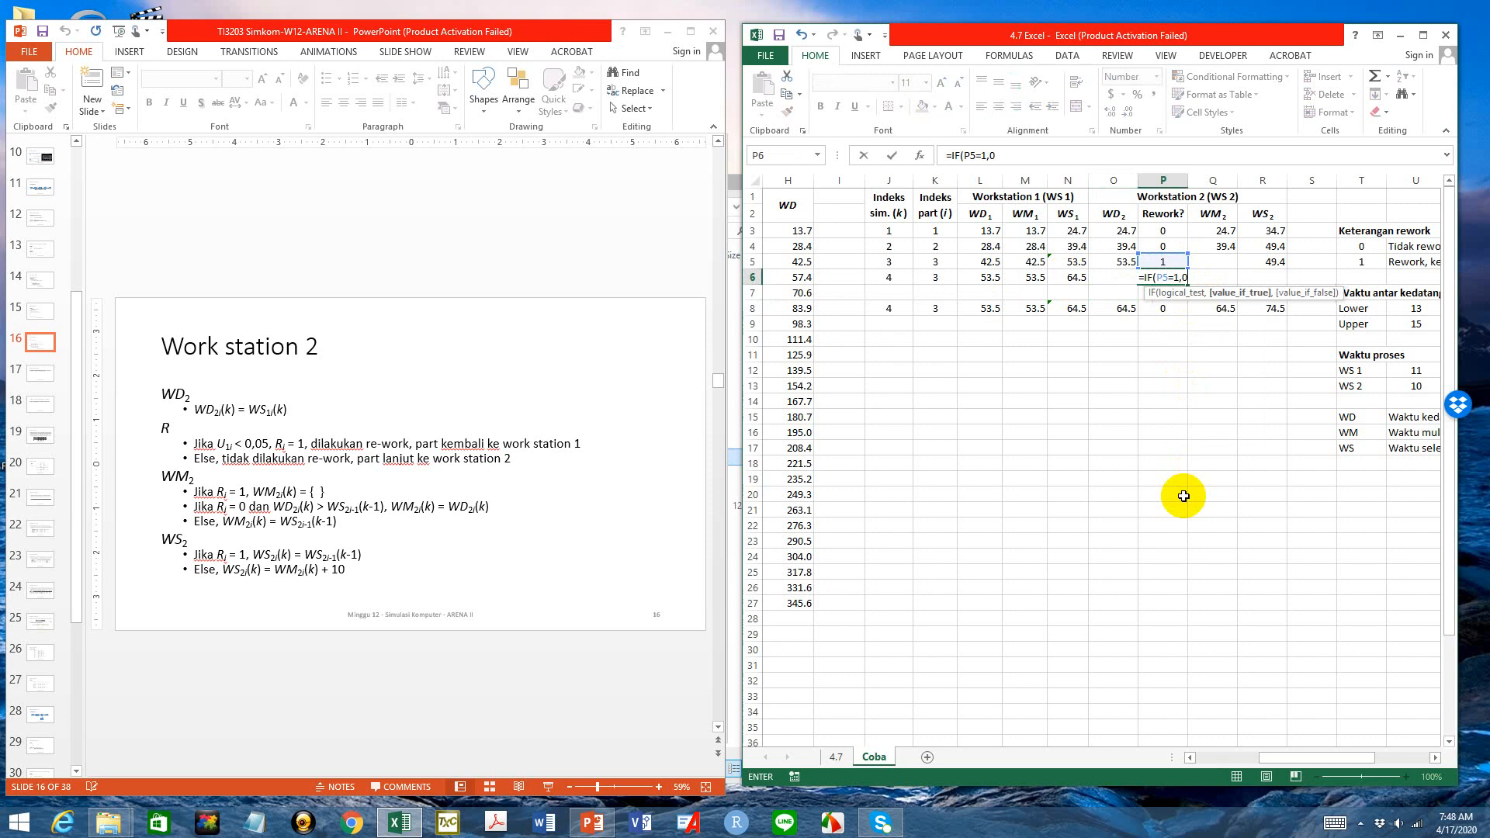
Complete the P6 formula's false case with VLOOKUP(K6,$A$3:$D$27,4,TRUE) to fetch the part's rework status, accepting the closing parenthesis correction
{"action": "type", "text": ",vloo"}
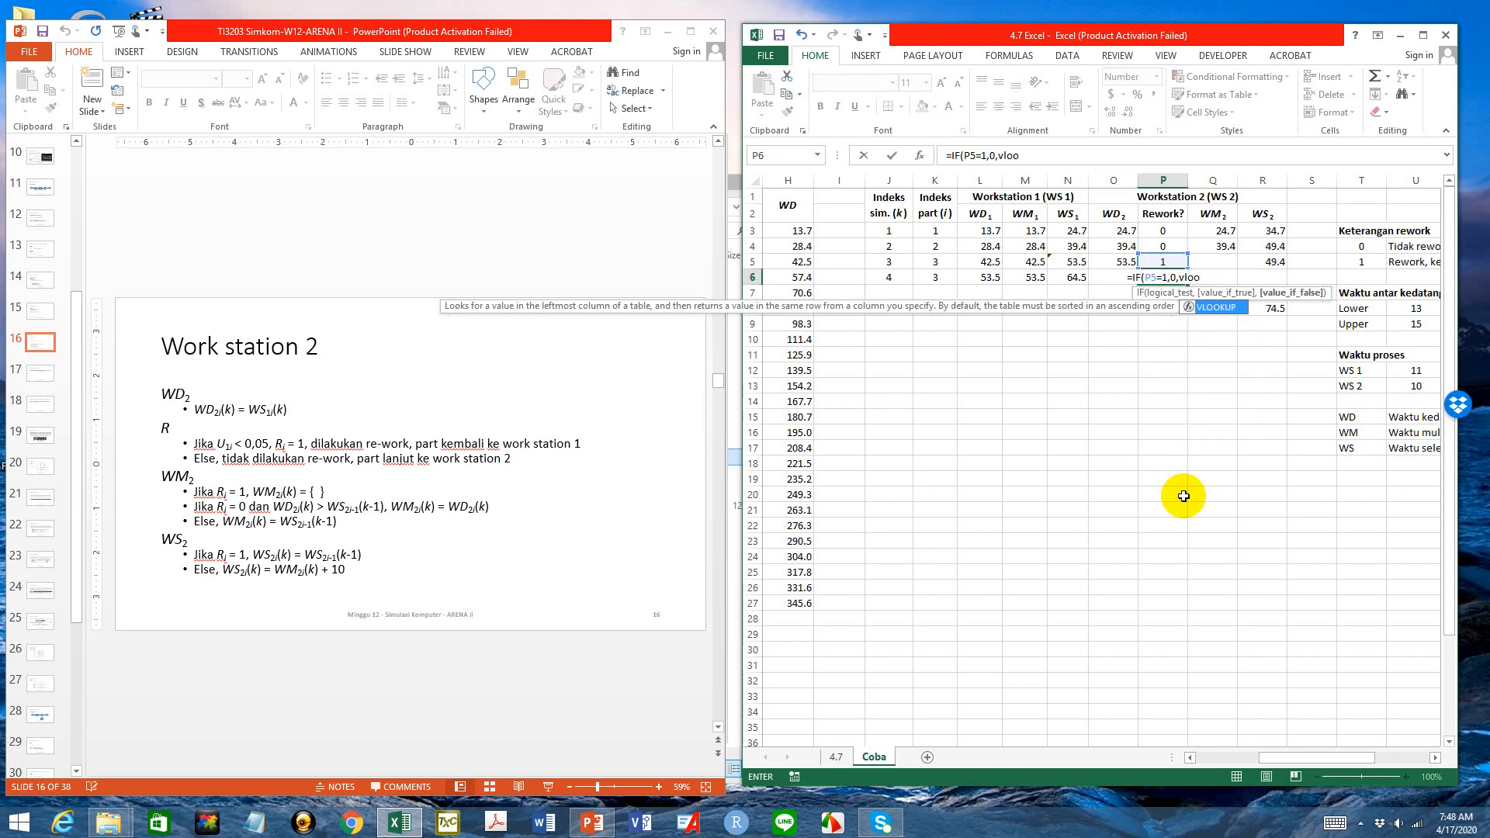
{"action": "key", "text": "Tab"}
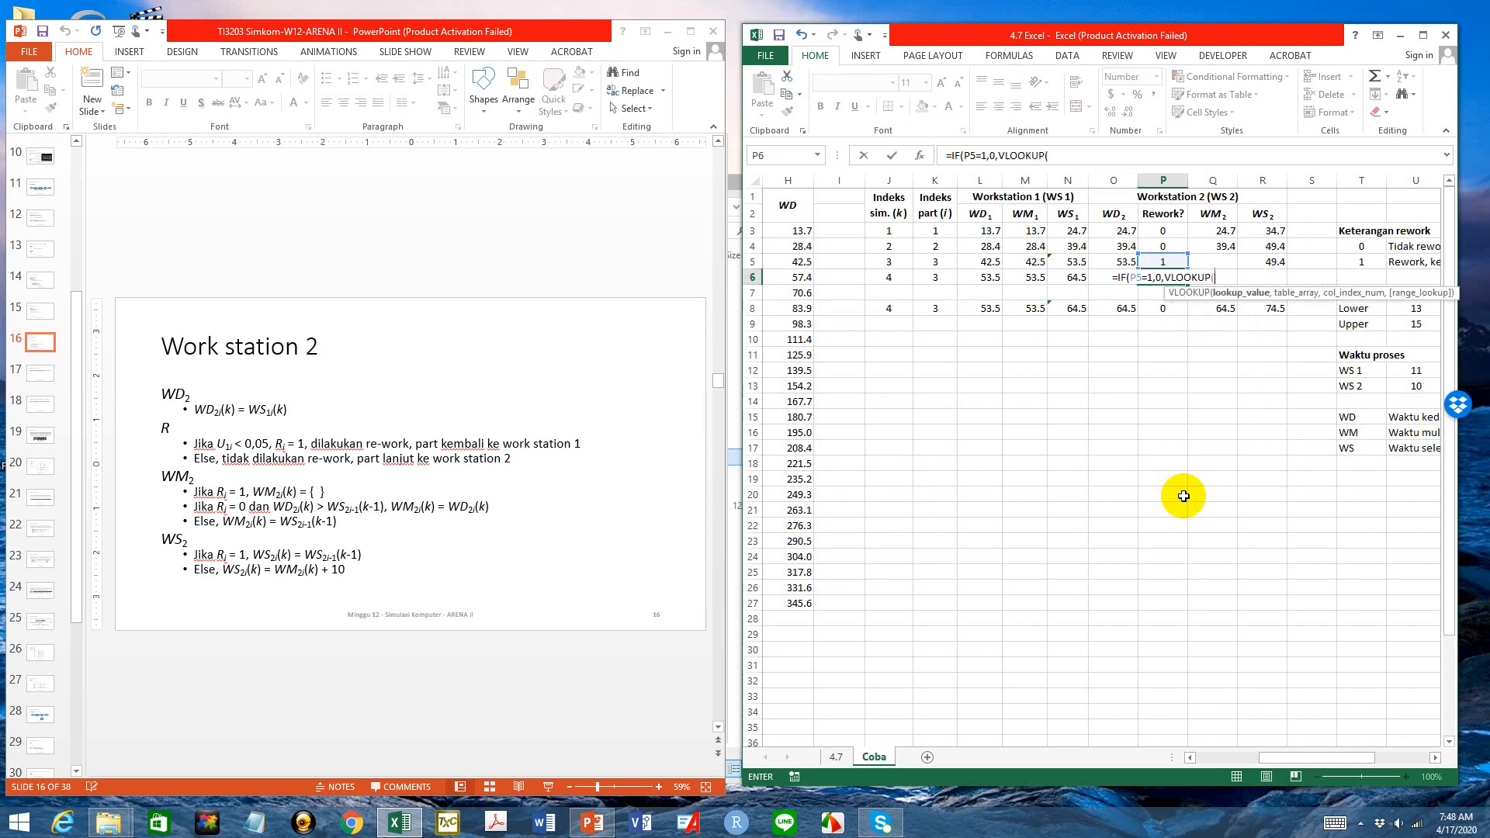
{"action": "left_click", "coordinate": [942, 278]}
{"action": "type", "text": ","}
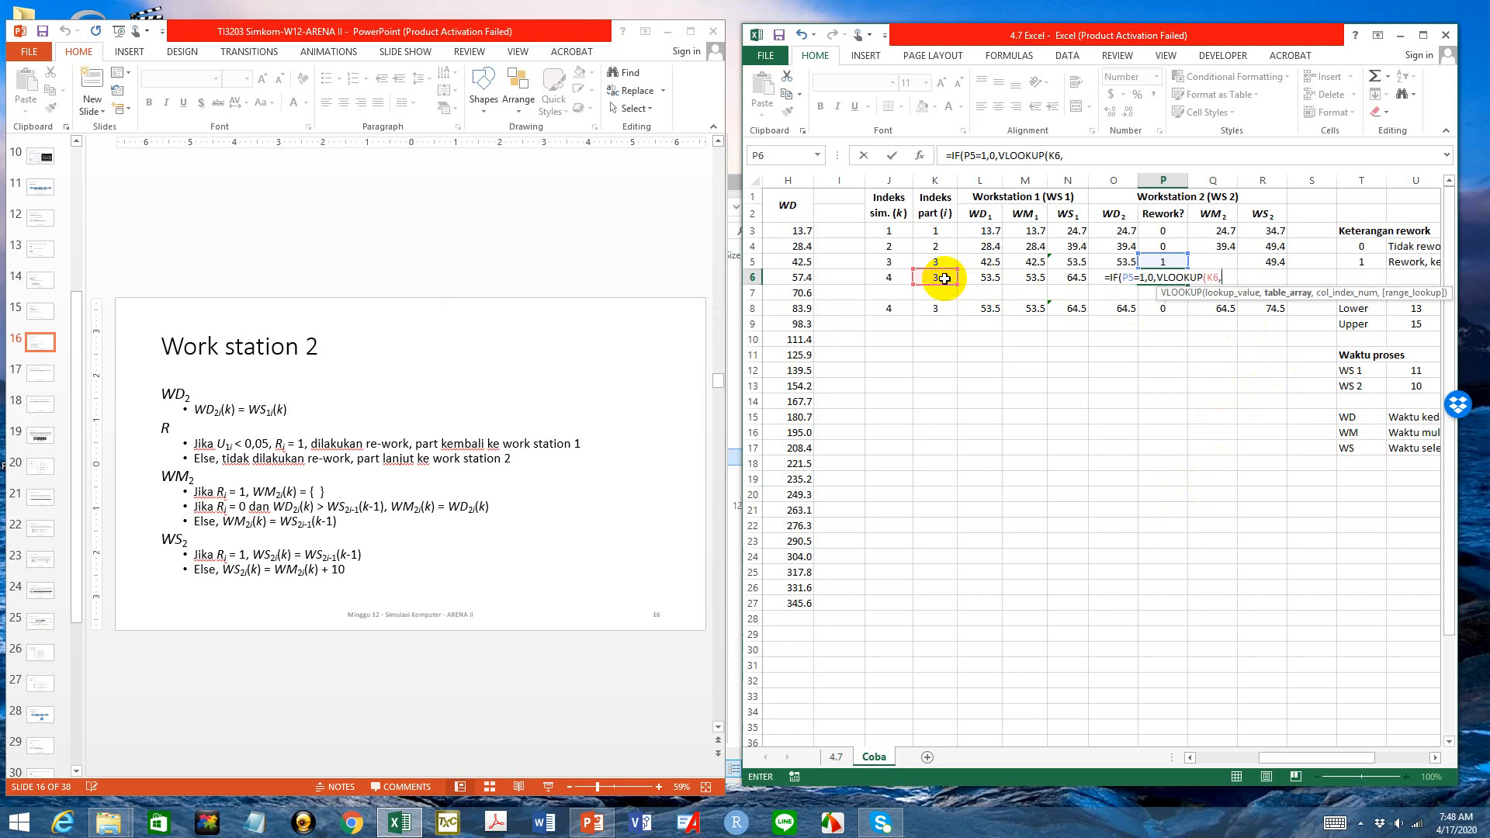
{"action": "left_click_drag", "start_coordinate": [1312, 759], "coordinate": [1224, 758]}
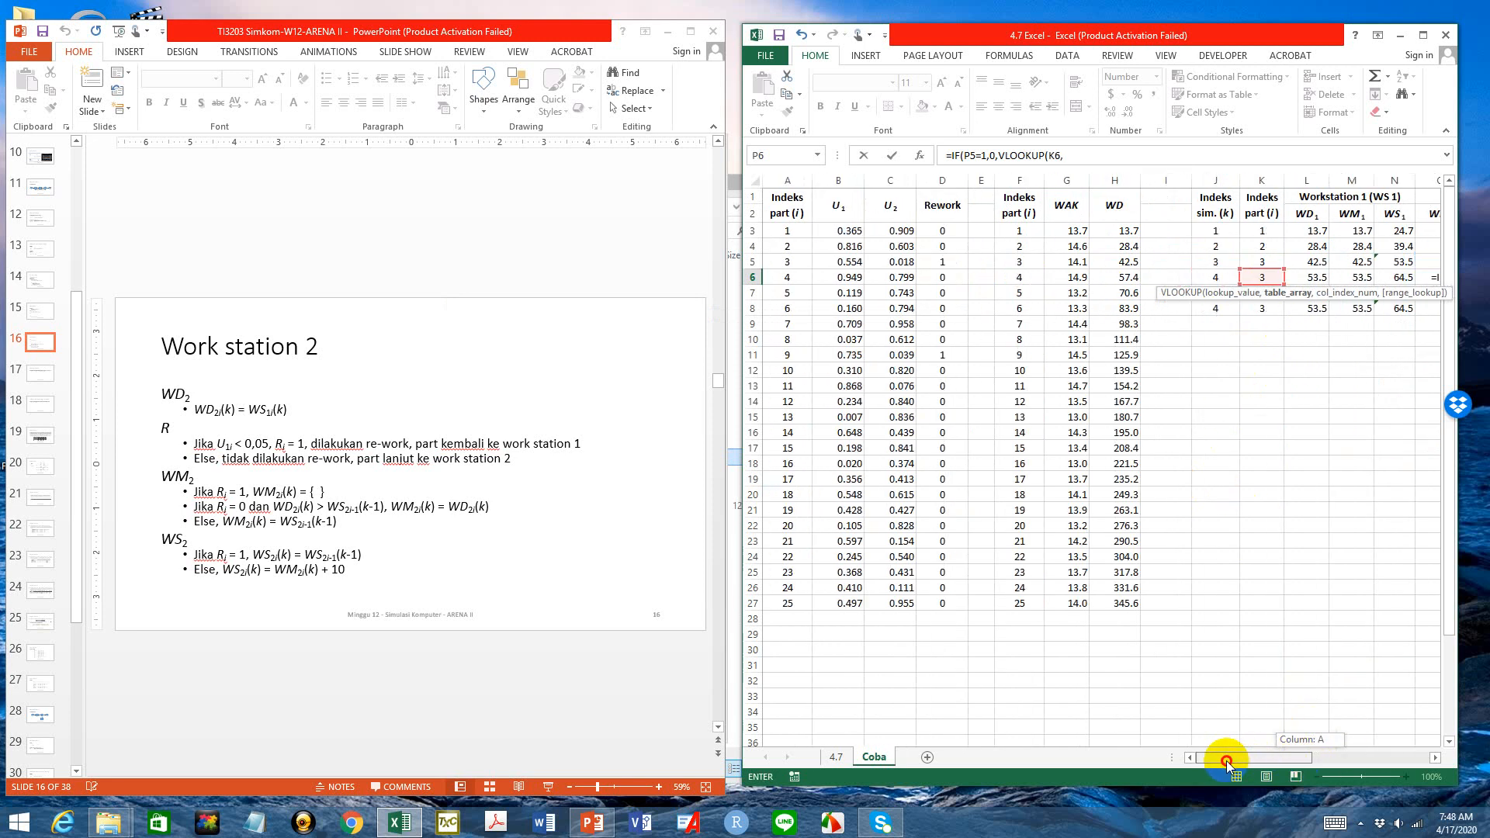
{"action": "left_click_drag", "start_coordinate": [786, 231], "coordinate": [942, 595]}
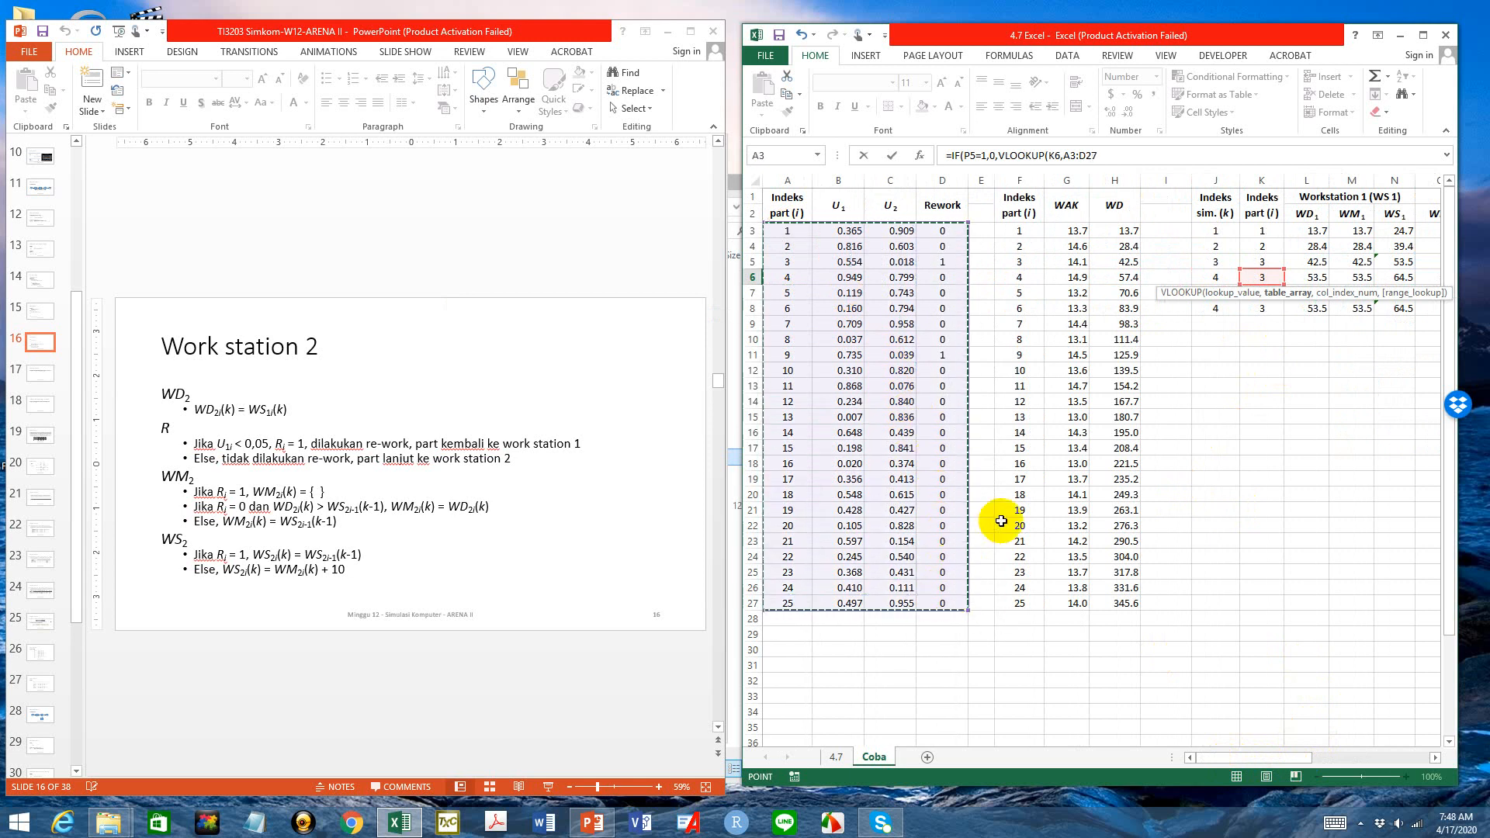
{"action": "key", "text": "F4"}
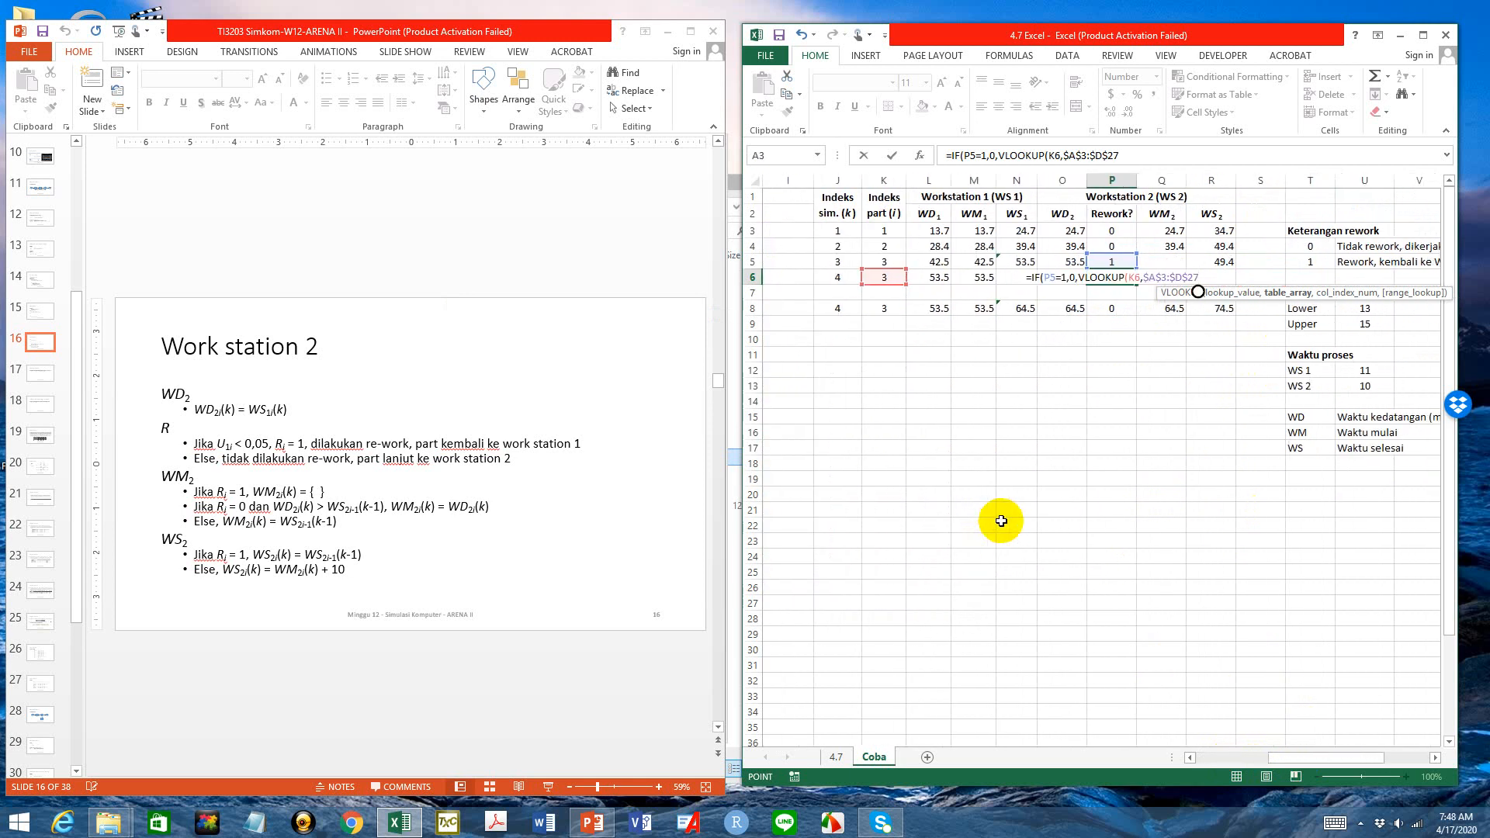
{"action": "type", "text": ","}
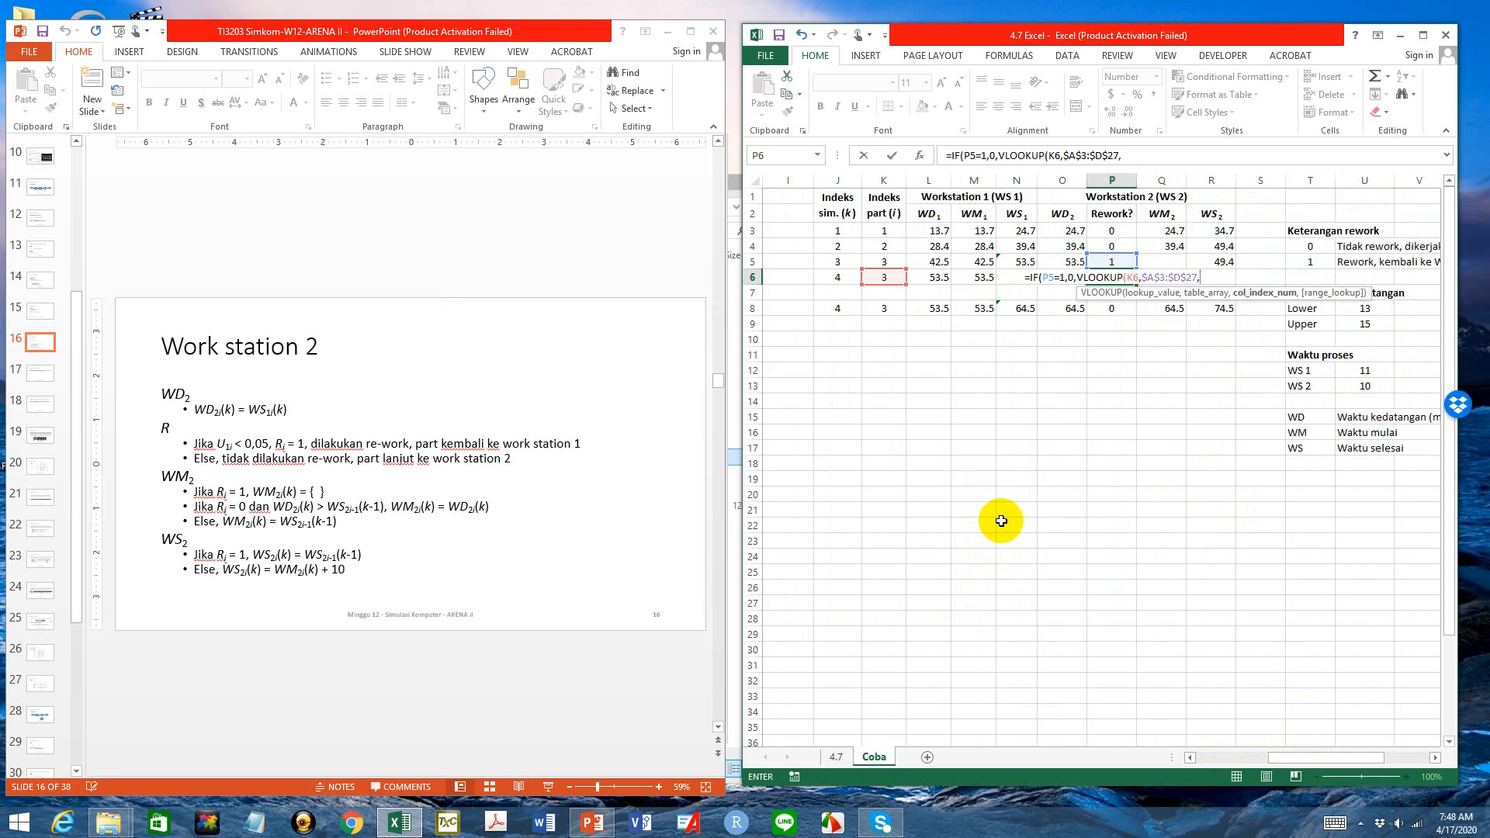
{"action": "left_click_drag", "start_coordinate": [1323, 758], "coordinate": [1215, 757]}
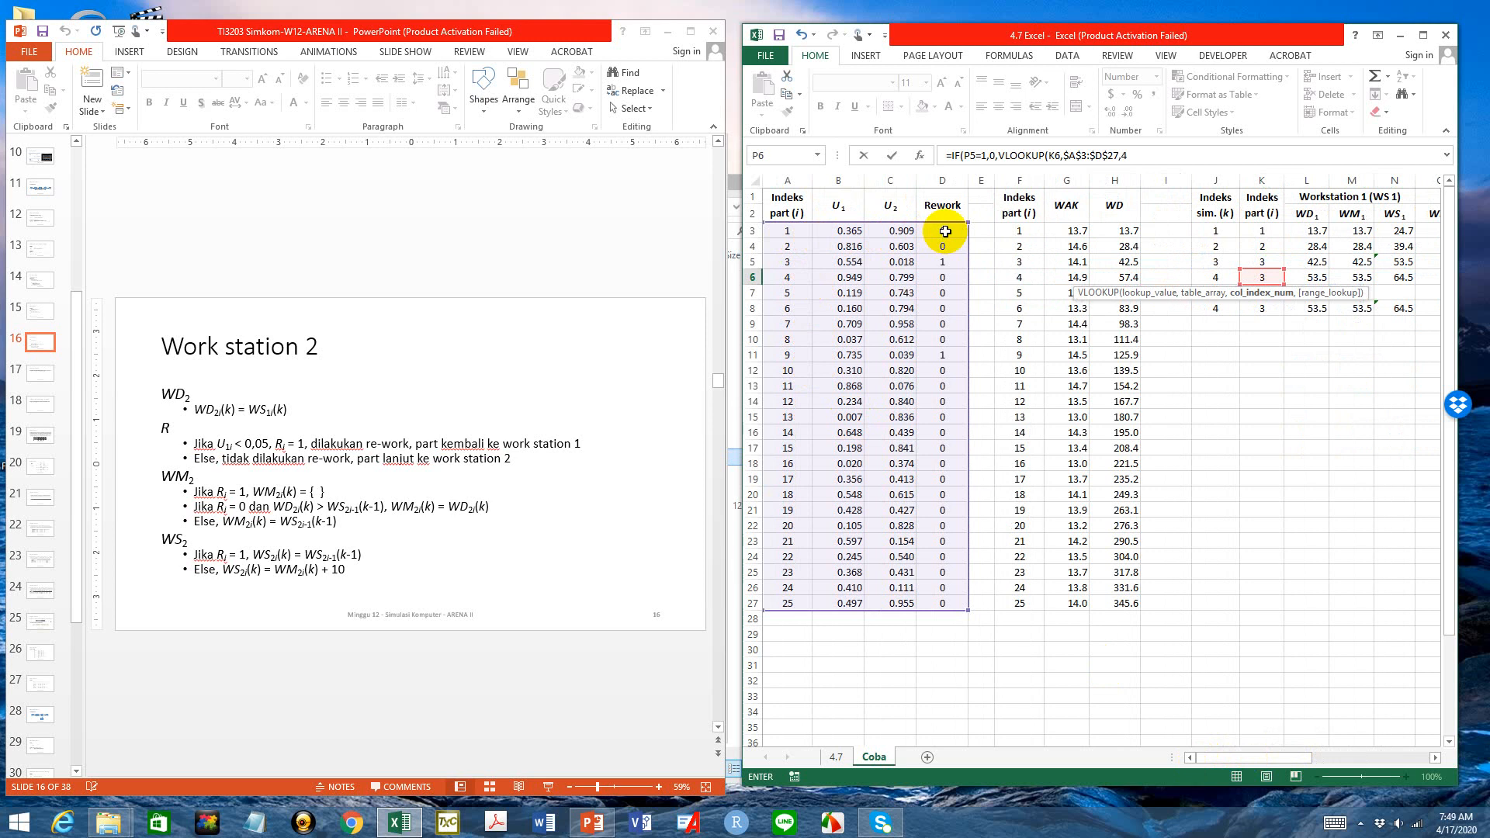
{"action": "type", "text": ",tr"}
{"action": "key", "text": "Tab"}
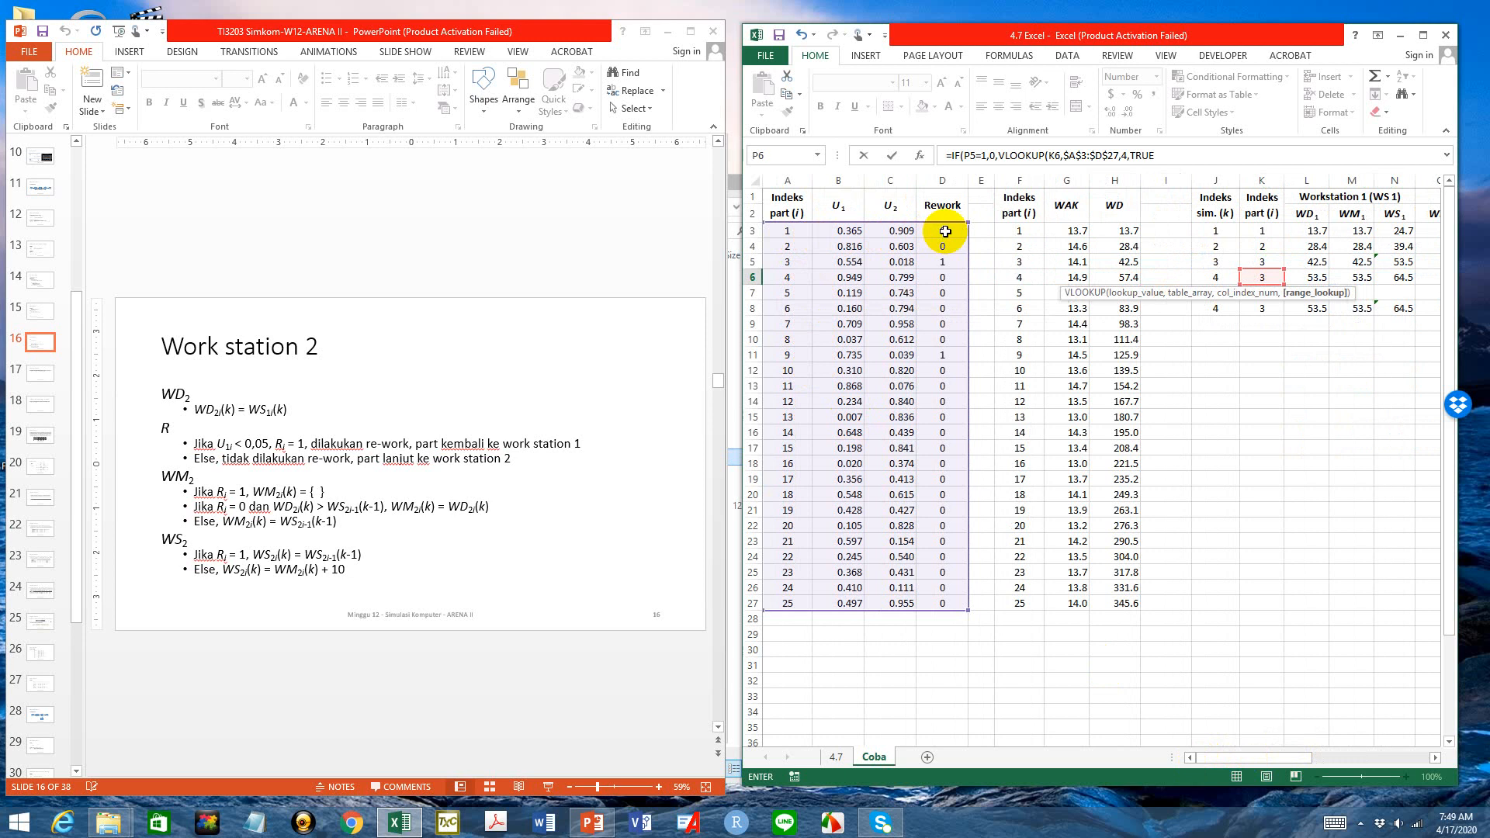
{"action": "key", "text": "Return"}
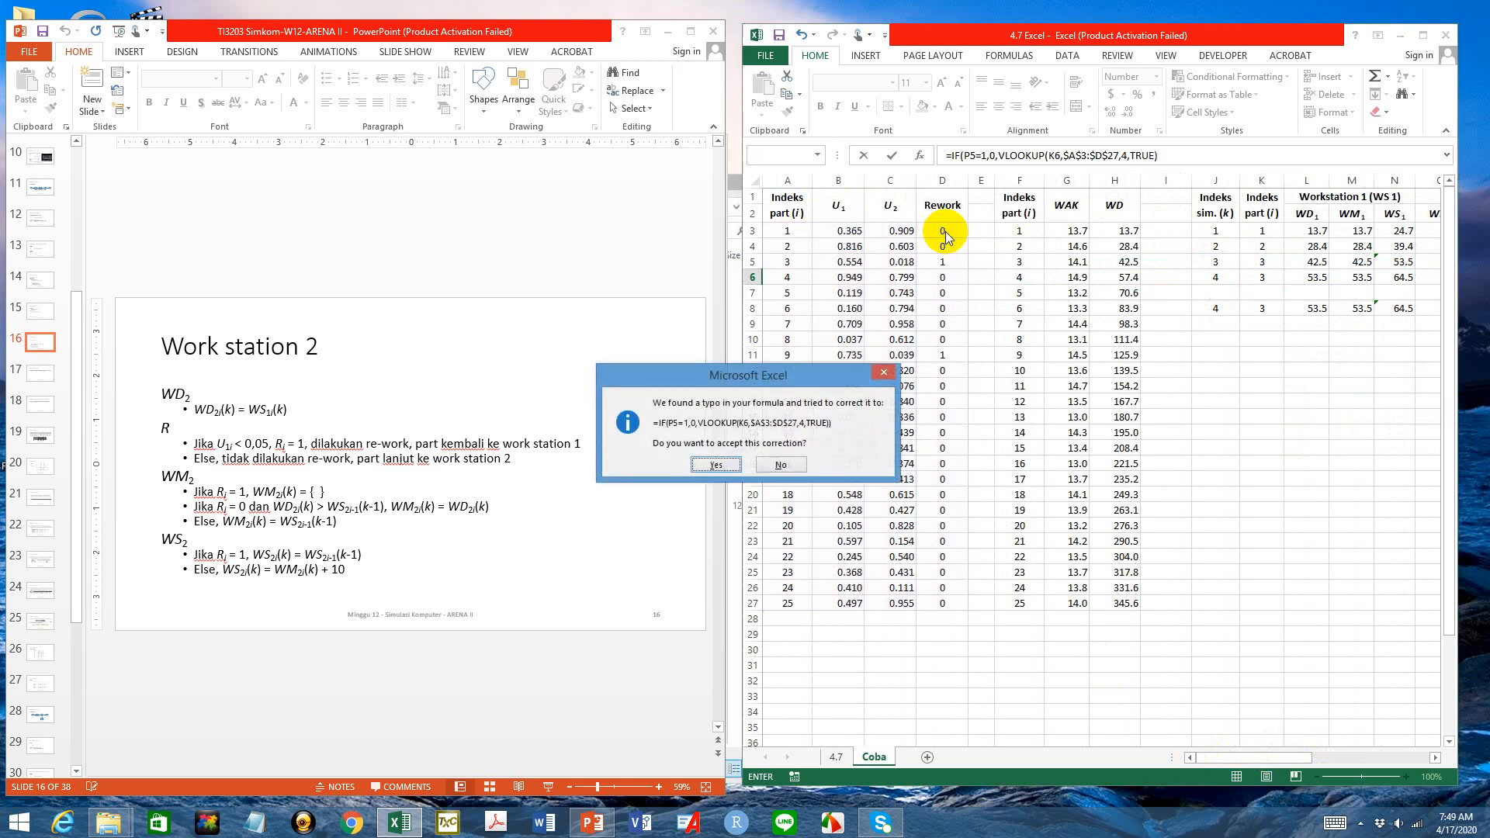
{"action": "key", "text": "Return"}
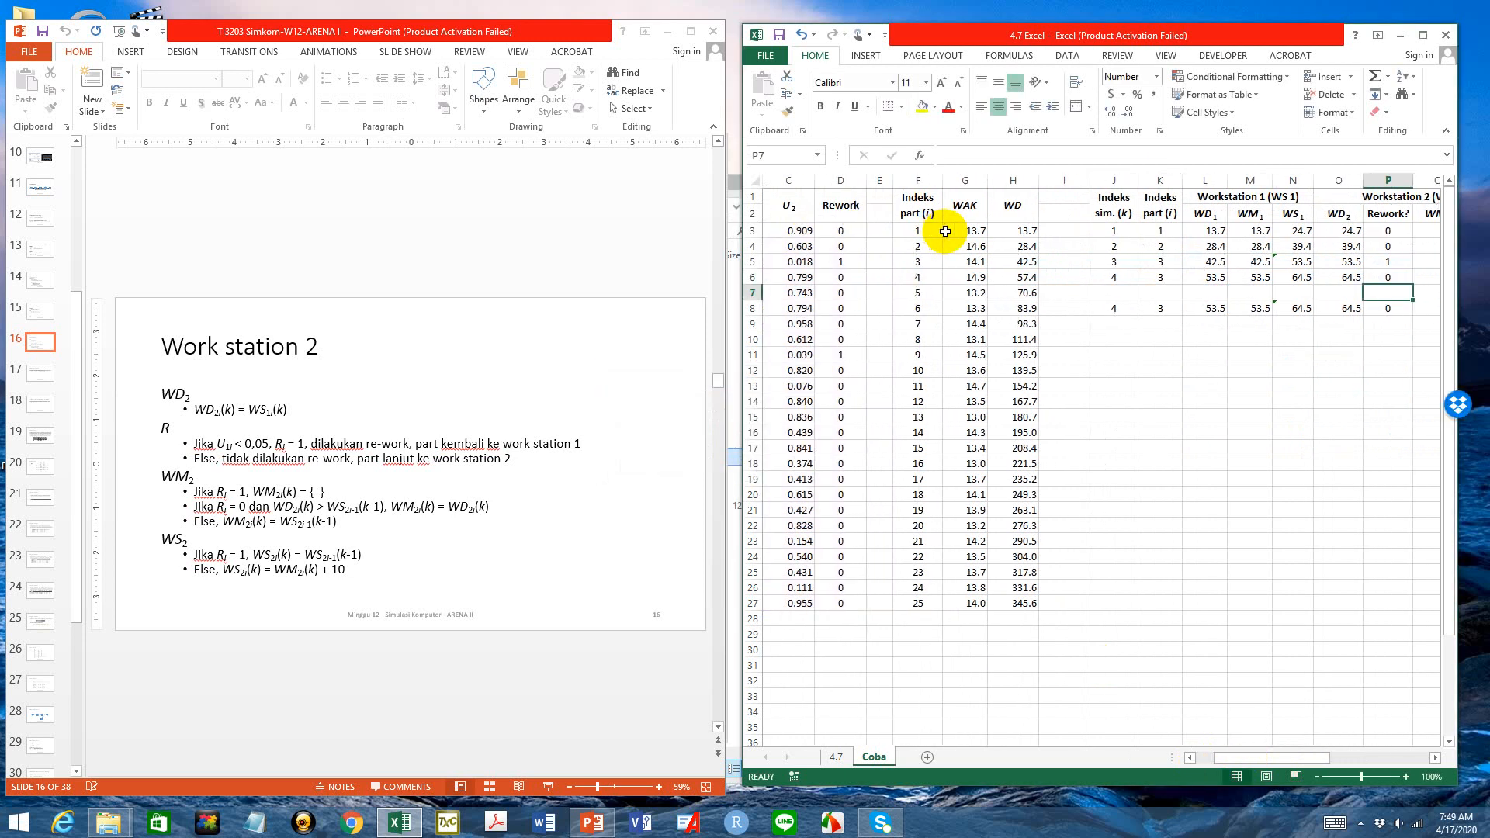
Review the P6 rework formula against the previous rework status in P5
{"action": "left_click", "coordinate": [1390, 277]}
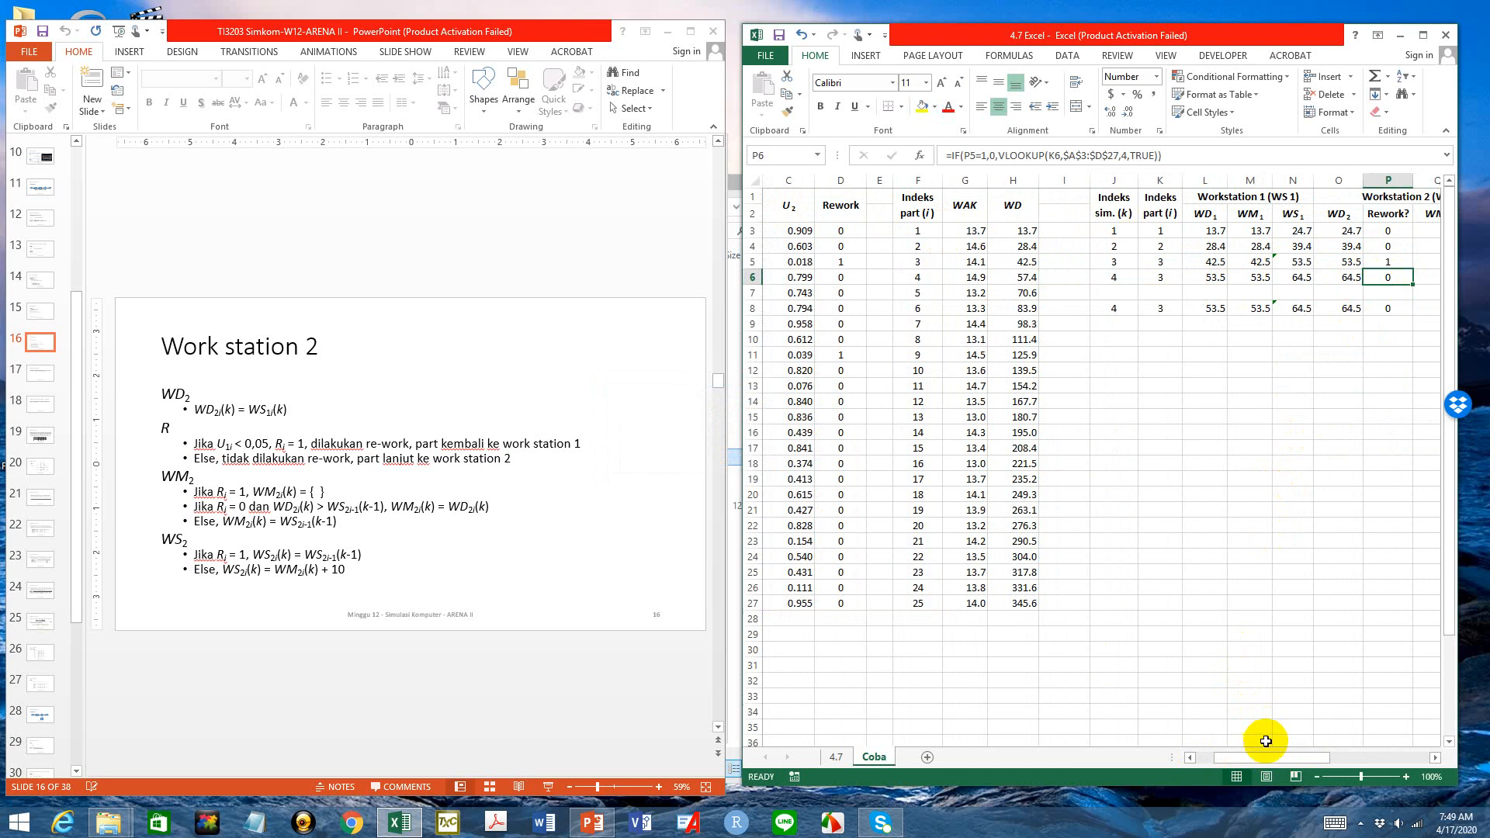
{"action": "left_click_drag", "start_coordinate": [1274, 756], "coordinate": [1336, 762]}
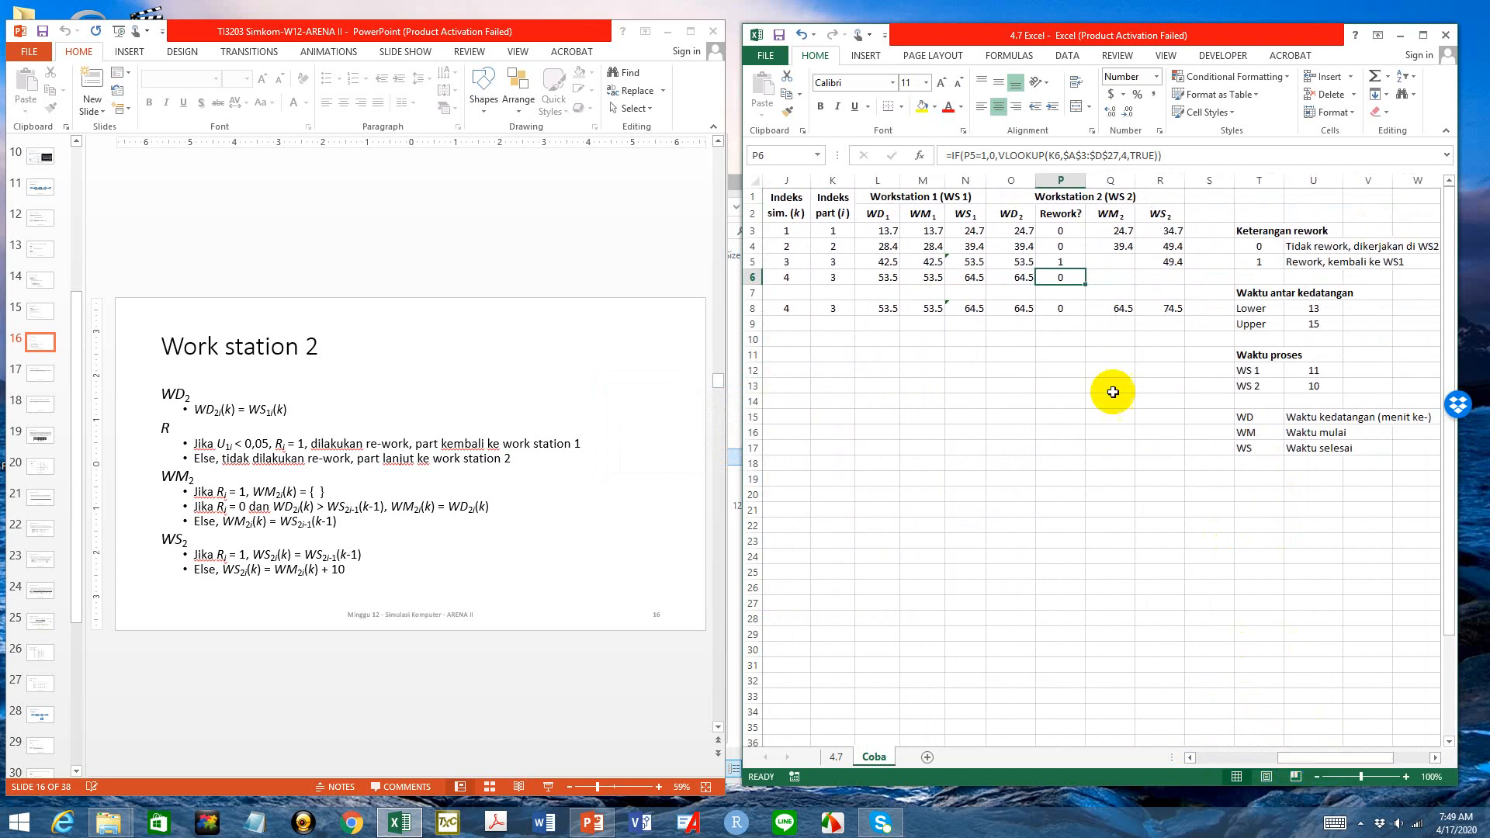
{"action": "left_click", "coordinate": [1065, 261]}
{"action": "type", "text": "1"}
{"action": "left_click", "coordinate": [1065, 275]}
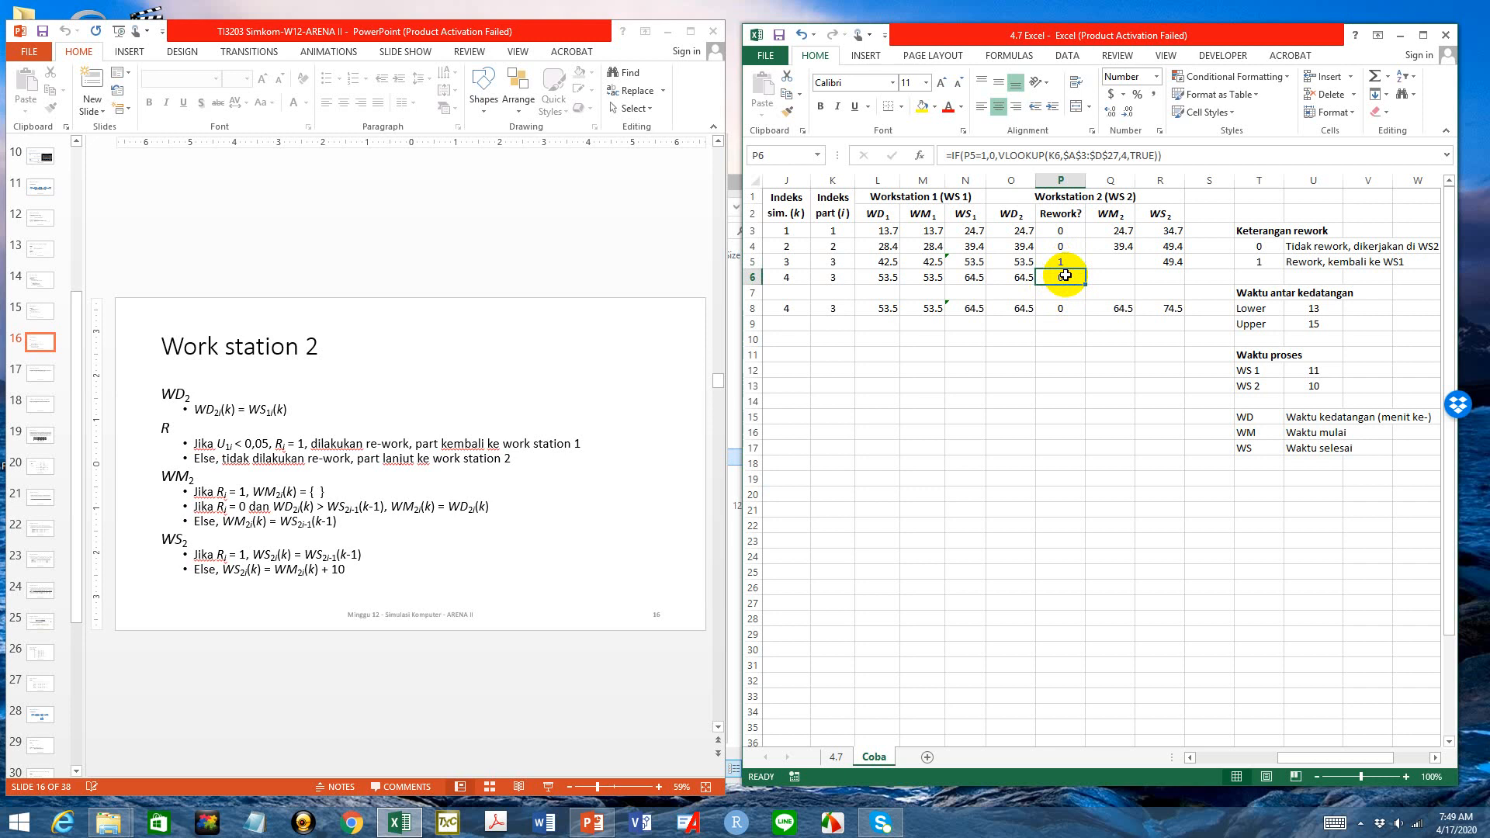
{"action": "left_click", "coordinate": [1062, 263]}
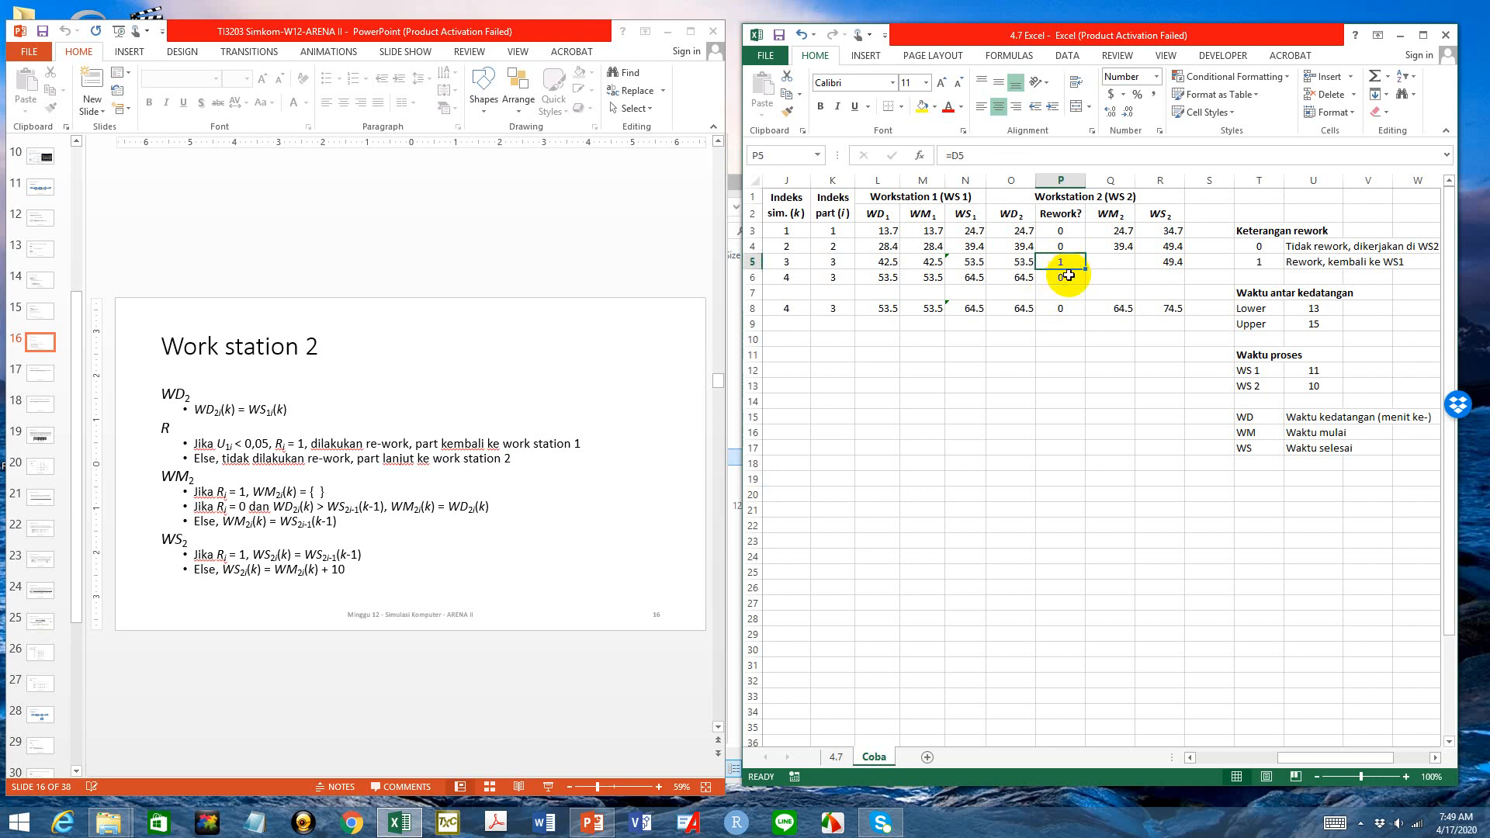
{"action": "left_click", "coordinate": [1069, 276]}
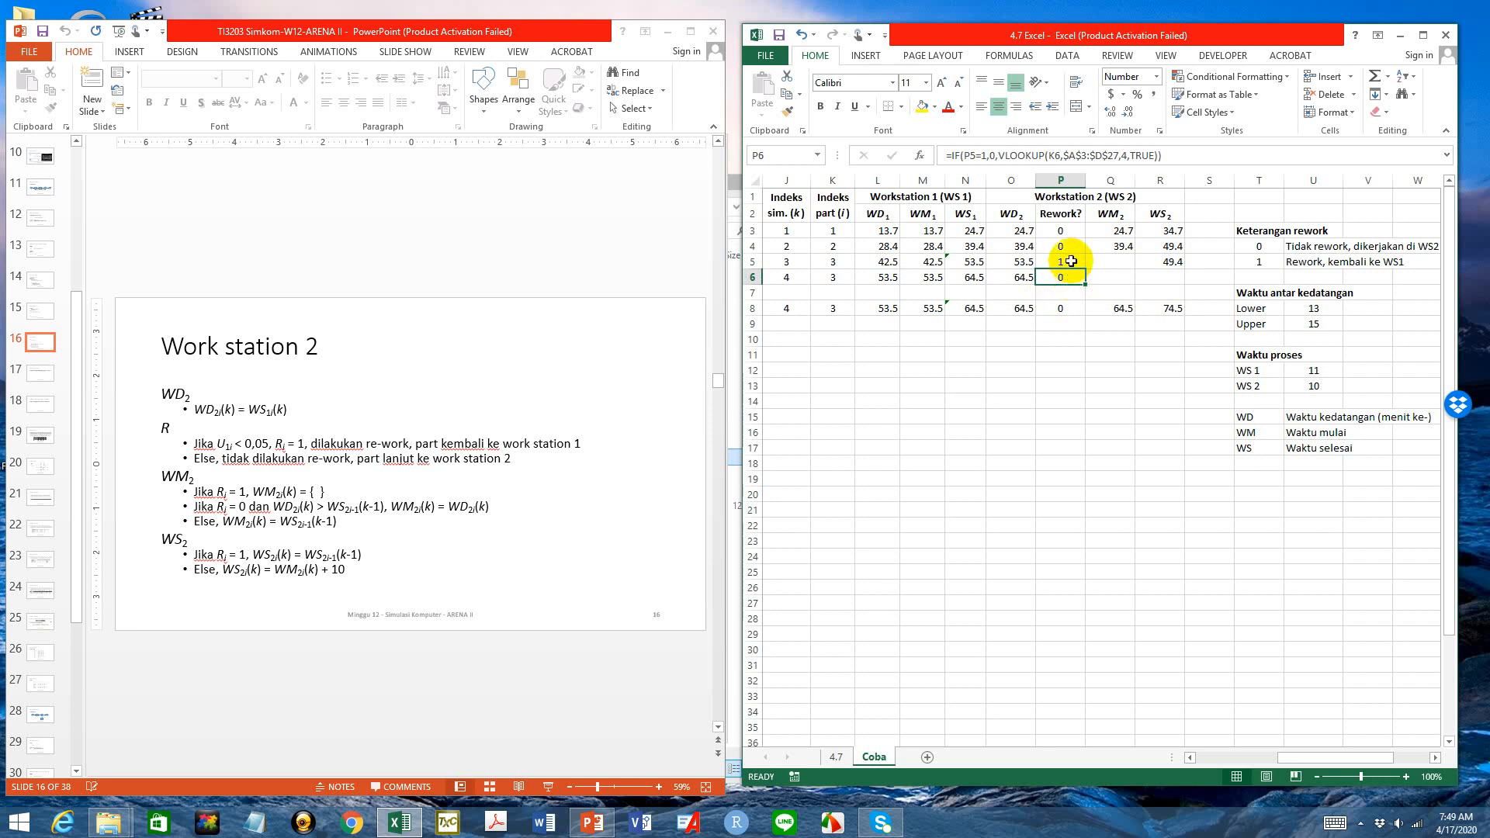
Begin the WM2 start time formula in Q6 with an IF that returns "" when P6=1, and open a nested IF as its false case
{"action": "left_click", "coordinate": [1071, 262]}
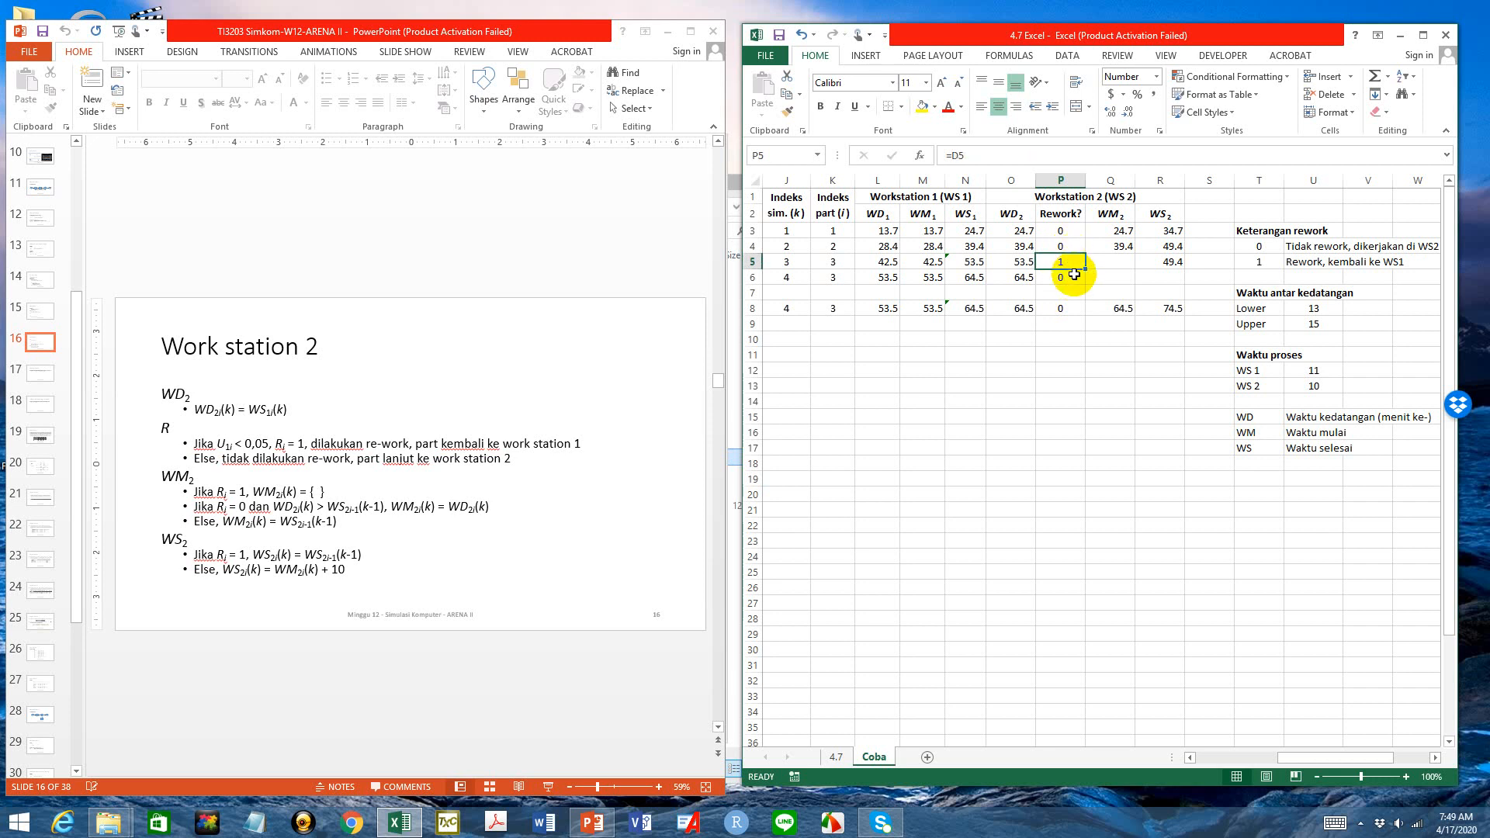
{"action": "left_click", "coordinate": [1115, 278]}
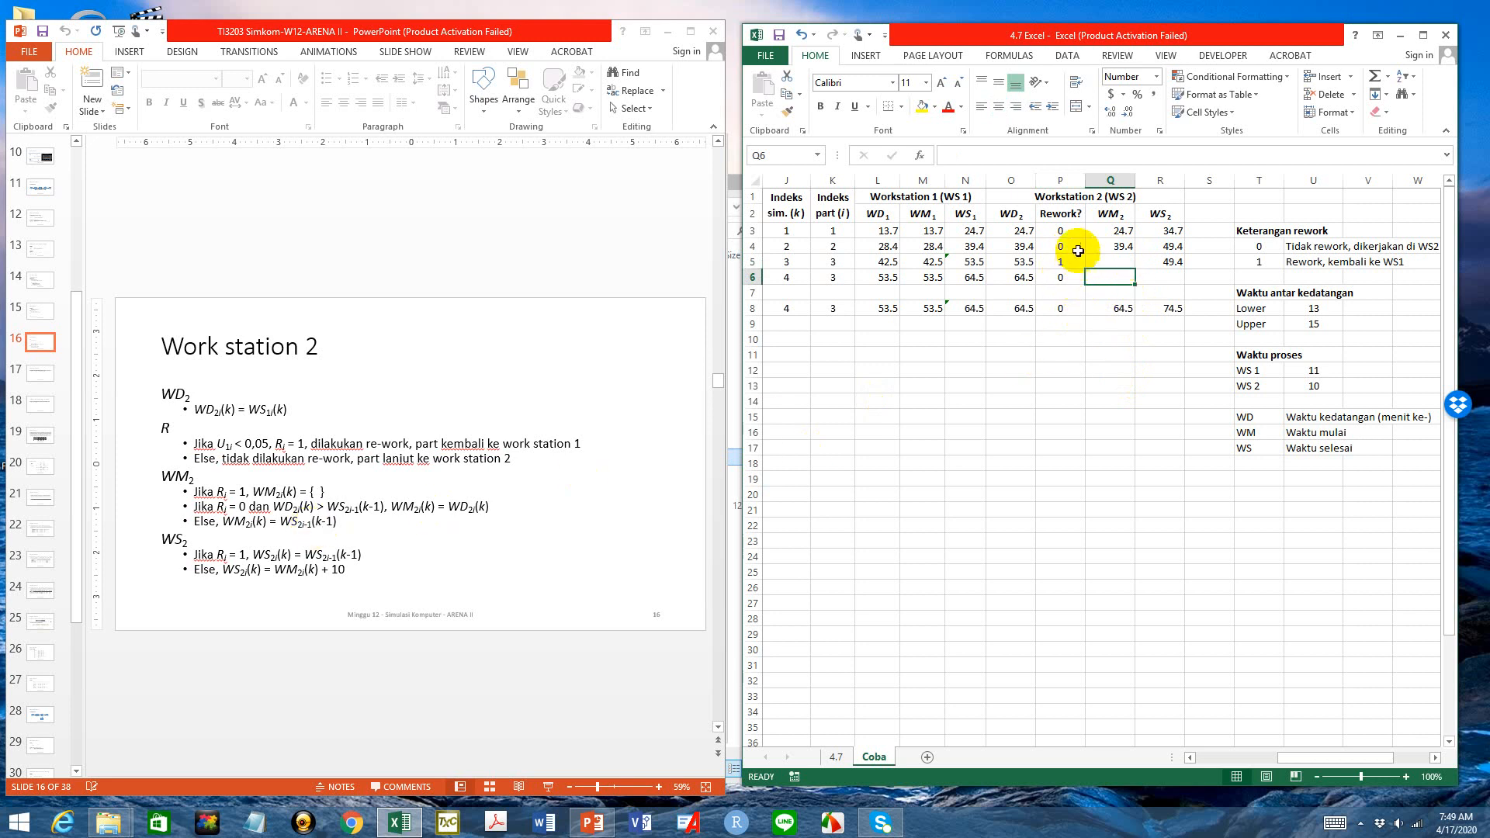
{"action": "left_click", "coordinate": [1023, 277]}
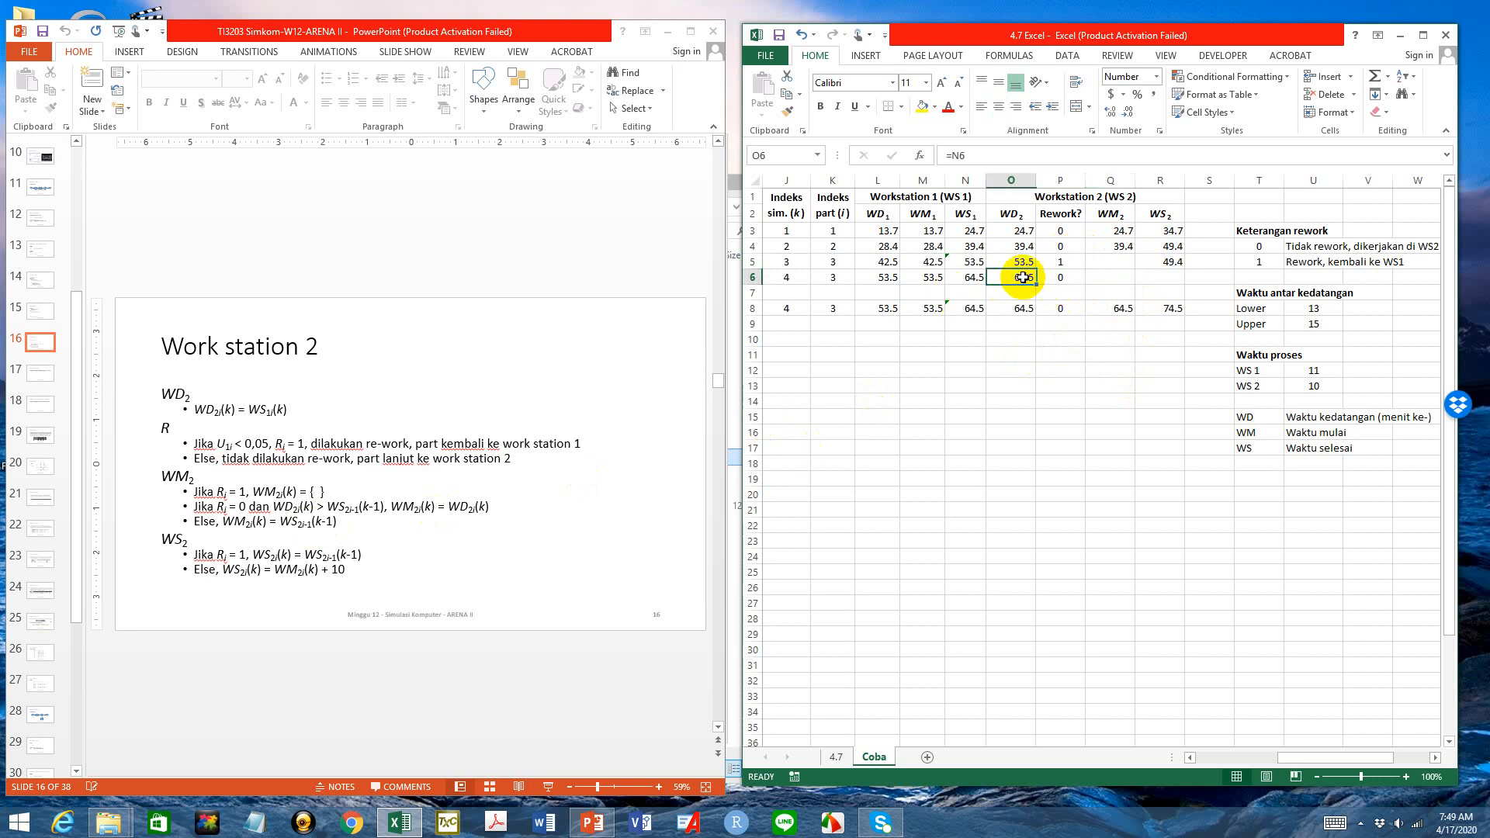
{"action": "left_click", "coordinate": [1175, 258]}
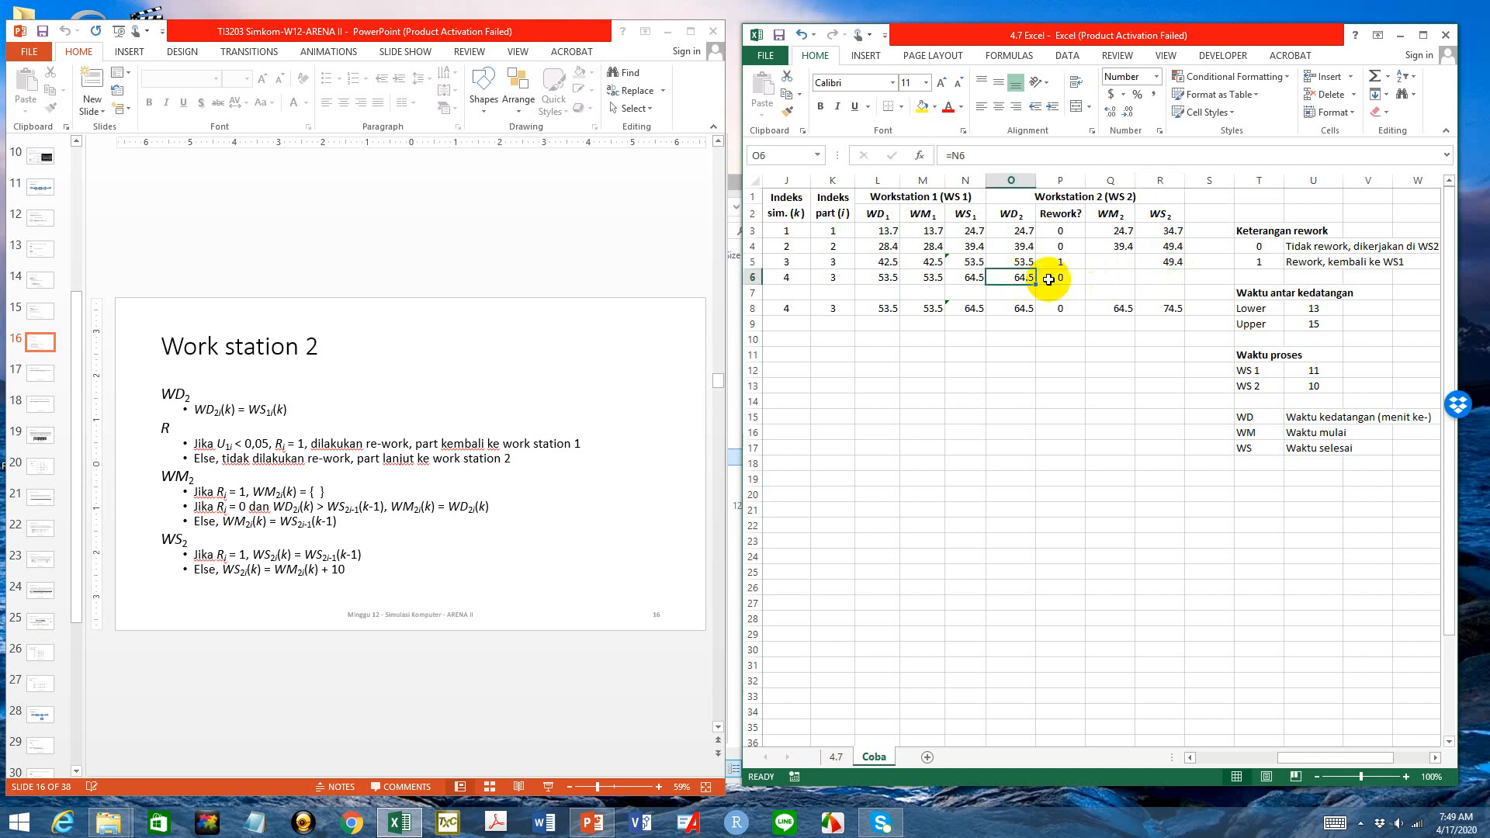
{"action": "left_click", "coordinate": [1101, 278]}
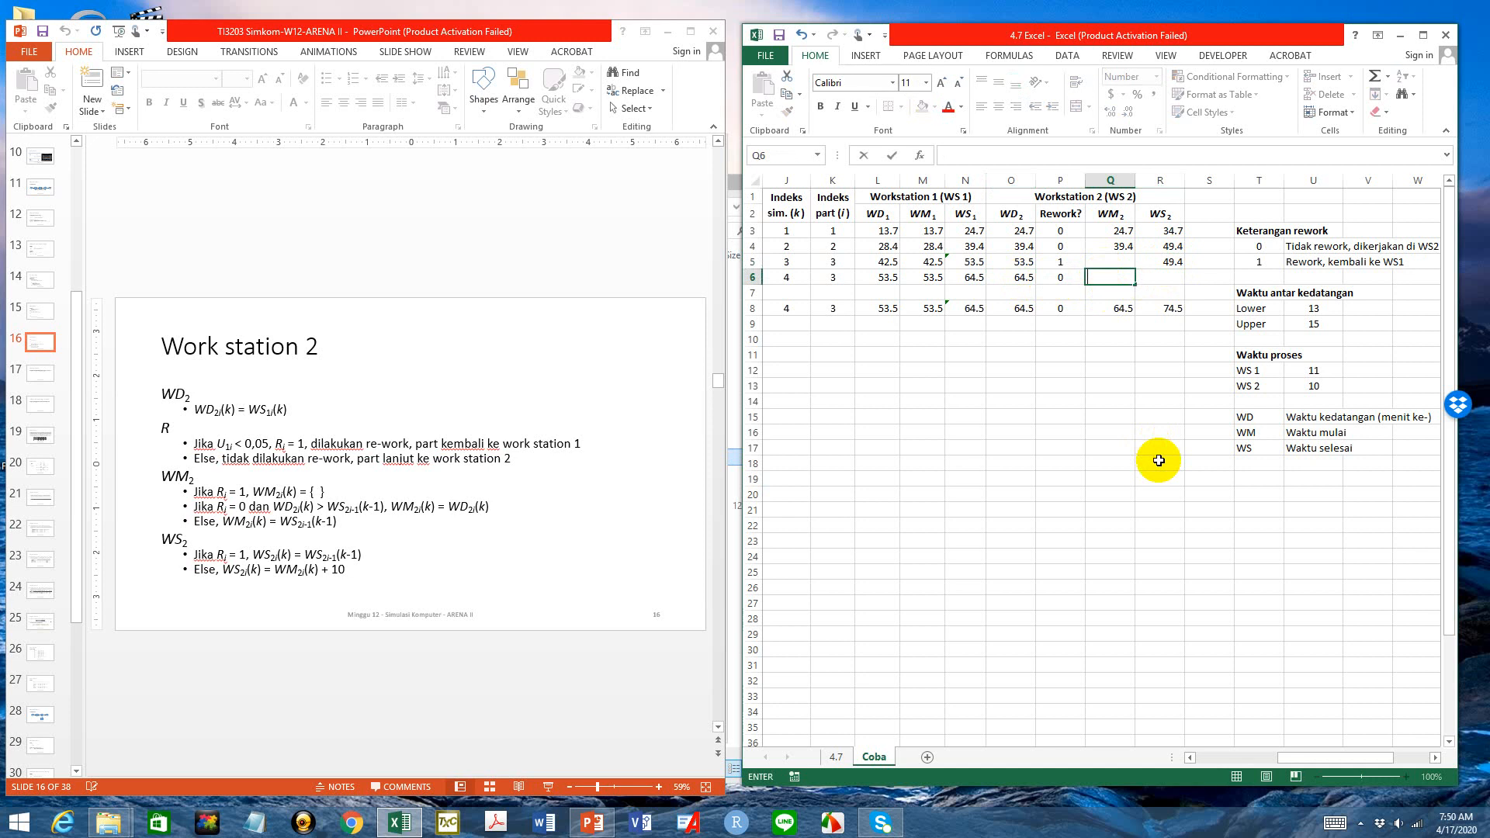
{"action": "type", "text": "=IF("}
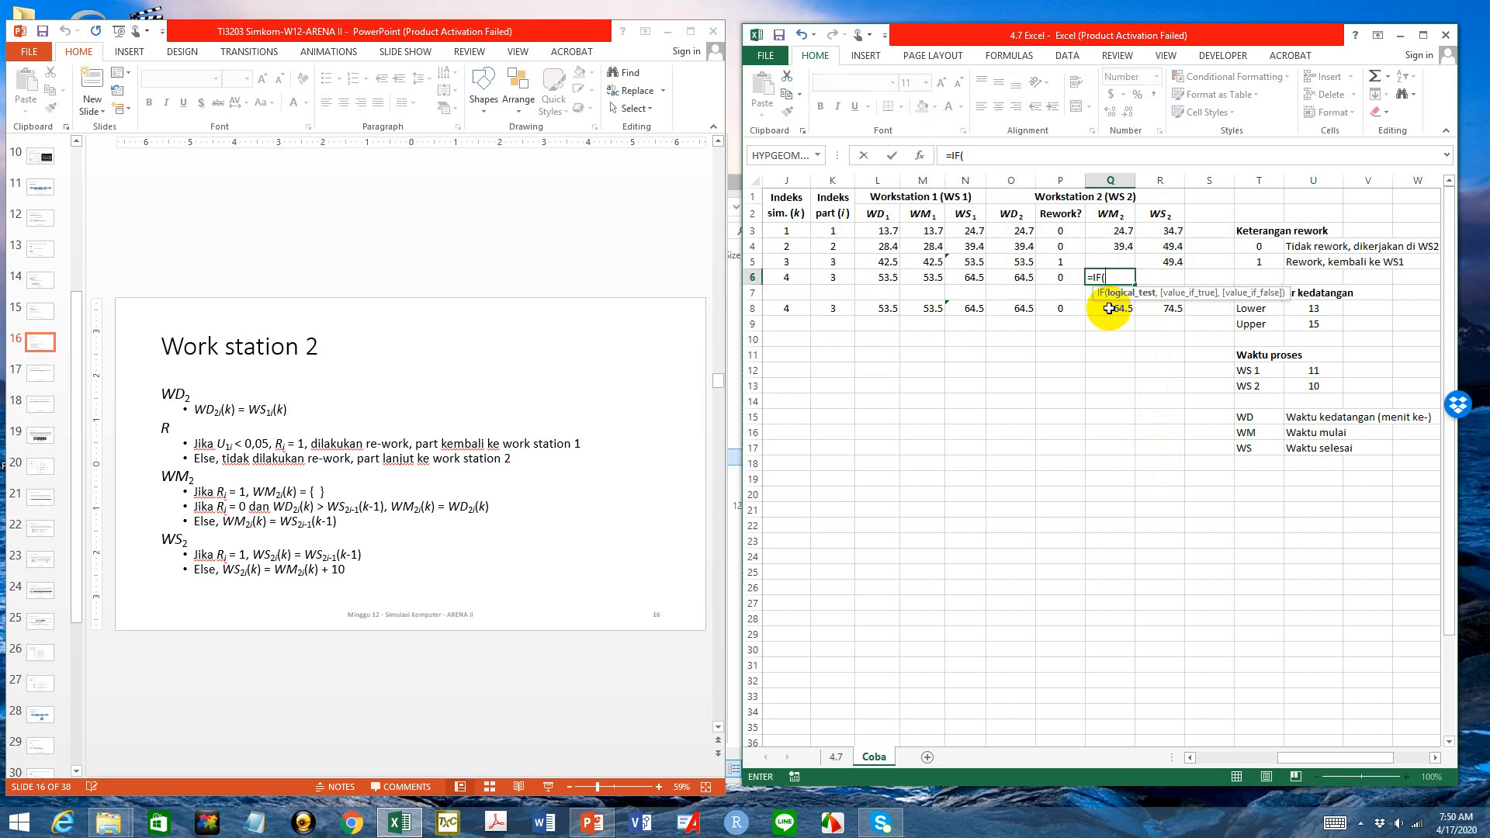
{"action": "left_click", "coordinate": [1064, 277]}
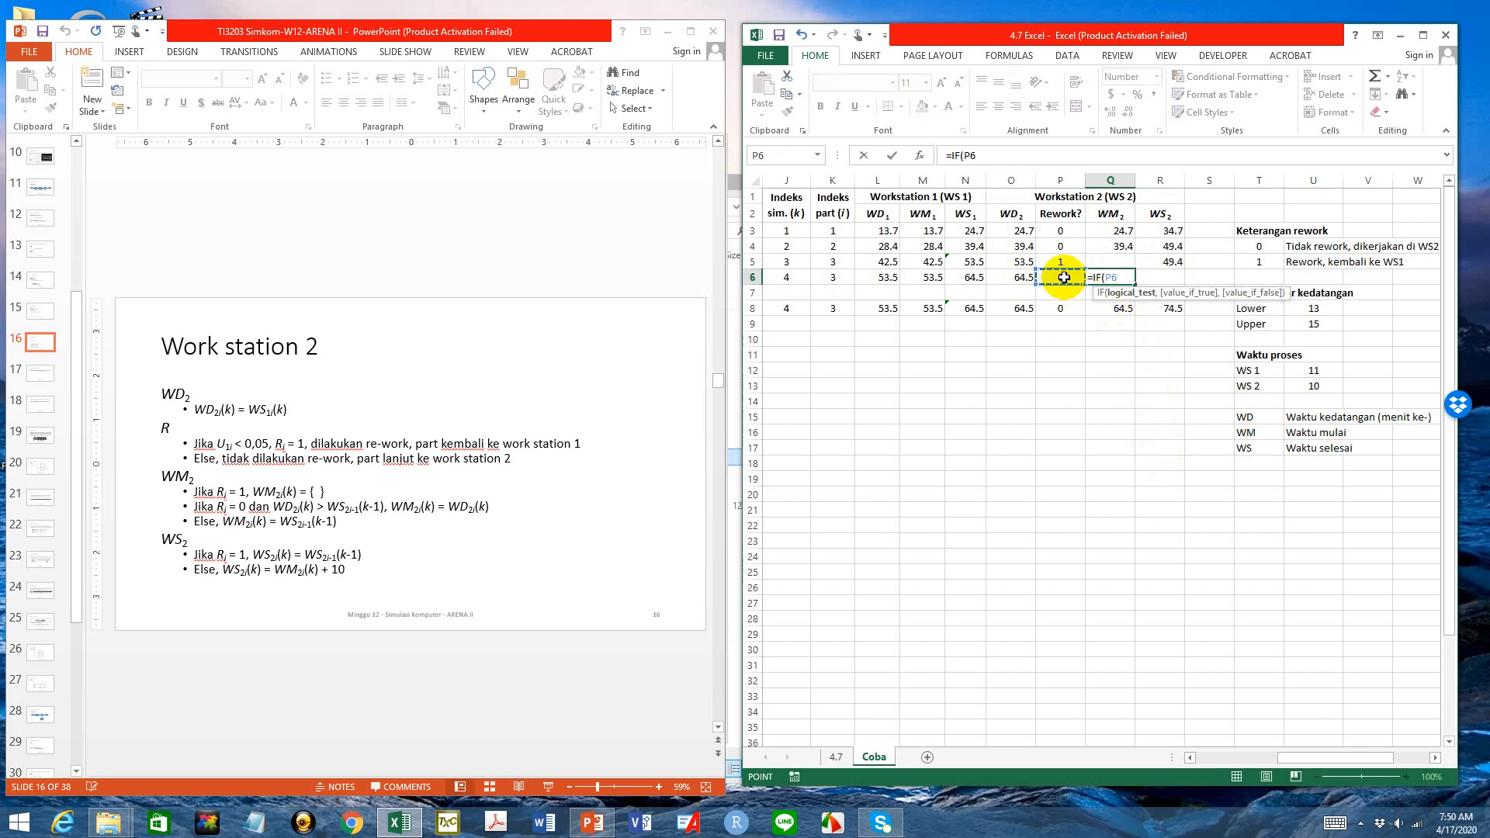
{"action": "type", "text": "=1,"}
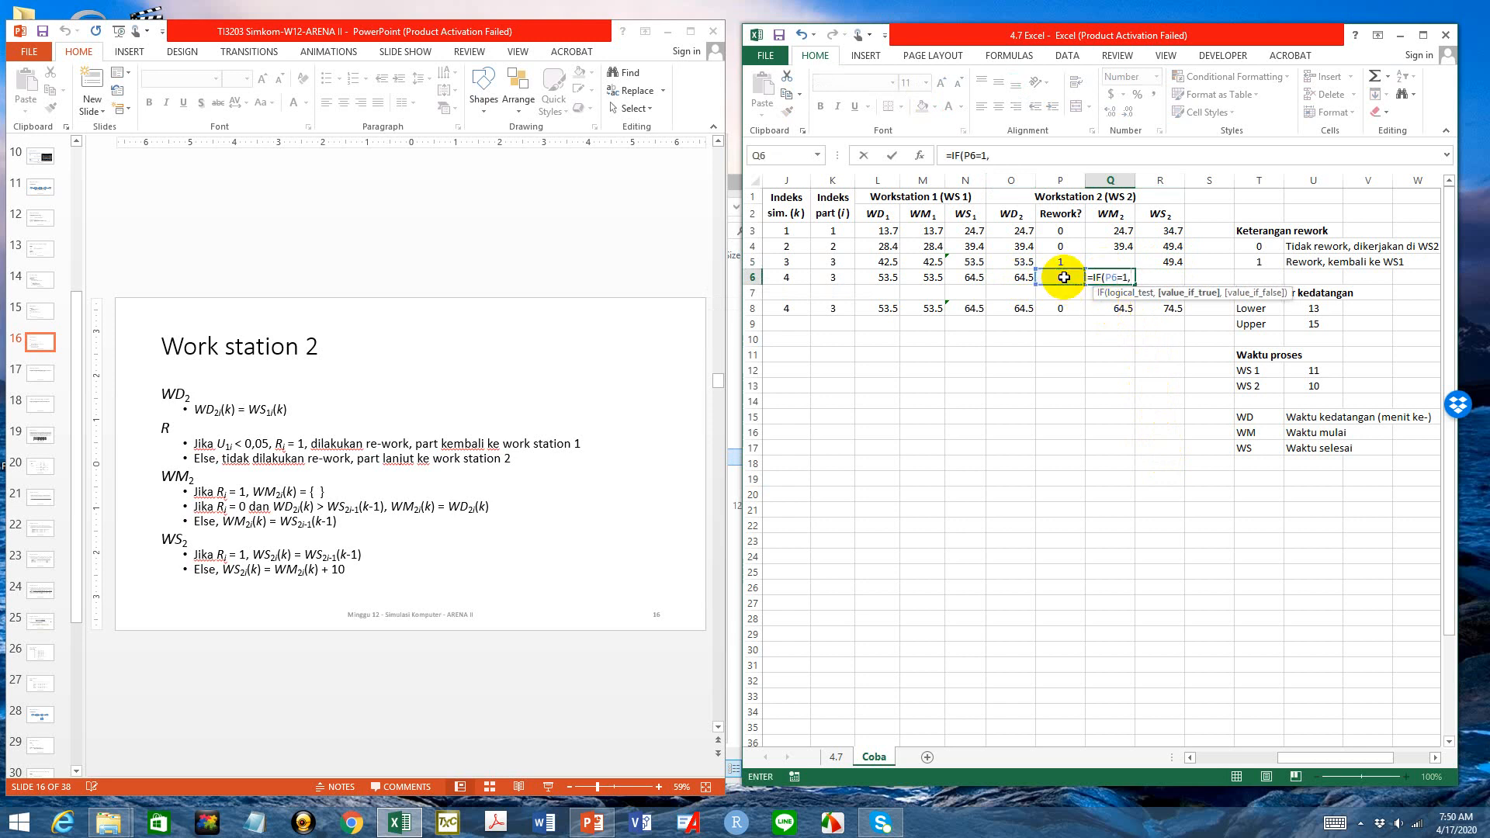
{"action": "type", "text": "\"\",if"}
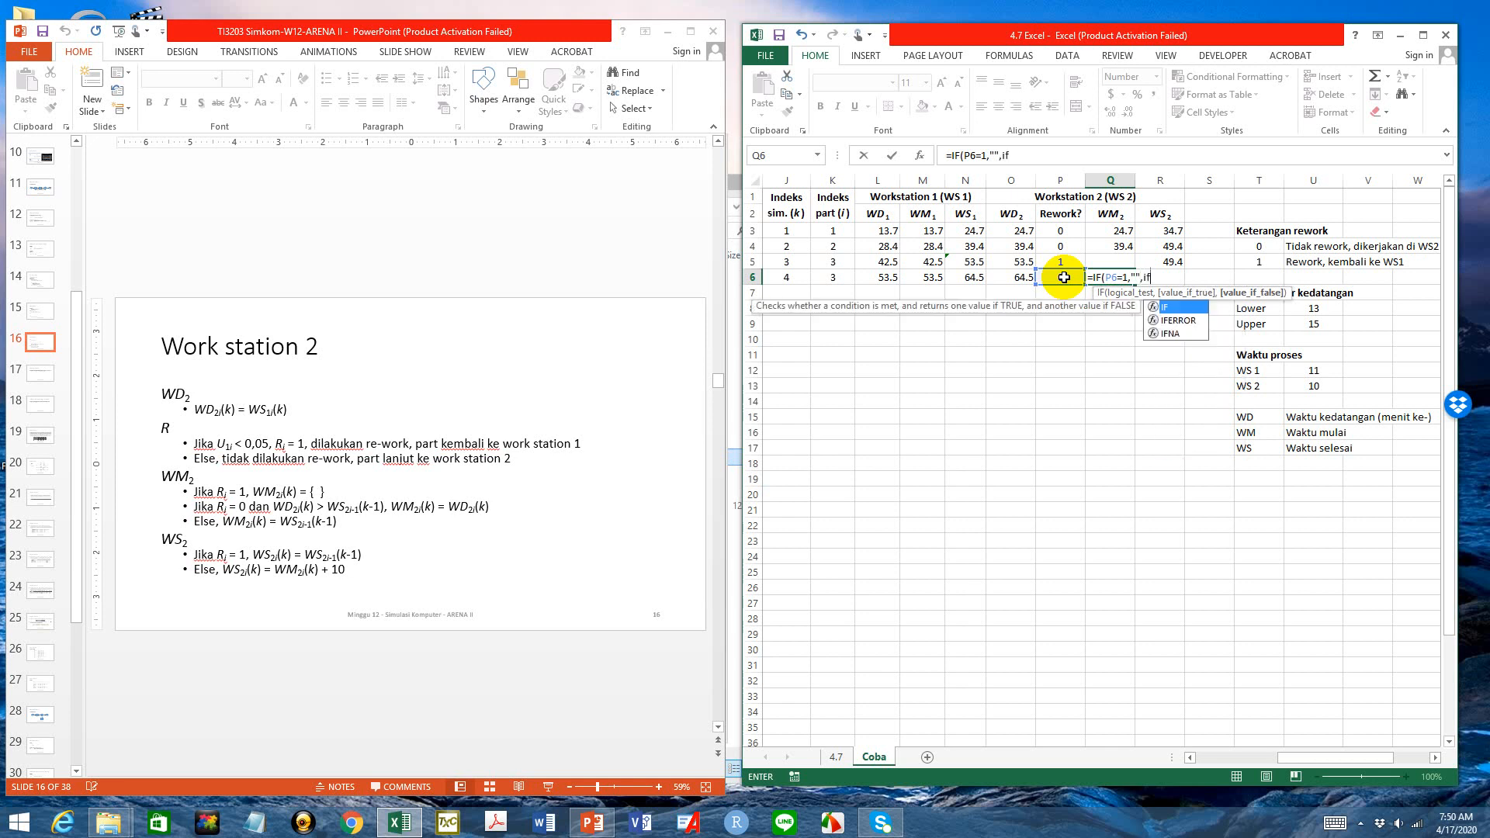
Add an AND condition to the nested IF in Q6, testing P6=0 and starting a greater-than comparison on O6
{"action": "type", "text": "(and("}
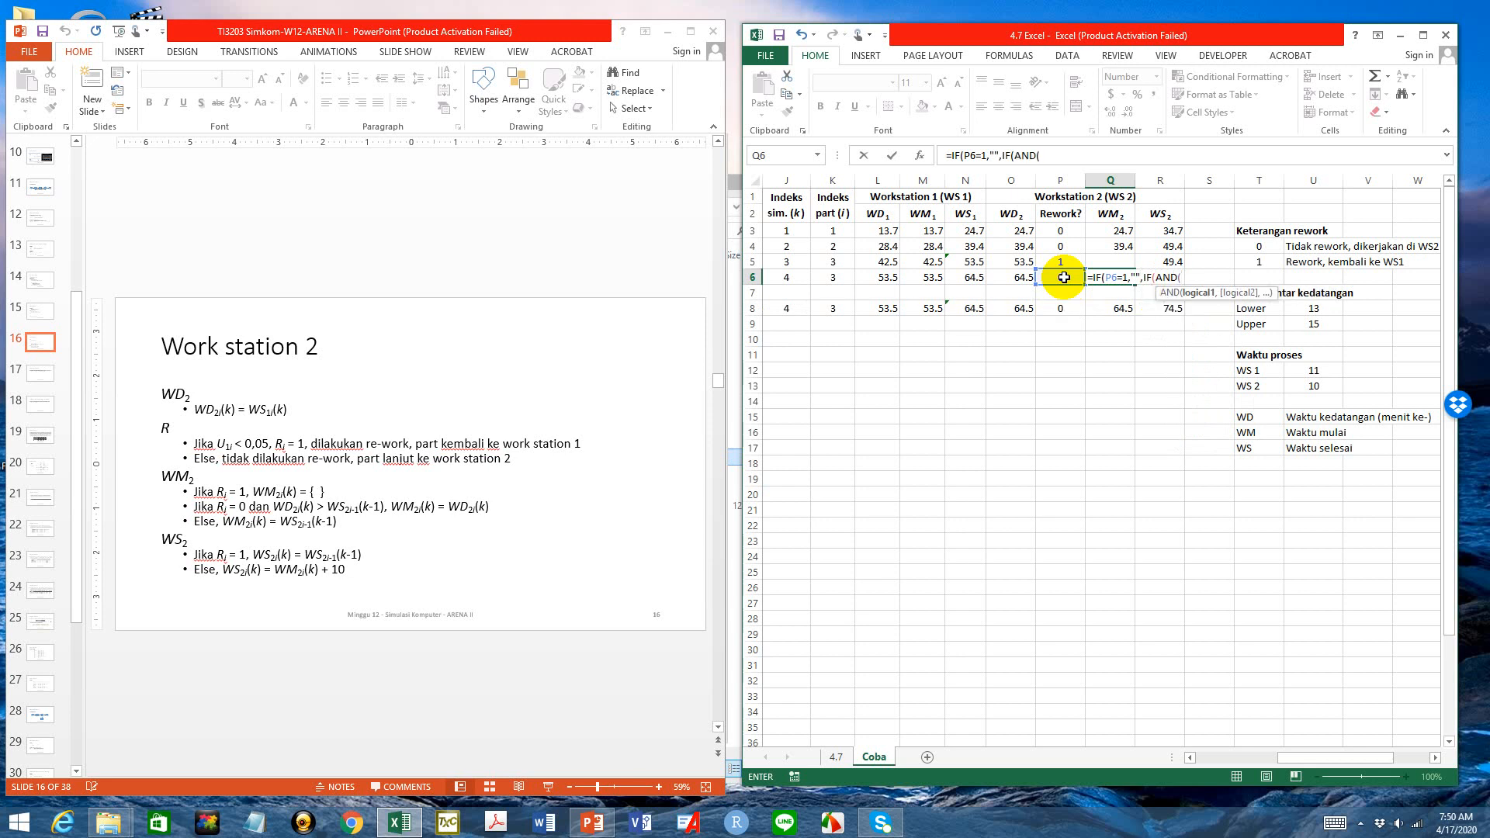
{"action": "left_click", "coordinate": [1064, 277]}
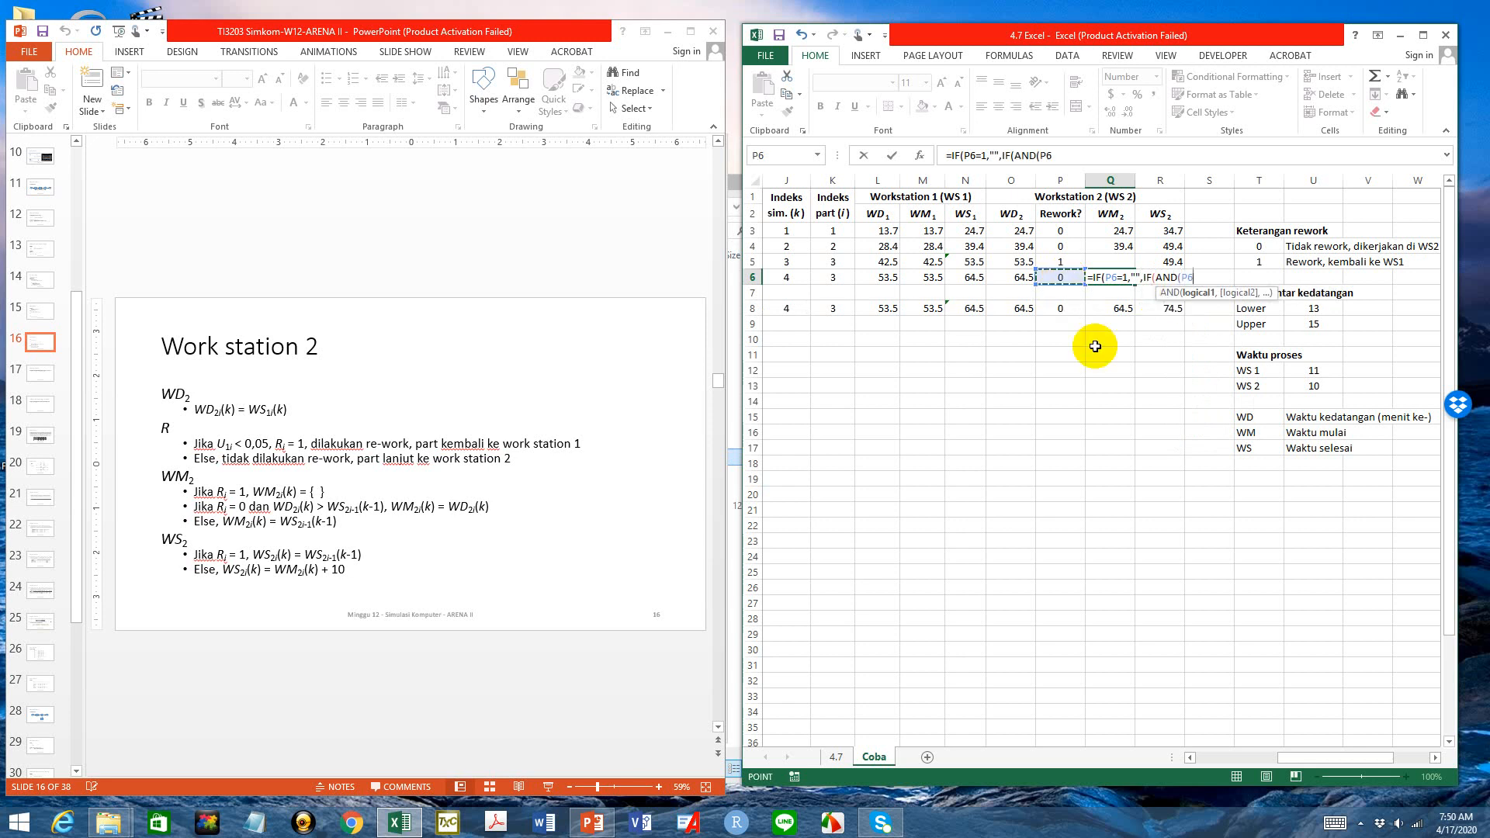
{"action": "type", "text": "=0,"}
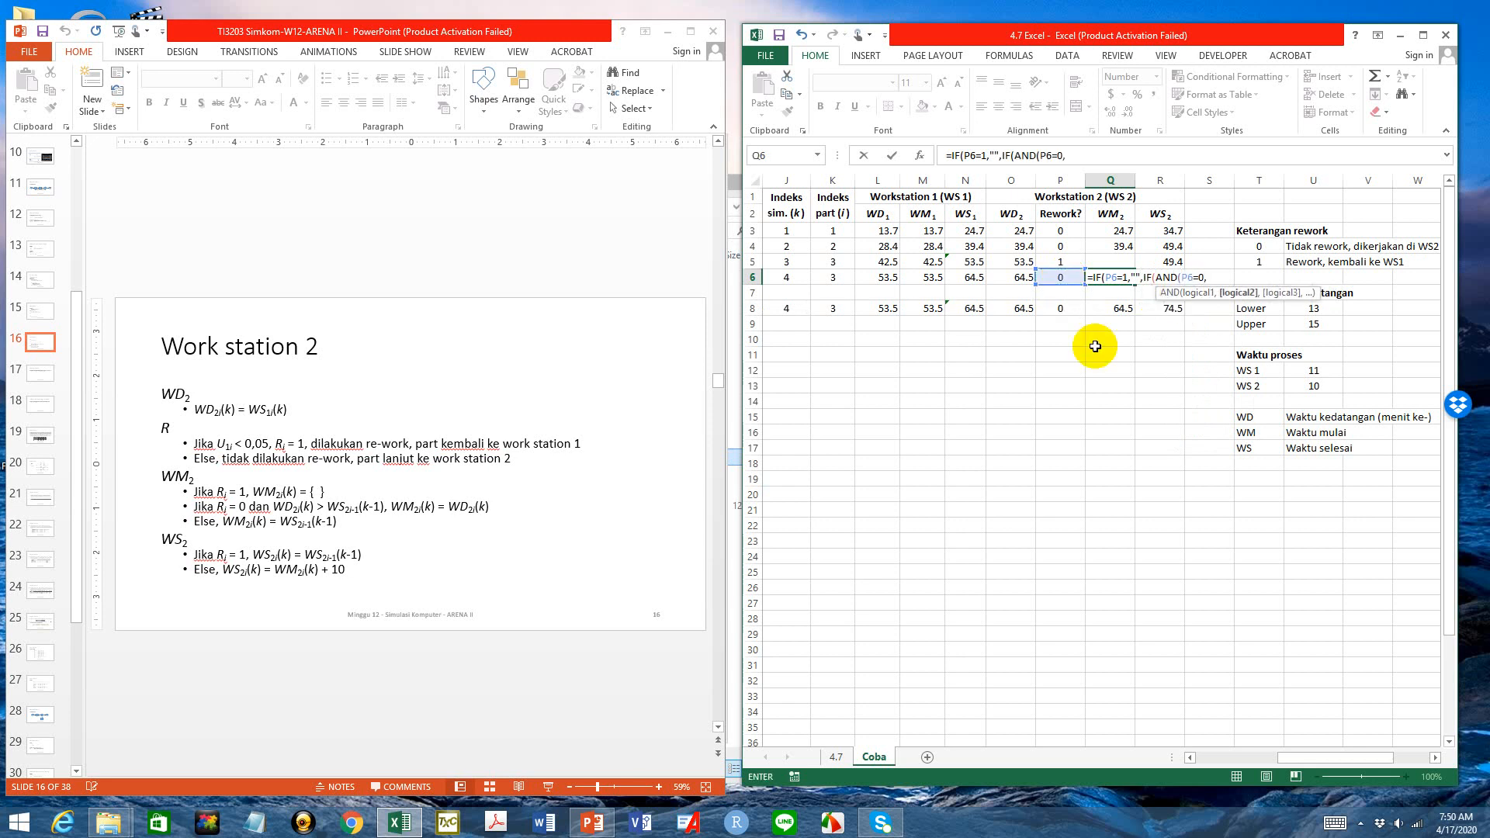
{"action": "left_click", "coordinate": [1023, 277]}
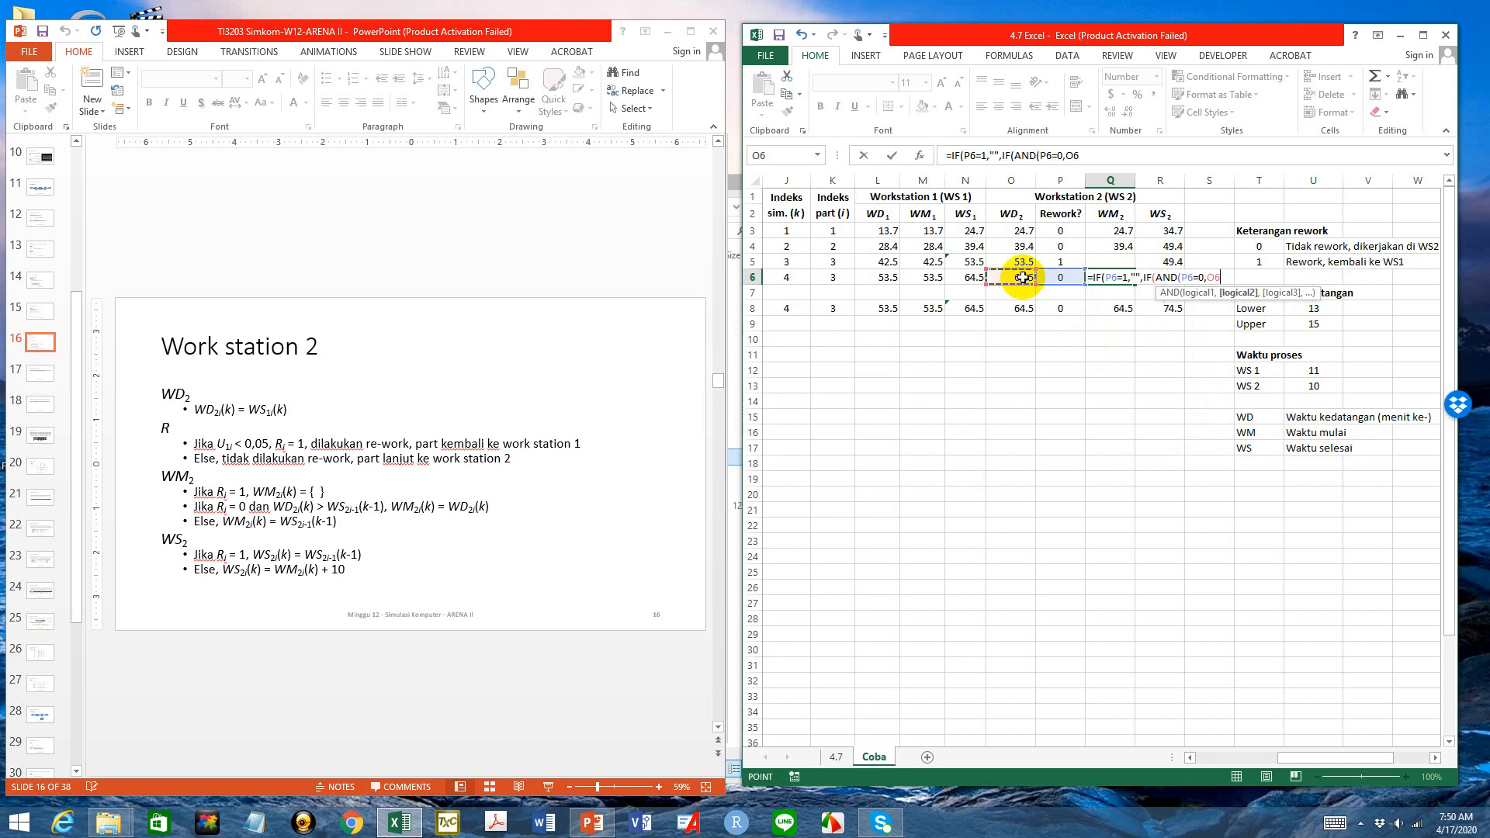
{"action": "type", "text": ">"}
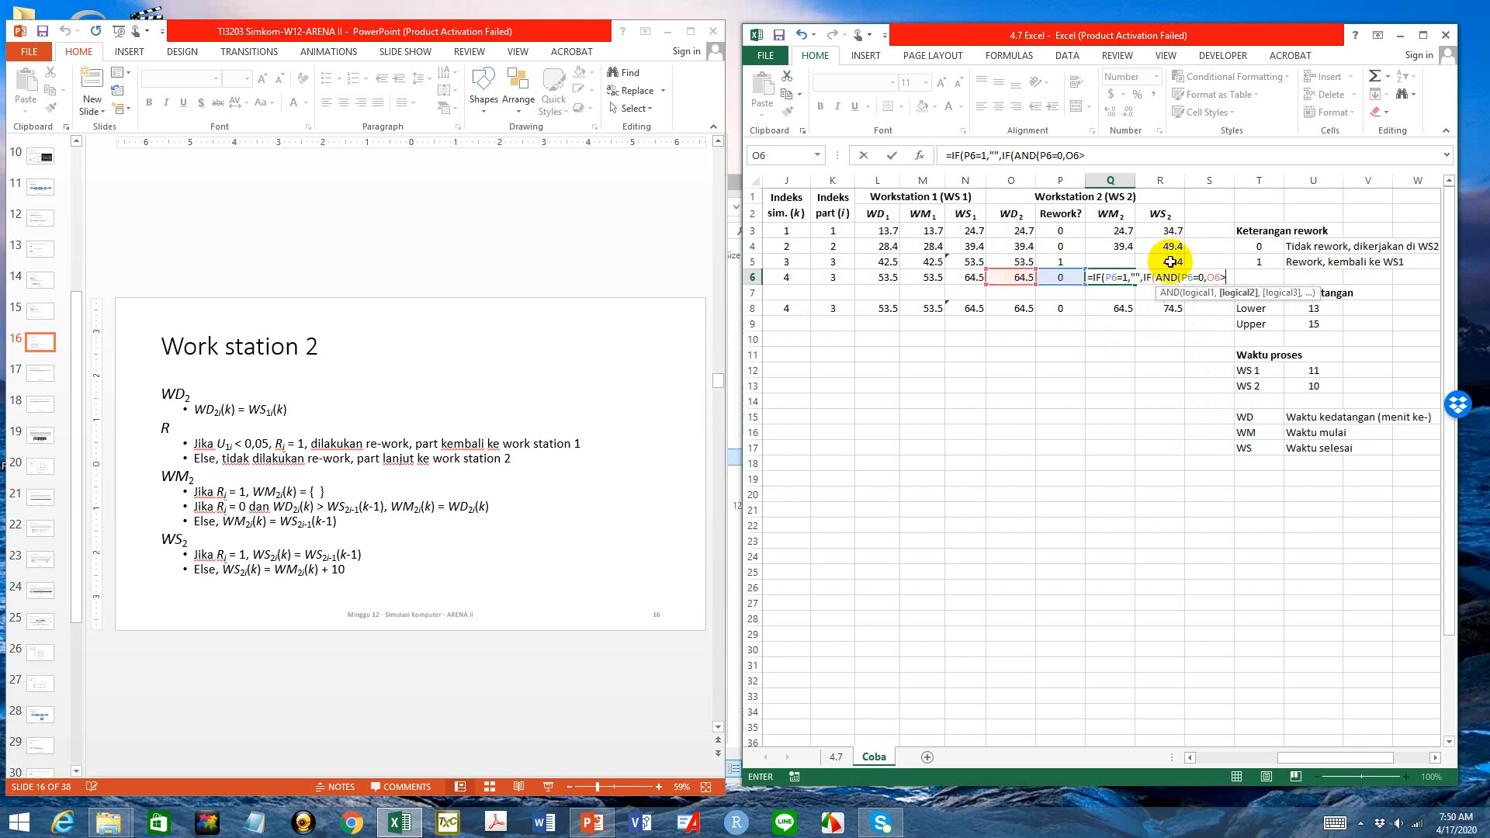
{"action": "left_click", "coordinate": [1170, 262]}
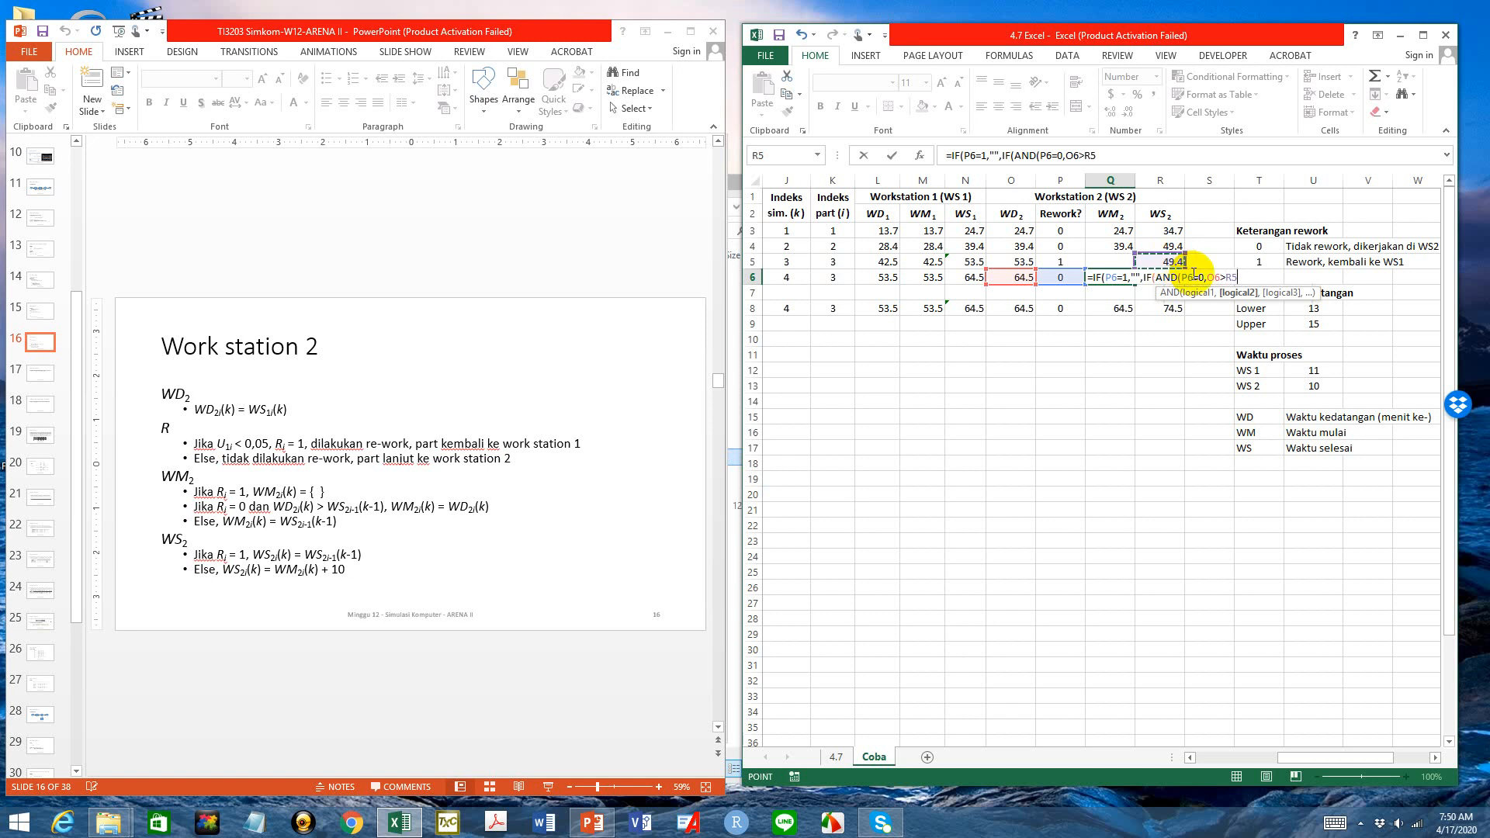
{"action": "key", "text": "BackSpace"}
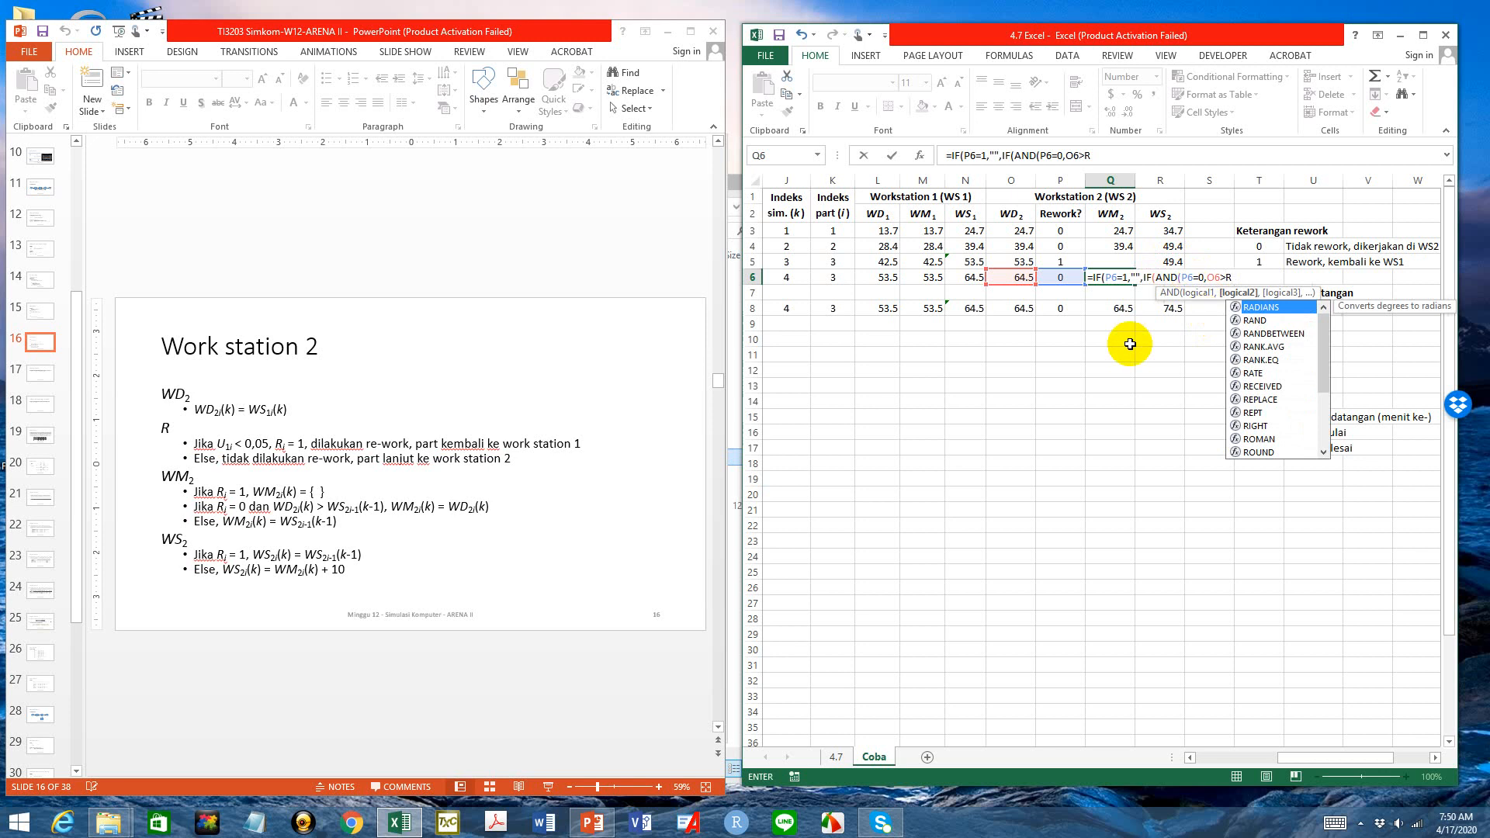
{"action": "key", "text": "BackSpace"}
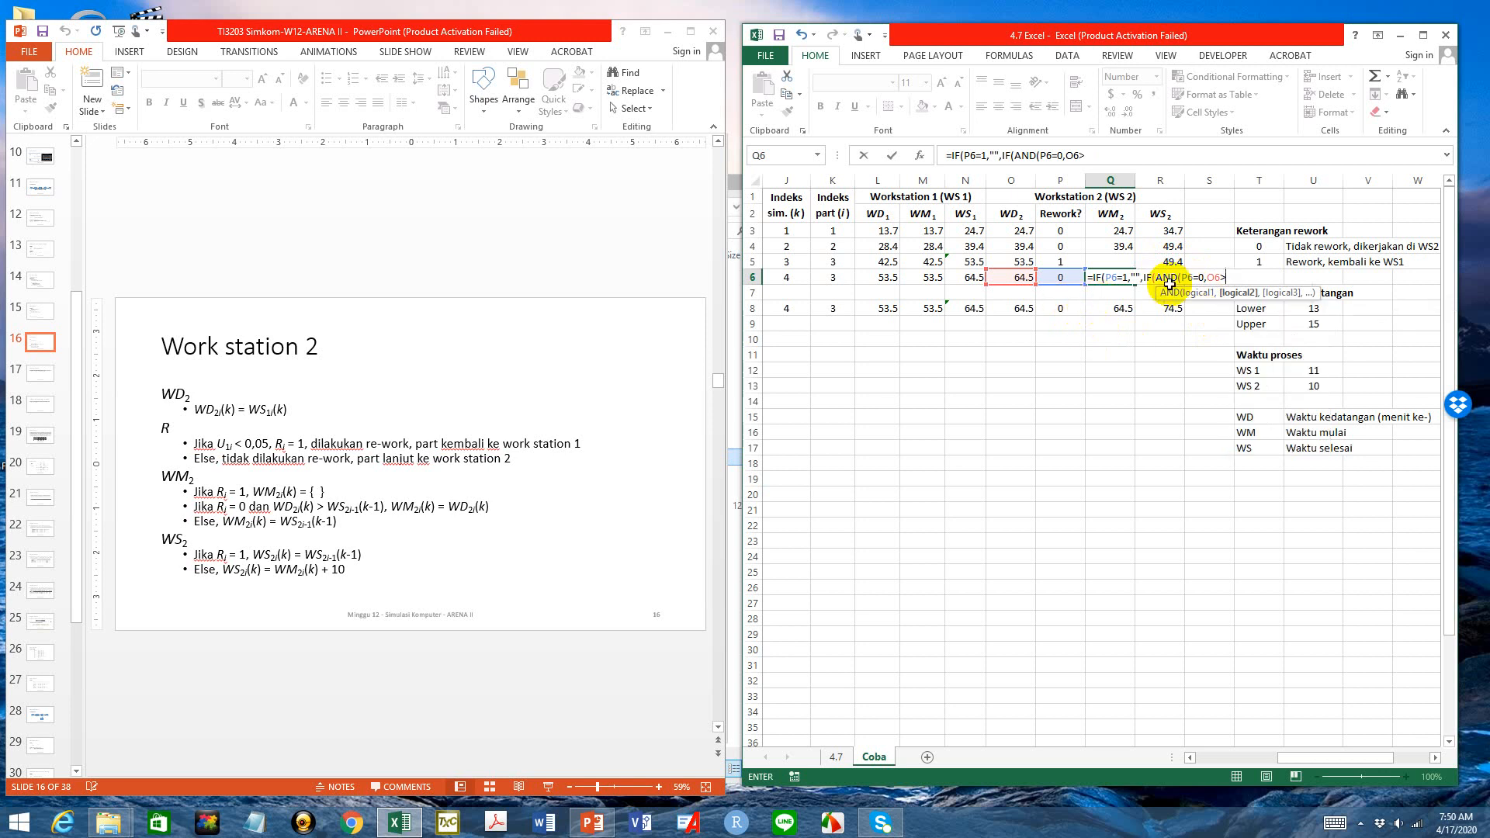